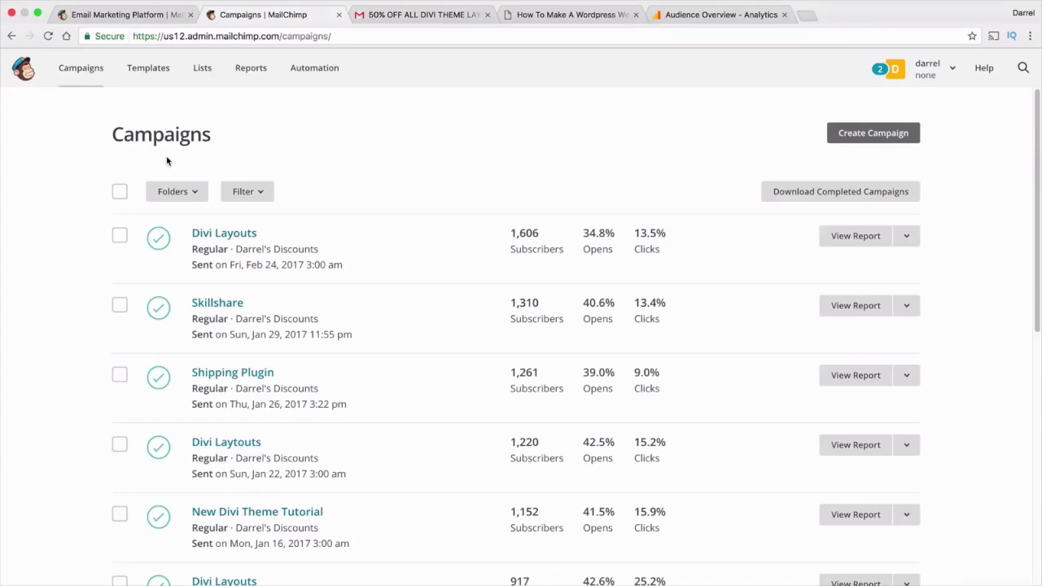
Start a campaign, view its types and cancel, then visit Templates and the discounts list page
{"action": "left_click", "coordinate": [884, 139]}
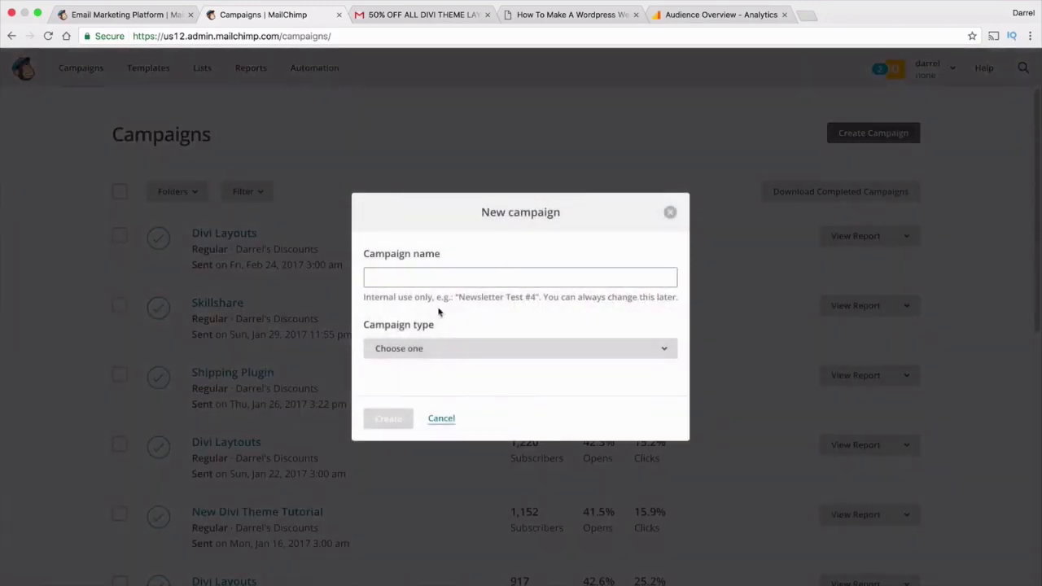
{"action": "left_click", "coordinate": [430, 348]}
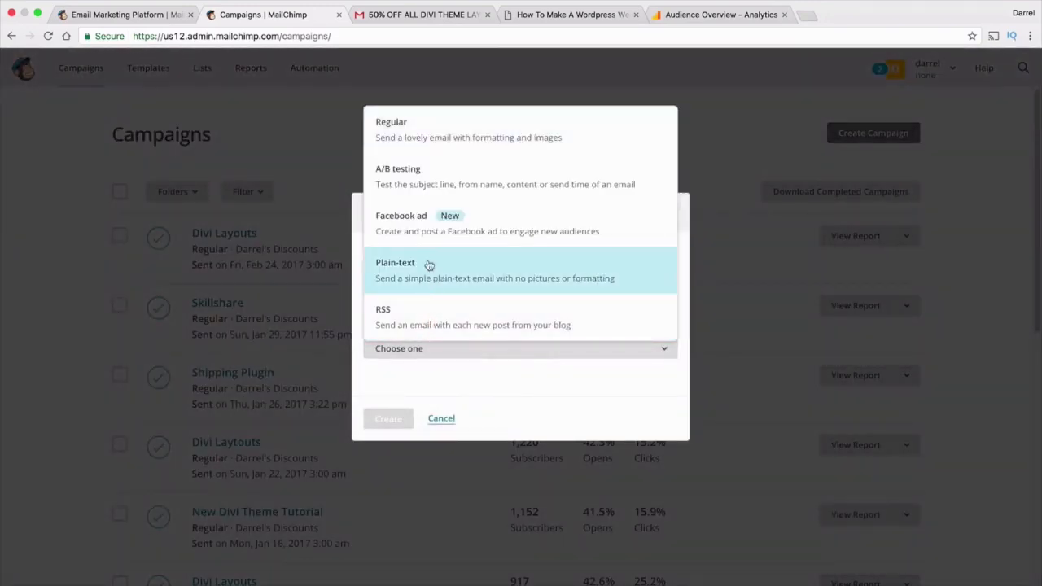
{"action": "left_click", "coordinate": [448, 420]}
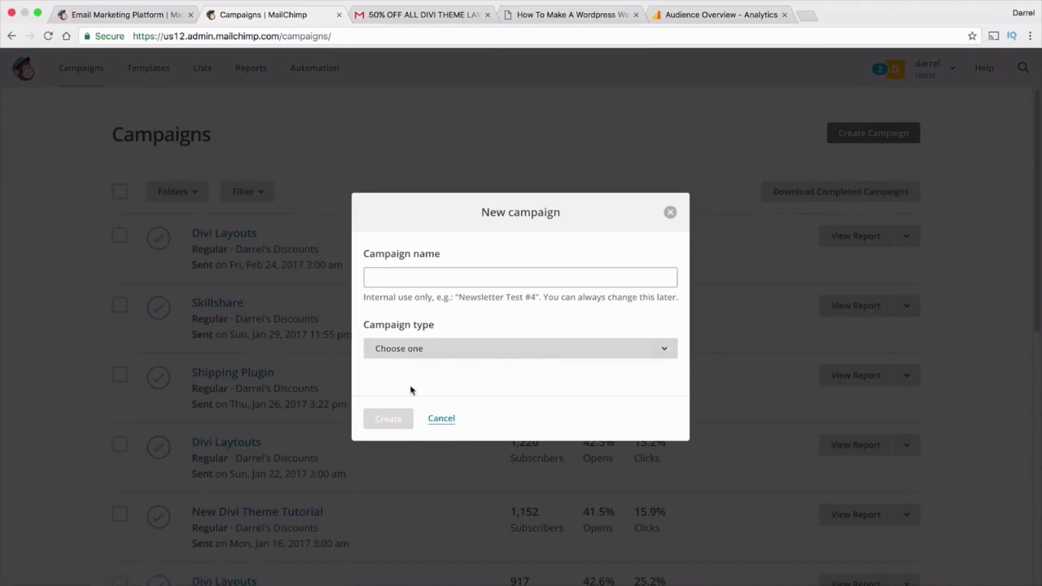
{"action": "left_click", "coordinate": [442, 420]}
{"action": "left_click", "coordinate": [154, 68]}
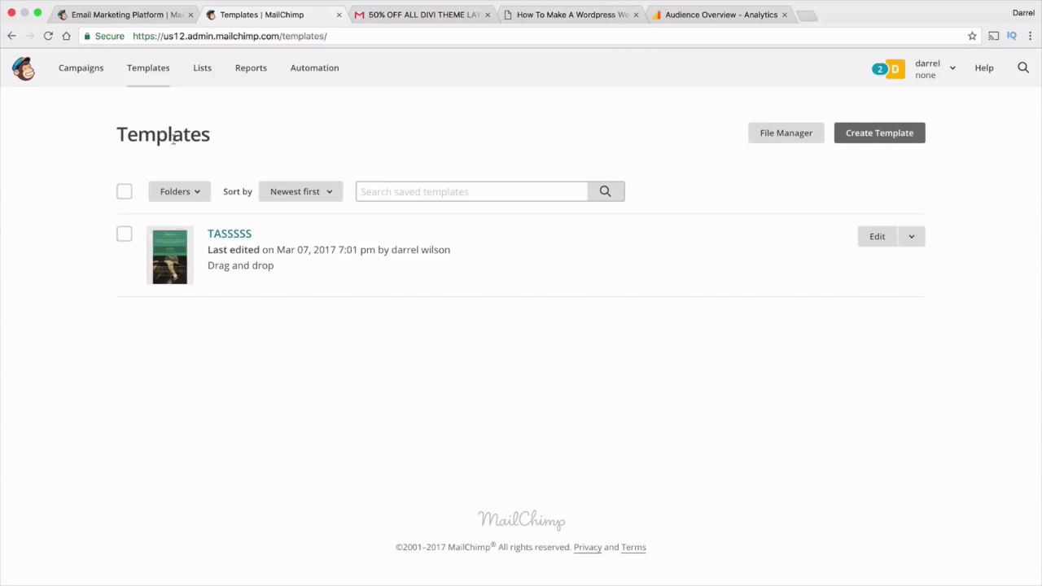
{"action": "left_click", "coordinate": [204, 70]}
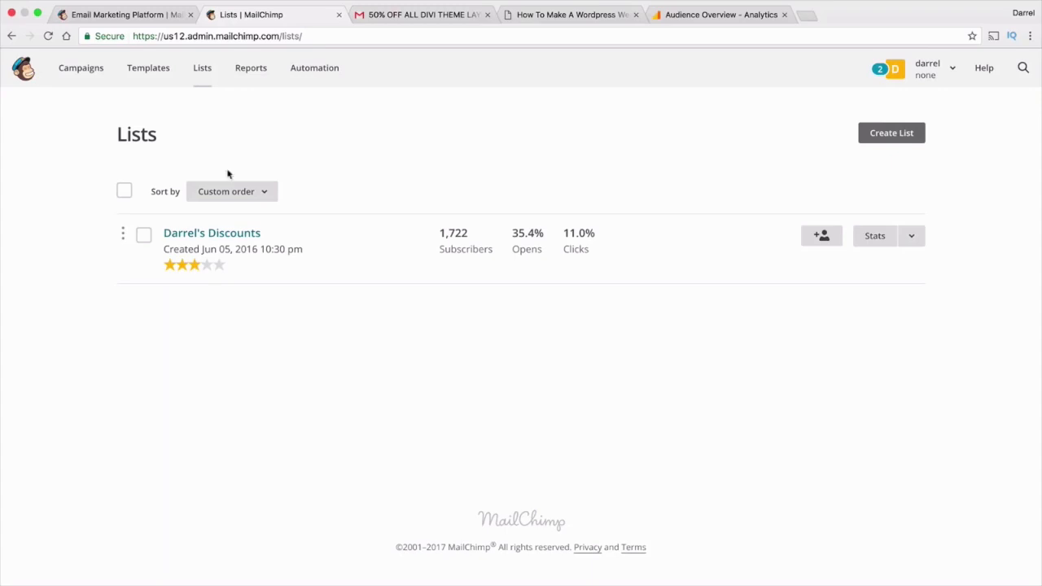
In Gmail, scroll through the '50% OFF ALL DIVI THEME LAYOUTS!' promotional email
{"action": "left_click", "coordinate": [413, 16]}
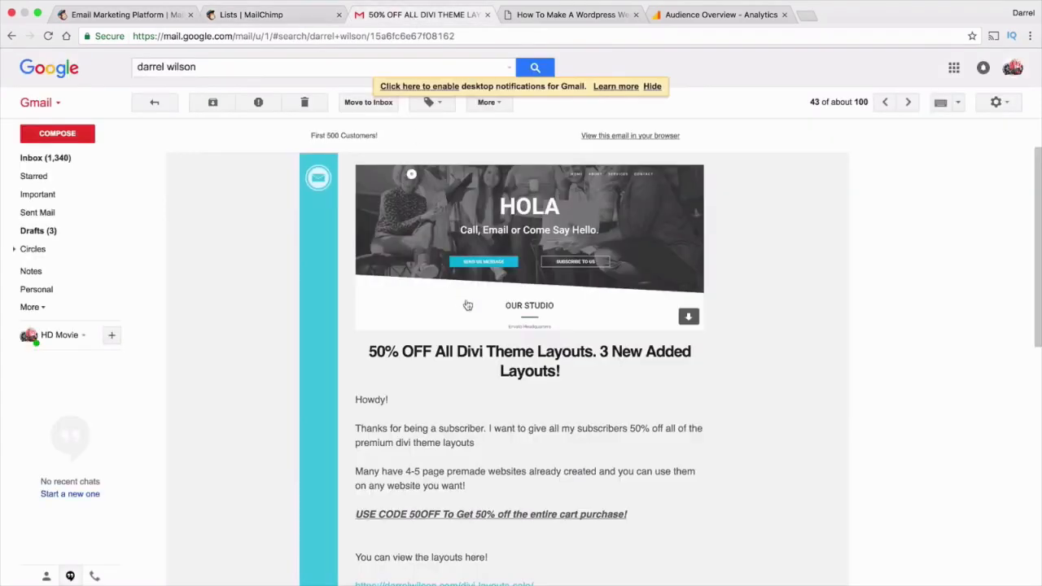
{"action": "scroll", "coordinate": [480, 311], "scroll_direction": "up", "scroll_amount": 1}
{"action": "scroll", "coordinate": [480, 314], "scroll_direction": "down", "scroll_amount": 1}
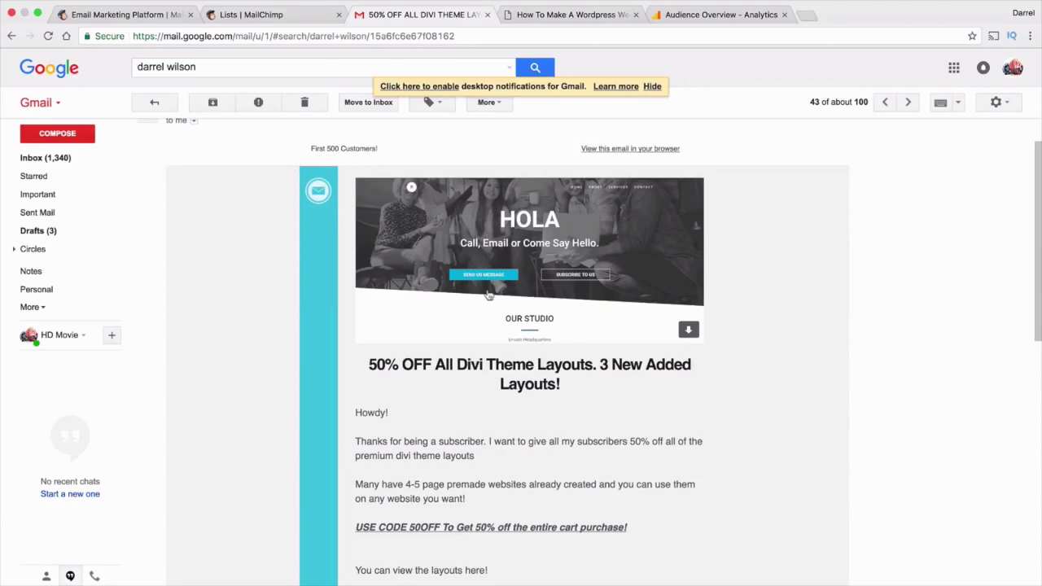
{"action": "scroll", "coordinate": [489, 358], "scroll_direction": "down", "scroll_amount": 2}
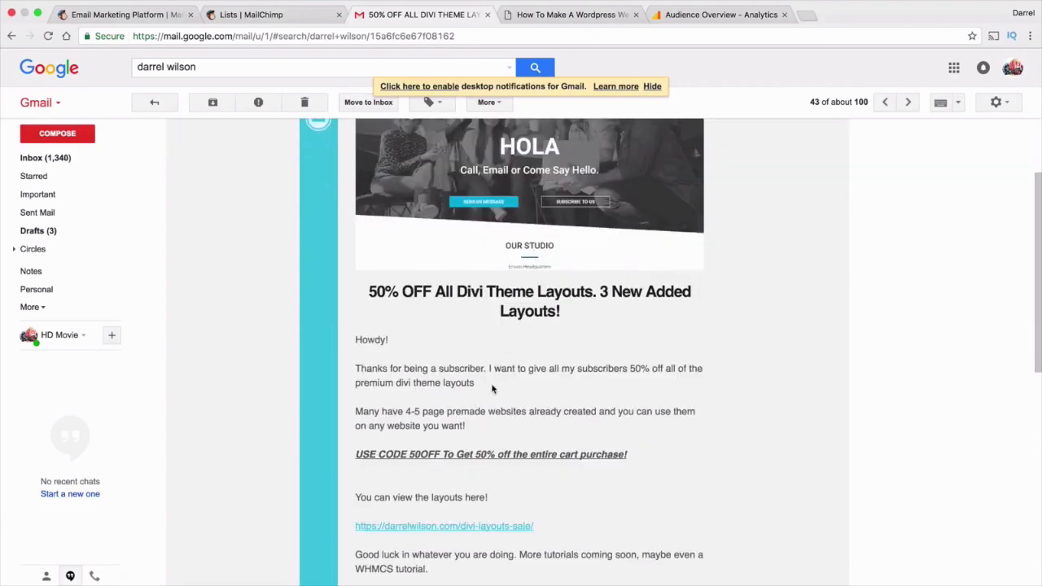
{"action": "scroll", "coordinate": [498, 389], "scroll_direction": "up", "scroll_amount": 1}
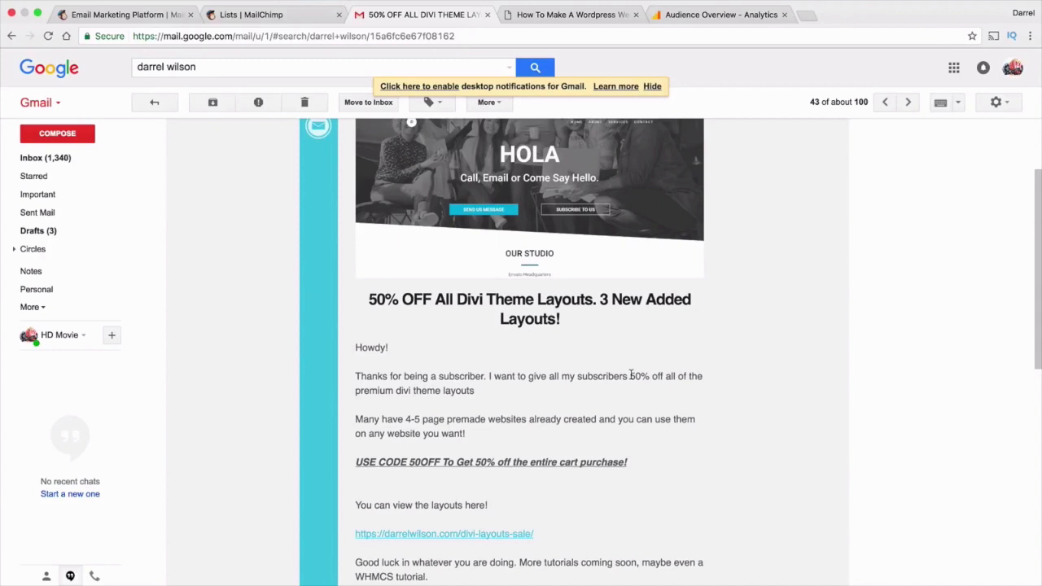
{"action": "scroll", "coordinate": [603, 371], "scroll_direction": "up", "scroll_amount": 2}
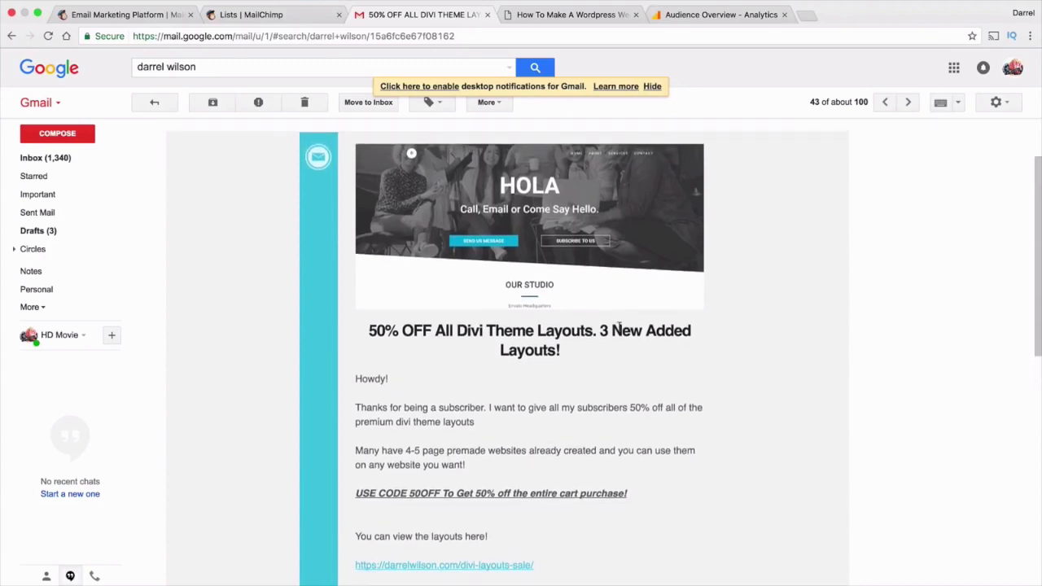
{"action": "scroll", "coordinate": [562, 362], "scroll_direction": "down", "scroll_amount": 2}
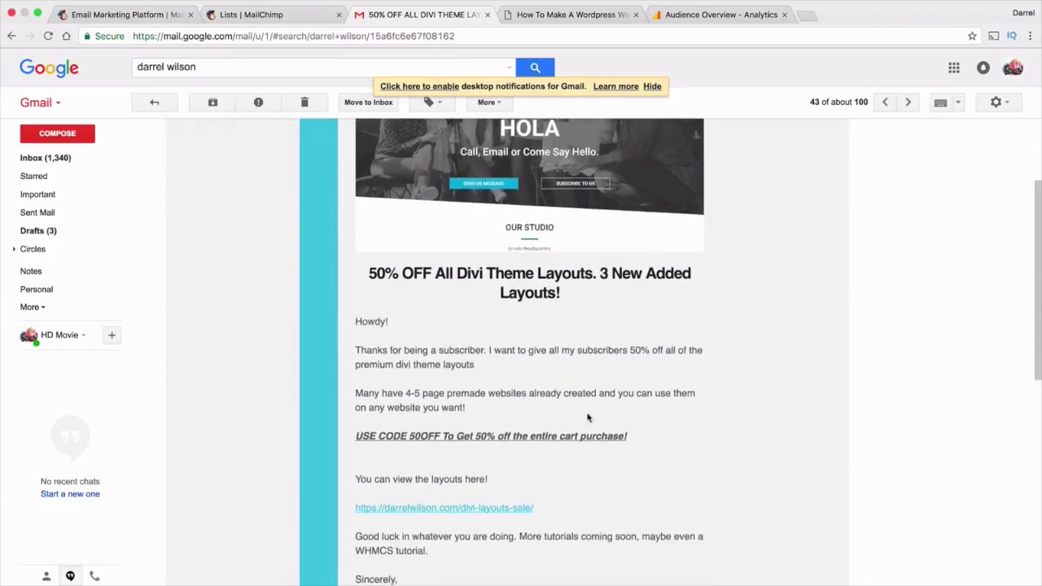
Select the email's USE CODE coupon line and layouts link, then switch to the WordPress tutorial post
{"action": "left_click_drag", "start_coordinate": [631, 446], "coordinate": [356, 436]}
{"action": "scroll", "coordinate": [384, 429], "scroll_direction": "down", "scroll_amount": 2}
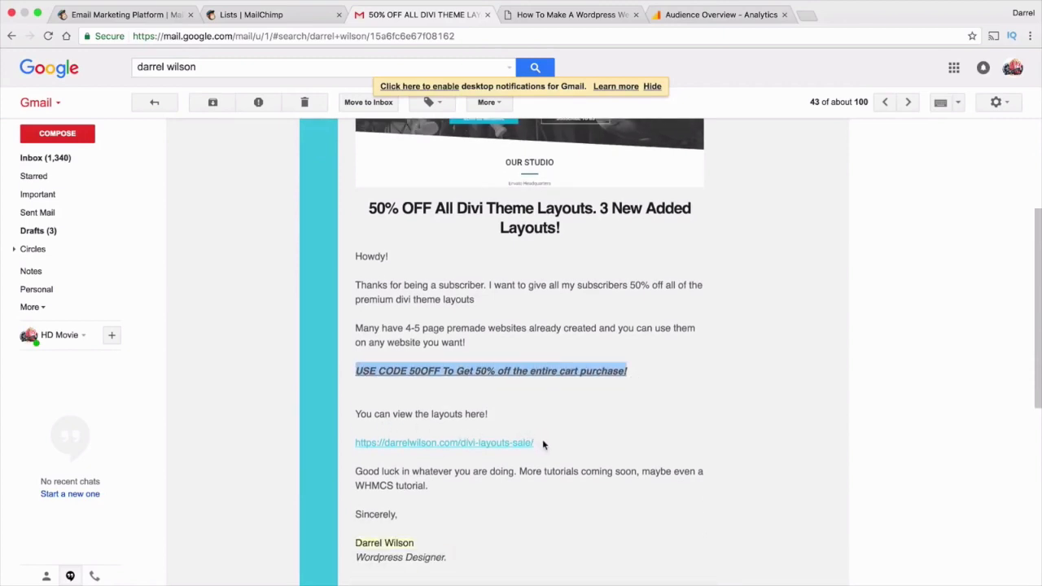
{"action": "mouse_move", "coordinate": [537, 444]}
{"action": "left_mouse_down"}
{"action": "mouse_move", "coordinate": [350, 442]}
{"action": "mouse_move", "coordinate": [541, 442]}
{"action": "left_mouse_up"}
{"action": "scroll", "coordinate": [555, 441], "scroll_direction": "down", "scroll_amount": 1}
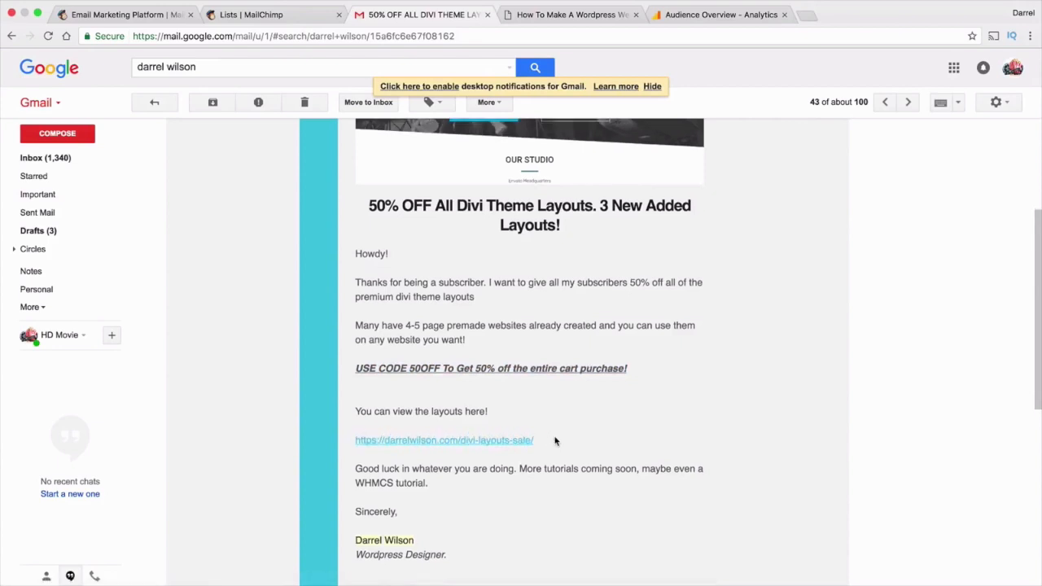
{"action": "scroll", "coordinate": [554, 441], "scroll_direction": "down", "scroll_amount": 2}
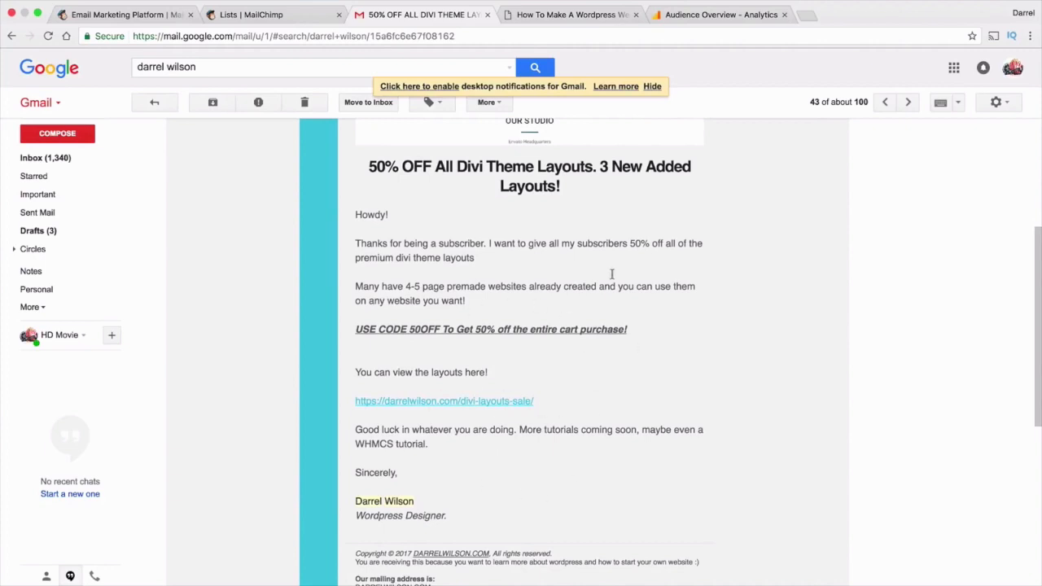
{"action": "scroll", "coordinate": [640, 449], "scroll_direction": "up", "scroll_amount": 5}
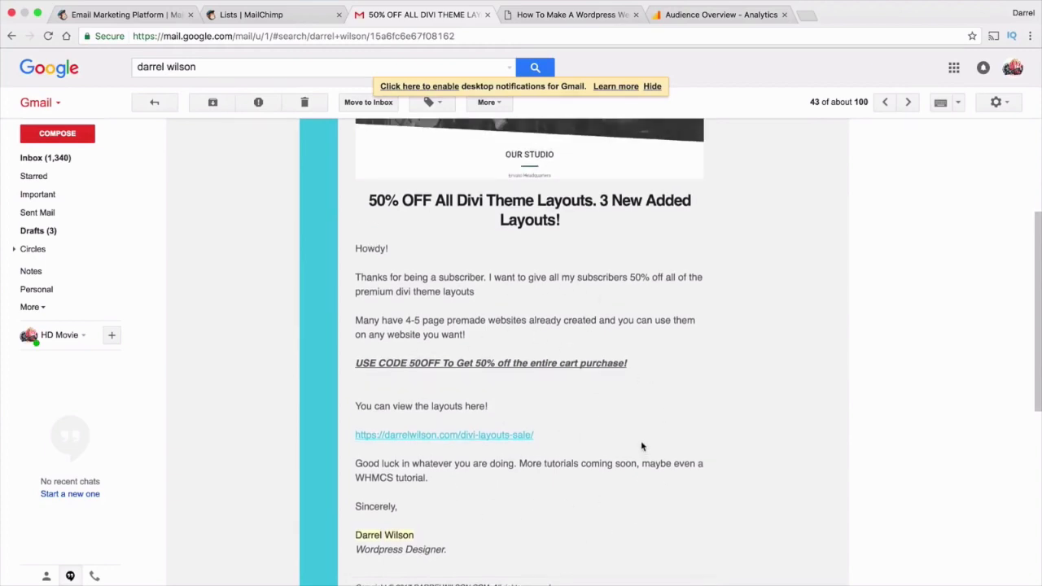
{"action": "scroll", "coordinate": [641, 443], "scroll_direction": "up", "scroll_amount": 2}
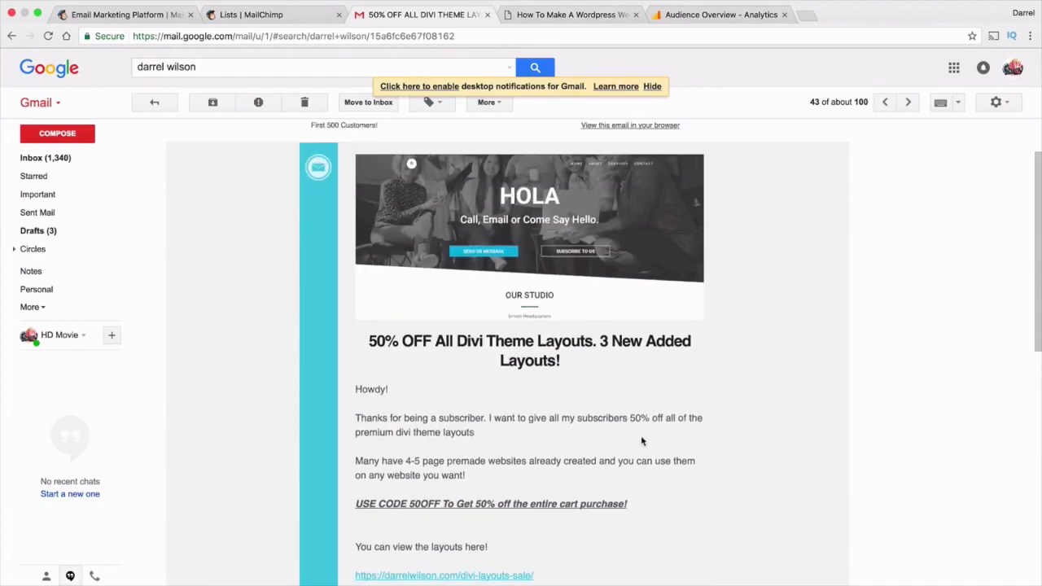
{"action": "scroll", "coordinate": [641, 441], "scroll_direction": "up", "scroll_amount": 3}
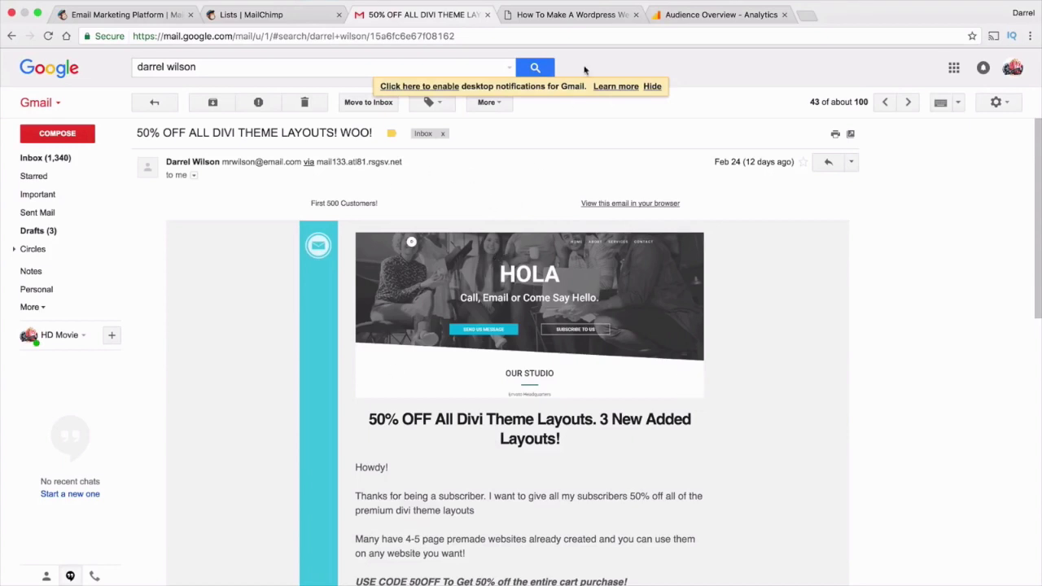
{"action": "left_click", "coordinate": [573, 15]}
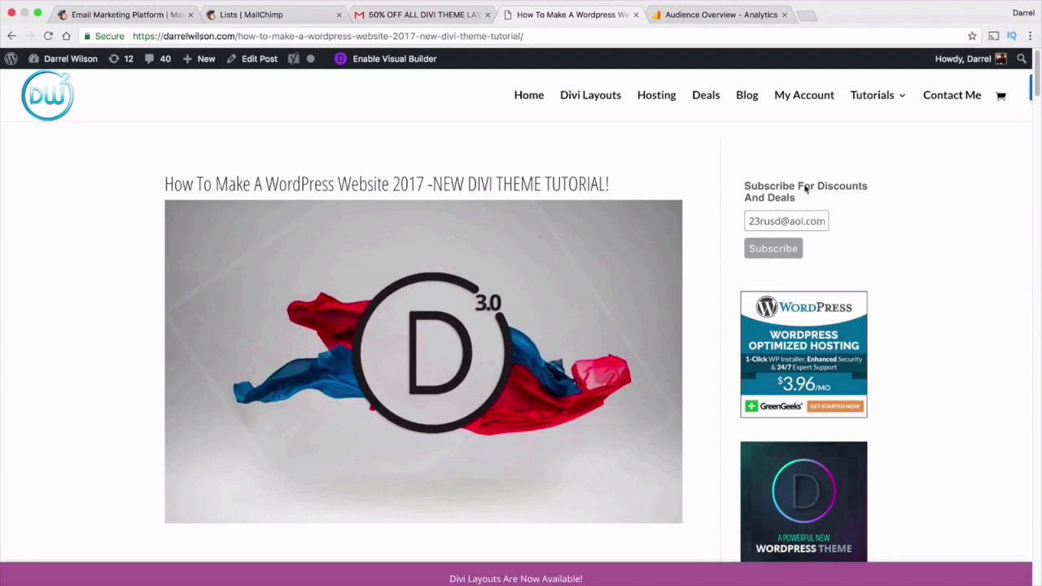
Submit a new test e-mail address on the discounts signup form, then switch to Analytics
{"action": "left_click", "coordinate": [791, 221]}
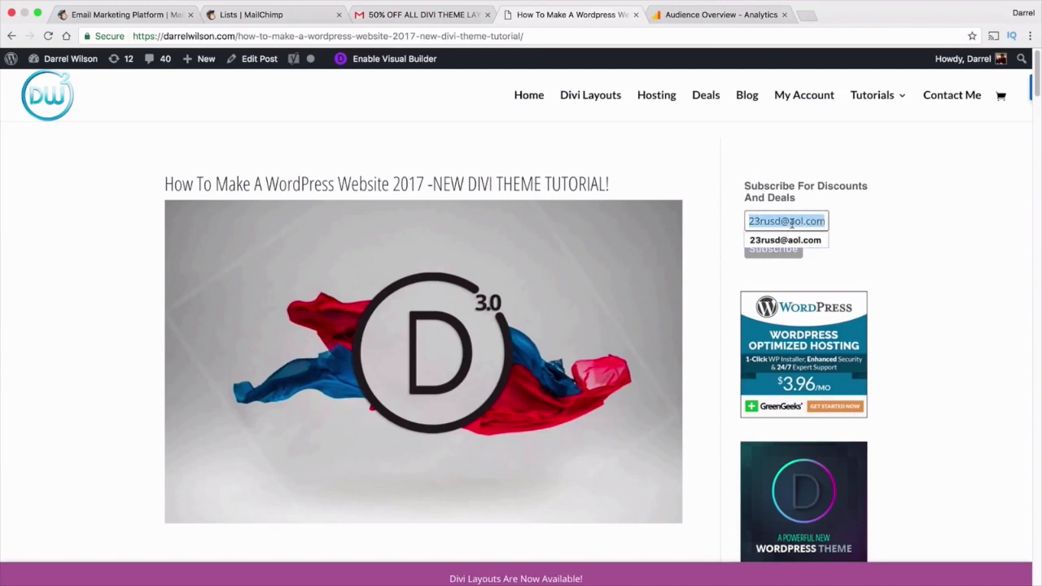
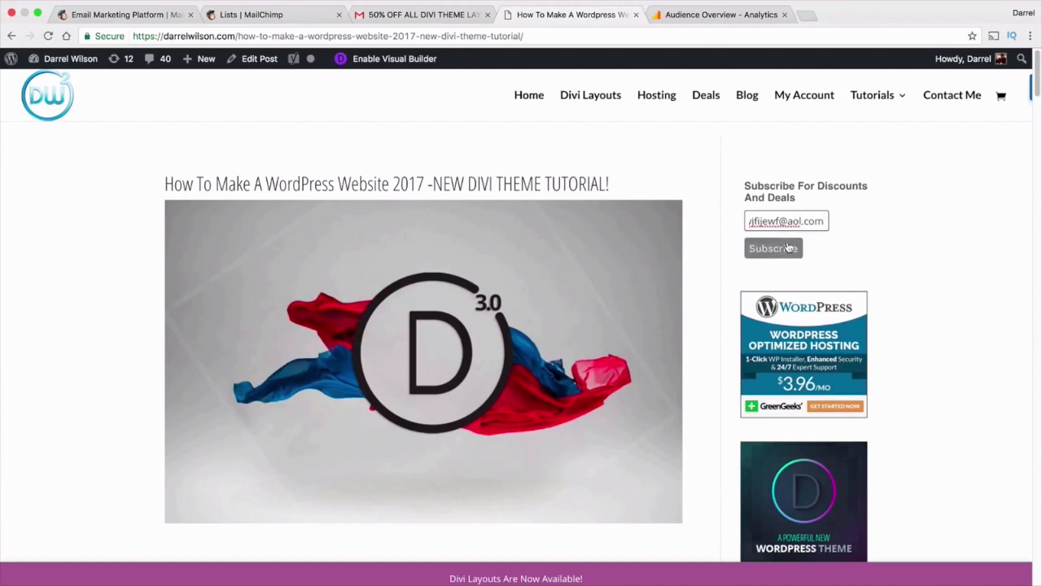
{"action": "left_click", "coordinate": [794, 248]}
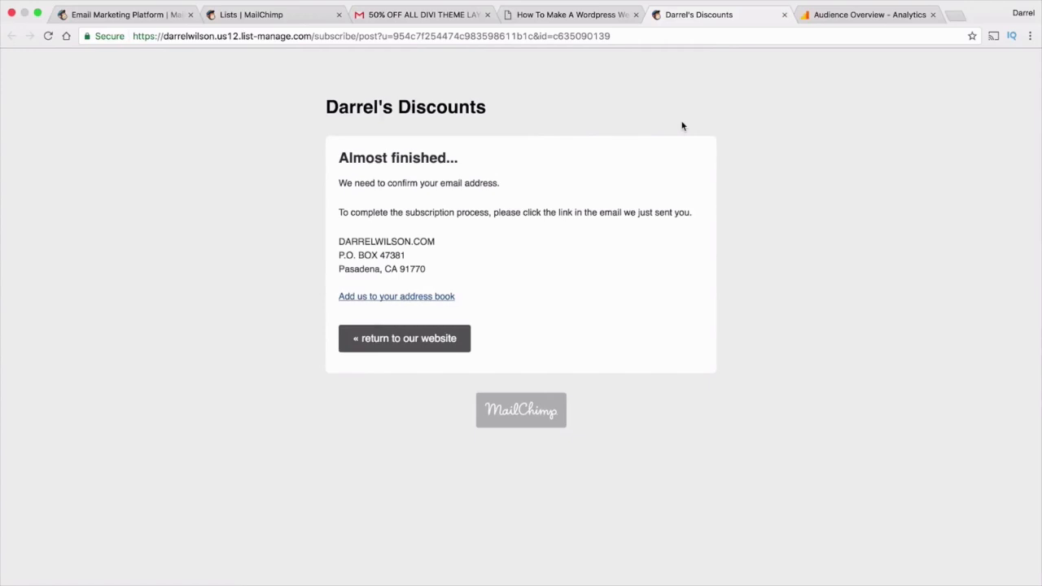
{"action": "left_click", "coordinate": [828, 18]}
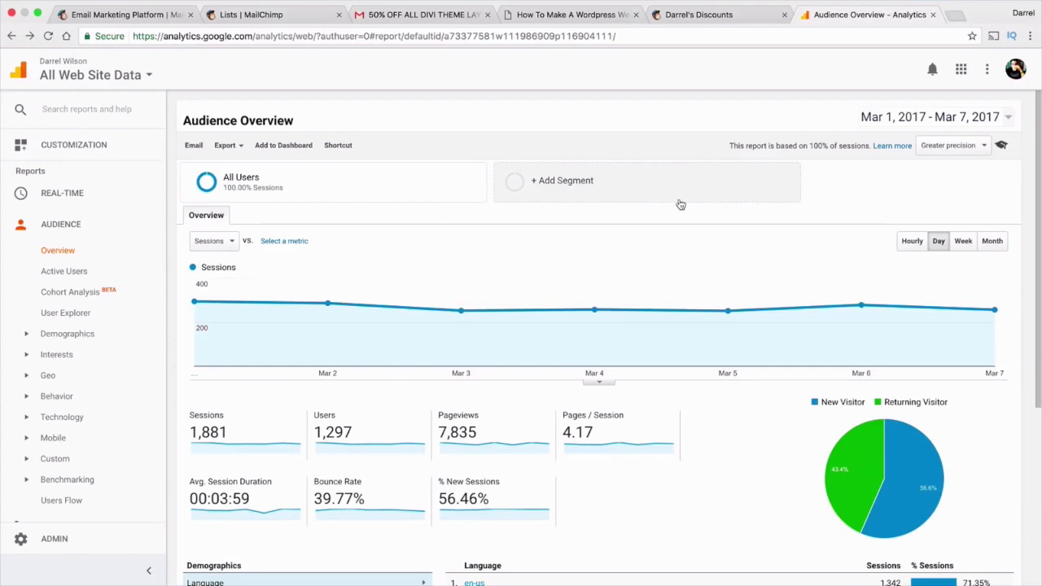
Back in MailChimp, open Reports and inspect the campaign open and click rate chart
{"action": "left_click", "coordinate": [246, 15]}
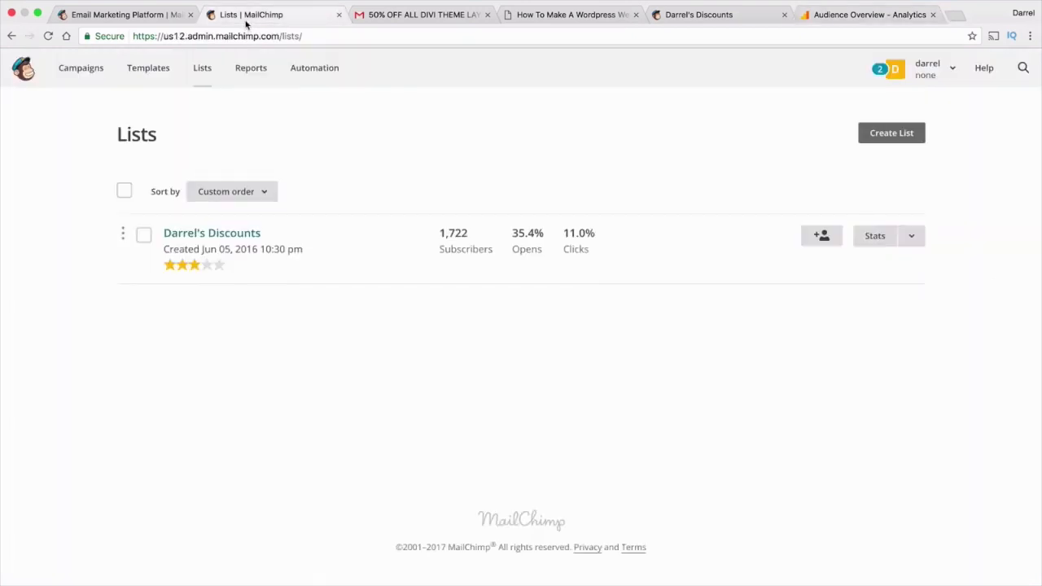
{"action": "left_click", "coordinate": [246, 67]}
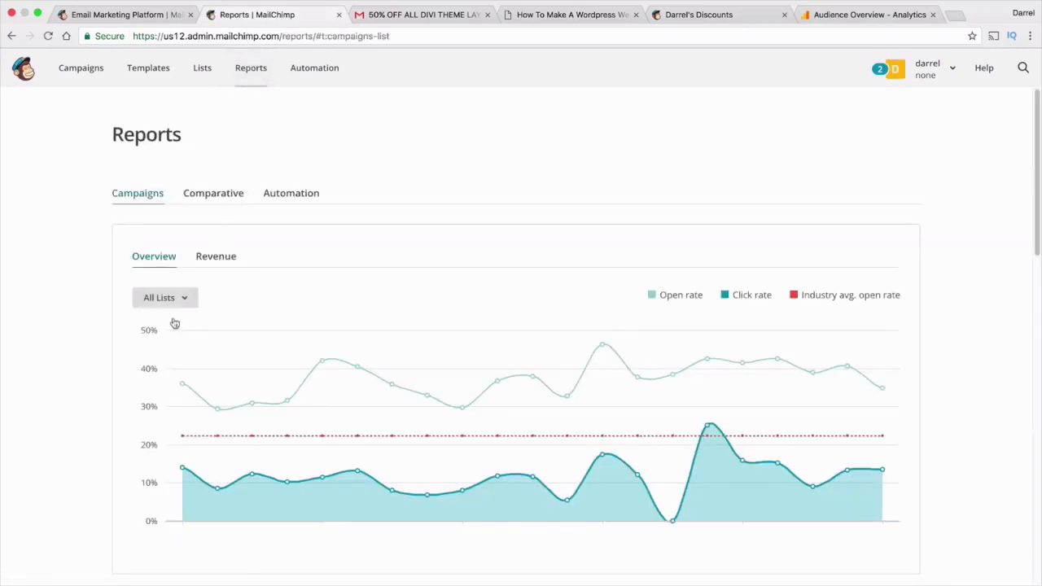
{"action": "mouse_move", "coordinate": [202, 437]}
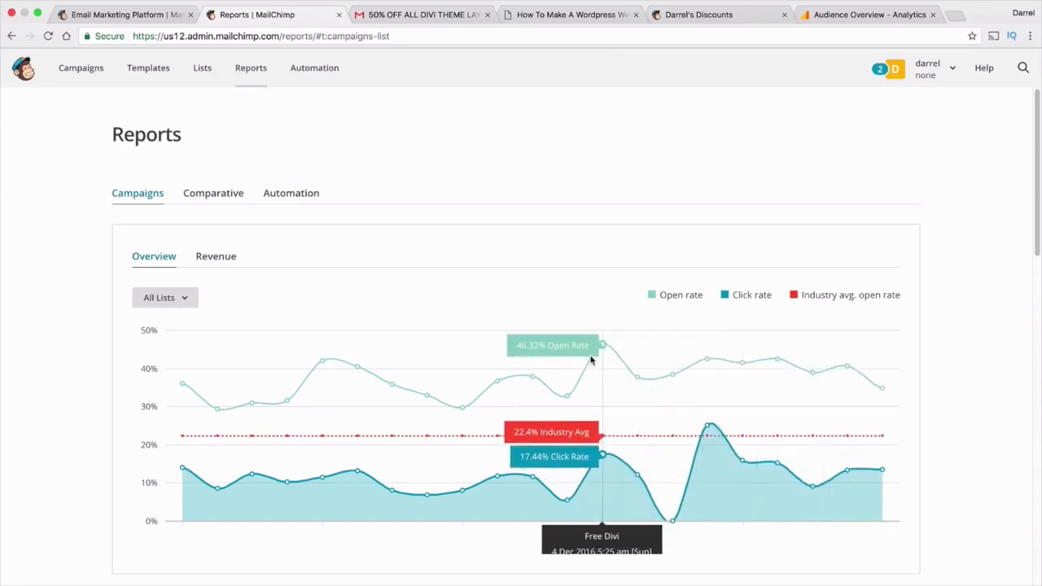
From the MailChimp homepage, log in to the test account and skip the security prompt
{"action": "left_click", "coordinate": [122, 16]}
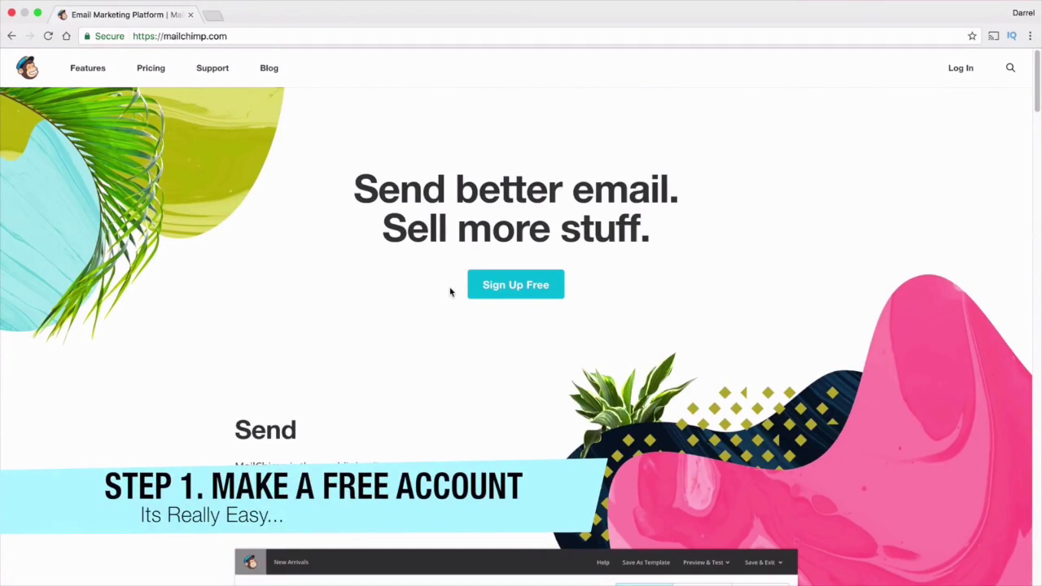
{"action": "left_click", "coordinate": [527, 291]}
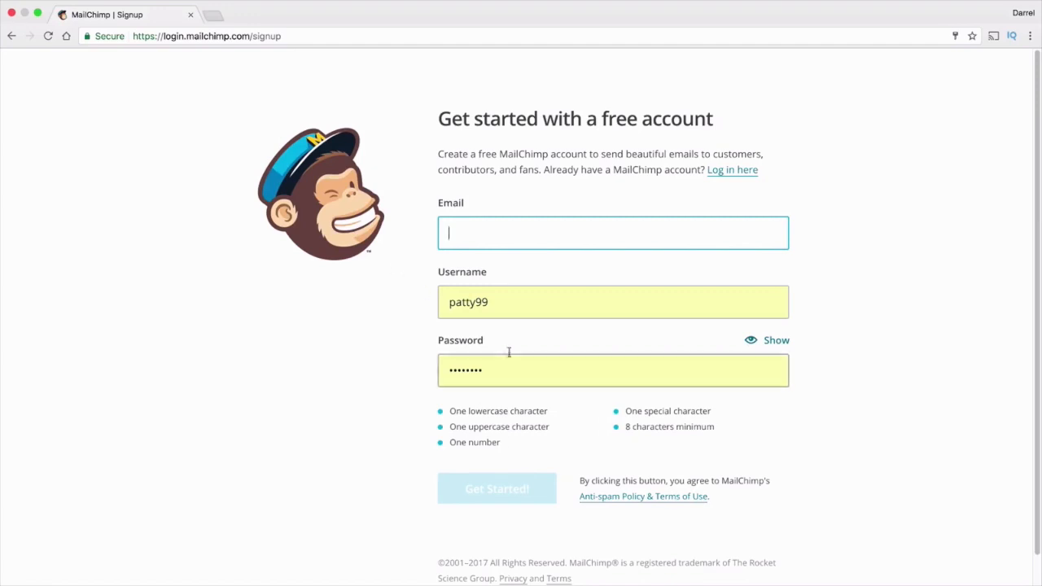
{"action": "left_click", "coordinate": [13, 37]}
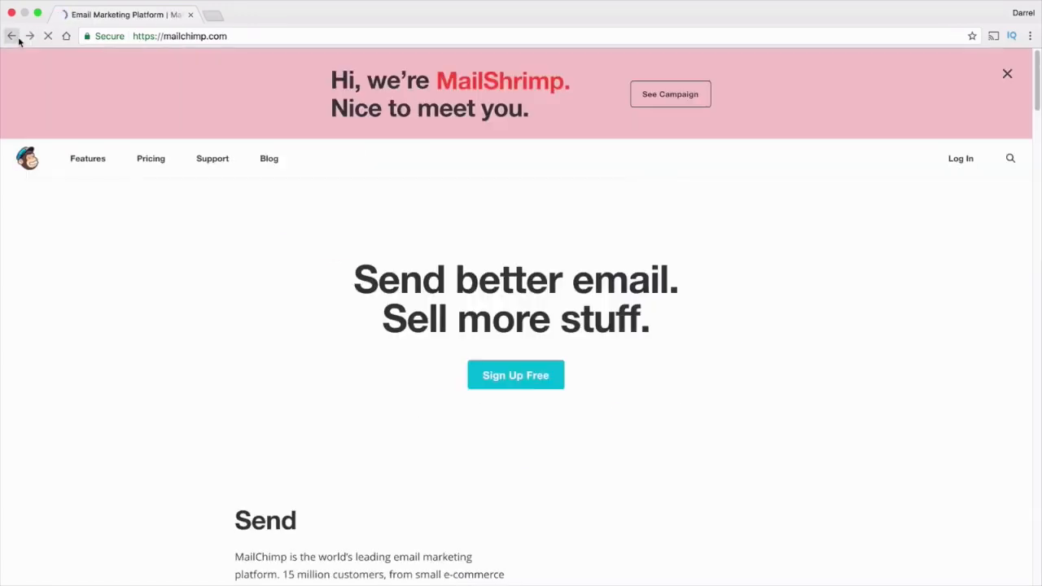
{"action": "left_click", "coordinate": [1007, 74]}
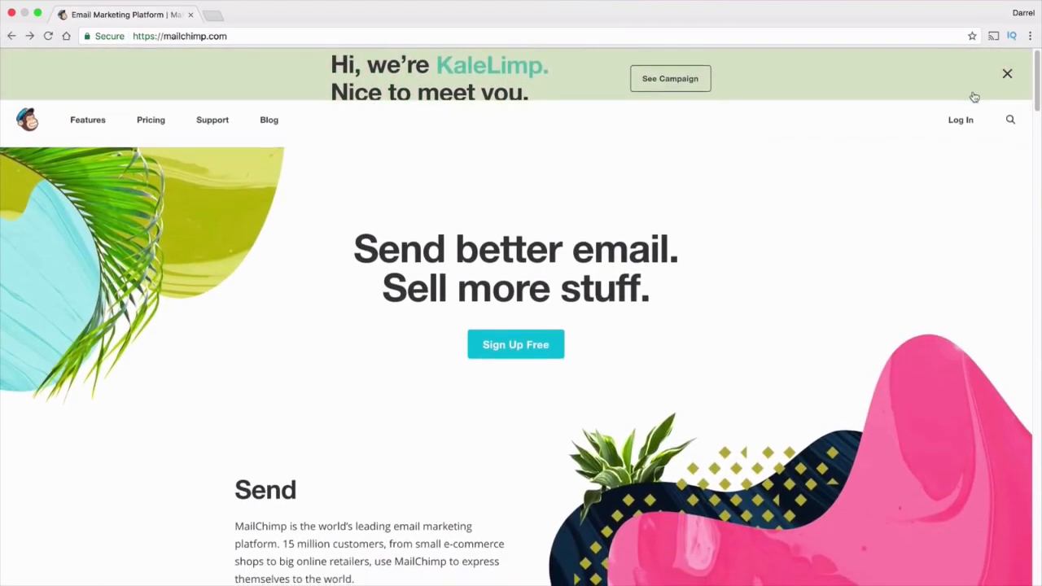
{"action": "left_click", "coordinate": [964, 81]}
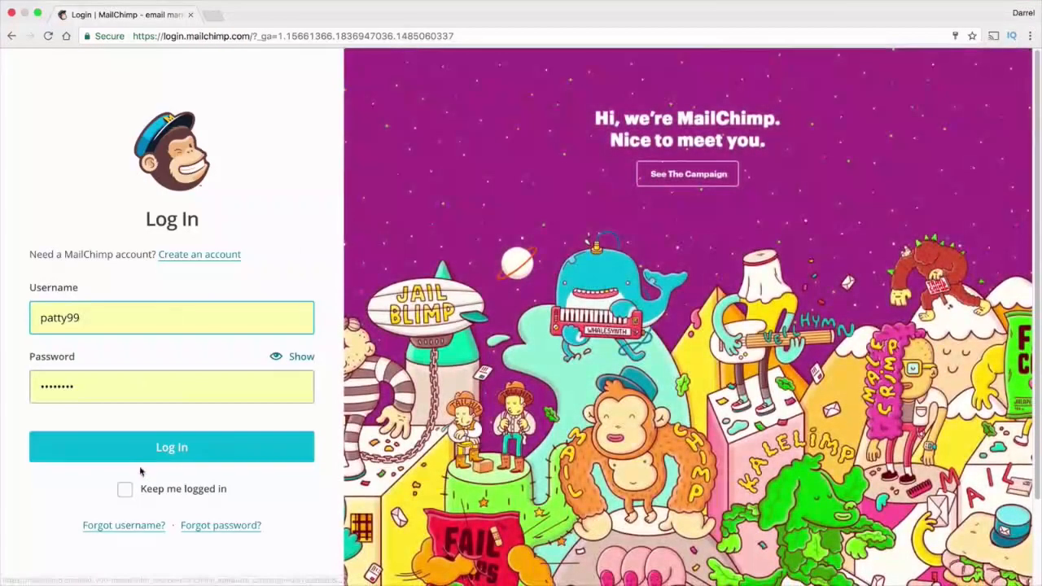
{"action": "left_click", "coordinate": [159, 454]}
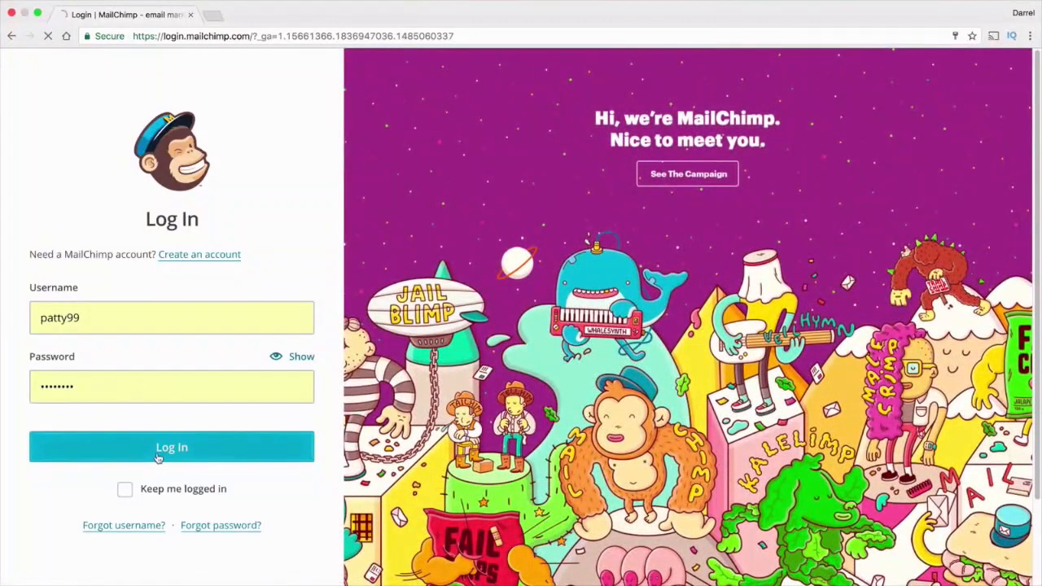
{"action": "left_click", "coordinate": [150, 350]}
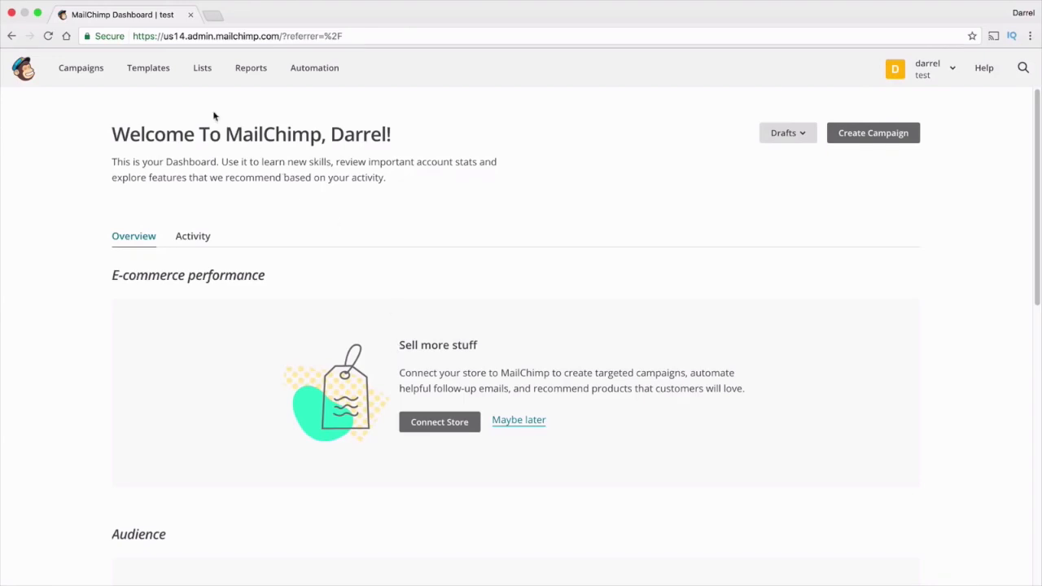
Start a new list from the Lists page and enter its discount list name
{"action": "left_click", "coordinate": [202, 69]}
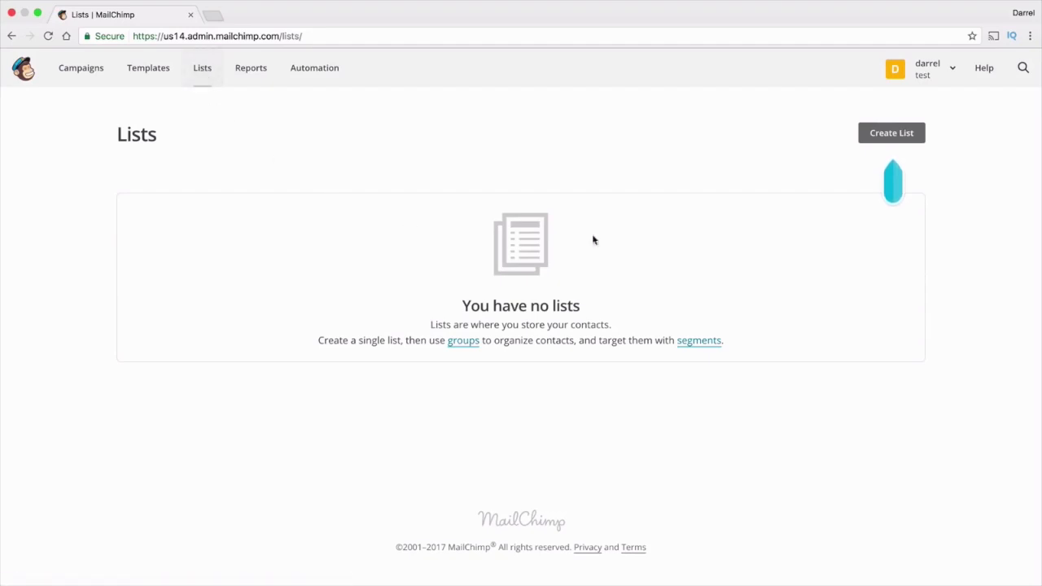
{"action": "left_click", "coordinate": [896, 133]}
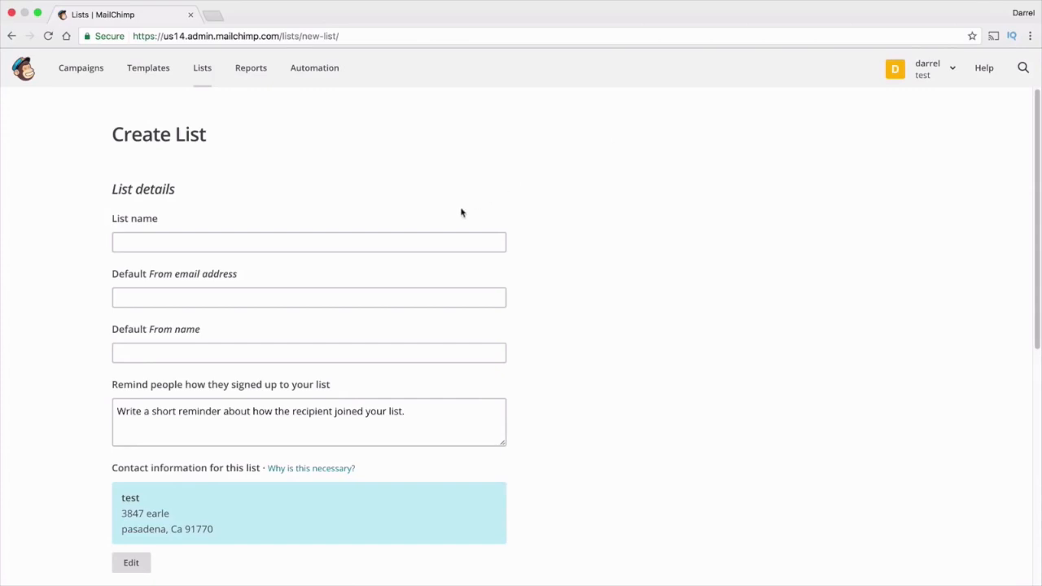
{"action": "left_click", "coordinate": [437, 242]}
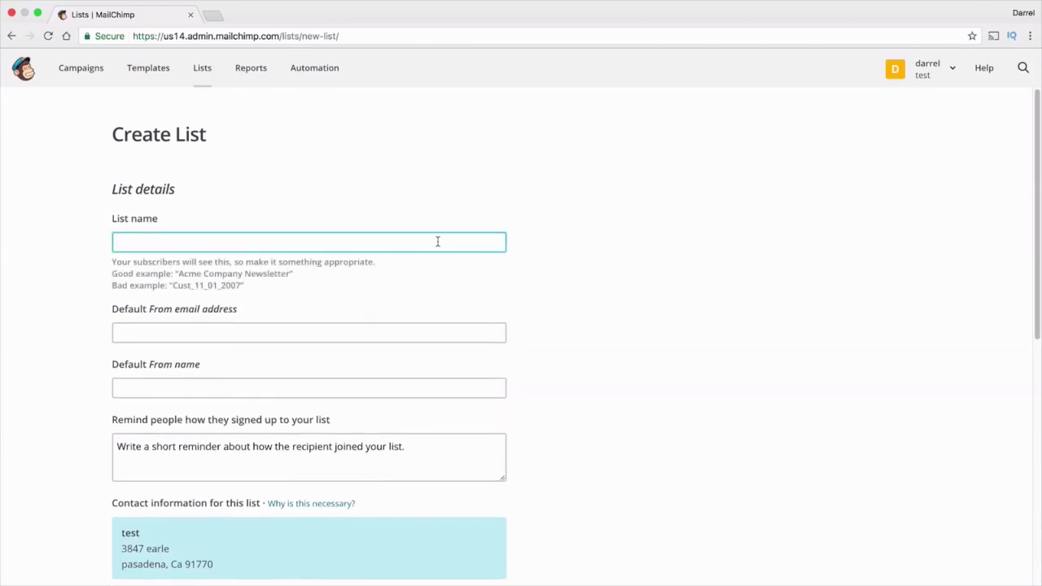
{"action": "type", "text": "D"}
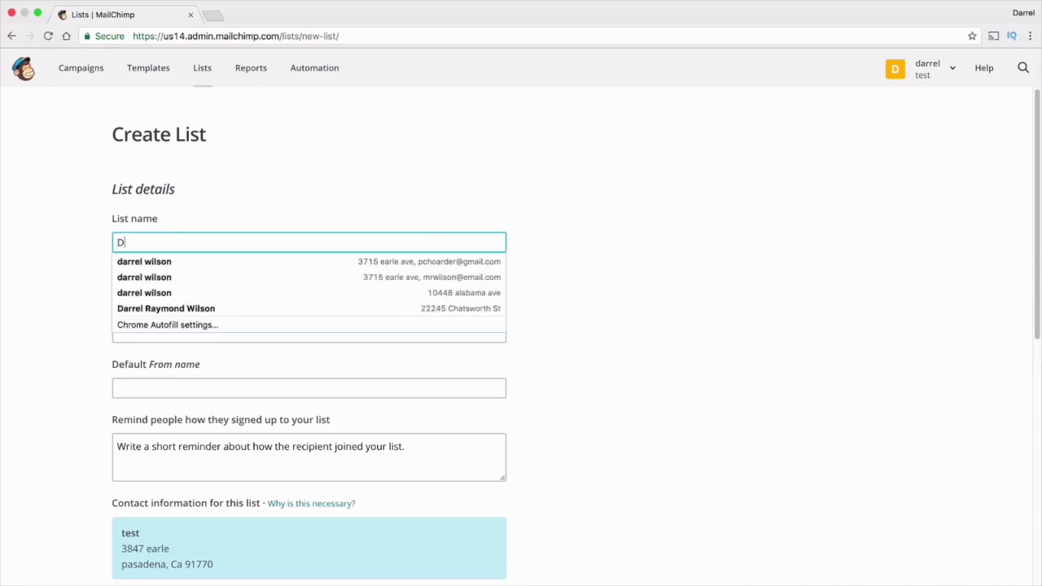
{"action": "type", "text": "arrel Wilson"}
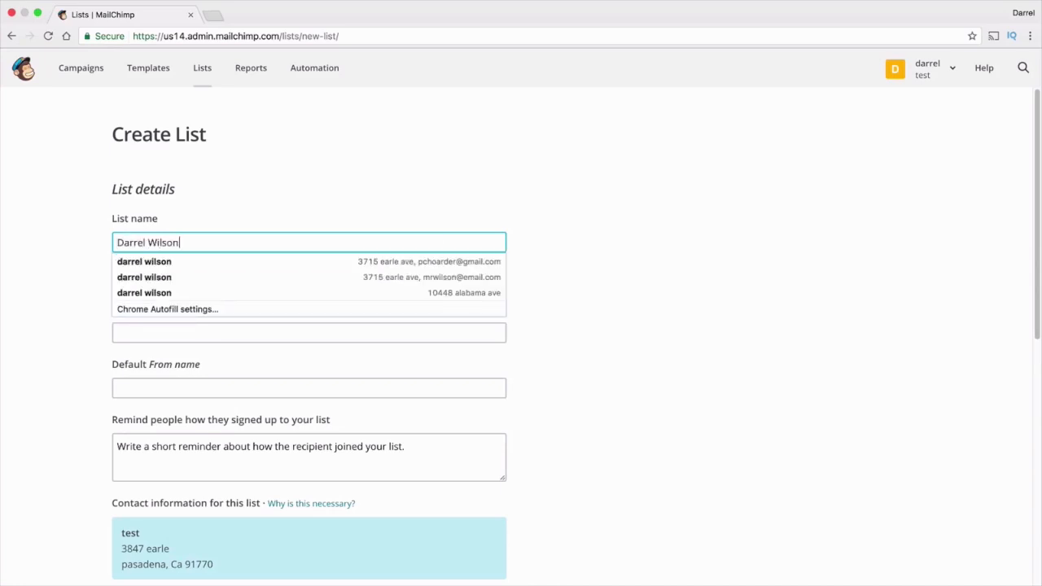
{"action": "type", "text": "s Discount"}
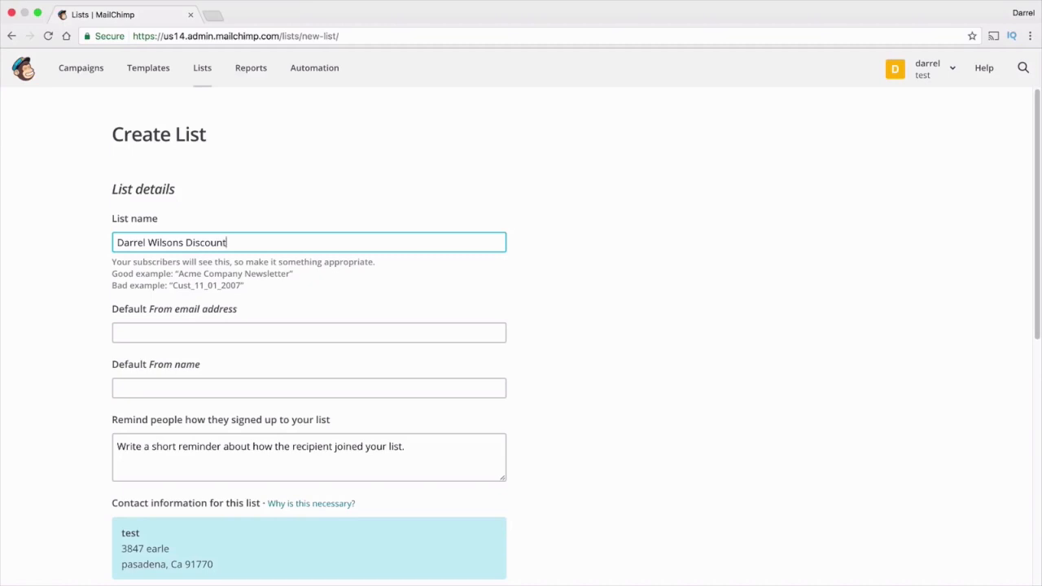
Fill in the default sender e-mail and name, and the reminder 'Thanks for visiting my website!'
{"action": "key", "text": "Tab"}
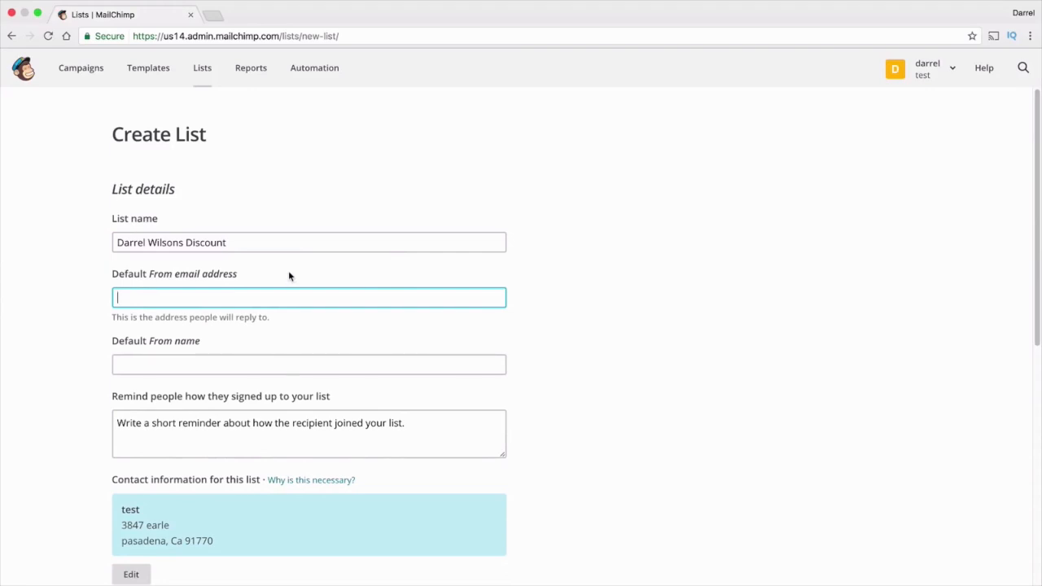
{"action": "type", "text": "pchoar"}
{"action": "left_click", "coordinate": [158, 316]}
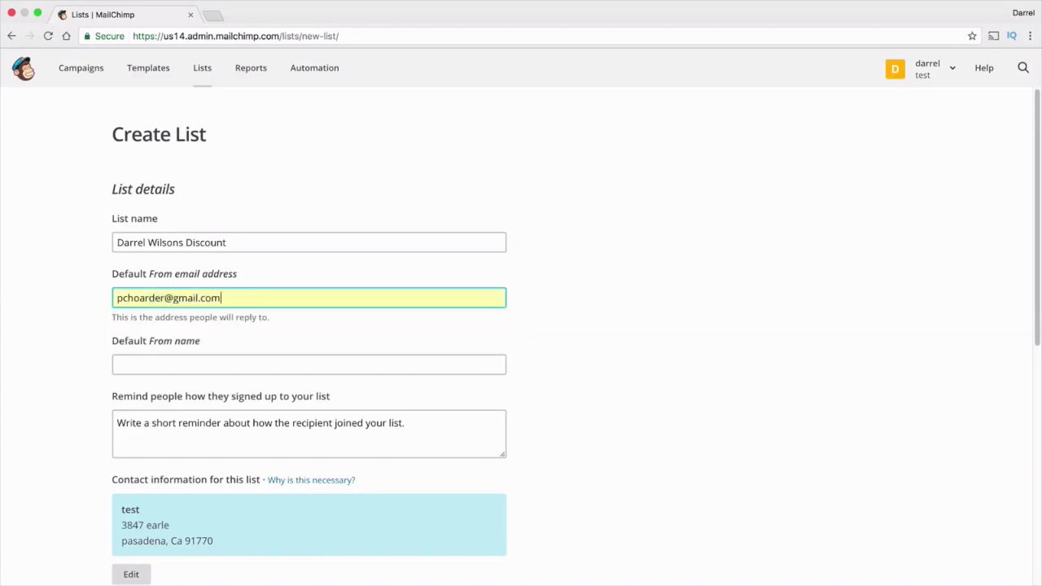
{"action": "left_click", "coordinate": [270, 366]}
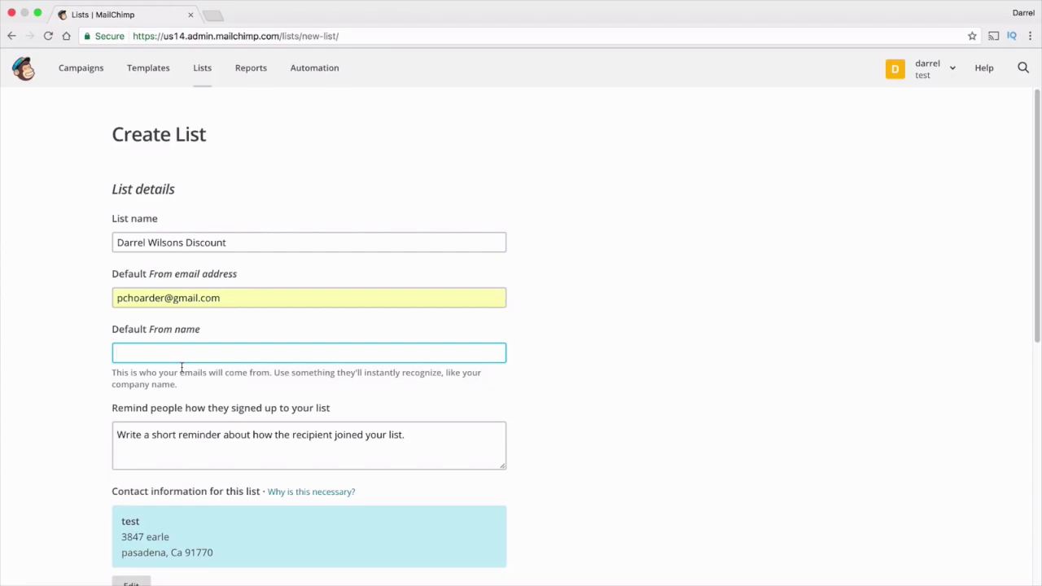
{"action": "type", "text": "Darrel Wilson"}
{"action": "key", "text": "Tab"}
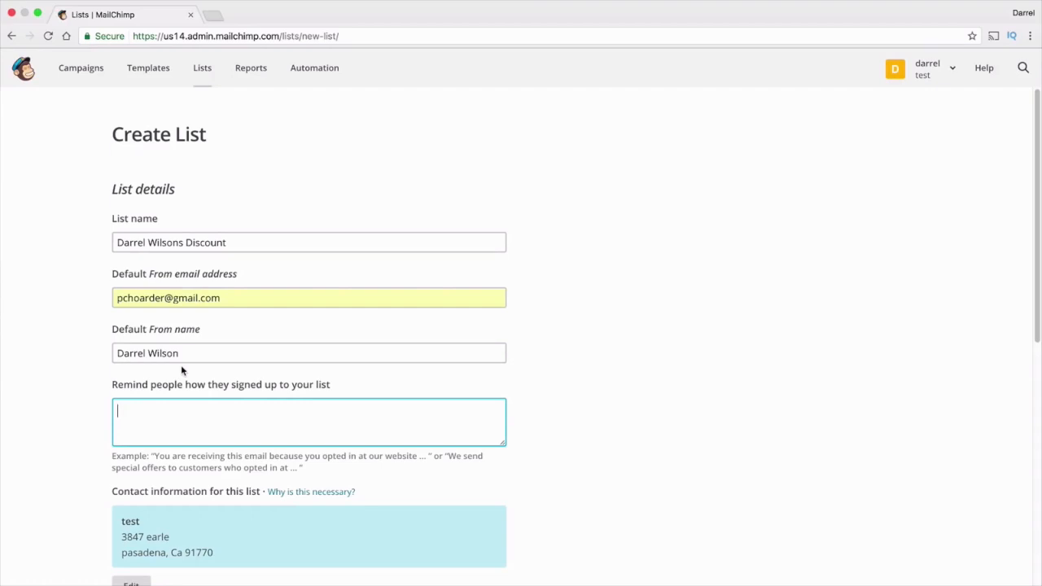
{"action": "type", "text": "Thanks for visiting my website!"}
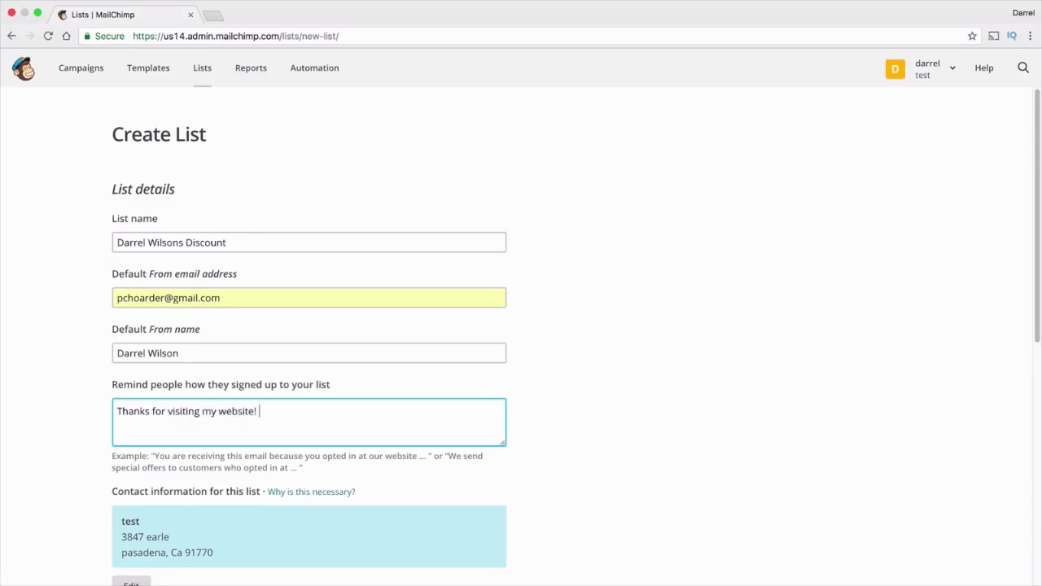
{"action": "scroll", "coordinate": [181, 372], "scroll_direction": "down", "scroll_amount": 2}
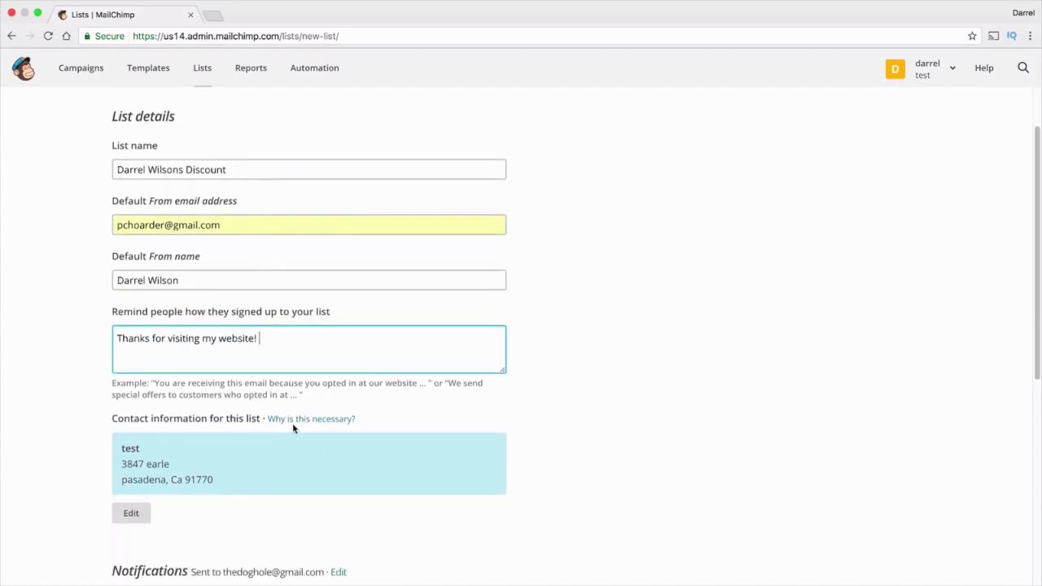
{"action": "scroll", "coordinate": [294, 427], "scroll_direction": "down", "scroll_amount": 3}
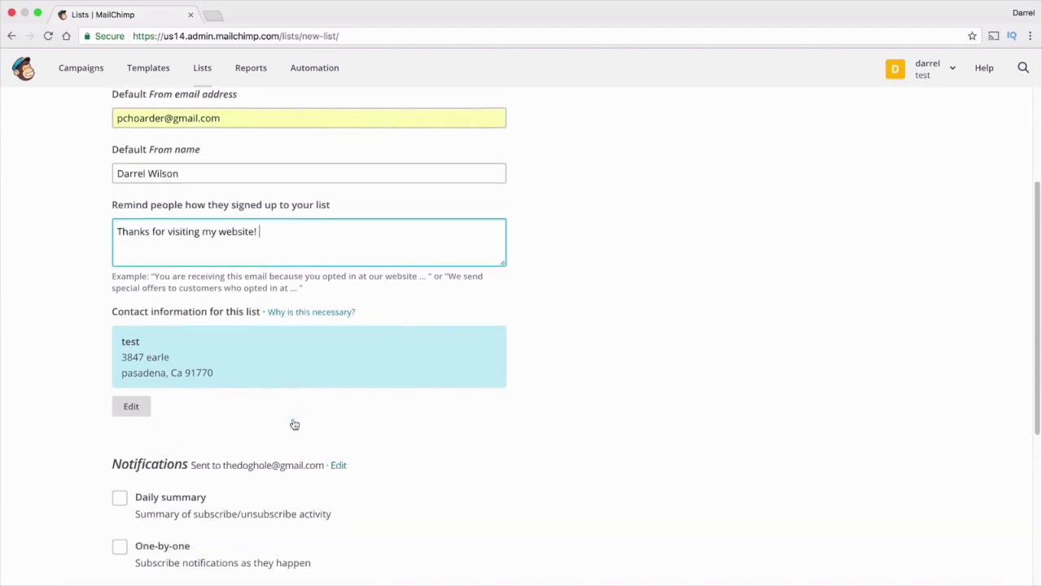
{"action": "left_click", "coordinate": [295, 314]}
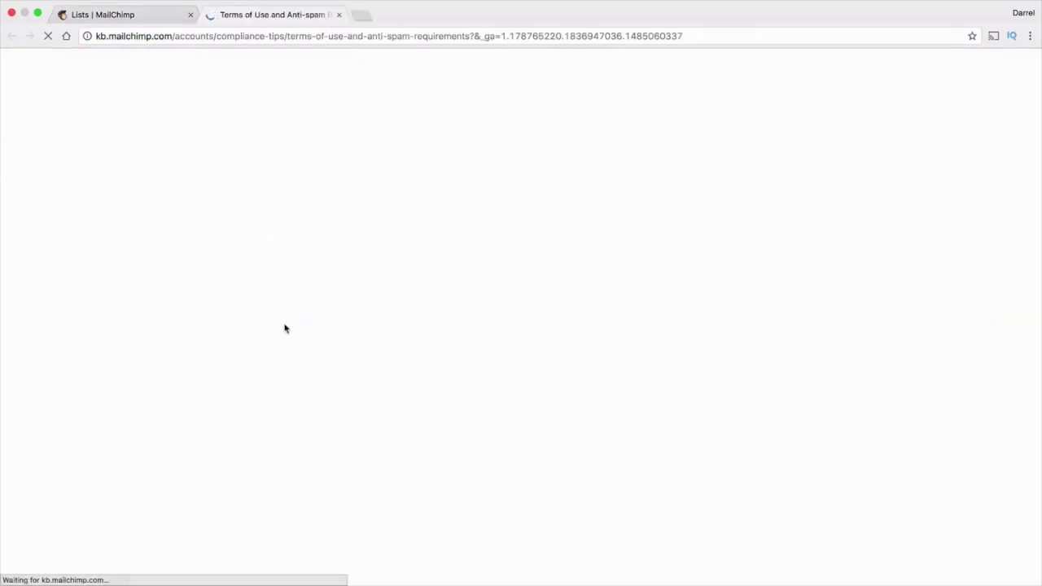
{"action": "scroll", "coordinate": [391, 354], "scroll_direction": "down", "scroll_amount": 2}
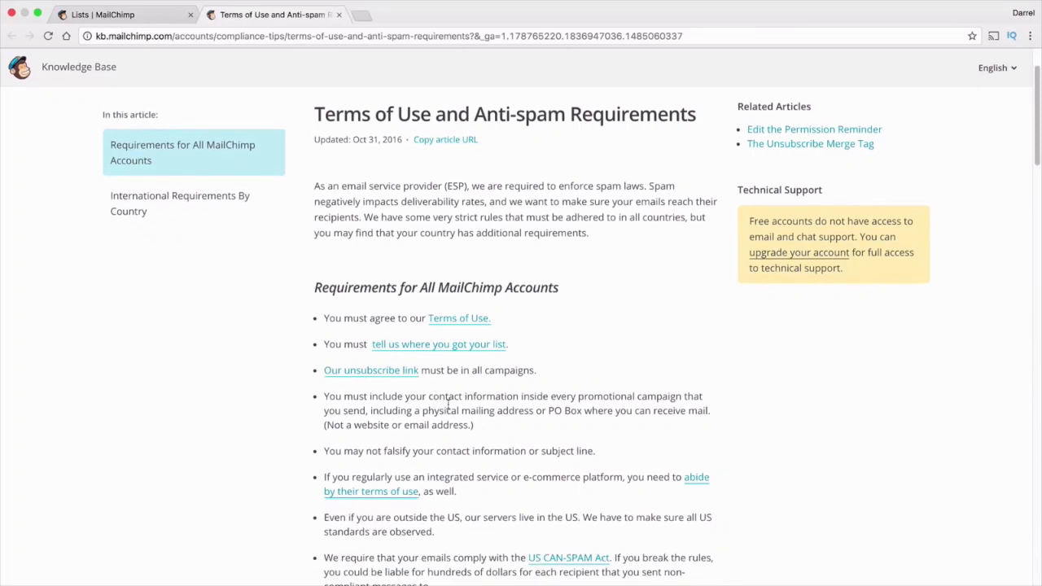
{"action": "left_click", "coordinate": [338, 14]}
{"action": "scroll", "coordinate": [295, 346], "scroll_direction": "down", "scroll_amount": 2}
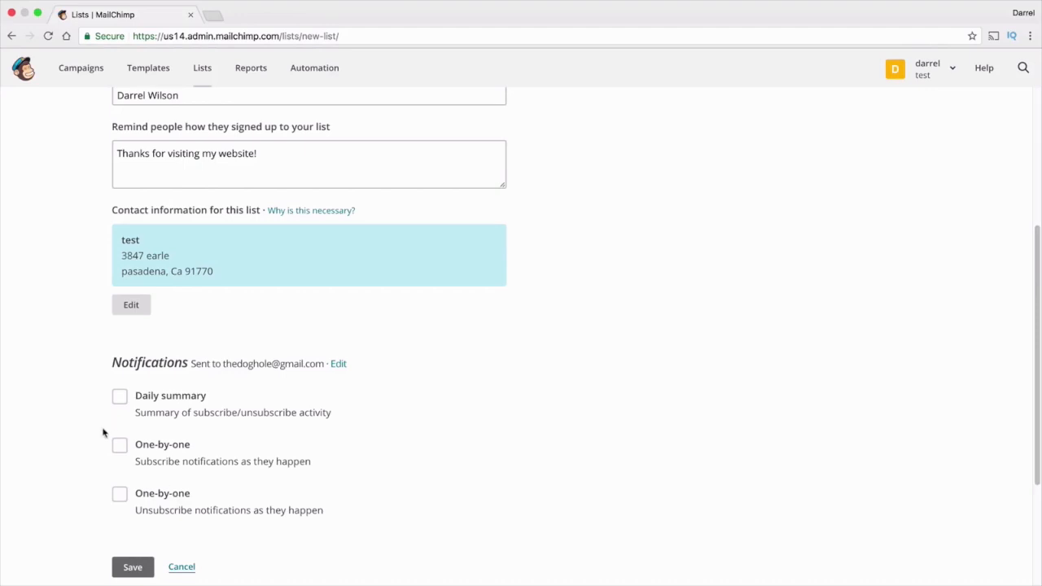
Save the list with Daily summary, then enable 'Send a final welcome email' in its defaults
{"action": "left_click", "coordinate": [120, 397]}
{"action": "left_click", "coordinate": [138, 566]}
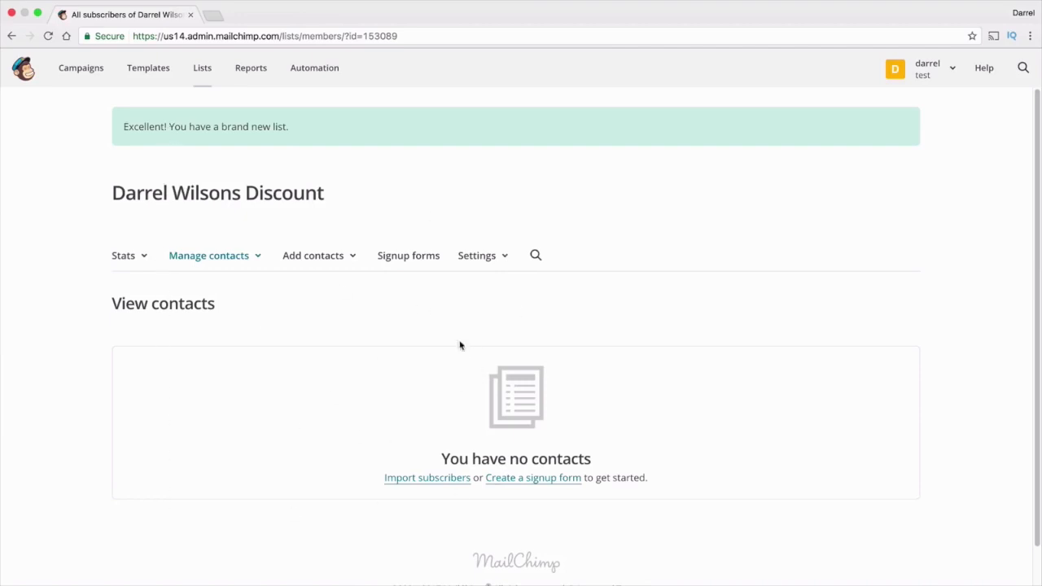
{"action": "left_click", "coordinate": [499, 259]}
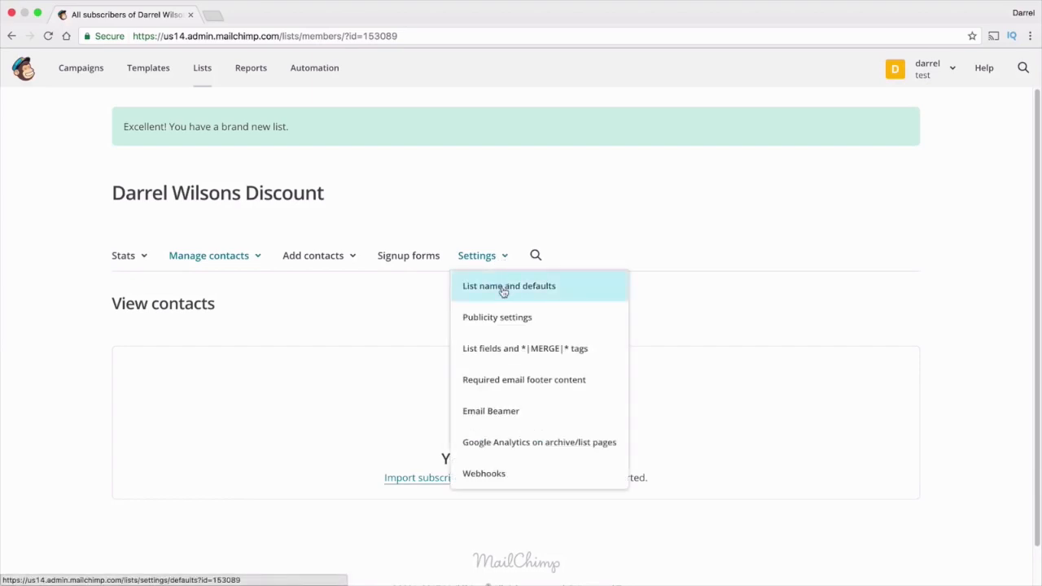
{"action": "left_click", "coordinate": [504, 290]}
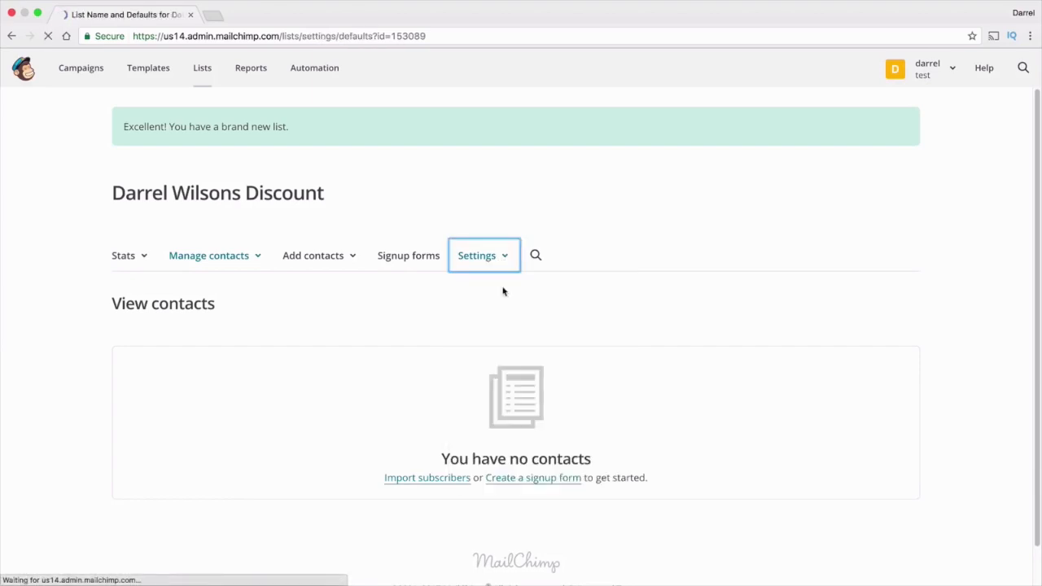
{"action": "scroll", "coordinate": [395, 324], "scroll_direction": "down", "scroll_amount": 1}
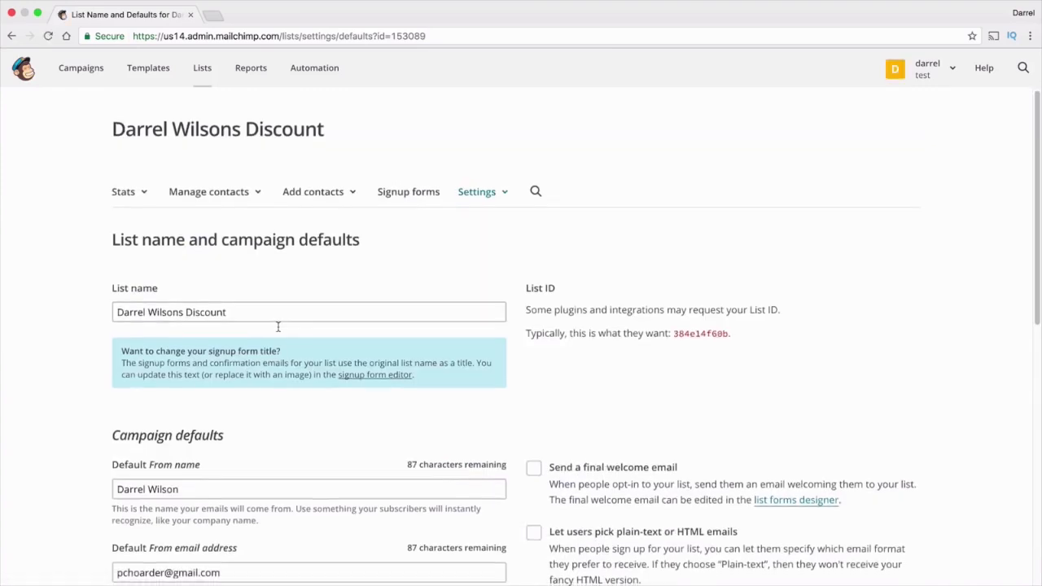
{"action": "scroll", "coordinate": [386, 312], "scroll_direction": "down", "scroll_amount": 5}
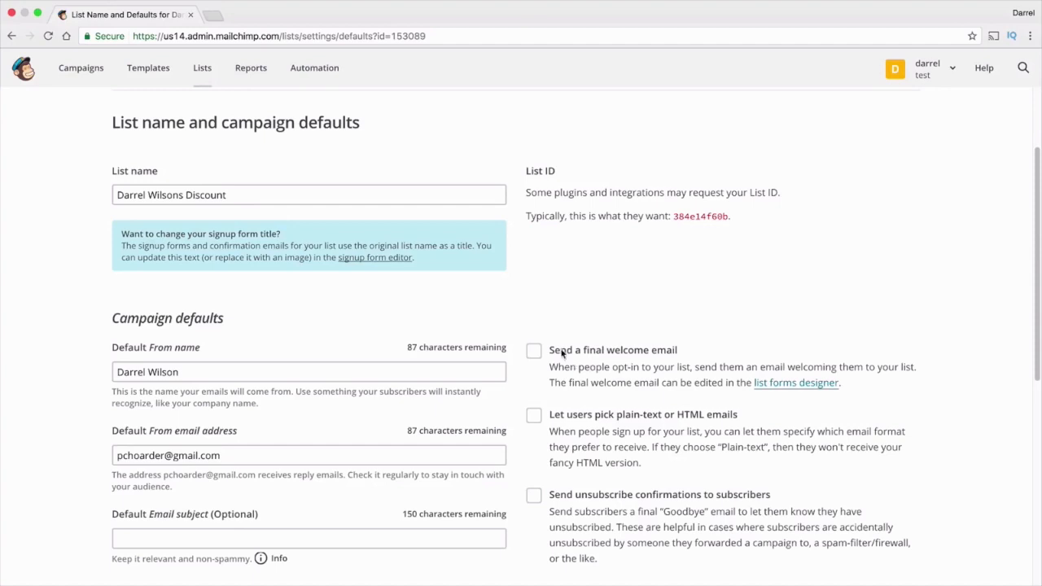
{"action": "left_click", "coordinate": [674, 351]}
{"action": "scroll", "coordinate": [470, 355], "scroll_direction": "down", "scroll_amount": 1}
{"action": "scroll", "coordinate": [470, 355], "scroll_direction": "down", "scroll_amount": 2}
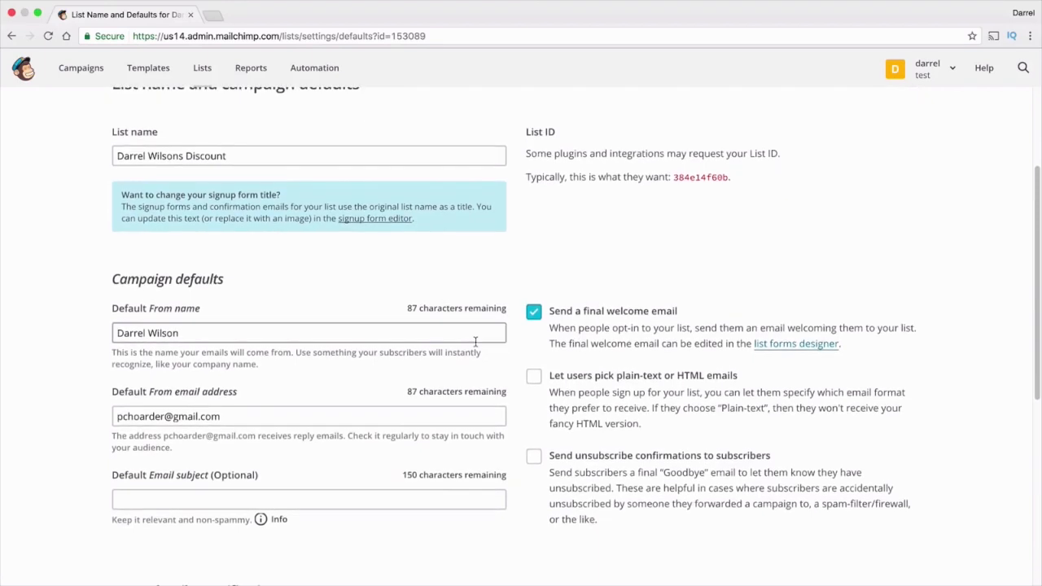
{"action": "scroll", "coordinate": [494, 333], "scroll_direction": "down", "scroll_amount": 5}
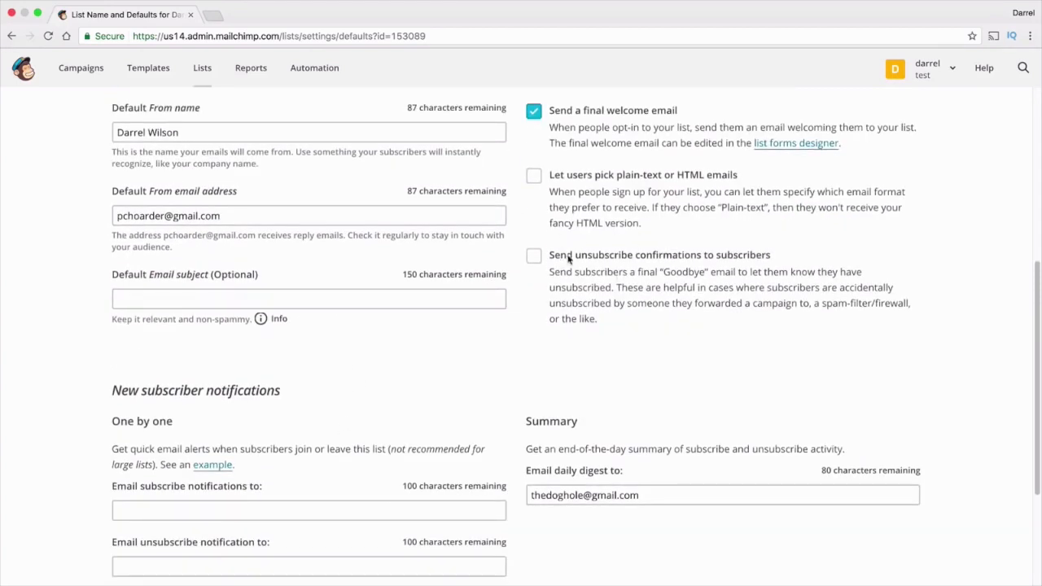
{"action": "scroll", "coordinate": [498, 285], "scroll_direction": "down", "scroll_amount": 4}
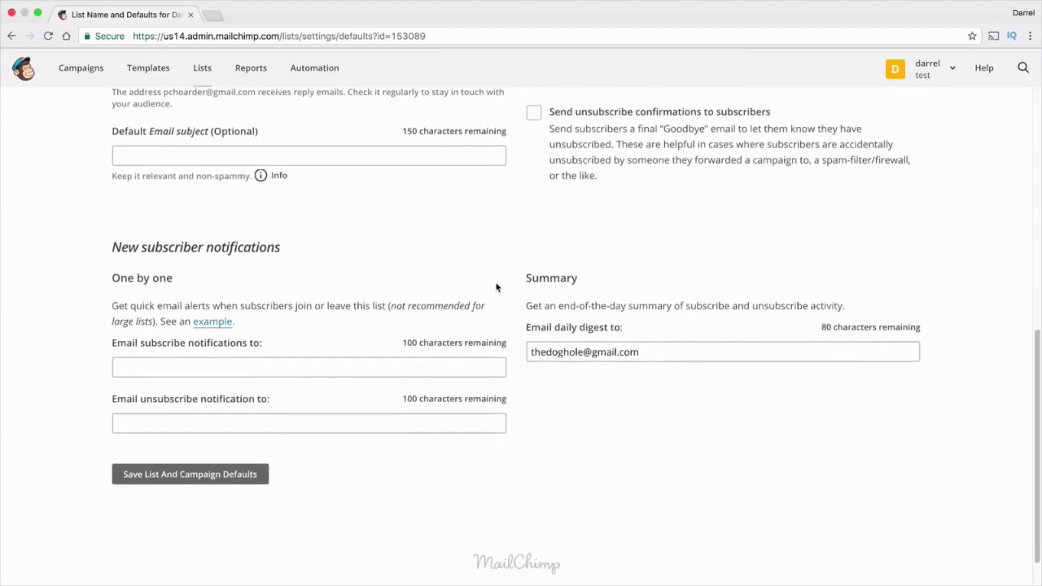
{"action": "left_click", "coordinate": [217, 477]}
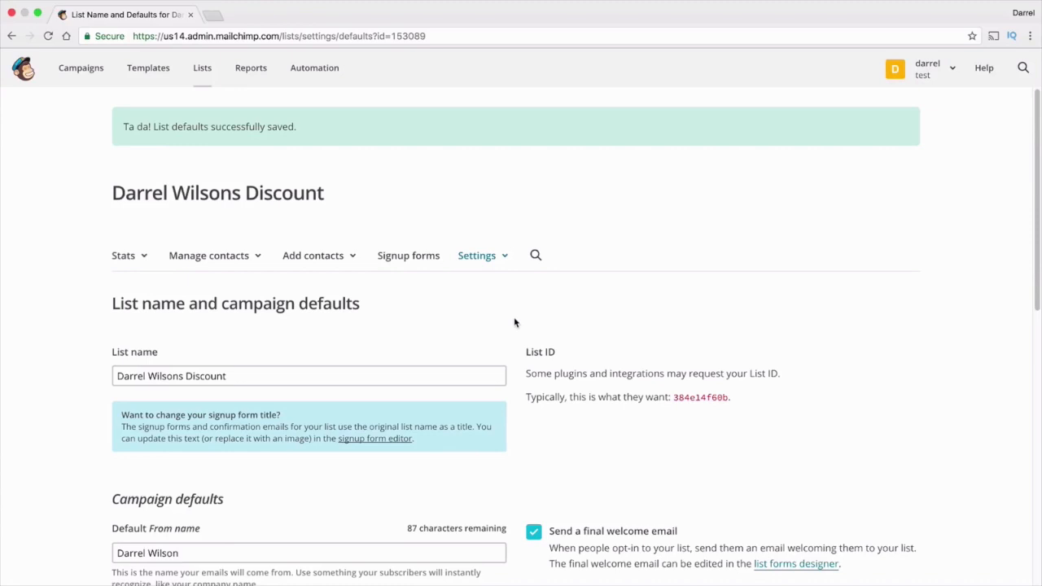
Open the list's General forms builder from Signup forms and view the Forms and response emails menu
{"action": "left_click", "coordinate": [415, 259]}
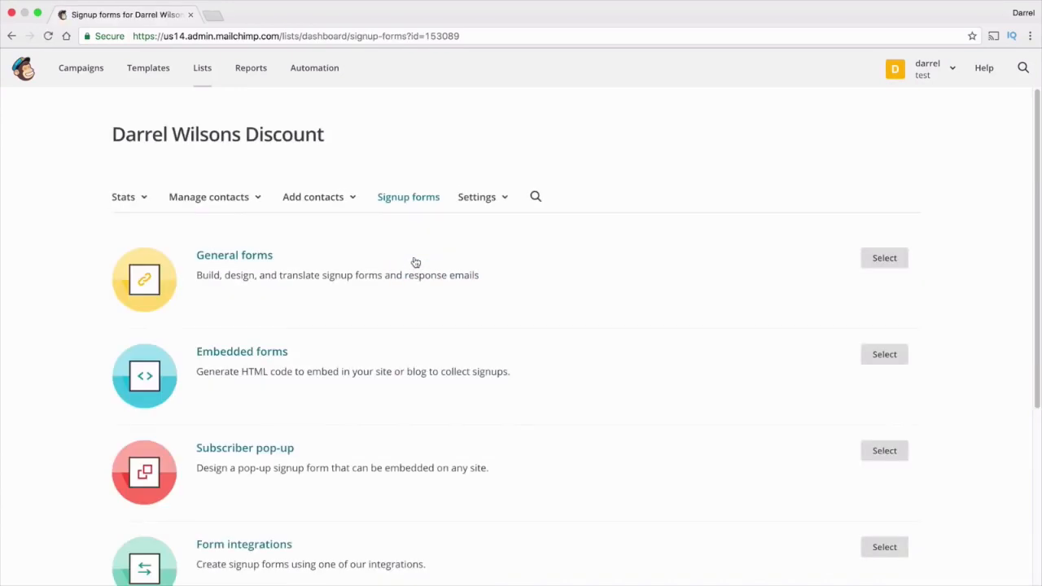
{"action": "scroll", "coordinate": [398, 273], "scroll_direction": "down", "scroll_amount": 1}
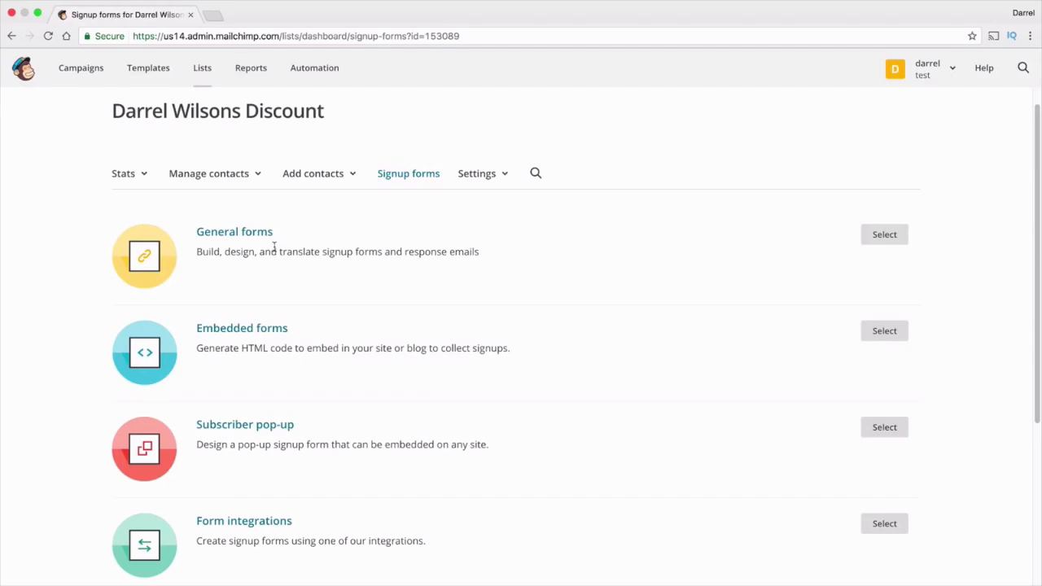
{"action": "left_click", "coordinate": [882, 238]}
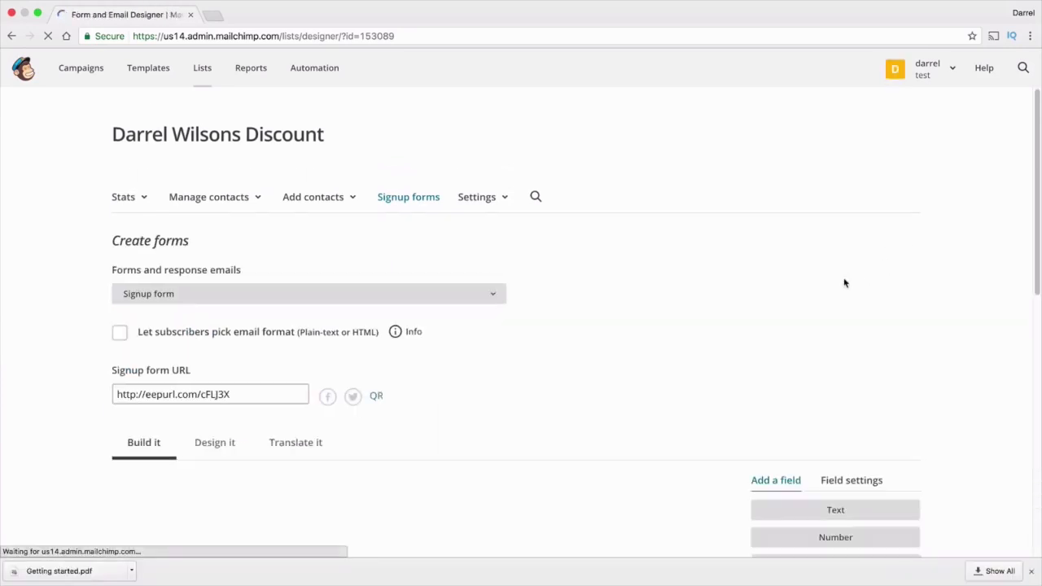
{"action": "double_click", "coordinate": [474, 389]}
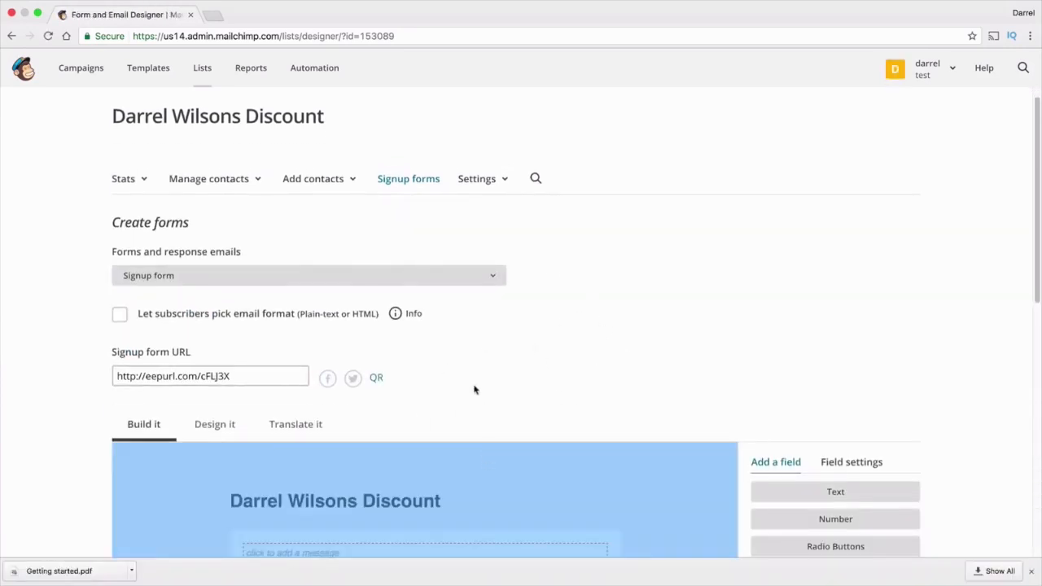
{"action": "scroll", "coordinate": [466, 361], "scroll_direction": "down", "scroll_amount": 1}
{"action": "left_click", "coordinate": [491, 249]}
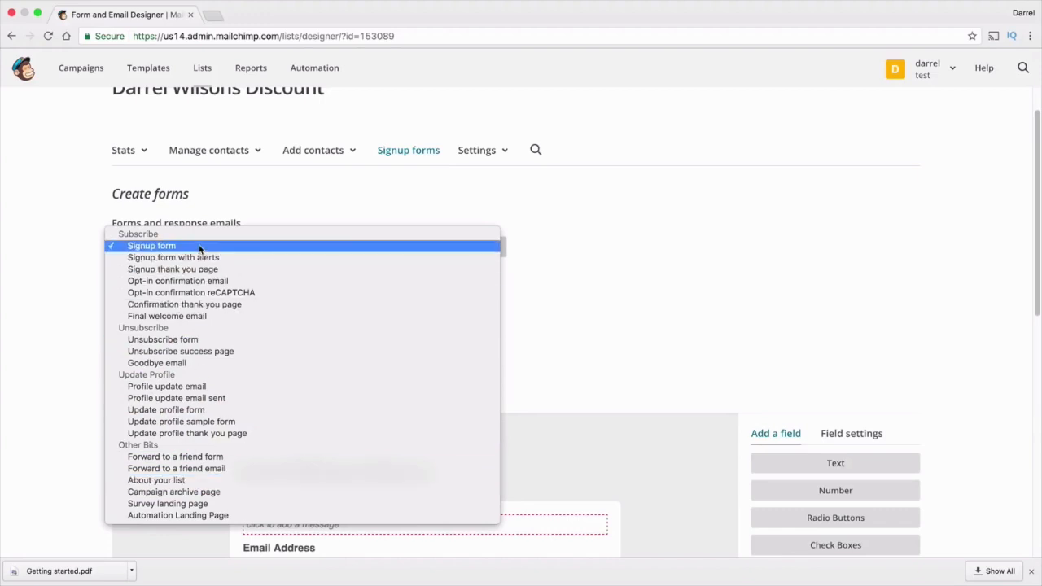
Add a Phone Number field to the discount signup form
{"action": "left_click", "coordinate": [154, 246]}
{"action": "scroll", "coordinate": [254, 333], "scroll_direction": "down", "scroll_amount": 3}
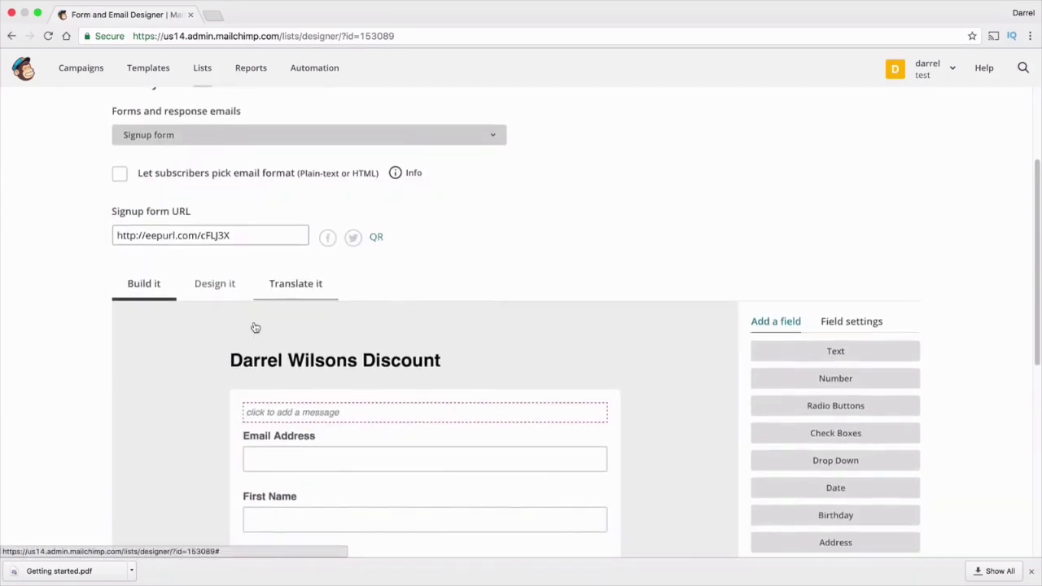
{"action": "scroll", "coordinate": [254, 328], "scroll_direction": "down", "scroll_amount": 2}
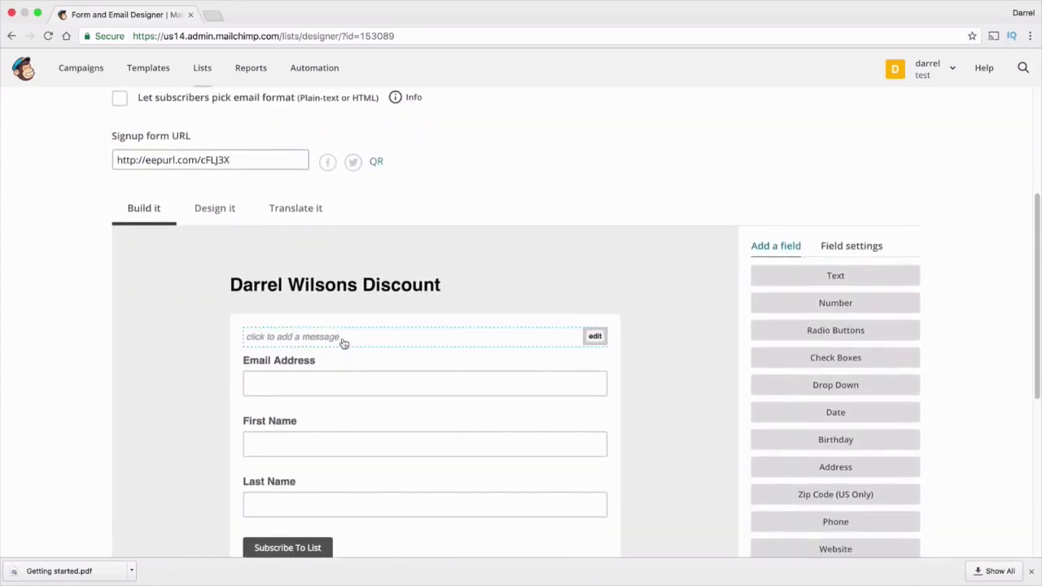
{"action": "scroll", "coordinate": [344, 343], "scroll_direction": "down", "scroll_amount": 1}
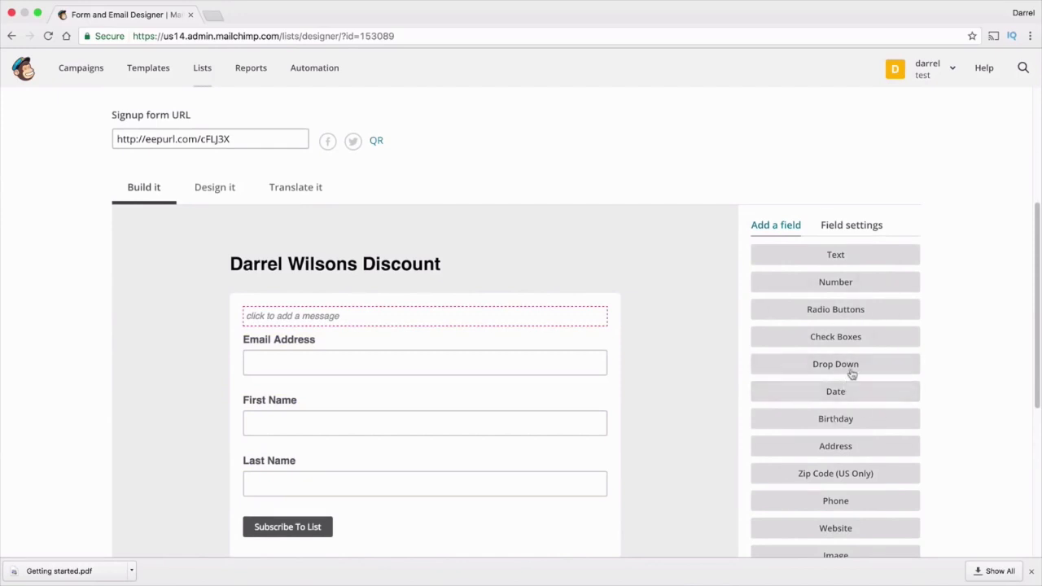
{"action": "scroll", "coordinate": [854, 373], "scroll_direction": "down", "scroll_amount": 1}
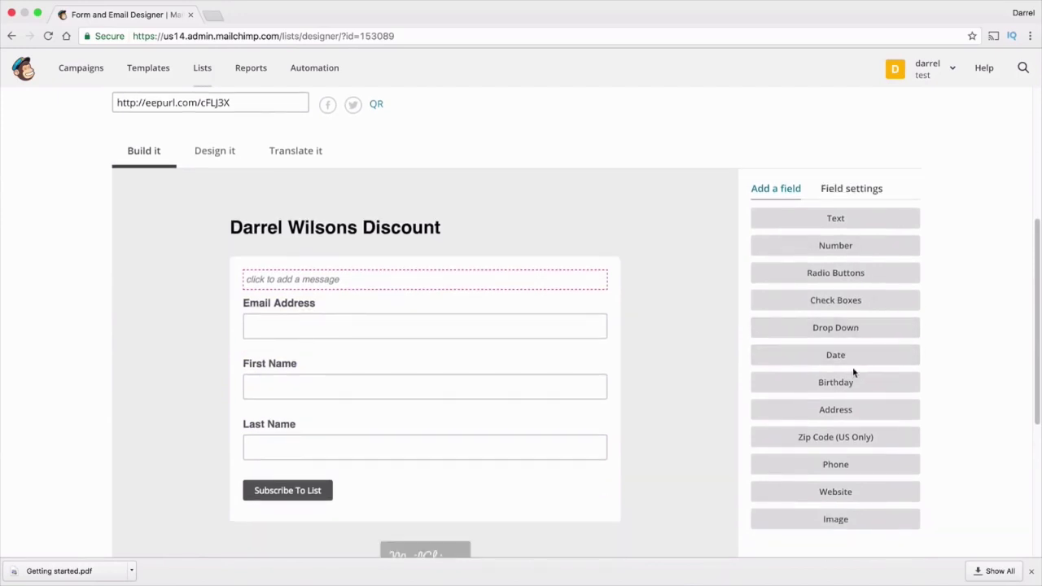
{"action": "left_click", "coordinate": [842, 473]}
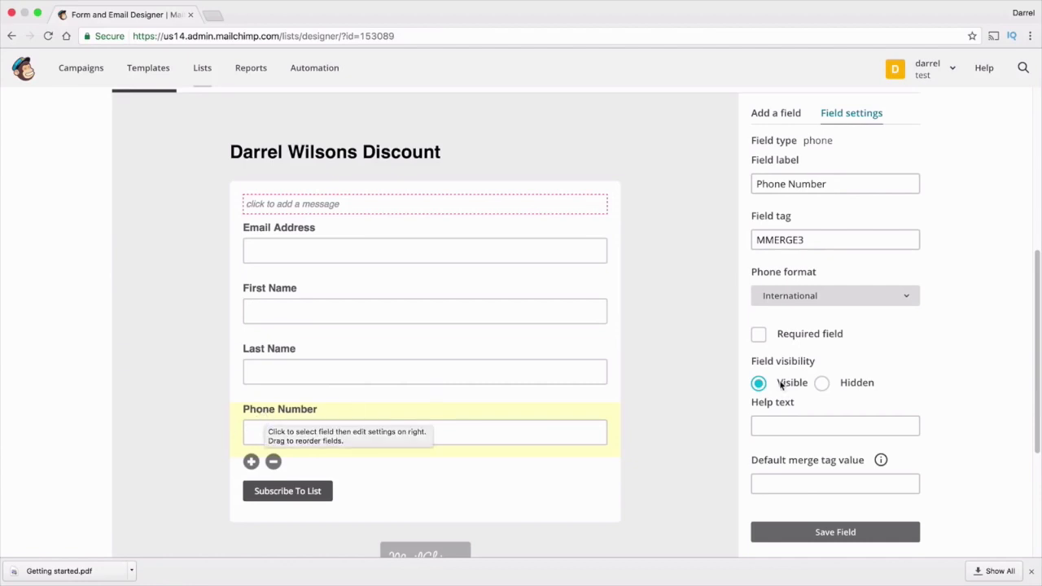
{"action": "left_click", "coordinate": [792, 118]}
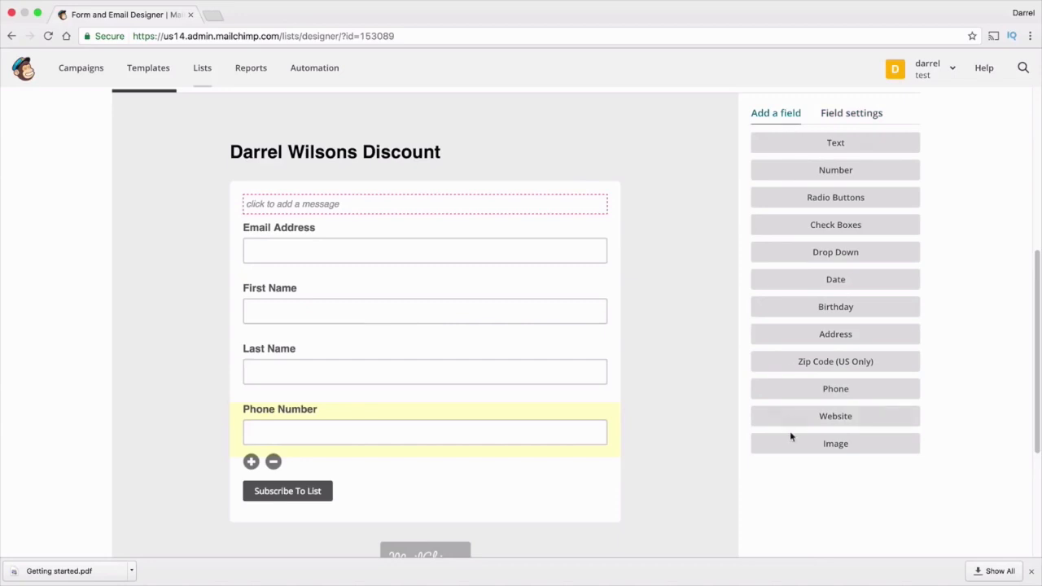
Reorder the fields to First Name, Last Name, Phone Number, then Email Address
{"action": "left_click_drag", "start_coordinate": [284, 415], "coordinate": [284, 441]}
{"action": "left_click_drag", "start_coordinate": [268, 290], "coordinate": [269, 216]}
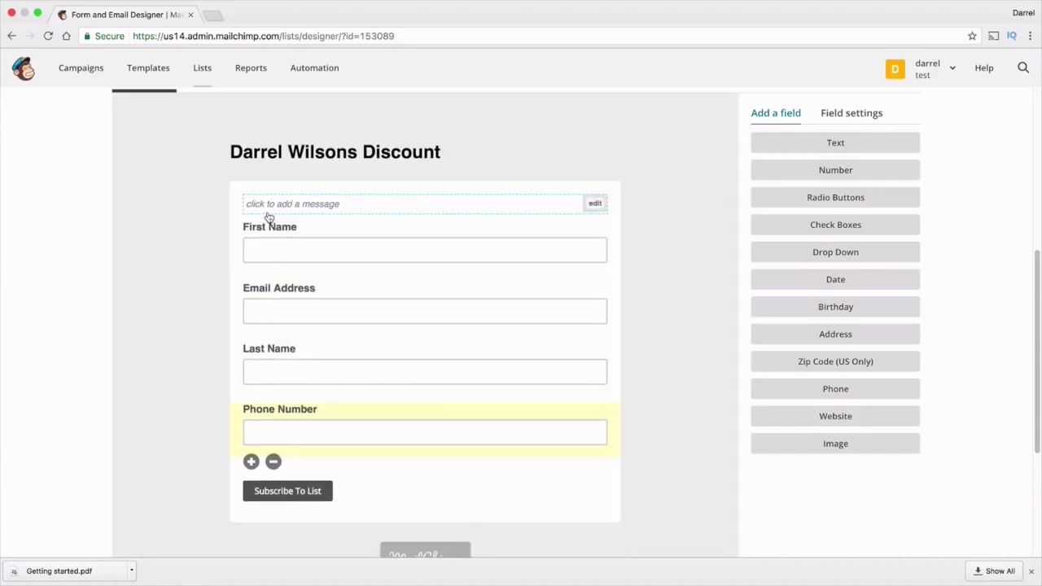
{"action": "left_click_drag", "start_coordinate": [266, 349], "coordinate": [285, 283]}
{"action": "left_click_drag", "start_coordinate": [281, 407], "coordinate": [280, 347]}
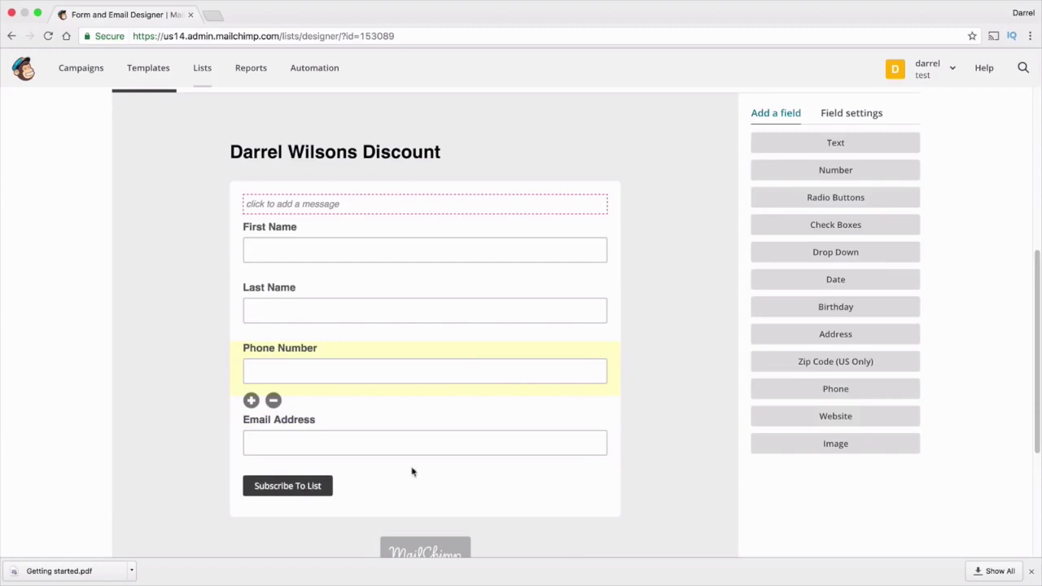
Relabel the Phone Number field as 'Tele Number' and save it
{"action": "left_click", "coordinate": [849, 115]}
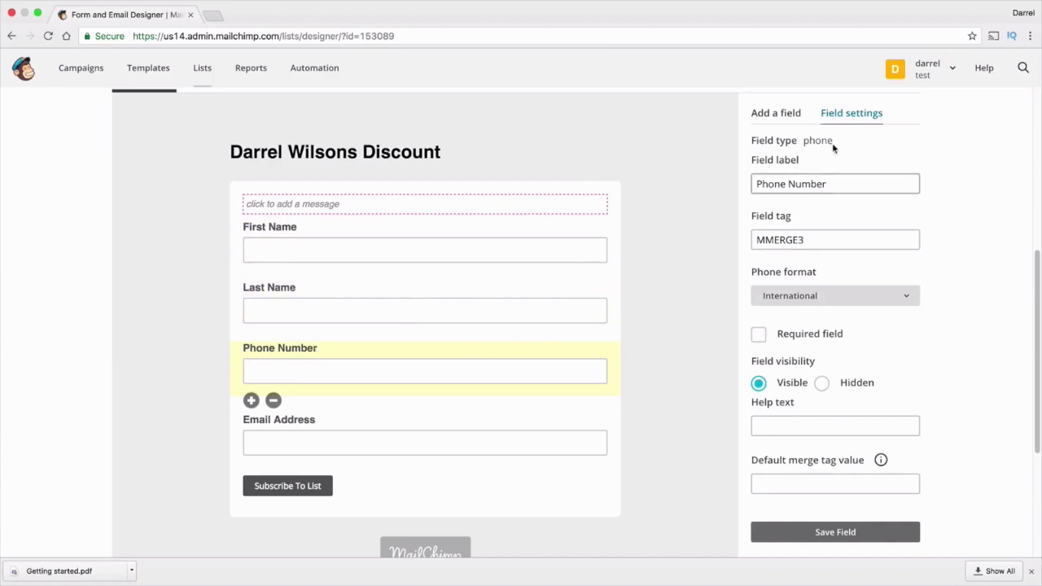
{"action": "left_click_drag", "start_coordinate": [860, 184], "coordinate": [705, 187]}
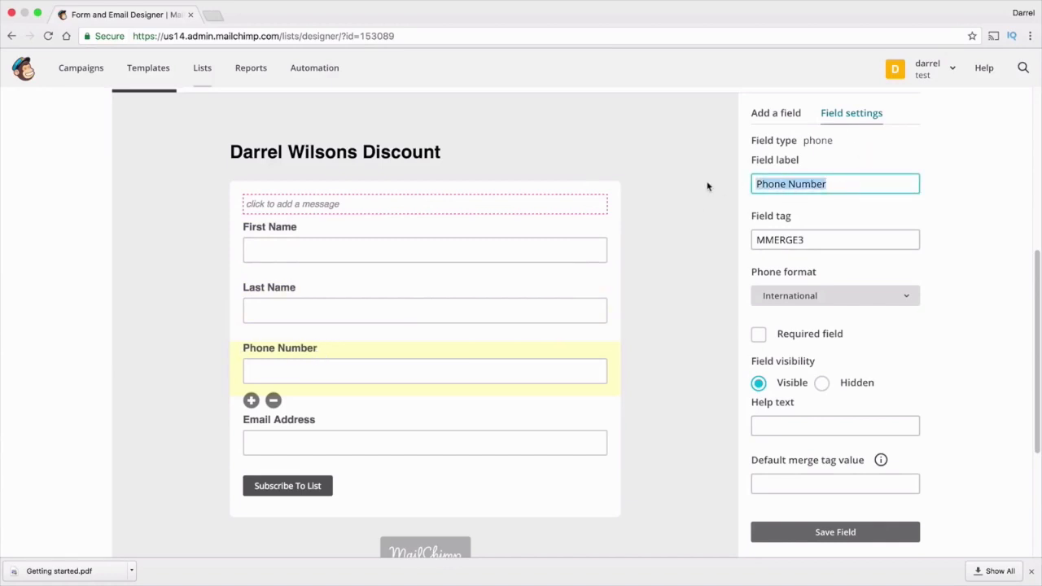
{"action": "type", "text": "Tele"}
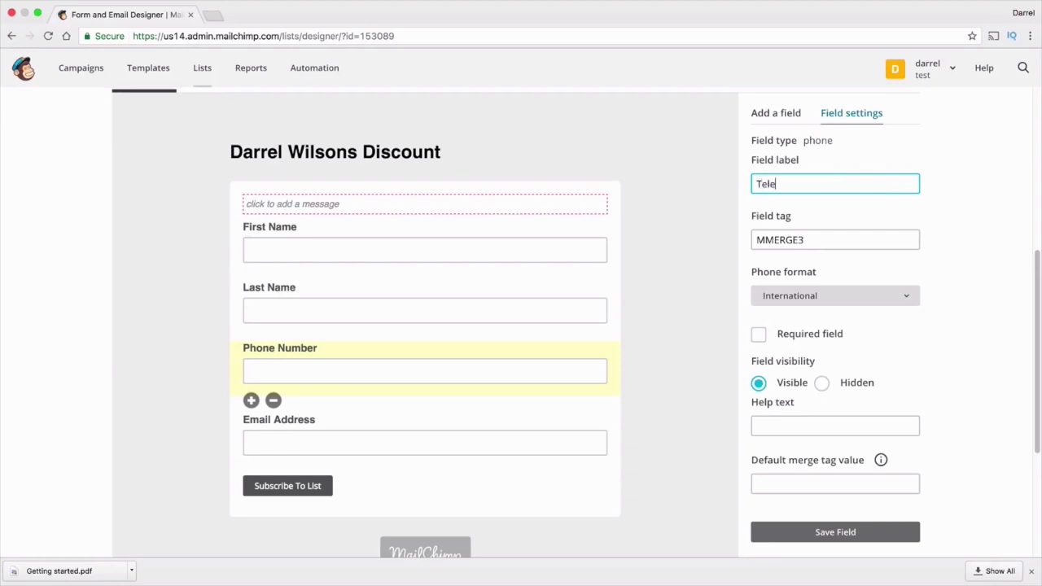
{"action": "type", "text": " Number"}
{"action": "left_click", "coordinate": [823, 531]}
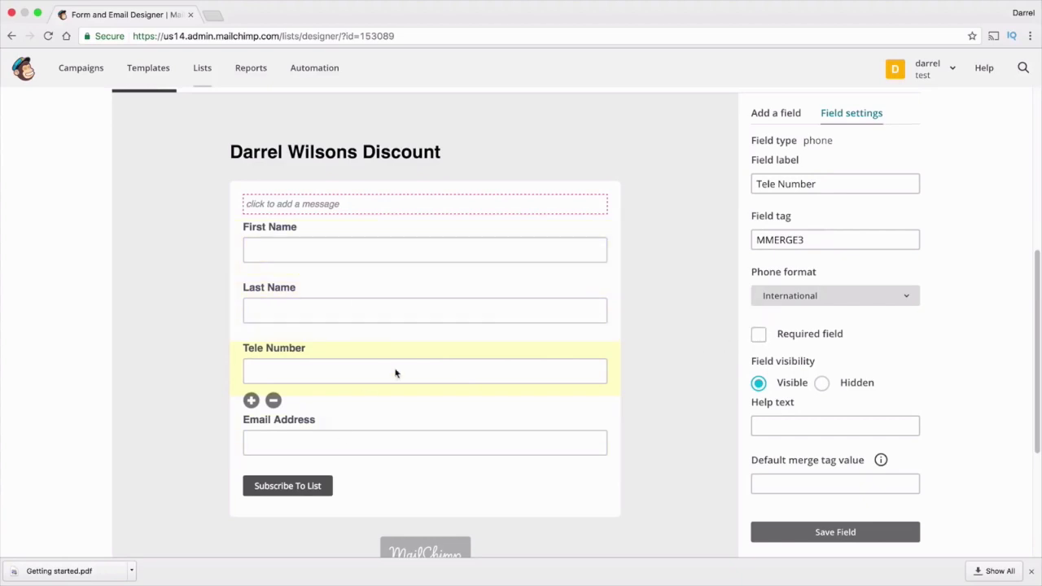
Mark the Tele Number field as required and save the field
{"action": "left_click", "coordinate": [392, 440]}
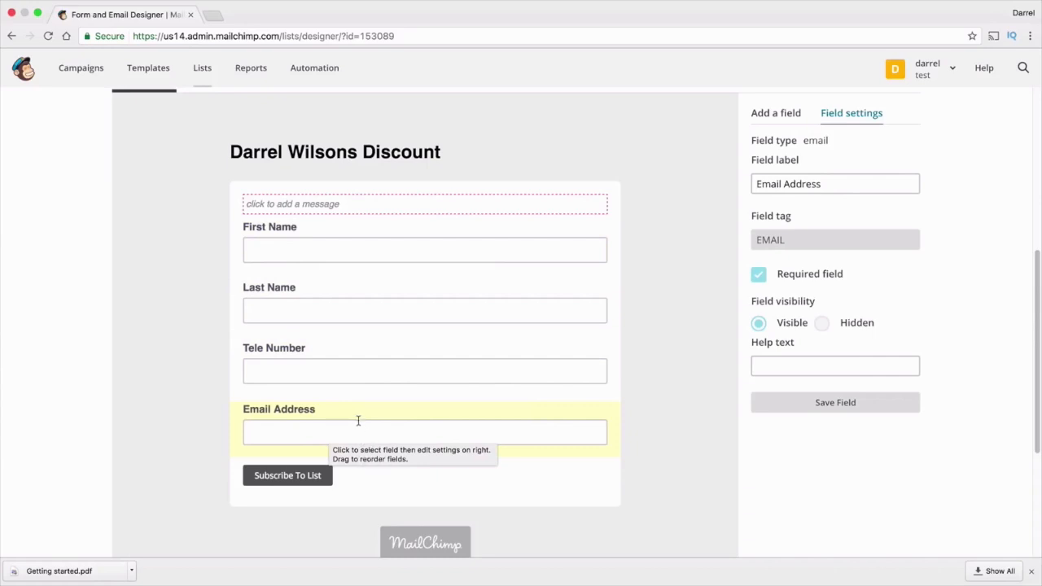
{"action": "left_click", "coordinate": [308, 361]}
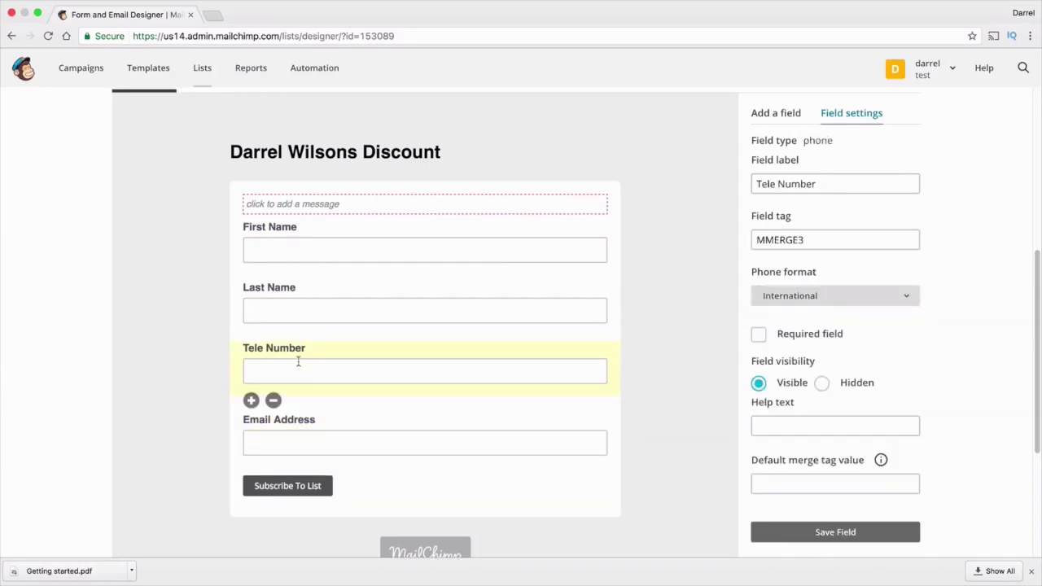
{"action": "left_click", "coordinate": [759, 334]}
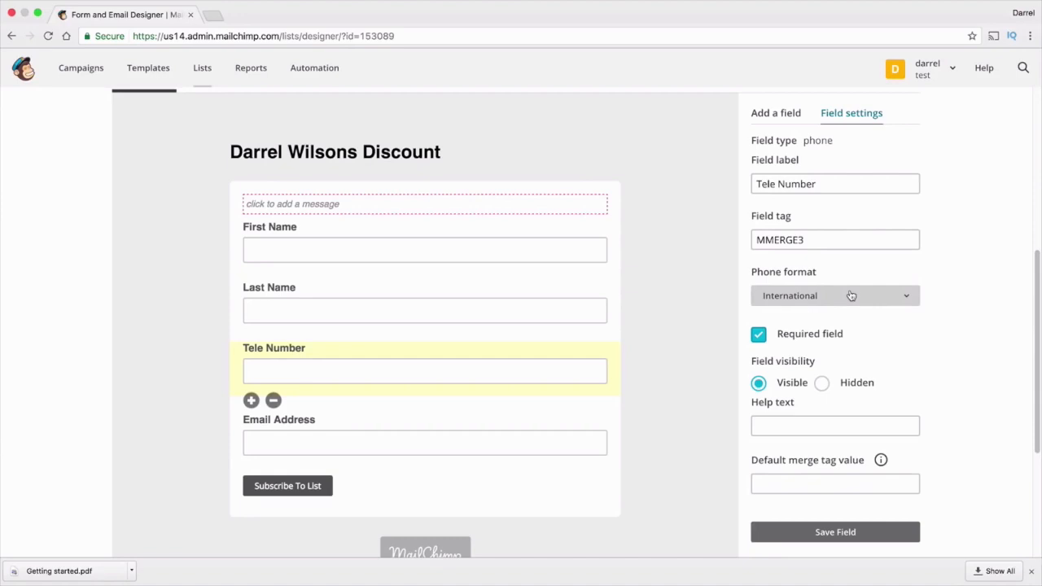
{"action": "left_click", "coordinate": [851, 532]}
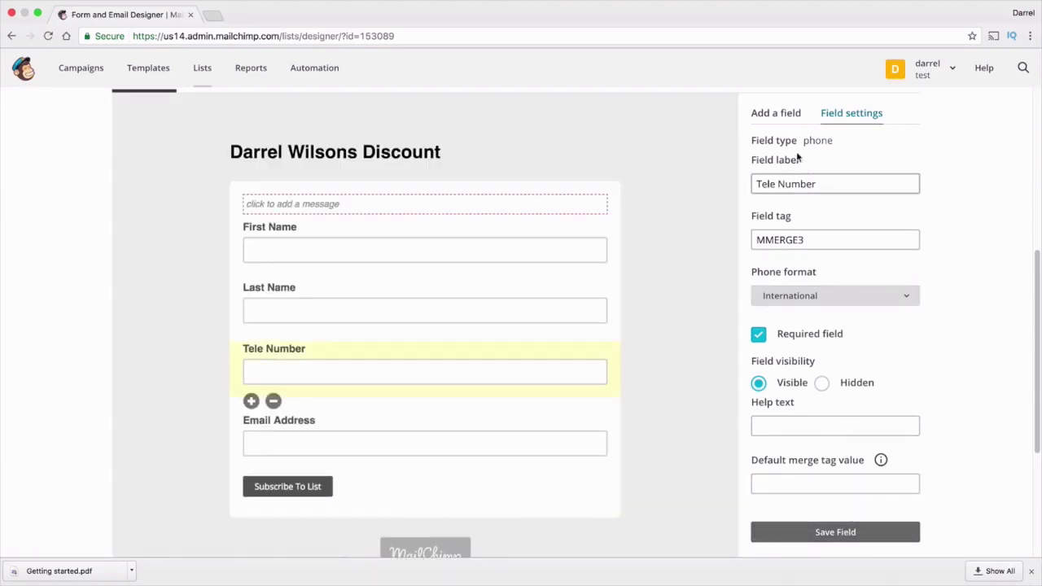
{"action": "left_click", "coordinate": [785, 119]}
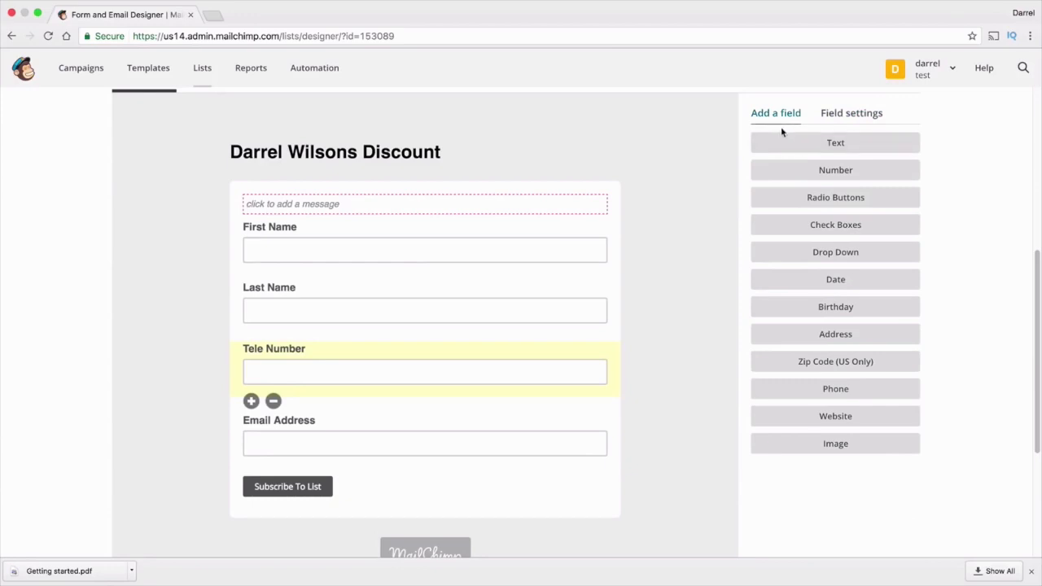
Add a Radio Buttons field labelled 'Why Did You Subscribe?'
{"action": "left_click", "coordinate": [835, 202]}
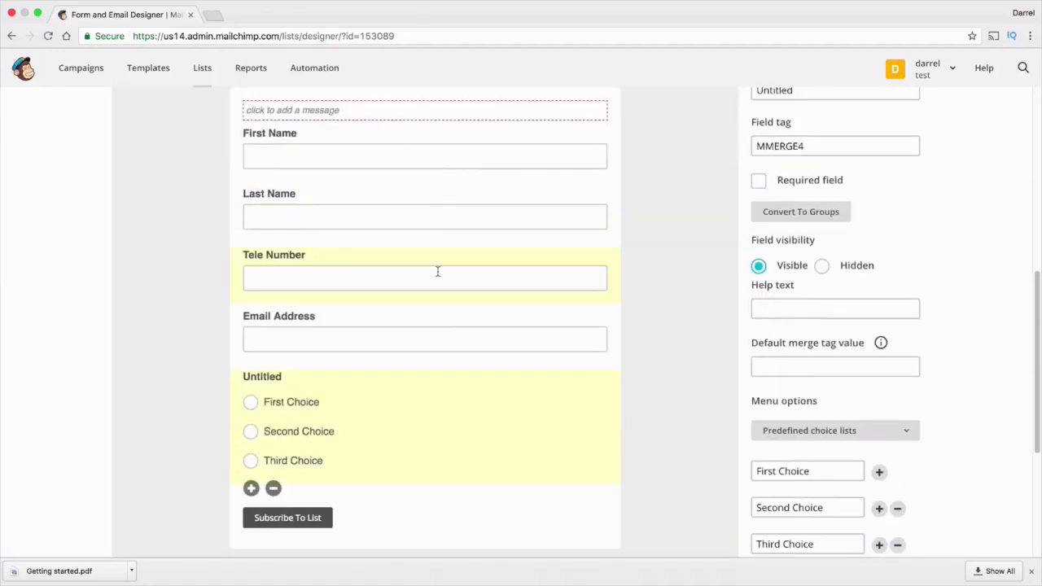
{"action": "left_click_drag", "start_coordinate": [272, 380], "coordinate": [279, 397]}
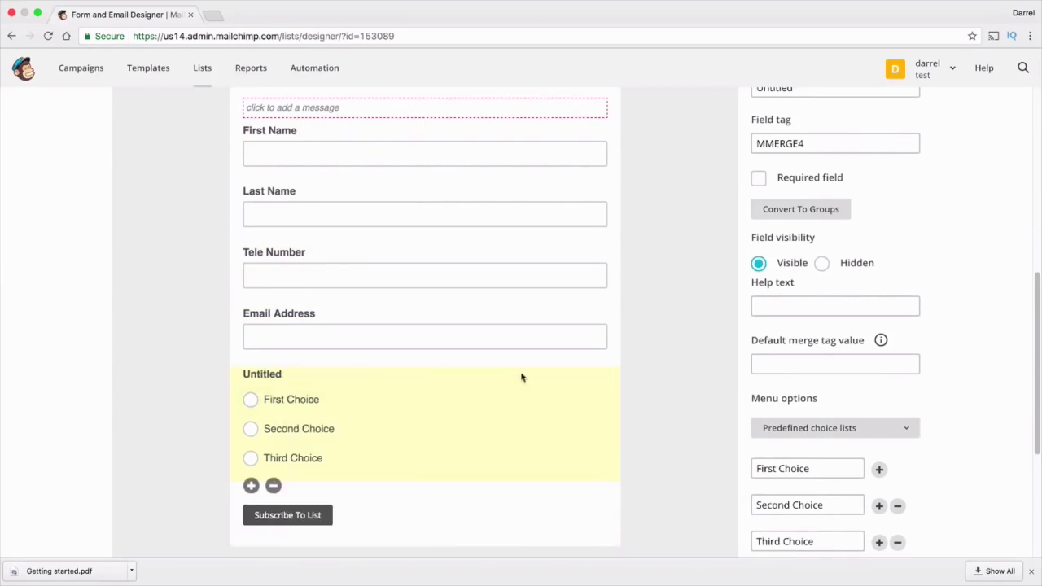
{"action": "scroll", "coordinate": [809, 121], "scroll_direction": "up", "scroll_amount": 1}
{"action": "double_click", "coordinate": [812, 136]}
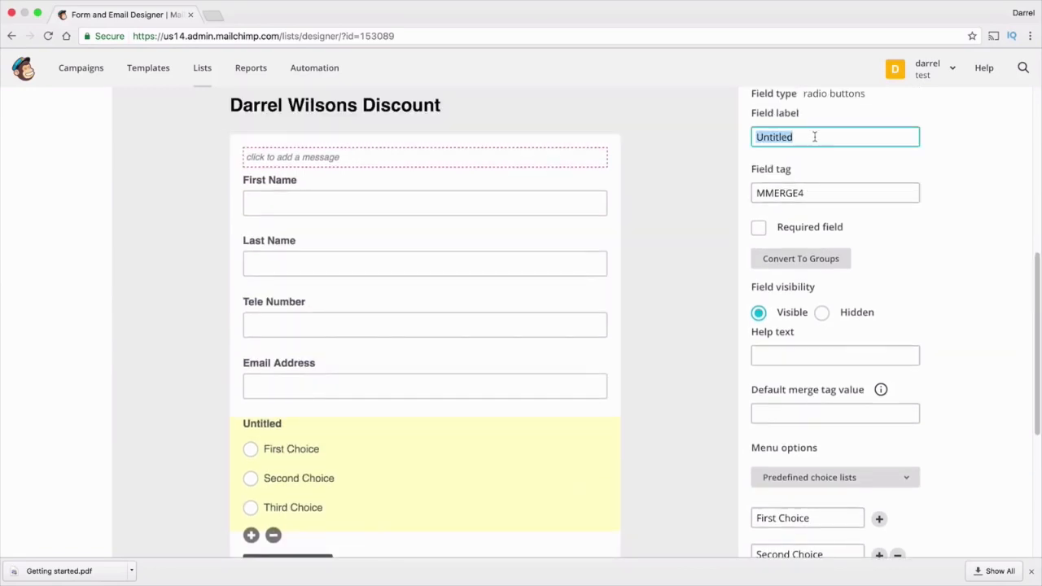
{"action": "type", "text": "Why Did yO"}
{"action": "key", "text": "BackSpace"}
{"action": "key", "text": "BackSpace"}
{"action": "type", "text": "You Subscribe?"}
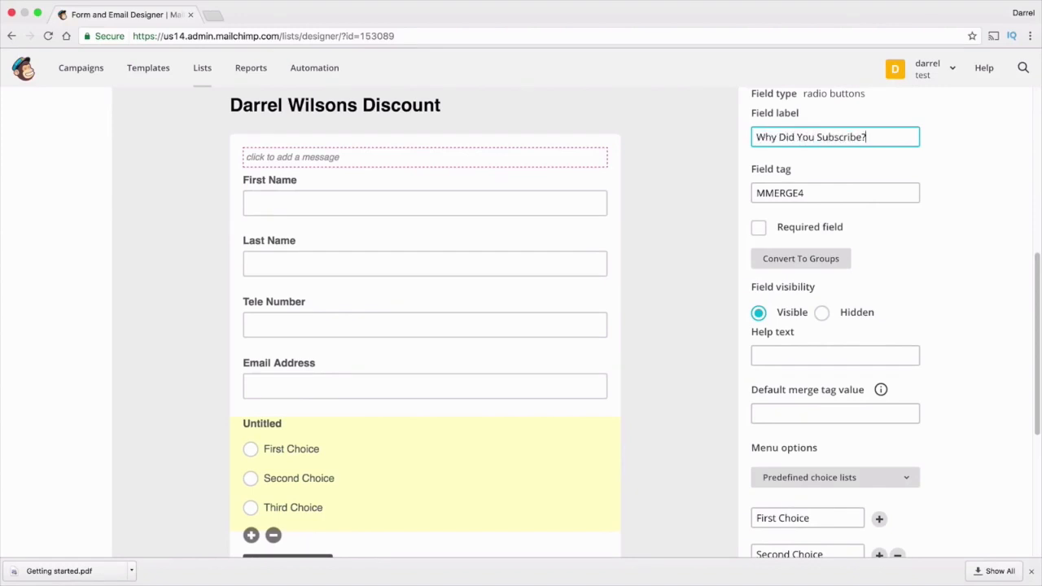
Set the choices to 'Learn More about food', 'I want an ebook' and 'i want discount', then save
{"action": "scroll", "coordinate": [835, 302], "scroll_direction": "down", "scroll_amount": 5}
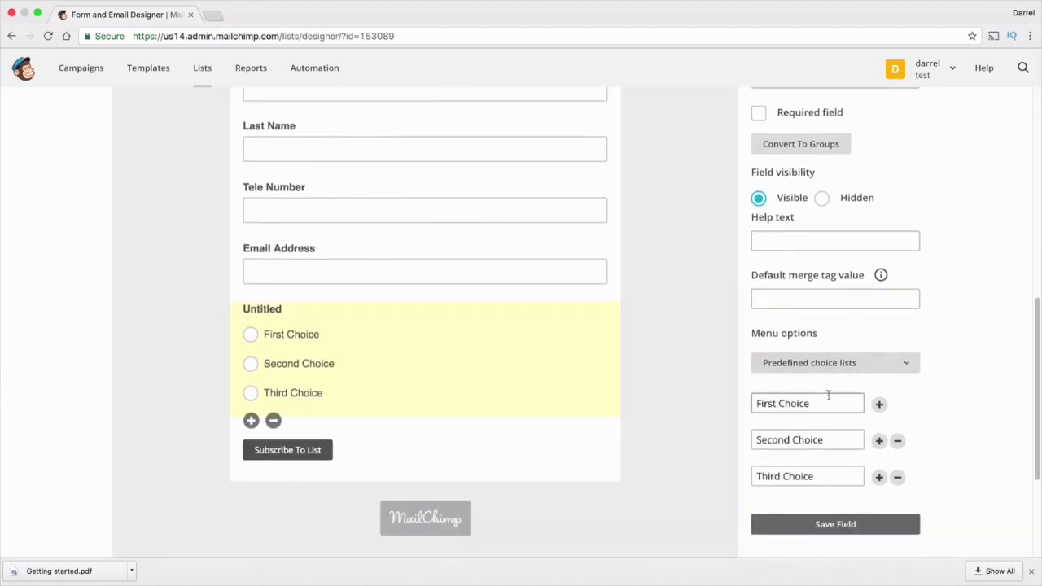
{"action": "triple_click", "coordinate": [827, 401]}
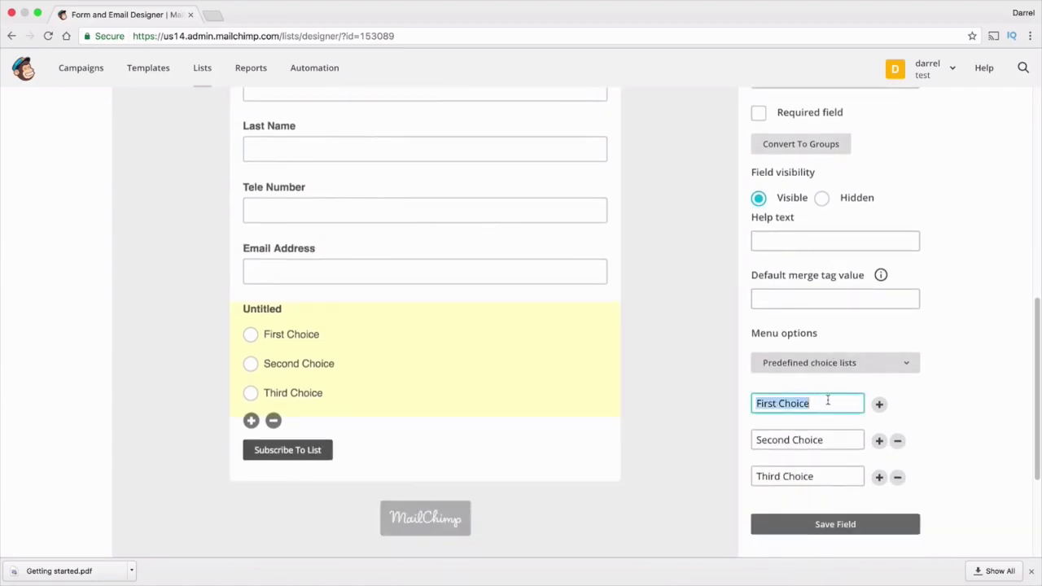
{"action": "type", "text": "L"}
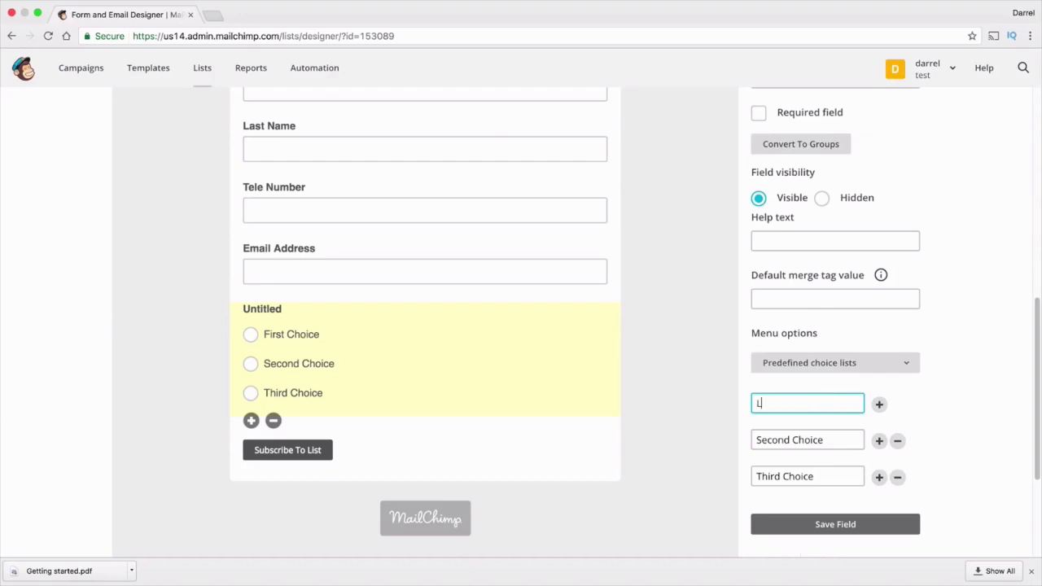
{"action": "type", "text": "earn More about food"}
{"action": "triple_click", "coordinate": [841, 442]}
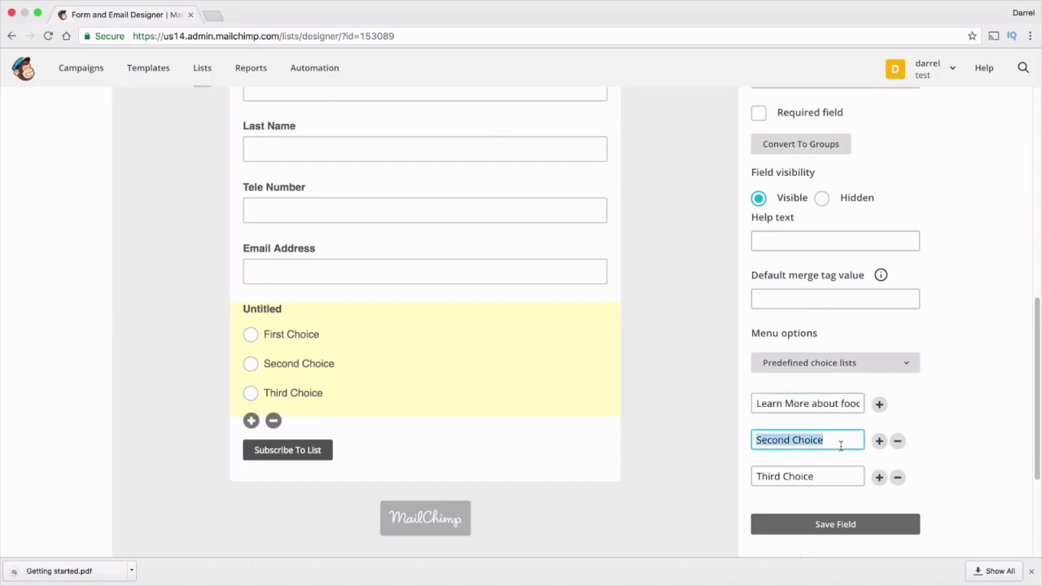
{"action": "type", "text": "I want an e"}
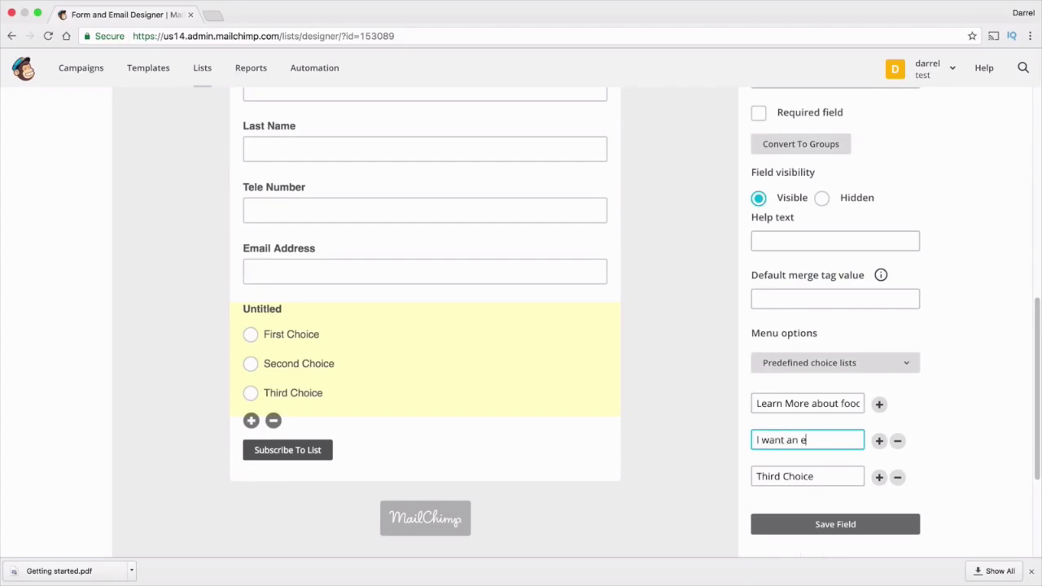
{"action": "type", "text": "book"}
{"action": "left_click", "coordinate": [848, 479]}
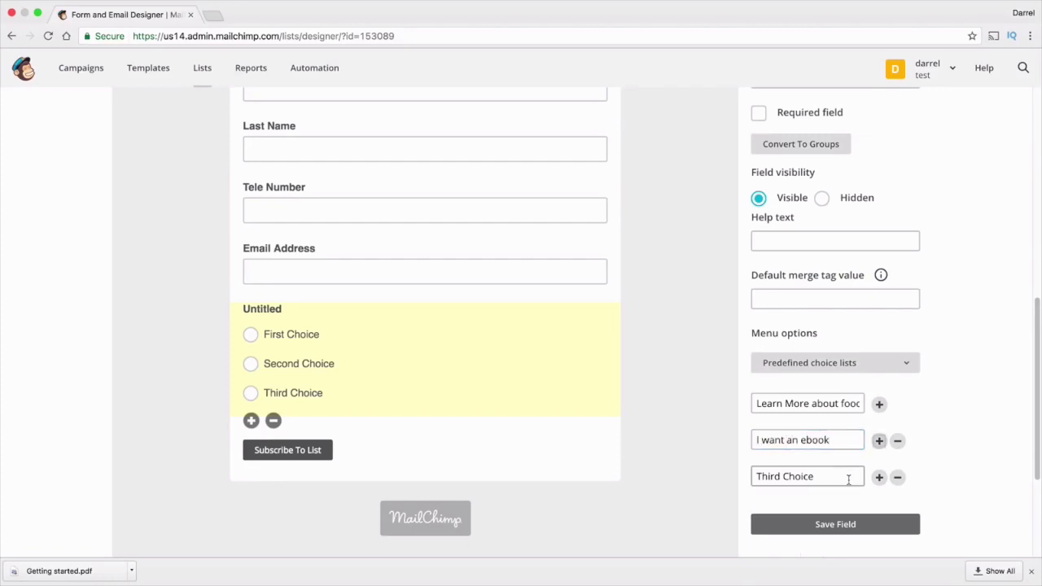
{"action": "double_click", "coordinate": [848, 479]}
{"action": "left_click_drag", "start_coordinate": [830, 478], "coordinate": [721, 479]}
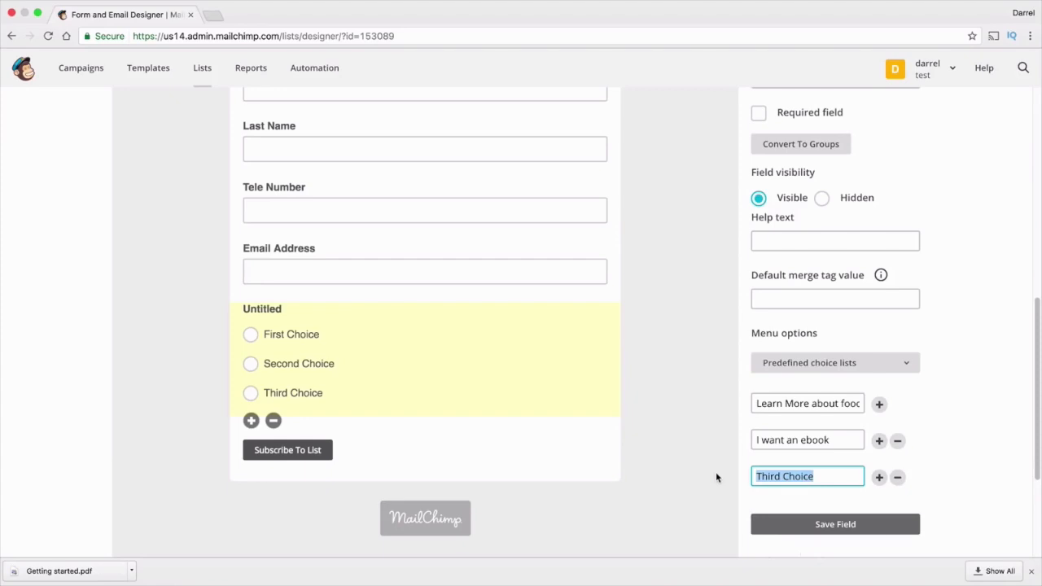
{"action": "type", "text": "i want discounts"}
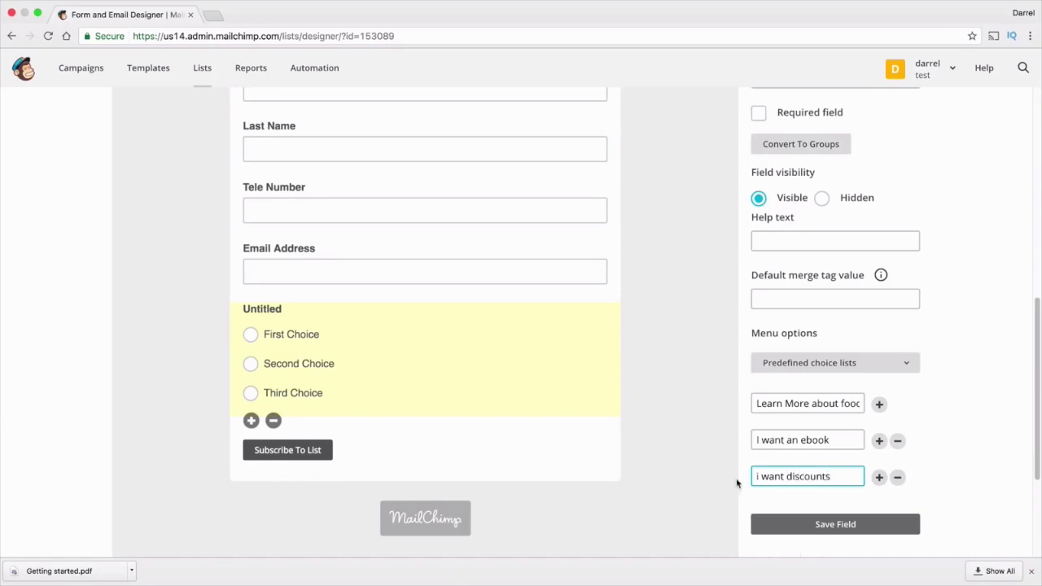
{"action": "left_click", "coordinate": [795, 524]}
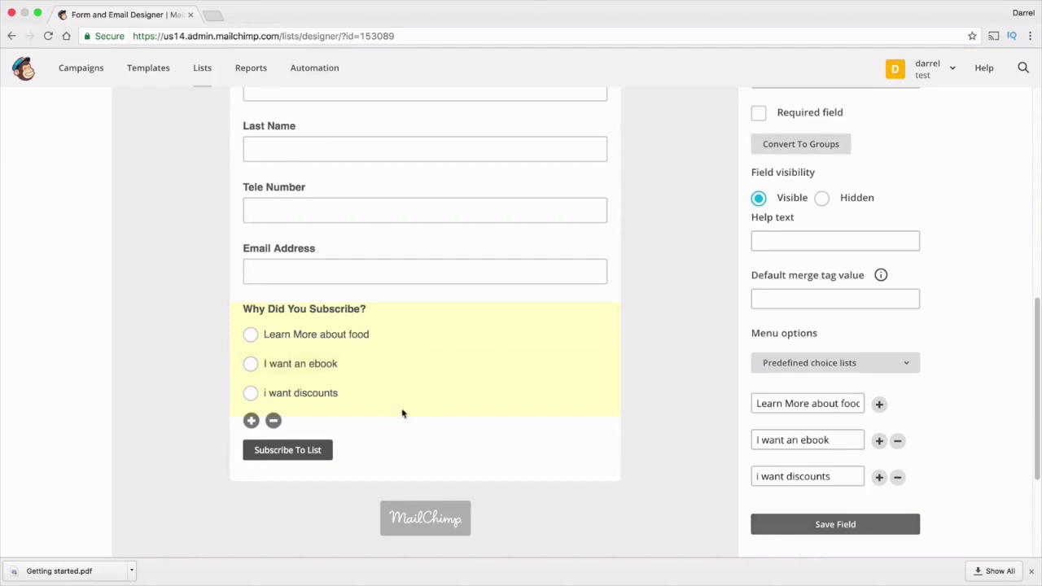
{"action": "scroll", "coordinate": [407, 374], "scroll_direction": "up", "scroll_amount": 3}
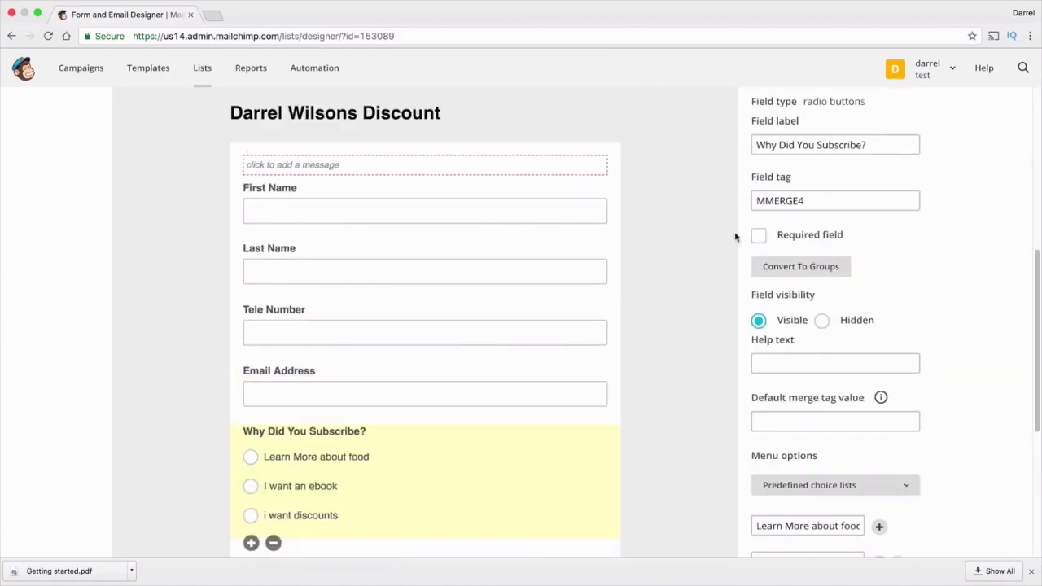
{"action": "scroll", "coordinate": [735, 235], "scroll_direction": "up", "scroll_amount": 5}
{"action": "left_click", "coordinate": [775, 287]}
Replace the form's intro text with 'Sign up for coupons and discounts!' and save it
{"action": "scroll", "coordinate": [705, 312], "scroll_direction": "down", "scroll_amount": 3}
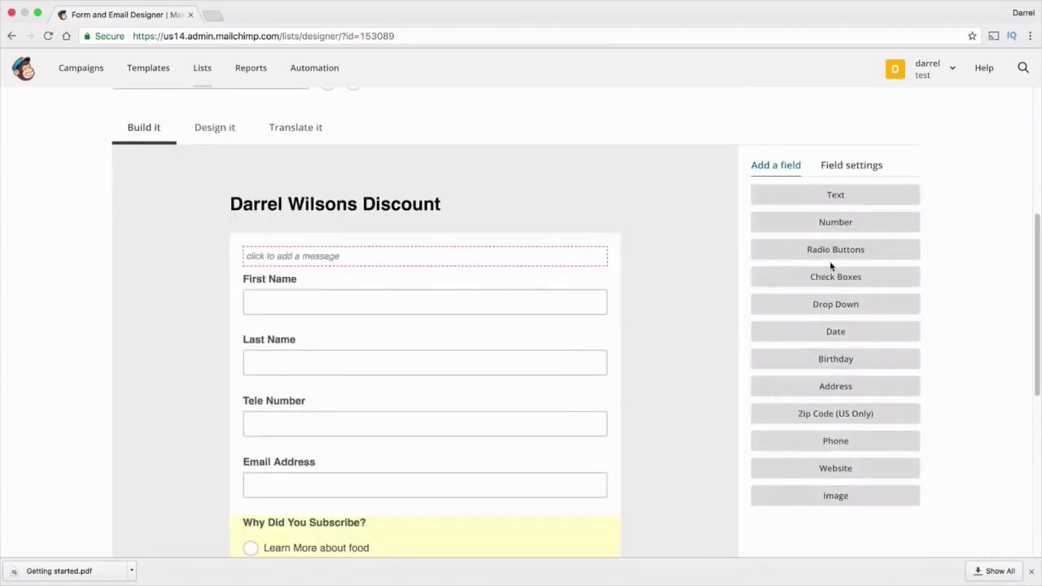
{"action": "scroll", "coordinate": [809, 368], "scroll_direction": "down", "scroll_amount": 1}
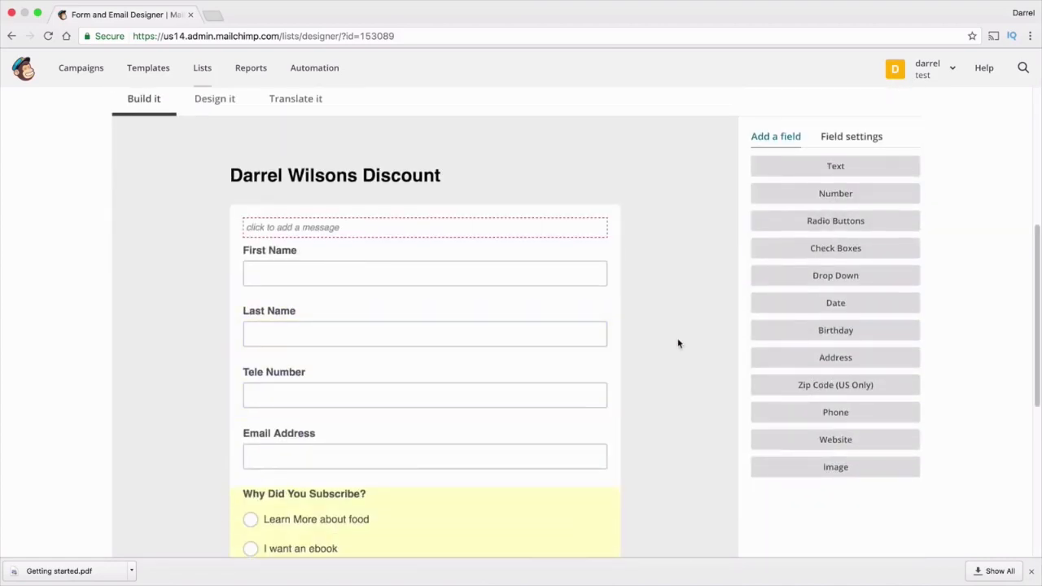
{"action": "left_click", "coordinate": [494, 233]}
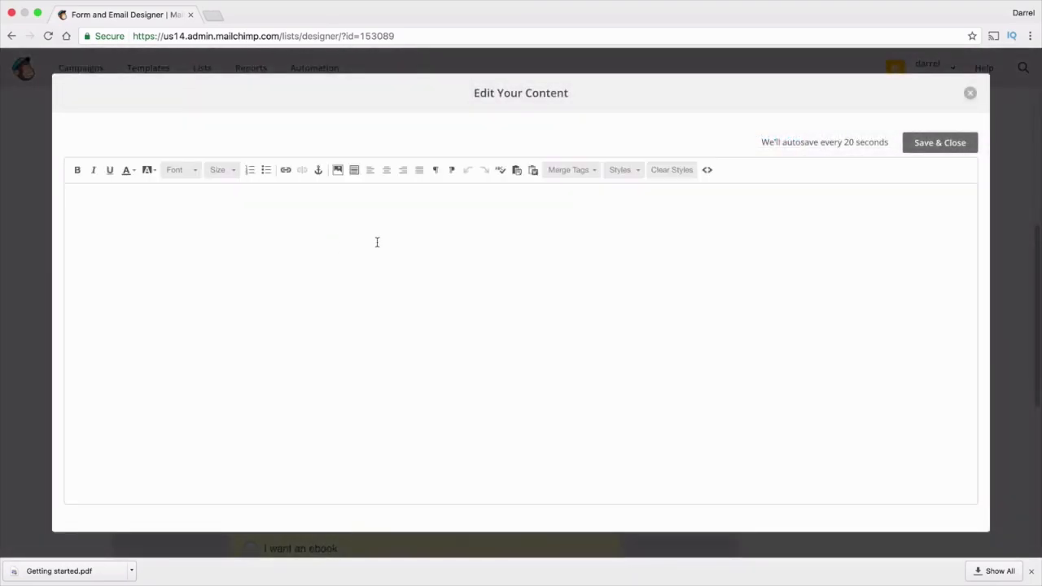
{"action": "type", "text": "Welcome To The"}
{"action": "key", "text": "BackSpace"}
{"action": "key", "text": "BackSpace"}
{"action": "key", "text": "BackSpace"}
{"action": "key", "text": "BackSpace"}
{"action": "key", "text": "BackSpace"}
{"action": "key", "text": "BackSpace"}
{"action": "key", "text": "BackSpace"}
{"action": "key", "text": "BackSpace"}
{"action": "key", "text": "BackSpace"}
{"action": "key", "text": "BackSpace"}
{"action": "key", "text": "BackSpace"}
{"action": "key", "text": "BackSpace"}
{"action": "key", "text": "BackSpace"}
{"action": "type", "text": "Sign up for coupons and discounts!"}
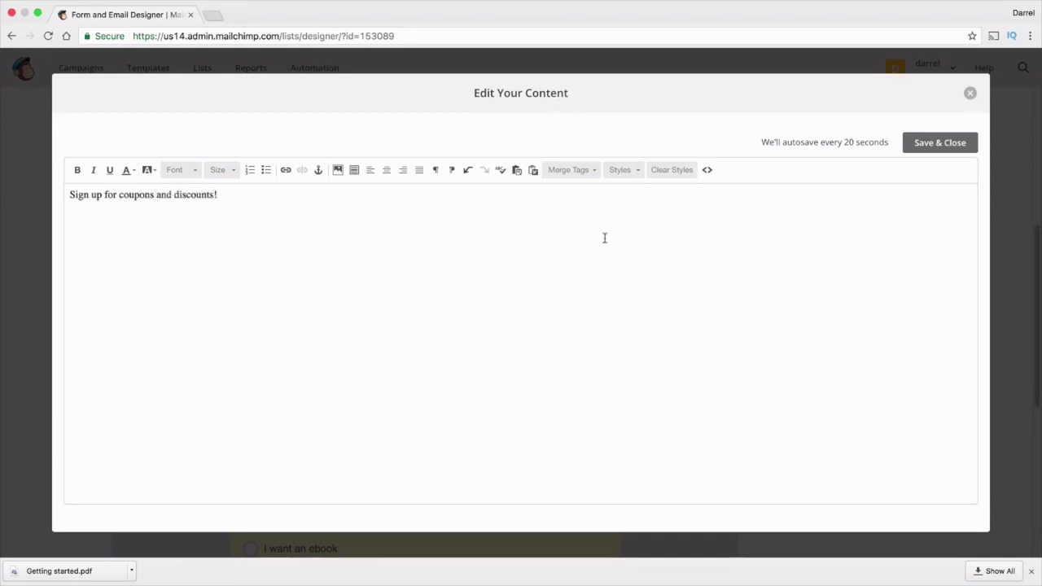
{"action": "left_click", "coordinate": [936, 152]}
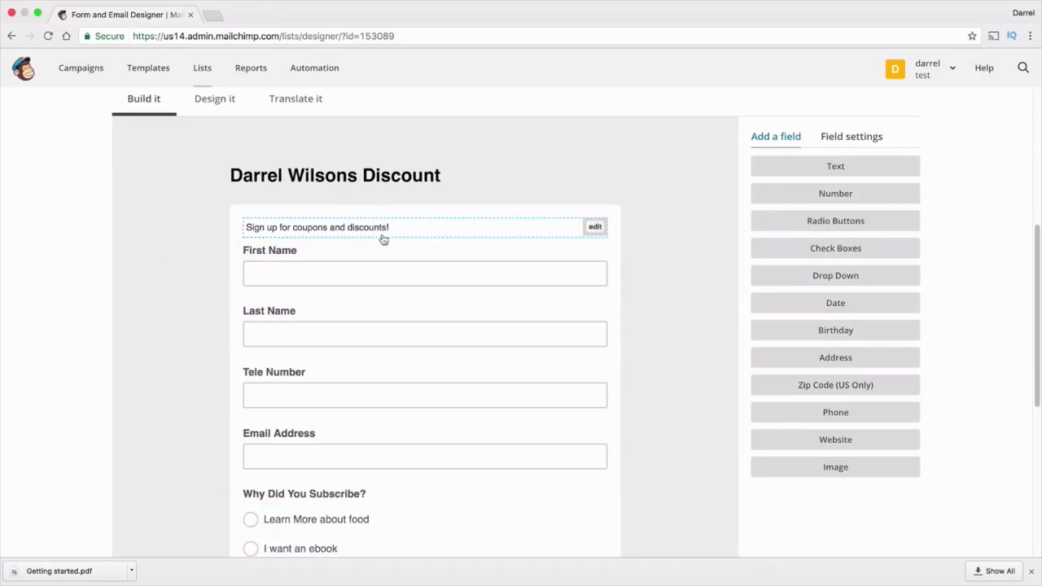
{"action": "scroll", "coordinate": [359, 317], "scroll_direction": "down", "scroll_amount": 3}
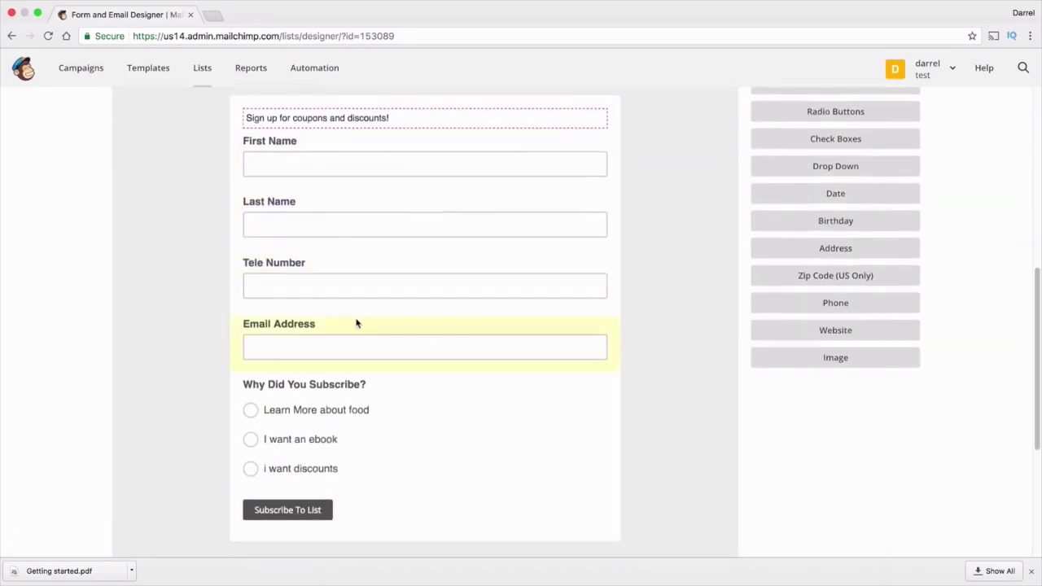
{"action": "scroll", "coordinate": [356, 323], "scroll_direction": "up", "scroll_amount": 5}
In Design it, set the page background colour to white #ffffff
{"action": "left_click", "coordinate": [225, 181]}
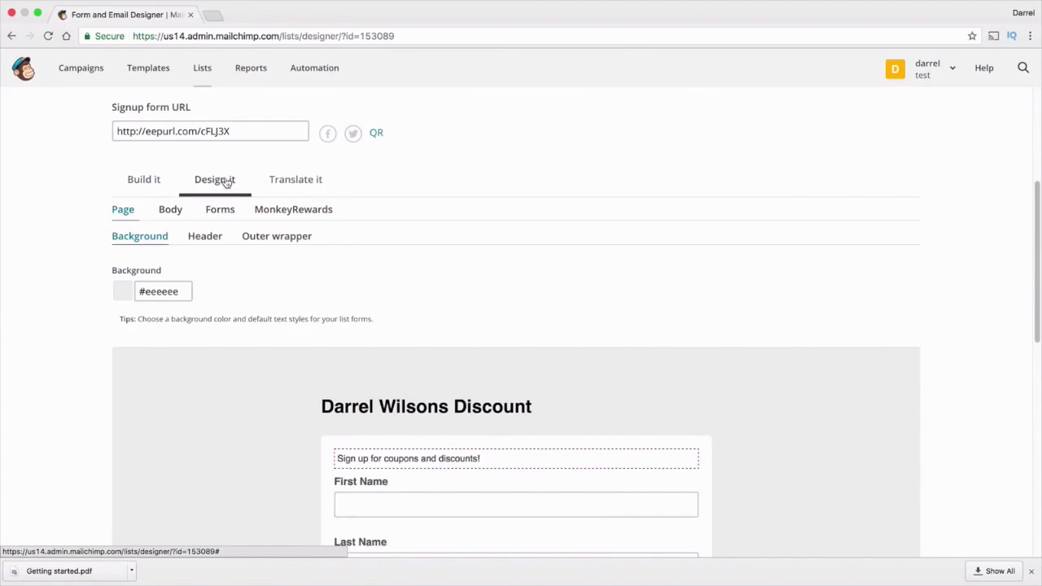
{"action": "scroll", "coordinate": [366, 358], "scroll_direction": "down", "scroll_amount": 2}
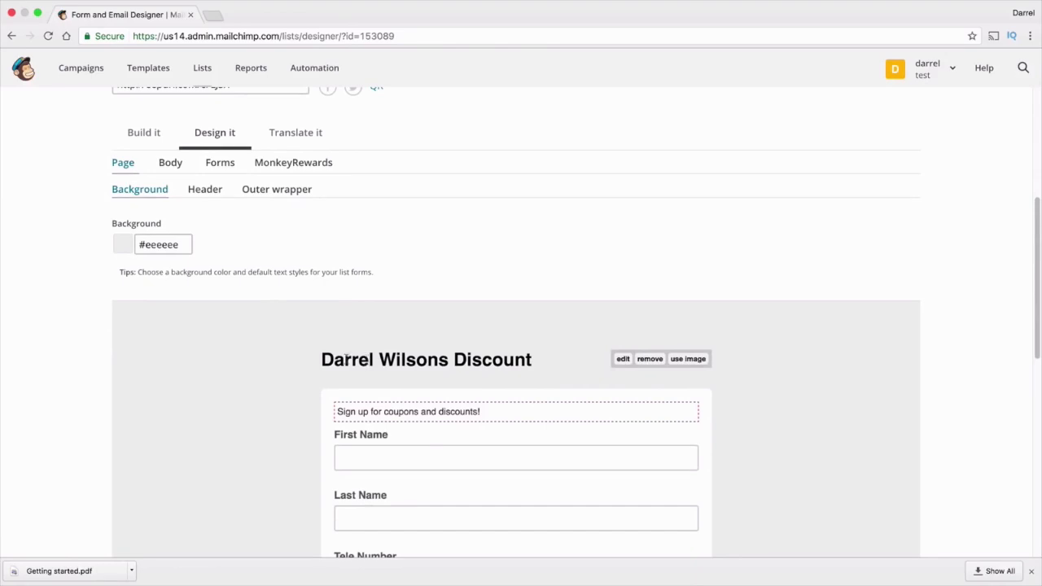
{"action": "scroll", "coordinate": [256, 339], "scroll_direction": "down", "scroll_amount": 1}
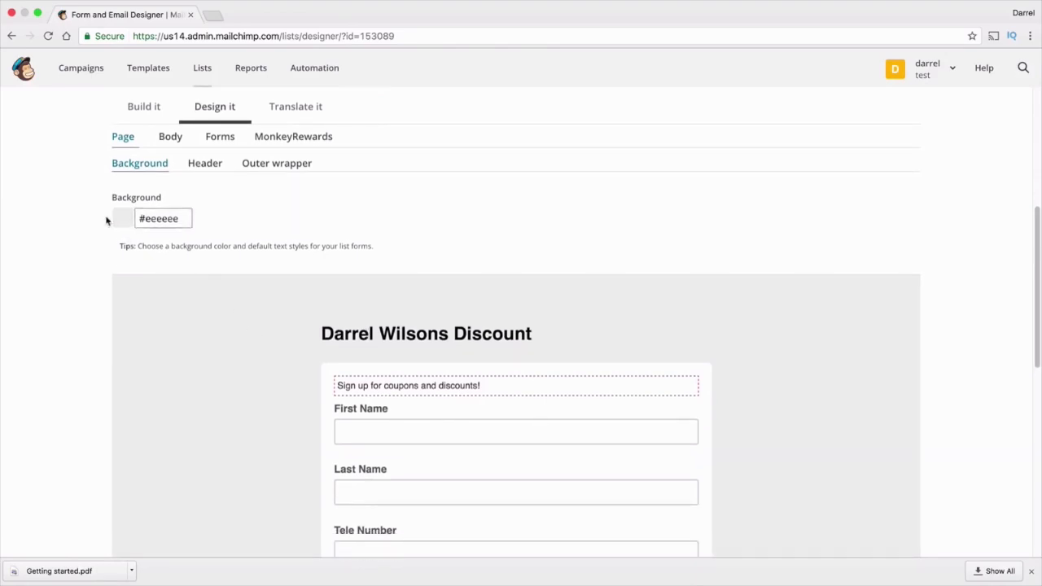
{"action": "left_click", "coordinate": [164, 218]}
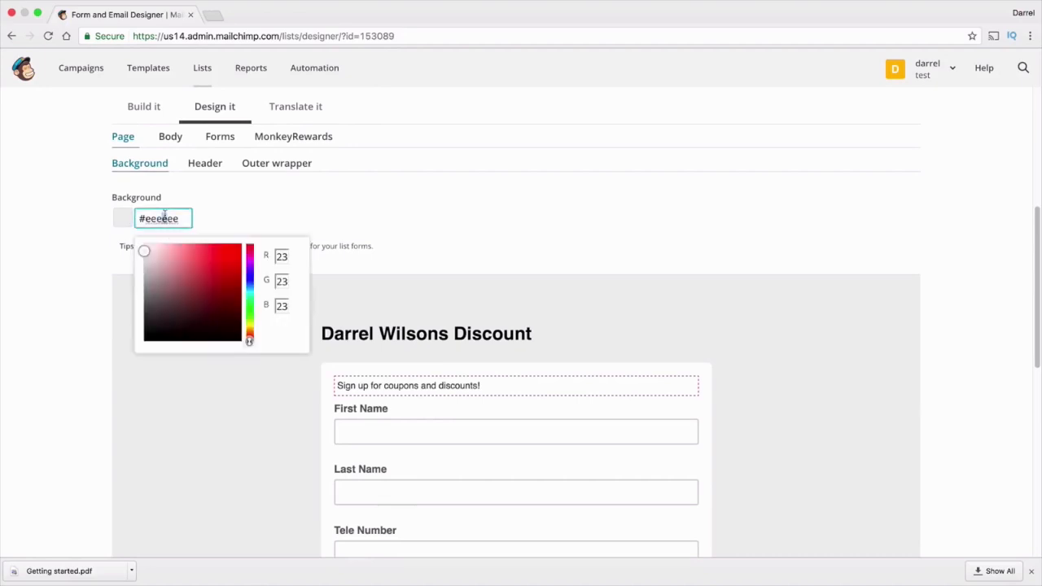
{"action": "left_click", "coordinate": [199, 289]}
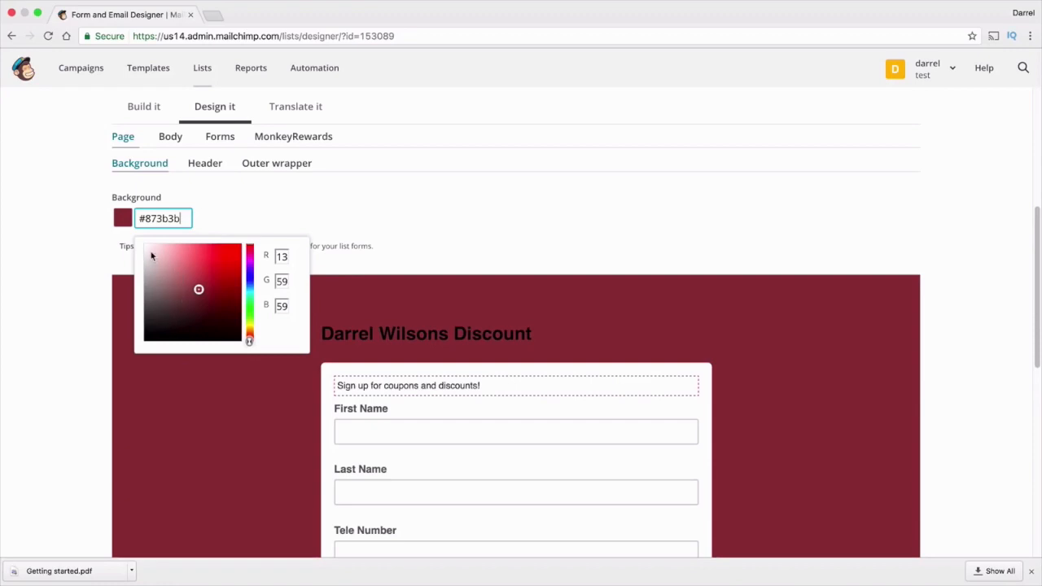
{"action": "left_click_drag", "start_coordinate": [151, 257], "coordinate": [141, 239]}
Review the Header and Outer wrapper background settings
{"action": "left_click", "coordinate": [205, 164]}
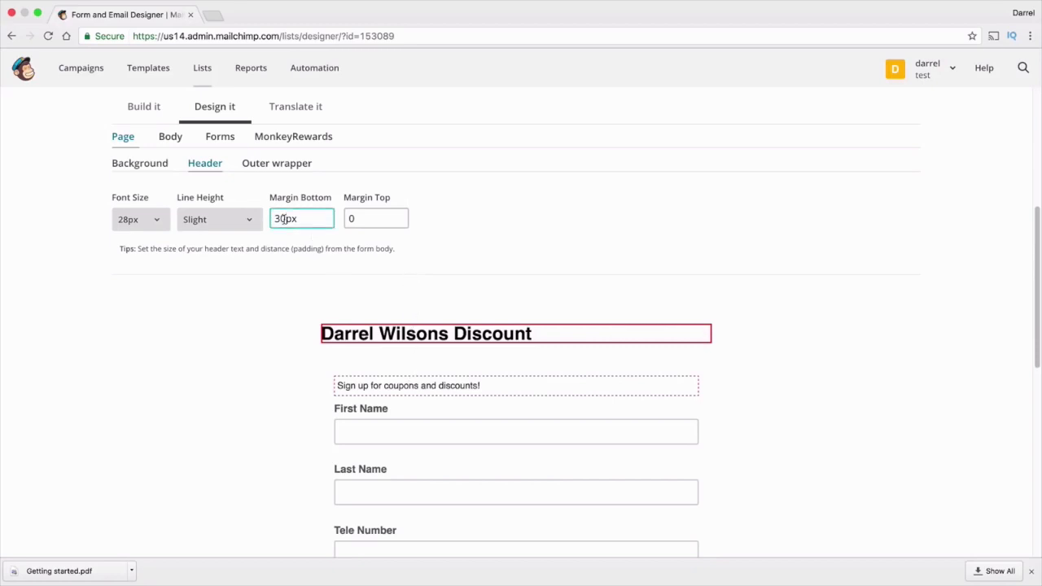
{"action": "left_click", "coordinate": [383, 219]}
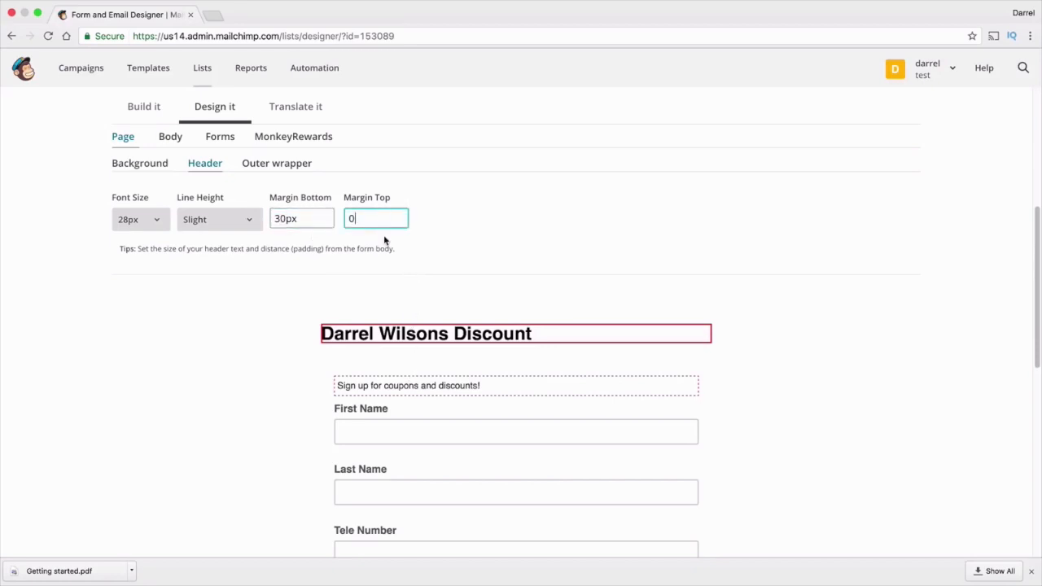
{"action": "left_click", "coordinate": [273, 166]}
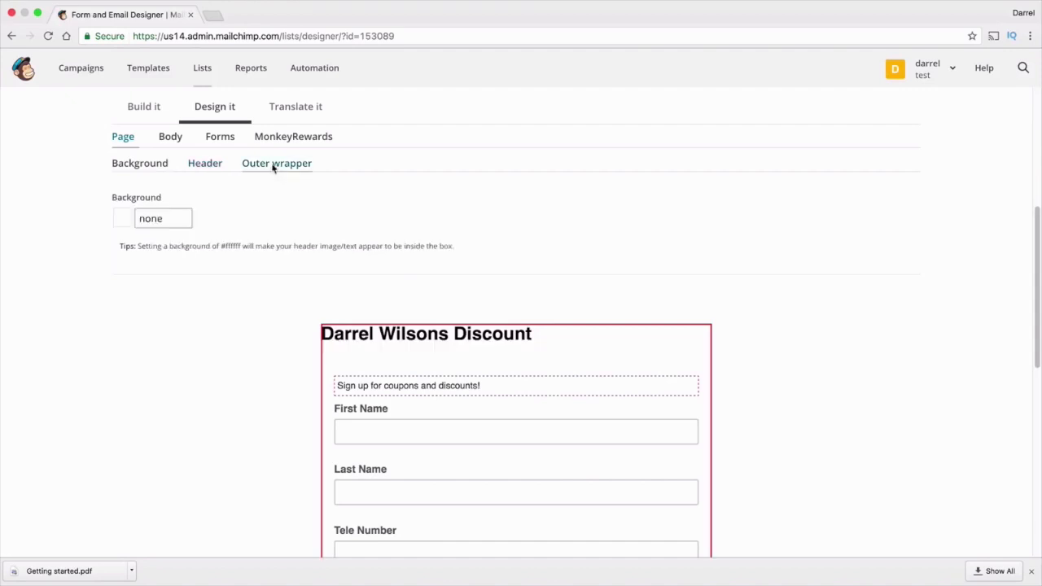
{"action": "left_click", "coordinate": [158, 221]}
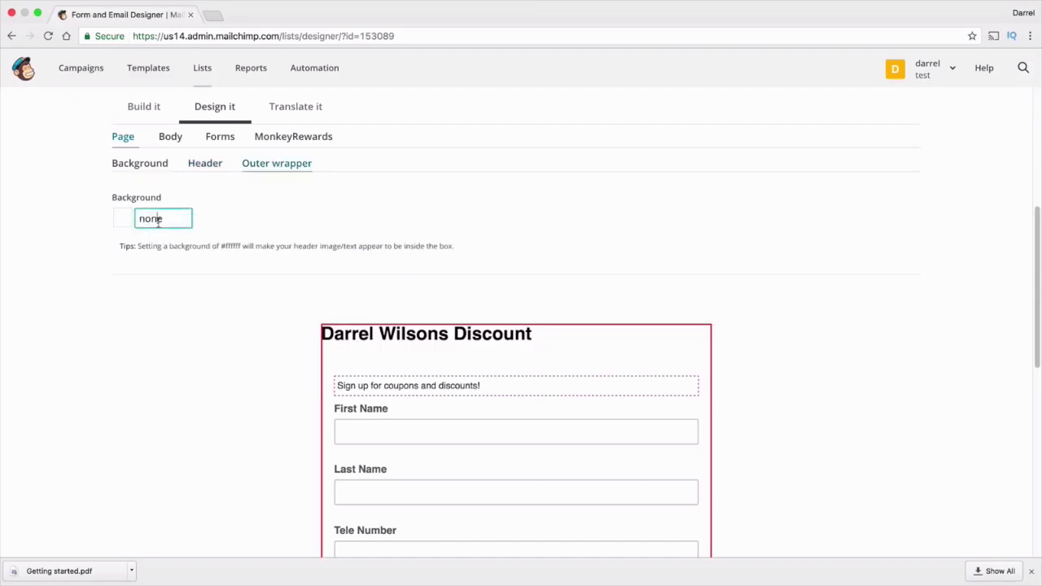
{"action": "double_click", "coordinate": [159, 222]}
{"action": "left_click", "coordinate": [129, 214]}
{"action": "left_click", "coordinate": [170, 137]}
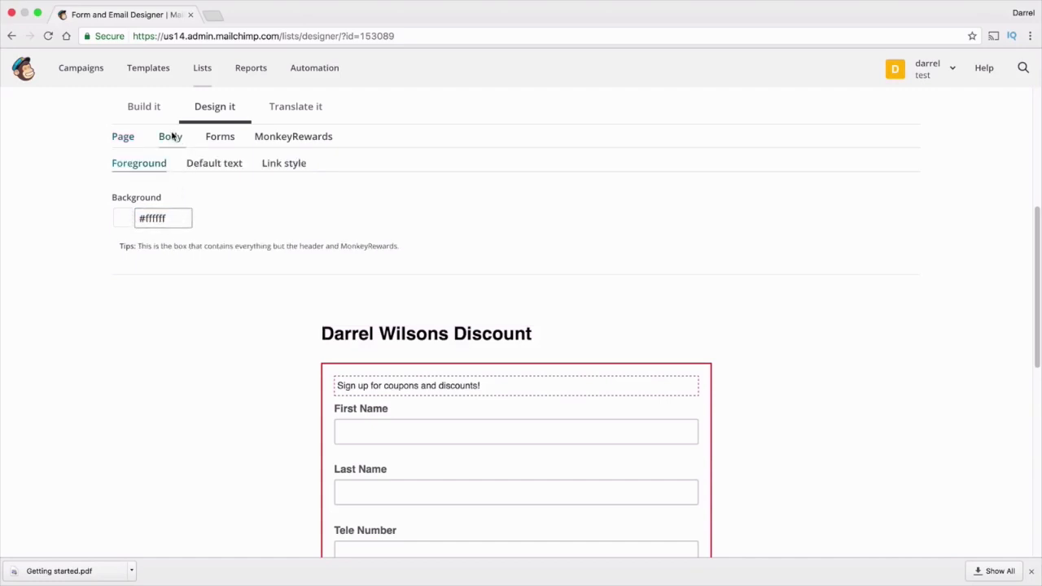
Set the form body background colour to dark red #552828
{"action": "scroll", "coordinate": [217, 301], "scroll_direction": "down", "scroll_amount": 1}
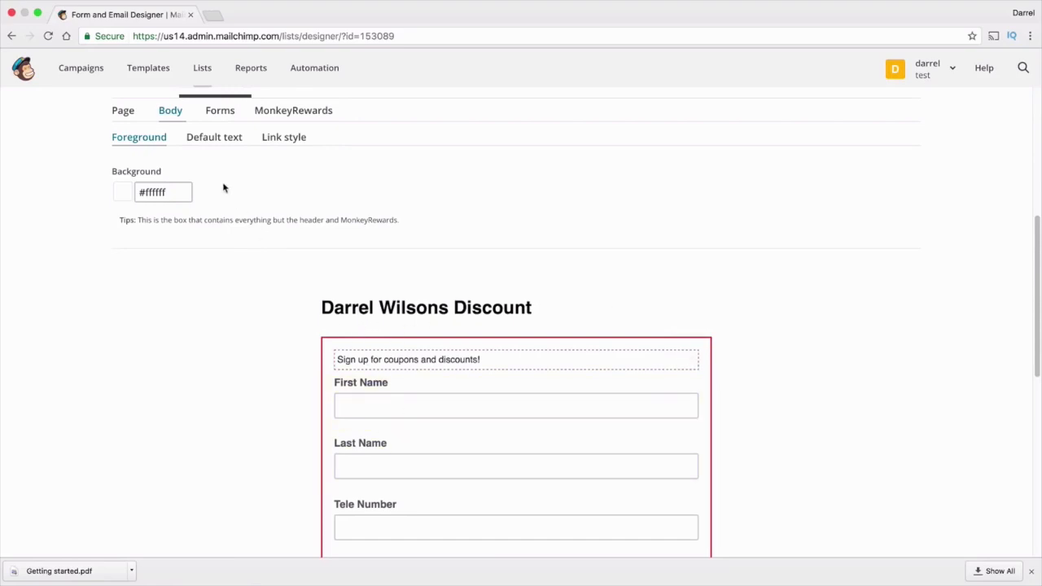
{"action": "left_click", "coordinate": [143, 193]}
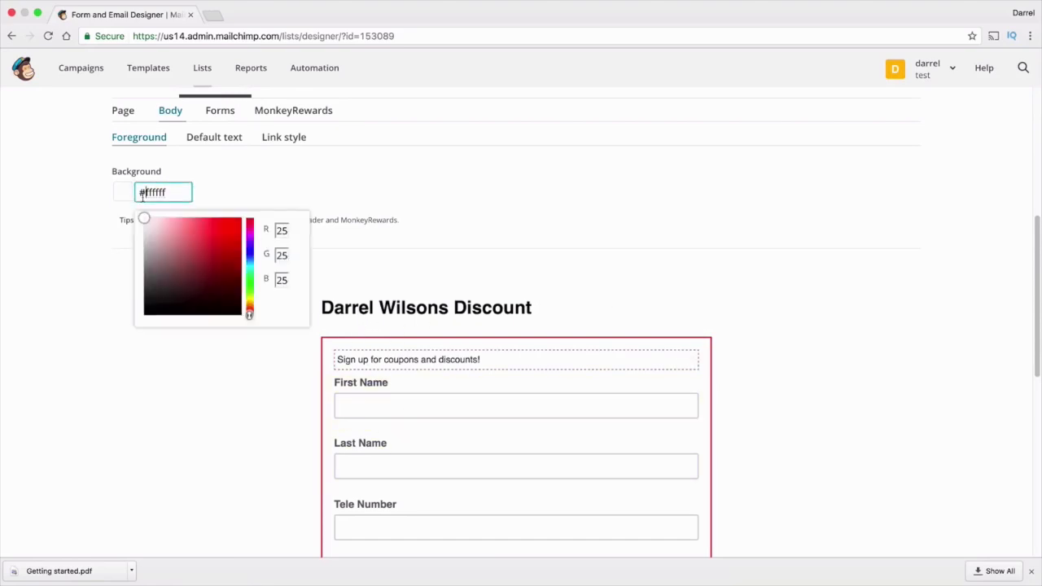
{"action": "left_click", "coordinate": [195, 282]}
{"action": "scroll", "coordinate": [370, 358], "scroll_direction": "down", "scroll_amount": 1}
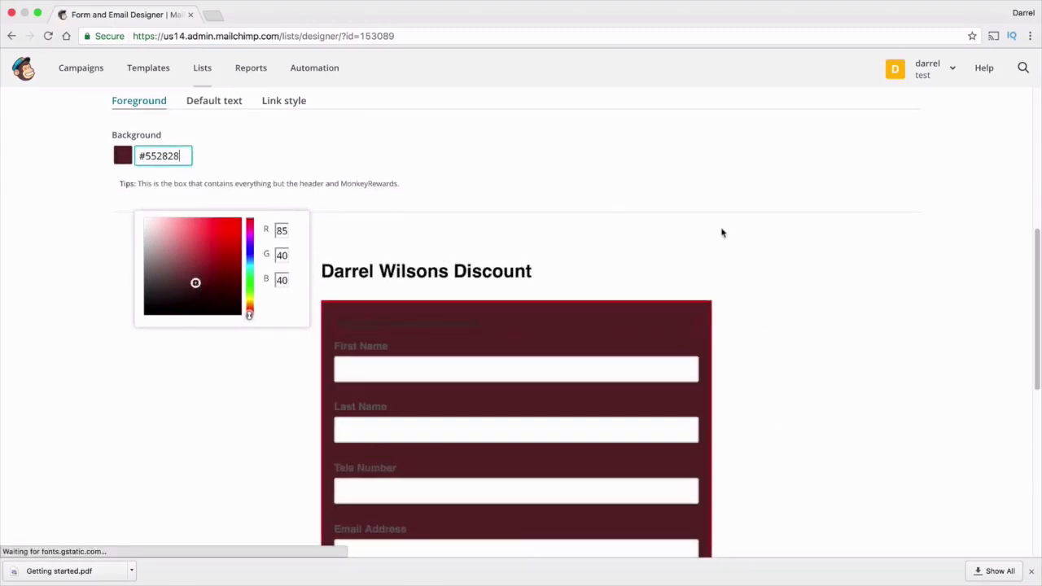
{"action": "left_click", "coordinate": [122, 204]}
{"action": "scroll", "coordinate": [234, 313], "scroll_direction": "up", "scroll_amount": 1}
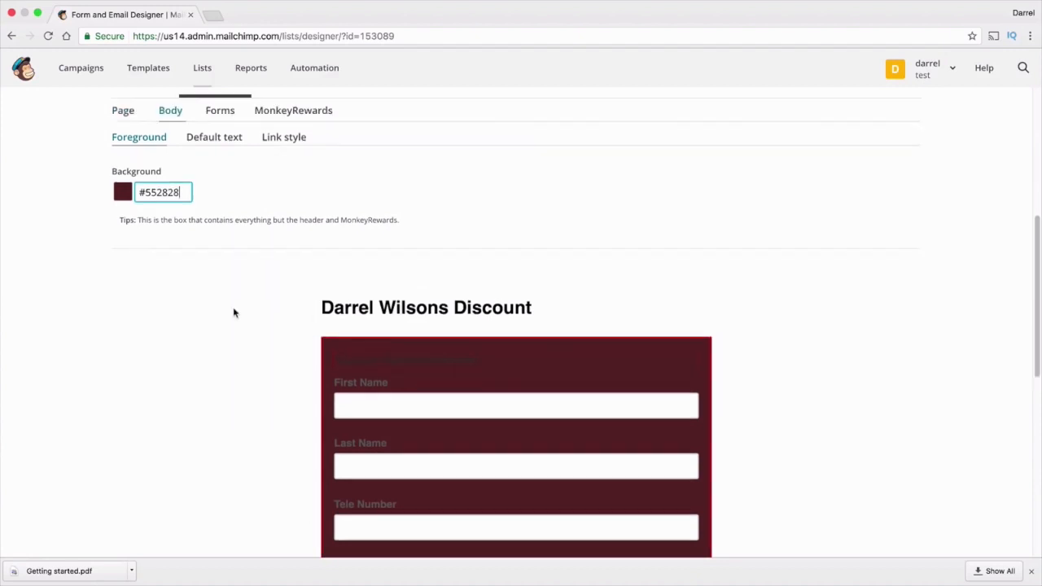
Check the default text font family and keep it as Arial
{"action": "left_click", "coordinate": [209, 140]}
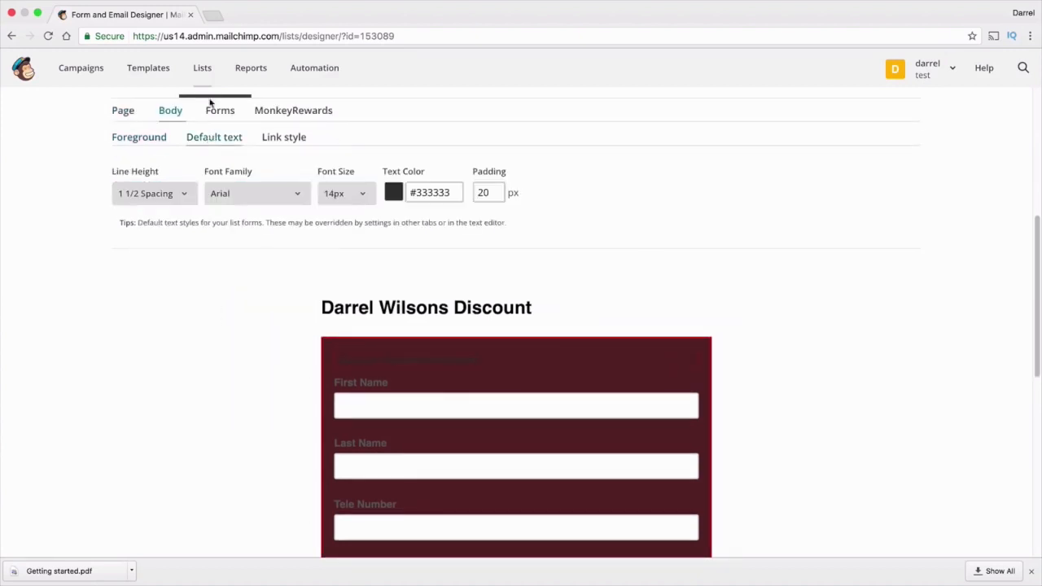
{"action": "left_click", "coordinate": [236, 196]}
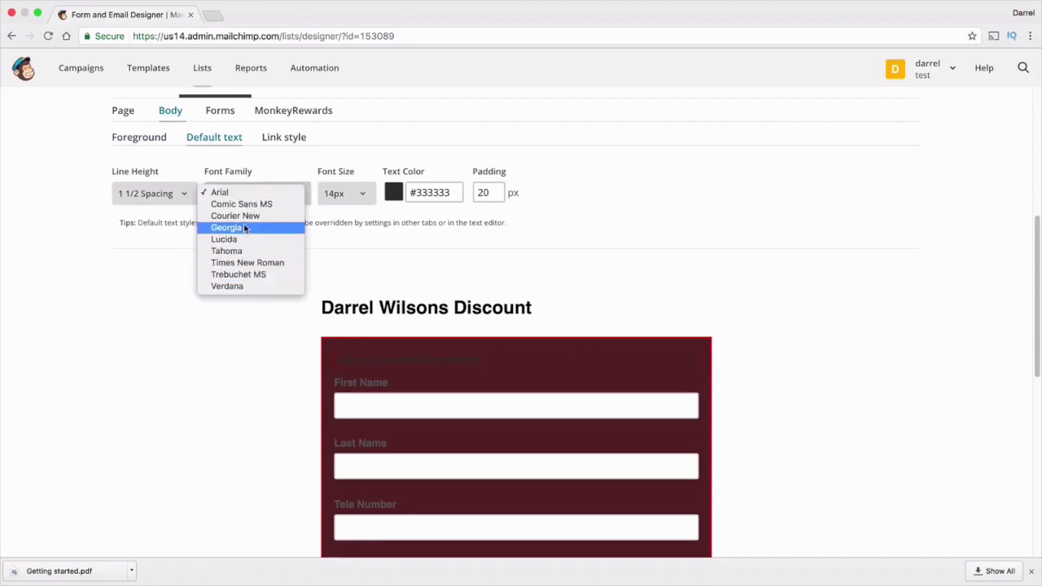
{"action": "left_click", "coordinate": [348, 250]}
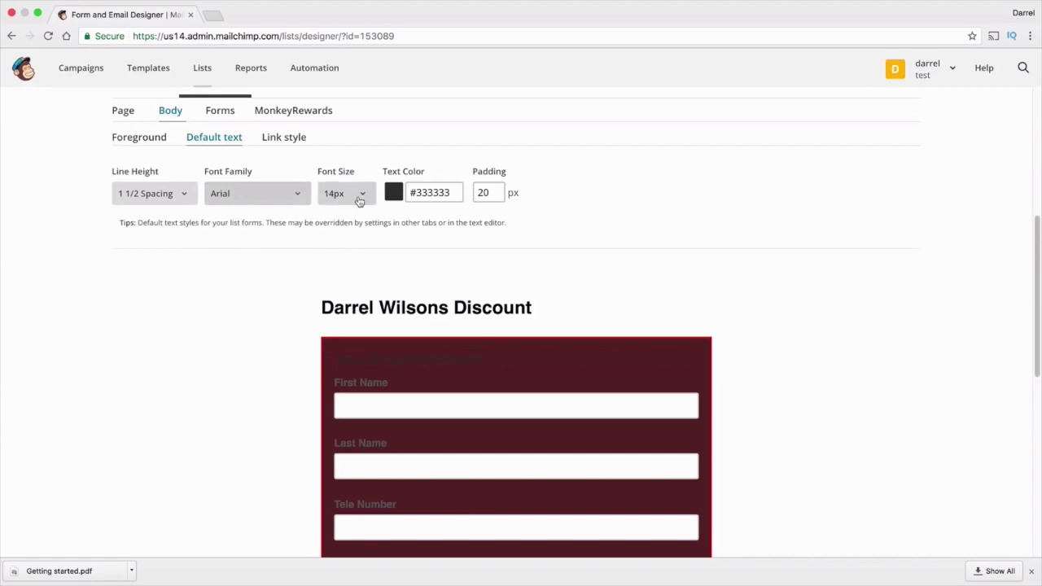
{"action": "left_click", "coordinate": [230, 114]}
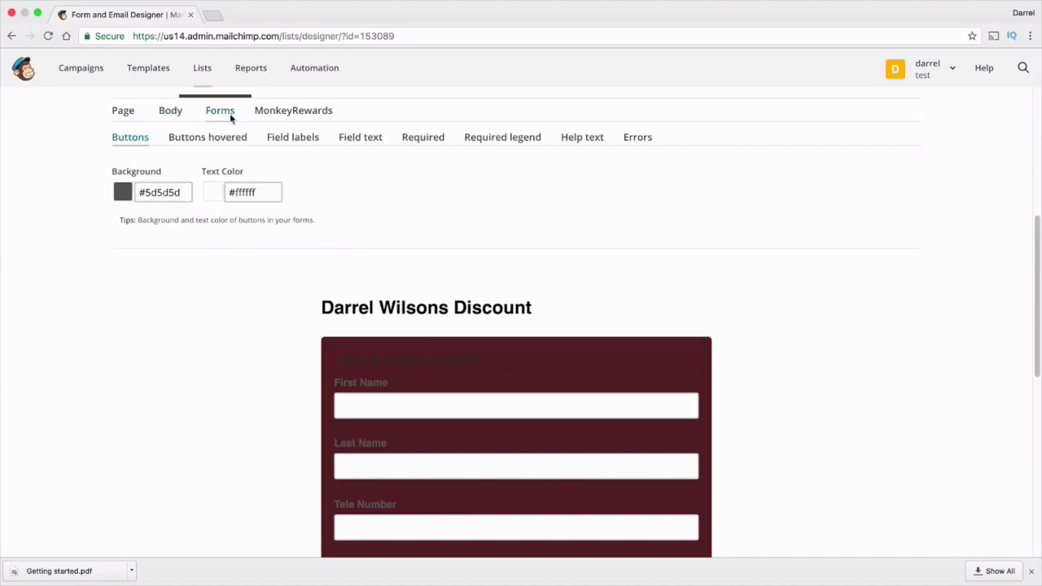
Step through the Field labels, Field text and Required style settings
{"action": "left_click", "coordinate": [312, 145]}
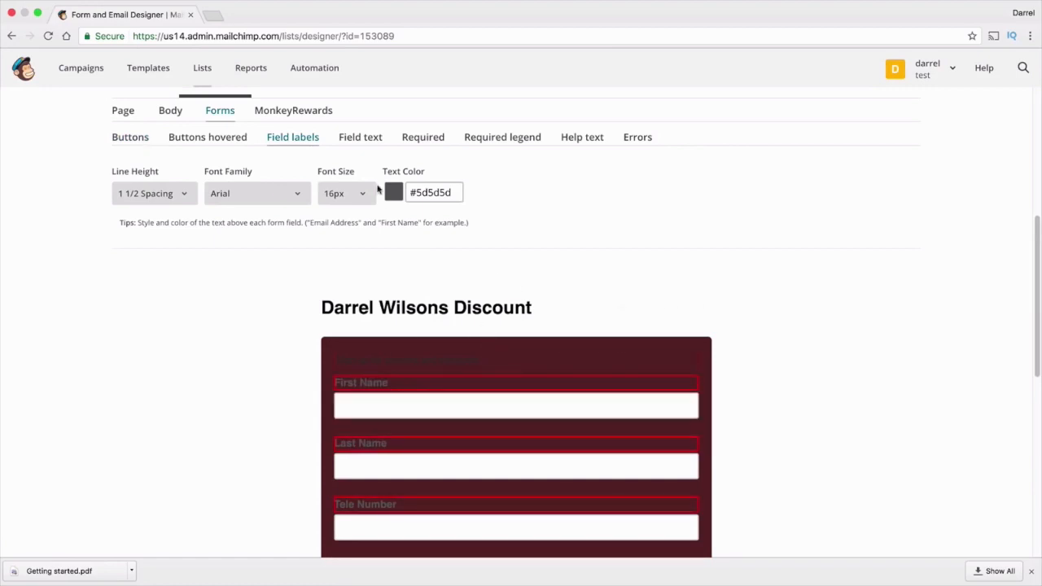
{"action": "left_click", "coordinate": [359, 139]}
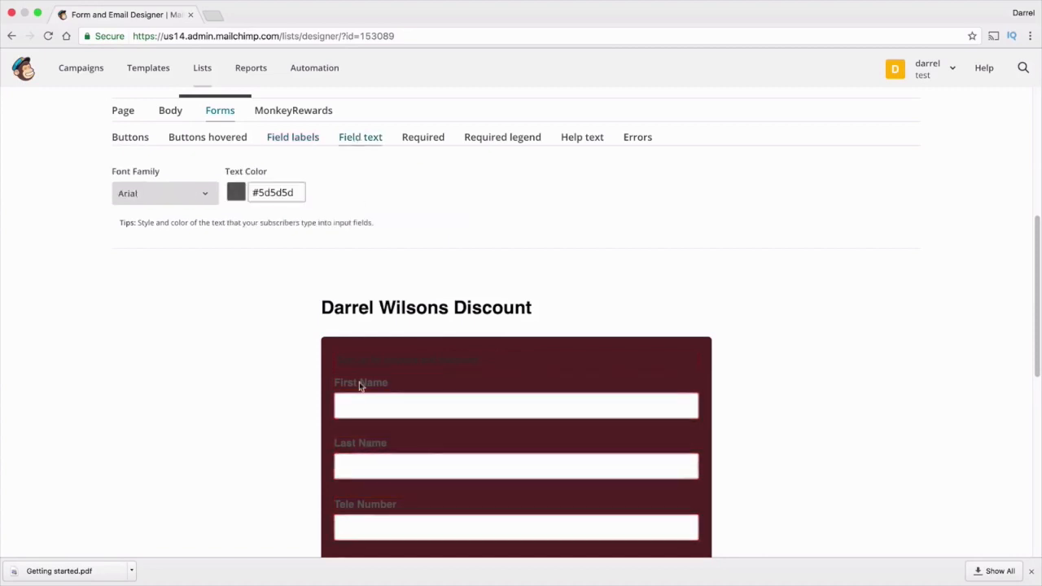
{"action": "left_click", "coordinate": [410, 143]}
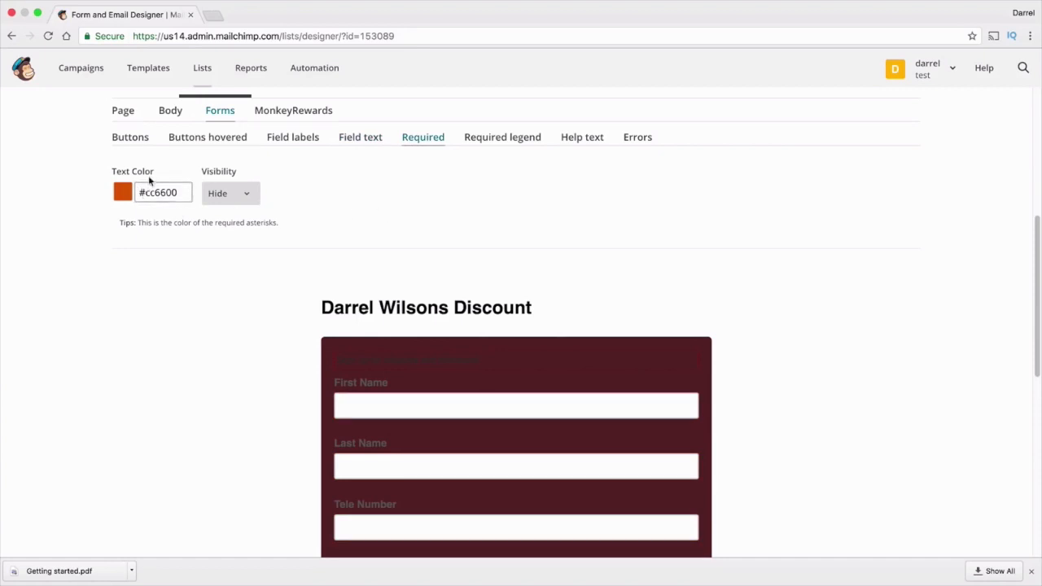
{"action": "scroll", "coordinate": [226, 235], "scroll_direction": "up", "scroll_amount": 1}
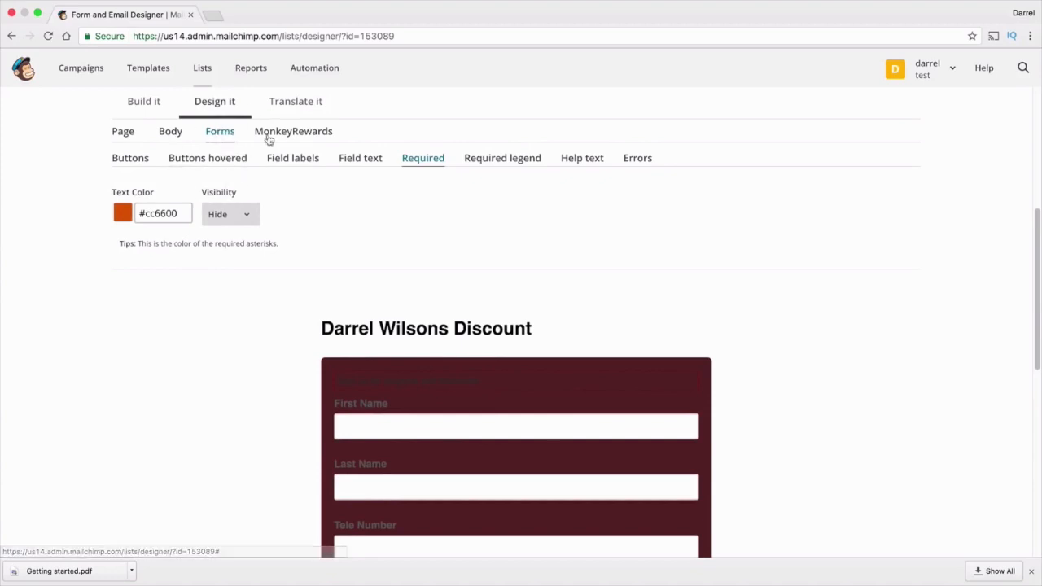
{"action": "scroll", "coordinate": [257, 171], "scroll_direction": "up", "scroll_amount": 3}
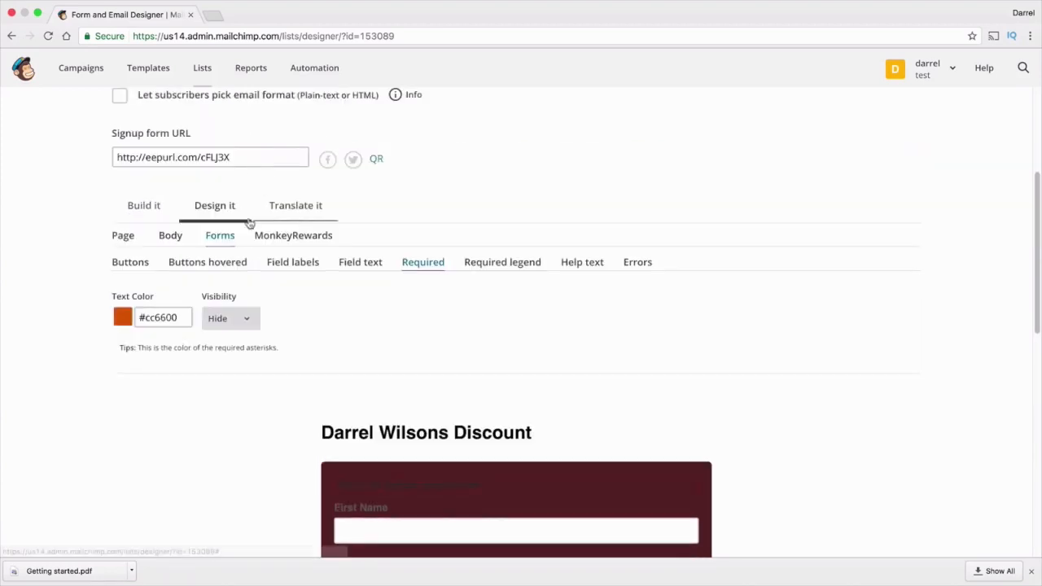
Copy the signup form URL from Build it and load it in a new browser tab
{"action": "left_click", "coordinate": [144, 205]}
{"action": "triple_click", "coordinate": [189, 161]}
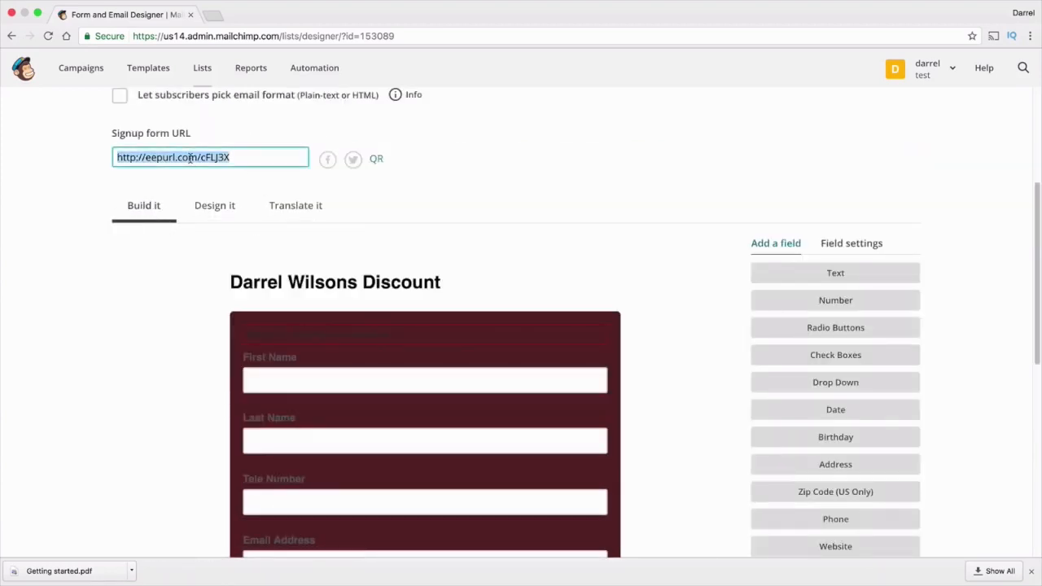
{"action": "right_click", "coordinate": [189, 160]}
{"action": "left_click", "coordinate": [232, 235]}
{"action": "left_click", "coordinate": [213, 16]}
{"action": "right_click", "coordinate": [221, 33]}
{"action": "left_click", "coordinate": [244, 62]}
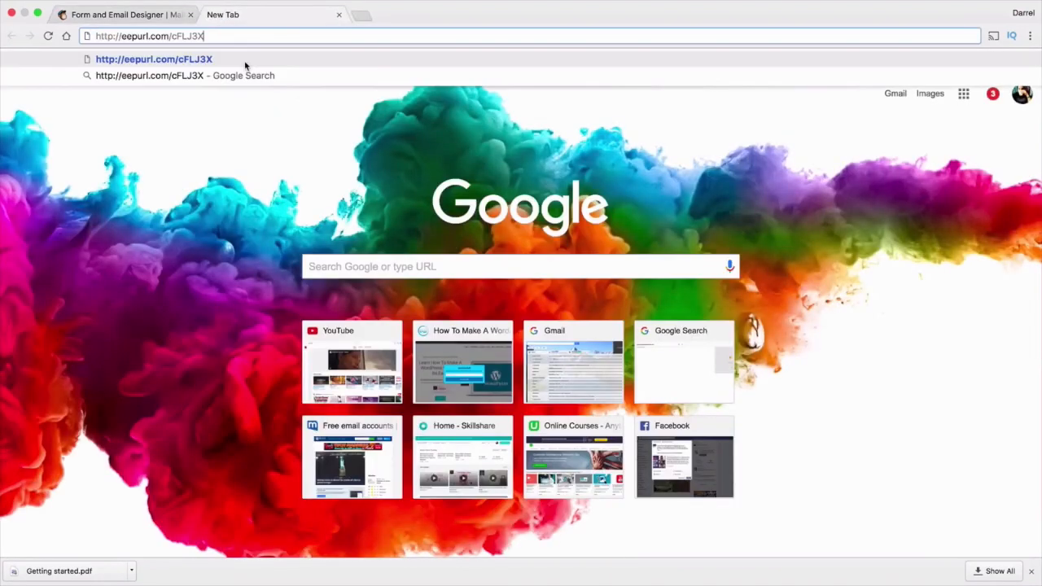
{"action": "key", "text": "Return"}
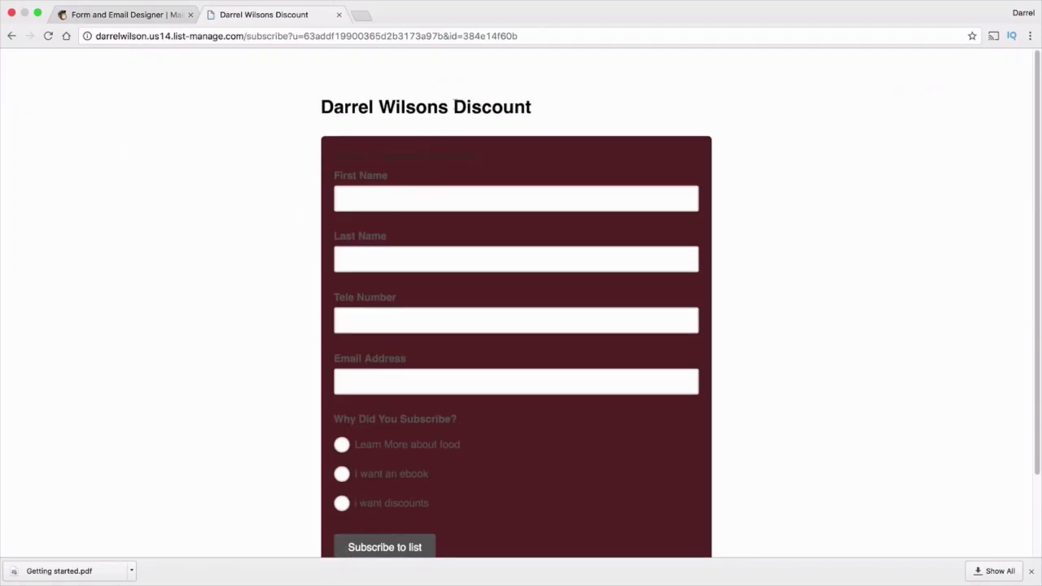
{"action": "scroll", "coordinate": [464, 269], "scroll_direction": "down", "scroll_amount": 2}
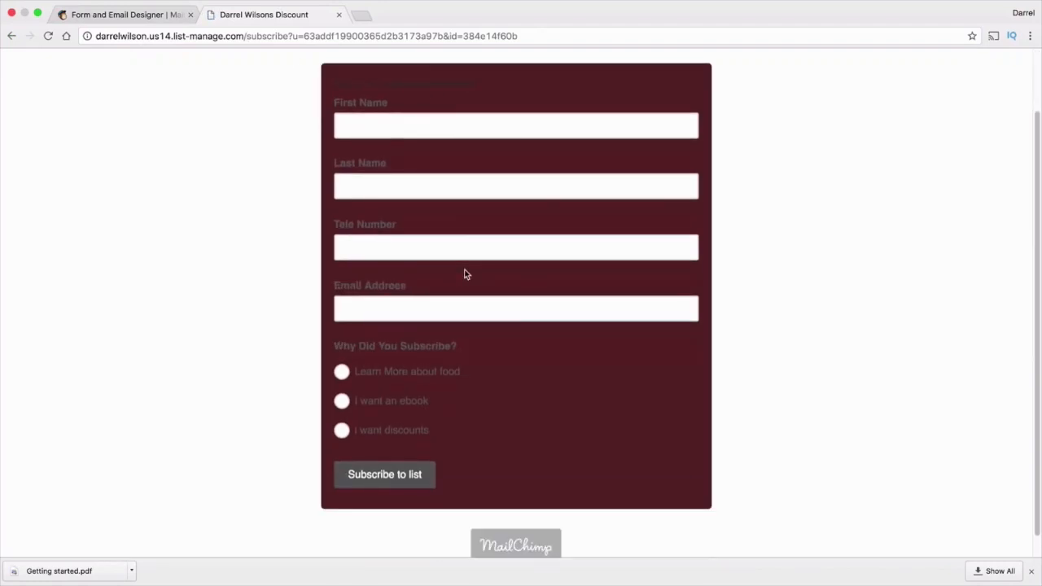
{"action": "scroll", "coordinate": [464, 302], "scroll_direction": "up", "scroll_amount": 3}
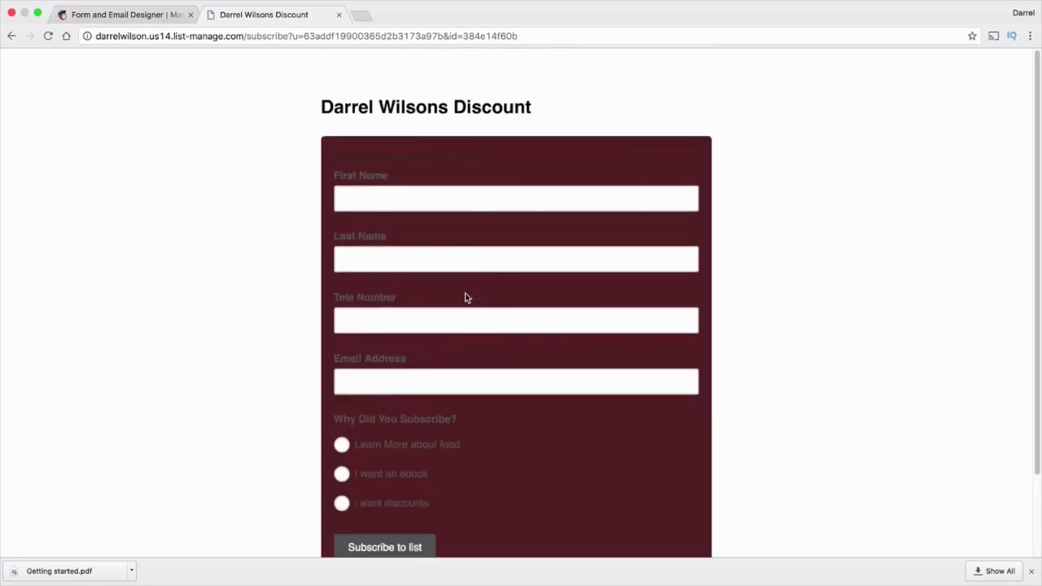
Open Facebook in a new tab and go to the managed business page
{"action": "left_click", "coordinate": [359, 14]}
{"action": "type", "text": "face"}
{"action": "key", "text": "Return"}
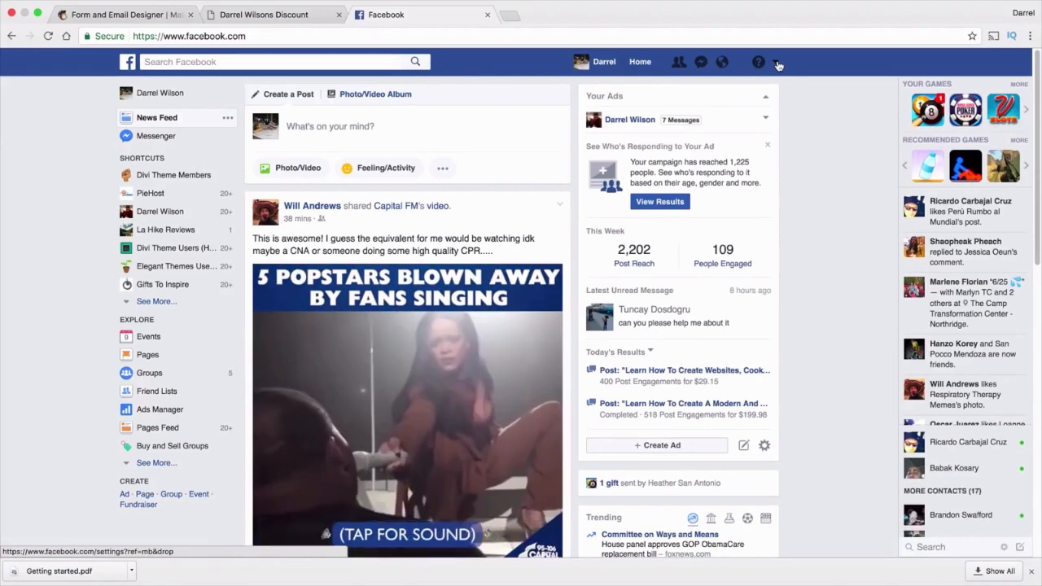
{"action": "left_click", "coordinate": [777, 65]}
{"action": "left_click", "coordinate": [705, 107]}
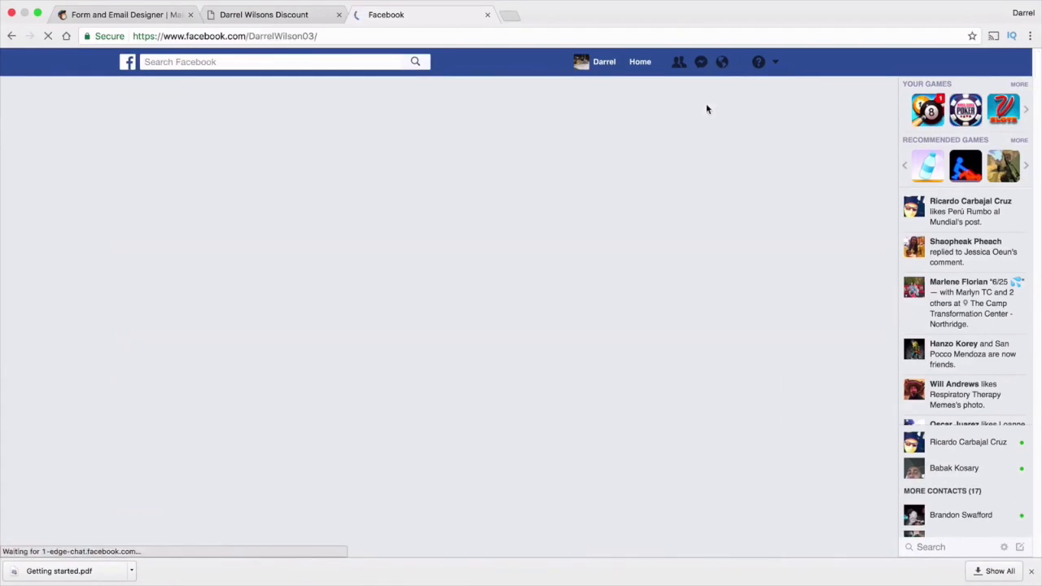
{"action": "scroll", "coordinate": [542, 263], "scroll_direction": "down", "scroll_amount": 1}
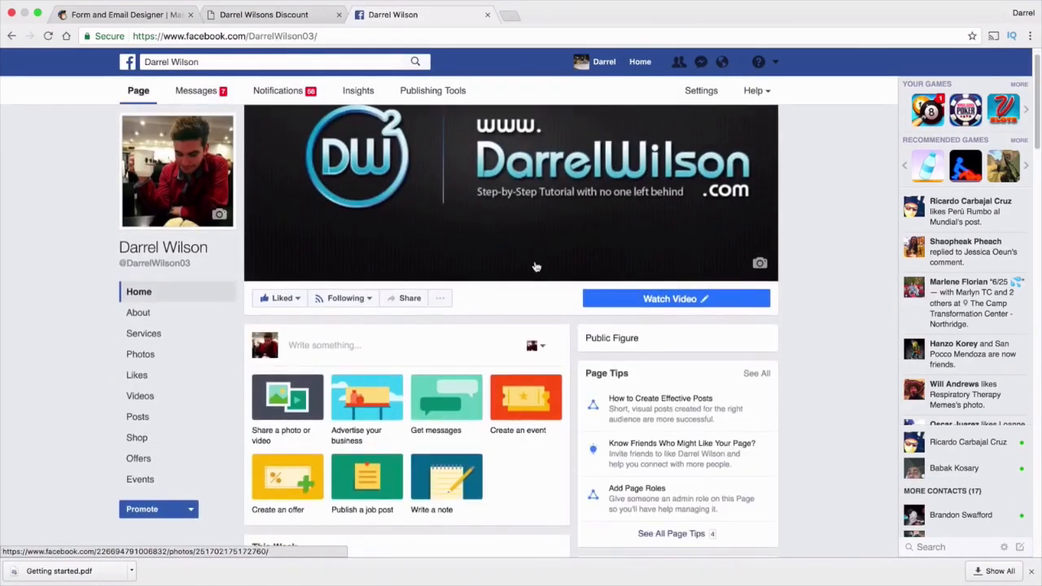
Paste the signup form link into a new page post, then discard the draft and close the tab
{"action": "left_click", "coordinate": [328, 343]}
{"action": "right_click", "coordinate": [328, 343]}
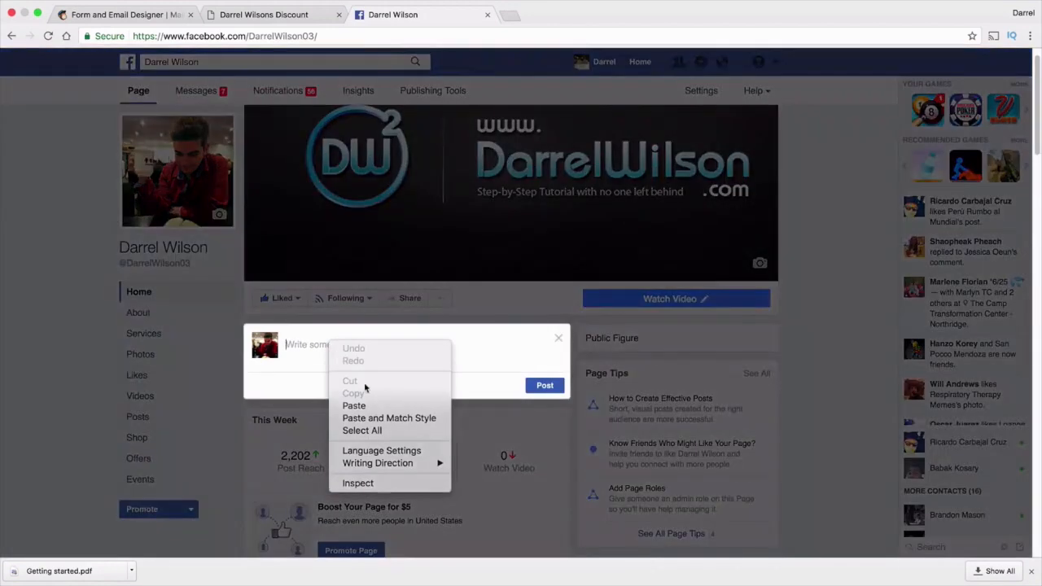
{"action": "left_click", "coordinate": [361, 405]}
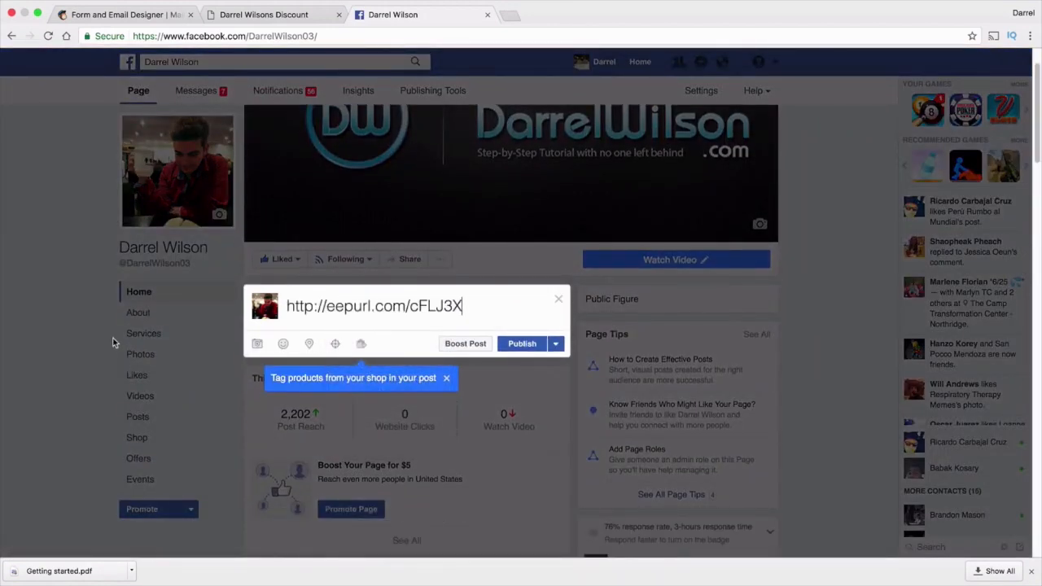
{"action": "scroll", "coordinate": [117, 342], "scroll_direction": "down", "scroll_amount": 2}
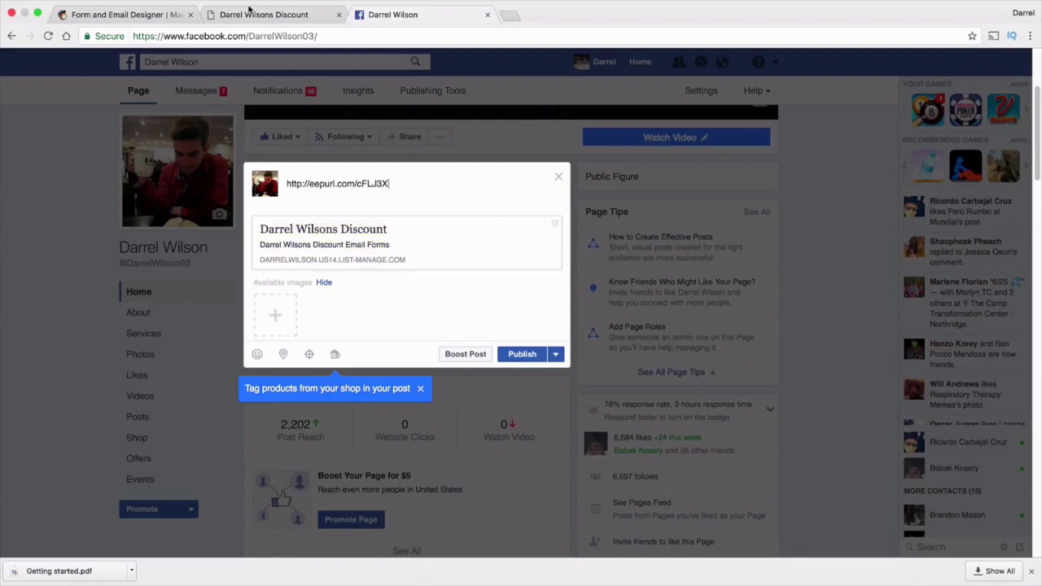
{"action": "left_click", "coordinate": [249, 16]}
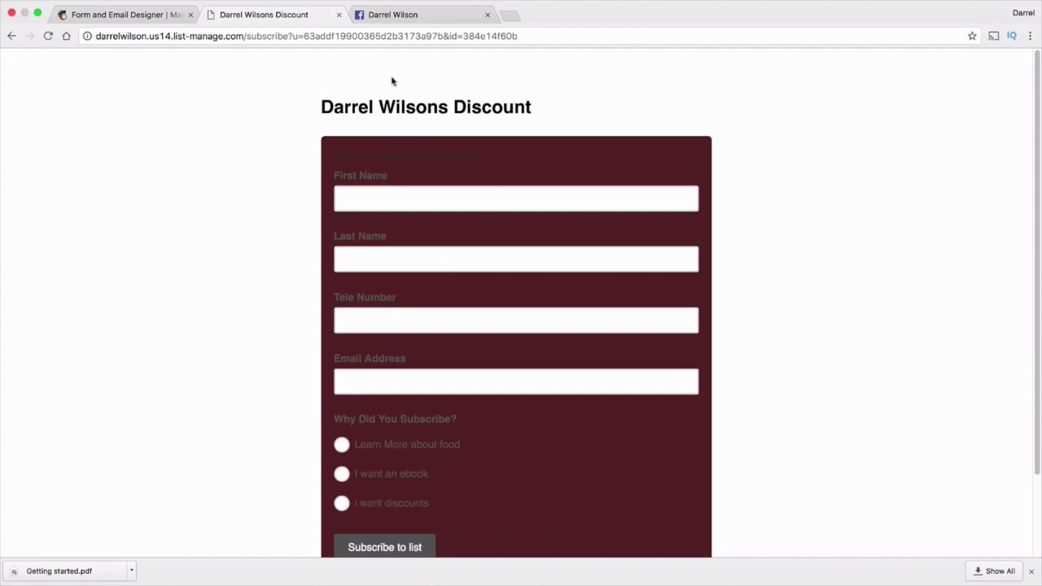
{"action": "left_click", "coordinate": [372, 15]}
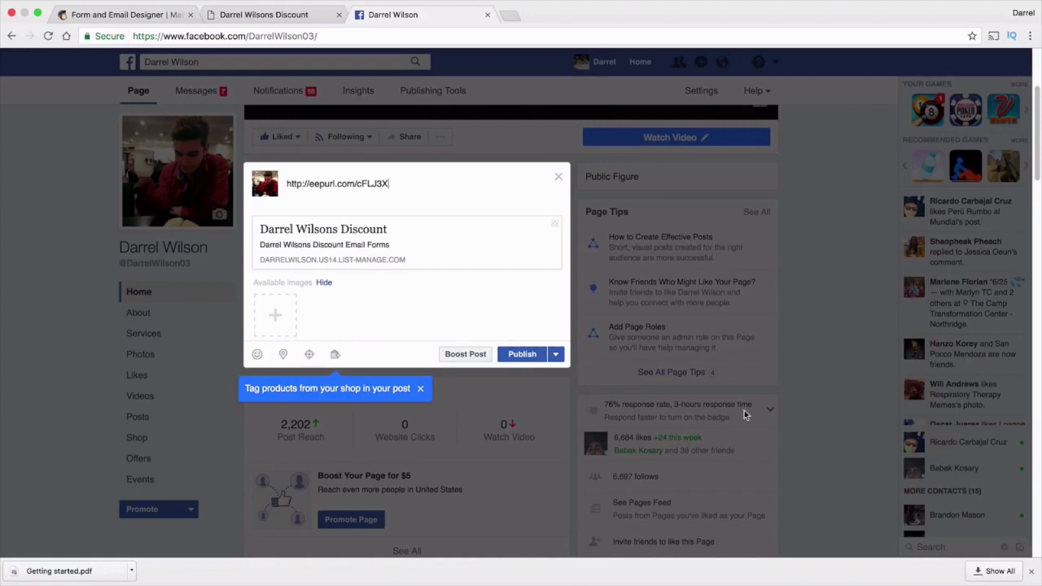
{"action": "left_click", "coordinate": [1031, 570]}
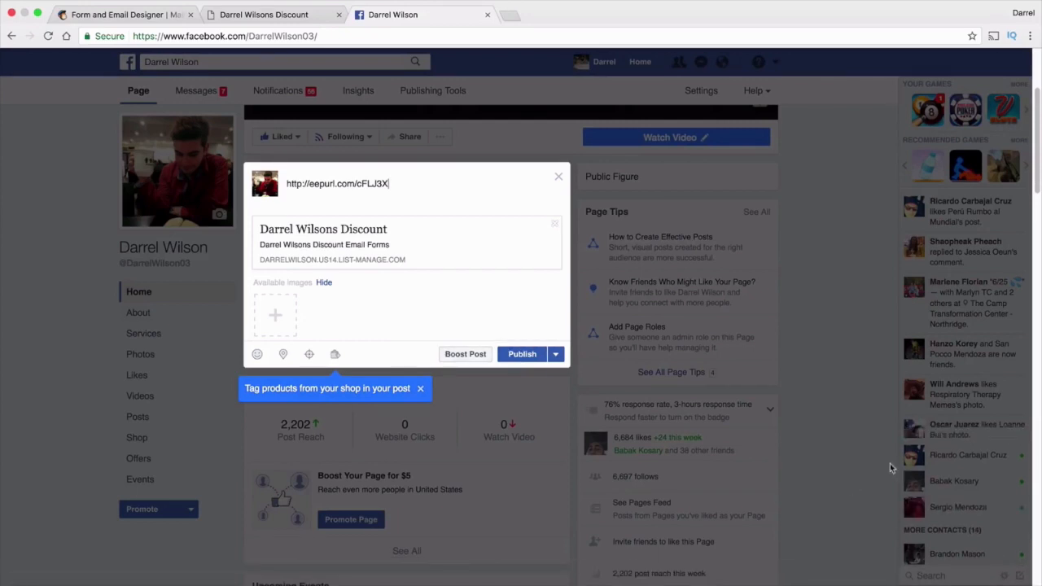
{"action": "left_click", "coordinate": [559, 177]}
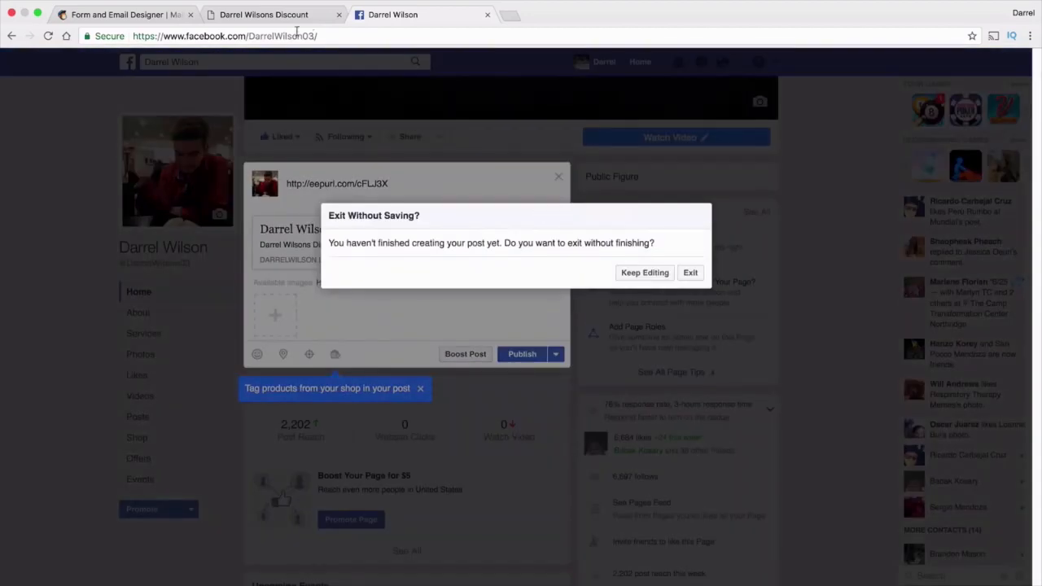
{"action": "left_click", "coordinate": [697, 275]}
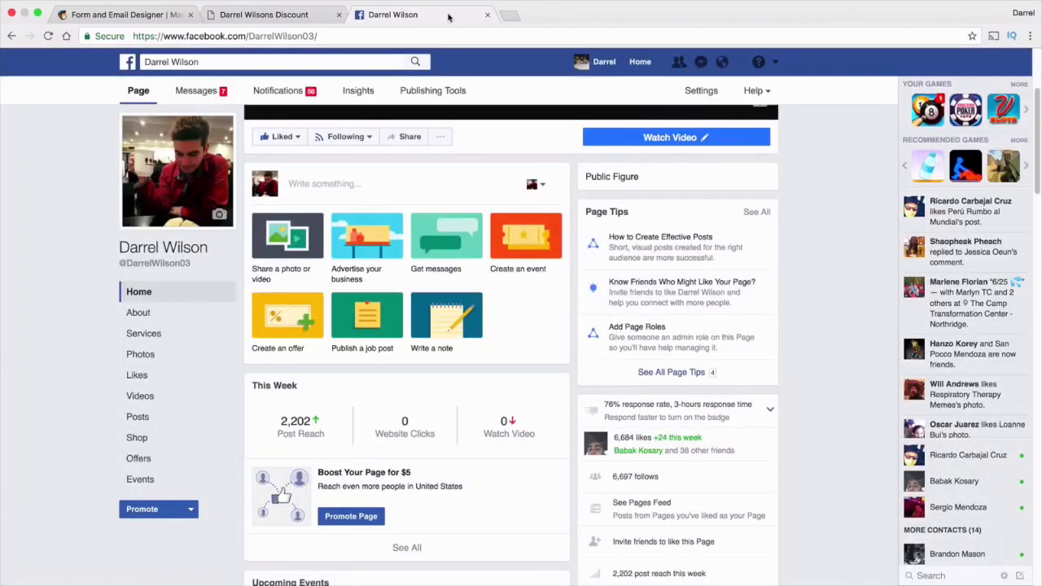
{"action": "left_click", "coordinate": [486, 14]}
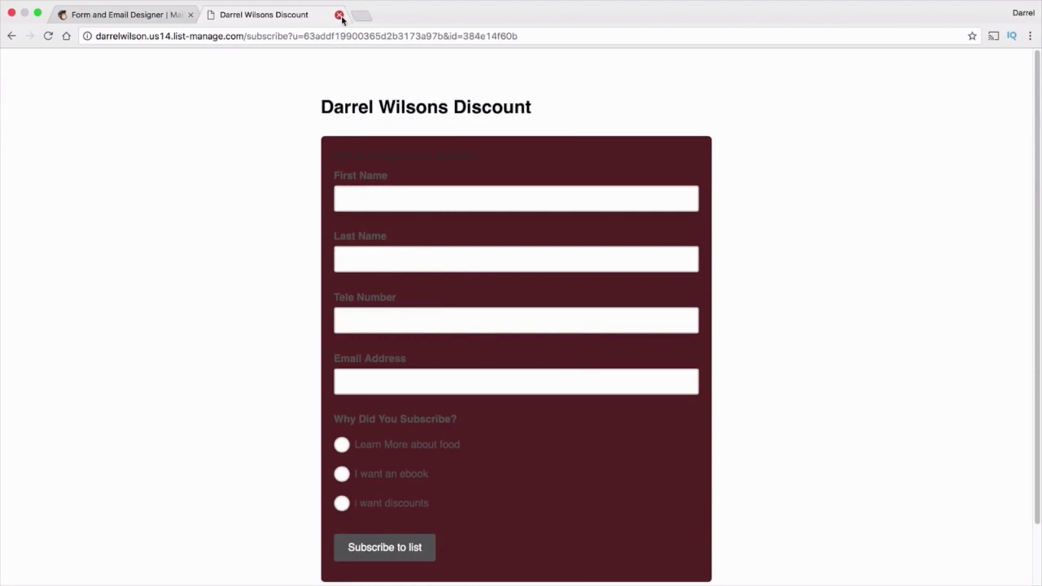
Close the form tab and switch to the Confirmation thank you page
{"action": "left_click", "coordinate": [340, 16]}
{"action": "scroll", "coordinate": [170, 232], "scroll_direction": "up", "scroll_amount": 5}
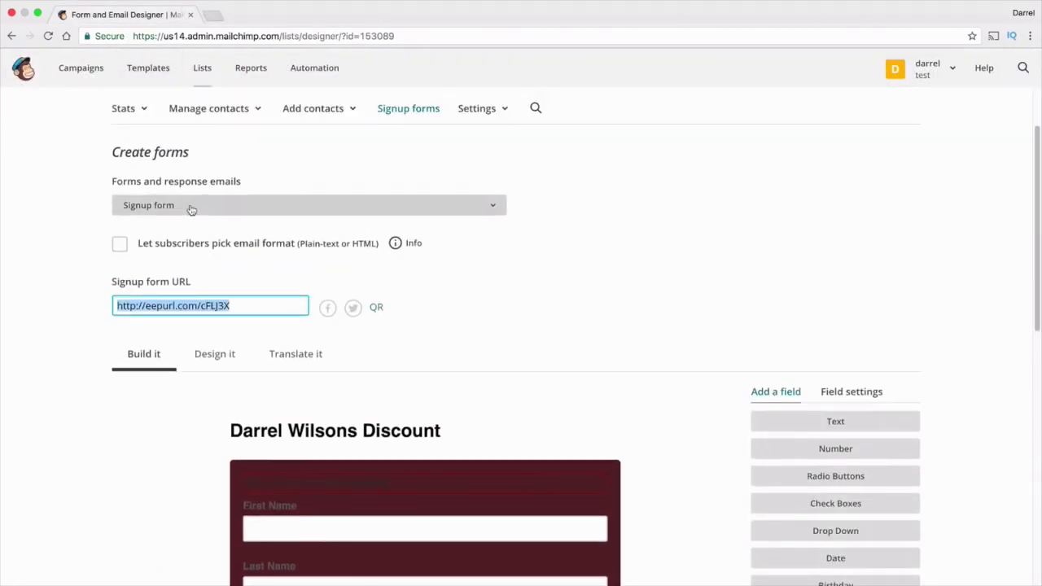
{"action": "left_click", "coordinate": [256, 207]}
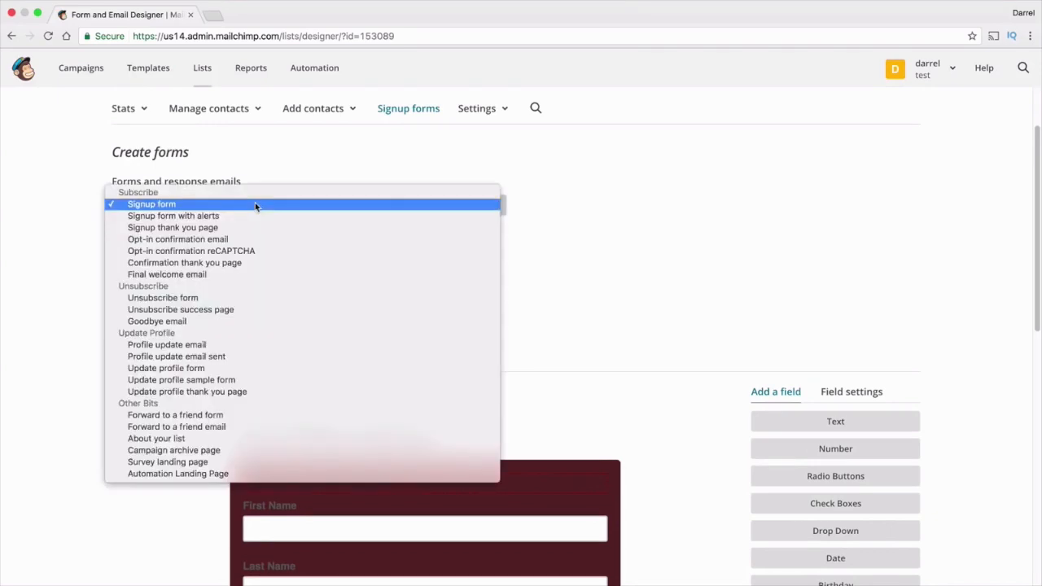
{"action": "left_click", "coordinate": [252, 263]}
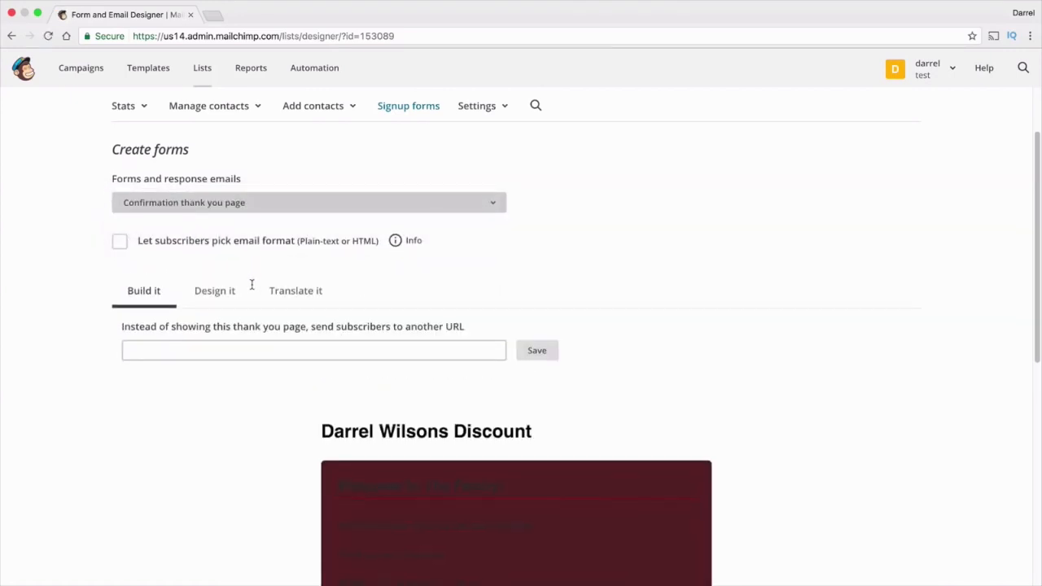
{"action": "scroll", "coordinate": [251, 277], "scroll_direction": "down", "scroll_amount": 1}
{"action": "scroll", "coordinate": [244, 282], "scroll_direction": "down", "scroll_amount": 3}
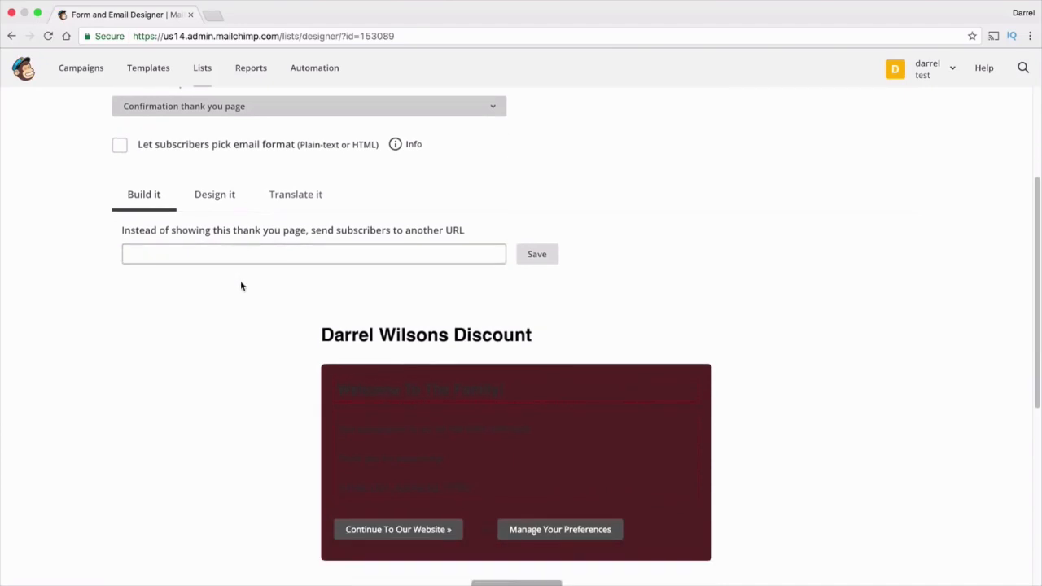
Look over the thank-you page's design and body text, then return to Build it
{"action": "left_click", "coordinate": [228, 159]}
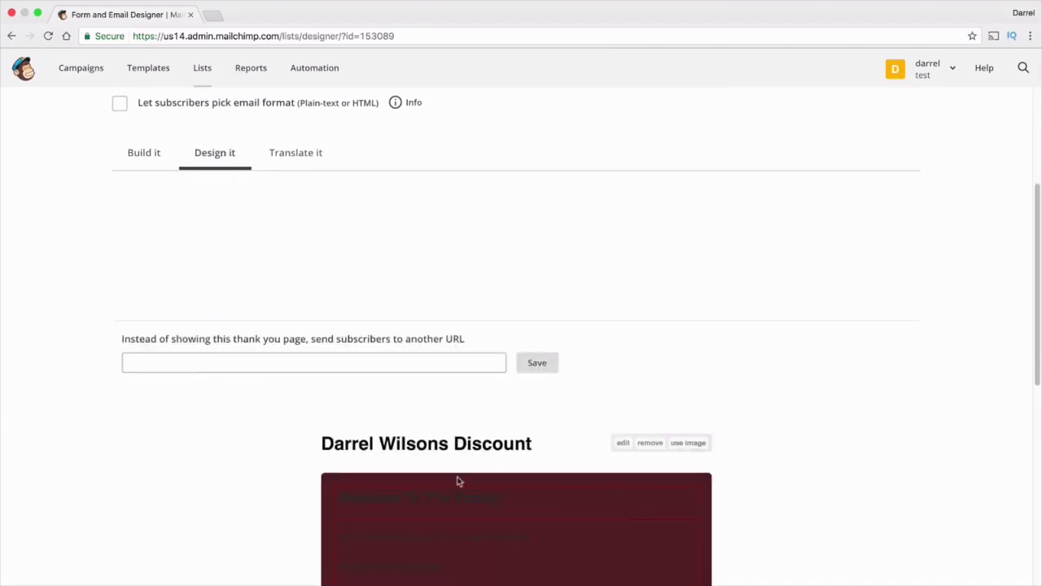
{"action": "scroll", "coordinate": [456, 456], "scroll_direction": "down", "scroll_amount": 1}
{"action": "scroll", "coordinate": [449, 398], "scroll_direction": "down", "scroll_amount": 2}
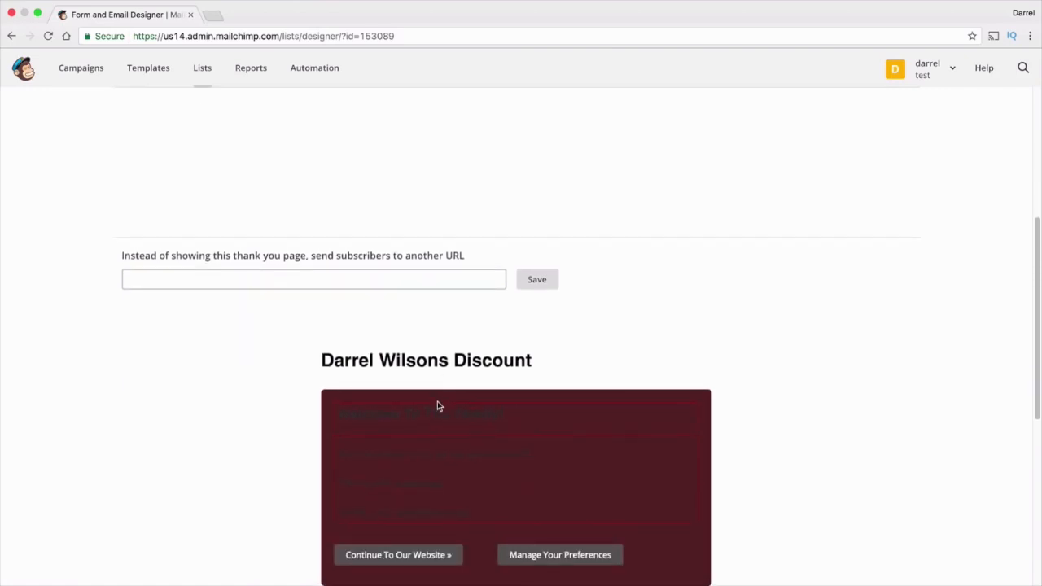
{"action": "scroll", "coordinate": [437, 404], "scroll_direction": "down", "scroll_amount": 5}
{"action": "left_click", "coordinate": [491, 304]}
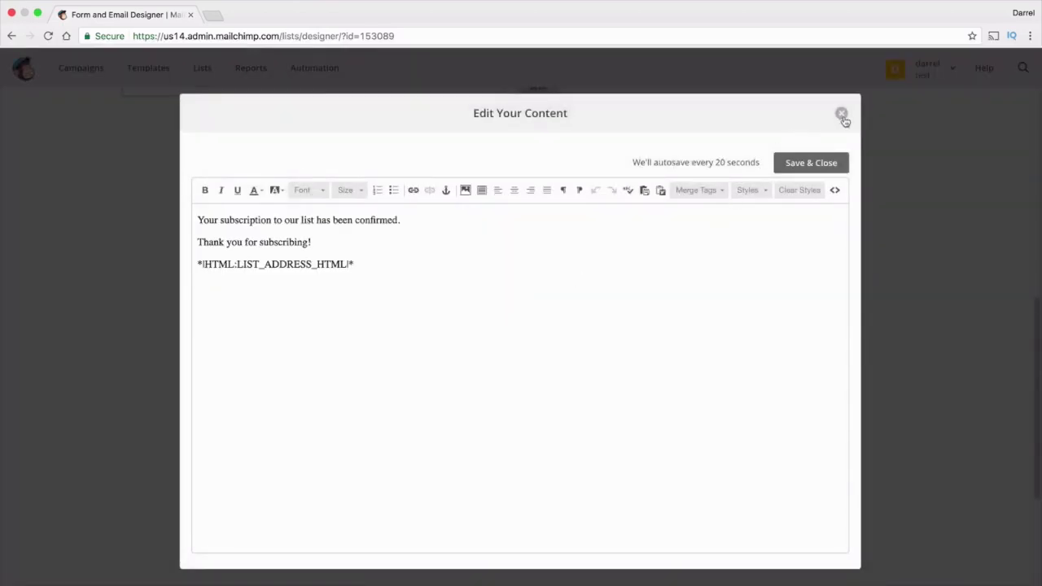
{"action": "left_click", "coordinate": [841, 113]}
{"action": "scroll", "coordinate": [430, 356], "scroll_direction": "up", "scroll_amount": 5}
{"action": "left_click", "coordinate": [161, 108]}
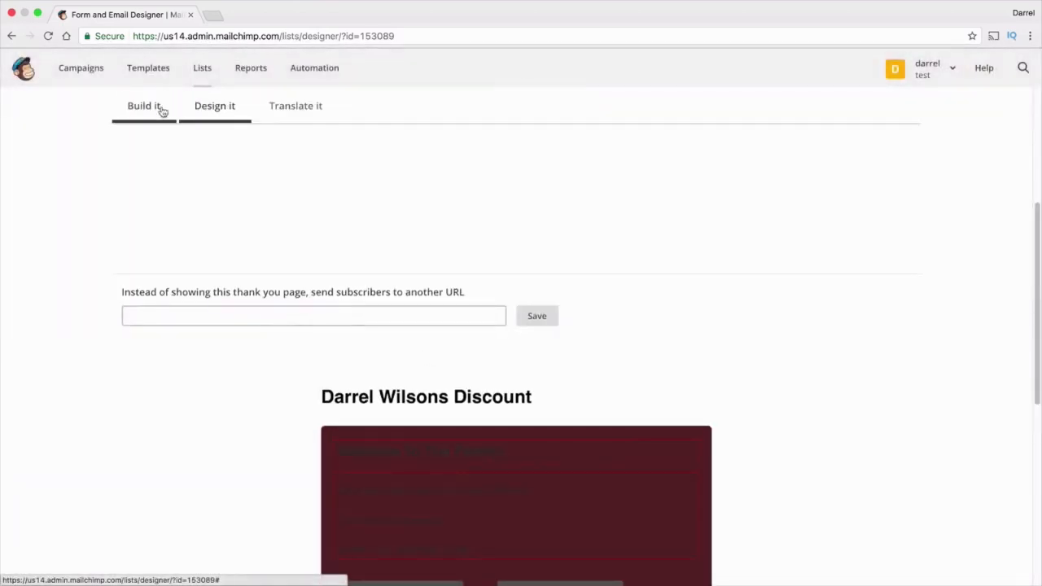
{"action": "scroll", "coordinate": [328, 161], "scroll_direction": "down", "scroll_amount": 4}
Make the 'Welcome To The Family!' heading text white and save it
{"action": "mouse_move", "coordinate": [498, 309]}
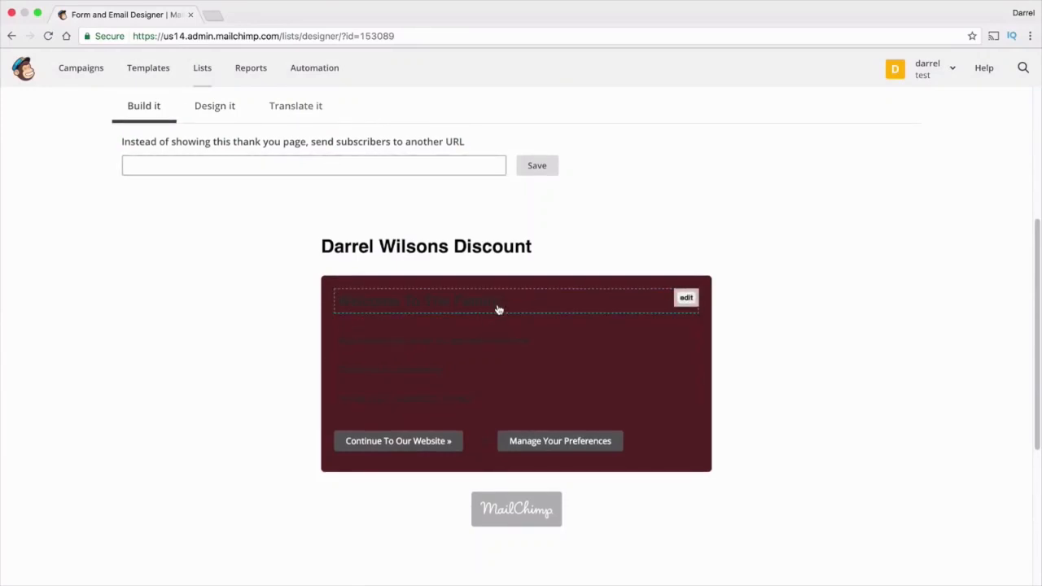
{"action": "left_click", "coordinate": [499, 309]}
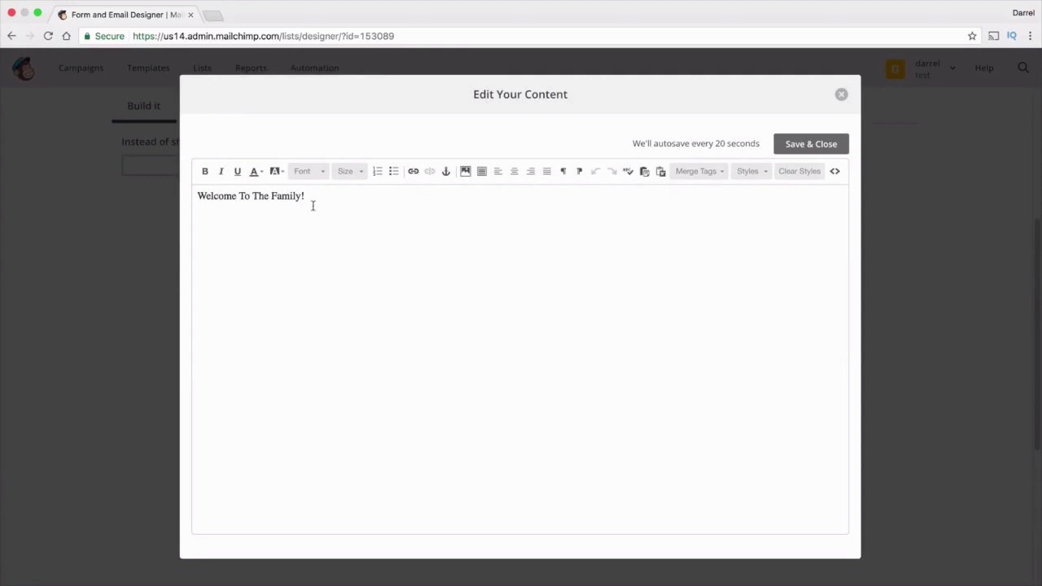
{"action": "triple_click", "coordinate": [287, 195]}
{"action": "left_click", "coordinate": [262, 174]}
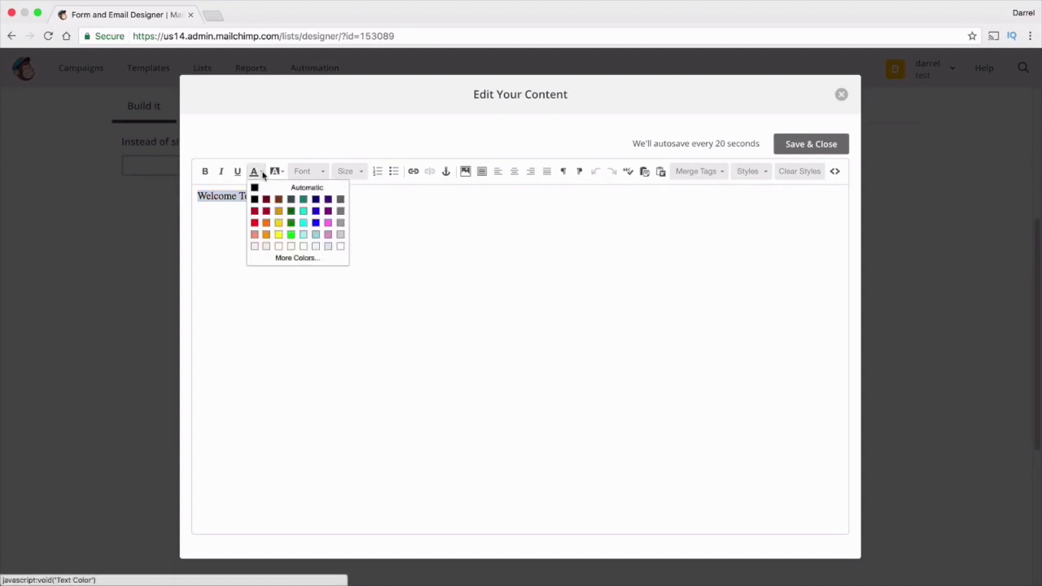
{"action": "left_click", "coordinate": [340, 246]}
{"action": "left_click", "coordinate": [340, 204]}
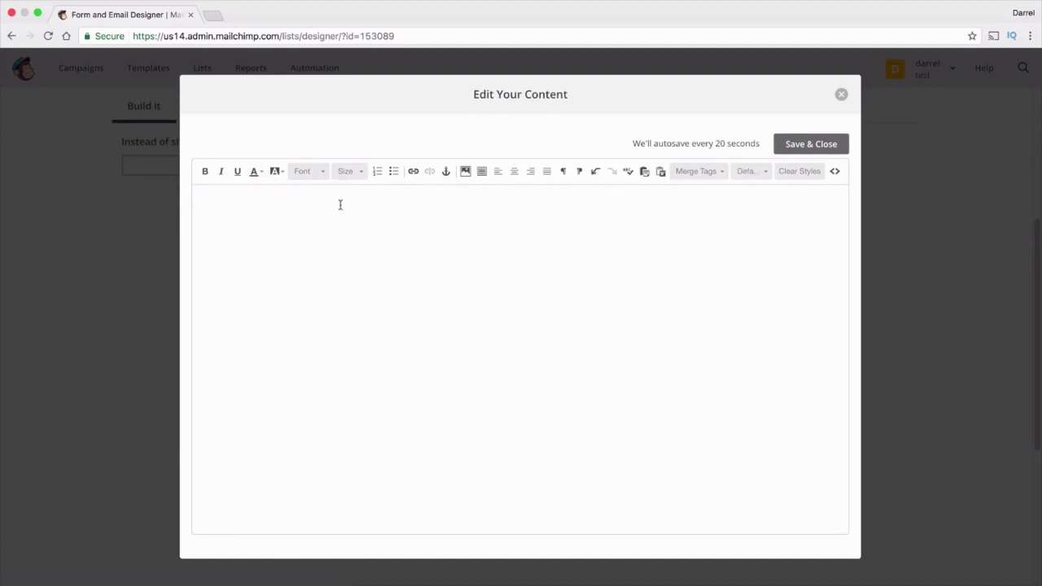
{"action": "left_click", "coordinate": [811, 146]}
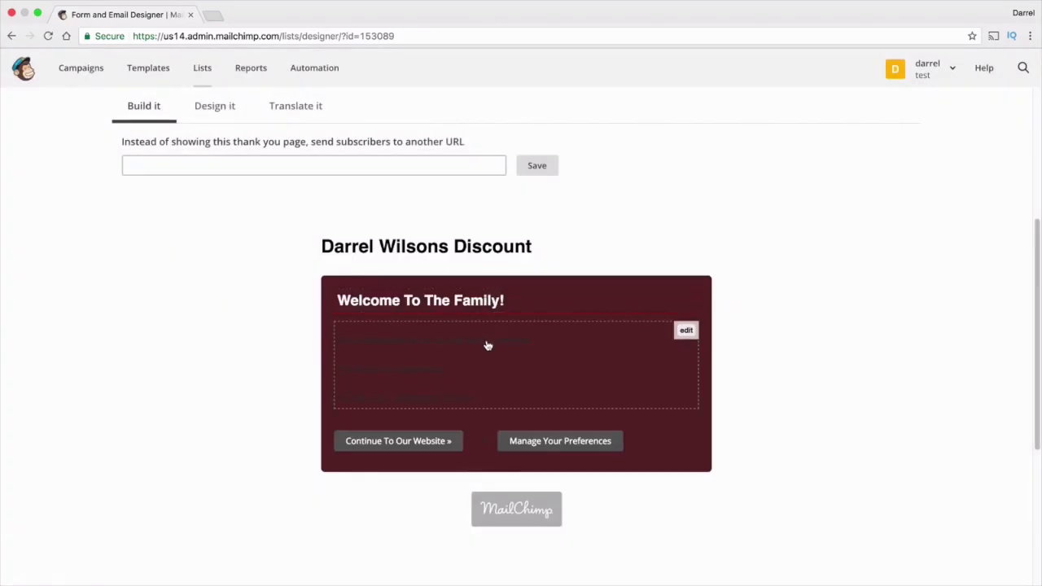
Add a new line 'Click here for your free ebook' below the body's first line
{"action": "left_click", "coordinate": [486, 343]}
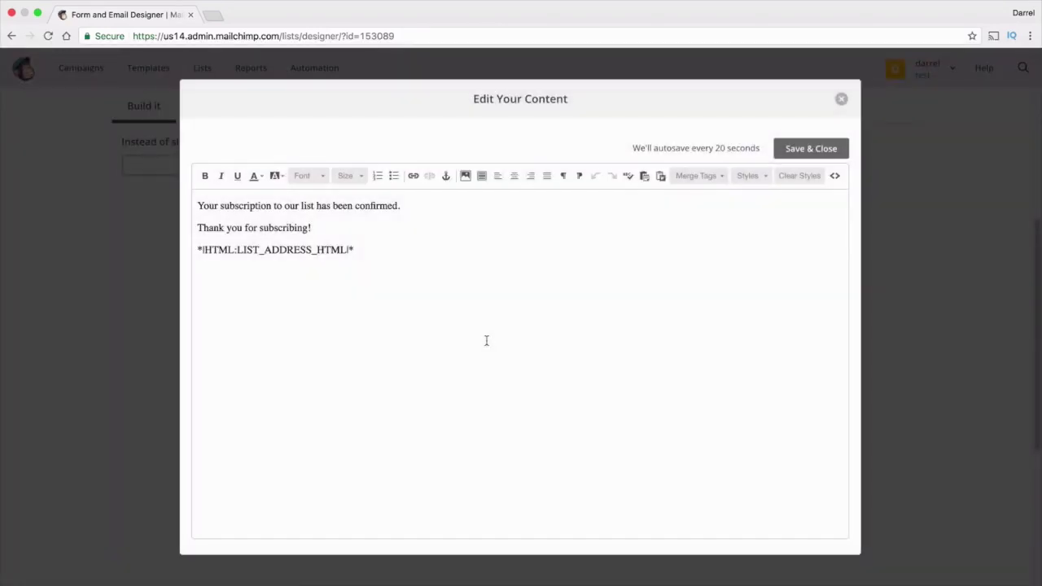
{"action": "left_click", "coordinate": [414, 205]}
{"action": "key", "text": "Return"}
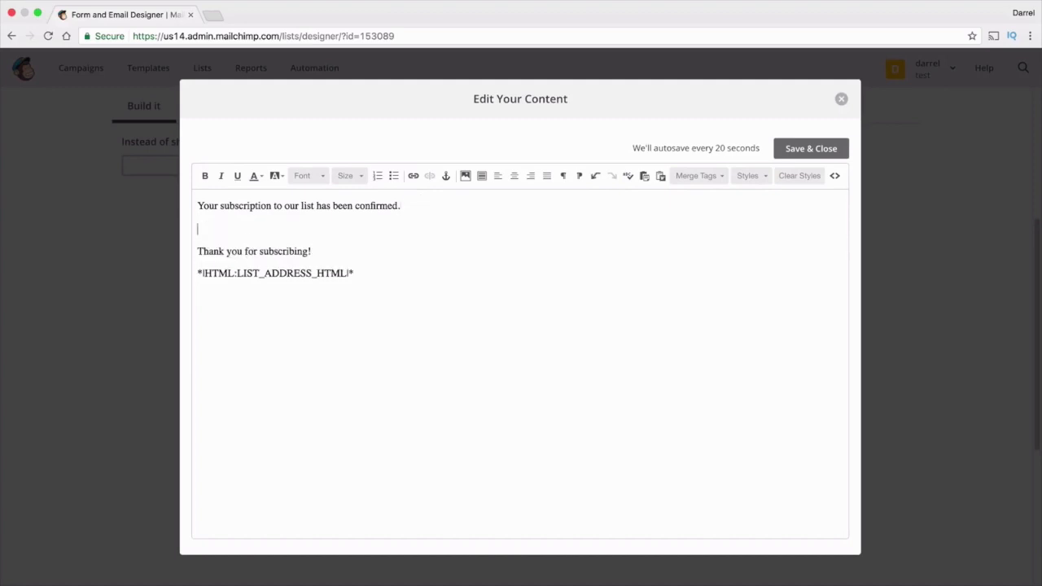
{"action": "type", "text": "Click here for yourt"}
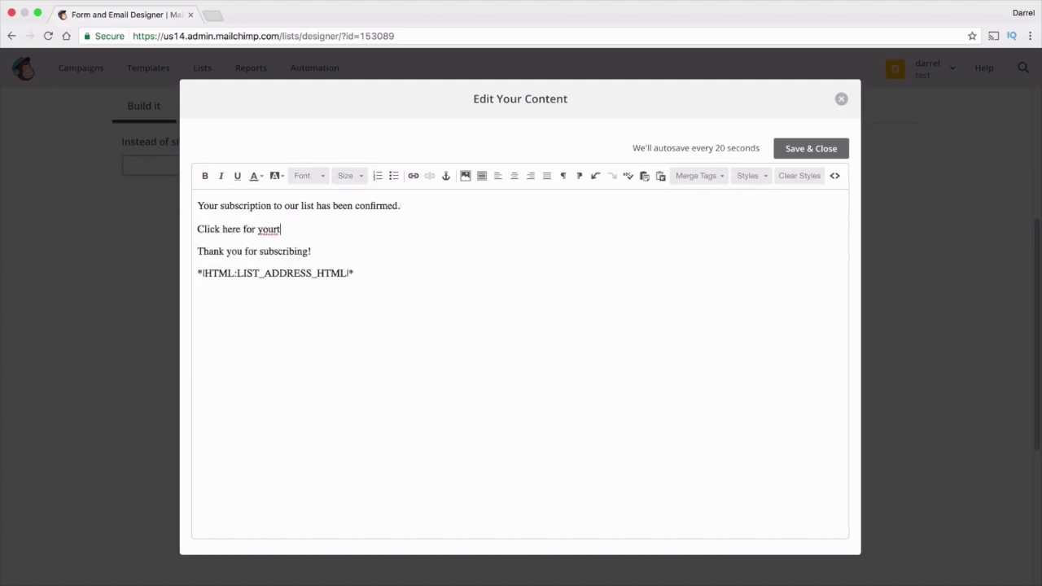
{"action": "key", "text": "BackSpace"}
{"action": "type", "text": "free ebook"}
{"action": "left_click", "coordinate": [213, 15]}
Go to Google Drive and open the Getting started PDF
{"action": "type", "text": "google drive"}
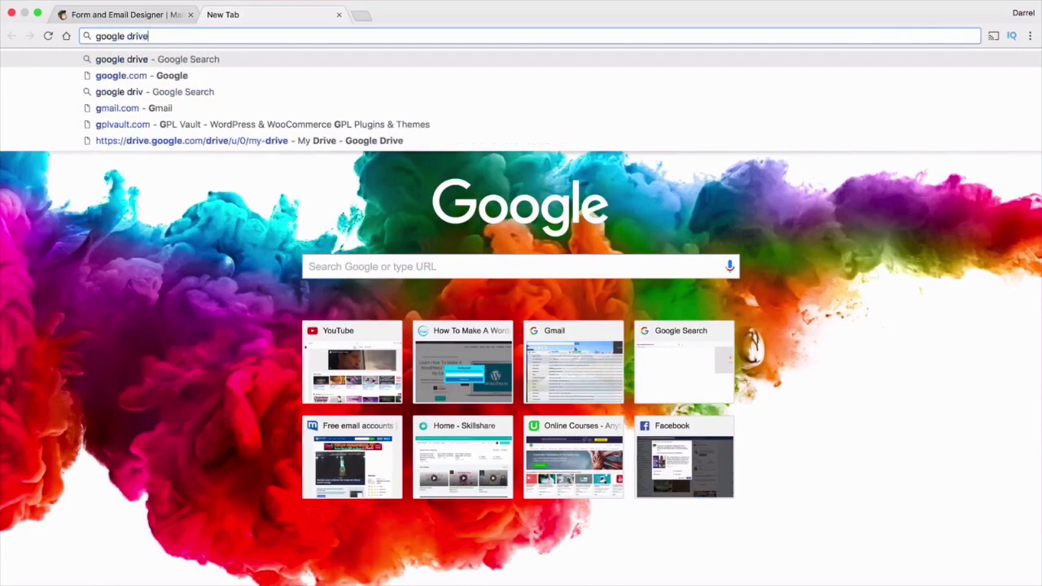
{"action": "key", "text": "Return"}
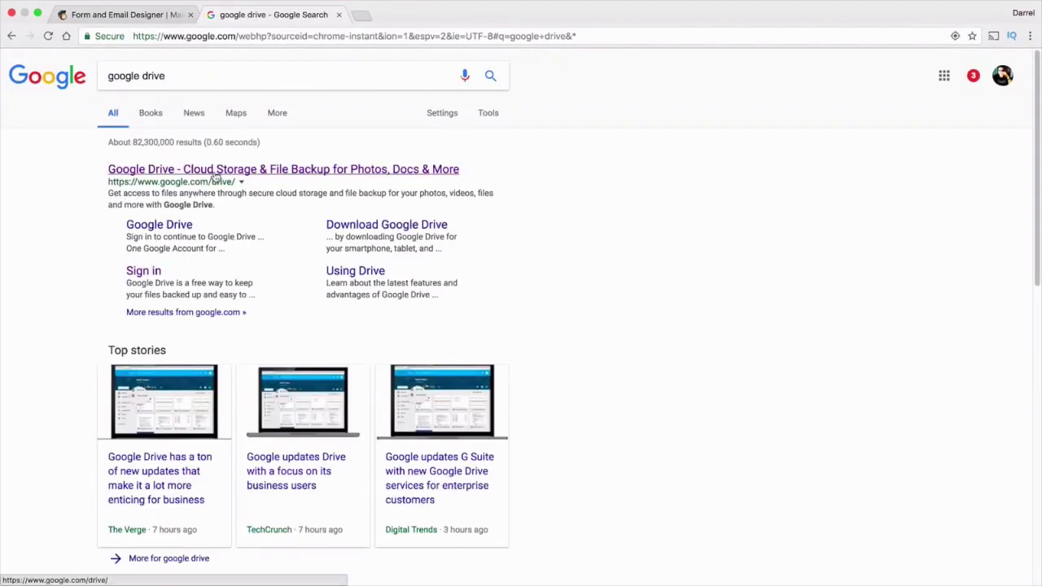
{"action": "left_click", "coordinate": [215, 173]}
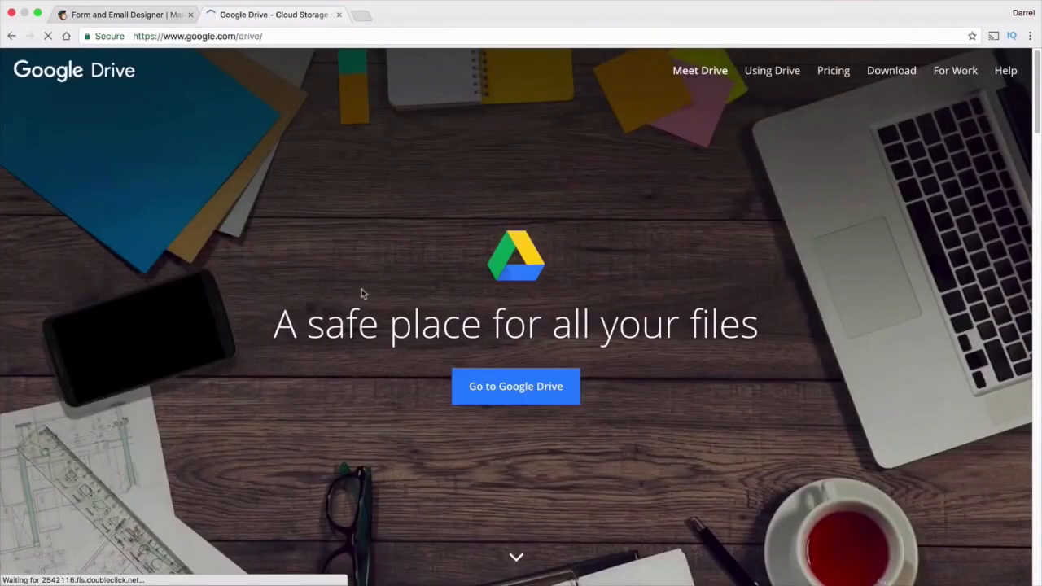
{"action": "left_click", "coordinate": [488, 399]}
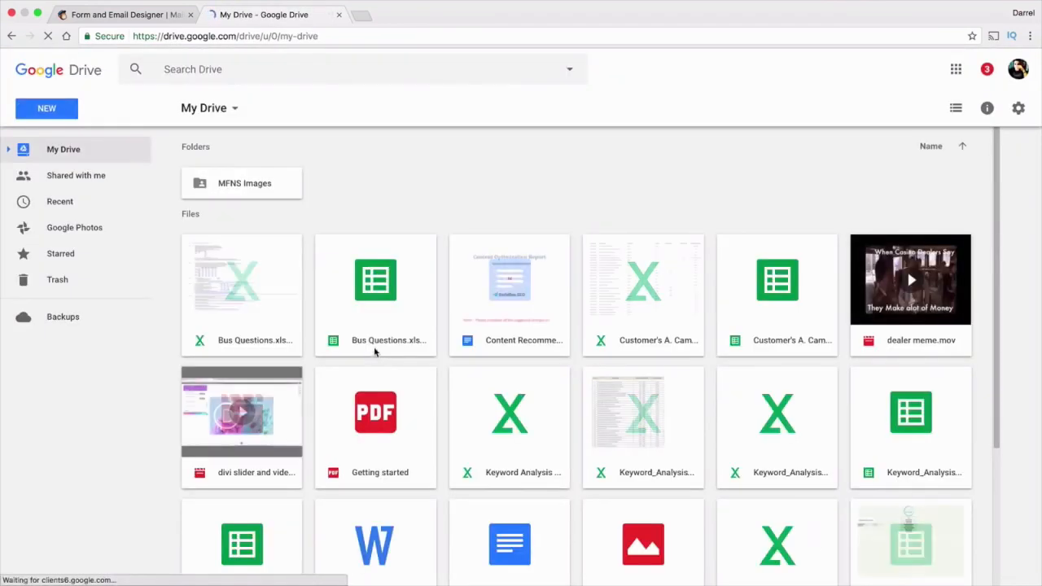
{"action": "scroll", "coordinate": [506, 380], "scroll_direction": "down", "scroll_amount": 1}
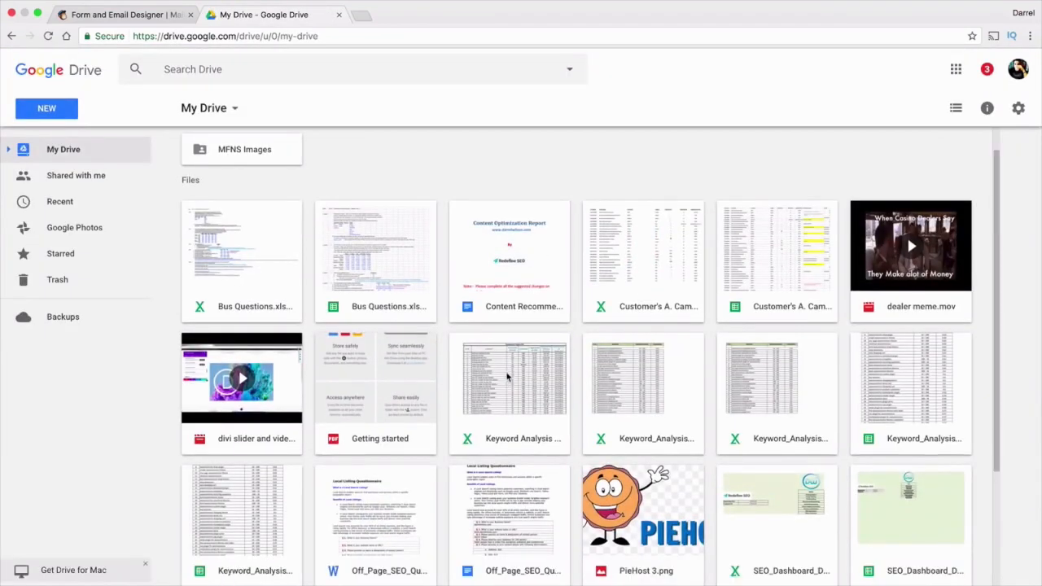
{"action": "left_click", "coordinate": [383, 437]}
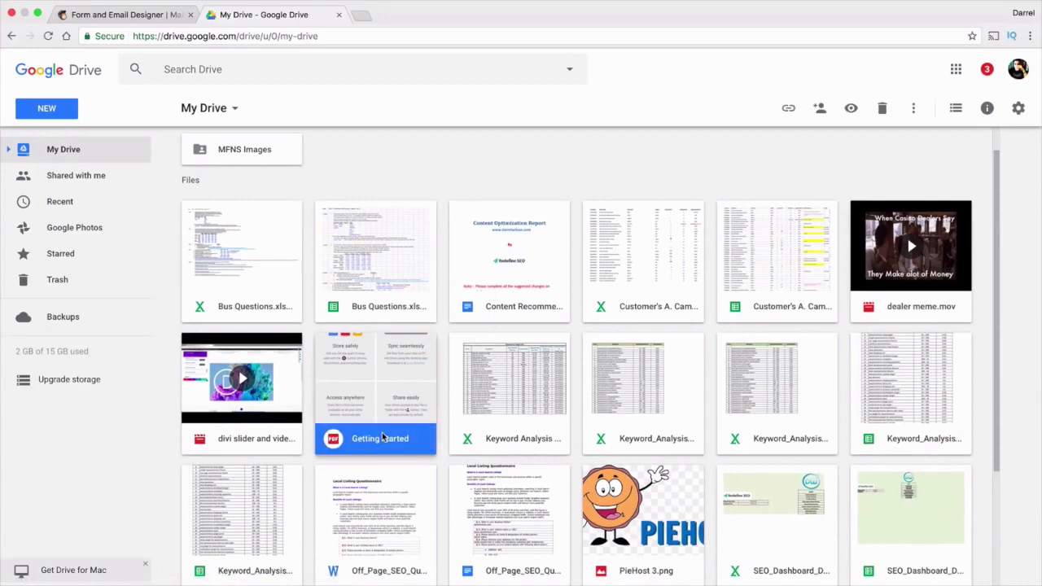
{"action": "double_click", "coordinate": [385, 439]}
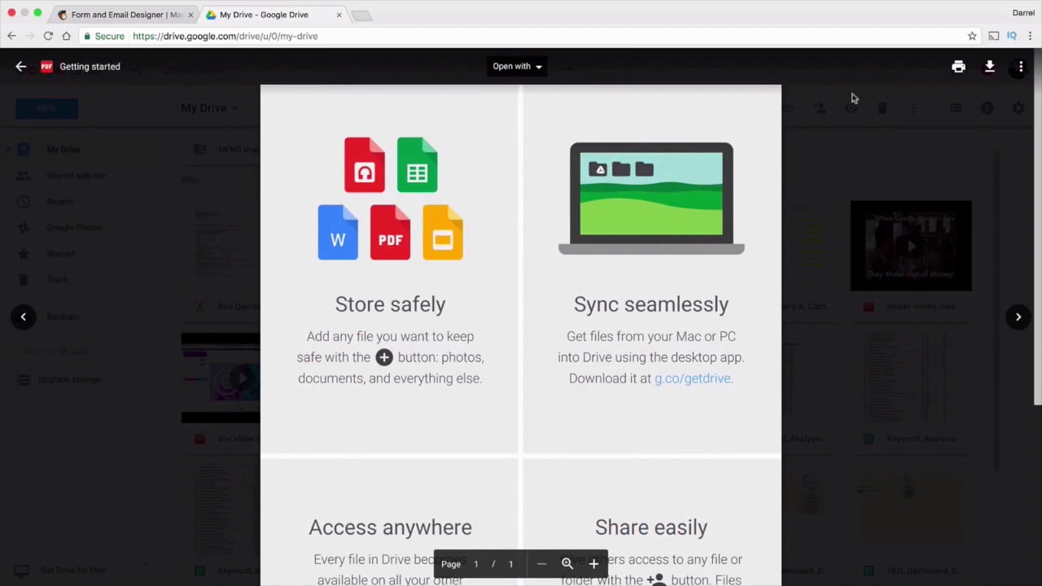
Share the PDF with anyone with the link and copy its shareable link
{"action": "left_click", "coordinate": [1020, 67]}
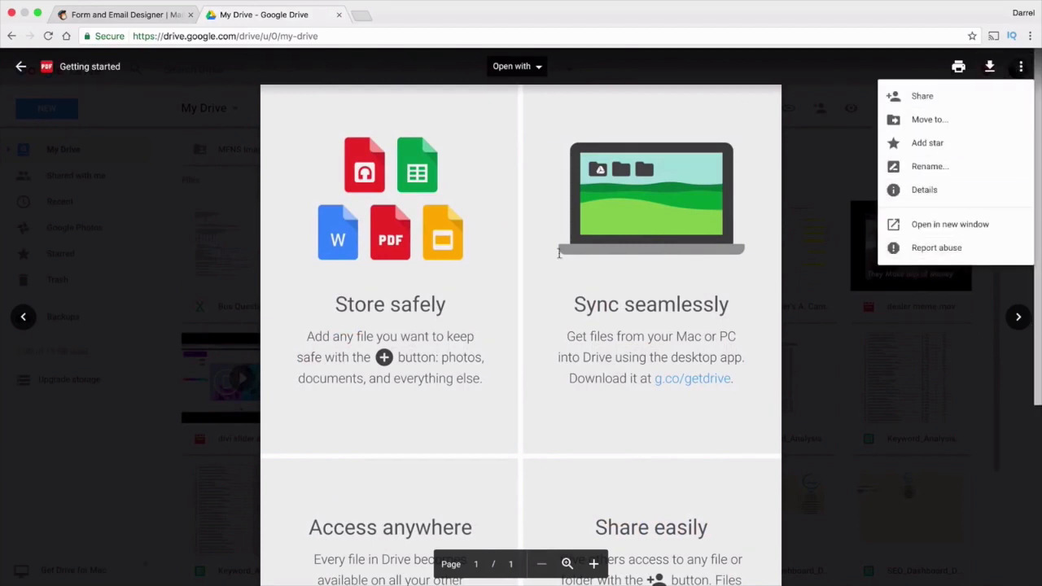
{"action": "left_click", "coordinate": [898, 96]}
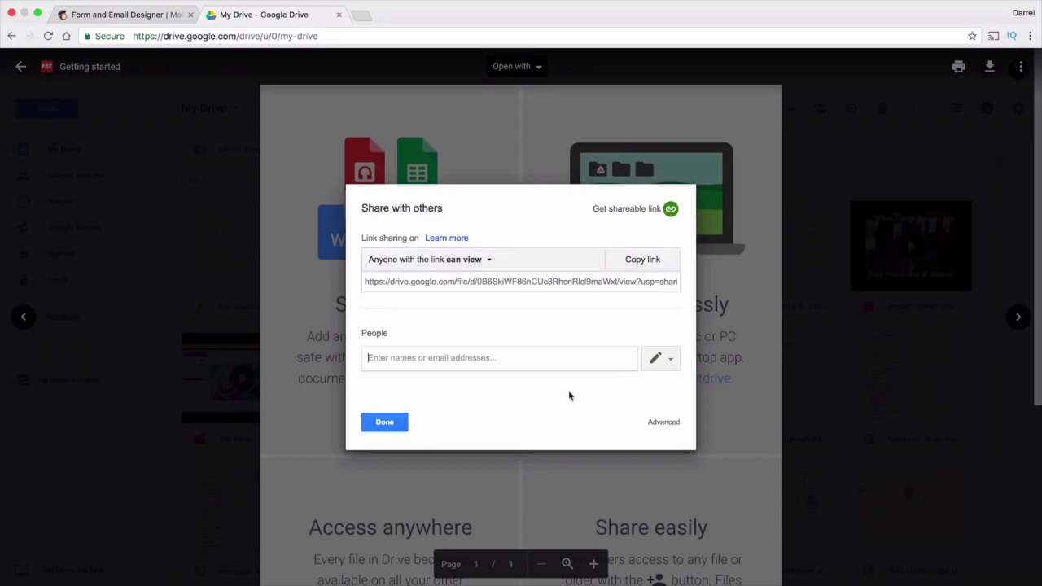
{"action": "left_click", "coordinate": [659, 426]}
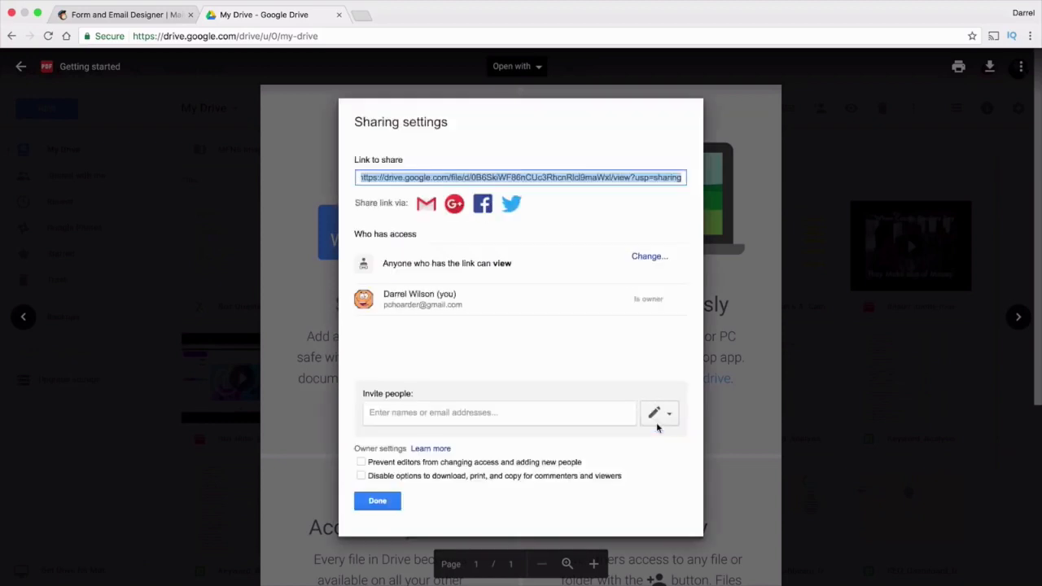
{"action": "left_click_drag", "start_coordinate": [388, 265], "coordinate": [561, 271]}
{"action": "left_click", "coordinate": [638, 259]}
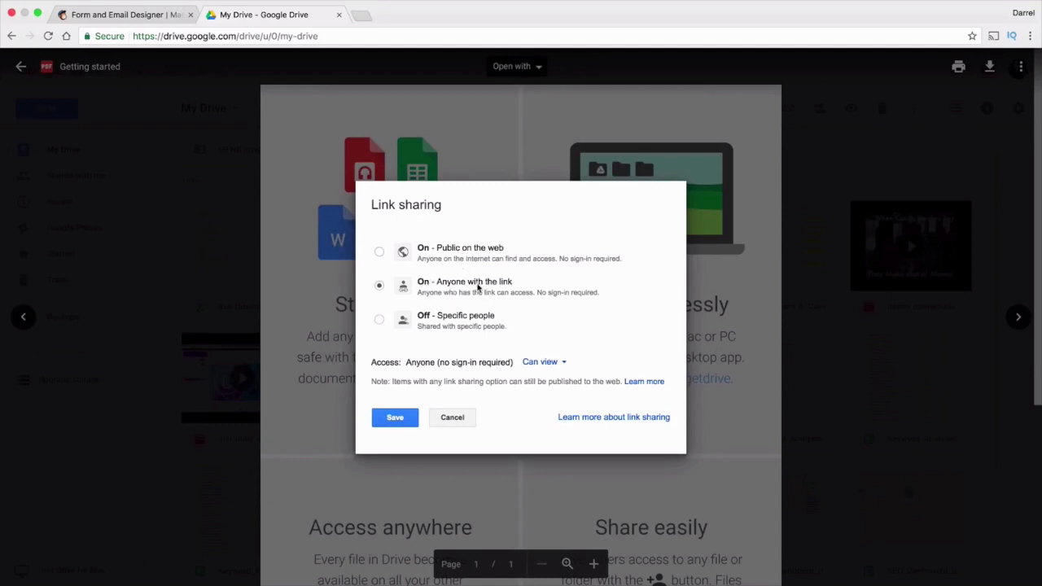
{"action": "left_click", "coordinate": [395, 418]}
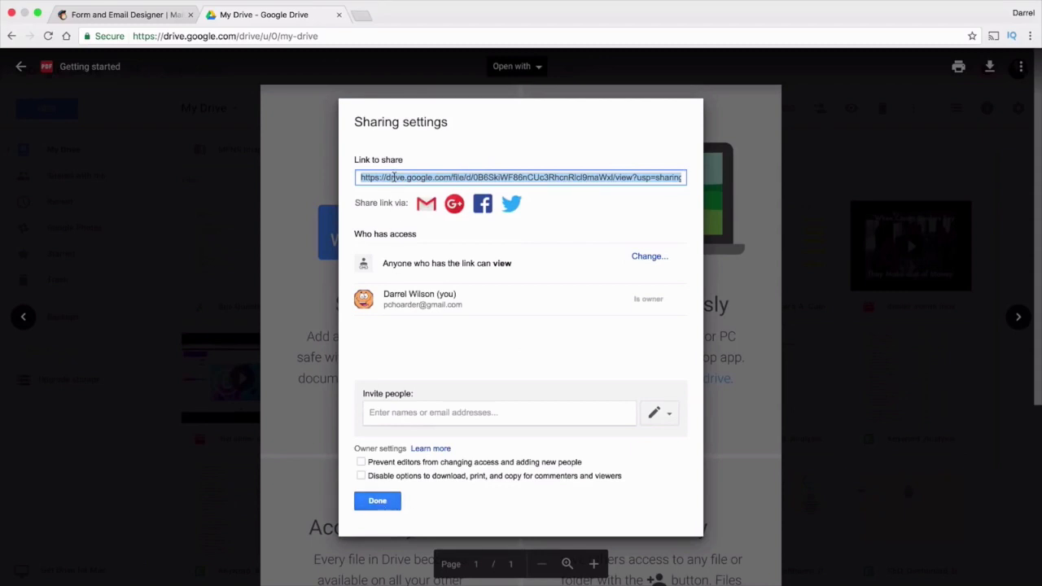
{"action": "right_click", "coordinate": [394, 177]}
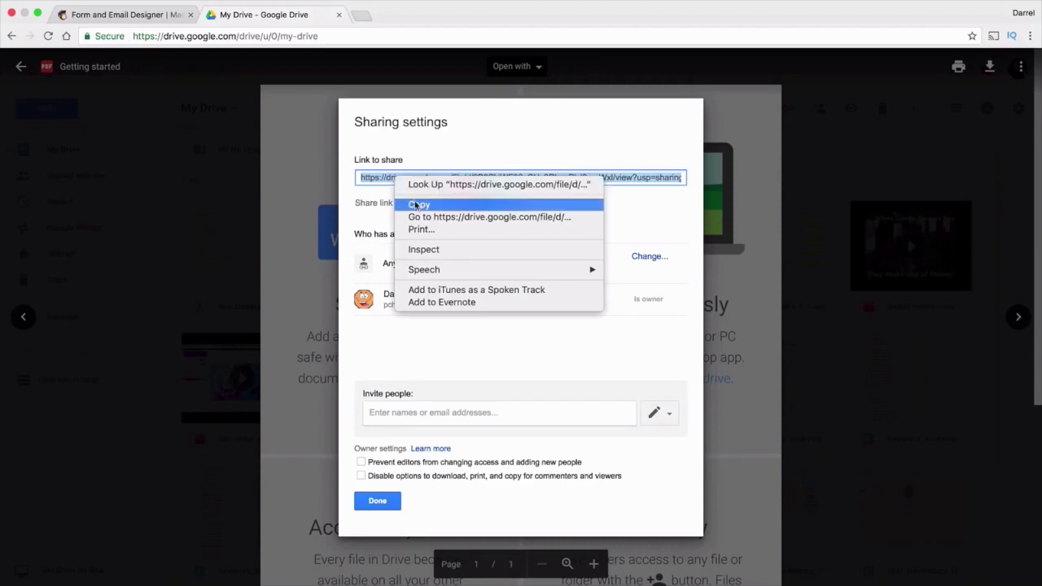
{"action": "left_click", "coordinate": [417, 204]}
{"action": "left_click", "coordinate": [377, 501]}
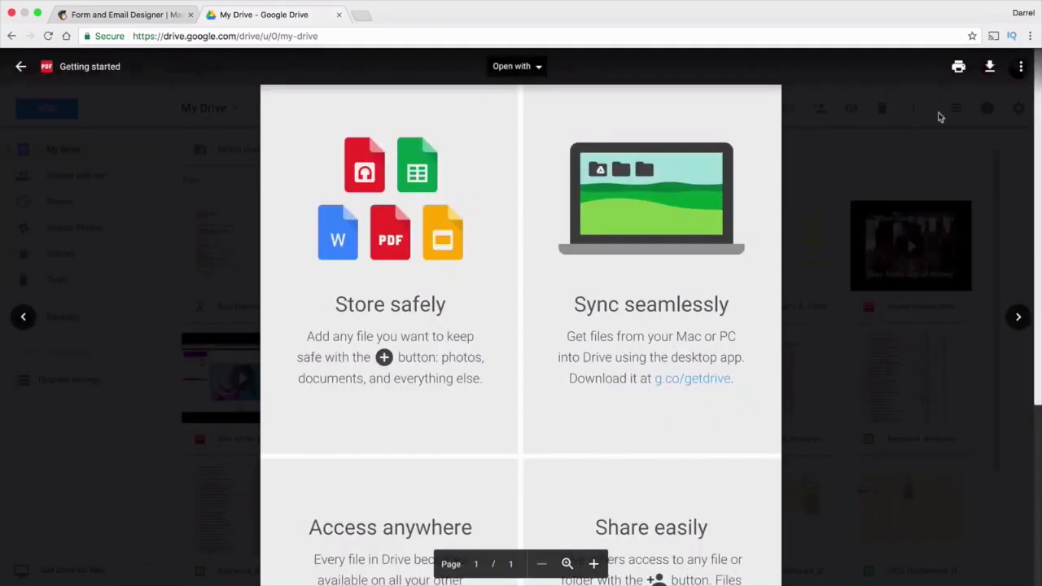
{"action": "left_click", "coordinate": [867, 293]}
Link the free ebook line on the thank-you page to the copied Drive URL as a web address
{"action": "left_click", "coordinate": [151, 14]}
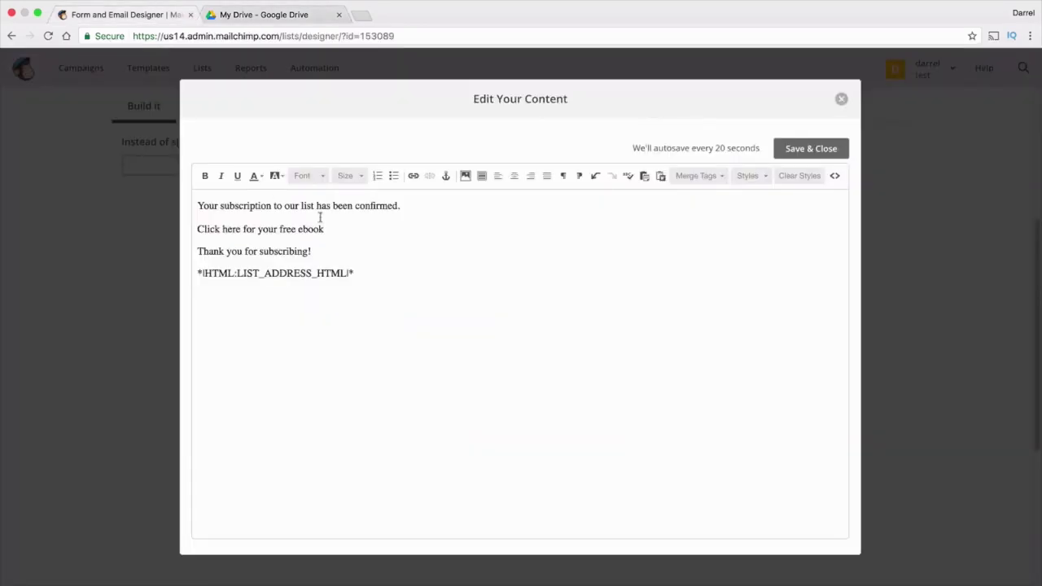
{"action": "left_click_drag", "start_coordinate": [333, 229], "coordinate": [192, 229]}
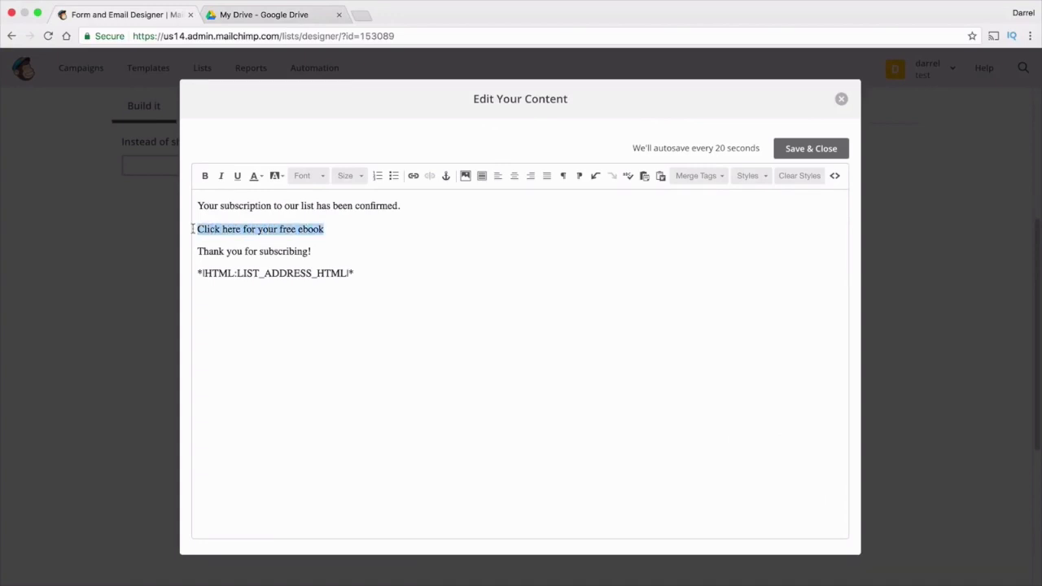
{"action": "left_click", "coordinate": [414, 177]}
{"action": "right_click", "coordinate": [416, 343]}
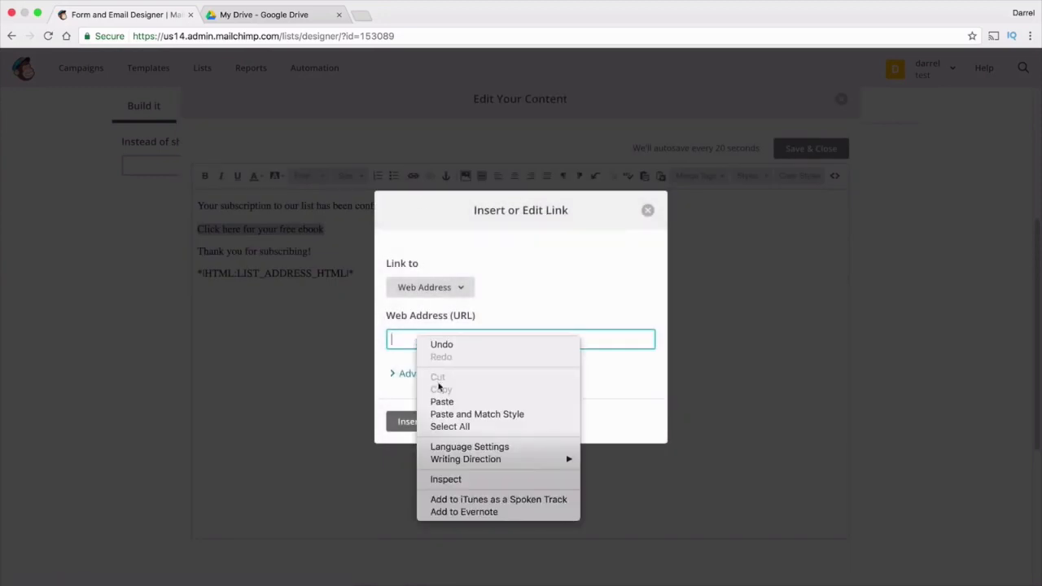
{"action": "left_click", "coordinate": [445, 403]}
{"action": "left_click", "coordinate": [447, 291]}
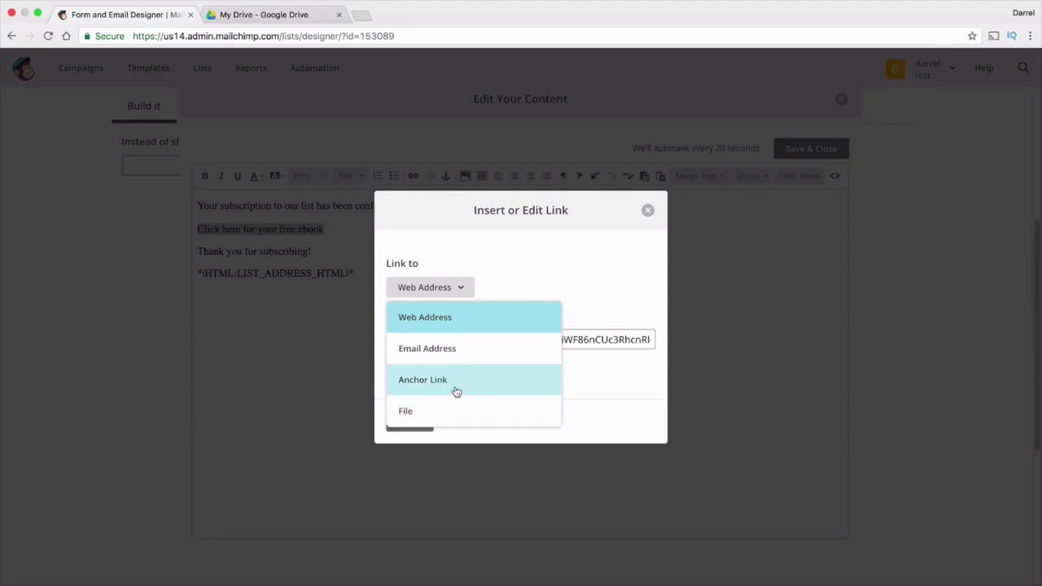
{"action": "left_click", "coordinate": [454, 325]}
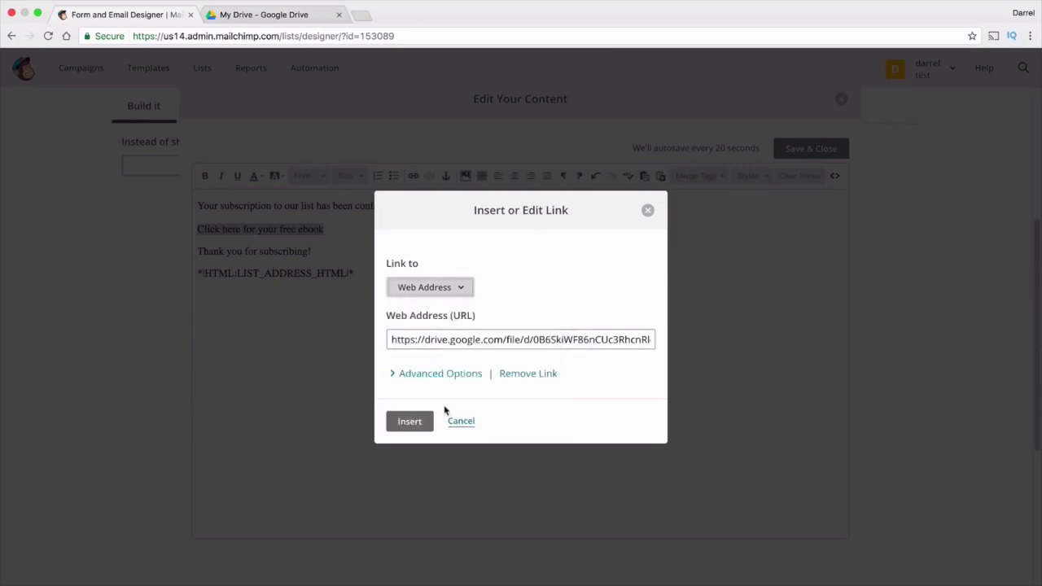
{"action": "left_click", "coordinate": [415, 423]}
{"action": "left_click", "coordinate": [362, 228]}
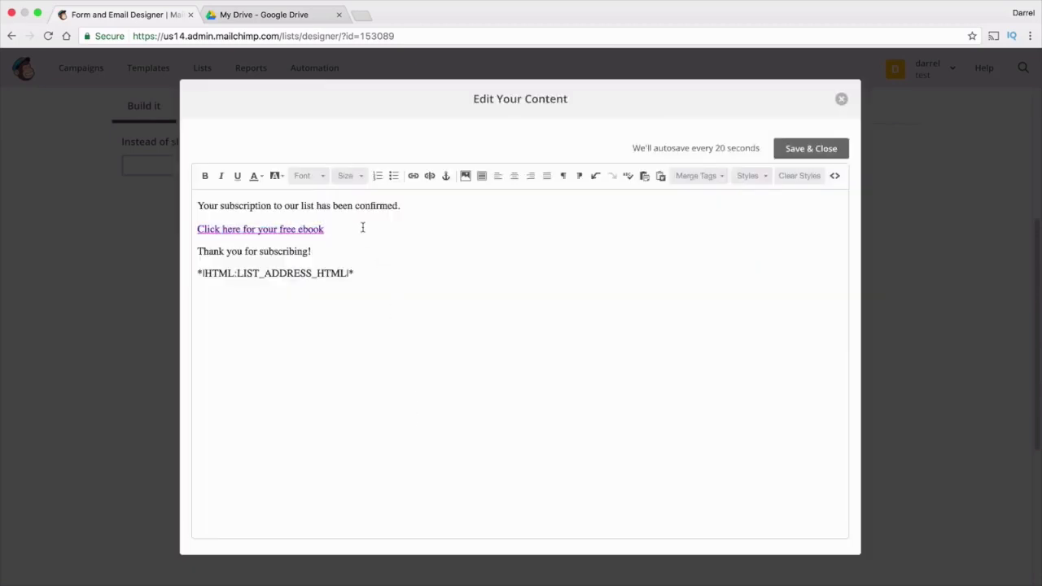
Add a new line 'Click here for 10% discount coupon' below the ebook link
{"action": "key", "text": "Return"}
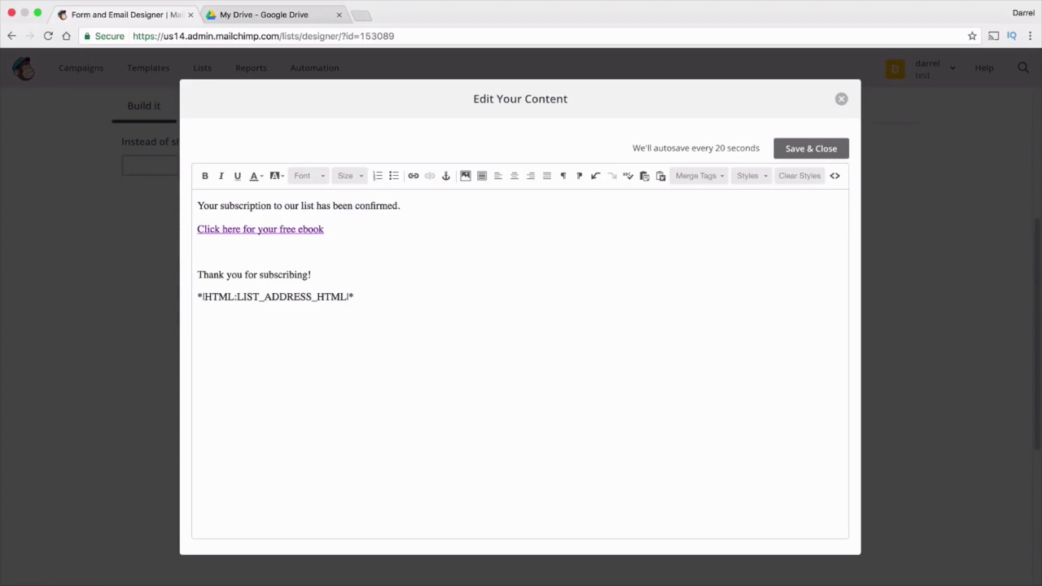
{"action": "type", "text": "Click hgere"}
{"action": "key", "text": "BackSpace"}
{"action": "type", "text": "ere for 10% discount coupon!"}
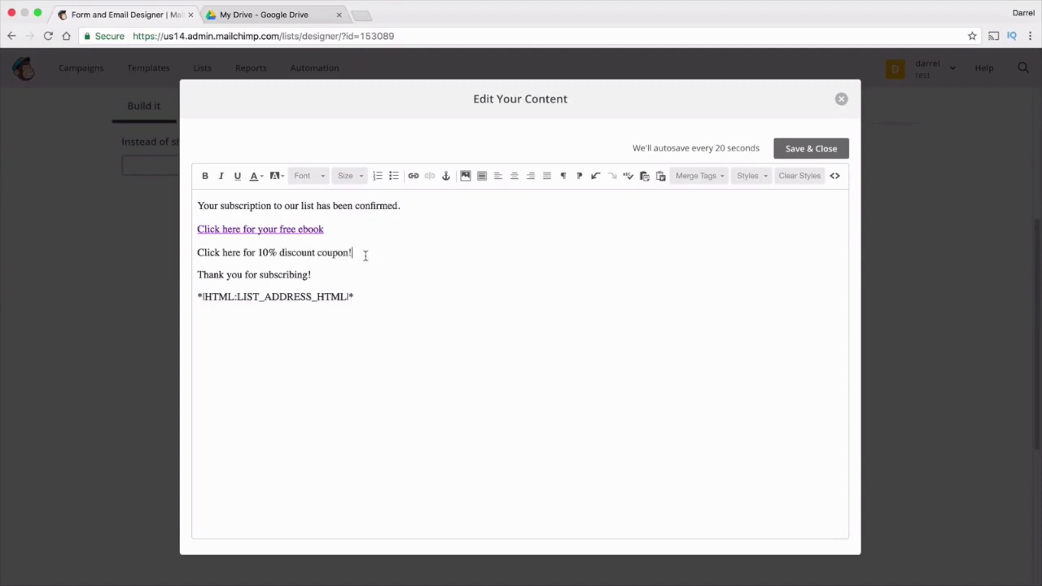
{"action": "left_click_drag", "start_coordinate": [354, 254], "coordinate": [191, 252]}
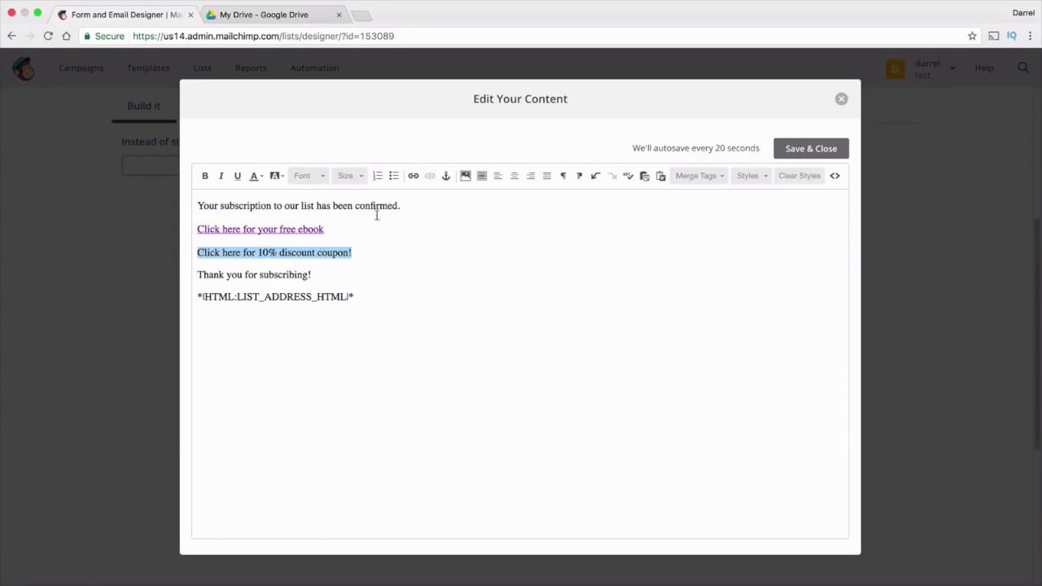
Link the 10% discount coupon line to the Batman-1 file and save the thank-you content
{"action": "left_click", "coordinate": [413, 176]}
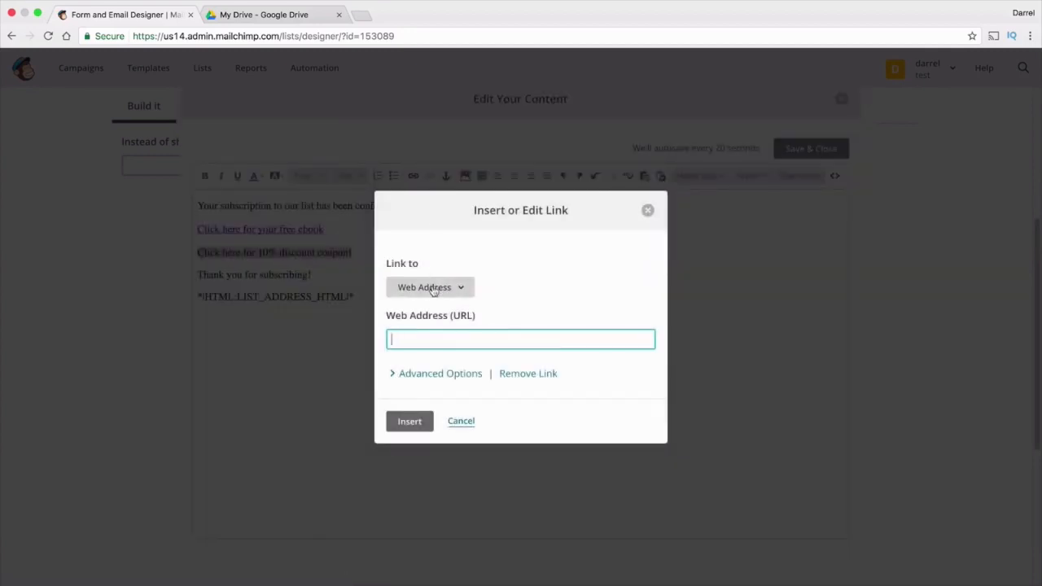
{"action": "left_click", "coordinate": [434, 288]}
{"action": "left_click", "coordinate": [434, 411]}
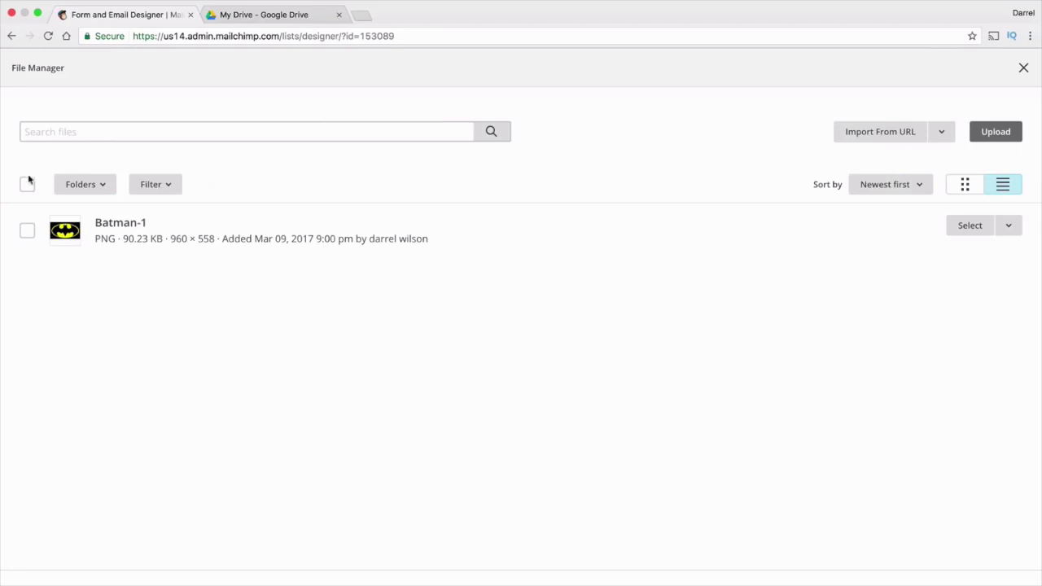
{"action": "left_click", "coordinate": [28, 231]}
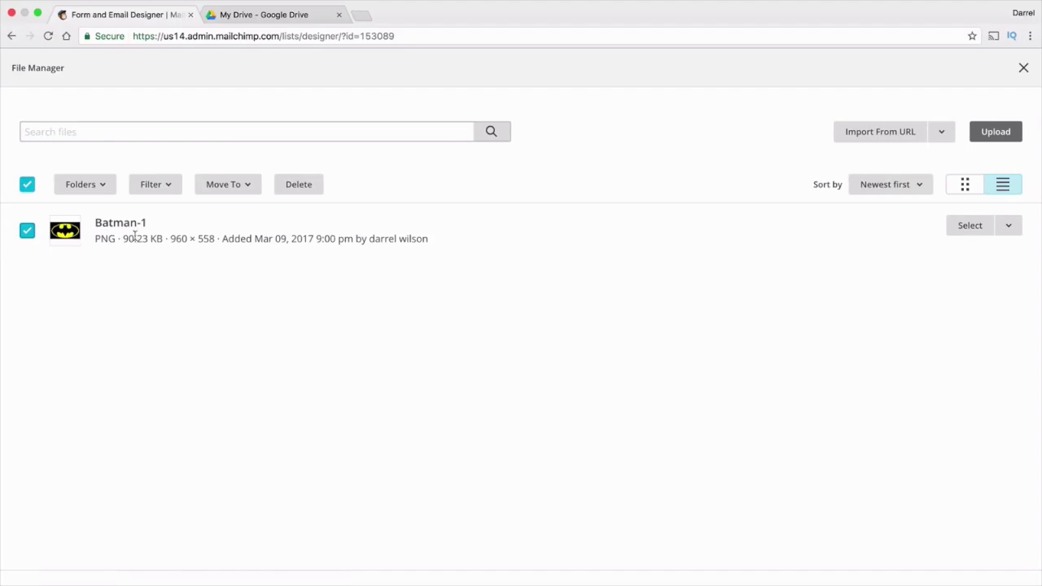
{"action": "left_click", "coordinate": [983, 140]}
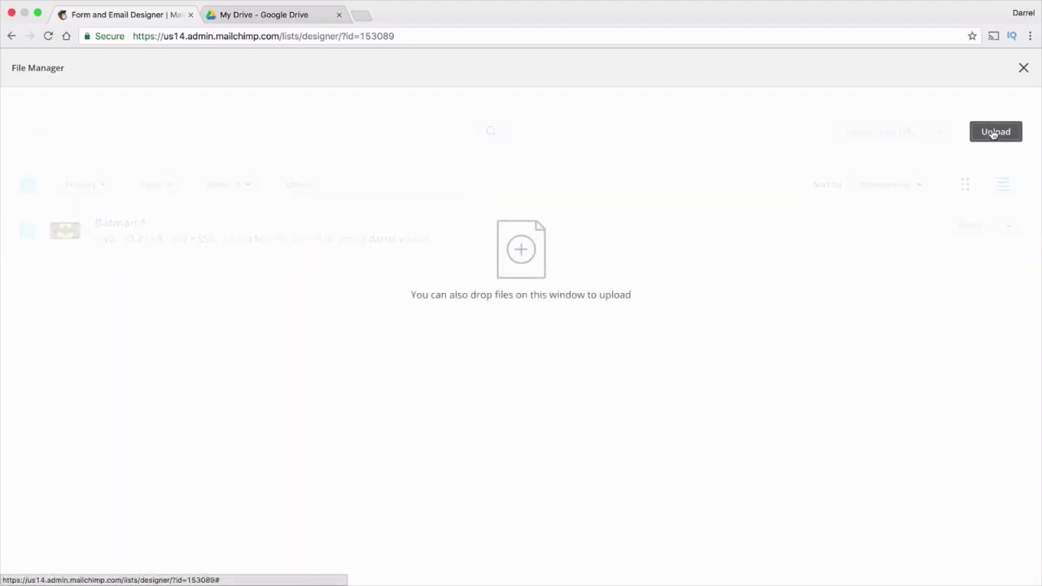
{"action": "left_click", "coordinate": [670, 275]}
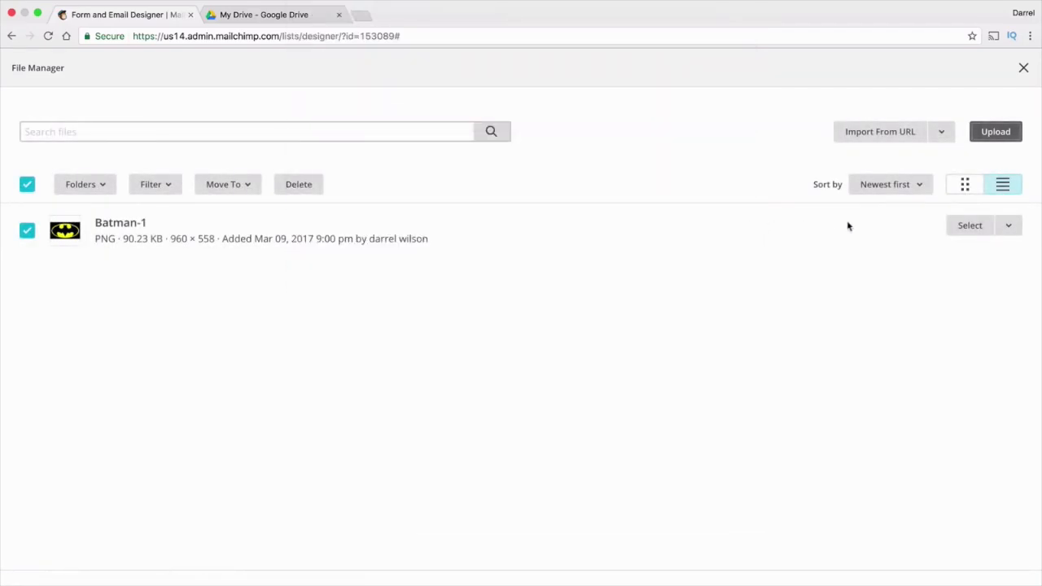
{"action": "left_click", "coordinate": [964, 227]}
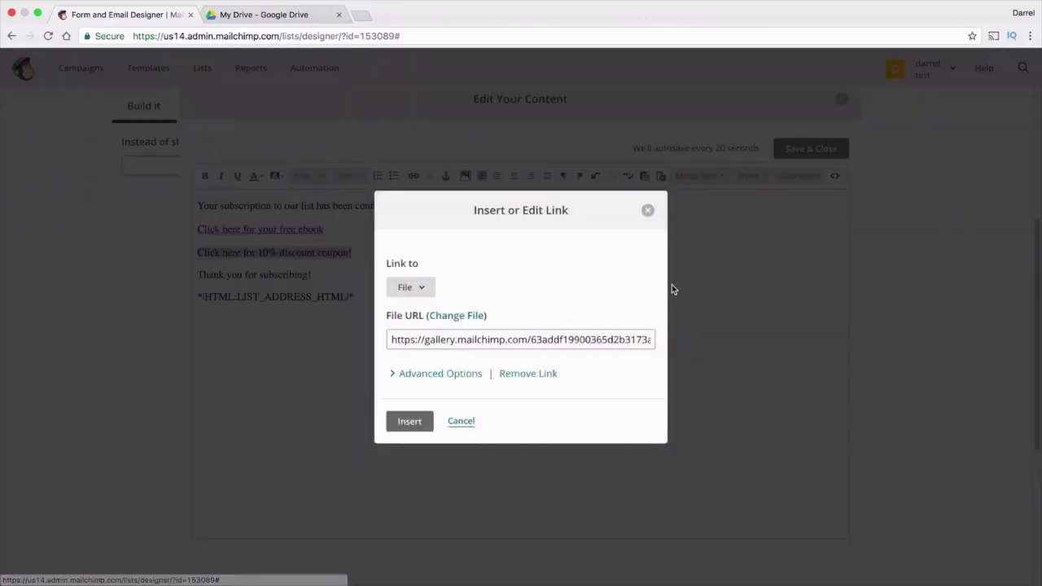
{"action": "left_click", "coordinate": [410, 422]}
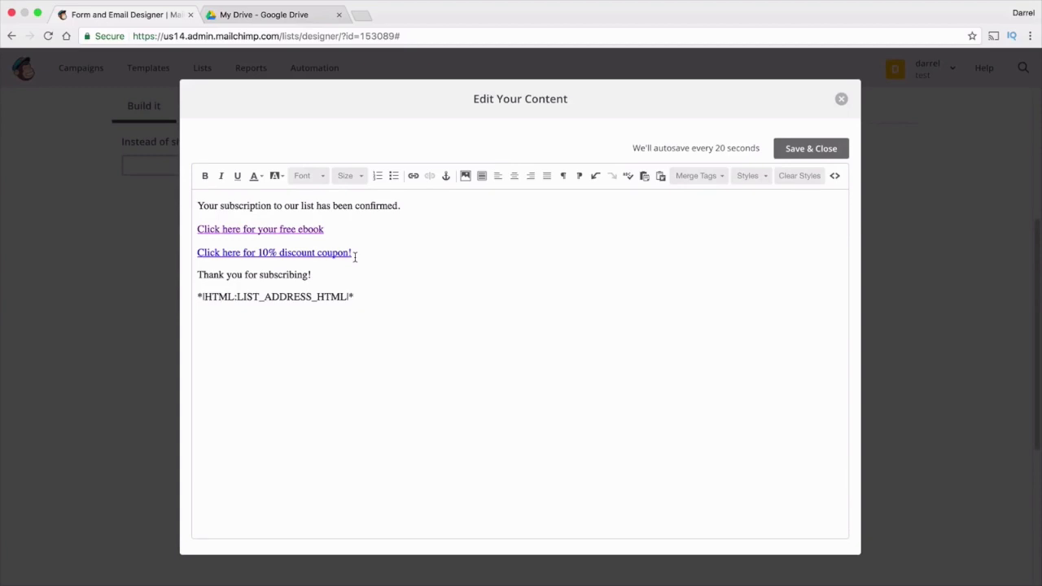
{"action": "left_click", "coordinate": [818, 156]}
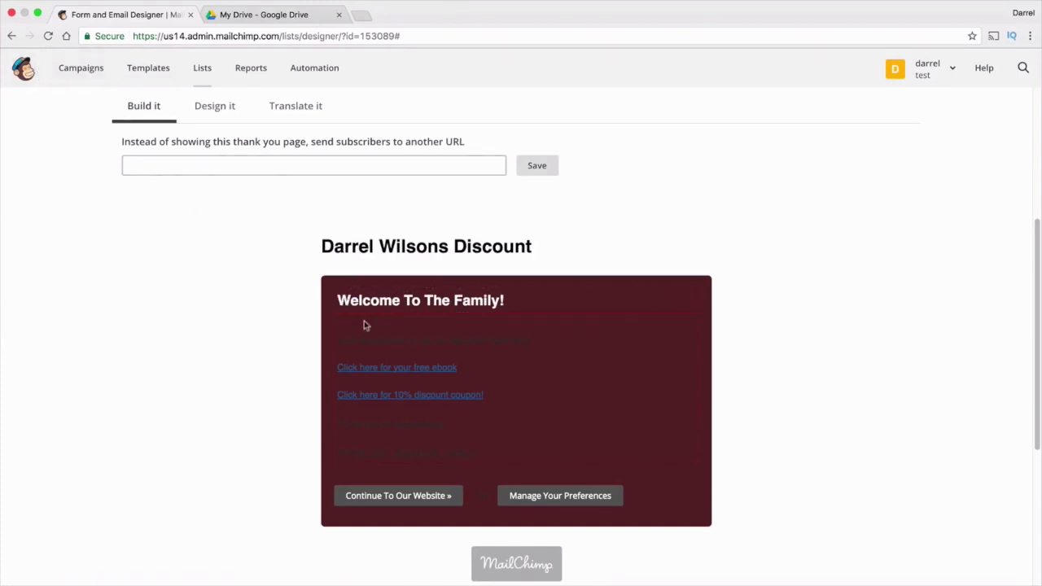
Scroll the form preview and open the thank-you text block in the content editor
{"action": "mouse_move", "coordinate": [395, 368]}
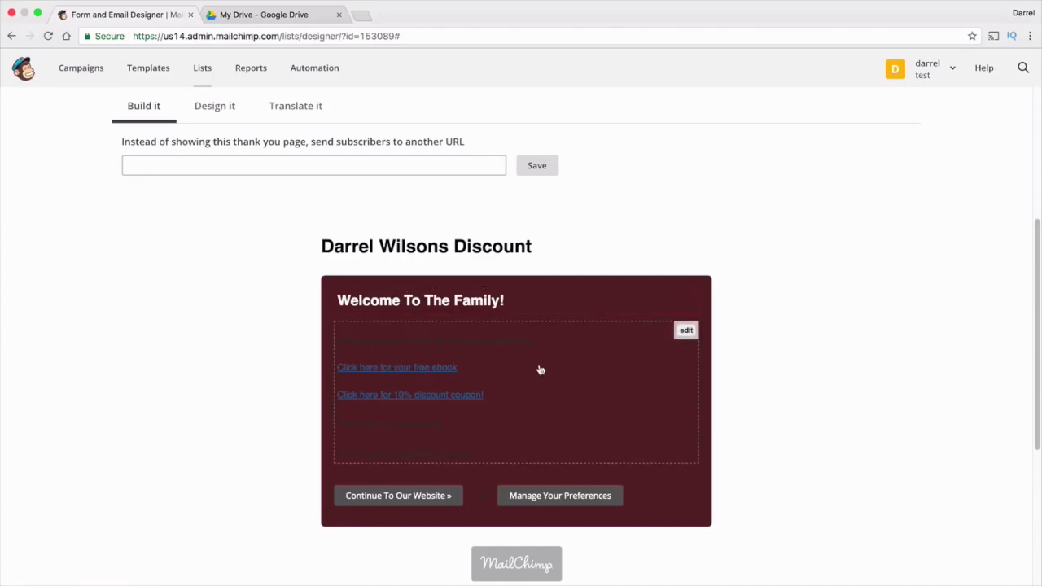
{"action": "scroll", "coordinate": [539, 377], "scroll_direction": "down", "scroll_amount": 1}
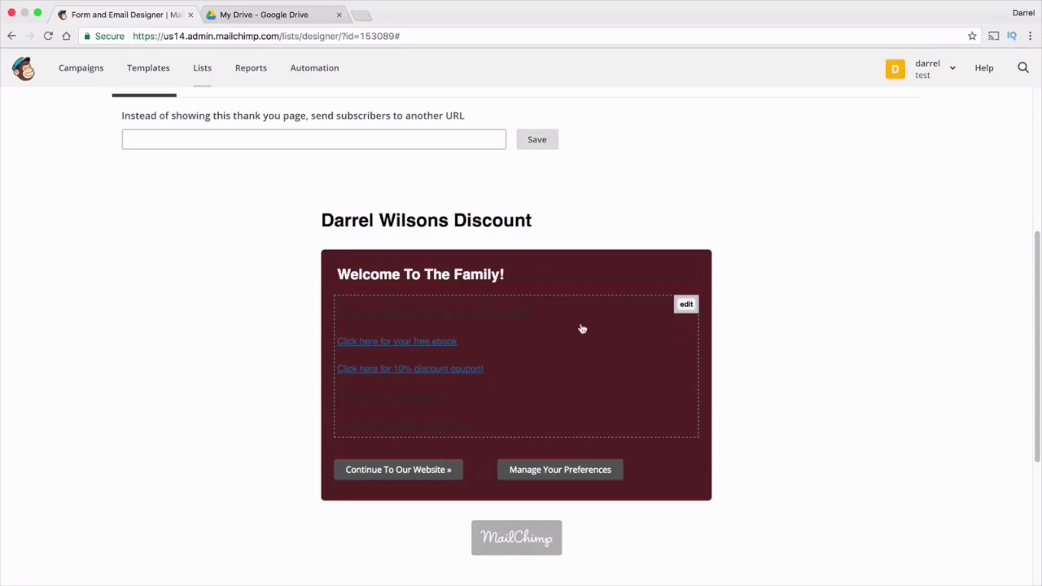
{"action": "left_click", "coordinate": [682, 306]}
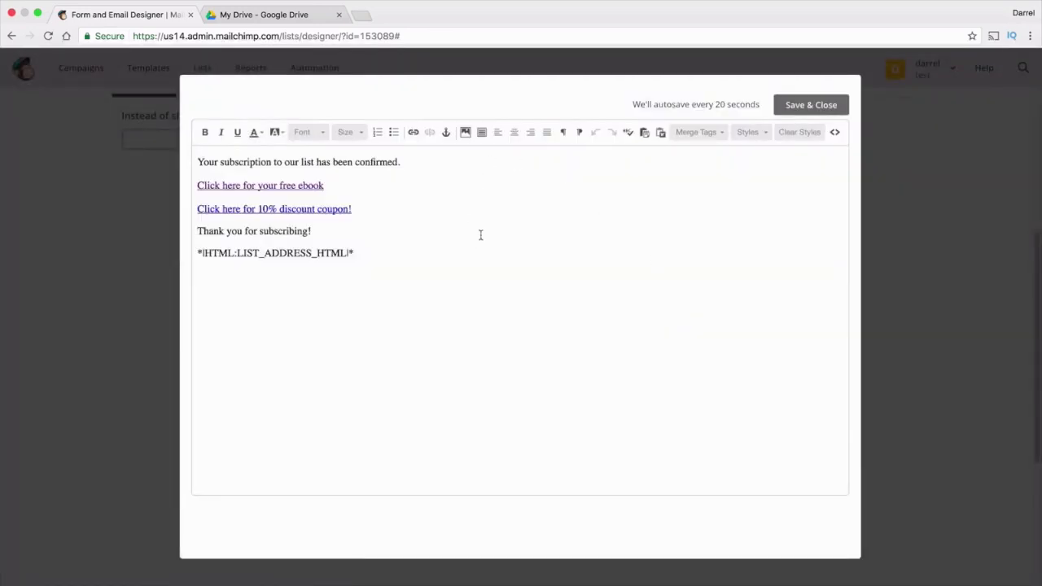
Below the coupon link, upload and insert the JPG photo resized to 250 pixels wide
{"action": "key", "text": "Return"}
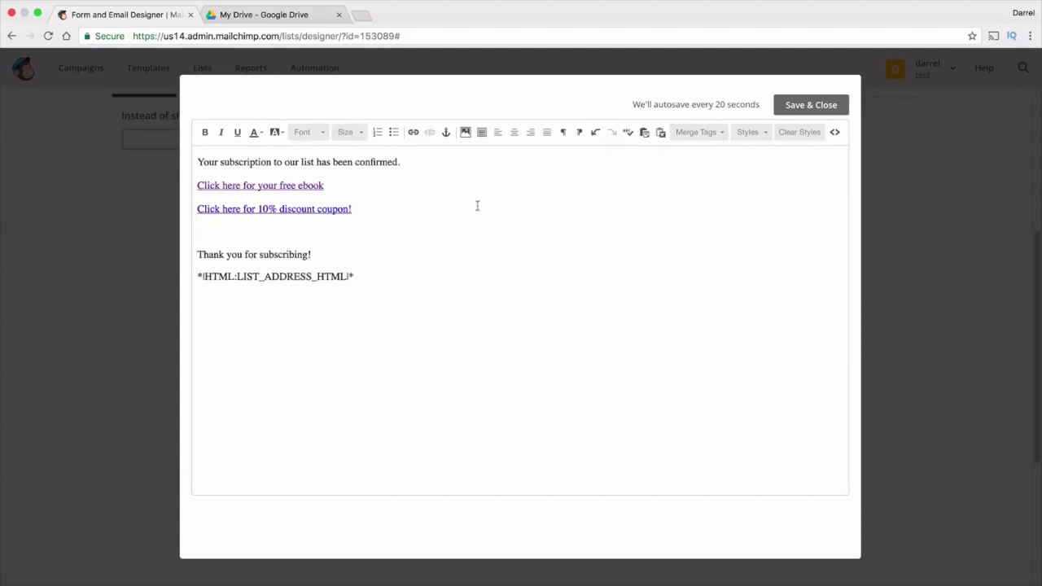
{"action": "left_click", "coordinate": [465, 135]}
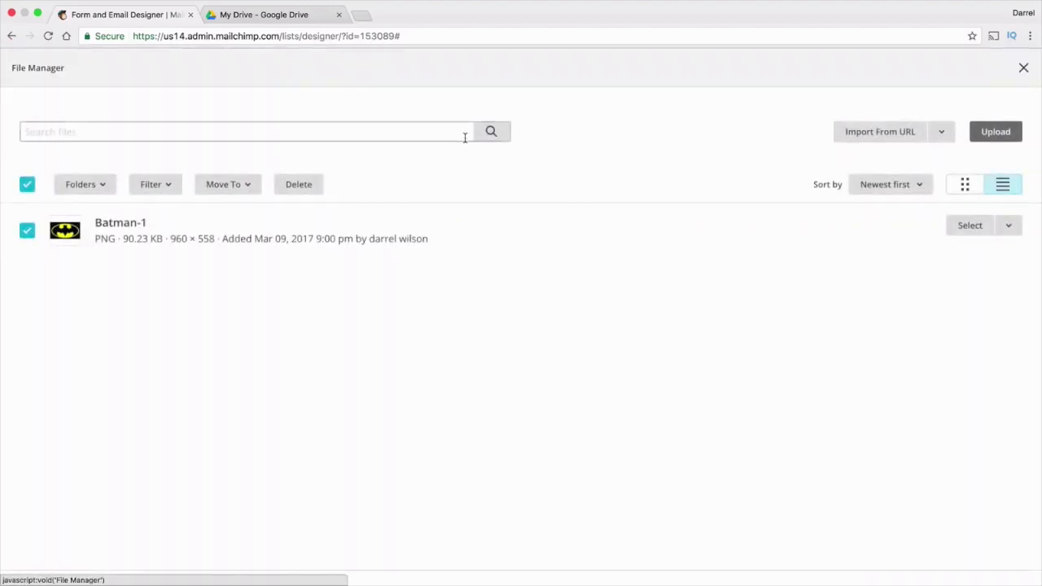
{"action": "left_click", "coordinate": [993, 134]}
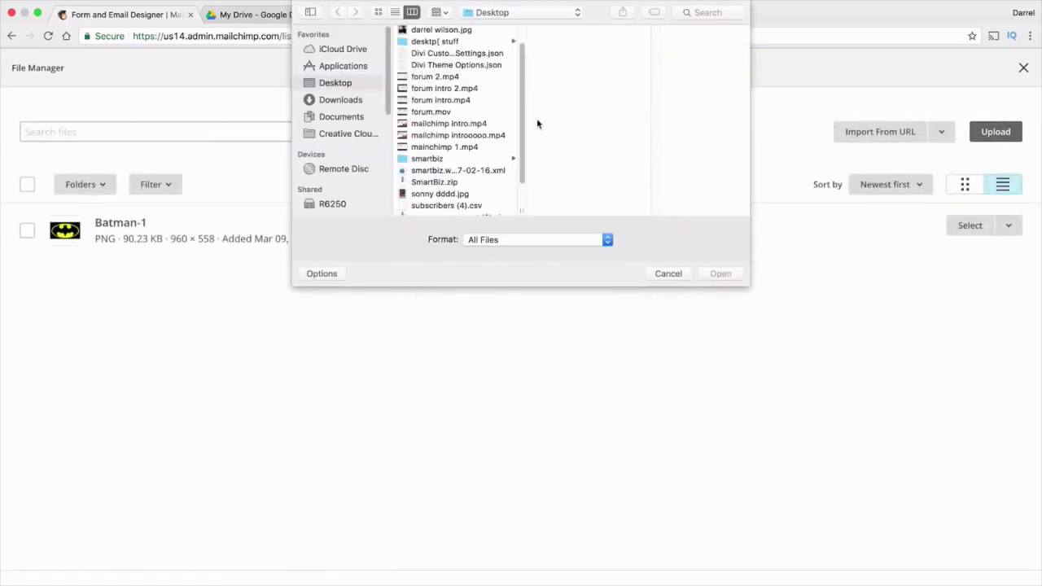
{"action": "left_click", "coordinate": [447, 32]}
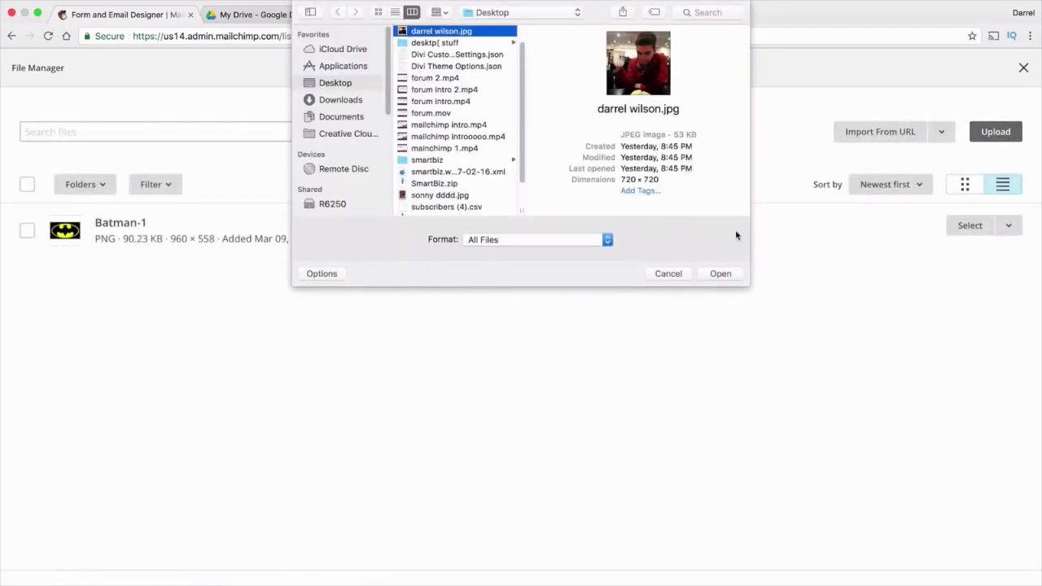
{"action": "left_click", "coordinate": [719, 275]}
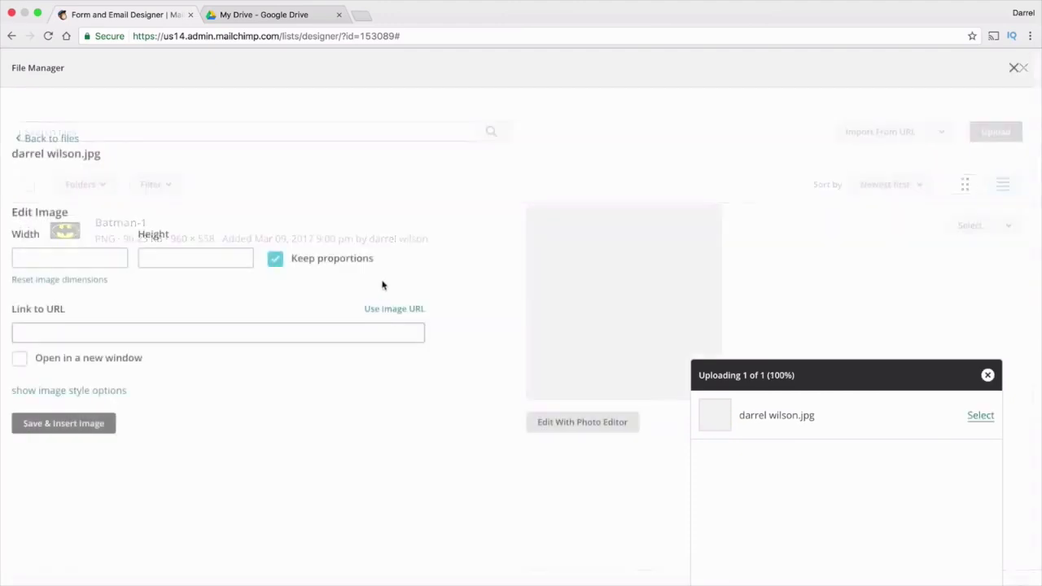
{"action": "double_click", "coordinate": [101, 258]}
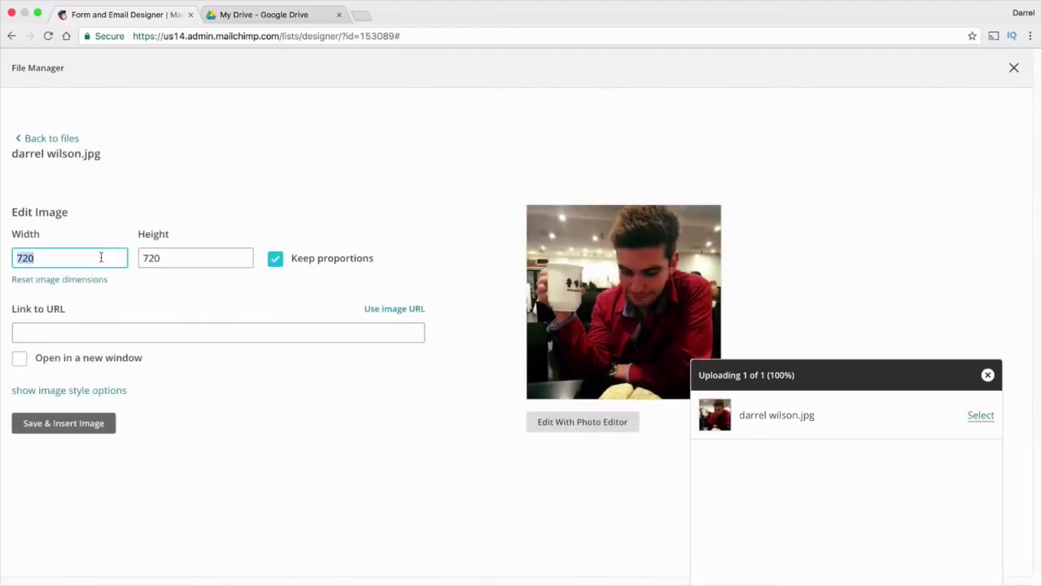
{"action": "type", "text": "250"}
{"action": "double_click", "coordinate": [181, 258]}
{"action": "left_click", "coordinate": [87, 432]}
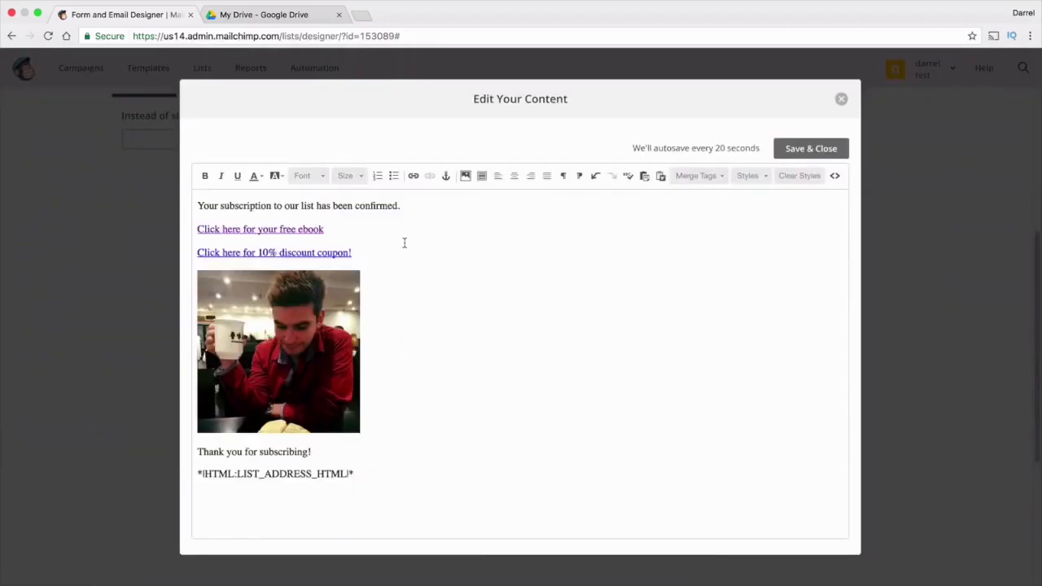
Save the thank-you content and check the preview's ebook link, coupon link and photo
{"action": "left_click_drag", "start_coordinate": [325, 230], "coordinate": [197, 228]}
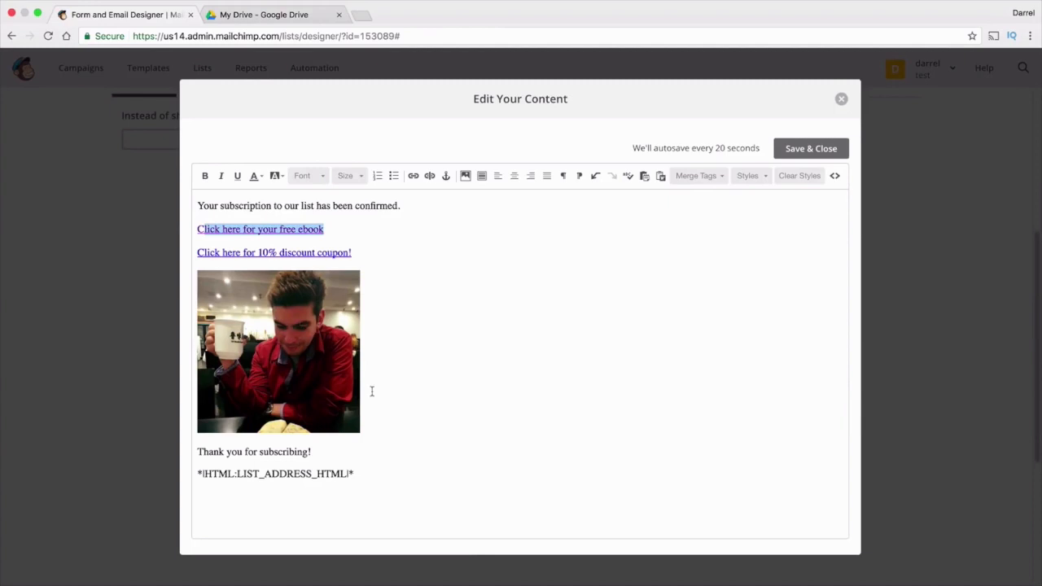
{"action": "left_click", "coordinate": [819, 151]}
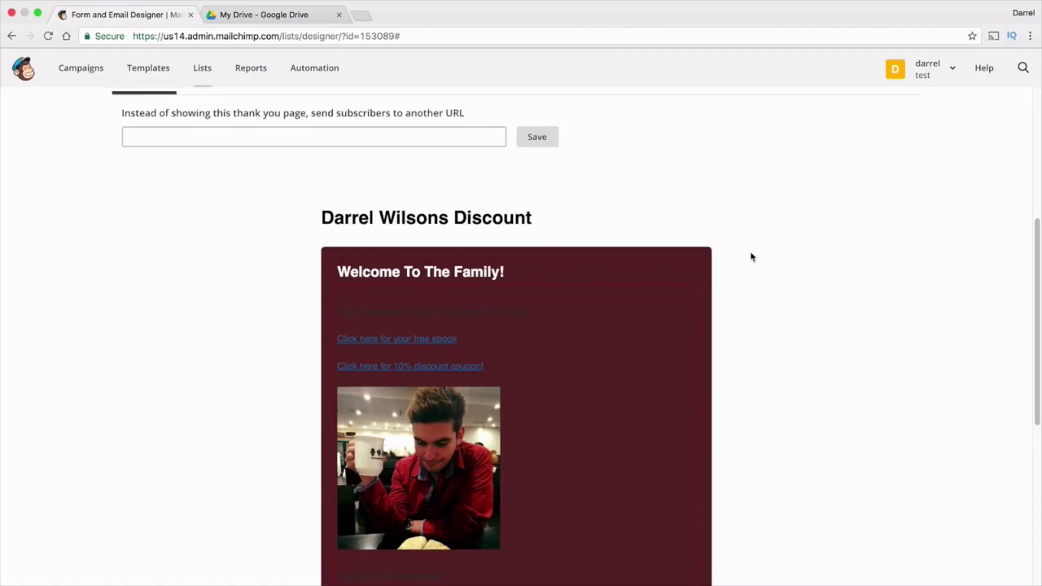
{"action": "scroll", "coordinate": [573, 322], "scroll_direction": "down", "scroll_amount": 3}
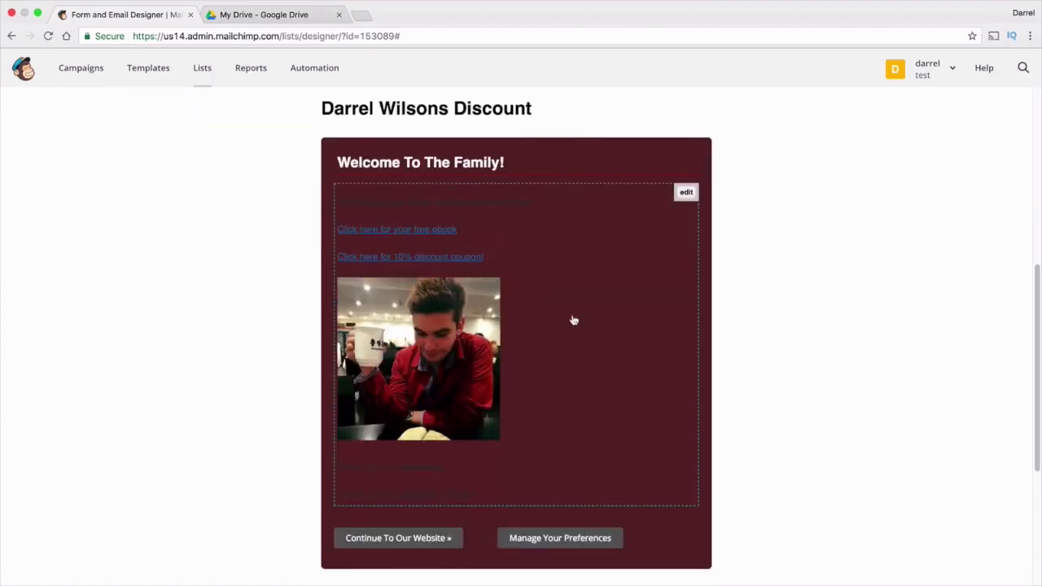
{"action": "scroll", "coordinate": [573, 320], "scroll_direction": "down", "scroll_amount": 2}
{"action": "scroll", "coordinate": [572, 316], "scroll_direction": "up", "scroll_amount": 7}
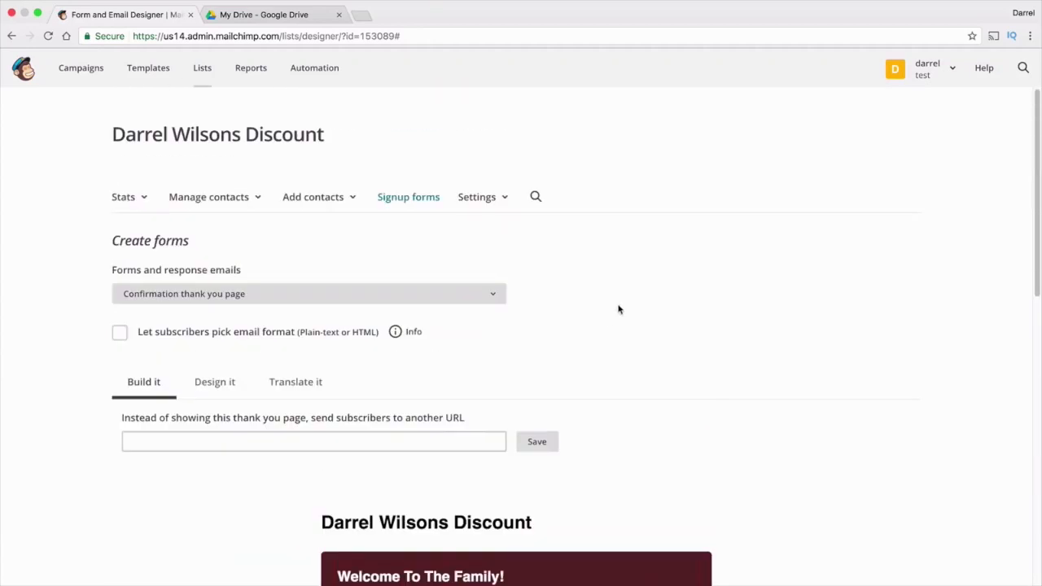
From the list settings, open the Google Analytics page for archive and list pages
{"action": "left_click", "coordinate": [376, 298]}
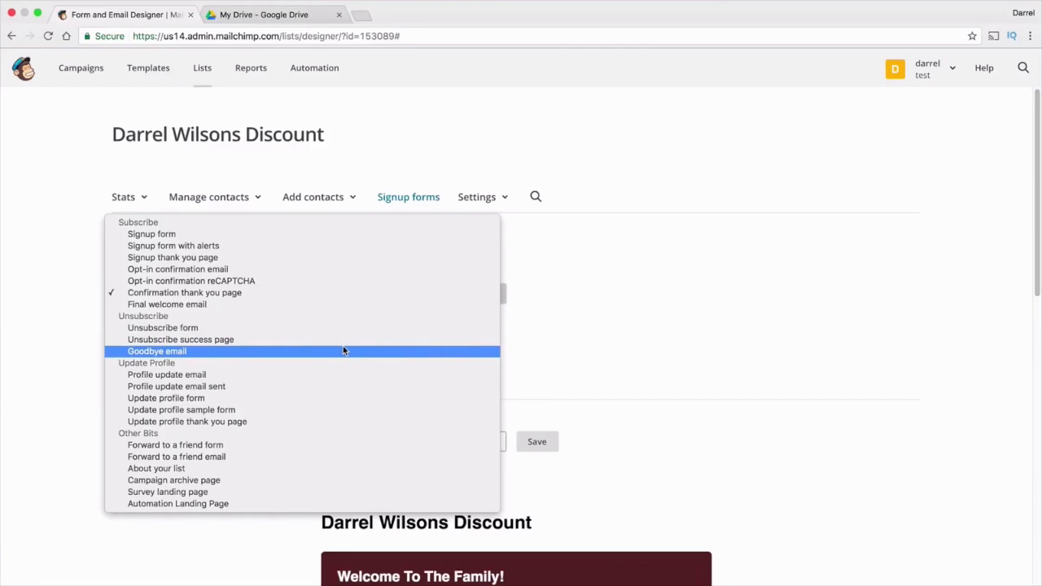
{"action": "left_click", "coordinate": [566, 328]}
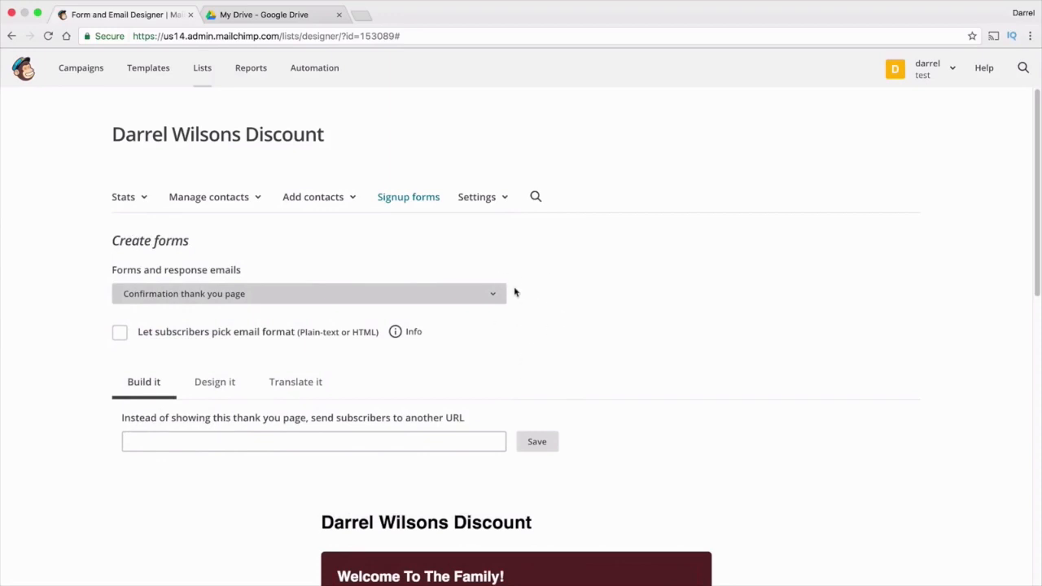
{"action": "left_click", "coordinate": [484, 201]}
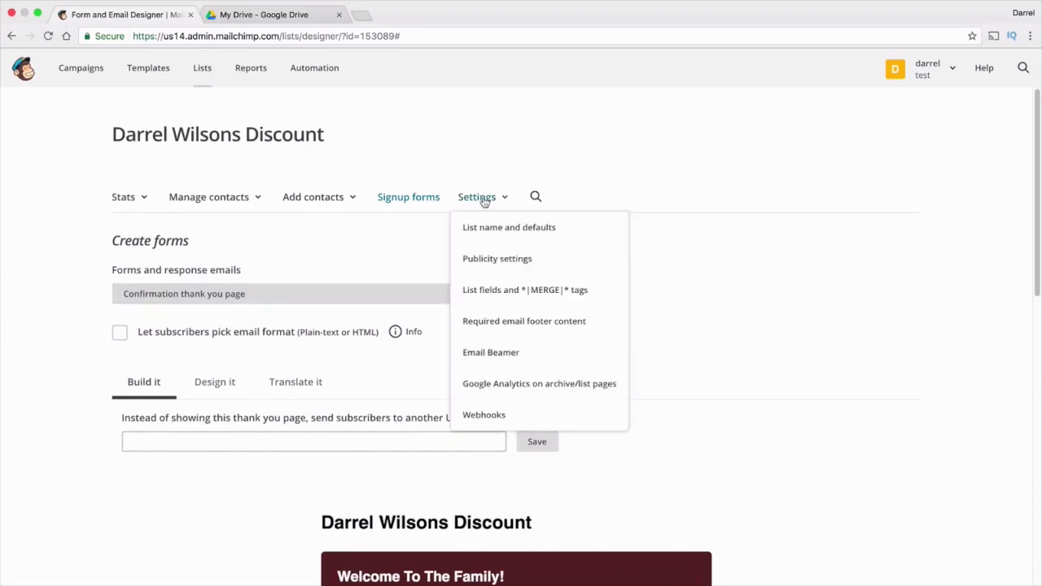
{"action": "left_click", "coordinate": [519, 389]}
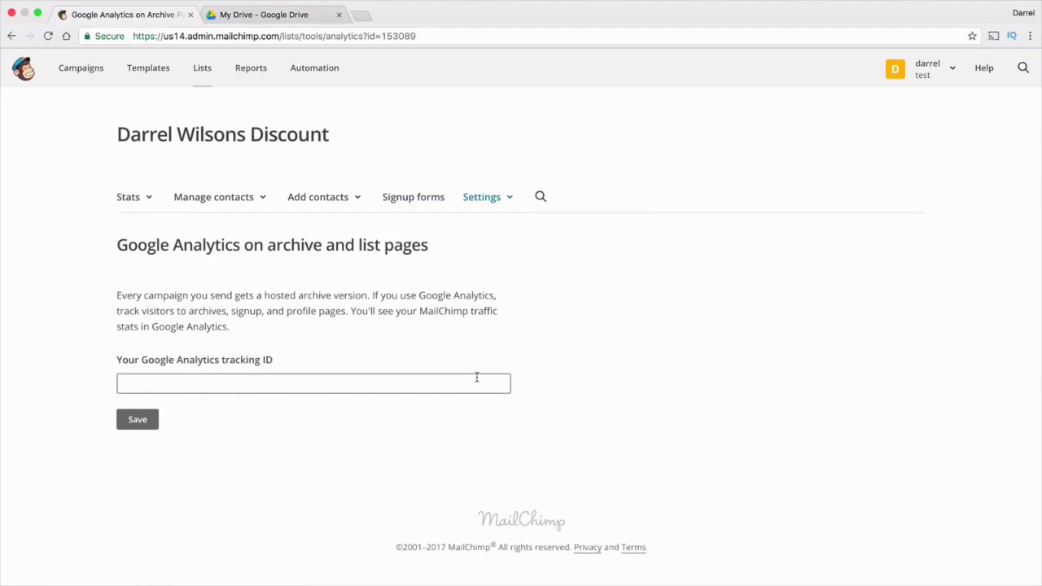
In a new tab, search 'google an' and sign in to Google Analytics' Audience Overview report
{"action": "left_click", "coordinate": [359, 15]}
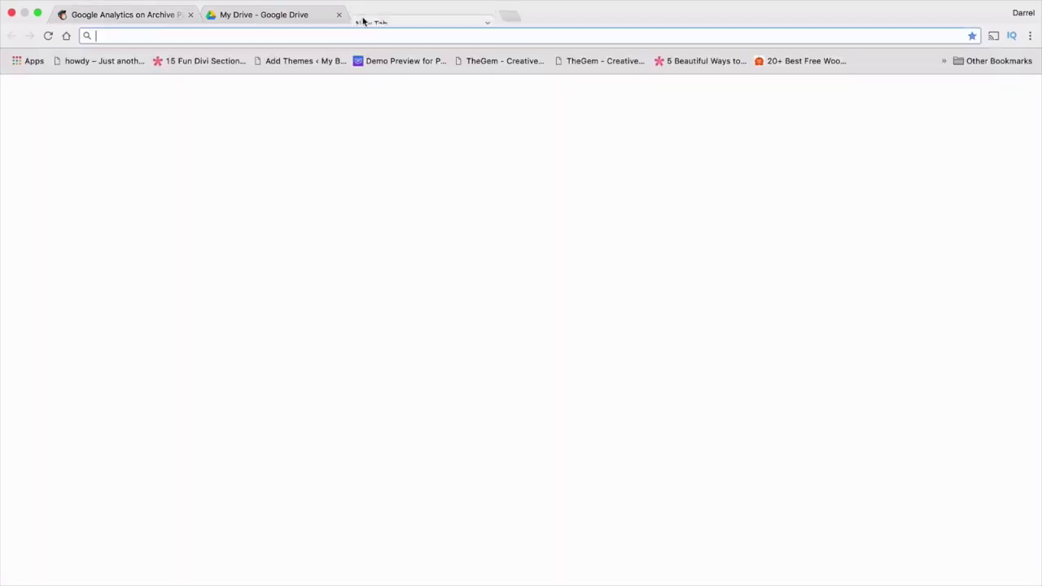
{"action": "type", "text": "google an"}
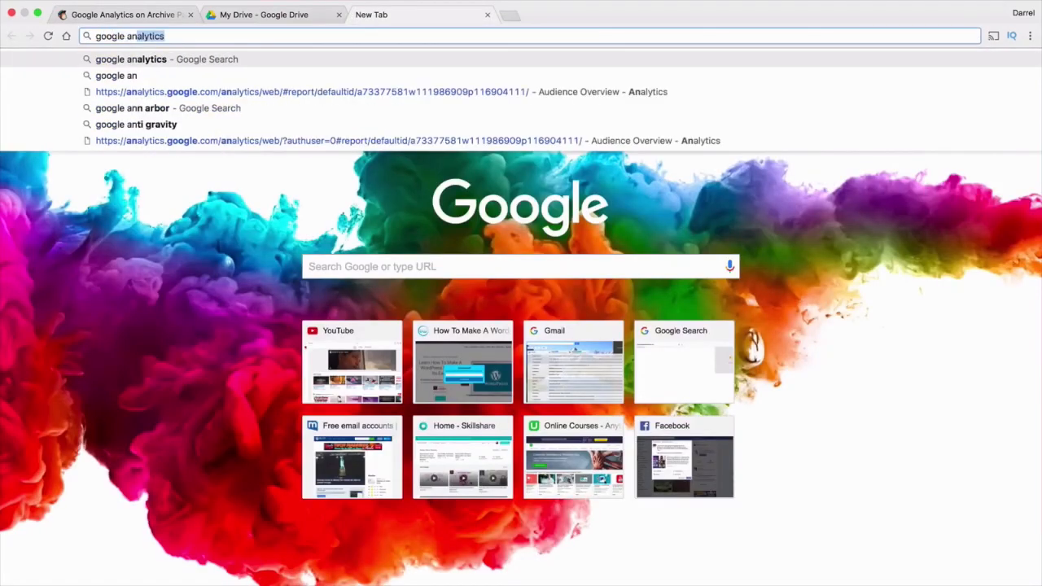
{"action": "key", "text": "Return"}
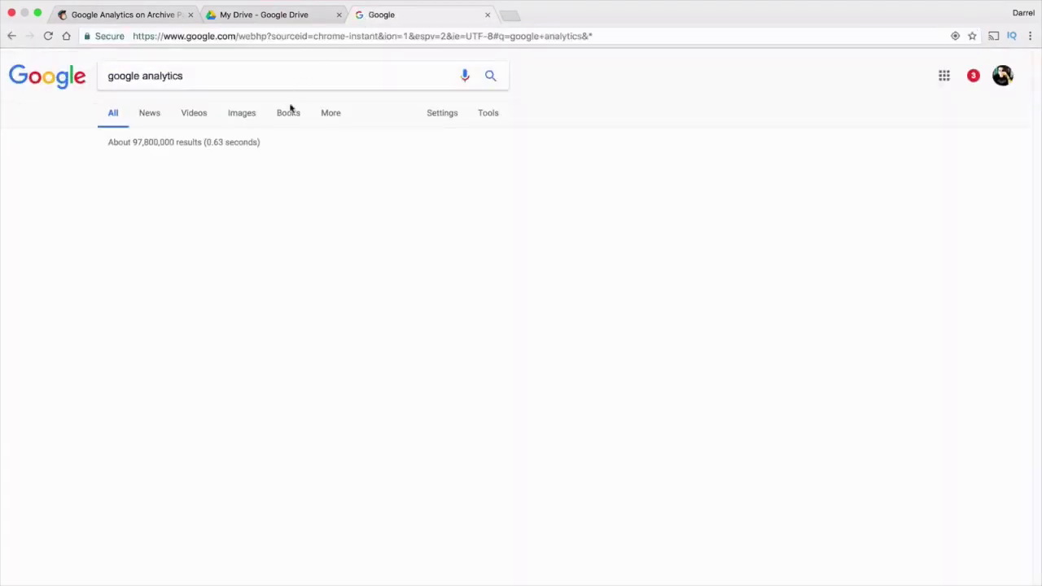
{"action": "left_click", "coordinate": [261, 172]}
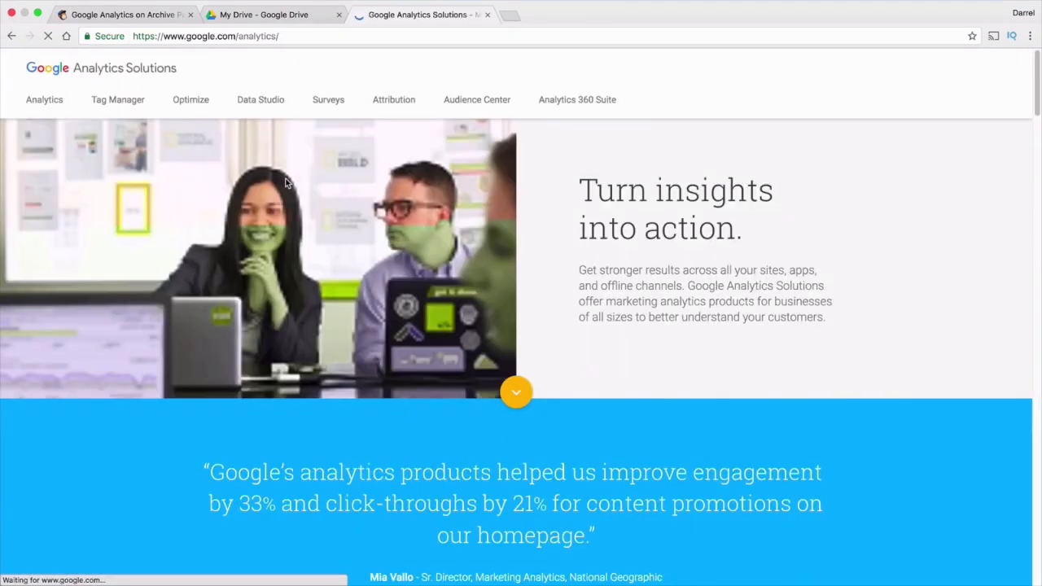
{"action": "left_click", "coordinate": [976, 73]}
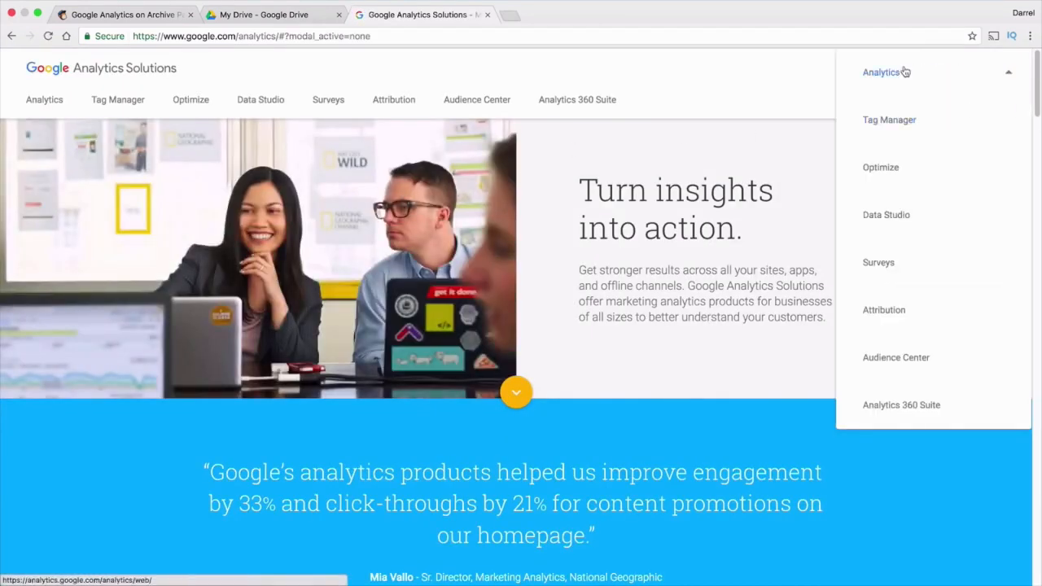
{"action": "left_click", "coordinate": [902, 72]}
{"action": "left_click_drag", "start_coordinate": [549, 19], "coordinate": [434, 22]}
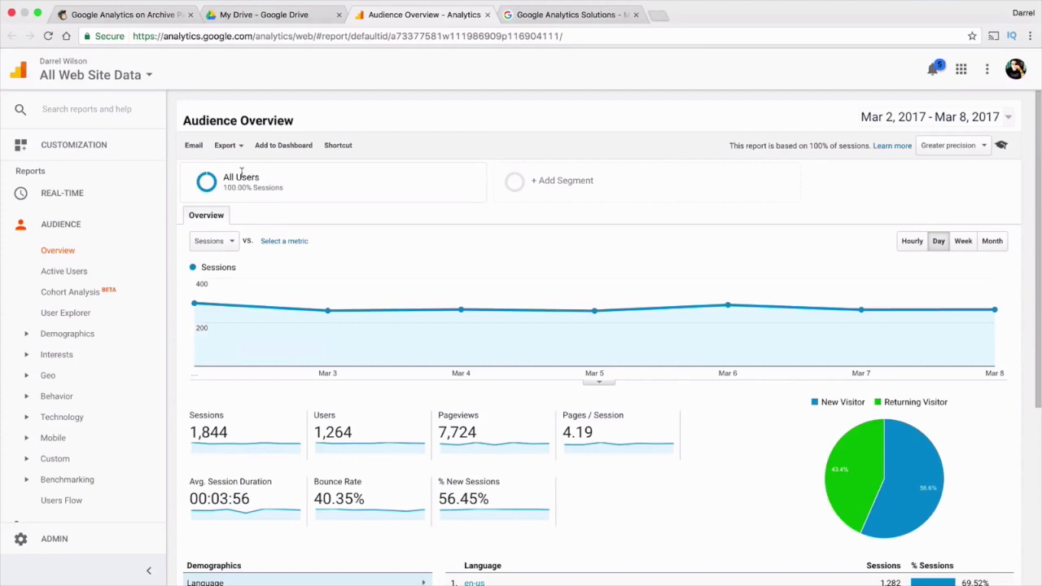
Copy the tracking ID from the Google Analytics Admin > Property Settings page
{"action": "left_click", "coordinate": [29, 536]}
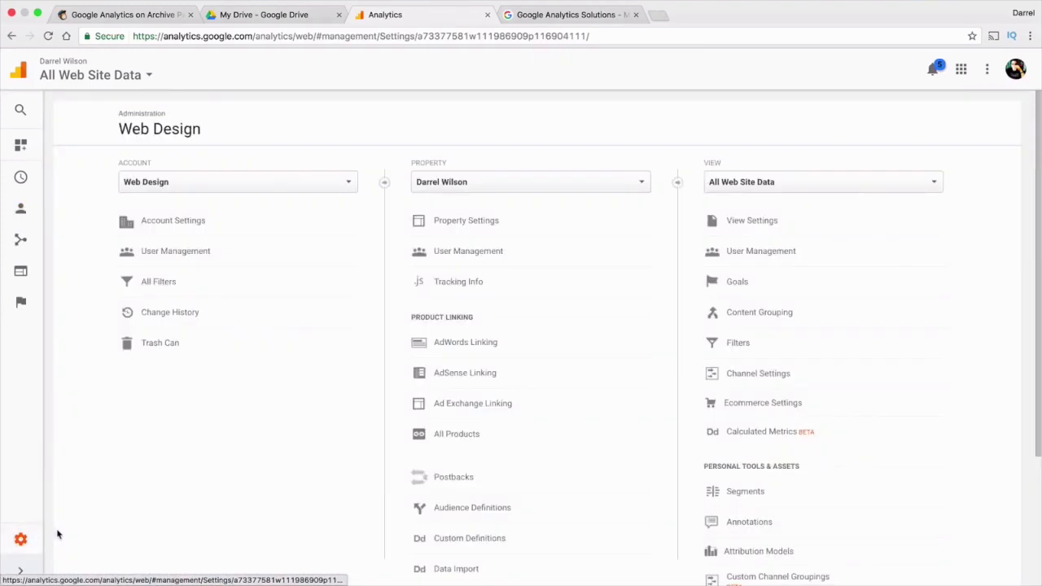
{"action": "left_click", "coordinate": [469, 220]}
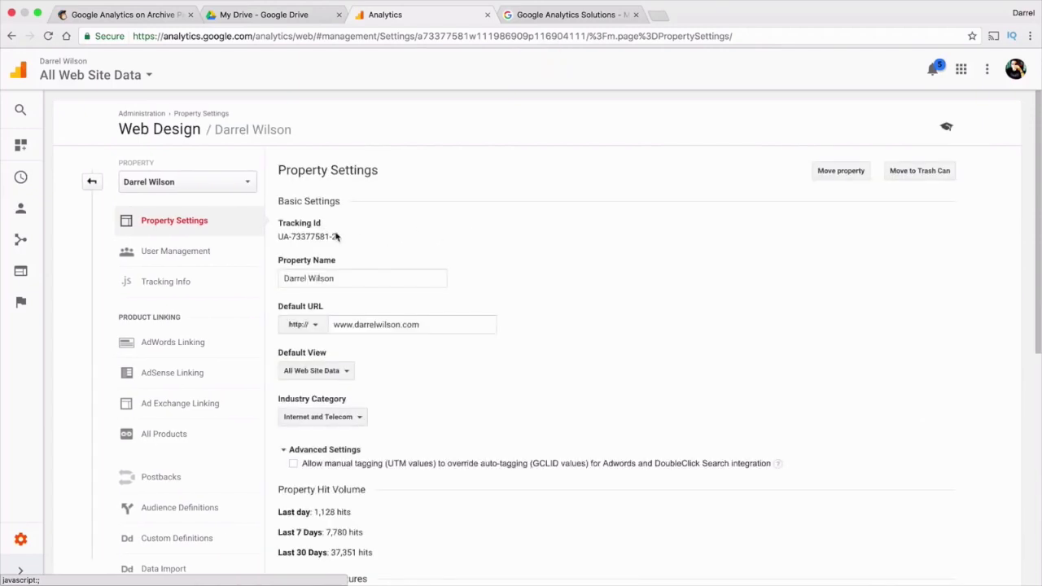
{"action": "left_click_drag", "start_coordinate": [333, 236], "coordinate": [294, 236]}
{"action": "right_click", "coordinate": [293, 234]}
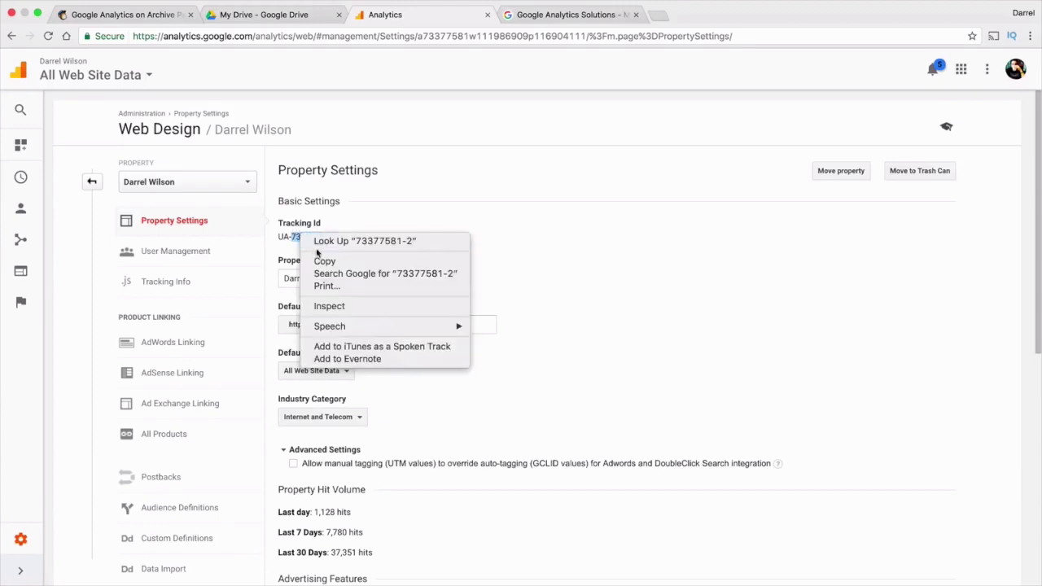
{"action": "left_click", "coordinate": [327, 260]}
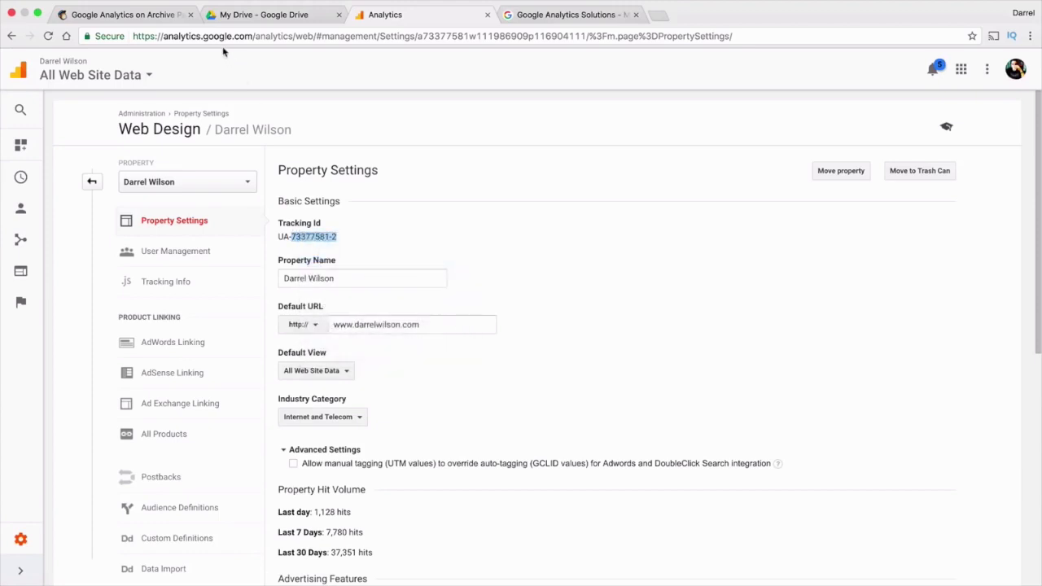
{"action": "left_click", "coordinate": [159, 16]}
Paste the copied ID into MailChimp's tracking ID field, then recopy the full UA- ID
{"action": "left_click", "coordinate": [200, 383]}
{"action": "right_click", "coordinate": [203, 387]}
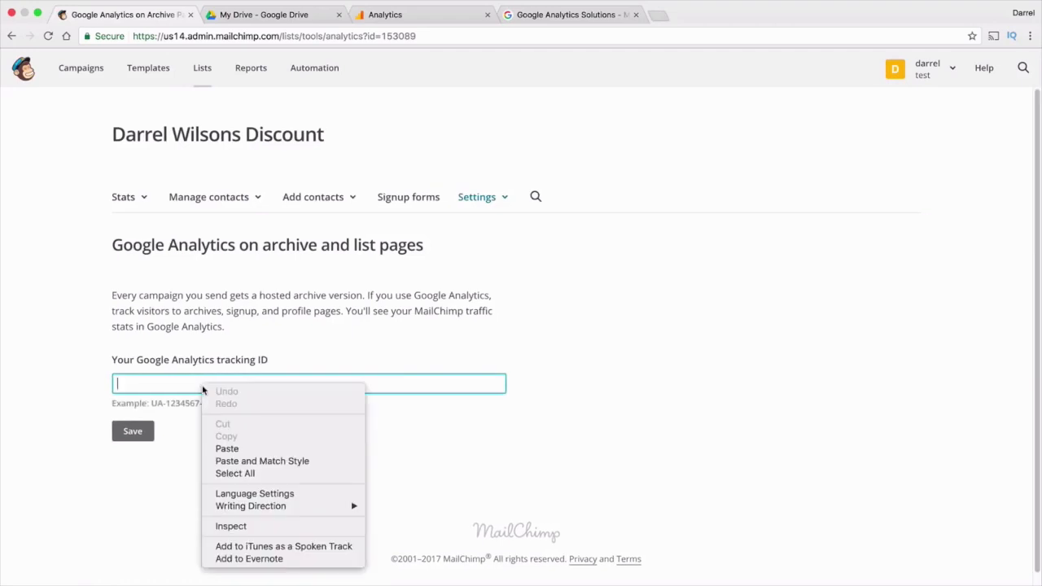
{"action": "left_click", "coordinate": [236, 450]}
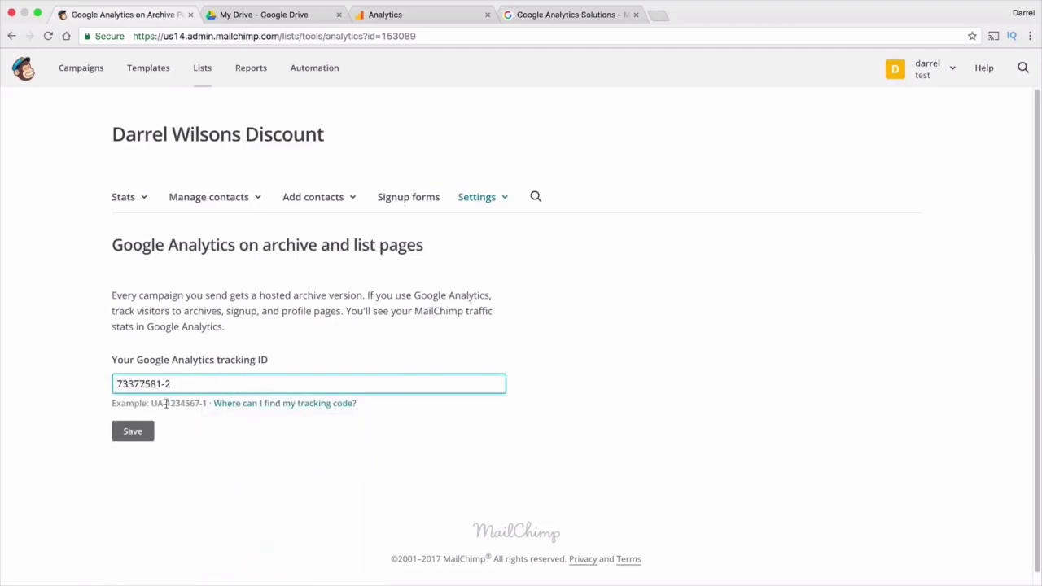
{"action": "left_click", "coordinate": [372, 15]}
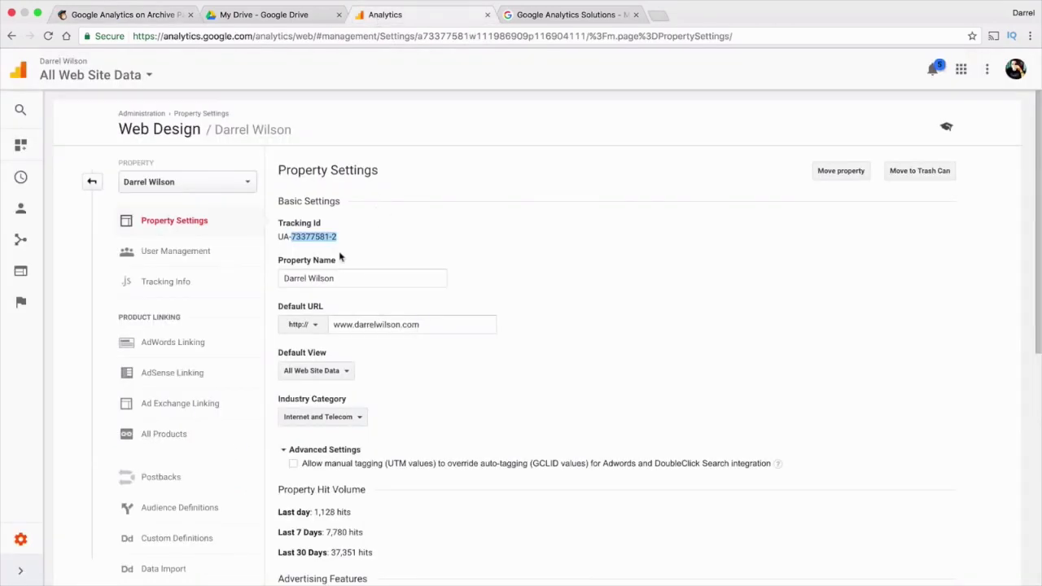
{"action": "left_click_drag", "start_coordinate": [338, 238], "coordinate": [282, 235]}
{"action": "right_click", "coordinate": [280, 235]}
{"action": "left_click", "coordinate": [314, 262]}
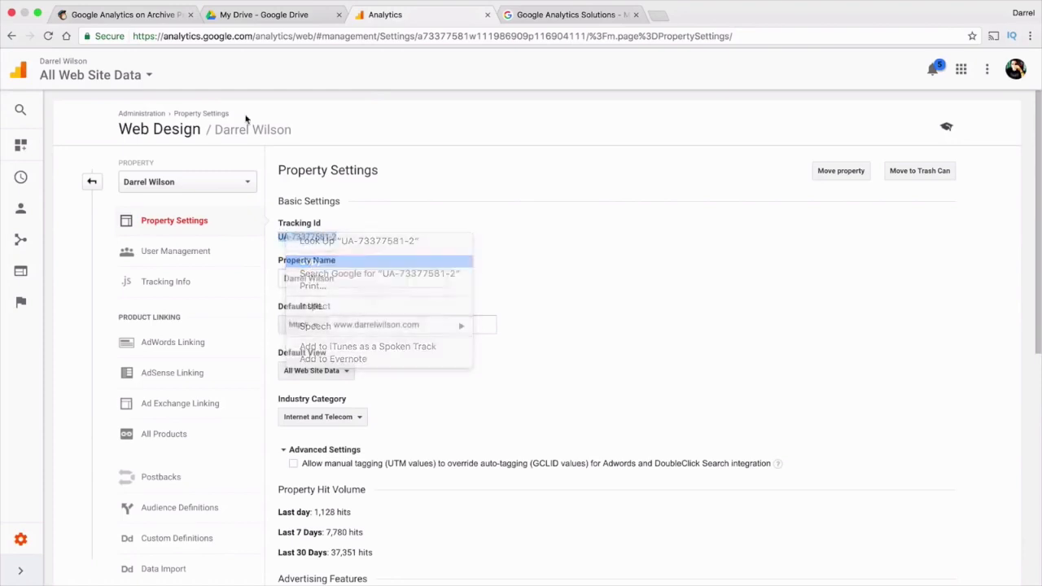
{"action": "left_click", "coordinate": [155, 15]}
Replace the incomplete value with the full UA- tracking ID and save it
{"action": "left_click_drag", "start_coordinate": [225, 382], "coordinate": [106, 382]}
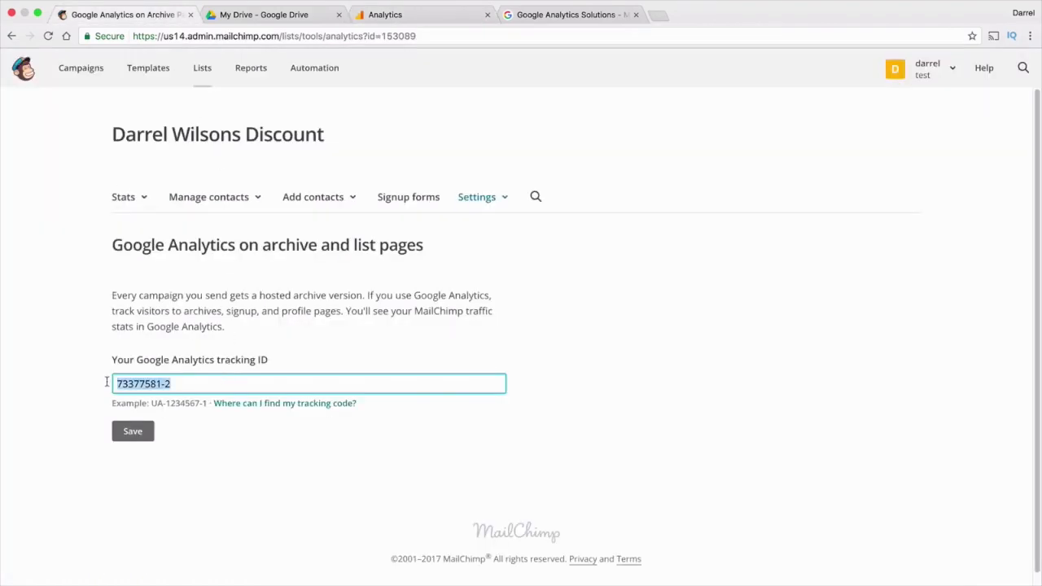
{"action": "key", "text": "BackSpace"}
{"action": "right_click", "coordinate": [129, 385]}
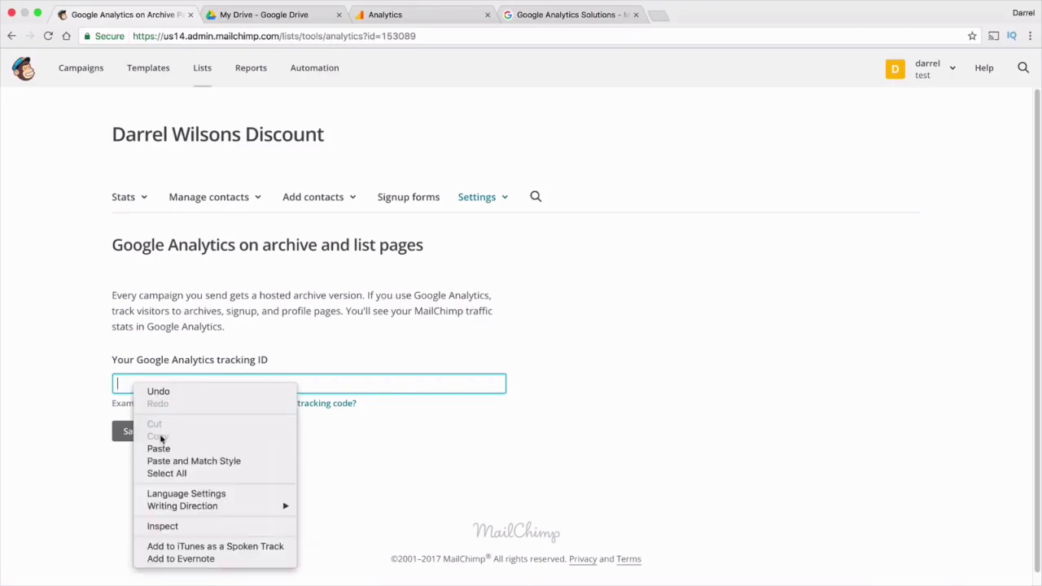
{"action": "left_click", "coordinate": [162, 447]}
{"action": "left_click", "coordinate": [142, 432]}
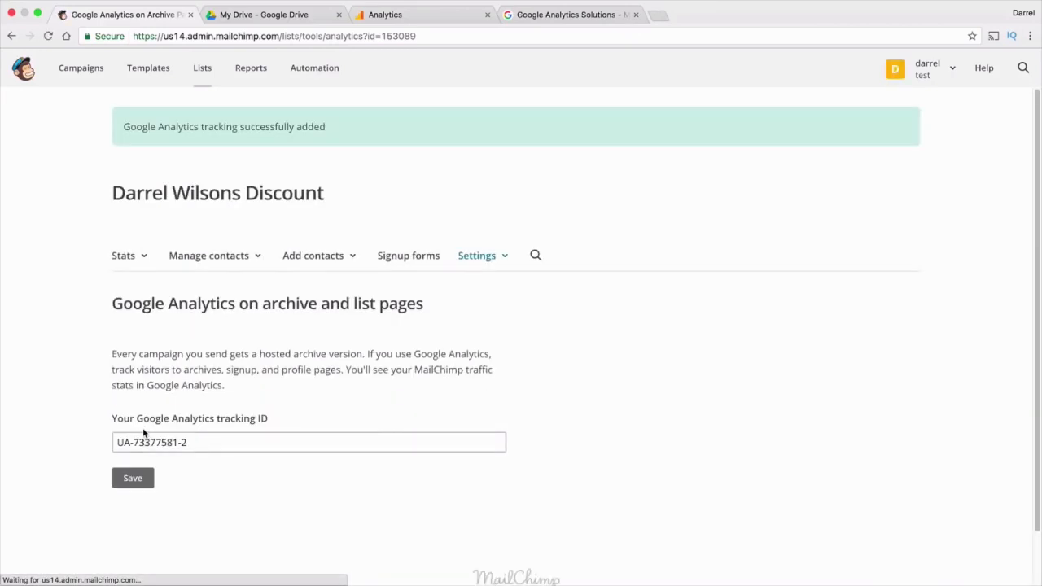
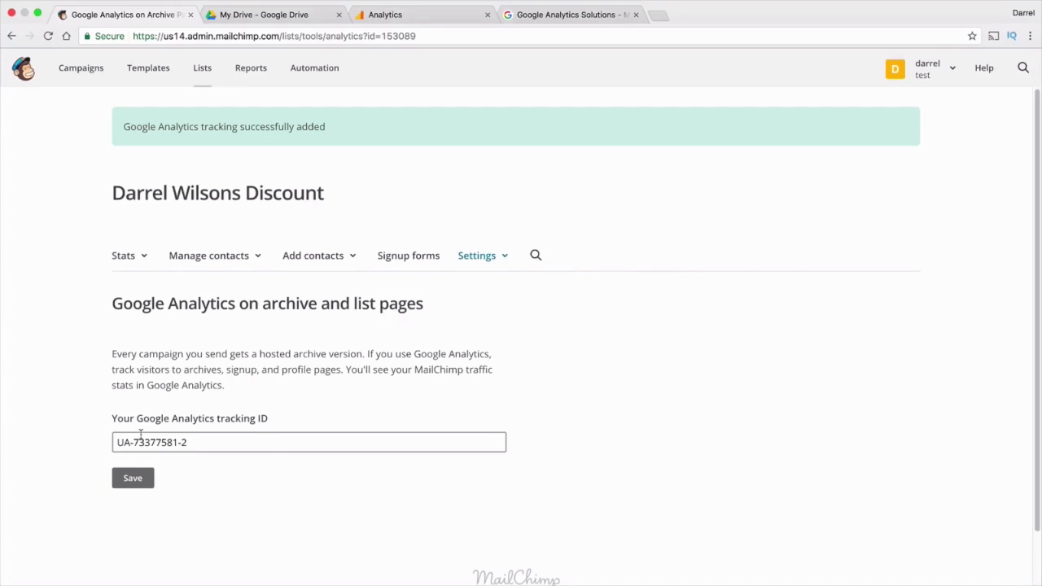
Open the mailing list's Settings menu to list its settings pages
{"action": "left_click", "coordinate": [482, 257]}
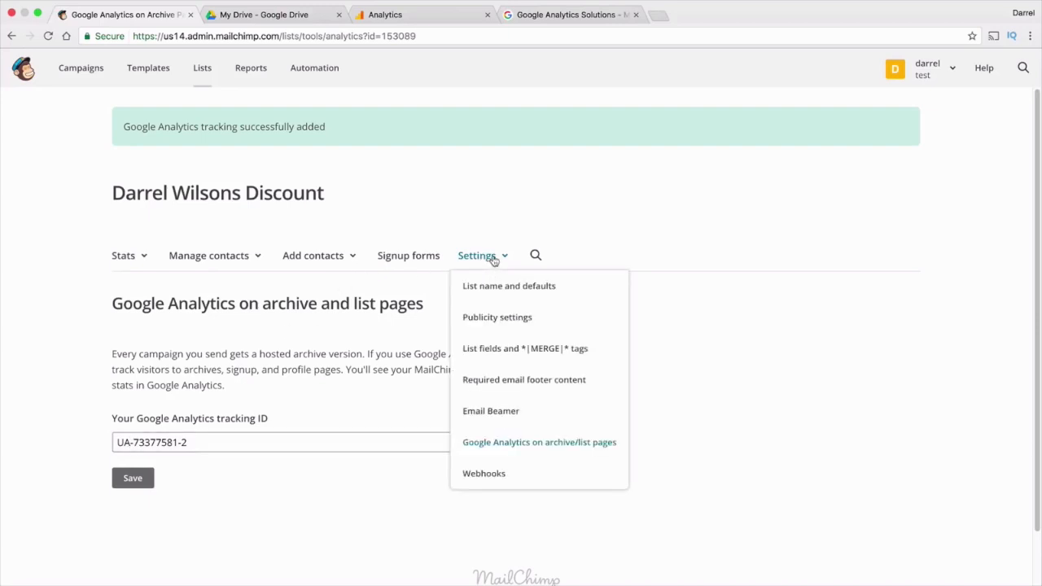
Save the publicity settings with campaigns kept public and the Archive Bar active
{"action": "left_click", "coordinate": [497, 318]}
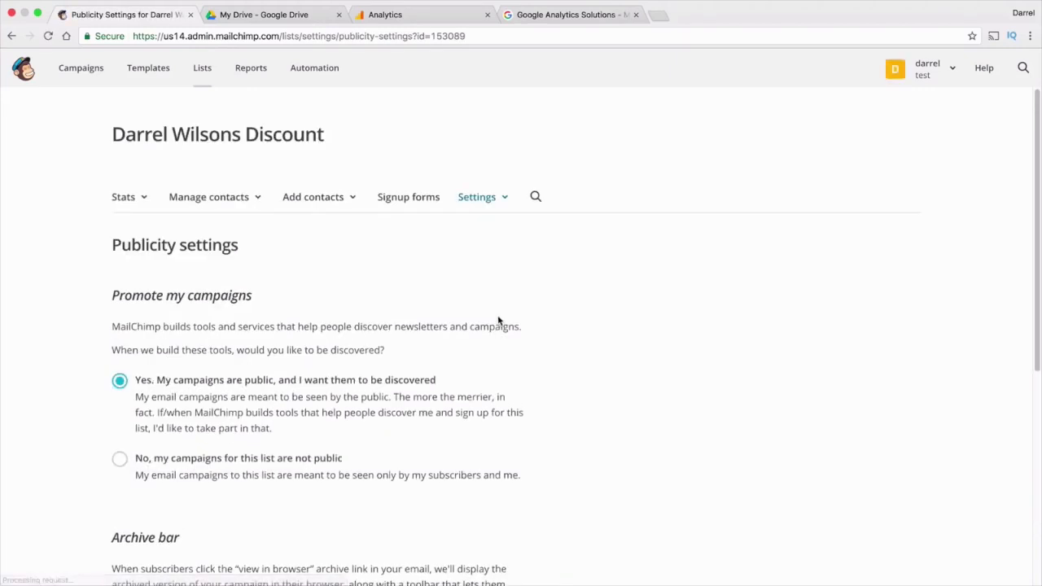
{"action": "scroll", "coordinate": [497, 317], "scroll_direction": "down", "scroll_amount": 3}
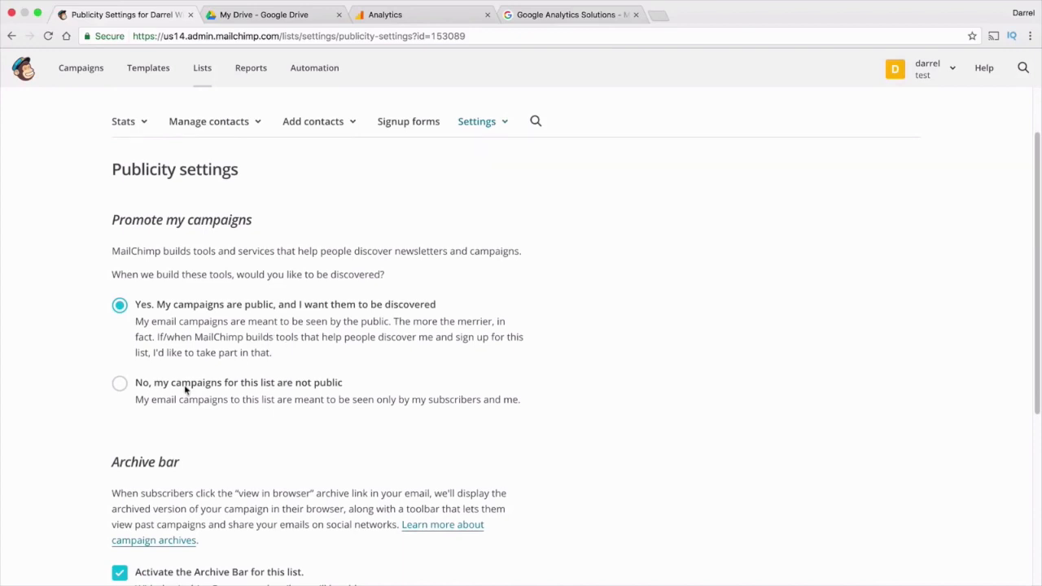
{"action": "left_click", "coordinate": [249, 383]}
{"action": "scroll", "coordinate": [270, 388], "scroll_direction": "down", "scroll_amount": 1}
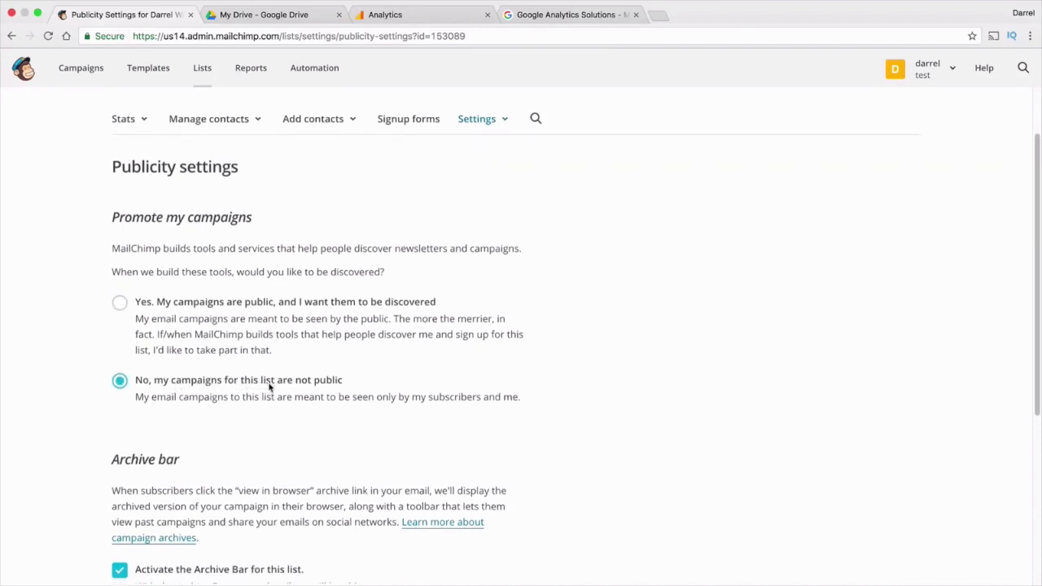
{"action": "left_click", "coordinate": [229, 290]}
{"action": "scroll", "coordinate": [237, 290], "scroll_direction": "down", "scroll_amount": 4}
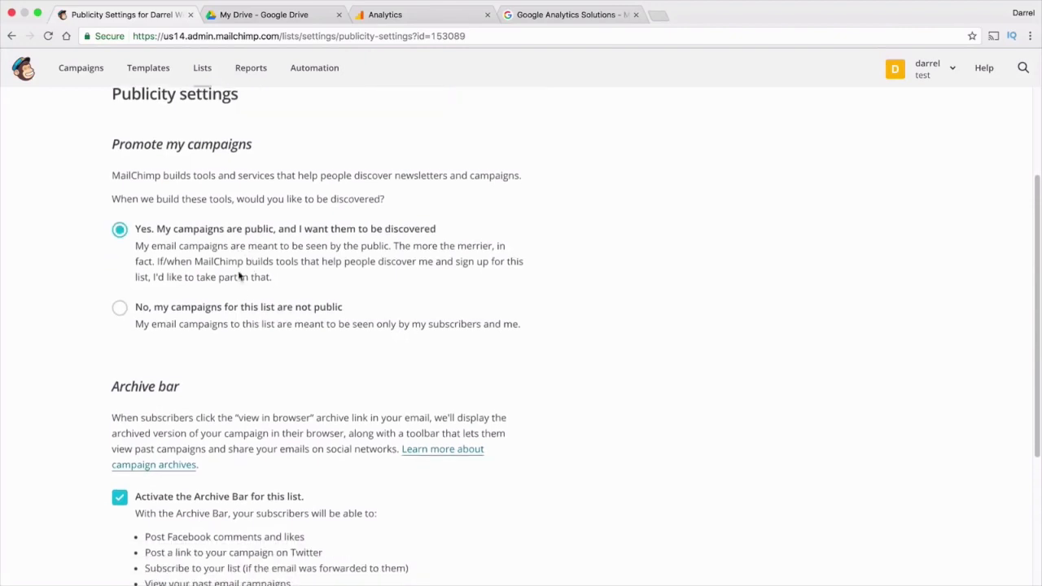
{"action": "scroll", "coordinate": [252, 285], "scroll_direction": "down", "scroll_amount": 1}
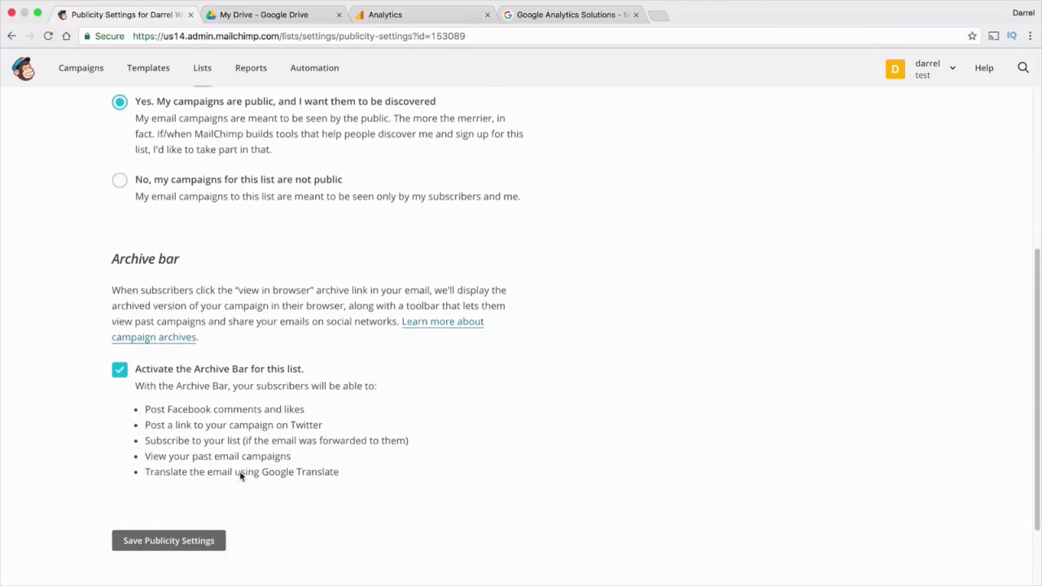
{"action": "scroll", "coordinate": [252, 440], "scroll_direction": "down", "scroll_amount": 1}
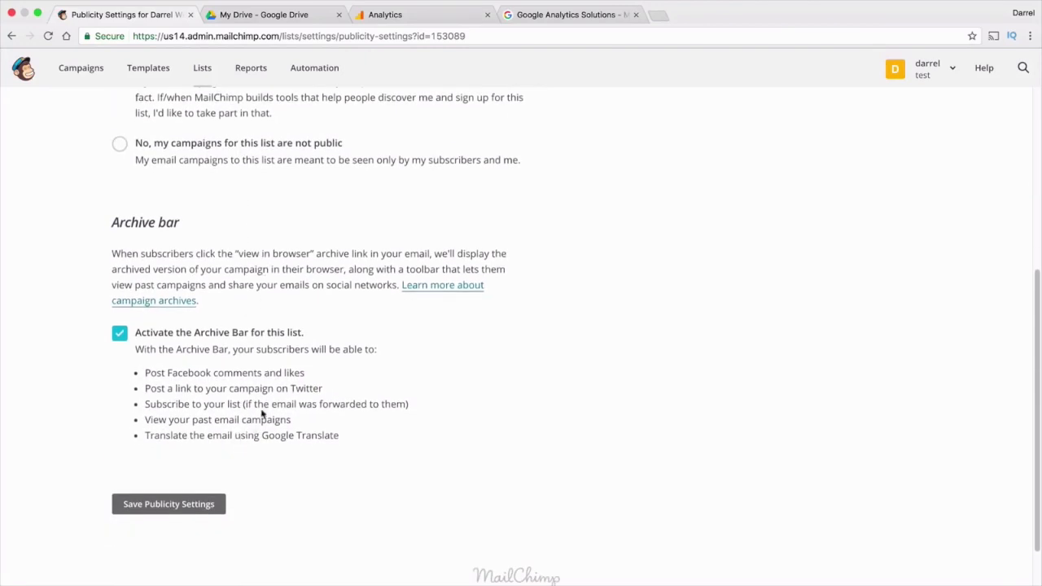
{"action": "left_click", "coordinate": [207, 504]}
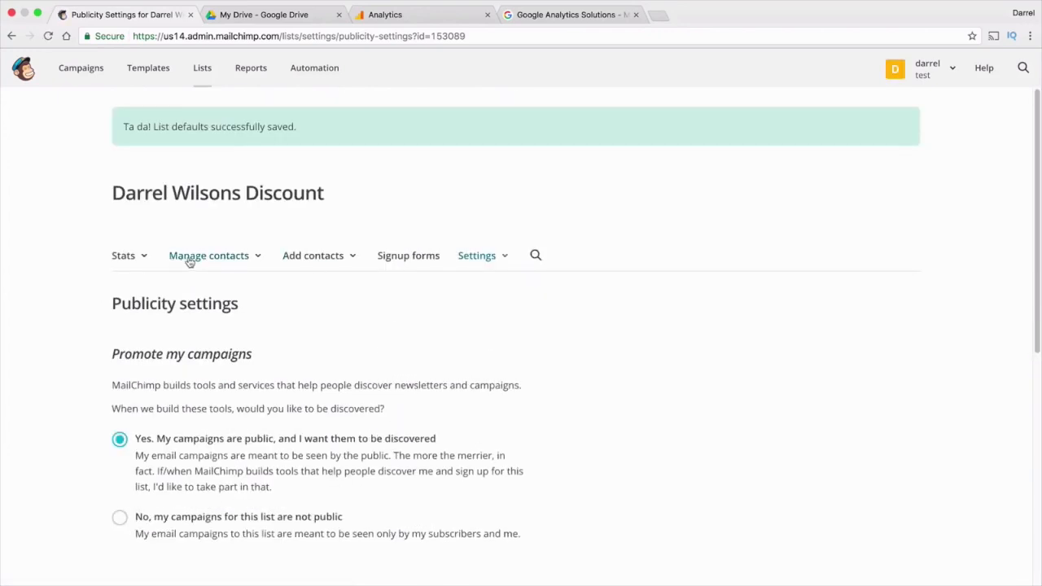
{"action": "left_click", "coordinate": [473, 262]}
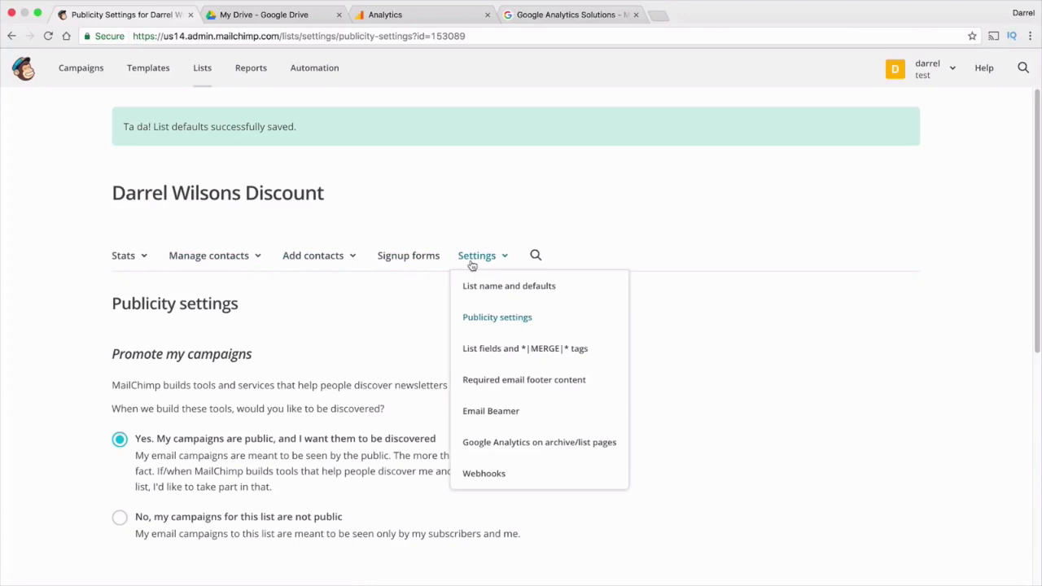
Review the 'Thanks for visiting my website!' permission reminder and contact fields, then save the footer contact info
{"action": "left_click", "coordinate": [492, 381]}
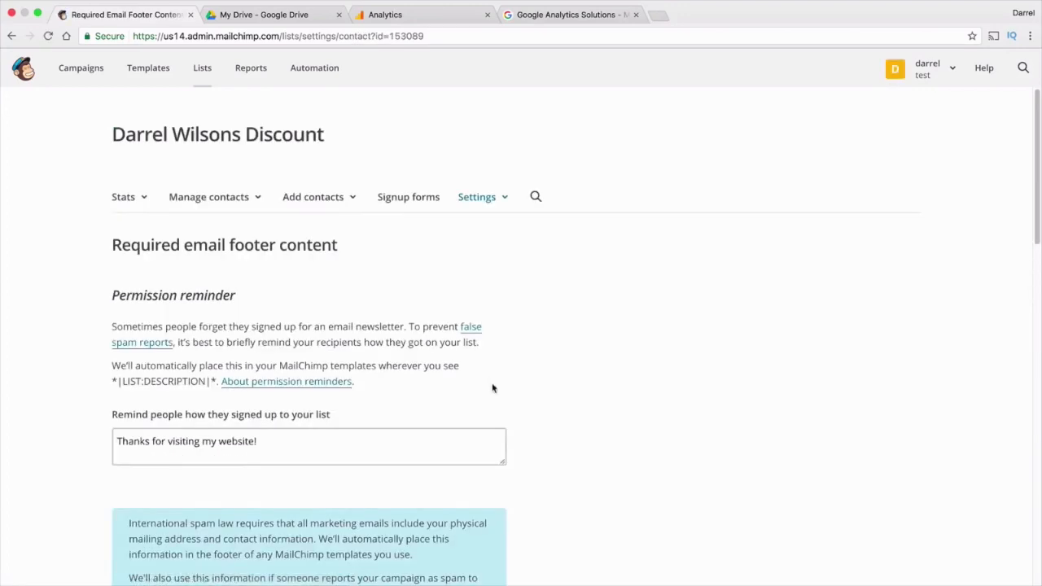
{"action": "scroll", "coordinate": [492, 389], "scroll_direction": "down", "scroll_amount": 5}
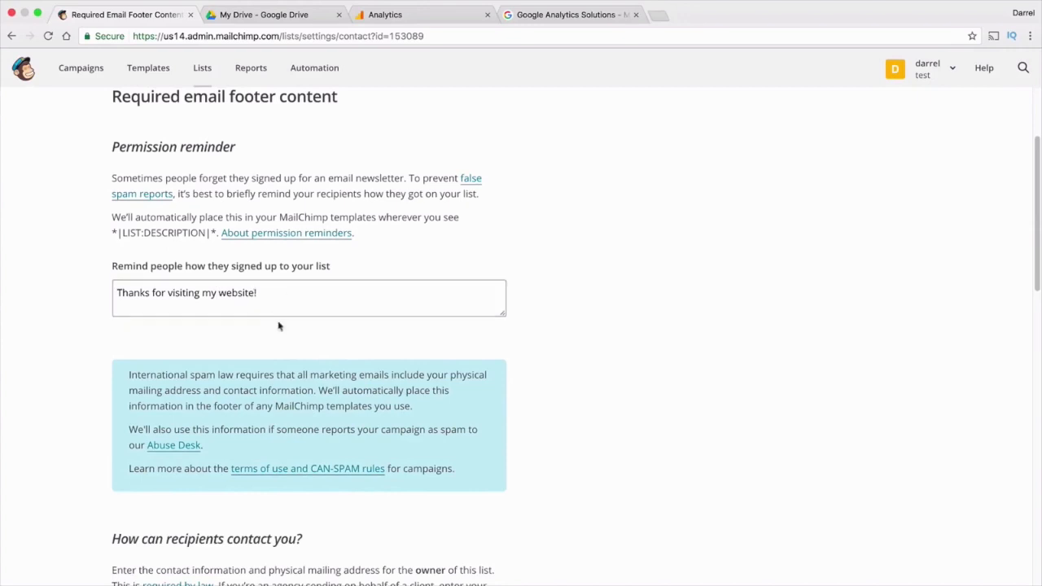
{"action": "left_click_drag", "start_coordinate": [288, 299], "coordinate": [96, 297]}
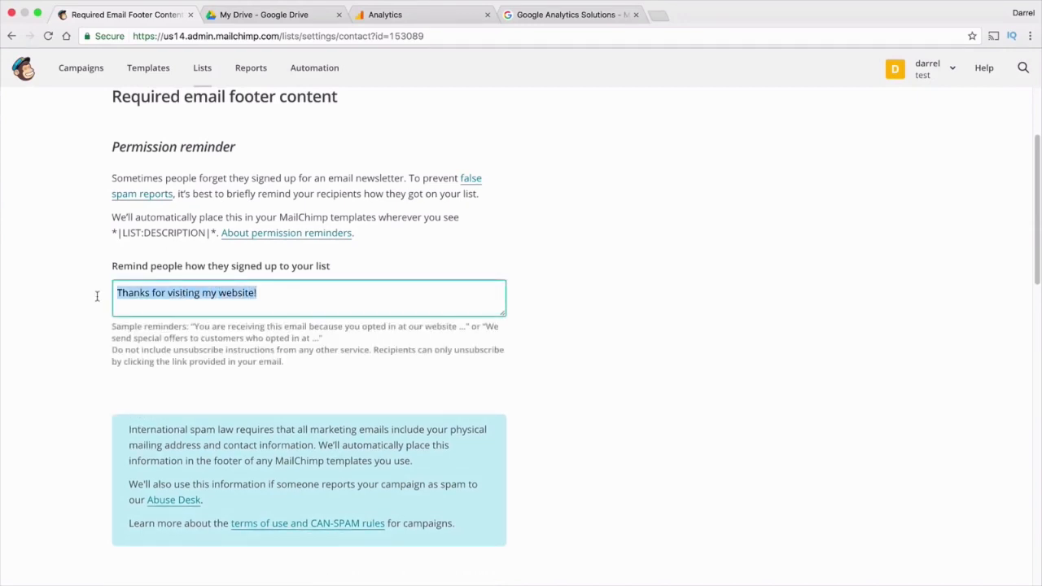
{"action": "left_click", "coordinate": [98, 299]}
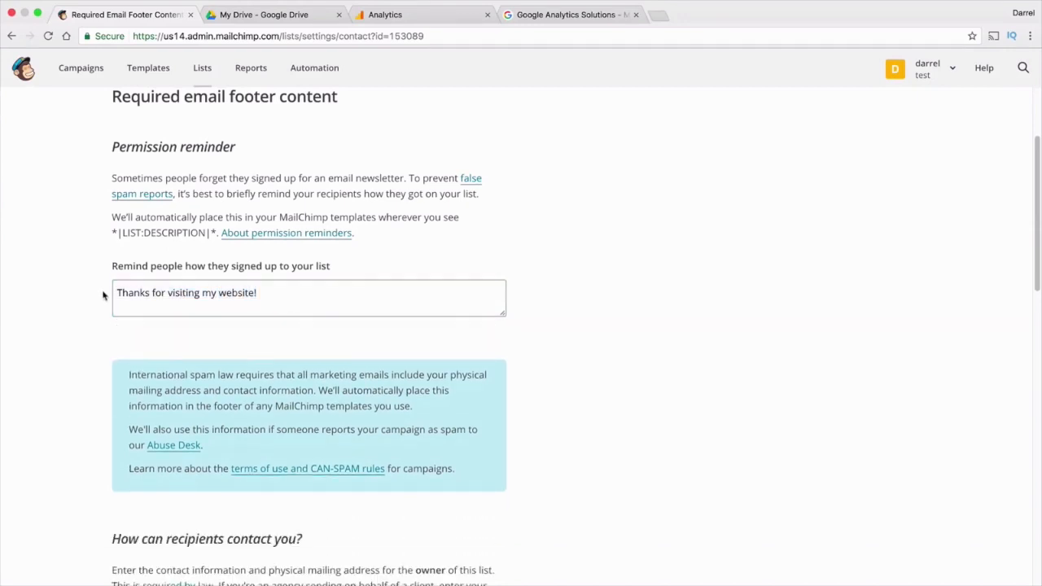
{"action": "scroll", "coordinate": [103, 295], "scroll_direction": "down", "scroll_amount": 5}
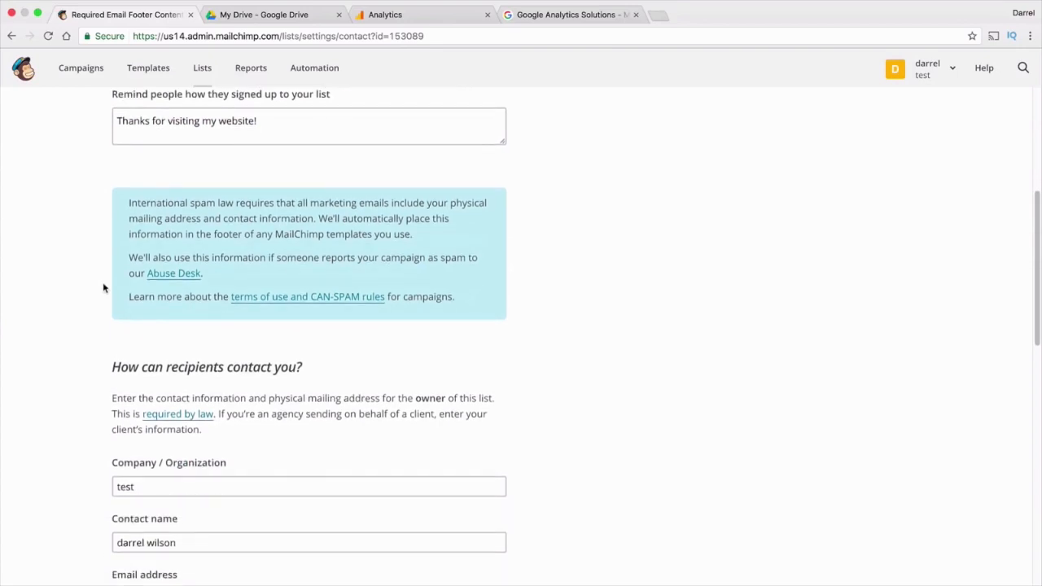
{"action": "scroll", "coordinate": [103, 285], "scroll_direction": "down", "scroll_amount": 2}
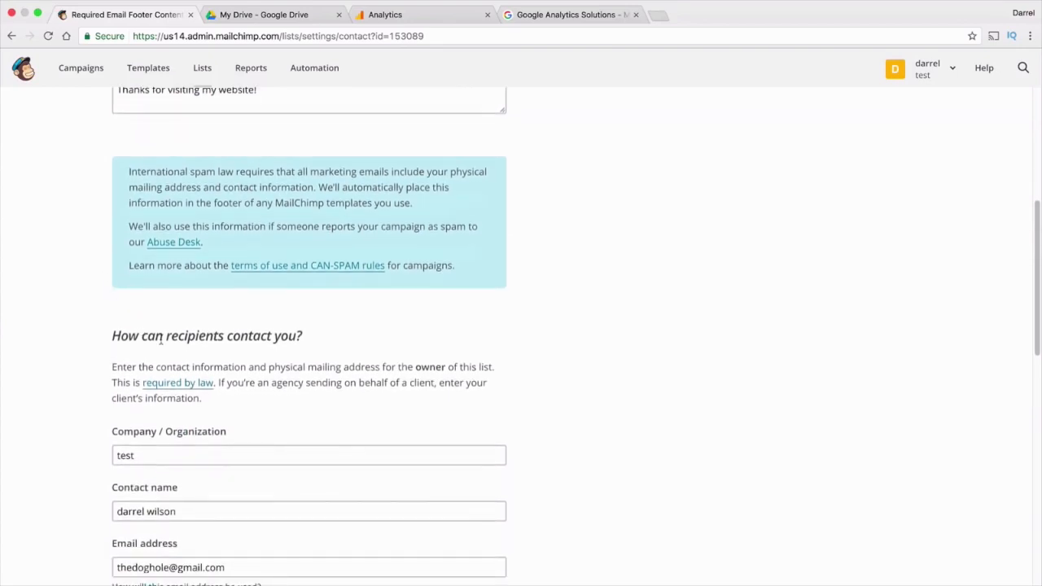
{"action": "left_click_drag", "start_coordinate": [296, 336], "coordinate": [188, 334]}
{"action": "scroll", "coordinate": [189, 332], "scroll_direction": "down", "scroll_amount": 3}
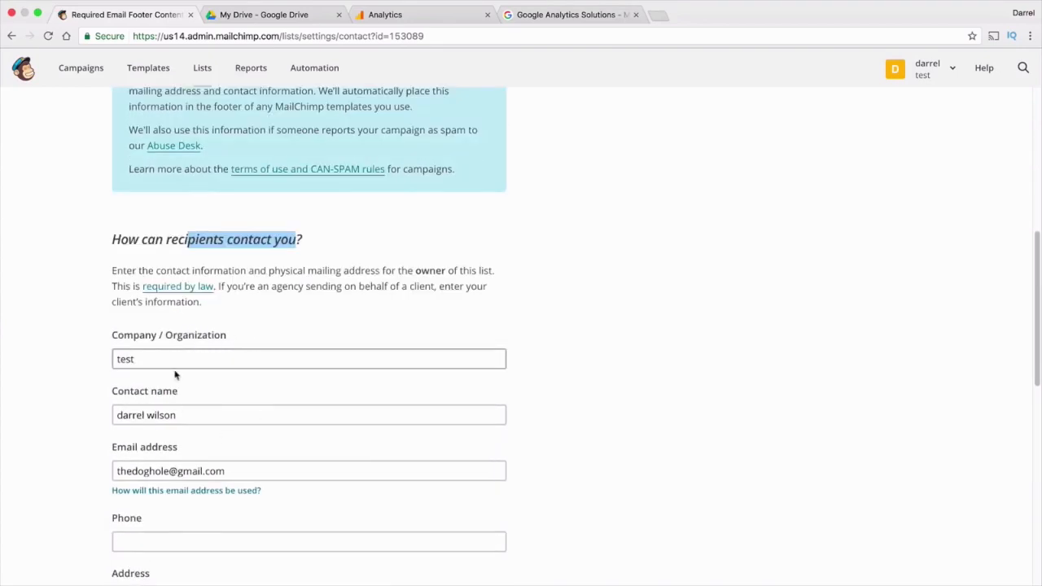
{"action": "left_click_drag", "start_coordinate": [198, 470], "coordinate": [267, 478]}
{"action": "scroll", "coordinate": [249, 374], "scroll_direction": "down", "scroll_amount": 8}
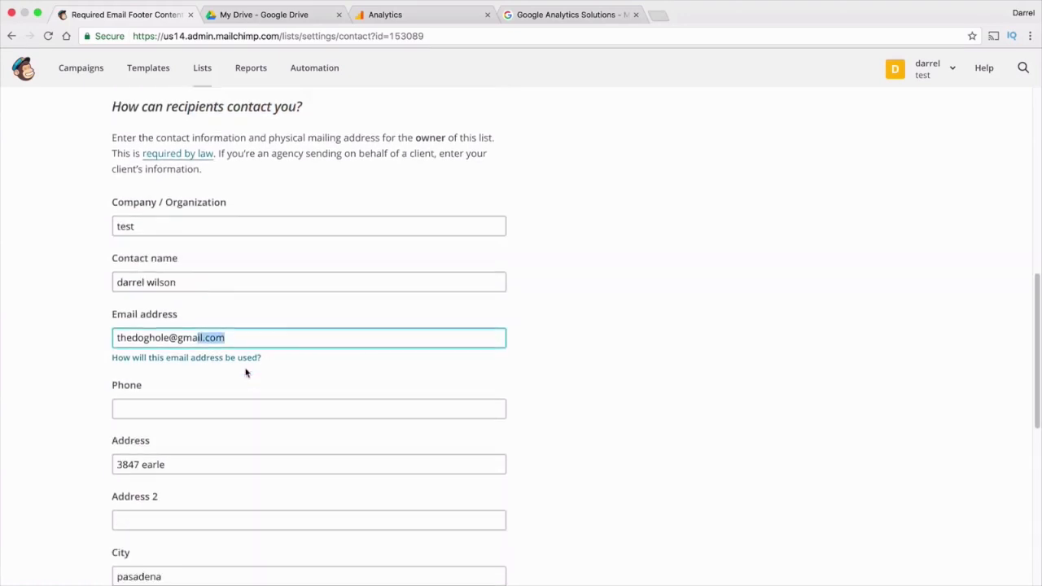
{"action": "scroll", "coordinate": [245, 373], "scroll_direction": "down", "scroll_amount": 7}
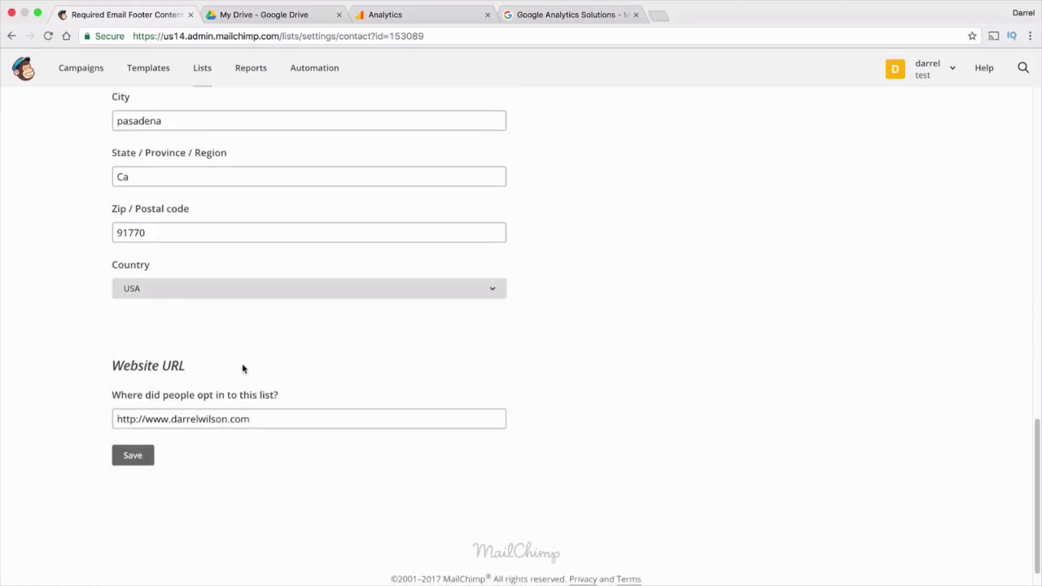
{"action": "left_click", "coordinate": [148, 456]}
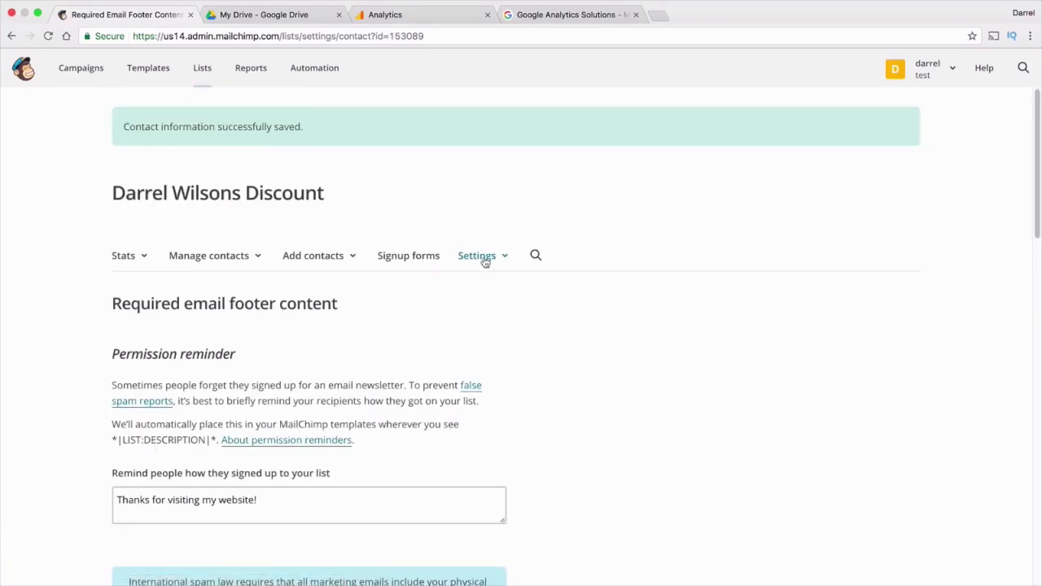
Go to the Templates page from the top navigation bar
{"action": "left_click", "coordinate": [137, 75]}
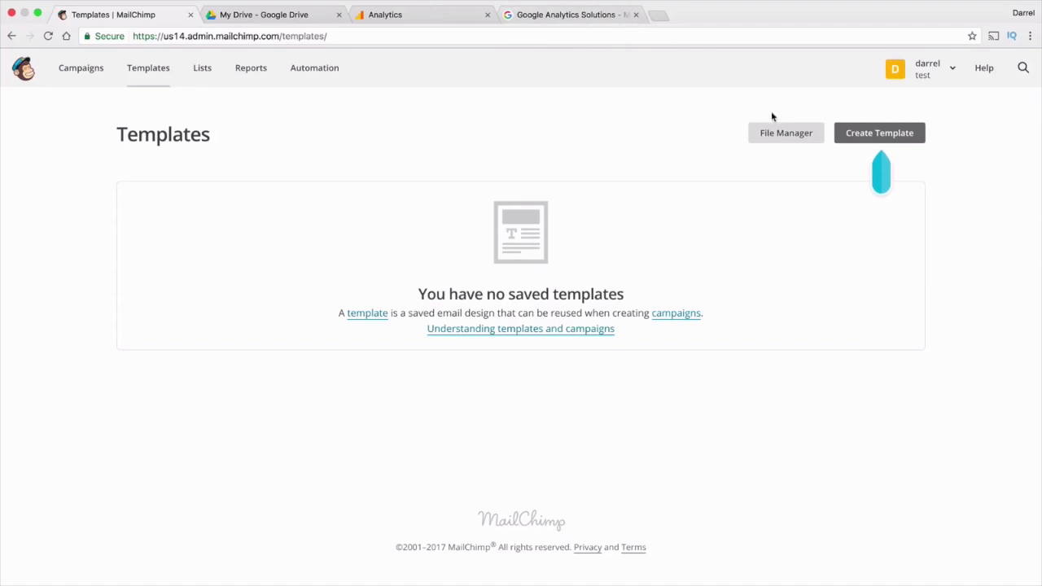
Go to fiverr.com in a new tab and search for 'mailchimp'
{"action": "left_click", "coordinate": [661, 16]}
{"action": "type", "text": "fiverr.com"}
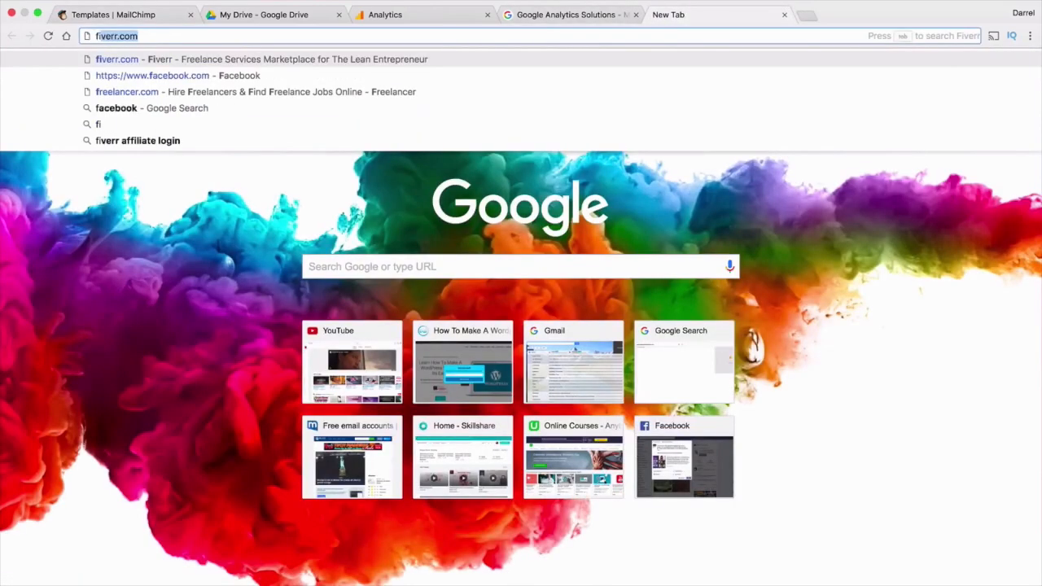
{"action": "key", "text": "Return"}
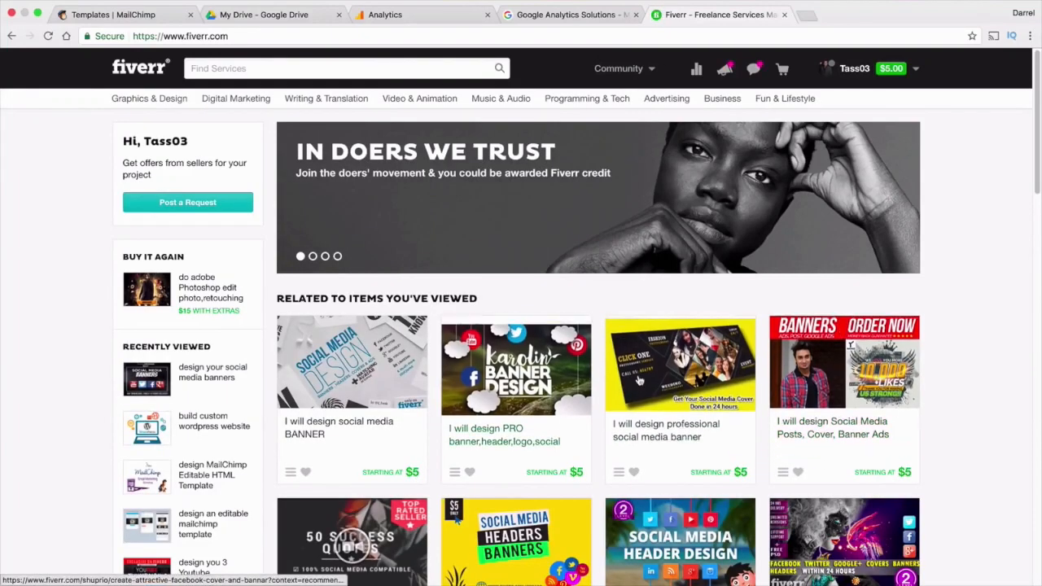
{"action": "left_click", "coordinate": [328, 67]}
{"action": "type", "text": "m"}
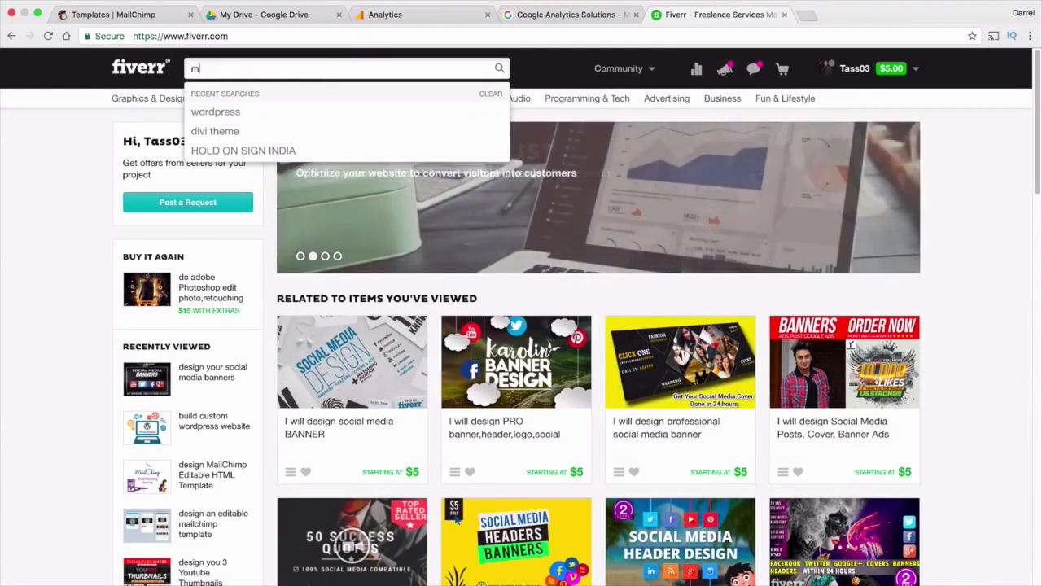
{"action": "type", "text": "ailchimp"}
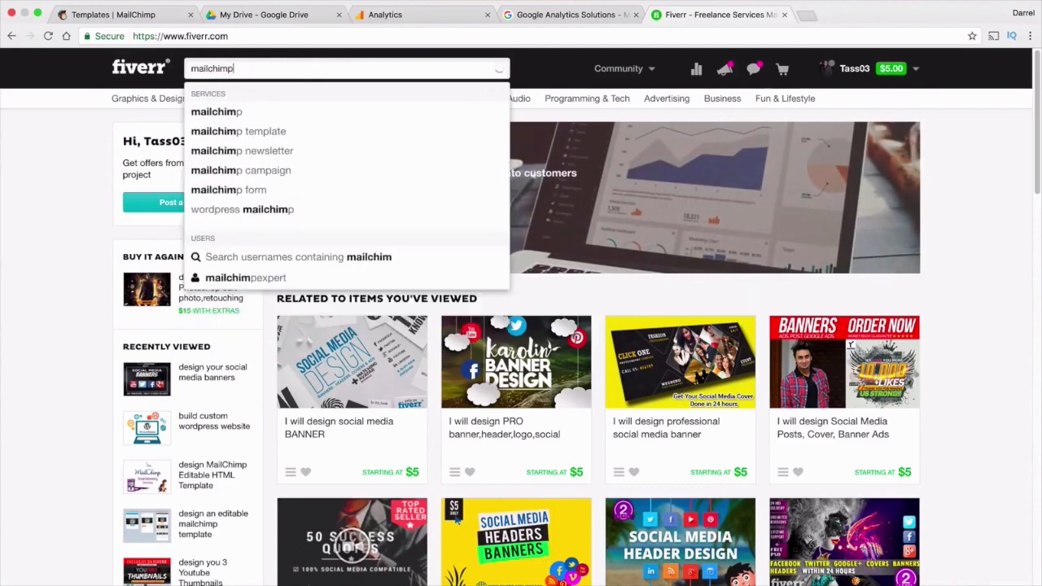
{"action": "key", "text": "Return"}
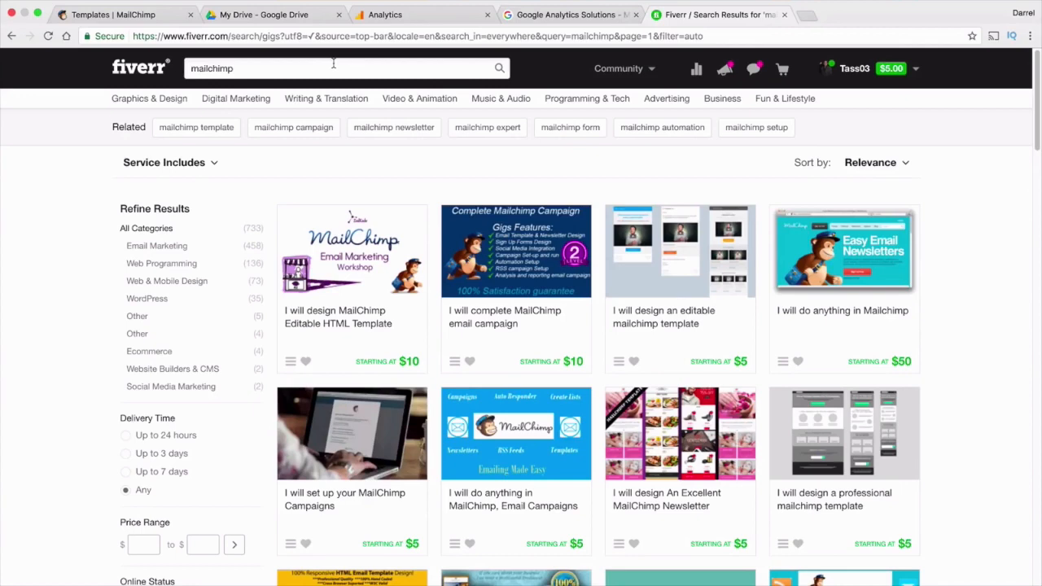
Browse the sample images of the Excellent MailChimp Newsletter gig
{"action": "left_click", "coordinate": [688, 498]}
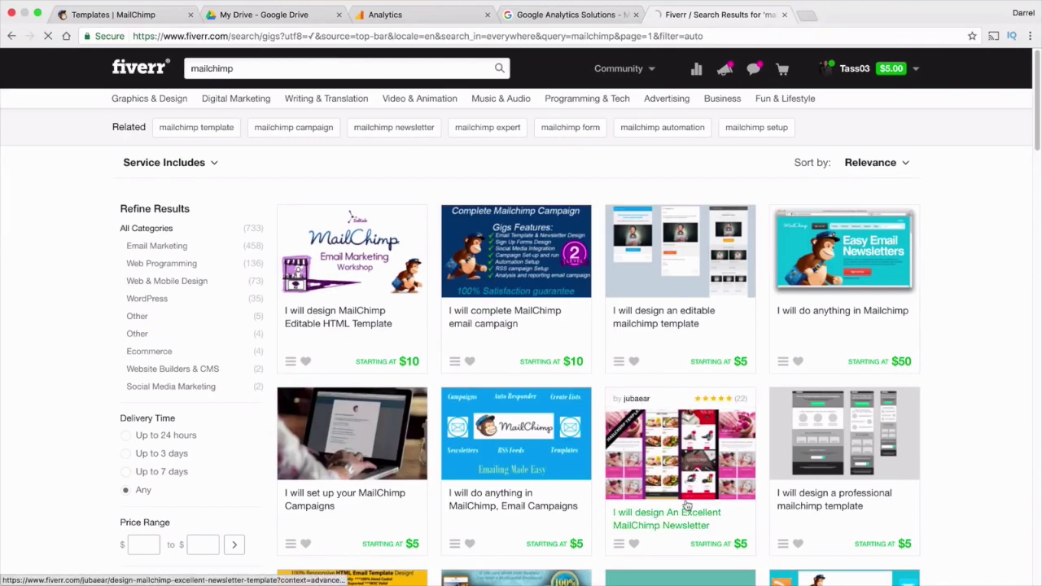
{"action": "scroll", "coordinate": [435, 316], "scroll_direction": "down", "scroll_amount": 2}
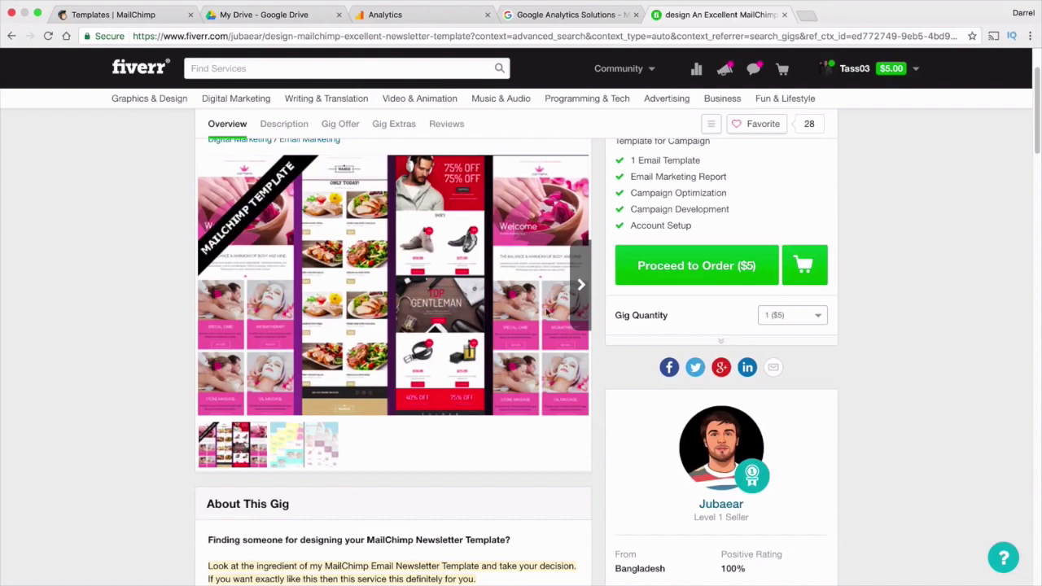
{"action": "left_click", "coordinate": [580, 289]}
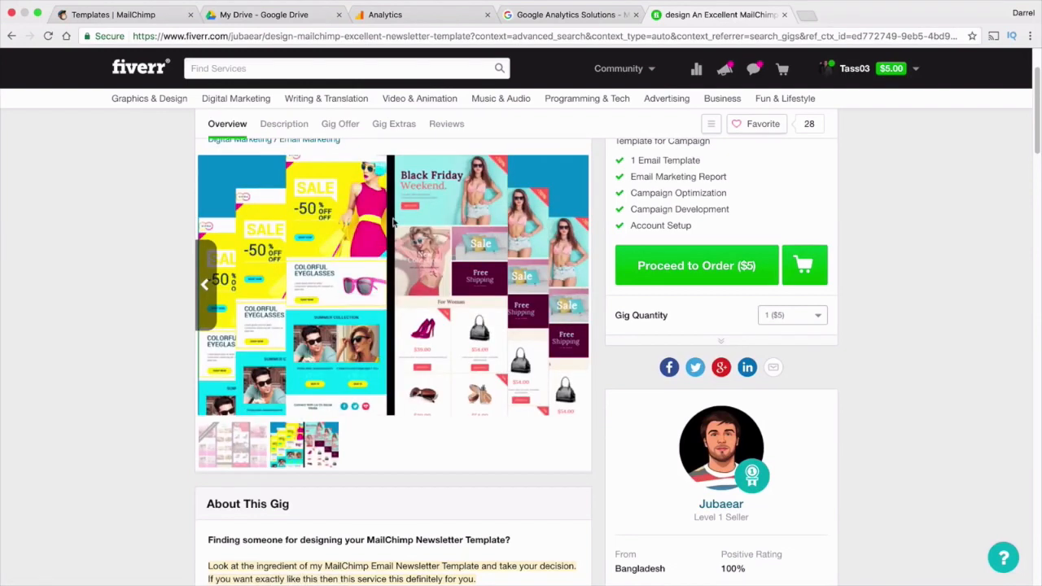
{"action": "left_click", "coordinate": [207, 288]}
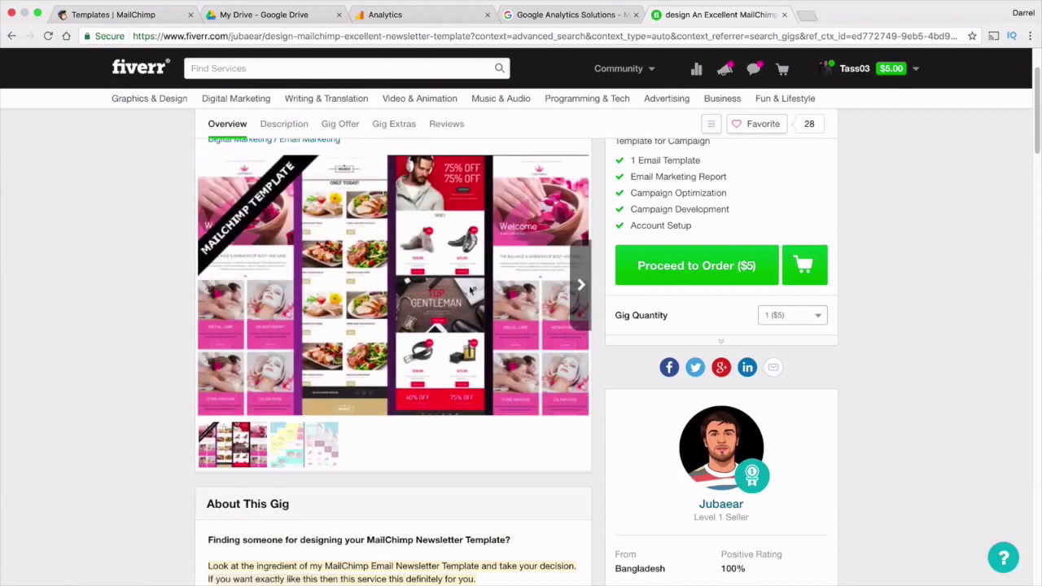
{"action": "left_click", "coordinate": [269, 14]}
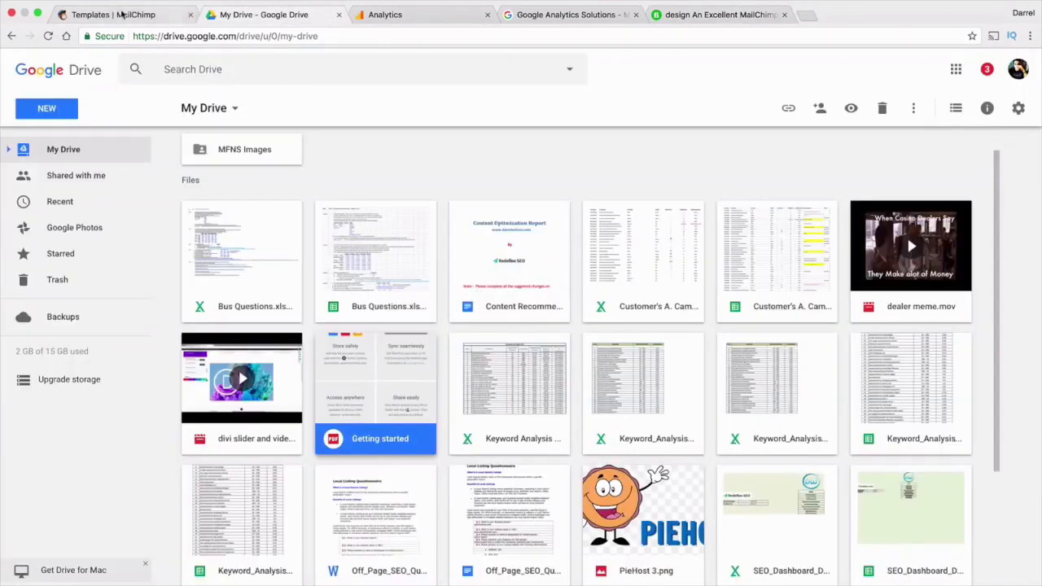
Start a new template in MailChimp and scroll through the pre-designed Themes
{"action": "left_click", "coordinate": [123, 15]}
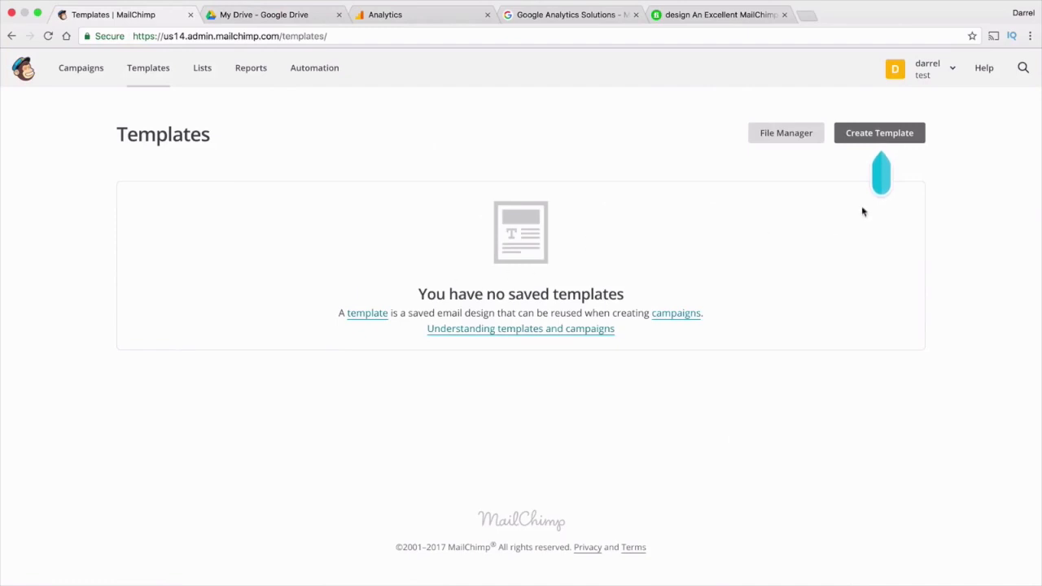
{"action": "left_click", "coordinate": [883, 135]}
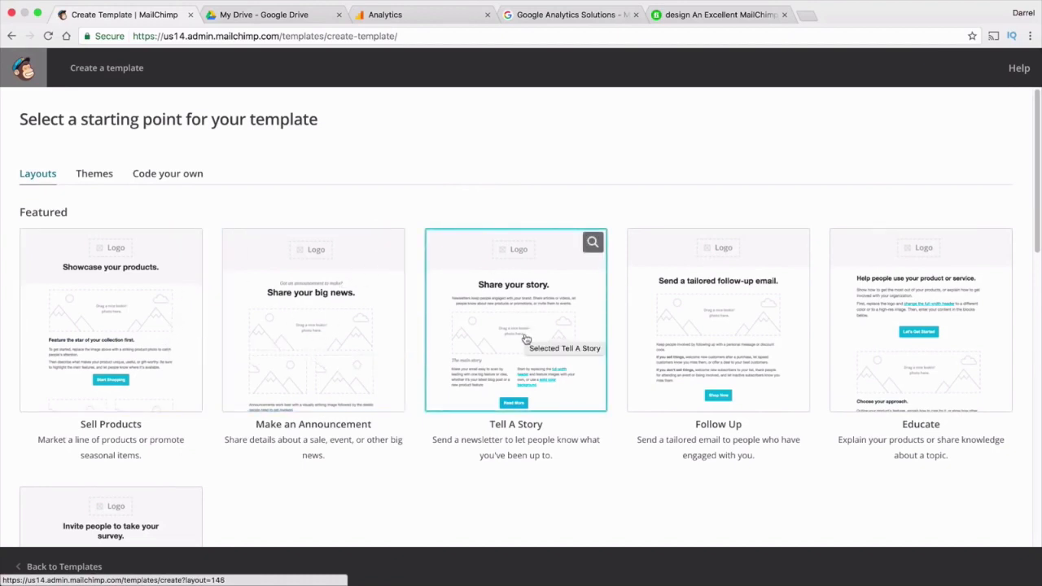
{"action": "scroll", "coordinate": [874, 288], "scroll_direction": "down", "scroll_amount": 2}
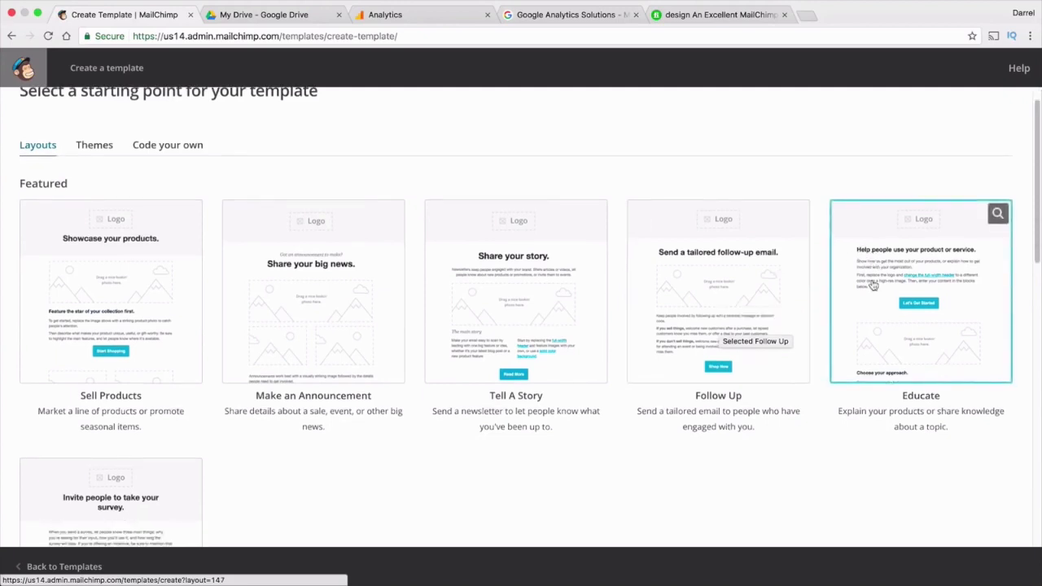
{"action": "scroll", "coordinate": [269, 399], "scroll_direction": "up", "scroll_amount": 2}
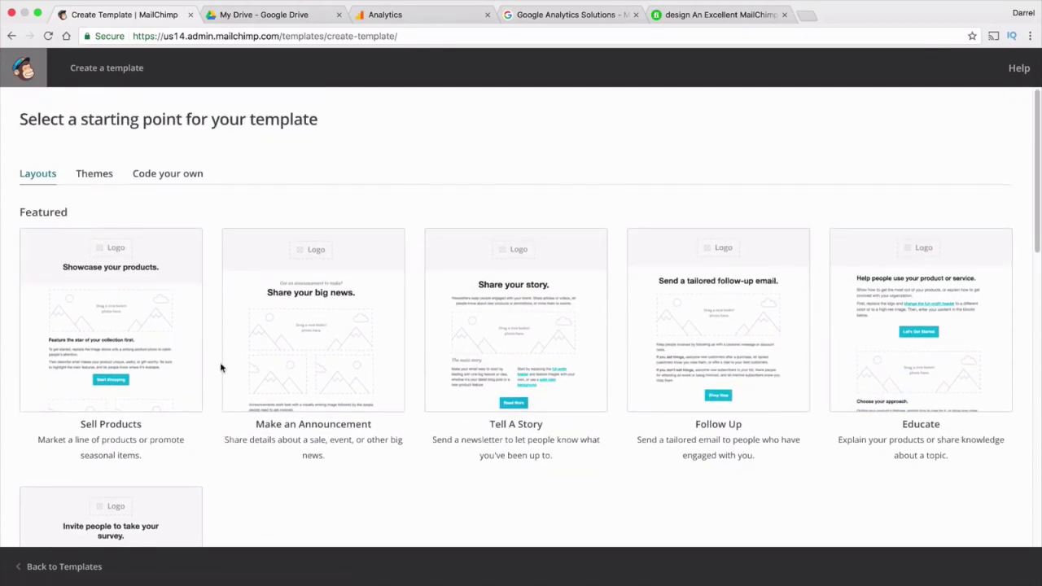
{"action": "left_click", "coordinate": [96, 175]}
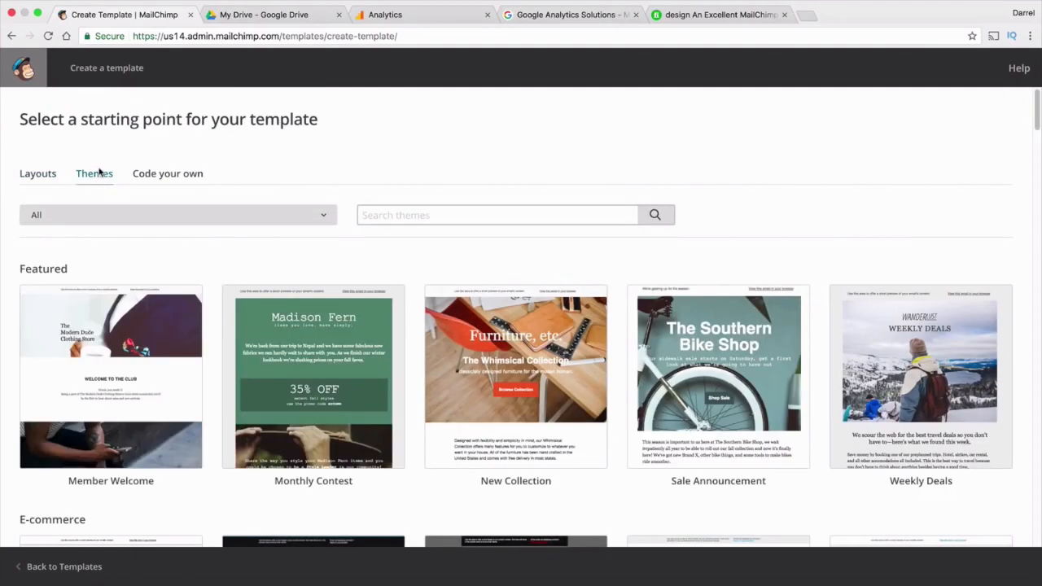
{"action": "scroll", "coordinate": [147, 303], "scroll_direction": "down", "scroll_amount": 2}
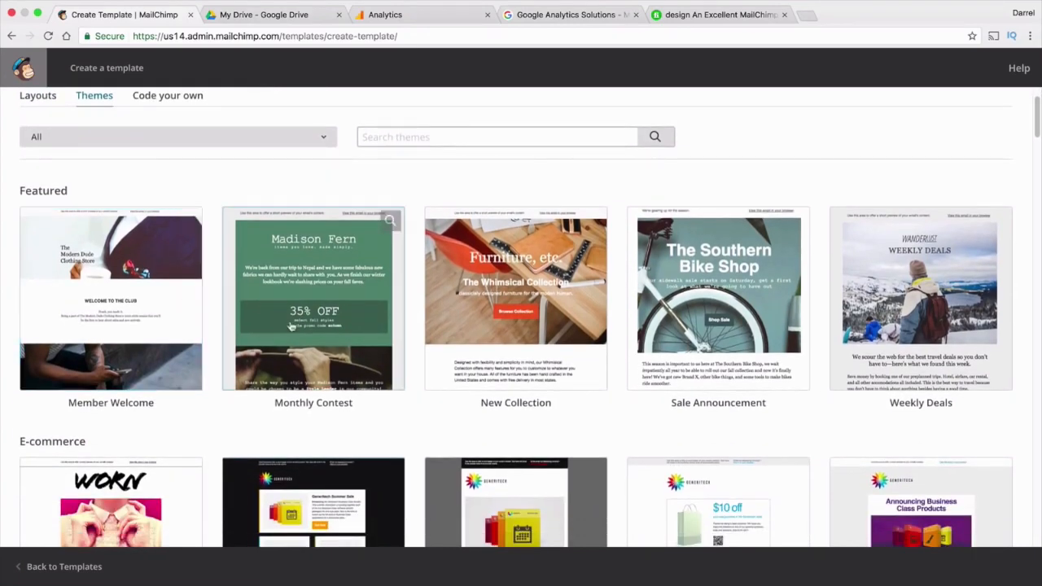
{"action": "scroll", "coordinate": [674, 308], "scroll_direction": "down", "scroll_amount": 4}
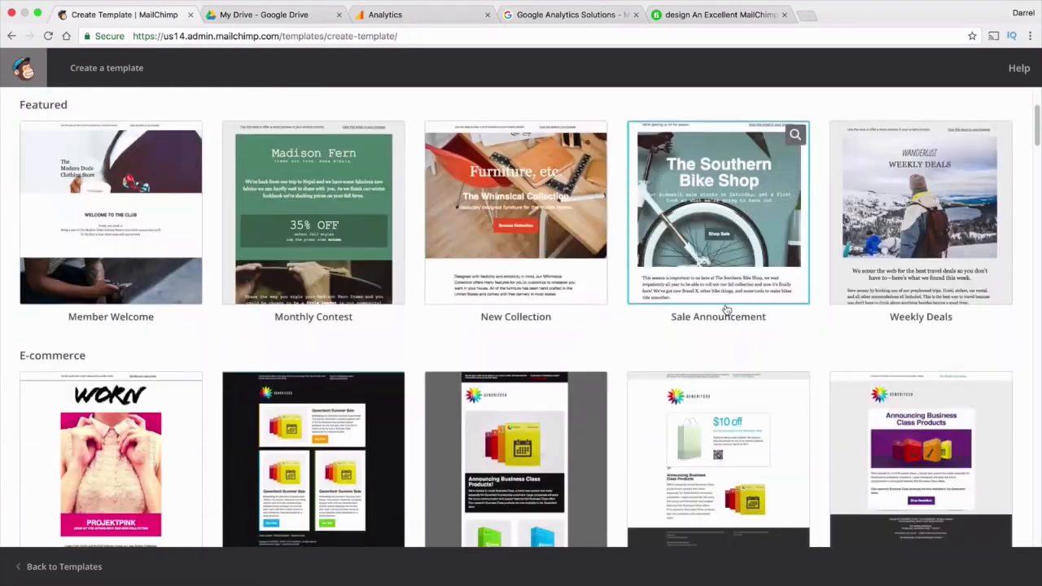
{"action": "scroll", "coordinate": [814, 322], "scroll_direction": "down", "scroll_amount": 3}
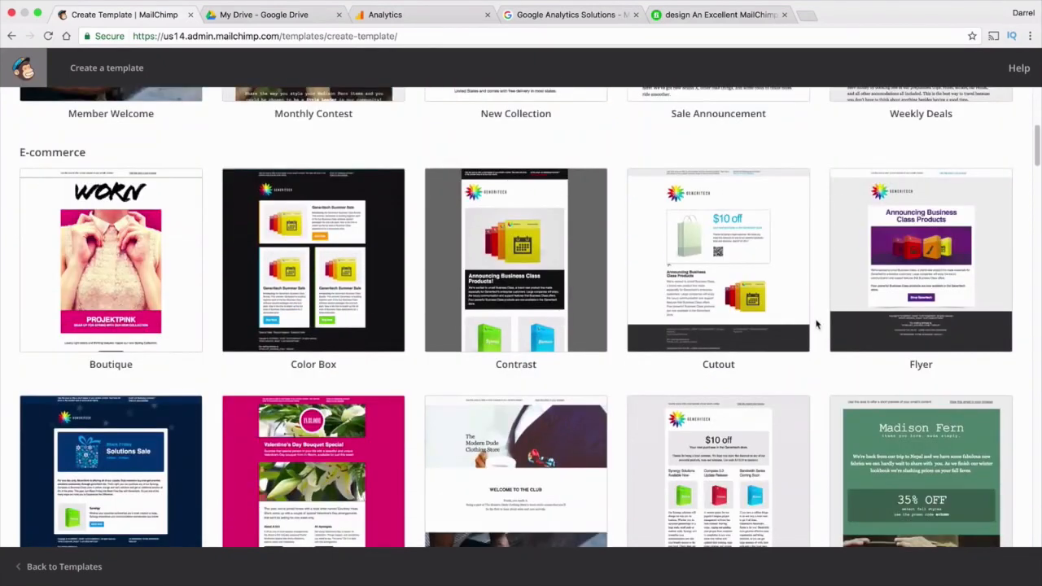
{"action": "scroll", "coordinate": [391, 293], "scroll_direction": "down", "scroll_amount": 4}
{"action": "scroll", "coordinate": [367, 293], "scroll_direction": "down", "scroll_amount": 10}
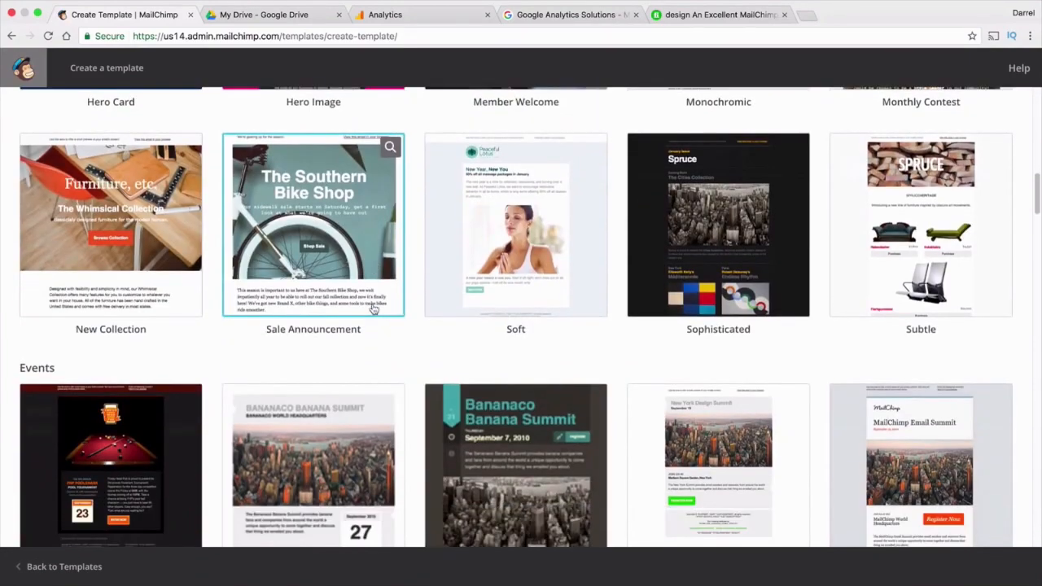
{"action": "scroll", "coordinate": [372, 309], "scroll_direction": "up", "scroll_amount": 15}
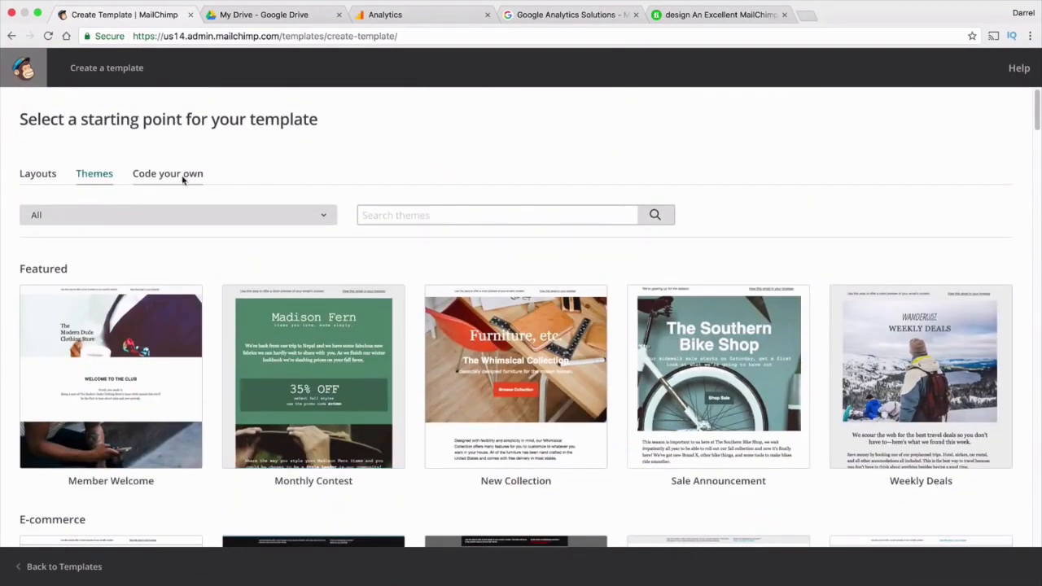
Check the Code your own options, glance at the Fiverr gig, and return to Layouts
{"action": "left_click", "coordinate": [183, 175]}
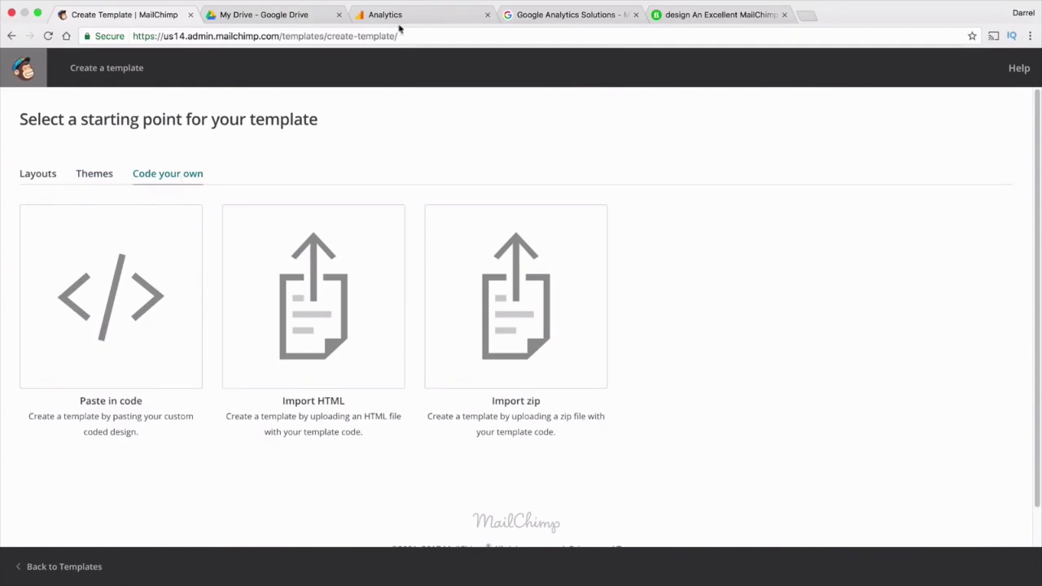
{"action": "left_click", "coordinate": [683, 15]}
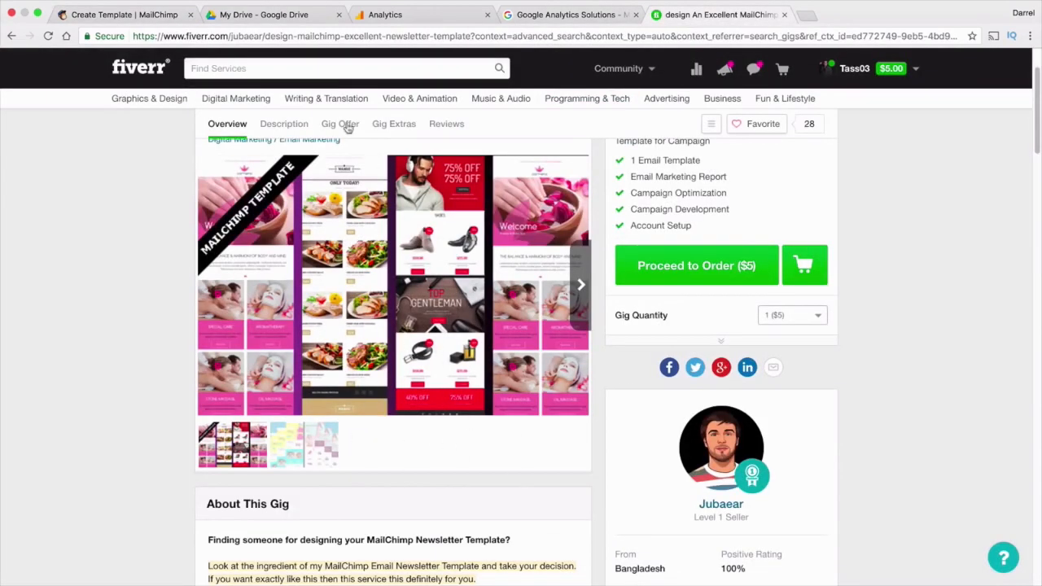
{"action": "left_click", "coordinate": [149, 15]}
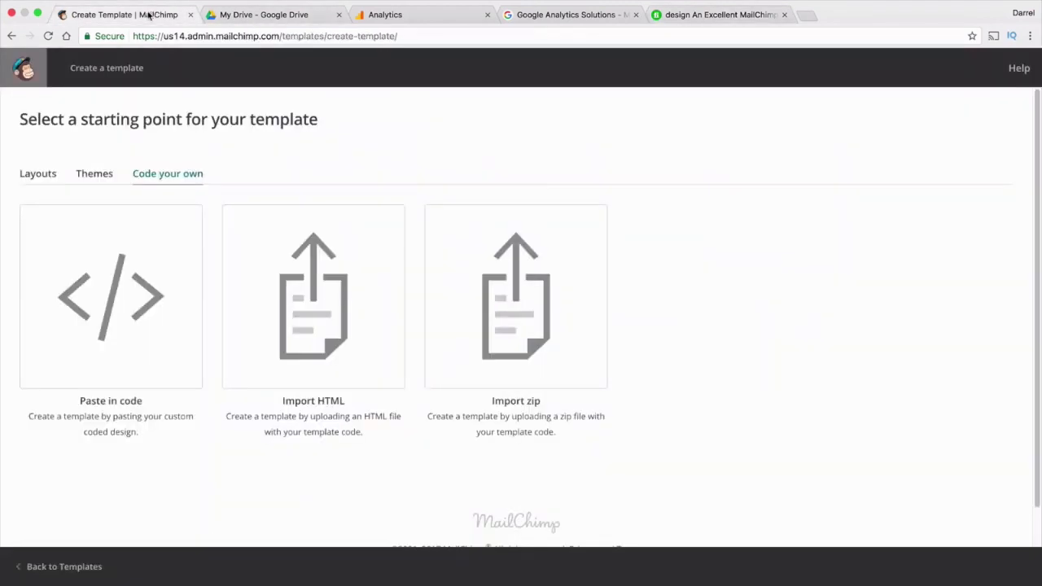
{"action": "left_click", "coordinate": [42, 177]}
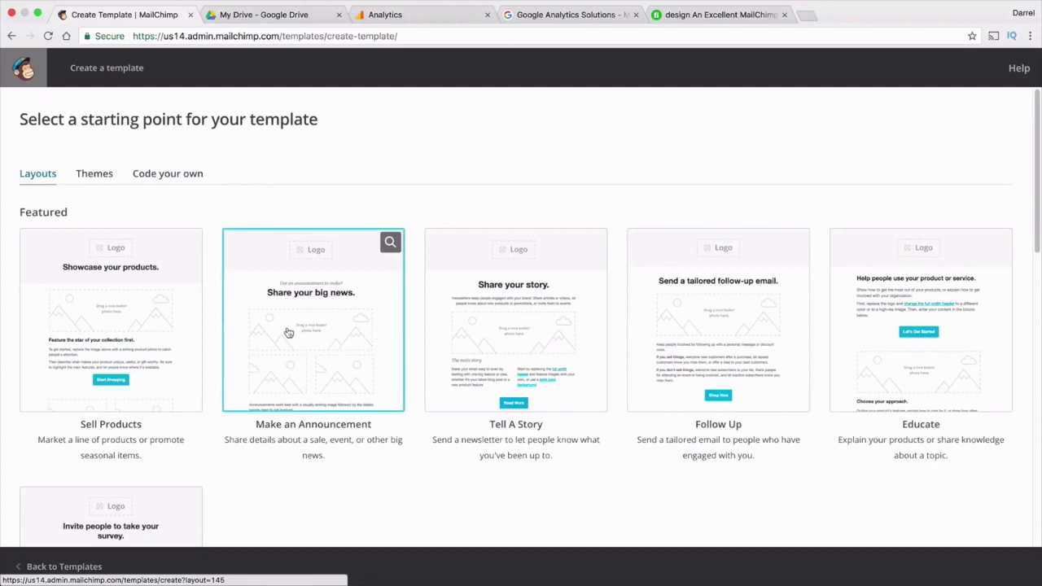
Create the template from the Sell Products layout and open its logo-placeholder.png block
{"action": "left_click", "coordinate": [120, 326]}
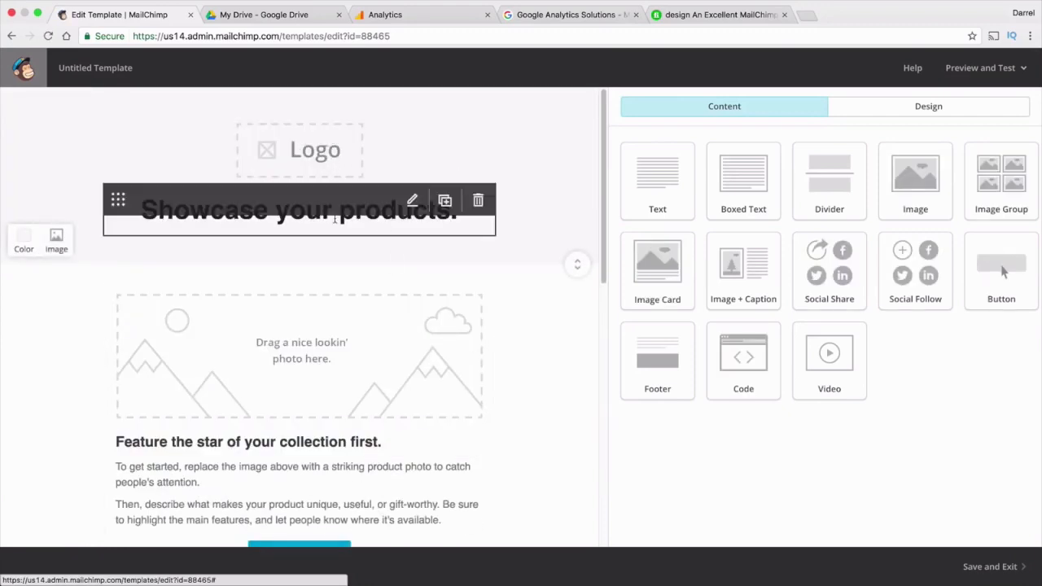
{"action": "scroll", "coordinate": [335, 361], "scroll_direction": "down", "scroll_amount": 3}
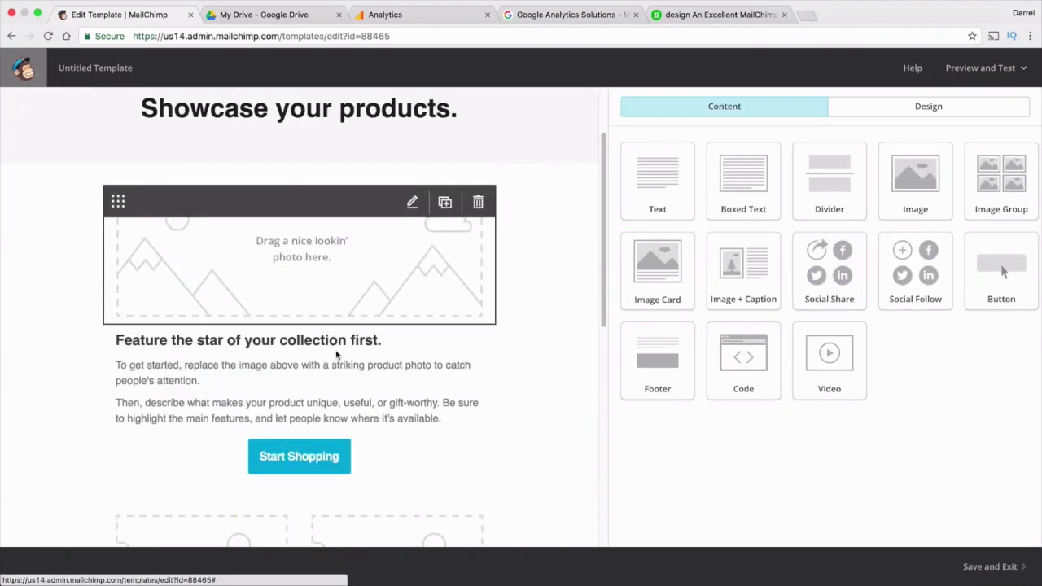
{"action": "scroll", "coordinate": [306, 379], "scroll_direction": "down", "scroll_amount": 1}
{"action": "scroll", "coordinate": [306, 386], "scroll_direction": "down", "scroll_amount": 5}
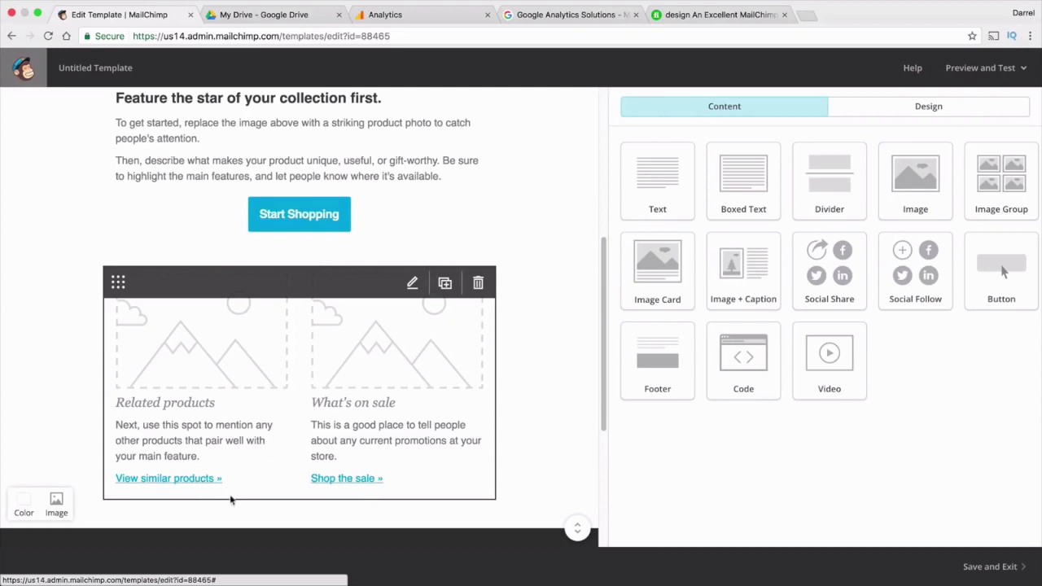
{"action": "scroll", "coordinate": [356, 467], "scroll_direction": "up", "scroll_amount": 3}
{"action": "scroll", "coordinate": [355, 467], "scroll_direction": "up", "scroll_amount": 5}
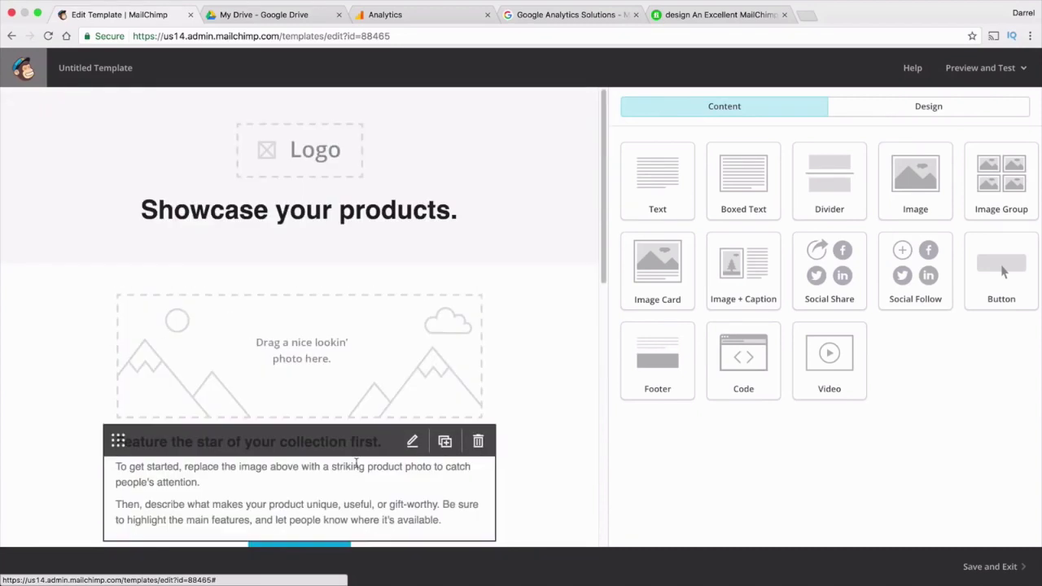
{"action": "left_click", "coordinate": [324, 159]}
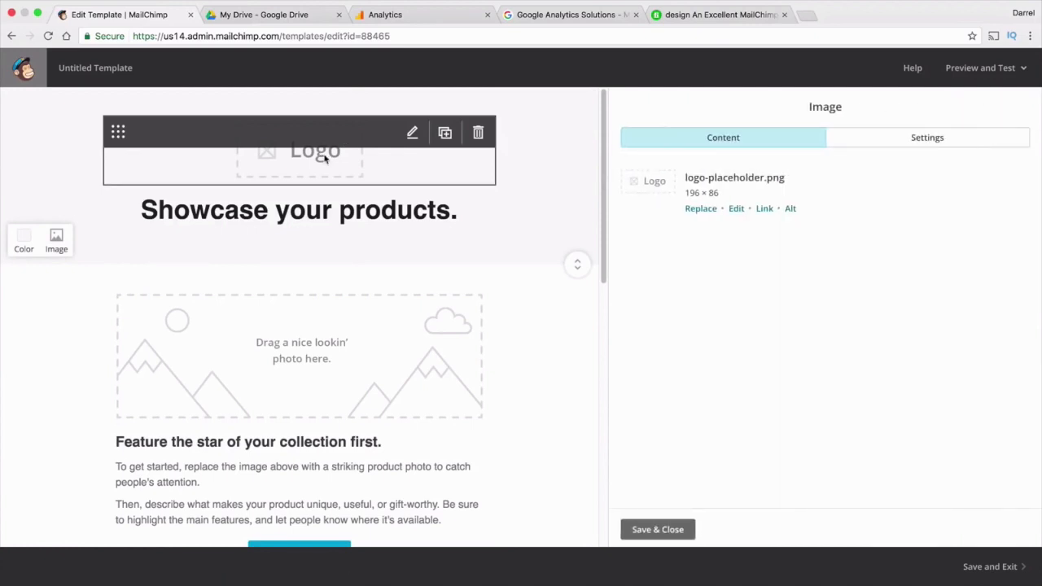
Swap the logo placeholder for the Batman-1 image chosen in File Manager
{"action": "left_click", "coordinate": [694, 211]}
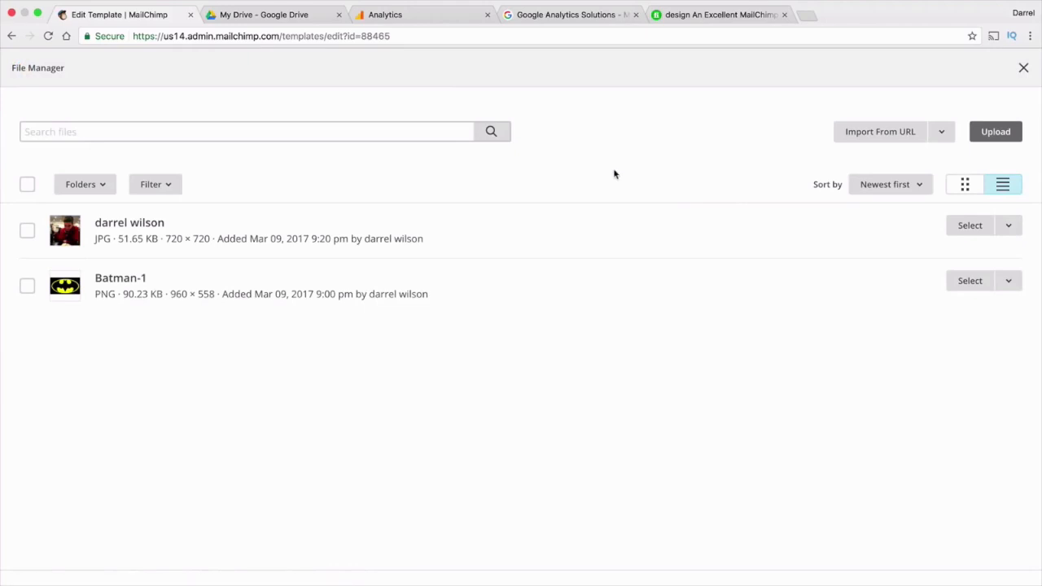
{"action": "left_click", "coordinate": [995, 132]}
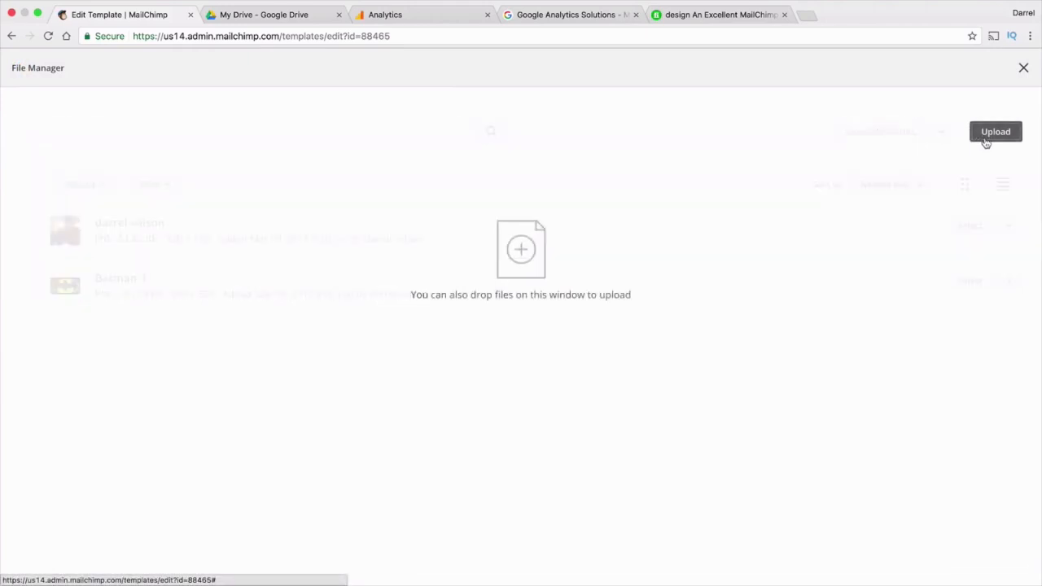
{"action": "scroll", "coordinate": [488, 102], "scroll_direction": "down", "scroll_amount": 2}
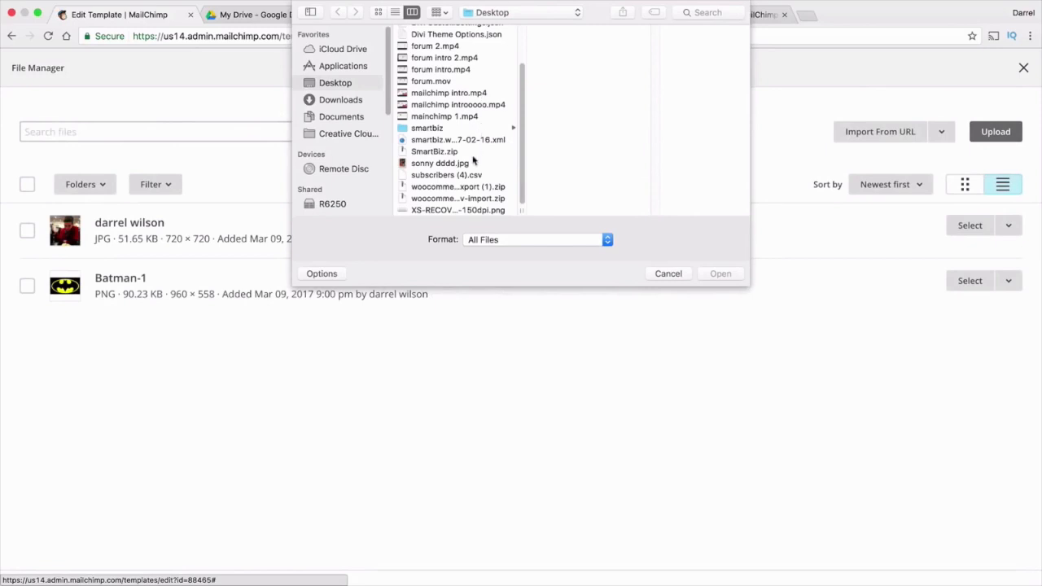
{"action": "scroll", "coordinate": [471, 166], "scroll_direction": "up", "scroll_amount": 3}
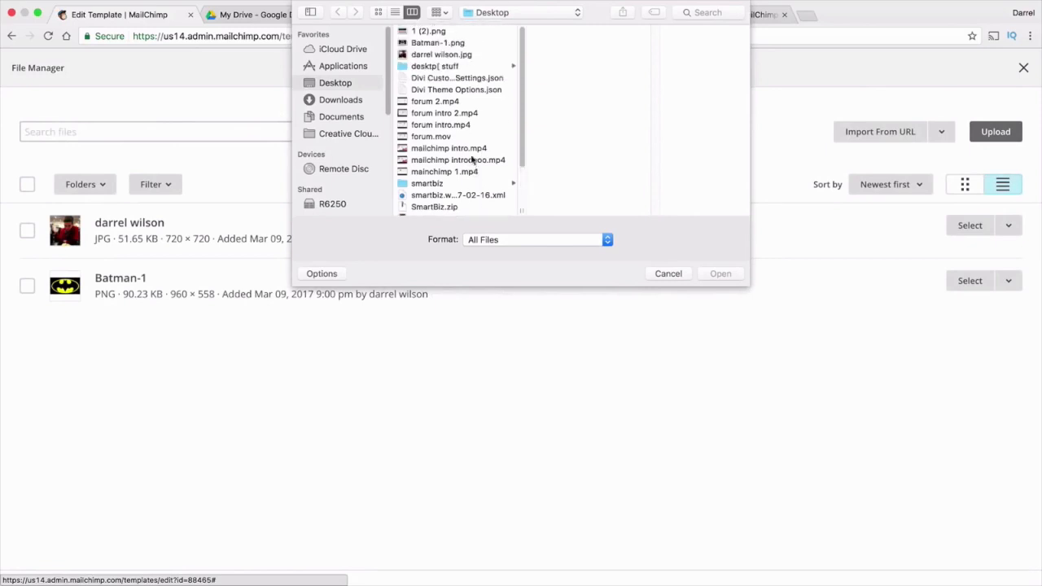
{"action": "left_click", "coordinate": [668, 275]}
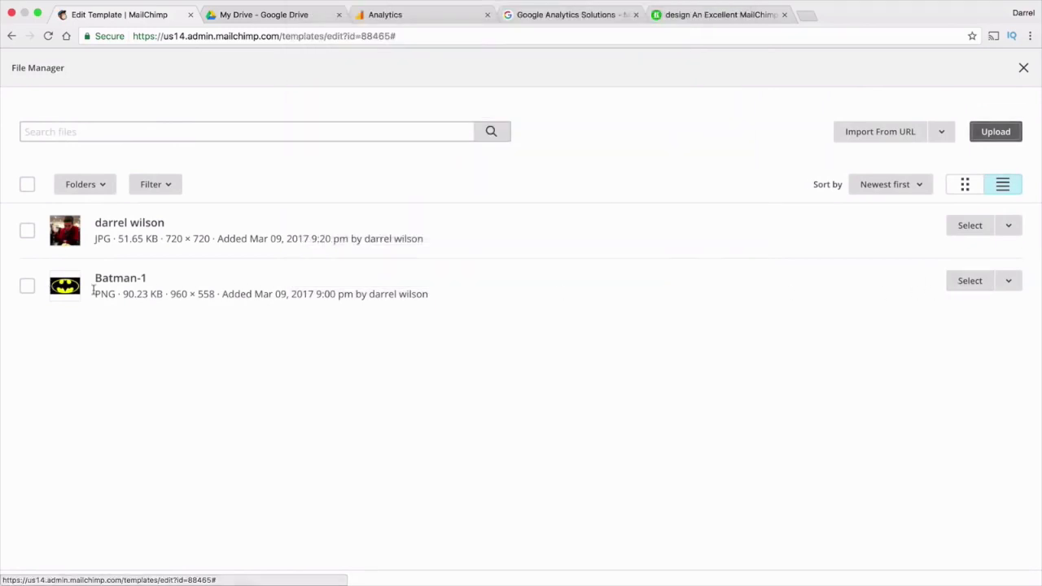
{"action": "left_click", "coordinate": [27, 285]}
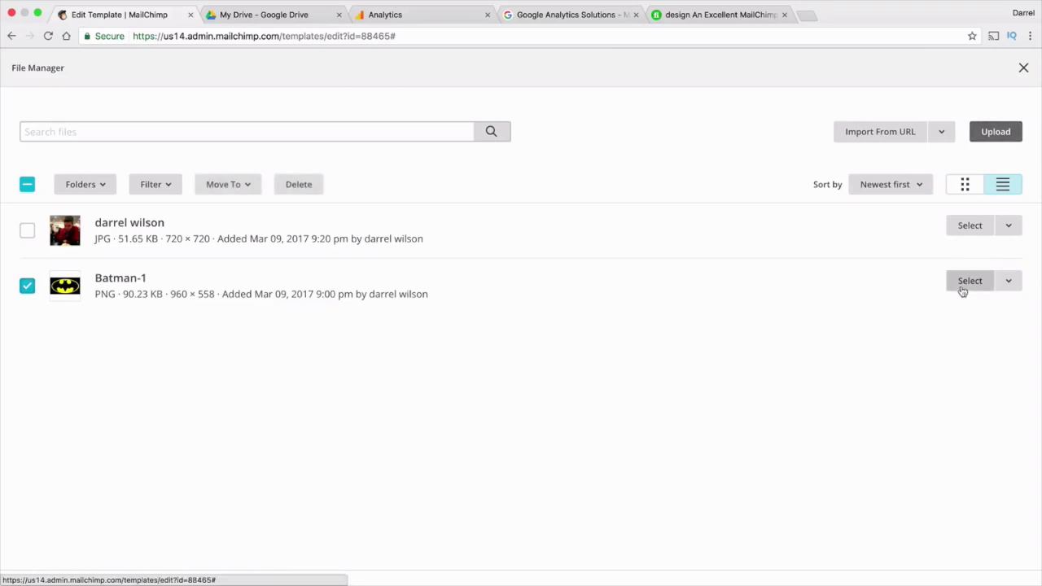
{"action": "left_click", "coordinate": [968, 281]}
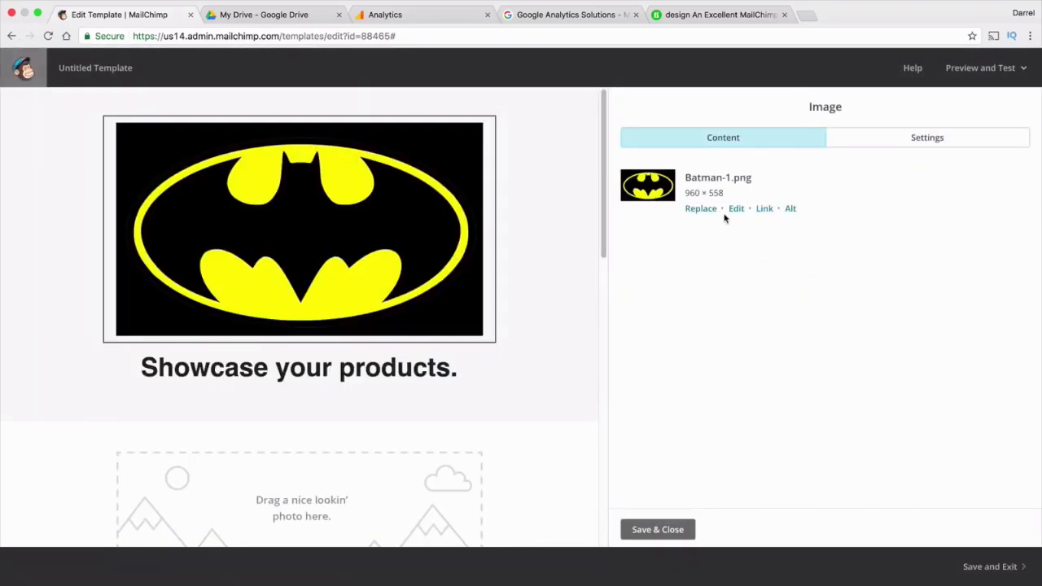
Unlock proportions and resize the Batman logo to 350 × 300 in the Photo Editor, then save
{"action": "left_click", "coordinate": [736, 209]}
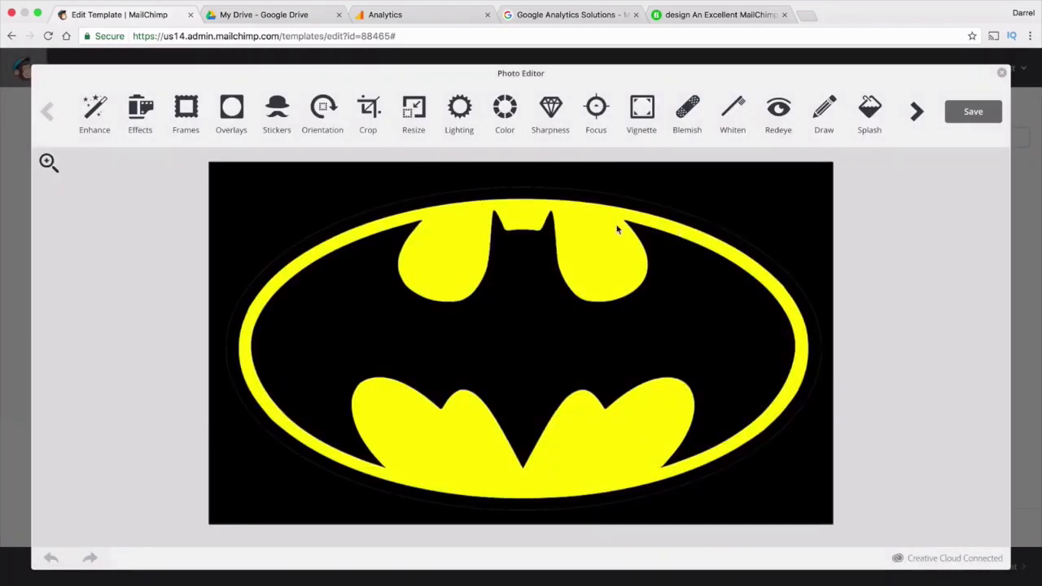
{"action": "left_click", "coordinate": [414, 114]}
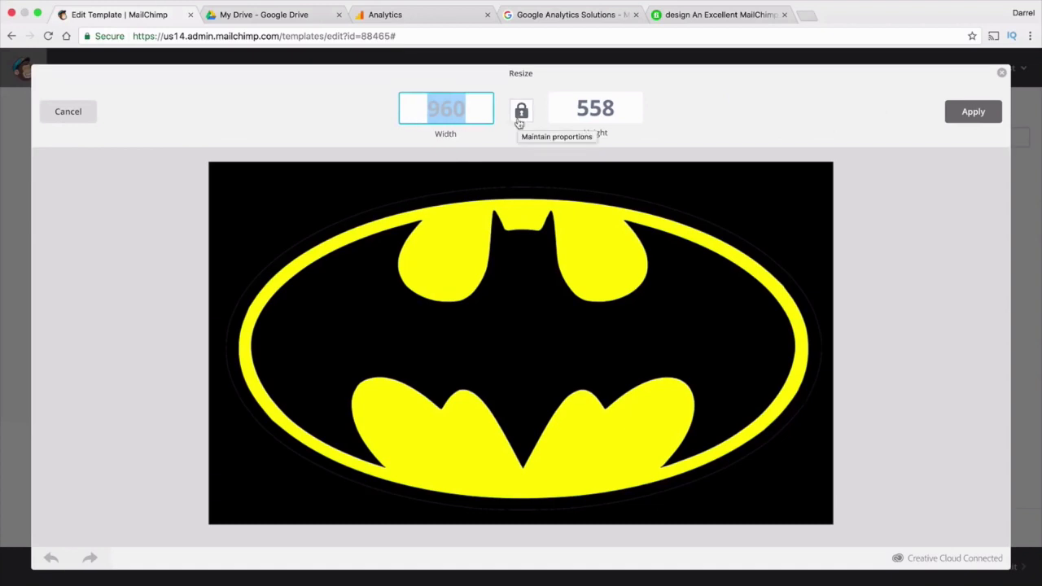
{"action": "type", "text": "350"}
{"action": "left_click", "coordinate": [613, 113]}
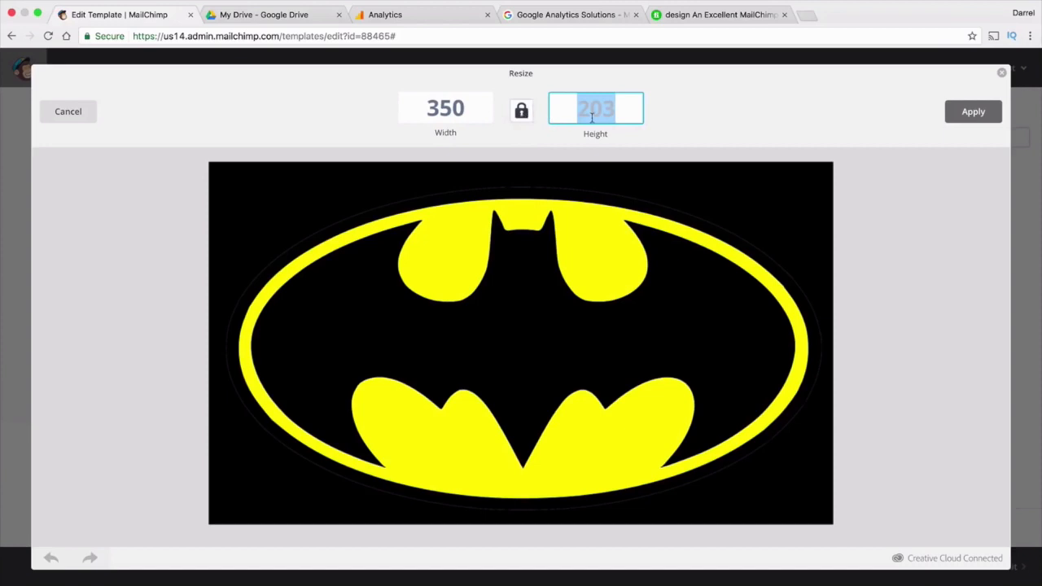
{"action": "left_click", "coordinate": [521, 110]}
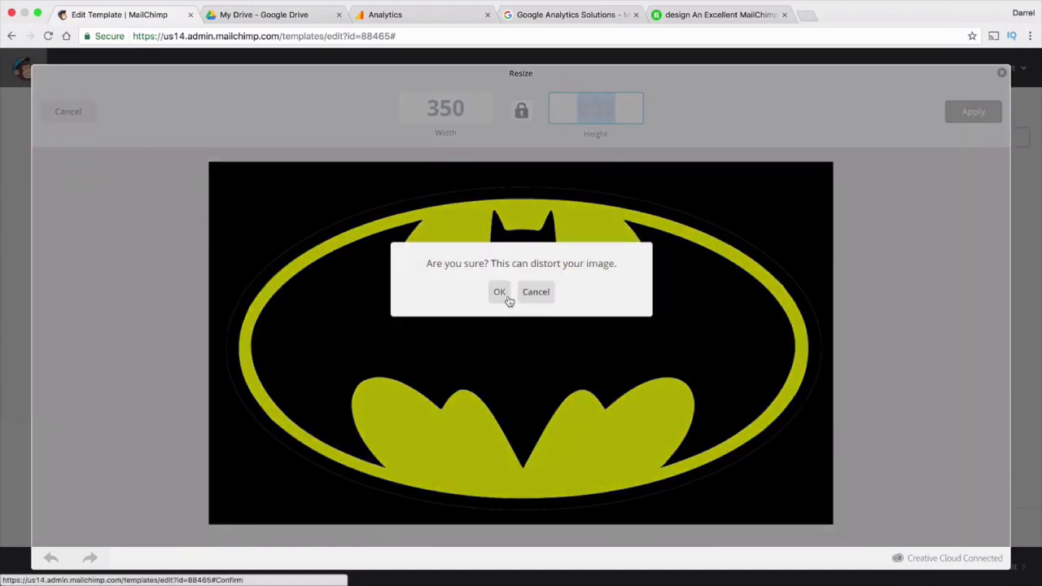
{"action": "left_click", "coordinate": [499, 292]}
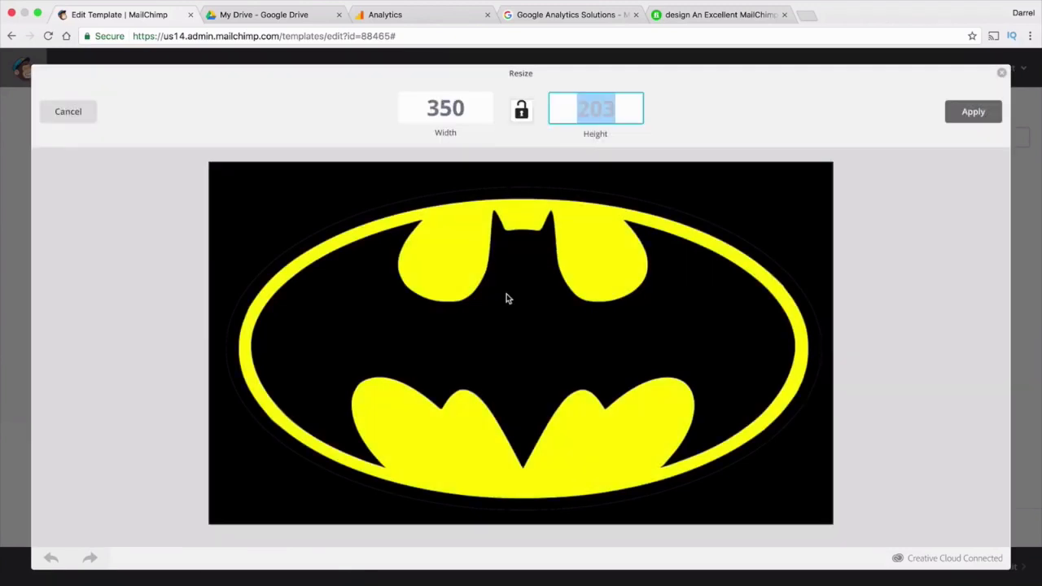
{"action": "type", "text": "350"}
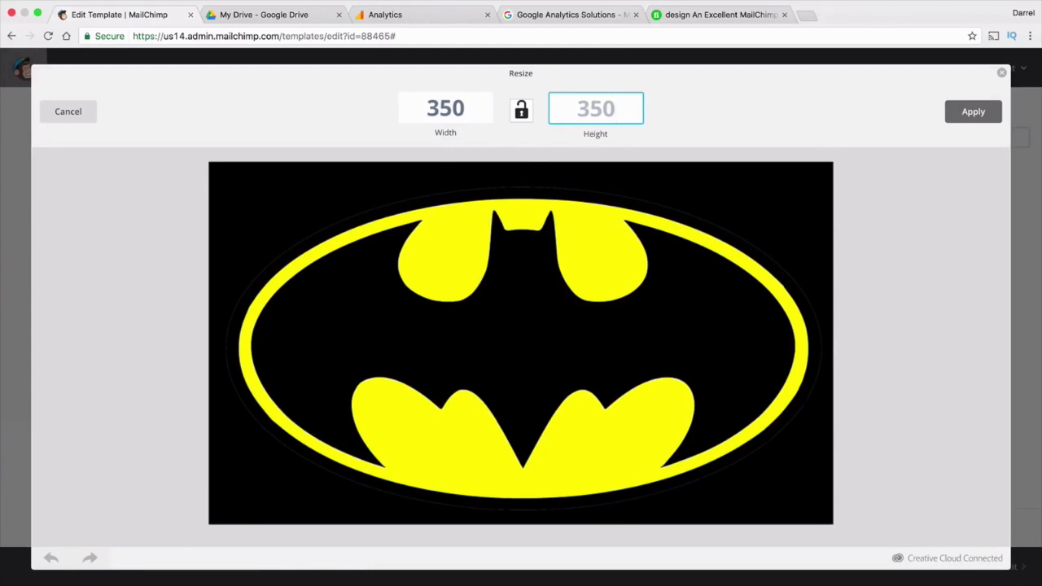
{"action": "key", "text": "BackSpace"}
{"action": "key", "text": "BackSpace"}
{"action": "key", "text": "BackSpace"}
{"action": "type", "text": "300"}
{"action": "left_click", "coordinate": [991, 112]}
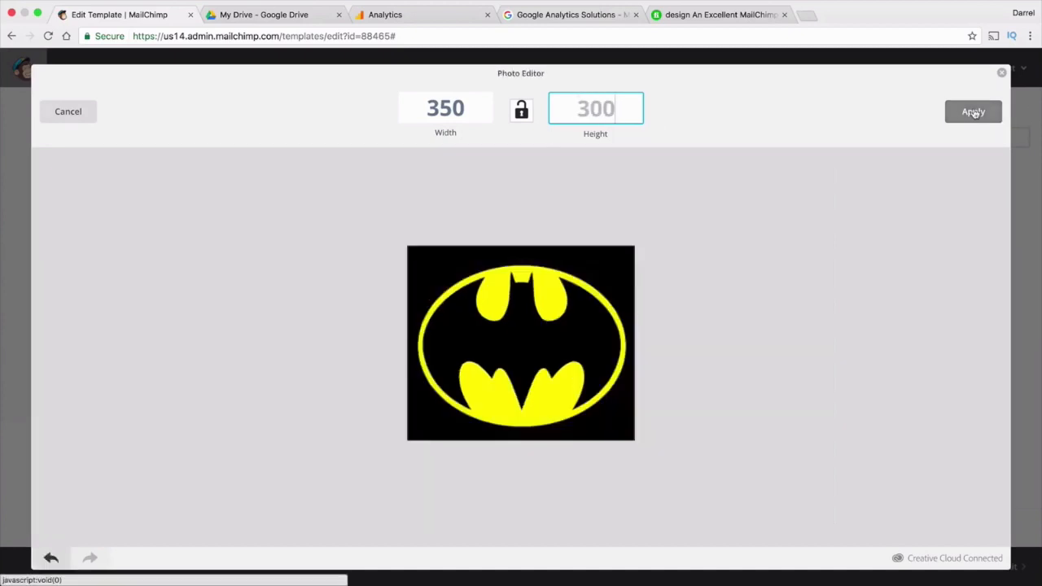
{"action": "left_click", "coordinate": [964, 115]}
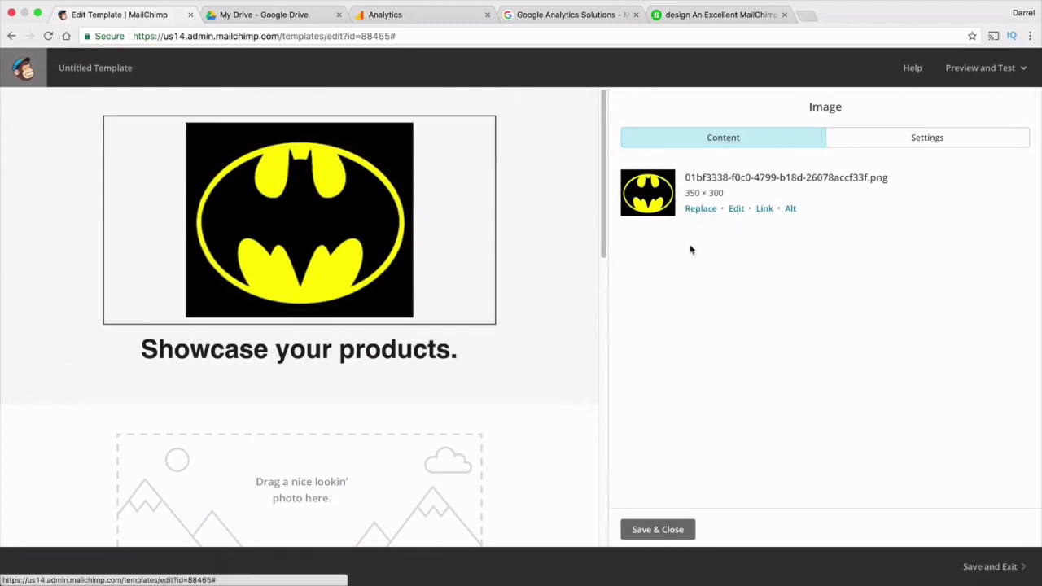
Italicize the headline and retype it as 'Get 10% Off The Entire Store' with the checkout discount code
{"action": "left_click", "coordinate": [364, 358]}
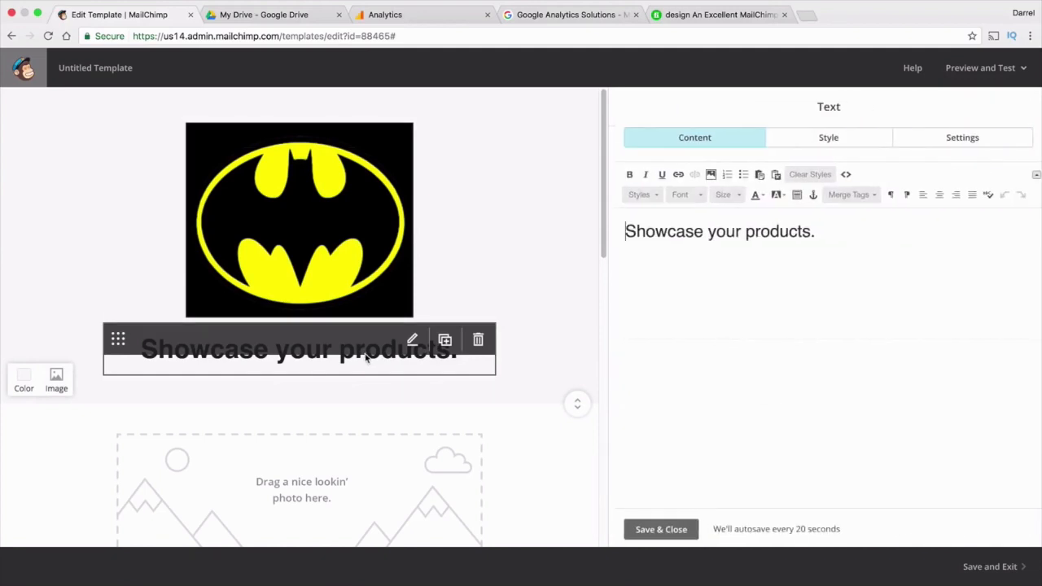
{"action": "left_click_drag", "start_coordinate": [828, 231], "coordinate": [593, 231]}
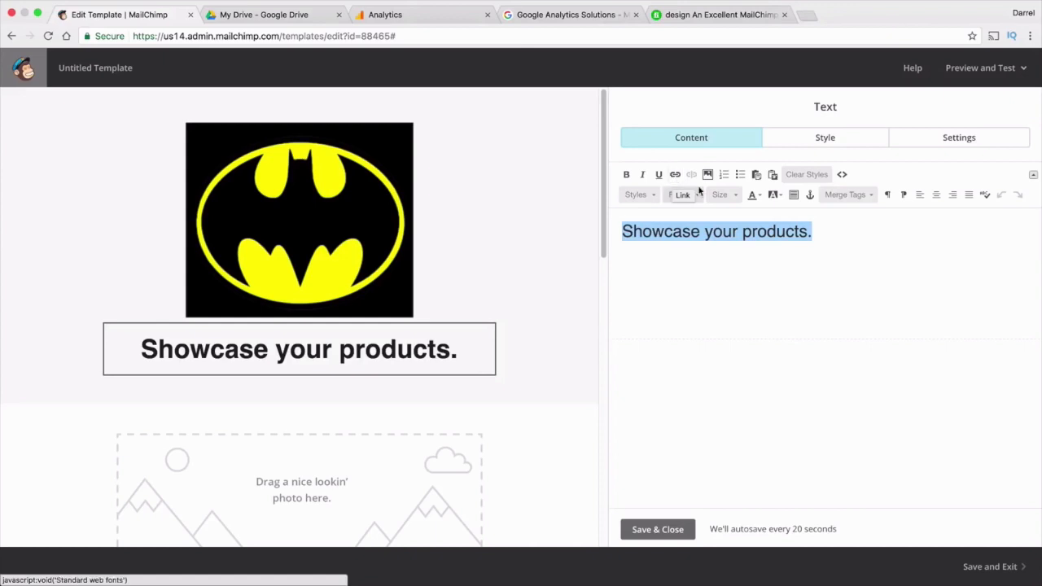
{"action": "left_click", "coordinate": [646, 177]}
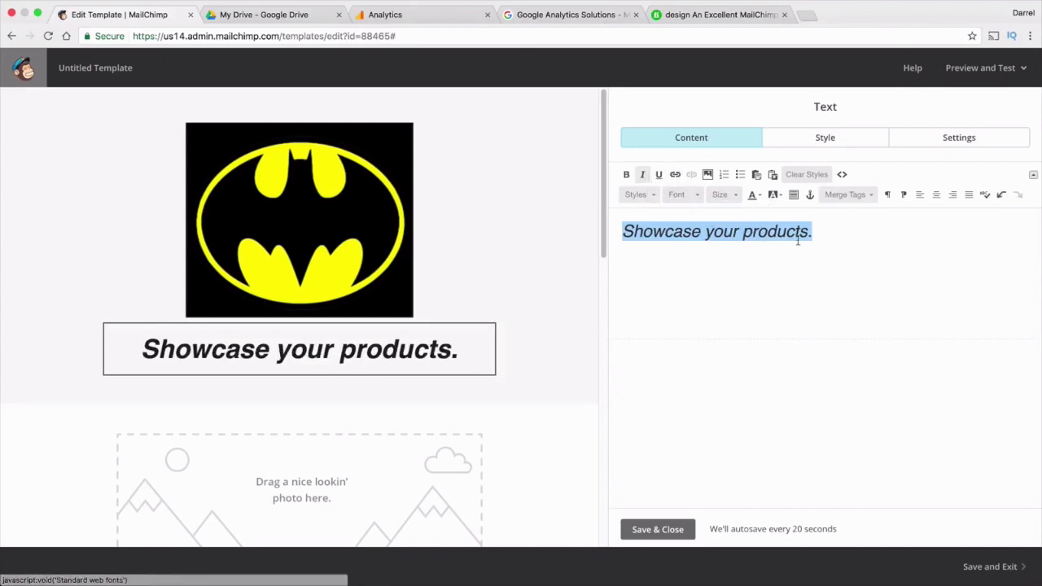
{"action": "left_click_drag", "start_coordinate": [812, 233], "coordinate": [530, 233]}
{"action": "type", "text": "Welc"}
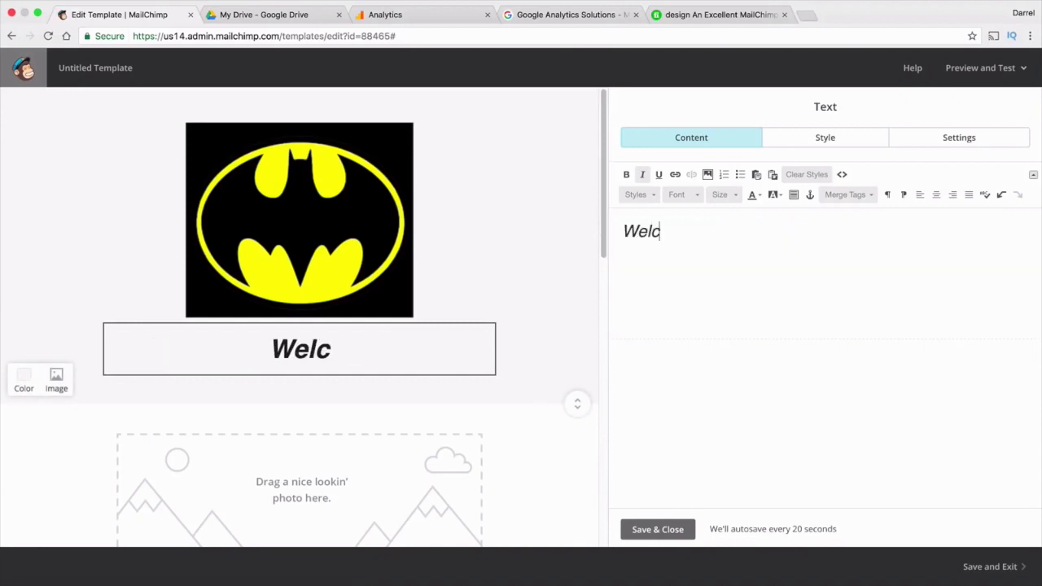
{"action": "key", "text": "BackSpace"}
{"action": "key", "text": "BackSpace"}
{"action": "key", "text": "BackSpace"}
{"action": "key", "text": "BackSpace"}
{"action": "type", "text": "Ge"}
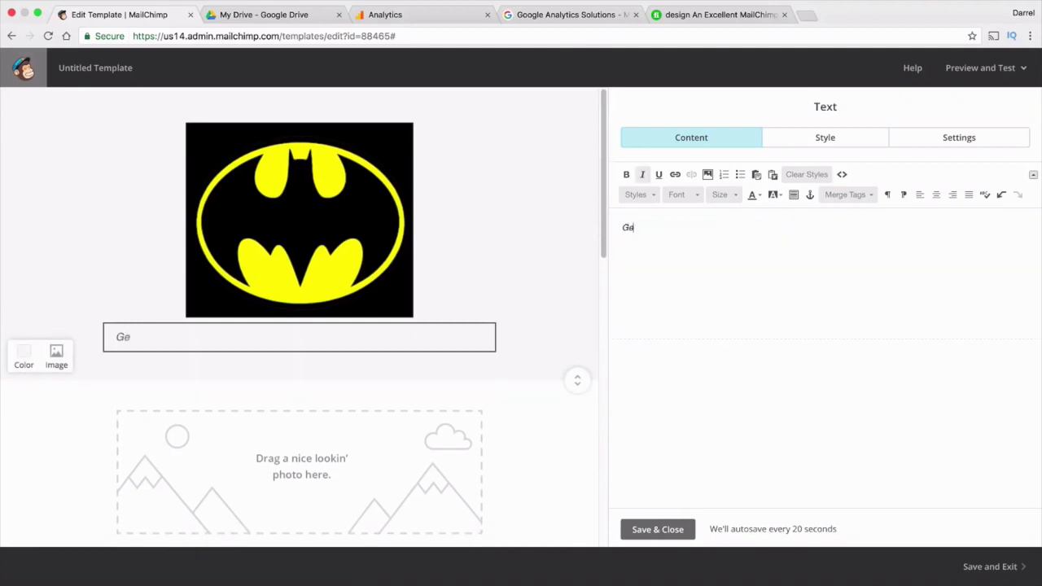
{"action": "type", "text": "t 10% O"}
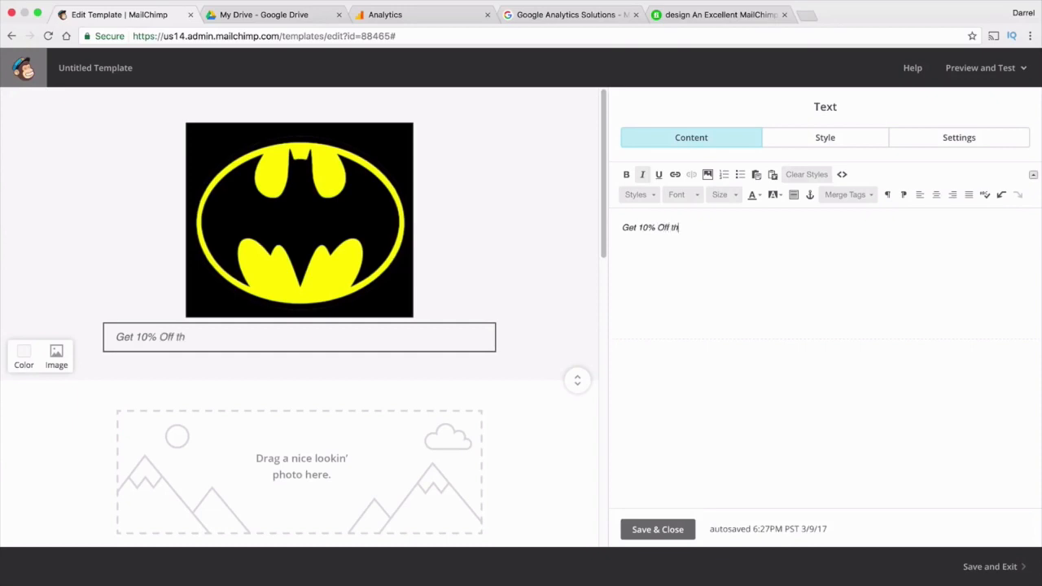
{"action": "type", "text": "ff The Entire Store. "}
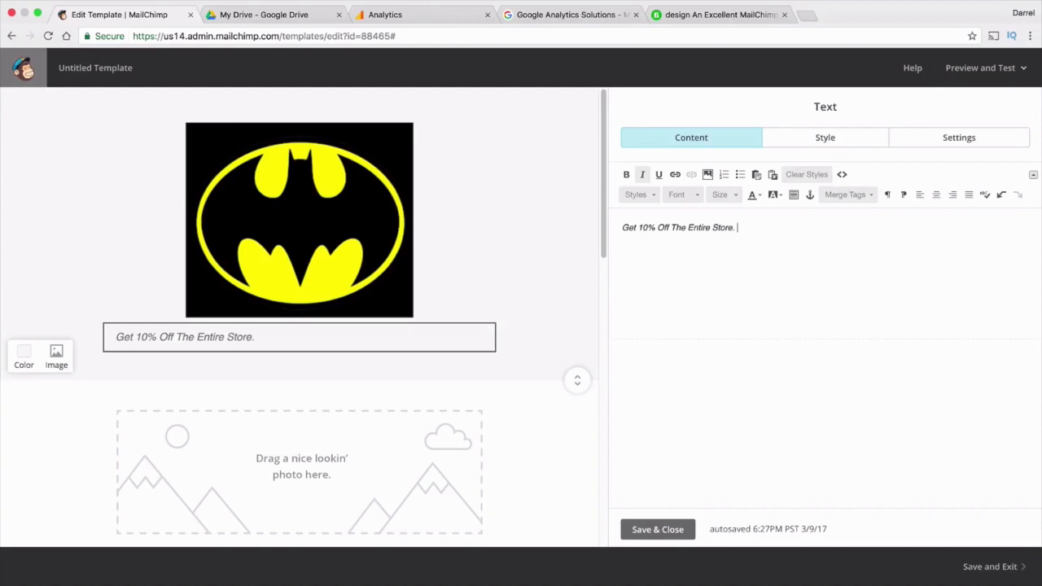
{"action": "type", "text": "Use Code Darrelwi"}
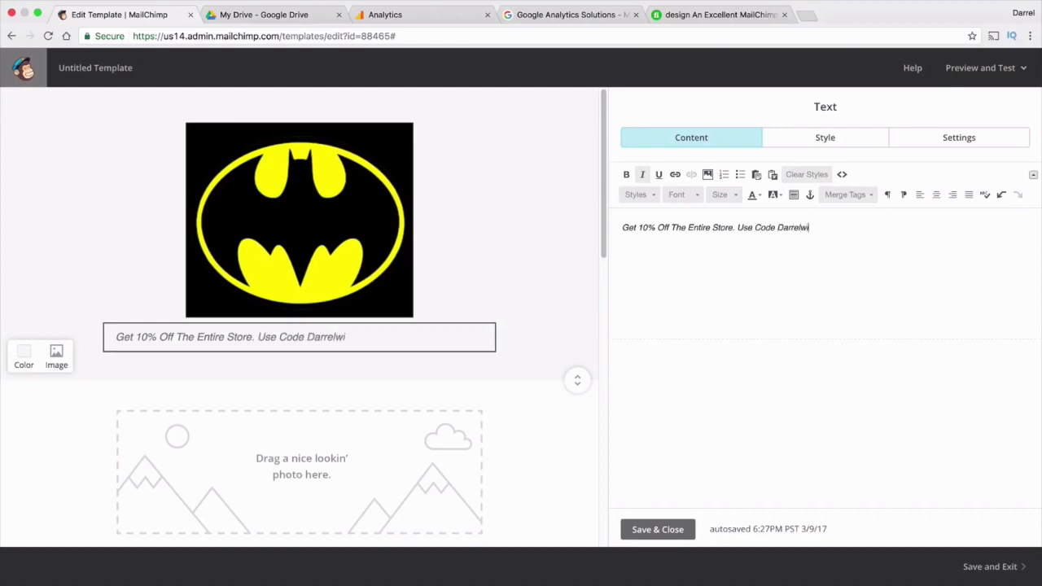
{"action": "key", "text": "BackSpace"}
{"action": "key", "text": "BackSpace"}
{"action": "type", "text": "at checkout"}
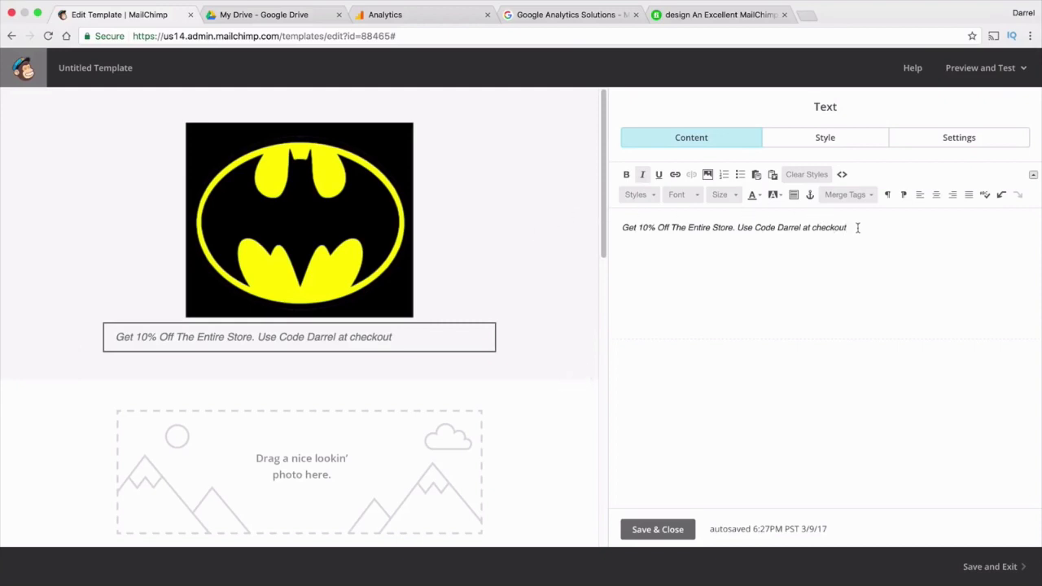
Set the discount line in Tahoma and format it as a heading
{"action": "left_click_drag", "start_coordinate": [857, 228], "coordinate": [601, 223]}
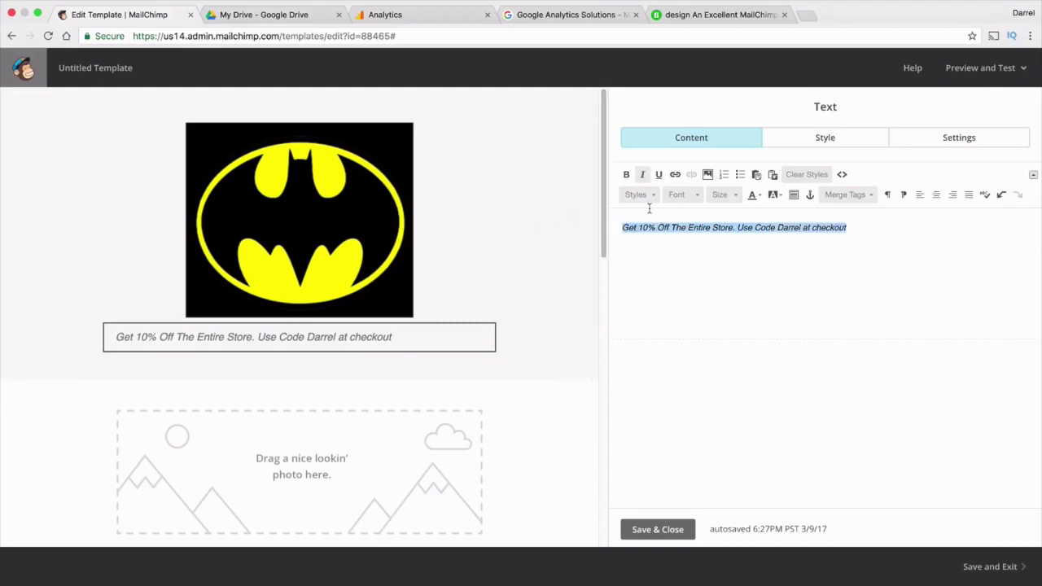
{"action": "left_click", "coordinate": [681, 198]}
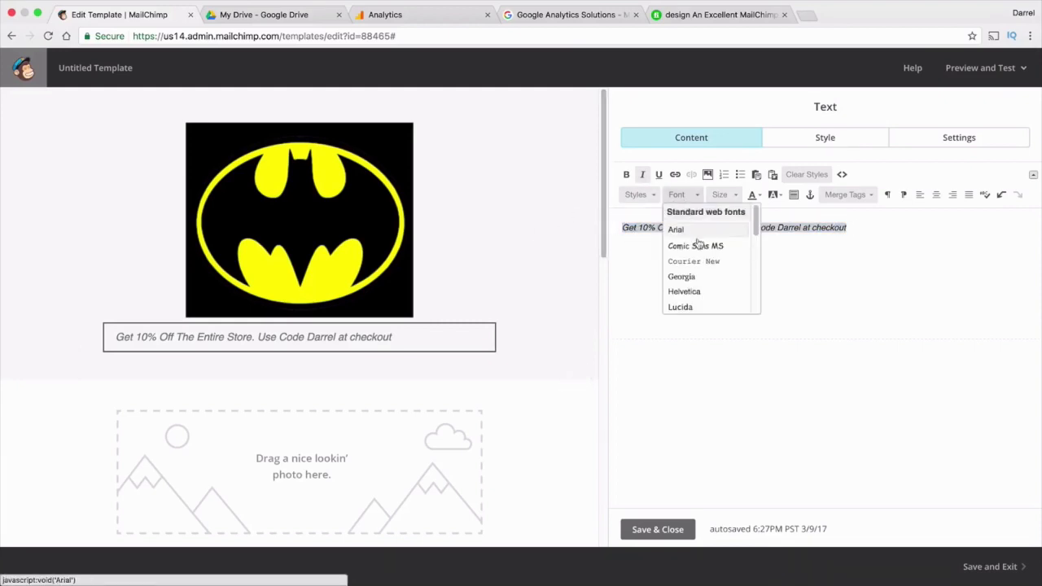
{"action": "scroll", "coordinate": [698, 252], "scroll_direction": "down", "scroll_amount": 2}
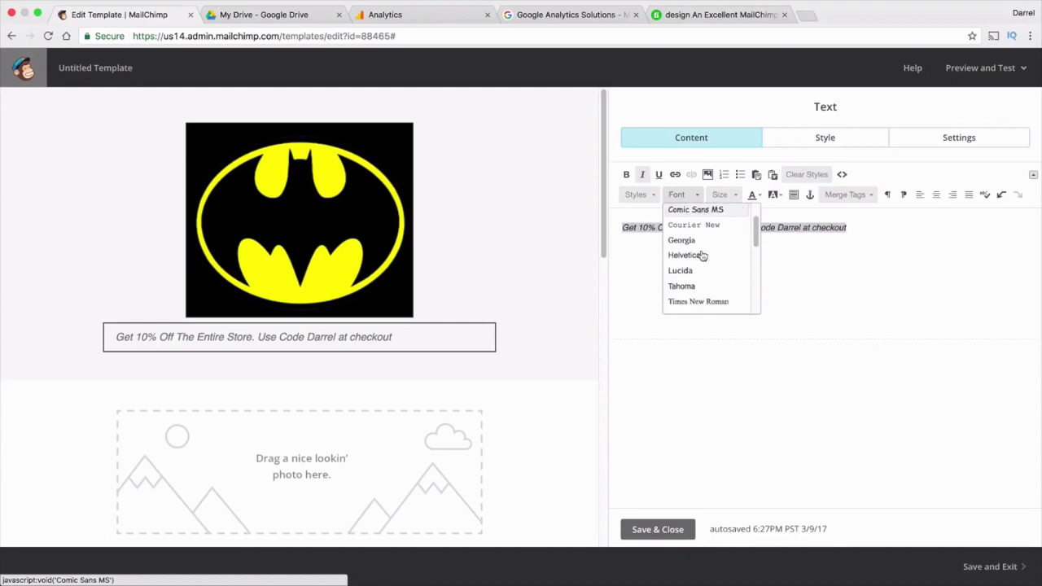
{"action": "left_click", "coordinate": [715, 293]}
{"action": "left_click", "coordinate": [652, 198]}
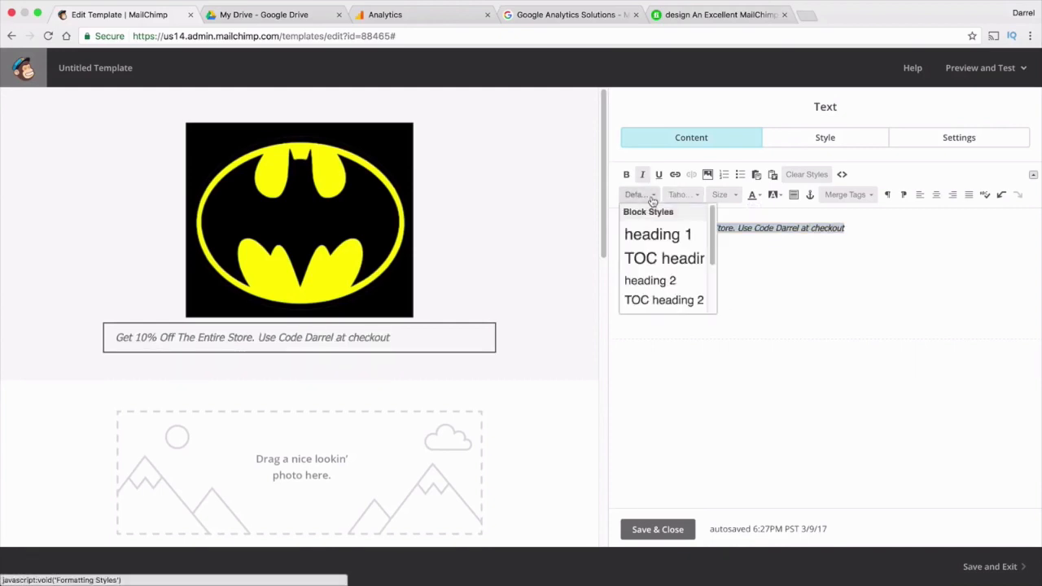
{"action": "scroll", "coordinate": [664, 247], "scroll_direction": "down", "scroll_amount": 1}
{"action": "scroll", "coordinate": [664, 246], "scroll_direction": "down", "scroll_amount": 1}
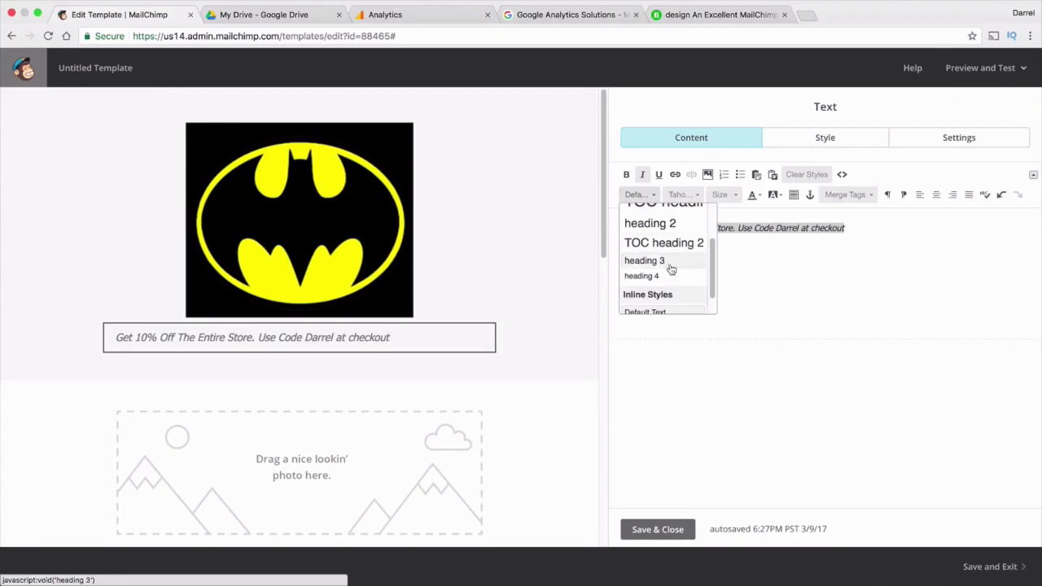
{"action": "left_click", "coordinate": [669, 265]}
Center the discount line, trying text sizes 24 and 23
{"action": "left_click", "coordinate": [719, 195]}
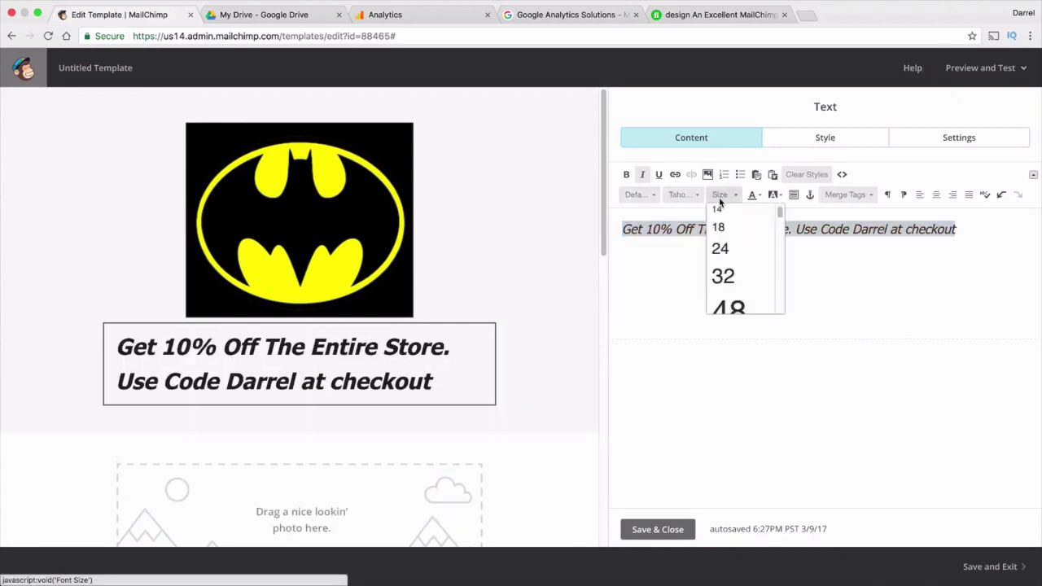
{"action": "left_click", "coordinate": [721, 247]}
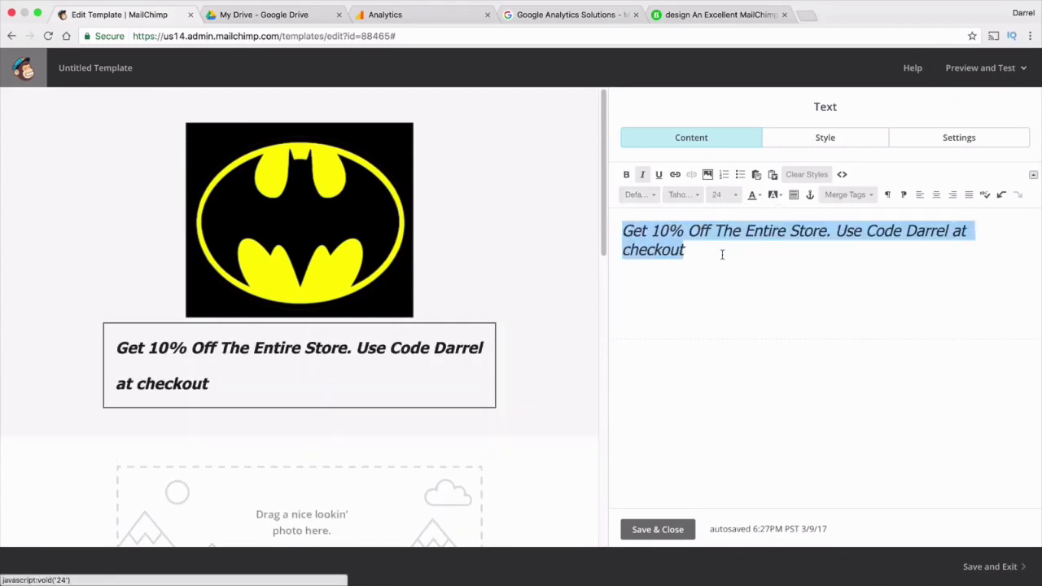
{"action": "left_click", "coordinate": [729, 196]}
{"action": "left_click", "coordinate": [730, 235]}
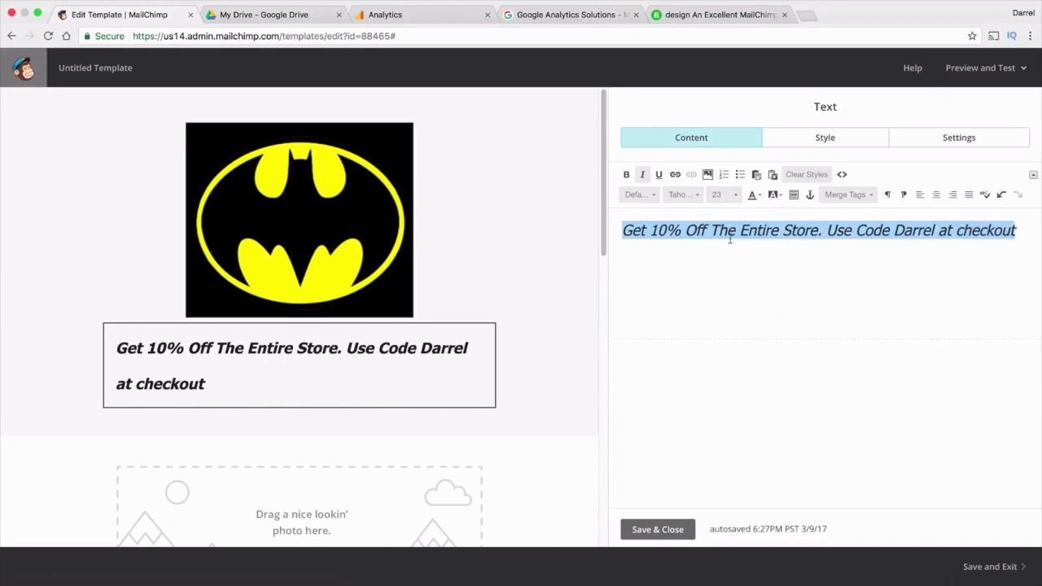
{"action": "left_click", "coordinate": [937, 195]}
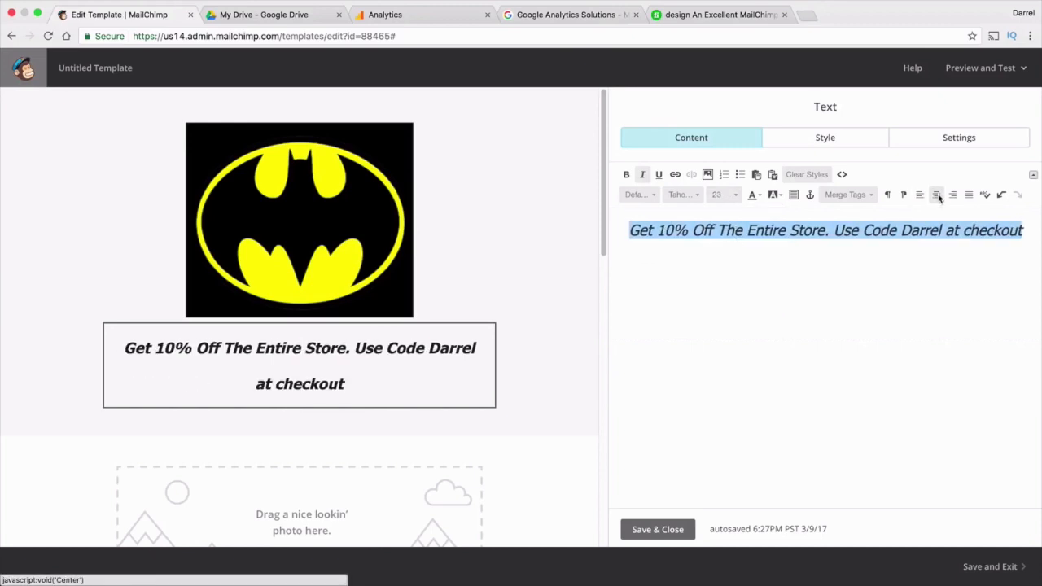
Step the discount line's size down to 19 and save and close the text block
{"action": "left_click", "coordinate": [402, 392]}
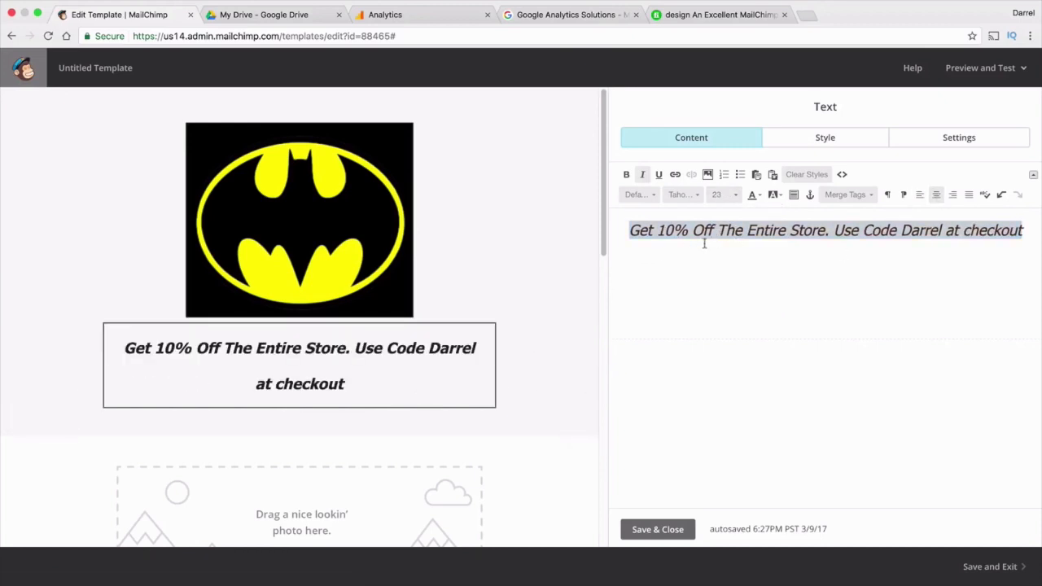
{"action": "left_click", "coordinate": [727, 196]}
{"action": "scroll", "coordinate": [731, 236], "scroll_direction": "up", "scroll_amount": 1}
{"action": "left_click", "coordinate": [728, 231]}
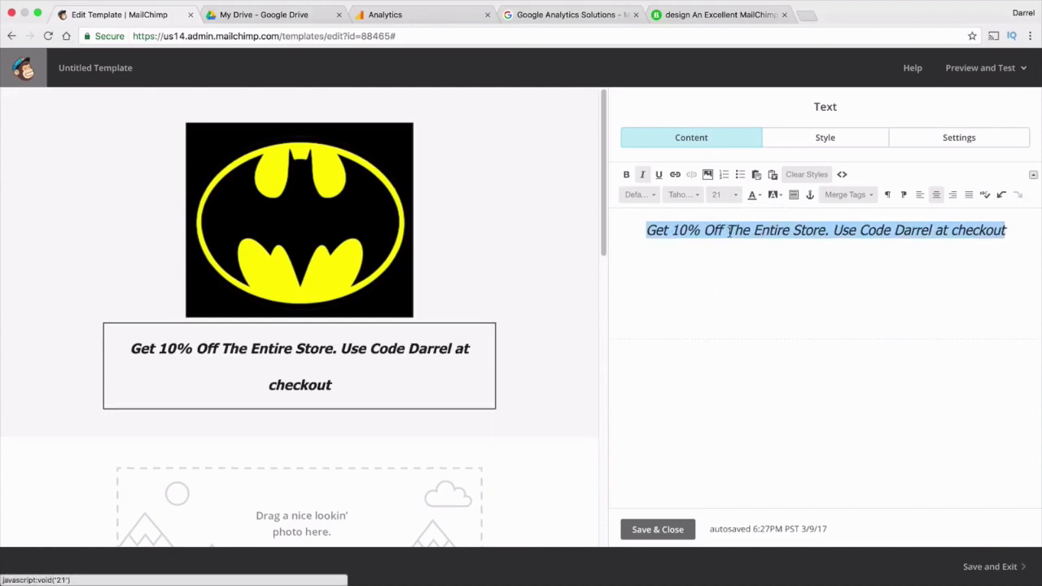
{"action": "left_click", "coordinate": [720, 196]}
{"action": "left_click", "coordinate": [728, 215]}
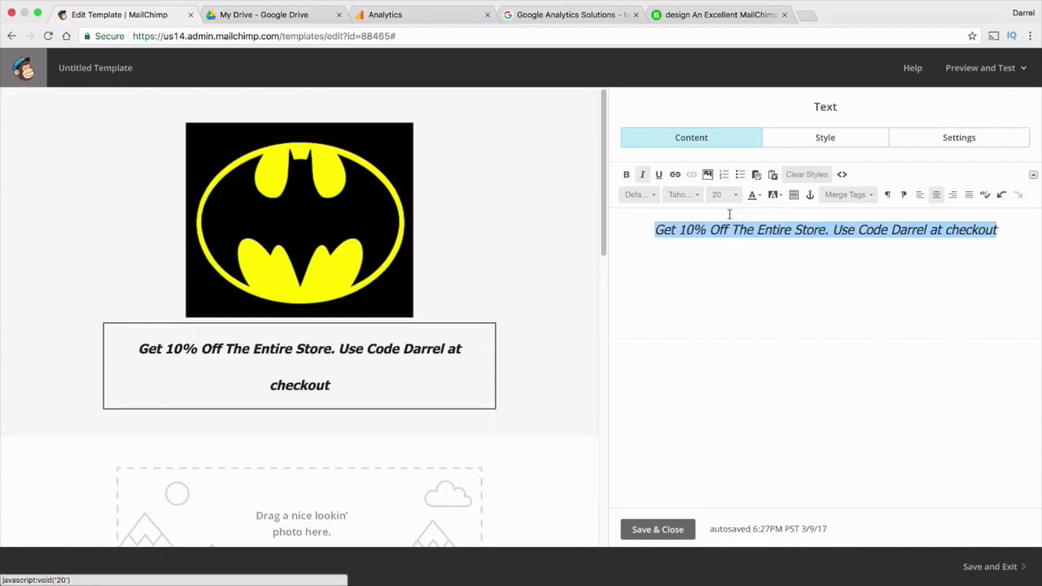
{"action": "left_click", "coordinate": [731, 203]}
{"action": "scroll", "coordinate": [731, 236], "scroll_direction": "up", "scroll_amount": 1}
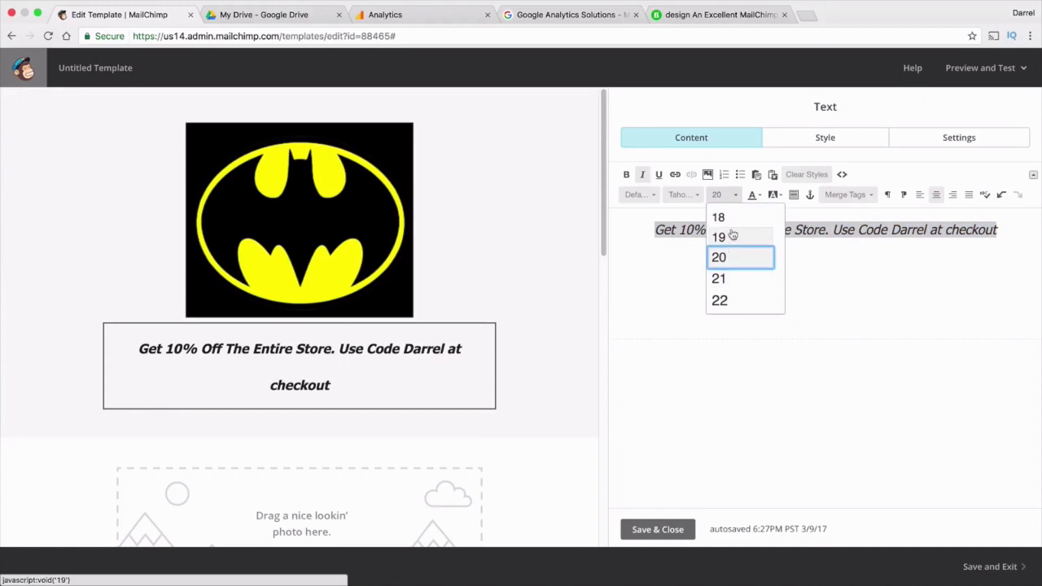
{"action": "left_click", "coordinate": [724, 236]}
{"action": "left_click", "coordinate": [732, 308]}
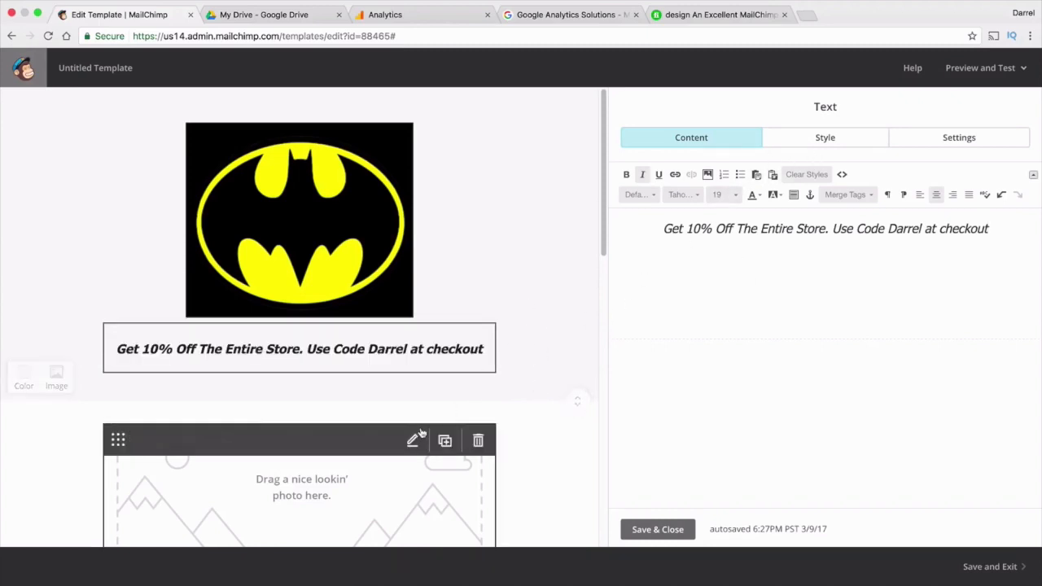
{"action": "left_click", "coordinate": [658, 535]}
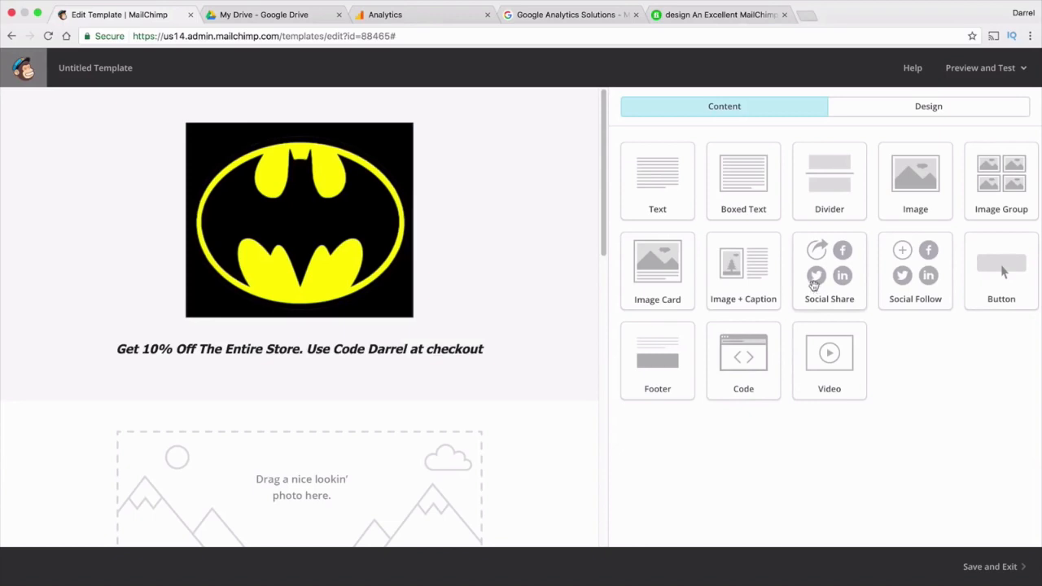
Add a Social Share block below the discount line and edit its Facebook and Tweet link text
{"action": "left_click_drag", "start_coordinate": [814, 285], "coordinate": [288, 375]}
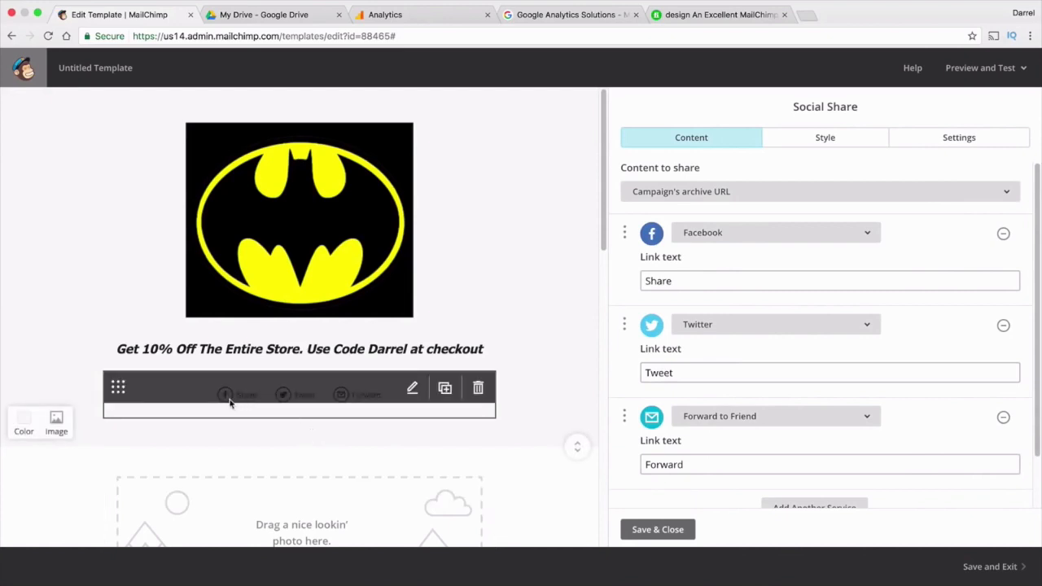
{"action": "left_click", "coordinate": [704, 280]}
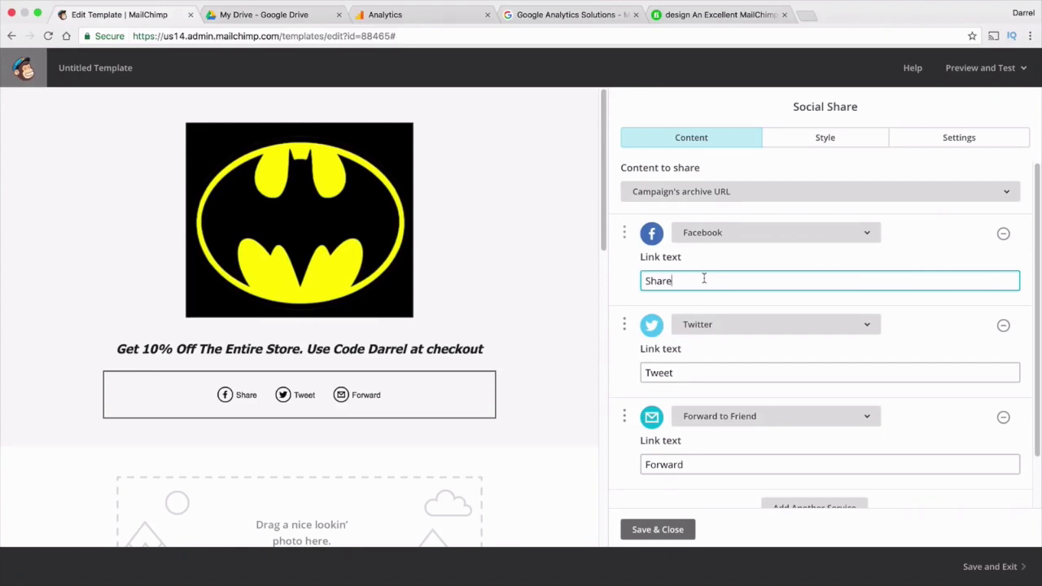
{"action": "left_click", "coordinate": [682, 374]}
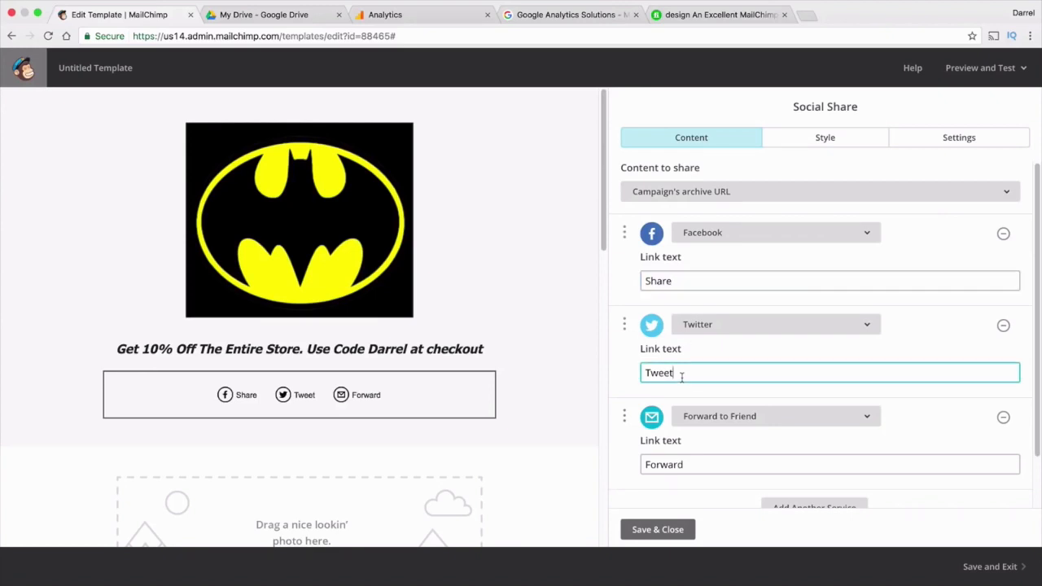
{"action": "double_click", "coordinate": [682, 374]}
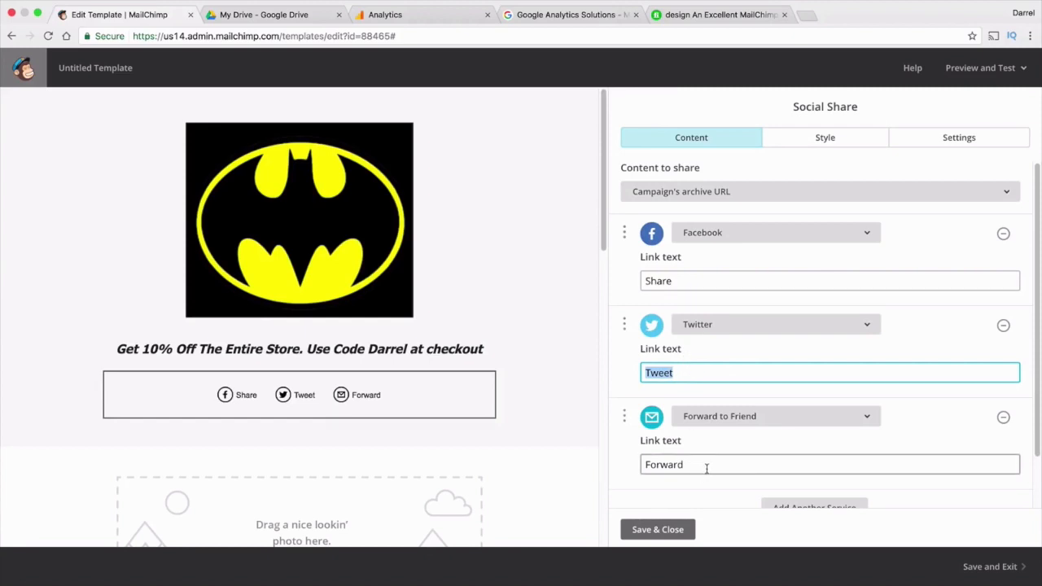
Switch the middle share link from Twitter to LinkedIn and save the block
{"action": "left_click", "coordinate": [768, 330]}
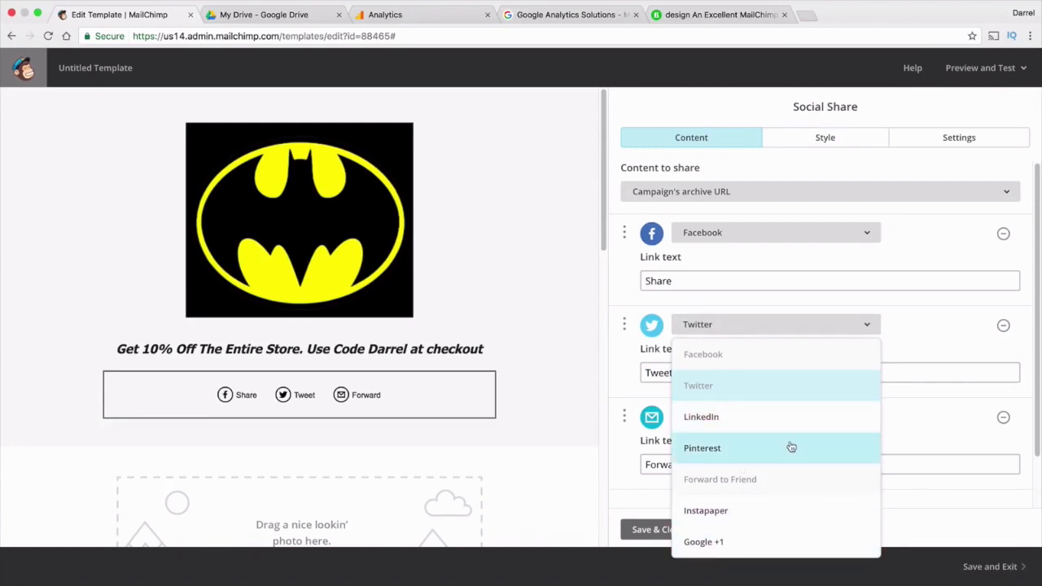
{"action": "left_click", "coordinate": [792, 510]}
{"action": "left_click", "coordinate": [767, 325]}
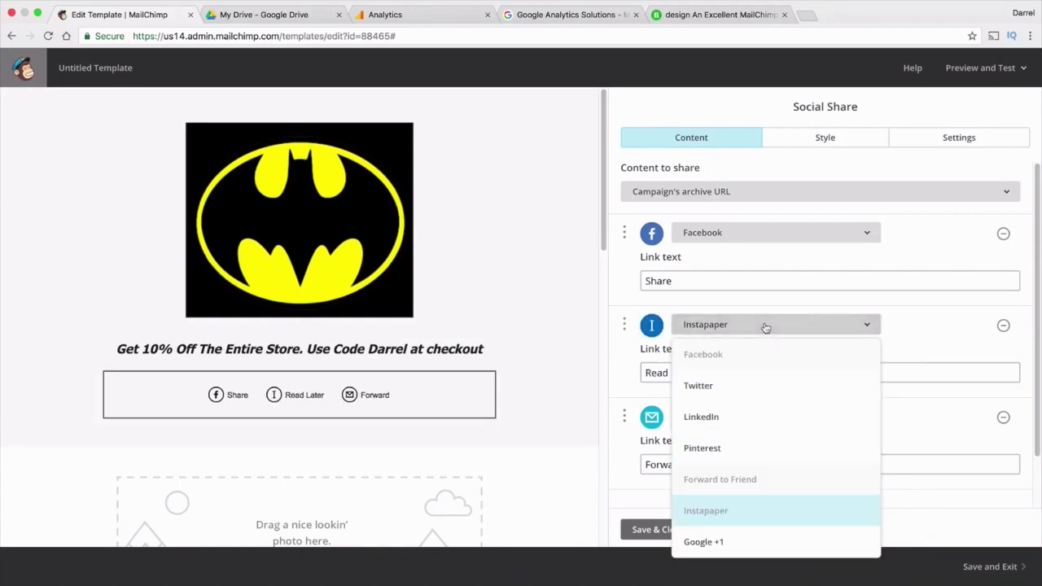
{"action": "left_click", "coordinate": [757, 383]}
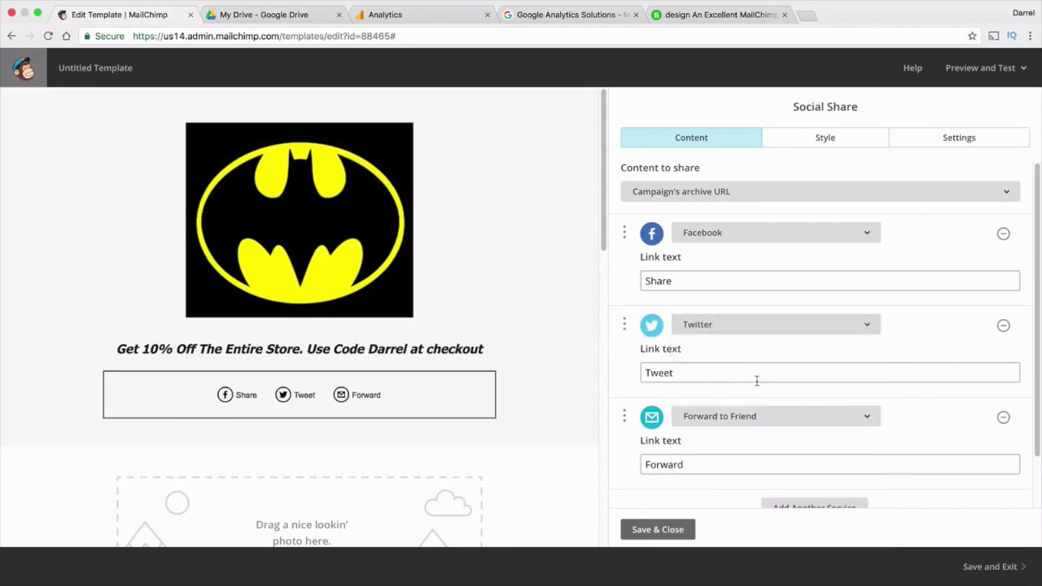
{"action": "left_click", "coordinate": [796, 326]}
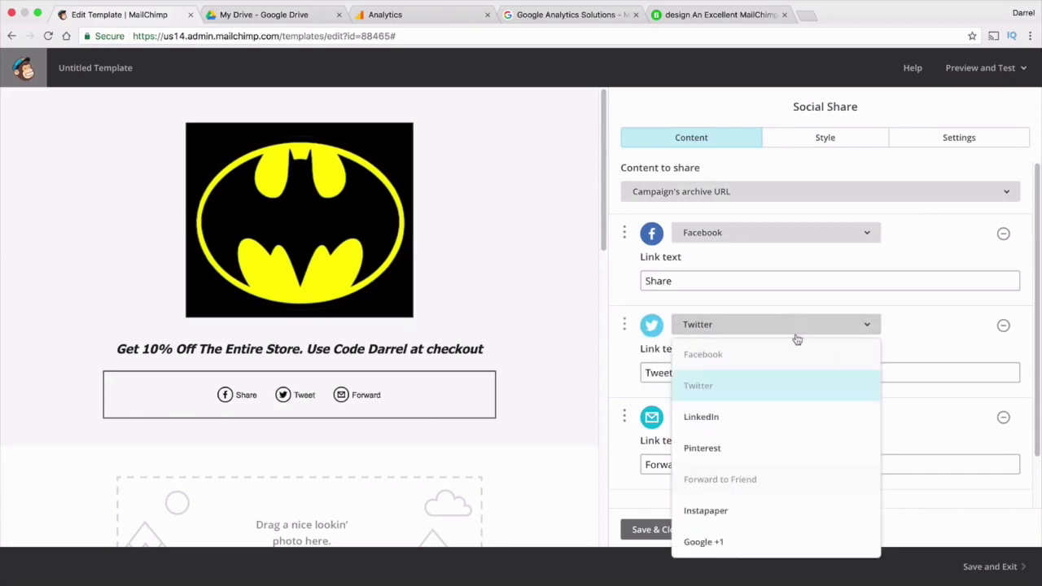
{"action": "left_click", "coordinate": [829, 417]}
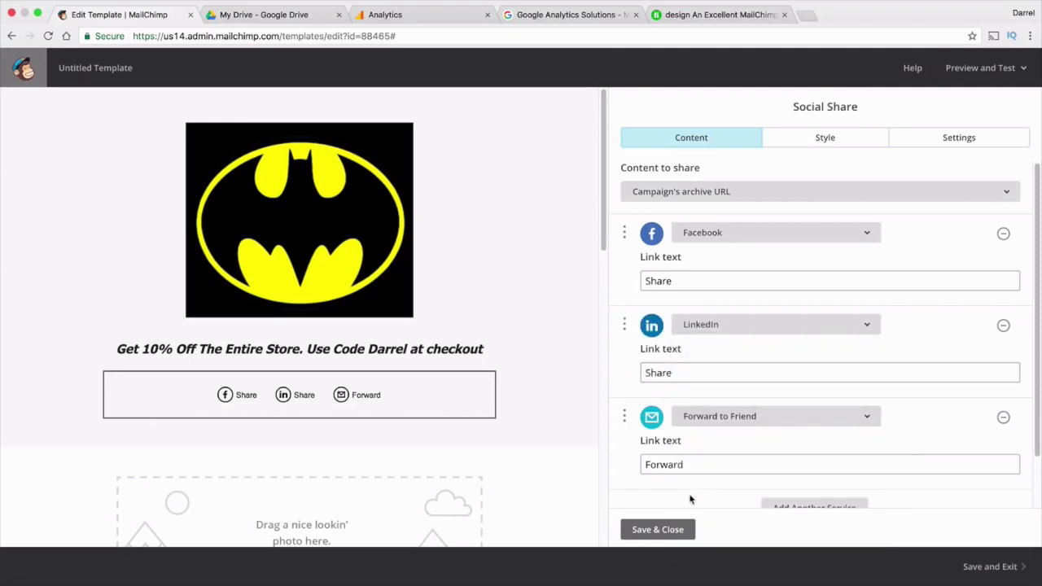
{"action": "left_click", "coordinate": [657, 529]}
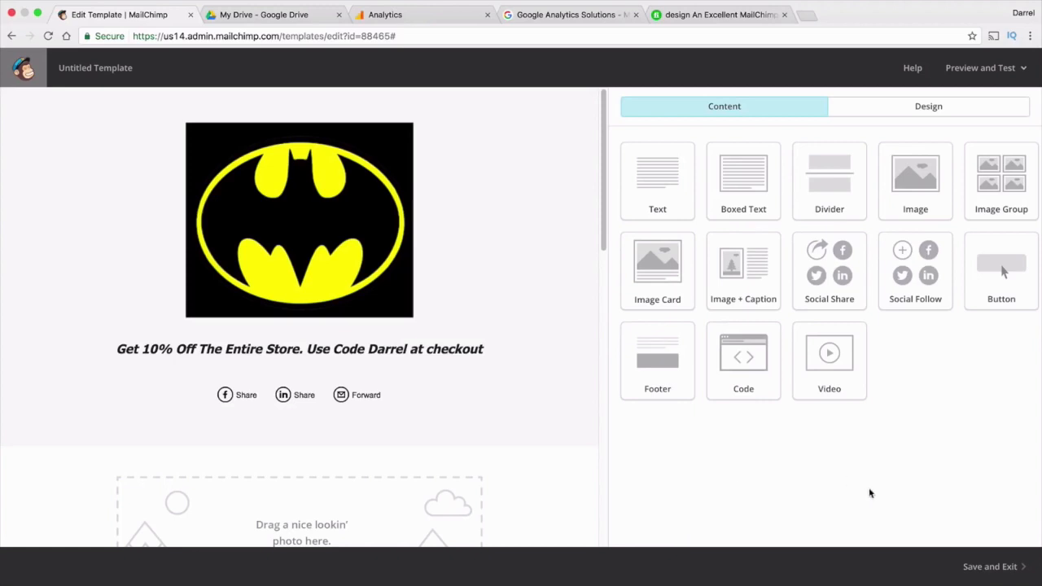
Replace the image placeholder below the share links with the 720 × 720 portrait photo
{"action": "scroll", "coordinate": [577, 338], "scroll_direction": "down", "scroll_amount": 4}
{"action": "mouse_move", "coordinate": [369, 390]}
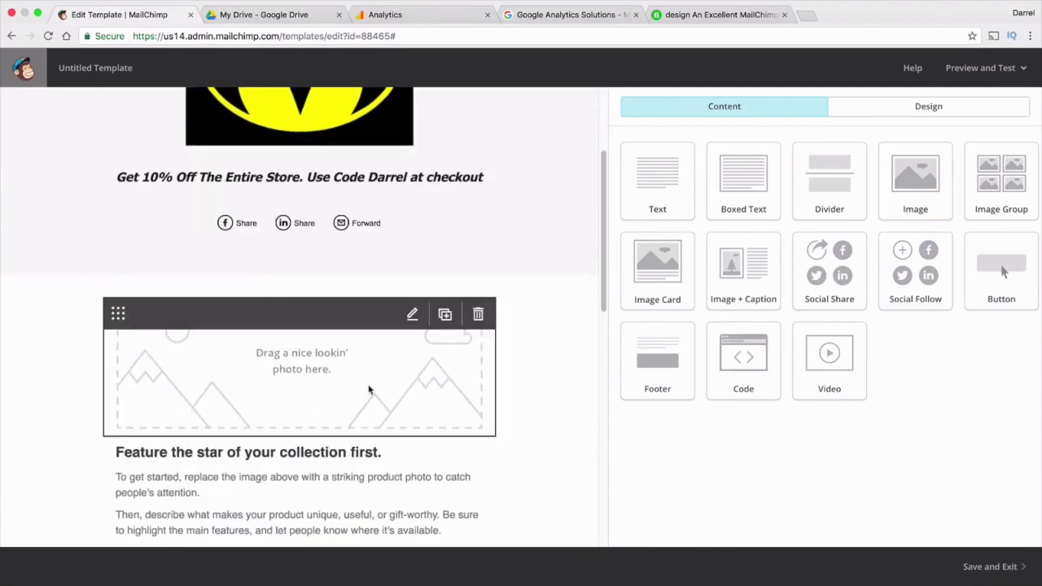
{"action": "left_click", "coordinate": [368, 390]}
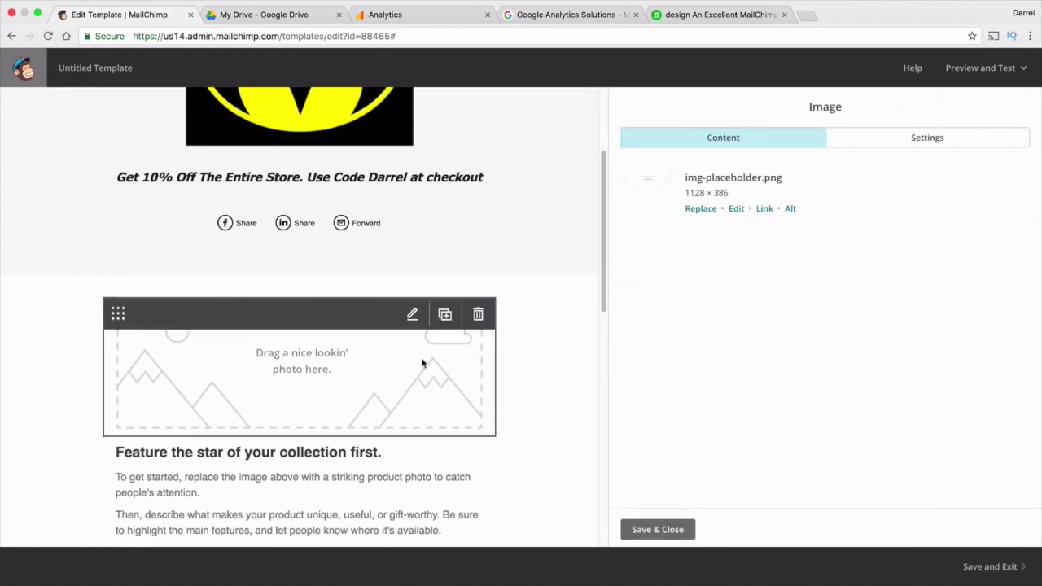
{"action": "left_click", "coordinate": [702, 209]}
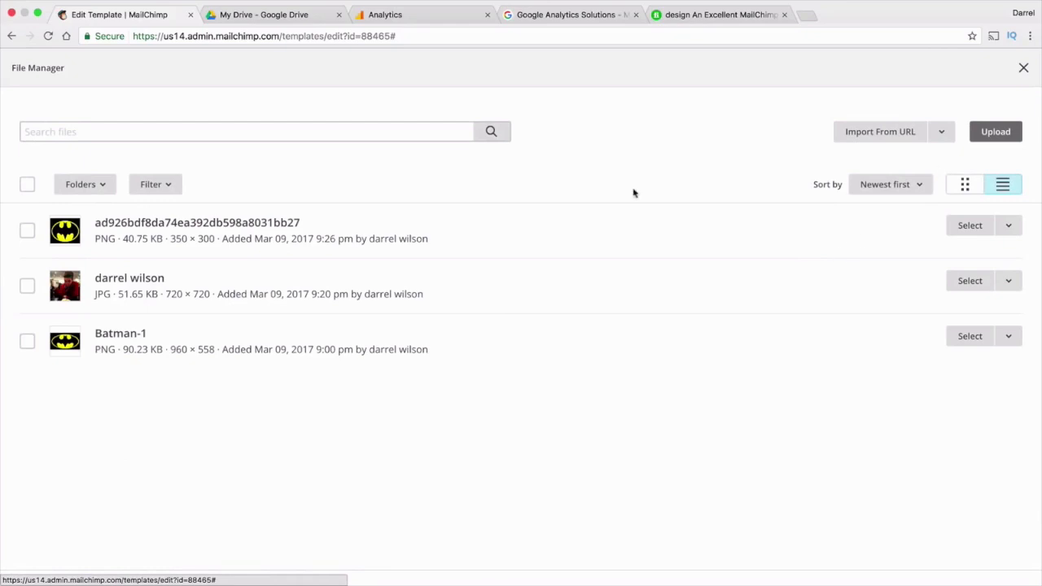
{"action": "left_click", "coordinate": [27, 285]}
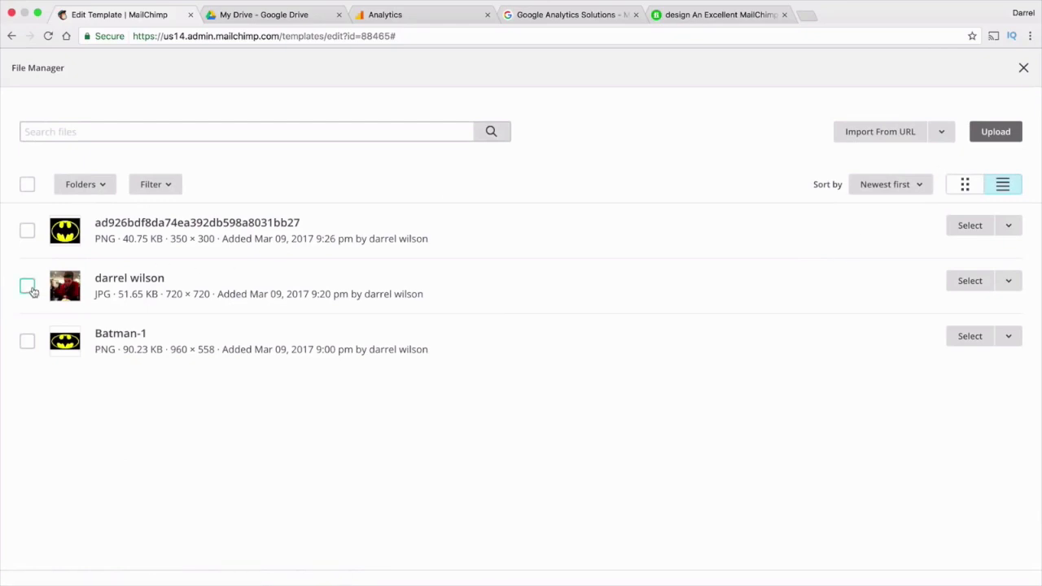
{"action": "left_click", "coordinate": [977, 281]}
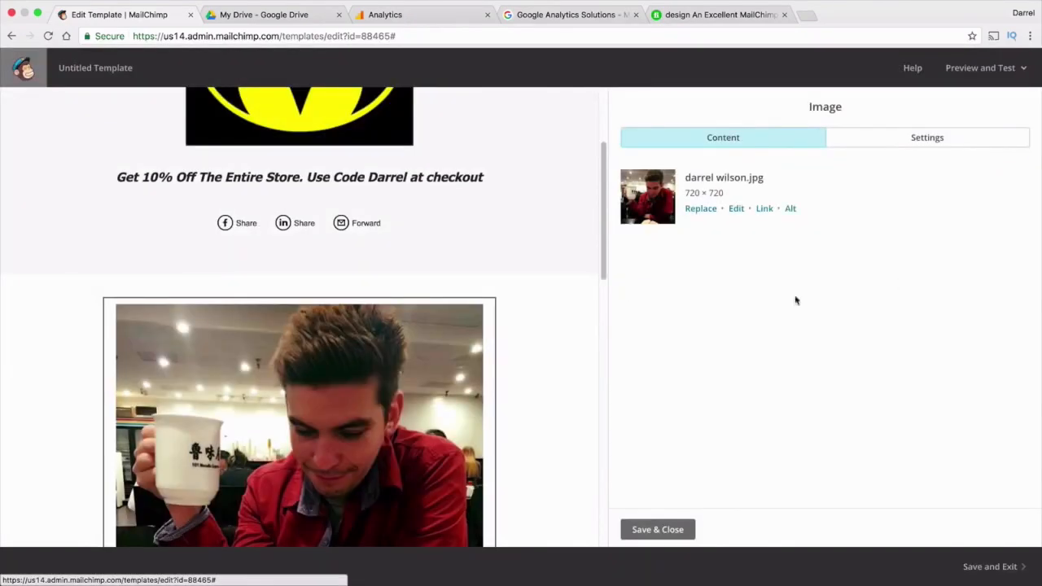
{"action": "scroll", "coordinate": [512, 338], "scroll_direction": "down", "scroll_amount": 5}
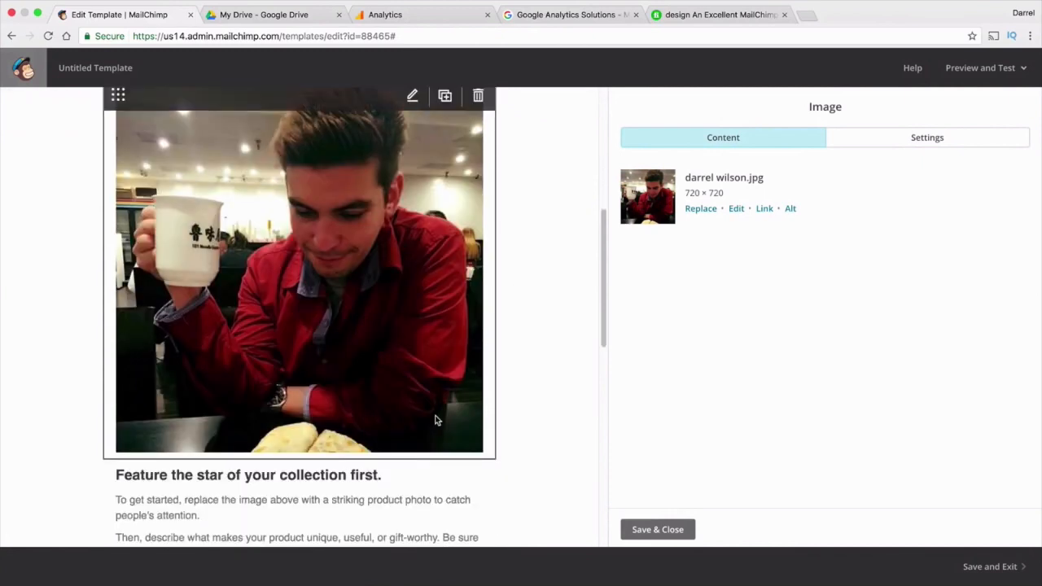
{"action": "scroll", "coordinate": [434, 411], "scroll_direction": "up", "scroll_amount": 2}
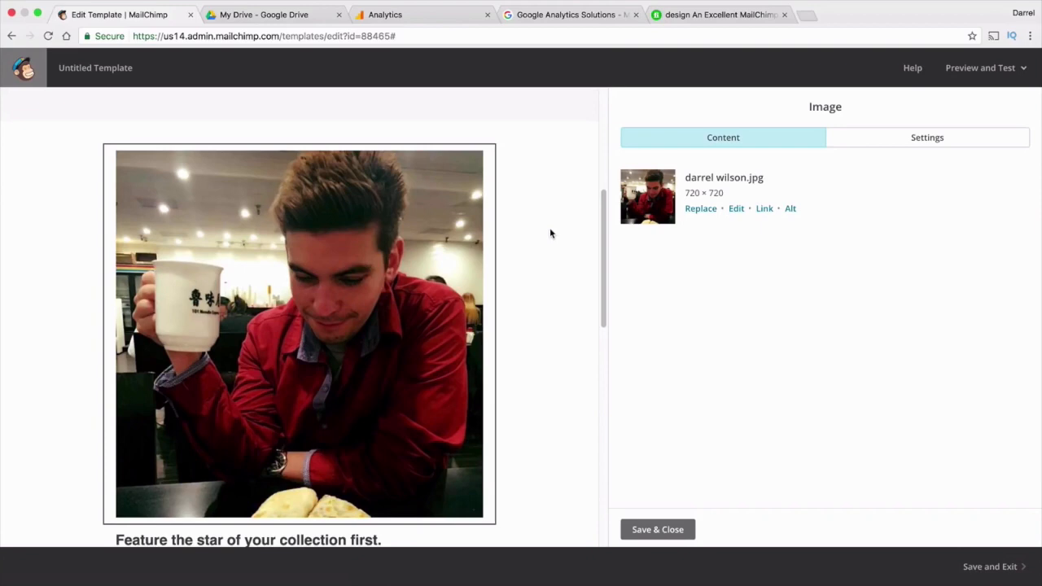
Review the photo's link-target options, cancel without adding a link, and save the image
{"action": "left_click", "coordinate": [765, 211]}
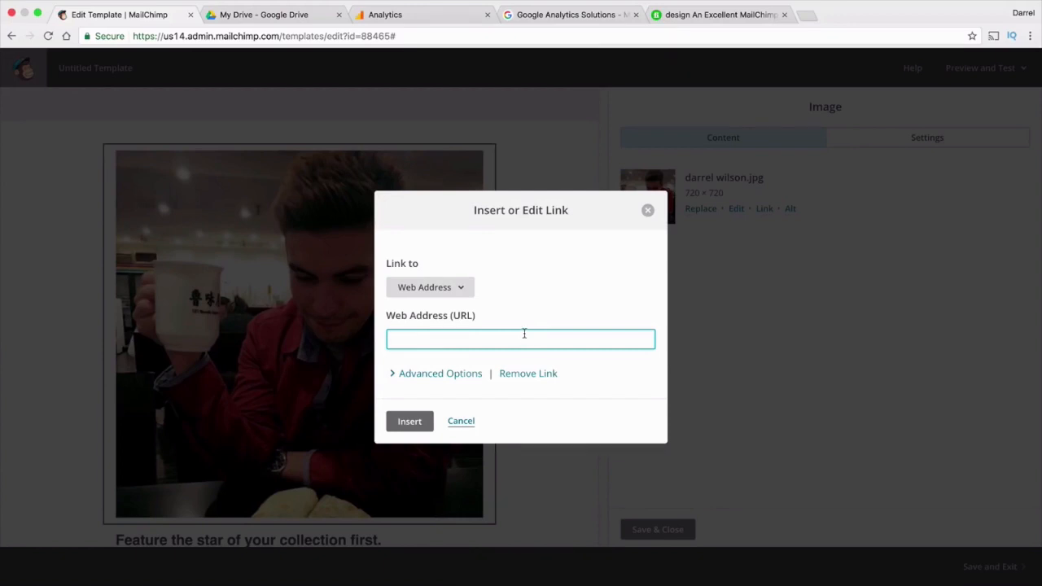
{"action": "left_click", "coordinate": [471, 424]}
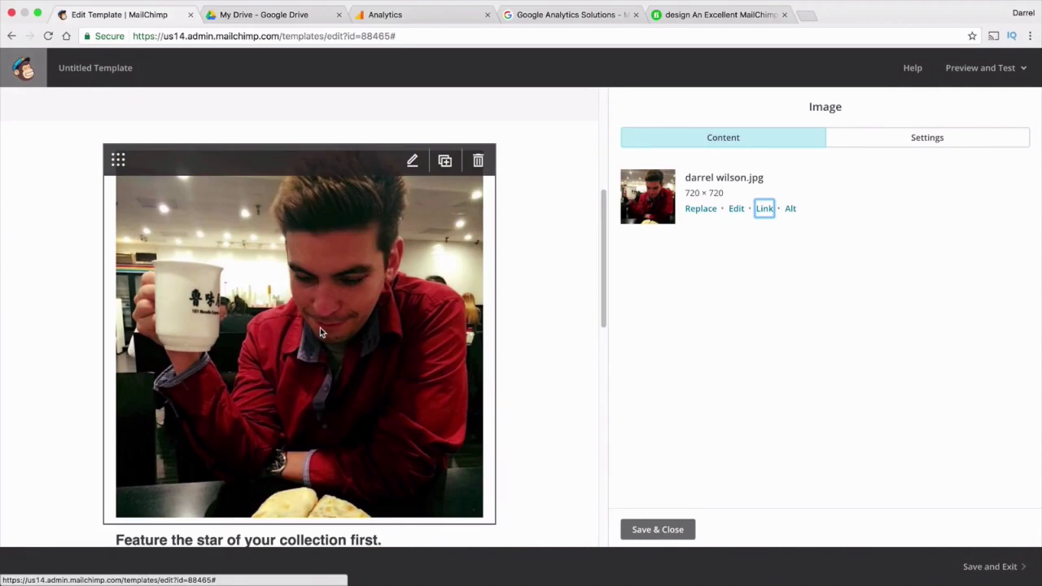
{"action": "left_click", "coordinate": [764, 209]}
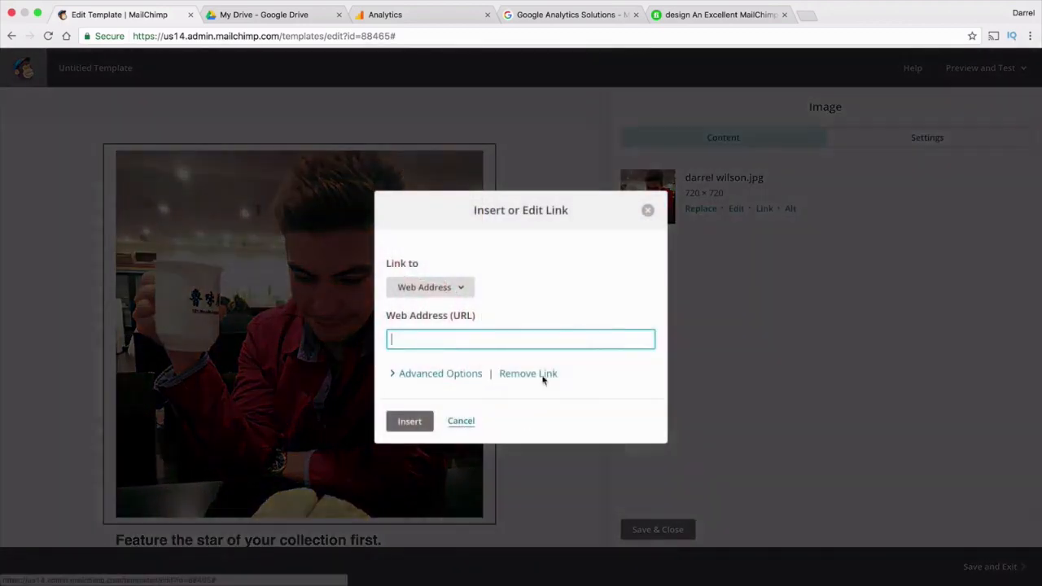
{"action": "left_click", "coordinate": [463, 290]}
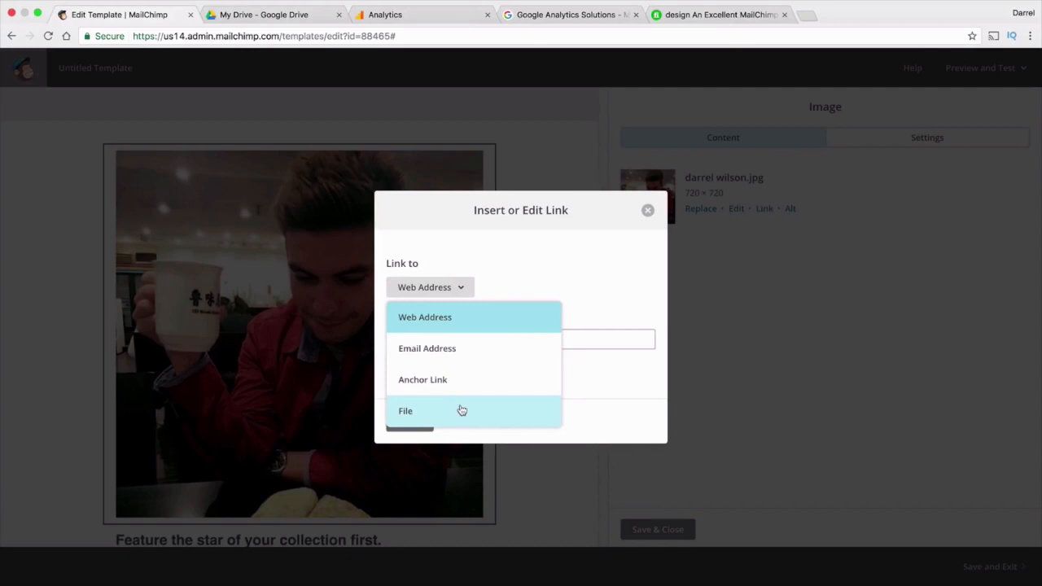
{"action": "left_click", "coordinate": [572, 391]}
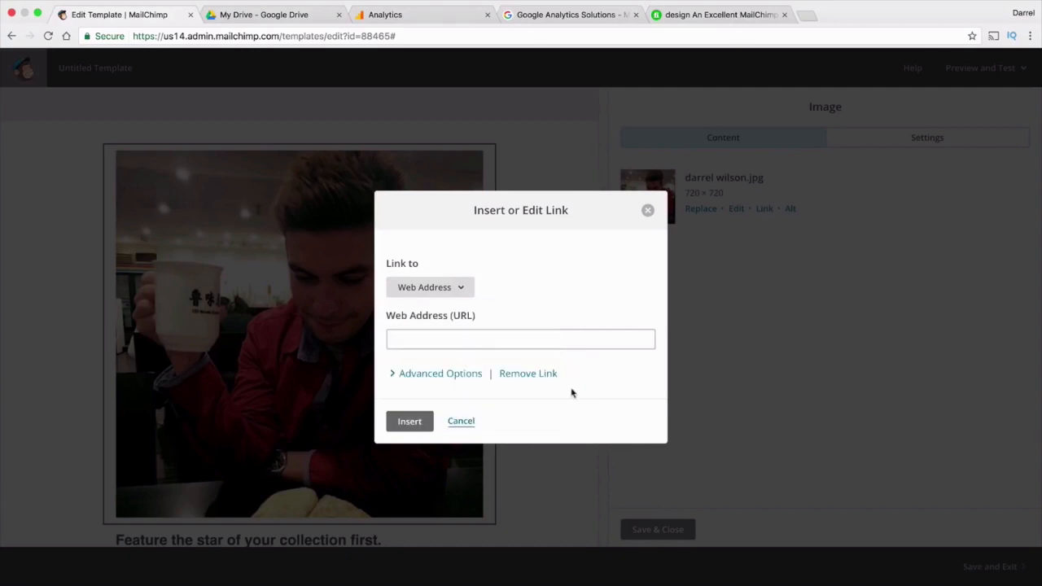
{"action": "left_click", "coordinate": [459, 421]}
{"action": "left_click", "coordinate": [658, 530]}
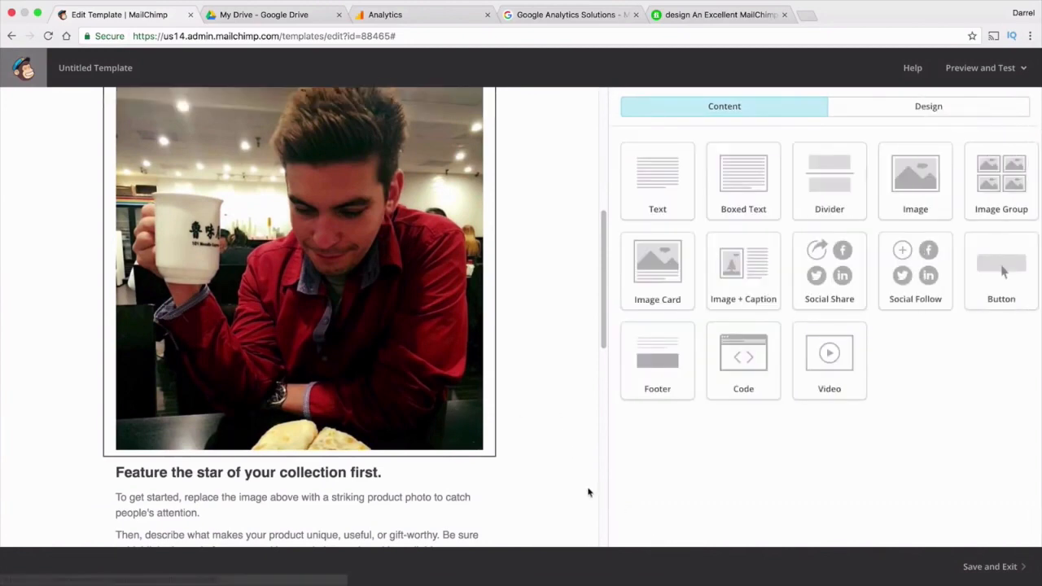
Retitle the heading under the photo 'This guy look sharp!' and save the text block
{"action": "scroll", "coordinate": [553, 473], "scroll_direction": "down", "scroll_amount": 2}
{"action": "left_click", "coordinate": [393, 387]}
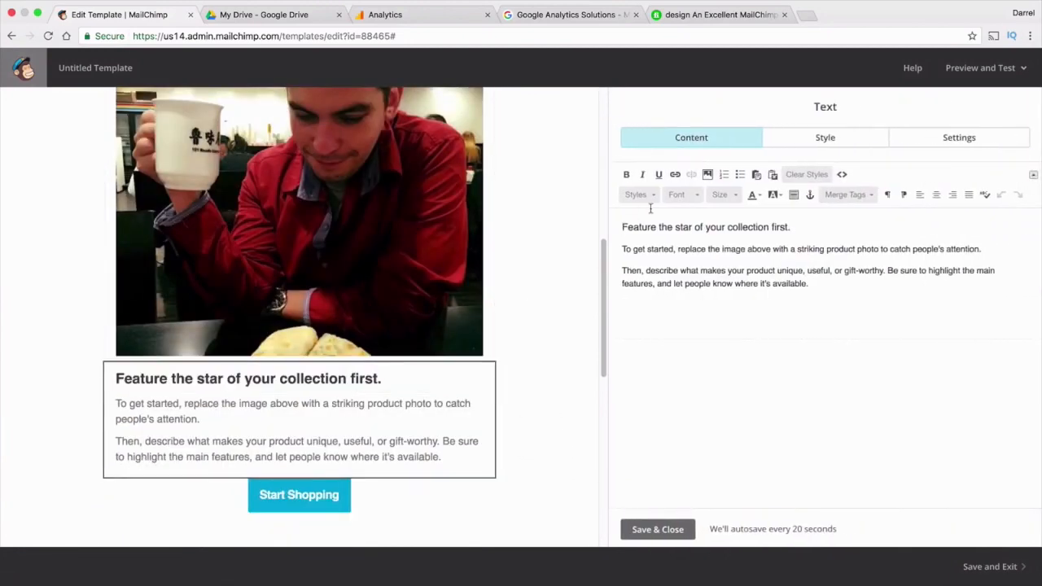
{"action": "left_click_drag", "start_coordinate": [806, 223], "coordinate": [616, 227]}
{"action": "left_click", "coordinate": [616, 227]}
{"action": "left_click_drag", "start_coordinate": [837, 231], "coordinate": [567, 232]}
{"action": "type", "text": "This guy lo"}
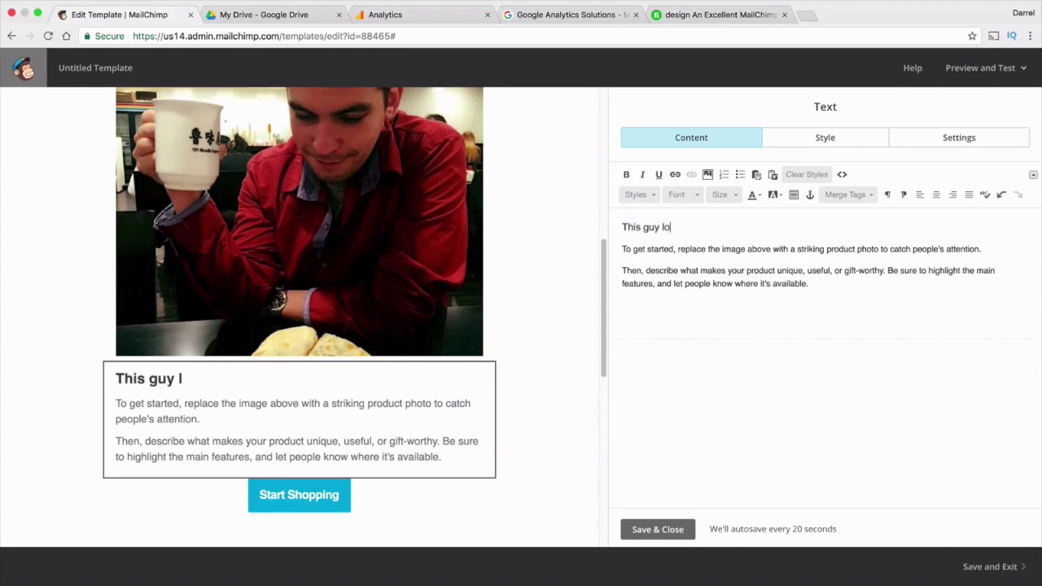
{"action": "type", "text": "ok sharp!"}
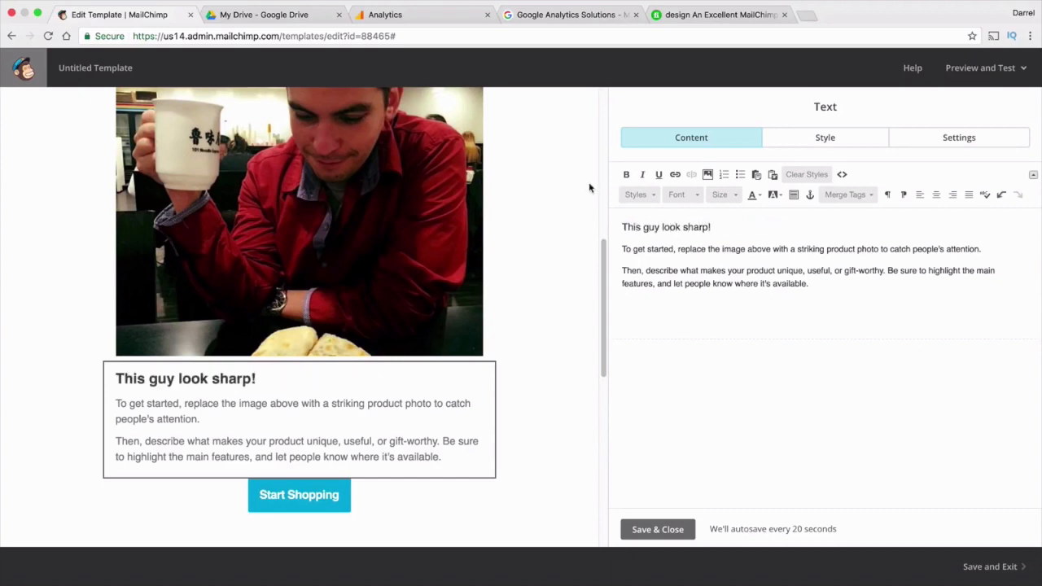
{"action": "left_click_drag", "start_coordinate": [818, 283], "coordinate": [627, 253]}
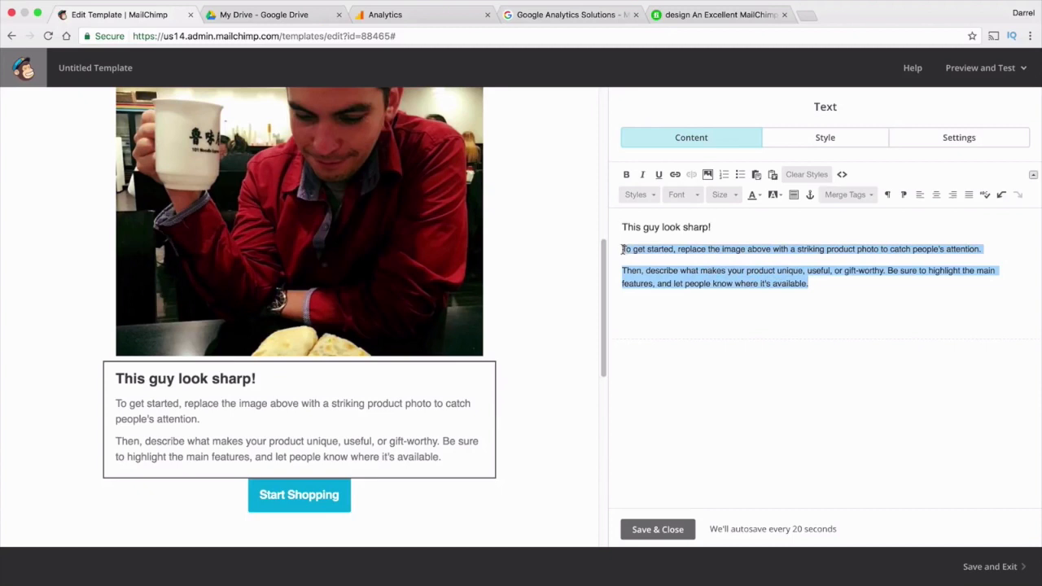
{"action": "left_click", "coordinate": [656, 530]}
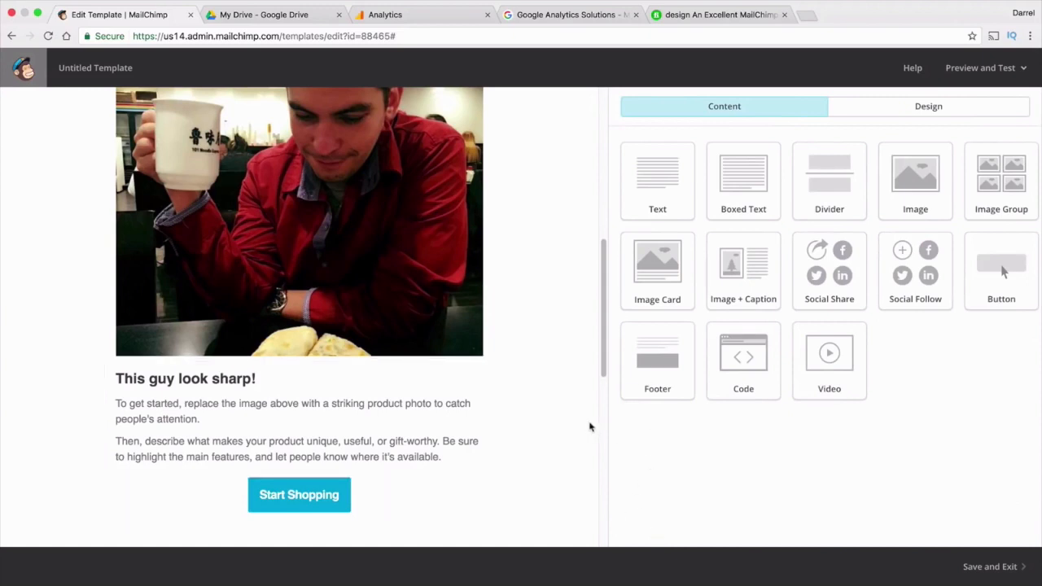
{"action": "scroll", "coordinate": [570, 411], "scroll_direction": "down", "scroll_amount": 1}
Add a text block with the line 'This is more text for this mailchimp tutorial!' and a divider beneath it
{"action": "left_click_drag", "start_coordinate": [649, 181], "coordinate": [283, 453]}
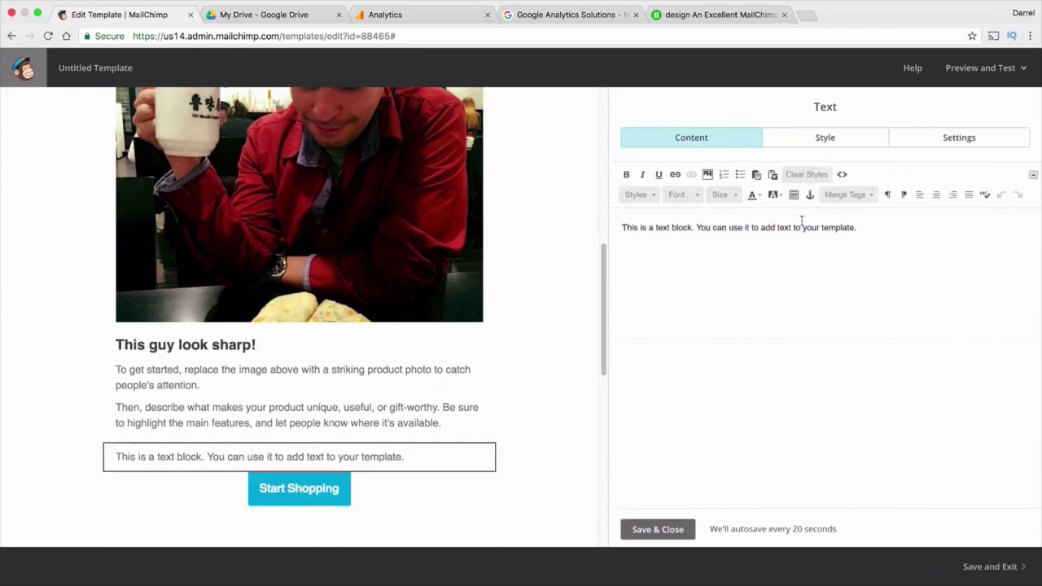
{"action": "left_click", "coordinate": [929, 233]}
{"action": "key", "text": "Return"}
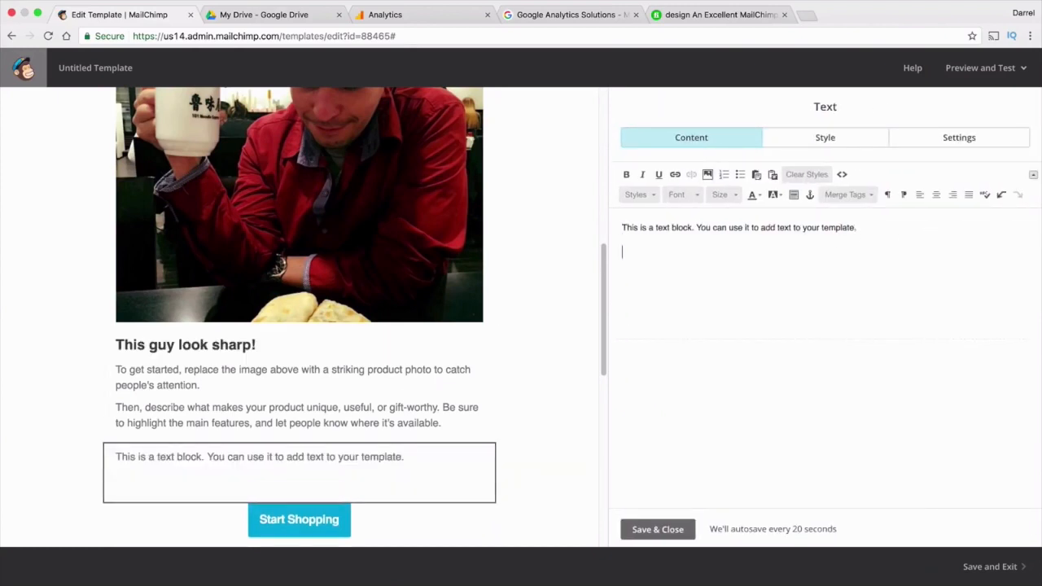
{"action": "type", "text": "This is more"}
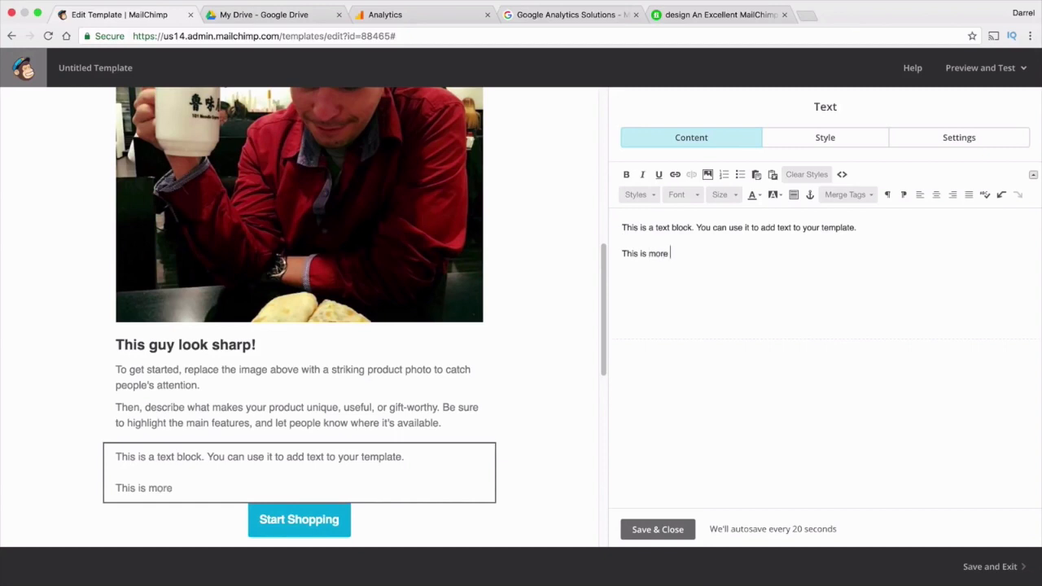
{"action": "type", "text": " text for this mail"}
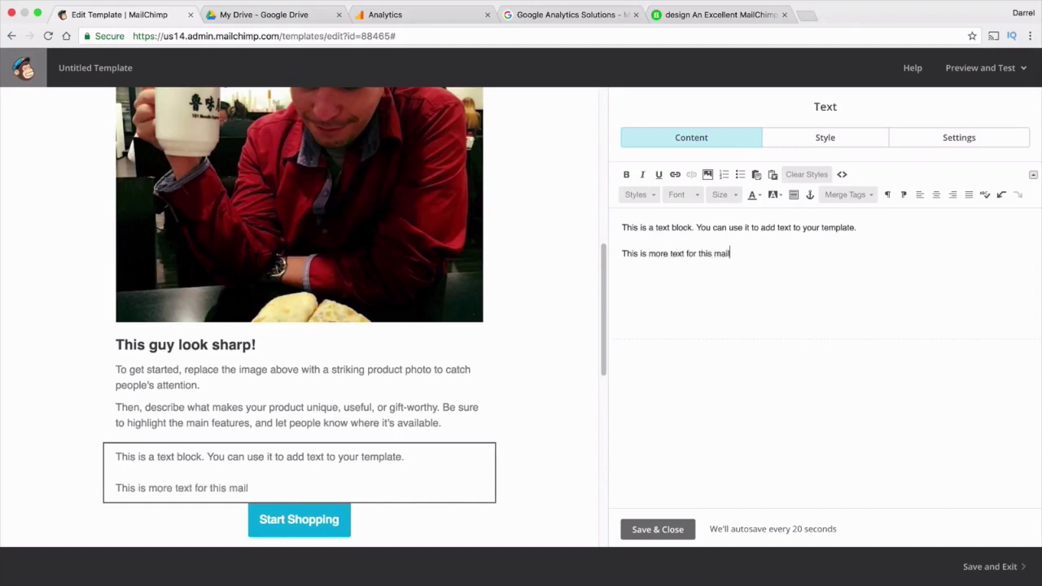
{"action": "type", "text": "chimp tutorial!"}
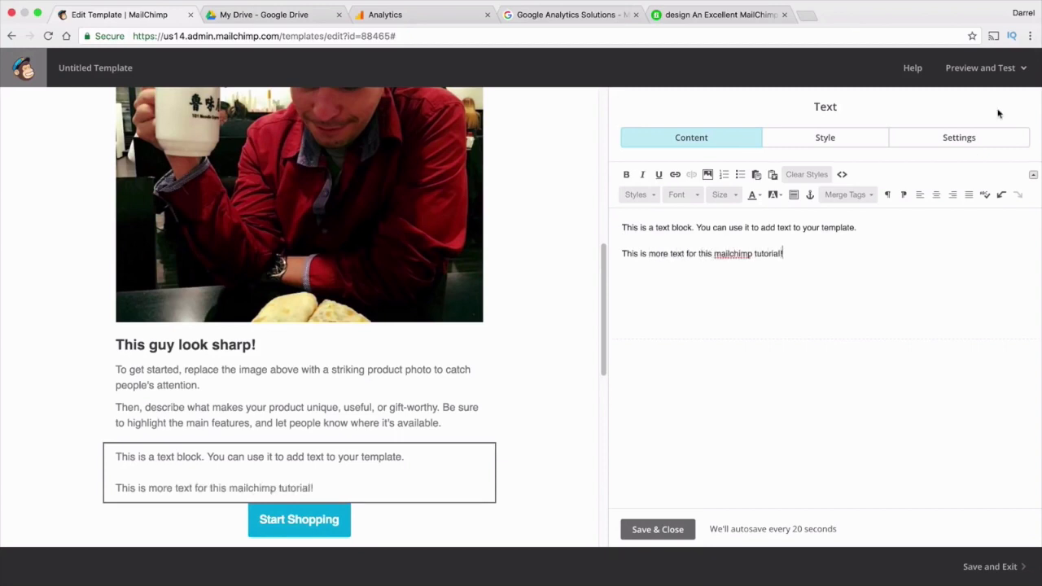
{"action": "left_click", "coordinate": [643, 530]}
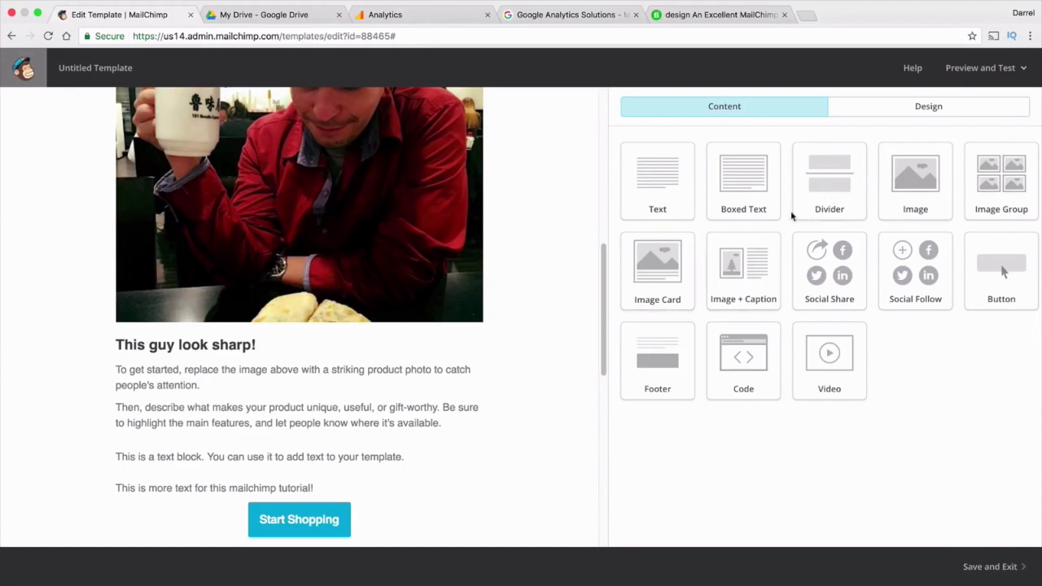
{"action": "left_click_drag", "start_coordinate": [812, 197], "coordinate": [318, 507]}
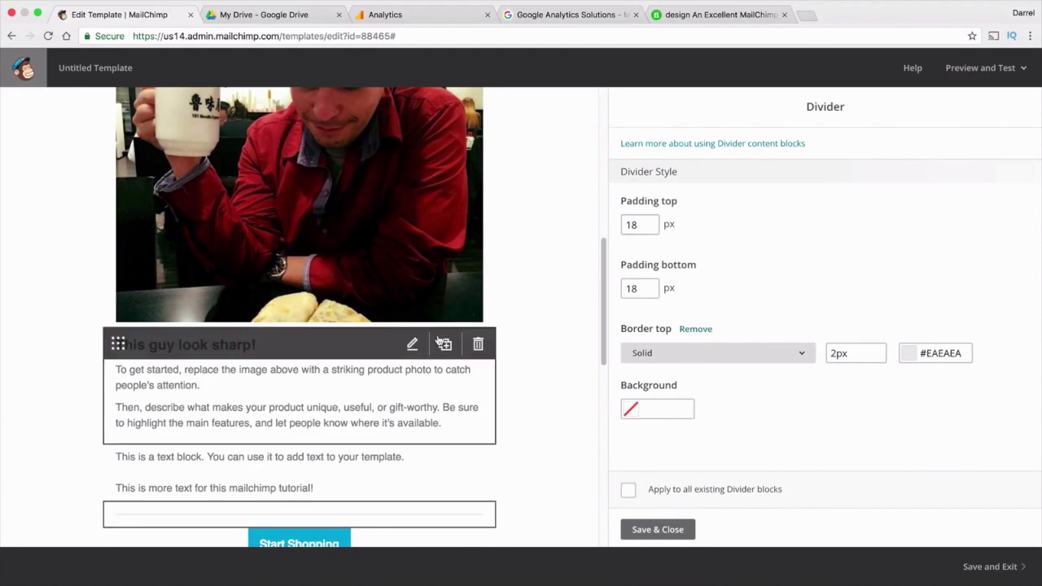
Set the divider's top and bottom padding to 100 px each
{"action": "scroll", "coordinate": [440, 342], "scroll_direction": "down", "scroll_amount": 2}
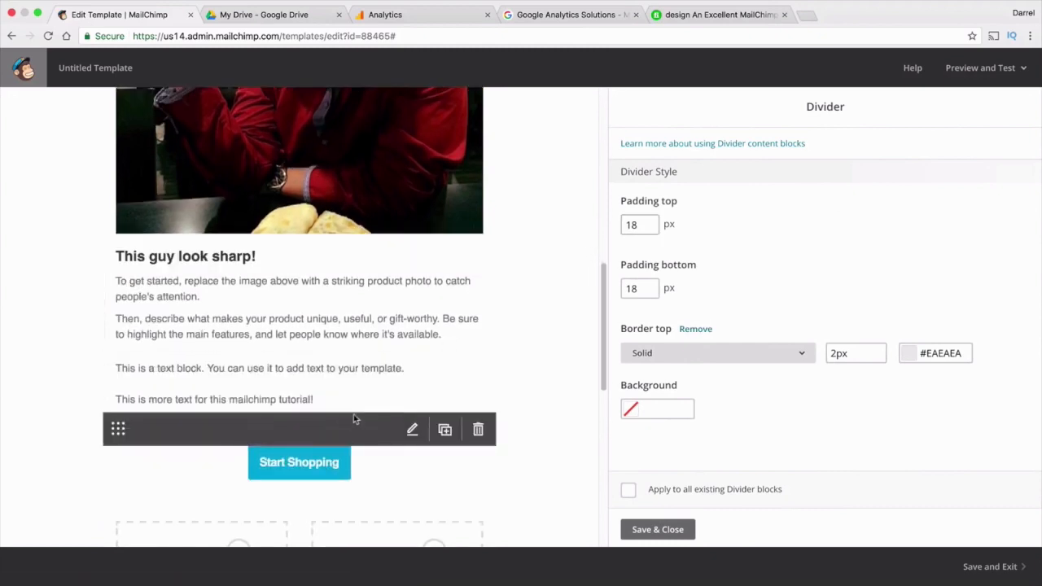
{"action": "left_click_drag", "start_coordinate": [639, 224], "coordinate": [588, 229]}
{"action": "type", "text": "100"}
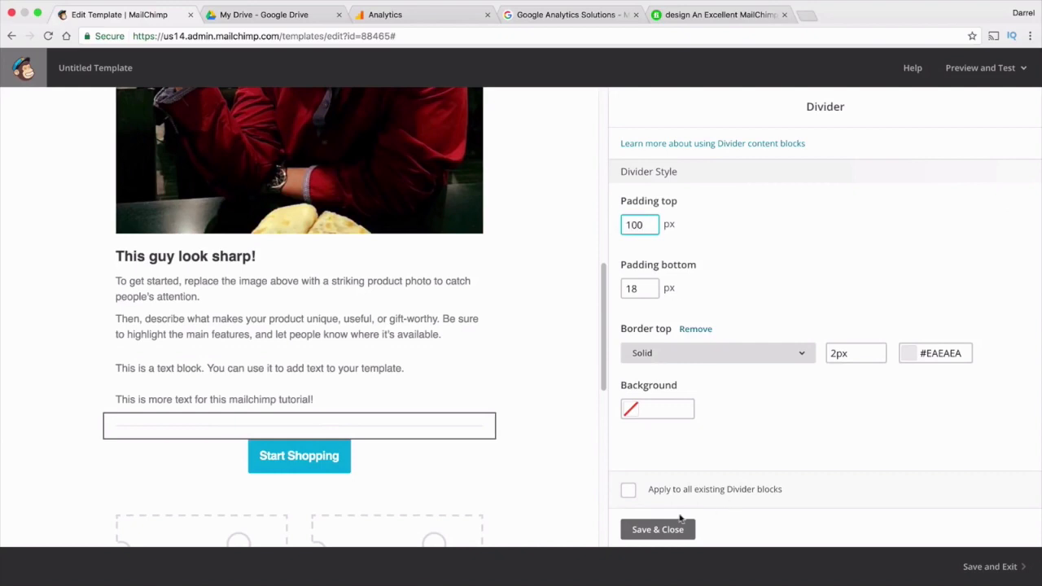
{"action": "left_click", "coordinate": [658, 528]}
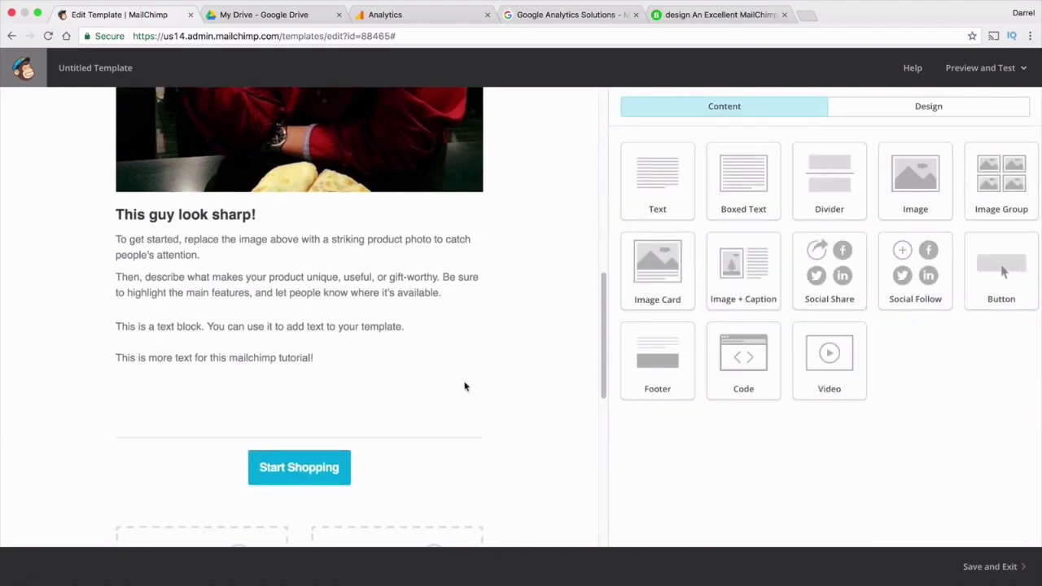
{"action": "left_click", "coordinate": [370, 436]}
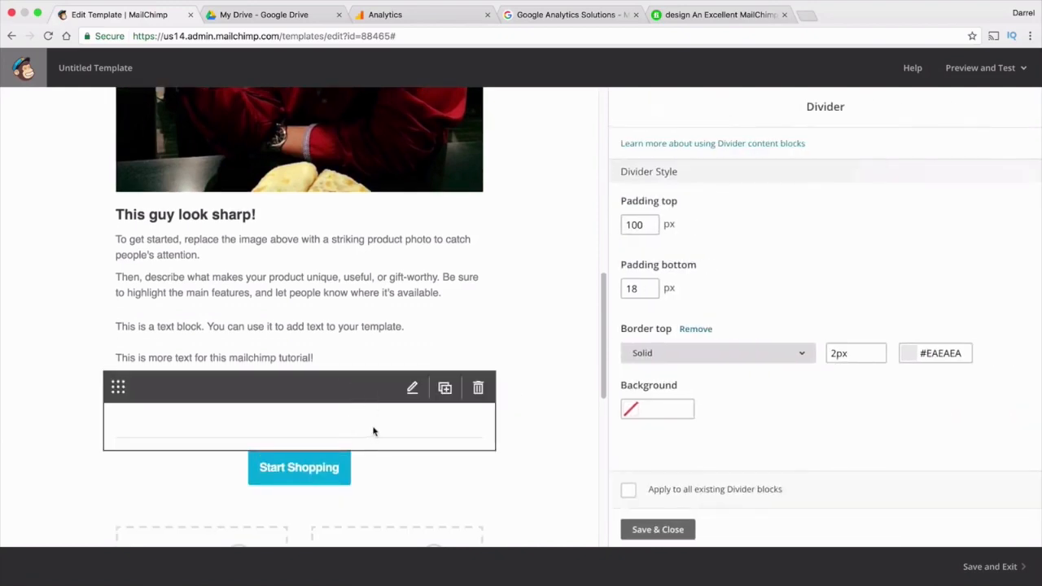
{"action": "left_click_drag", "start_coordinate": [655, 288], "coordinate": [535, 284]}
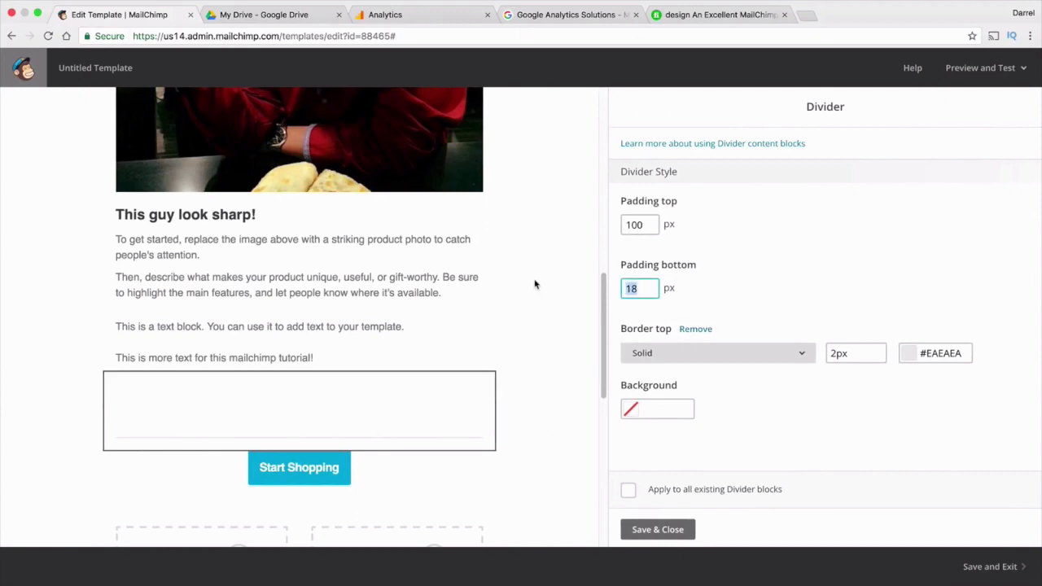
{"action": "type", "text": "100"}
{"action": "left_click", "coordinate": [674, 529]}
{"action": "scroll", "coordinate": [529, 432], "scroll_direction": "down", "scroll_amount": 1}
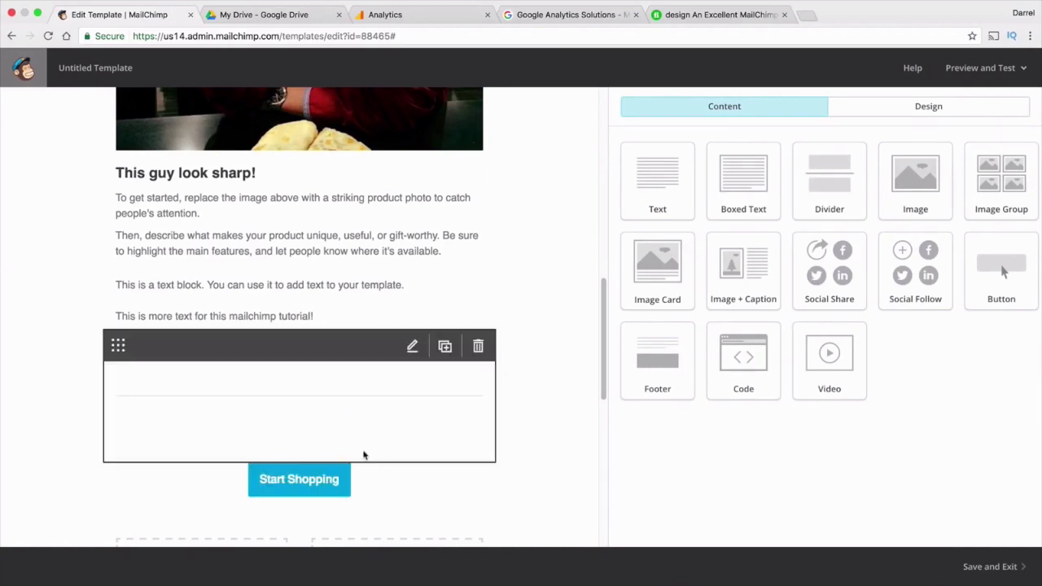
{"action": "scroll", "coordinate": [569, 383], "scroll_direction": "down", "scroll_amount": 3}
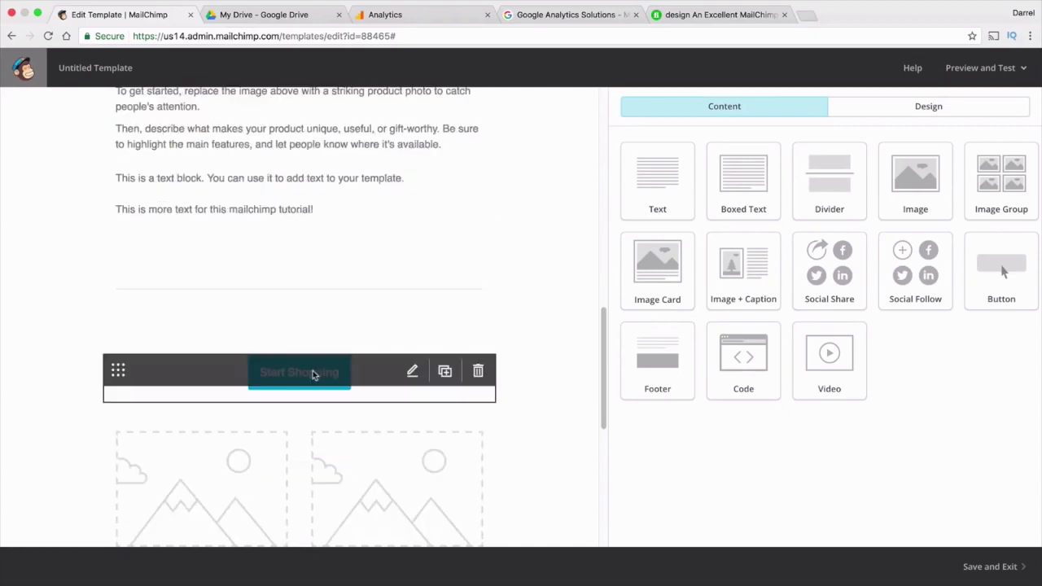
{"action": "left_click", "coordinate": [311, 375]}
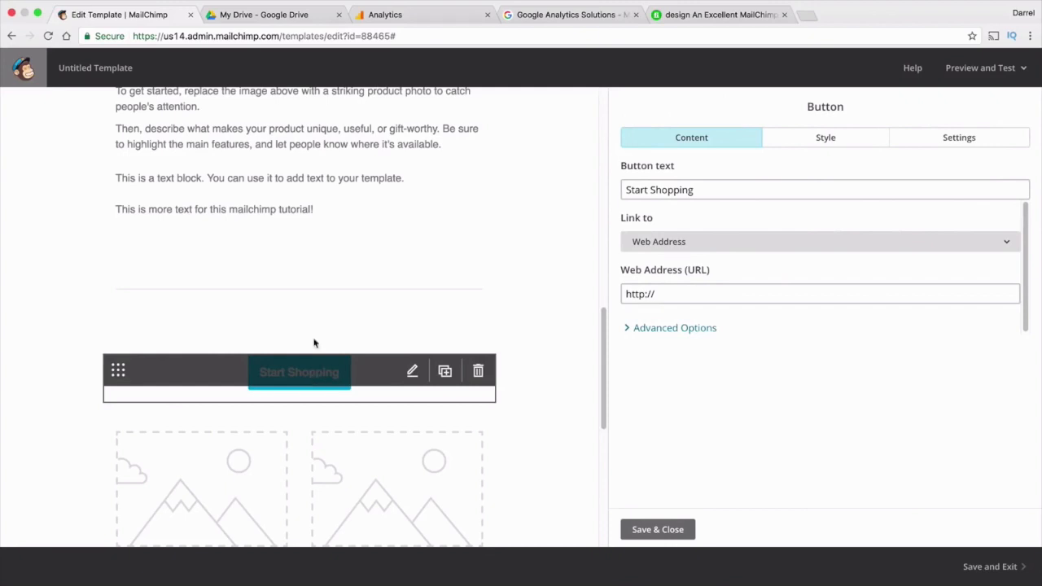
{"action": "left_click", "coordinate": [822, 142]}
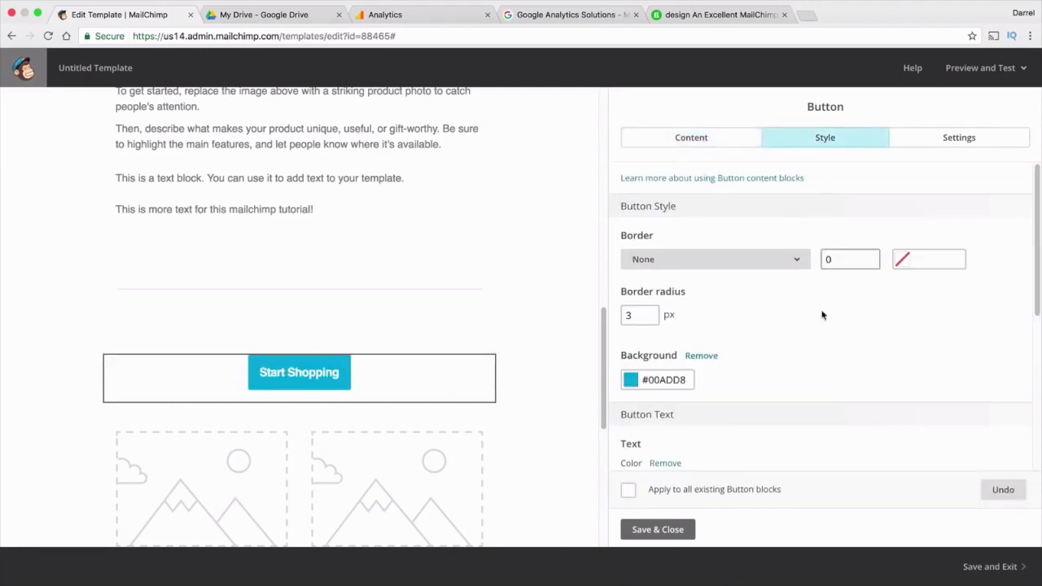
{"action": "scroll", "coordinate": [810, 325], "scroll_direction": "down", "scroll_amount": 1}
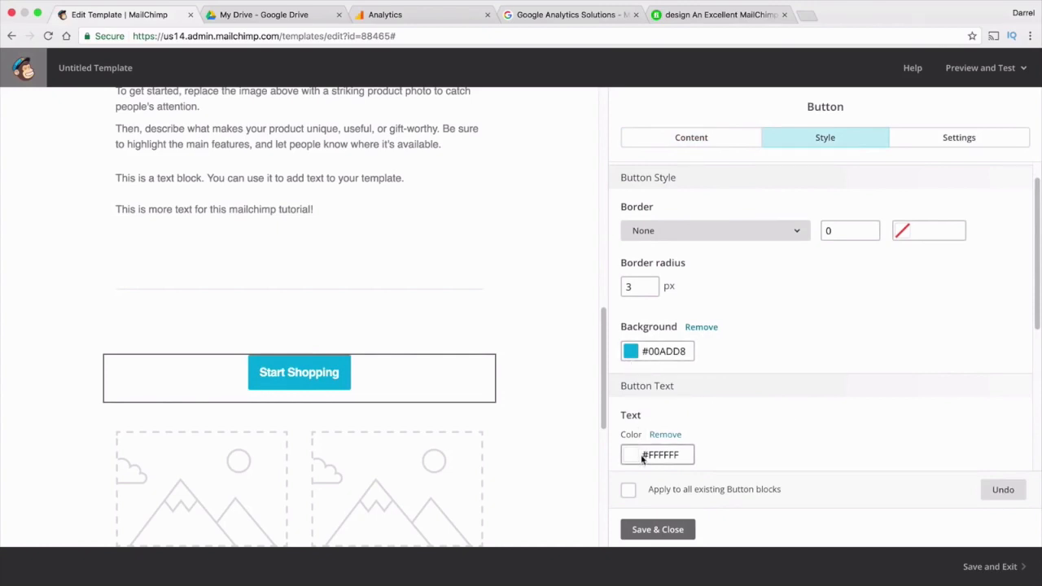
{"action": "scroll", "coordinate": [640, 454], "scroll_direction": "down", "scroll_amount": 3}
{"action": "scroll", "coordinate": [640, 451], "scroll_direction": "down", "scroll_amount": 5}
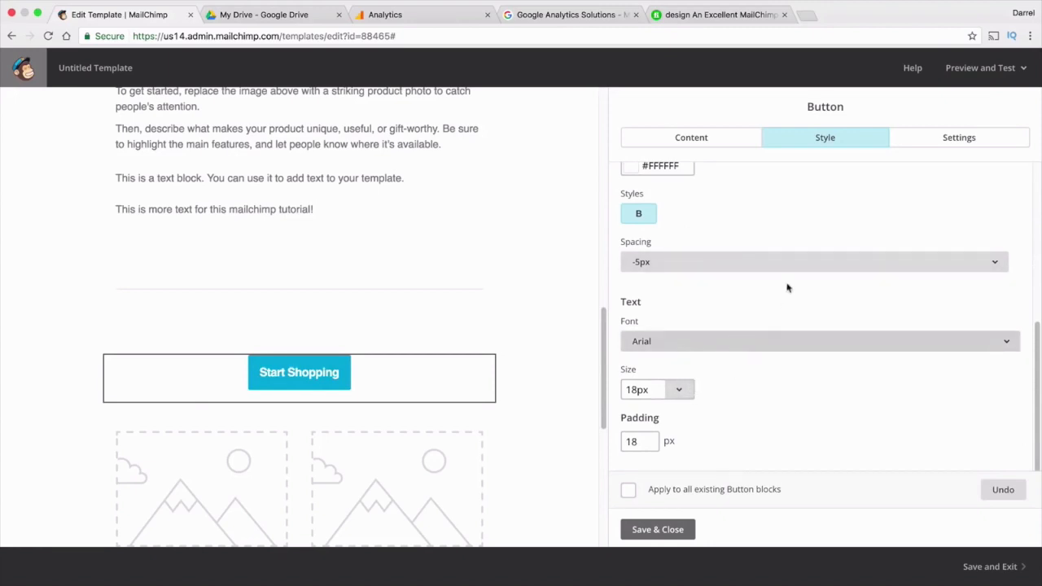
{"action": "scroll", "coordinate": [754, 288], "scroll_direction": "up", "scroll_amount": 5}
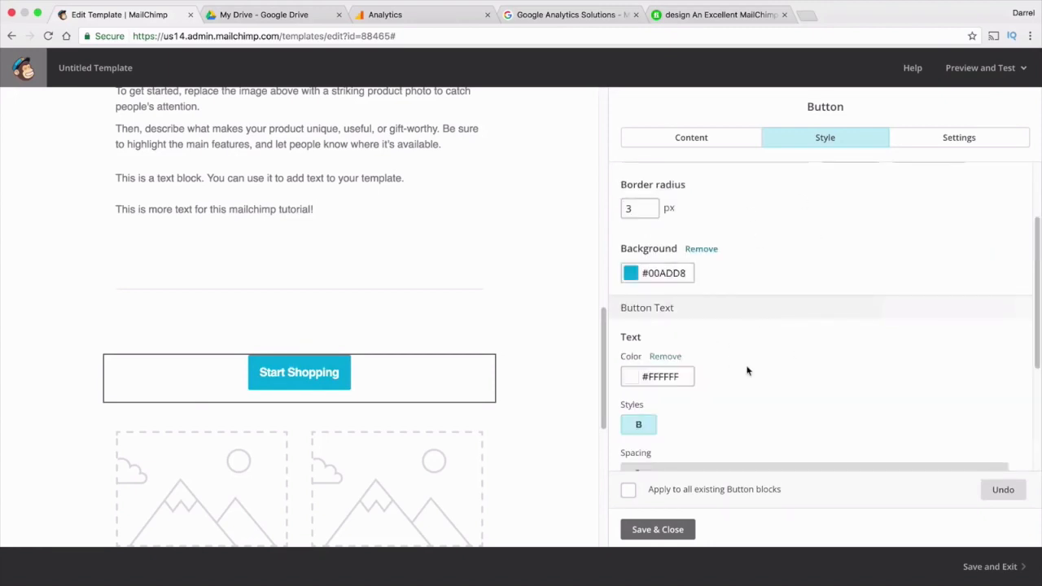
{"action": "left_click", "coordinate": [658, 529]}
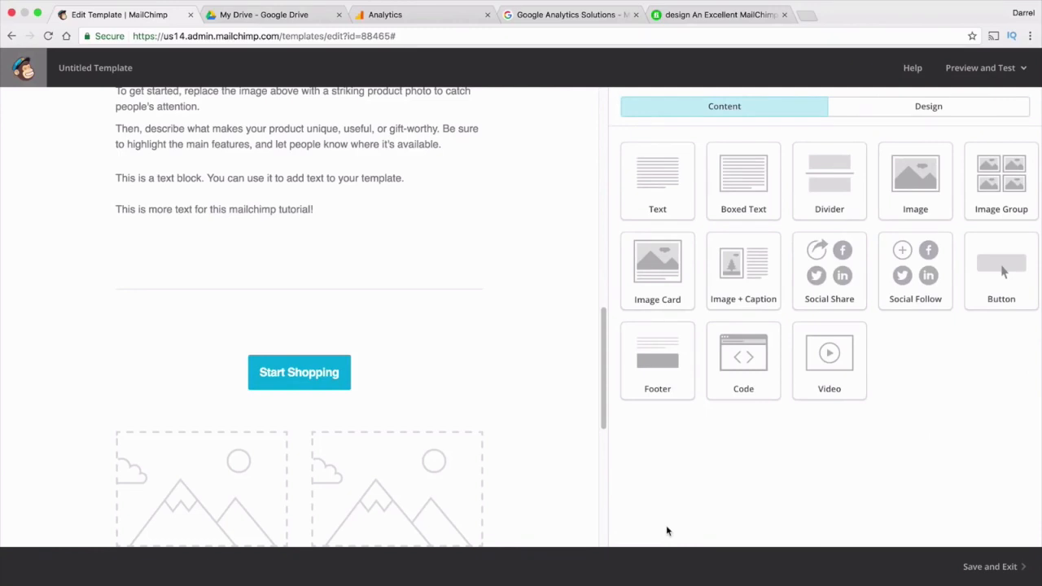
Open the two-column product block and close it without changes
{"action": "scroll", "coordinate": [529, 408], "scroll_direction": "down", "scroll_amount": 3}
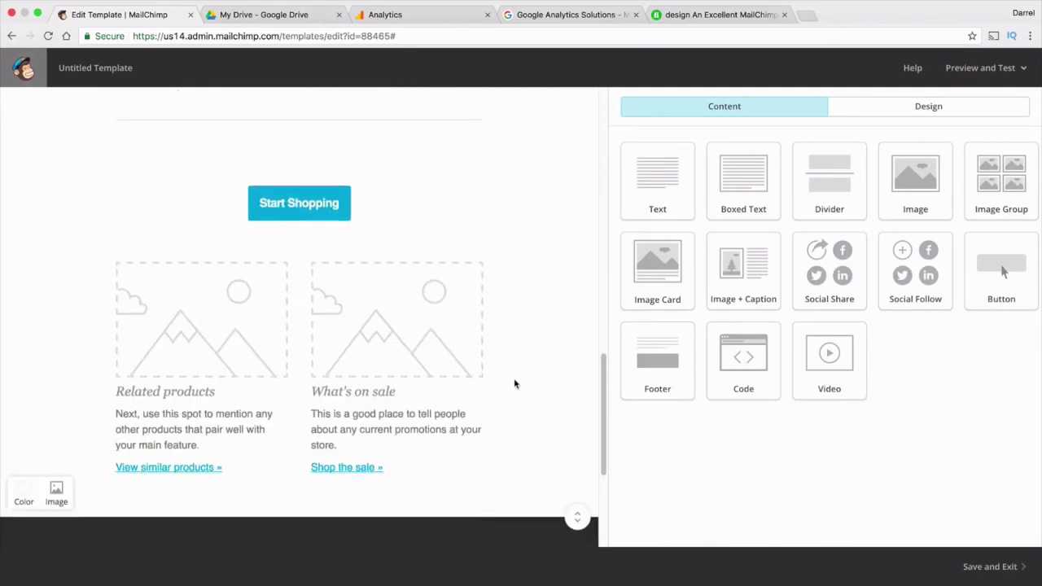
{"action": "mouse_move", "coordinate": [370, 299]}
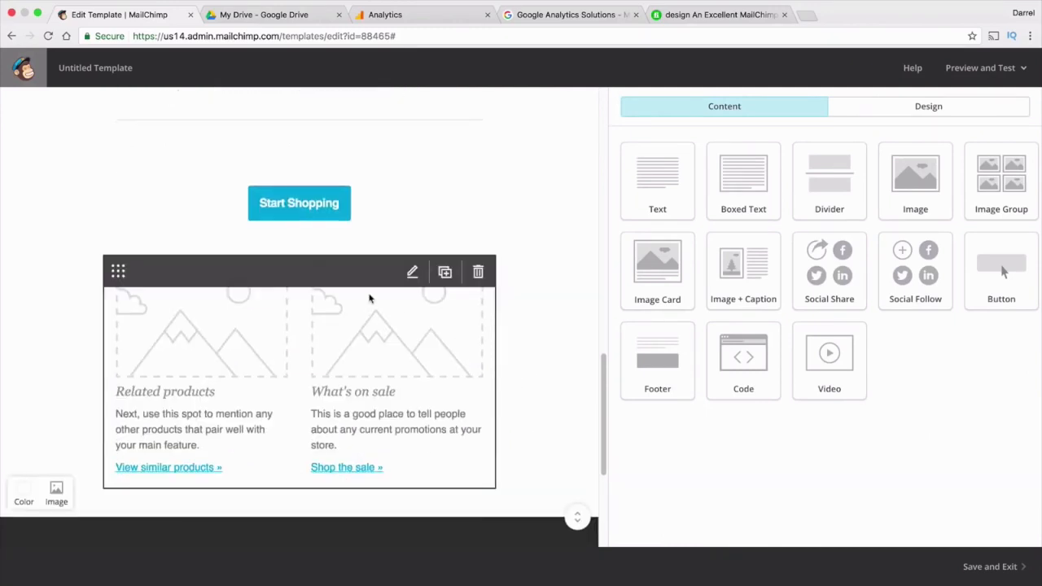
{"action": "left_click", "coordinate": [242, 324]}
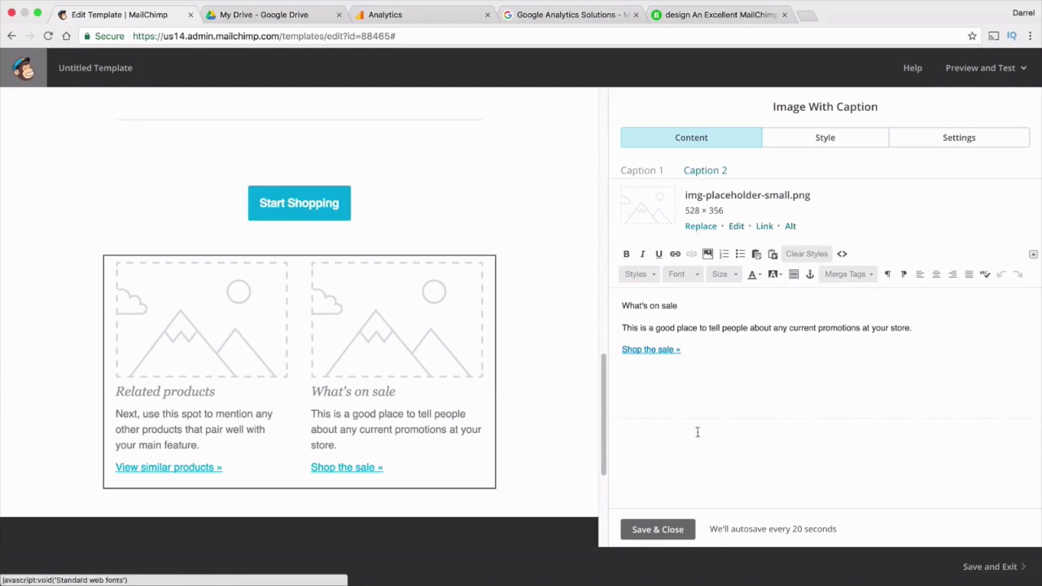
{"action": "left_click", "coordinate": [688, 529]}
{"action": "scroll", "coordinate": [513, 358], "scroll_direction": "up", "scroll_amount": 1}
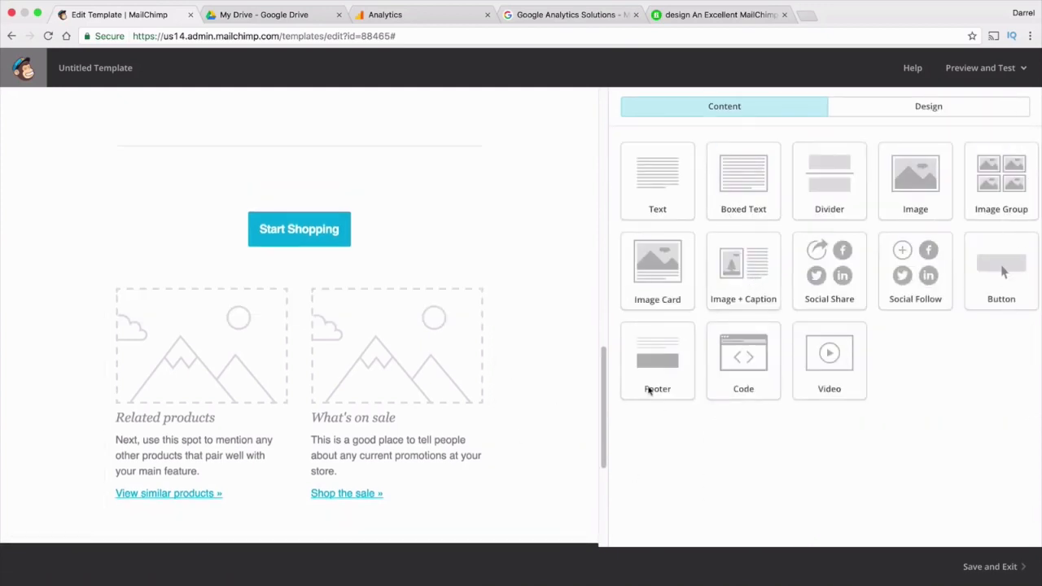
Add an Image + Caption block below Start Shopping showing the Batman-1 image
{"action": "left_click_drag", "start_coordinate": [729, 264], "coordinate": [294, 258]}
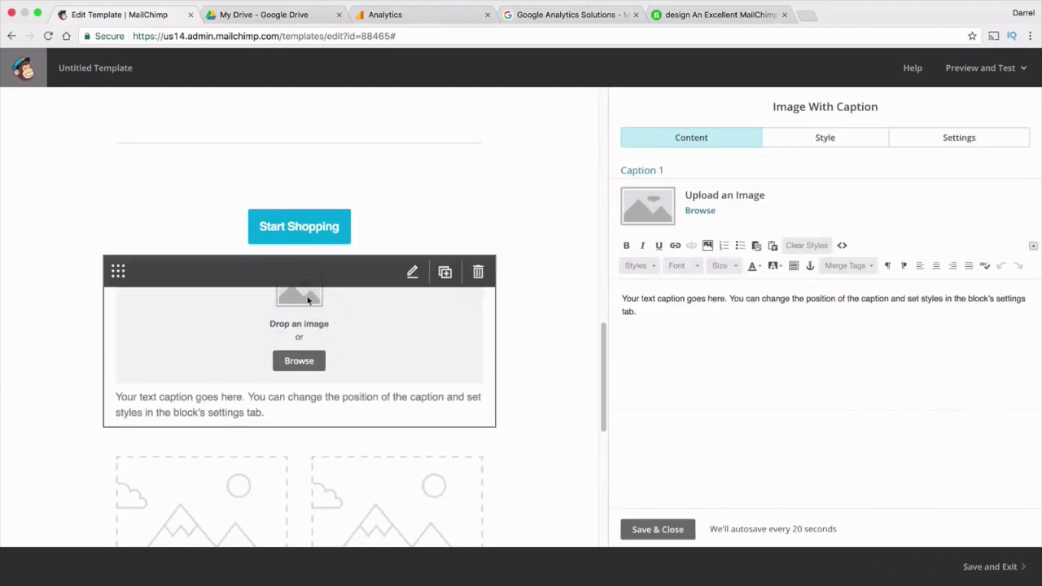
{"action": "left_click", "coordinate": [280, 363]}
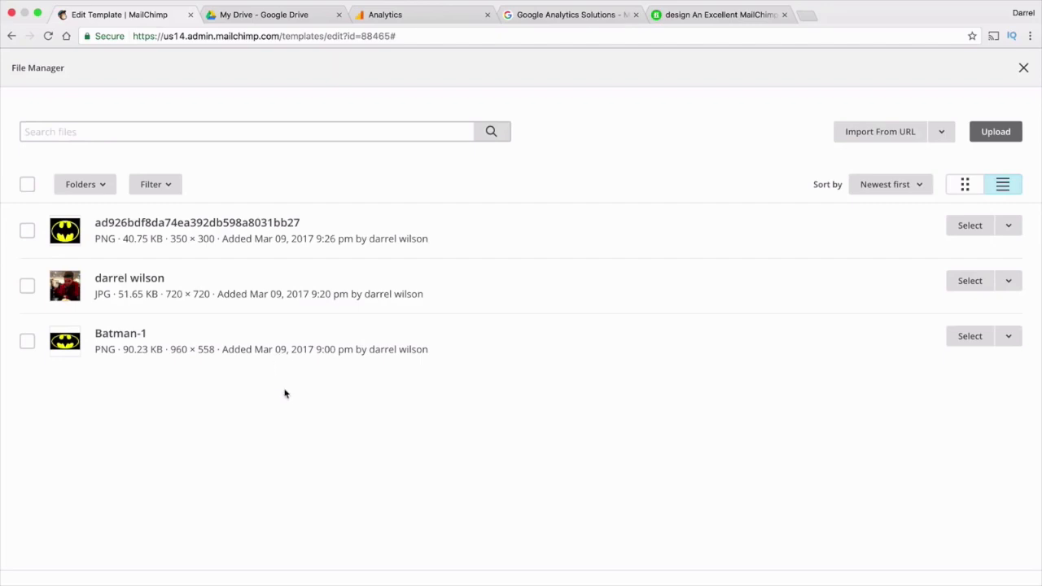
{"action": "left_click", "coordinate": [27, 341]}
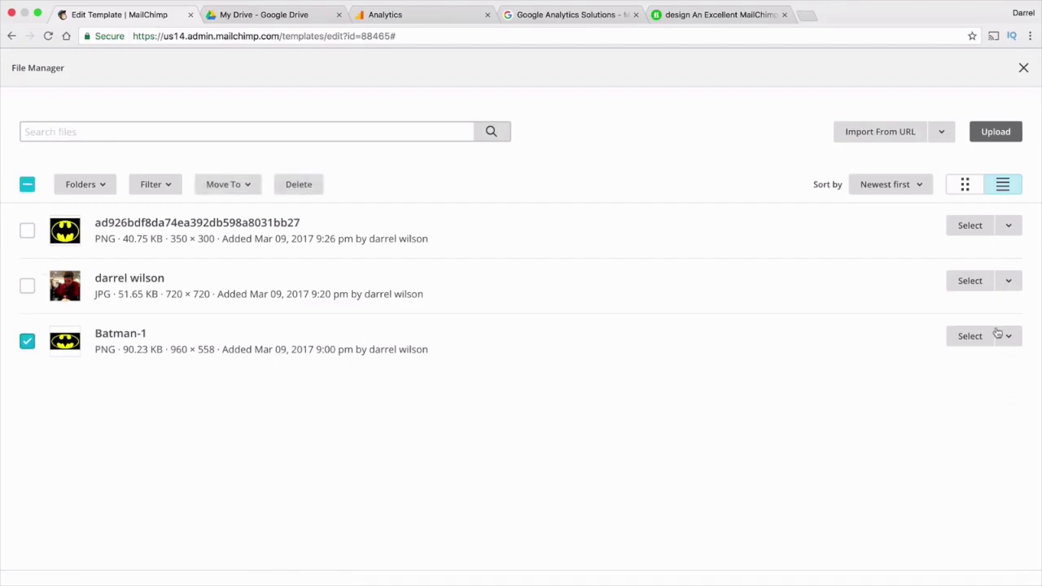
{"action": "left_click", "coordinate": [970, 340]}
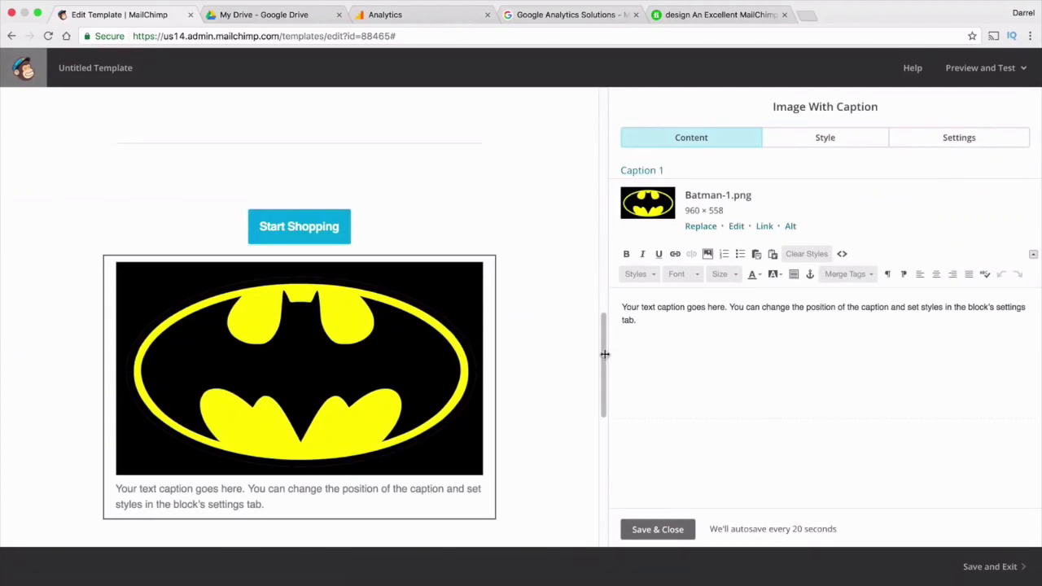
{"action": "mouse_move", "coordinate": [326, 344]}
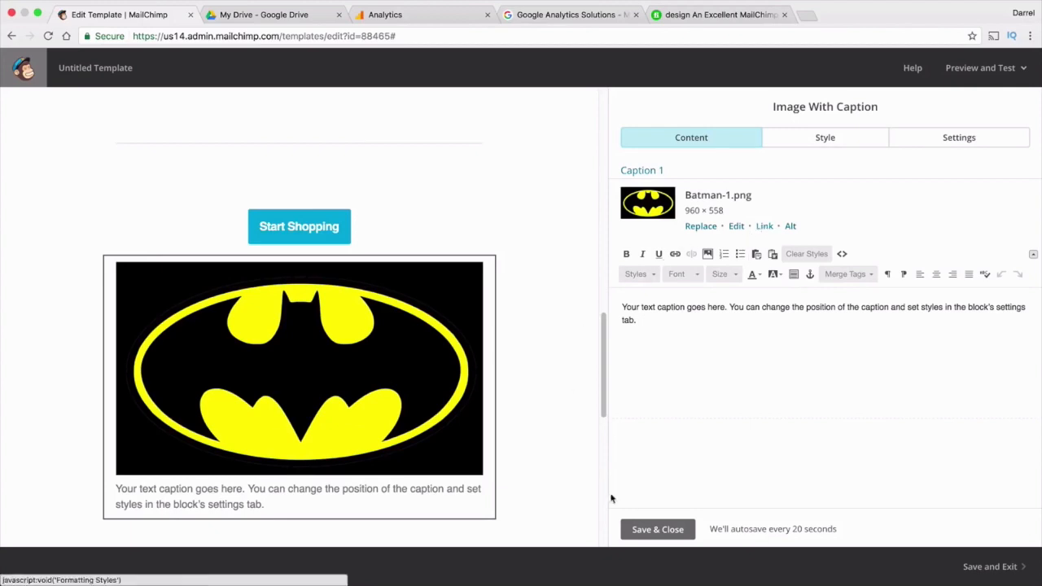
{"action": "left_click", "coordinate": [651, 531]}
Add a Social Follow block above Start Shopping and save it
{"action": "scroll", "coordinate": [544, 431], "scroll_direction": "down", "scroll_amount": 5}
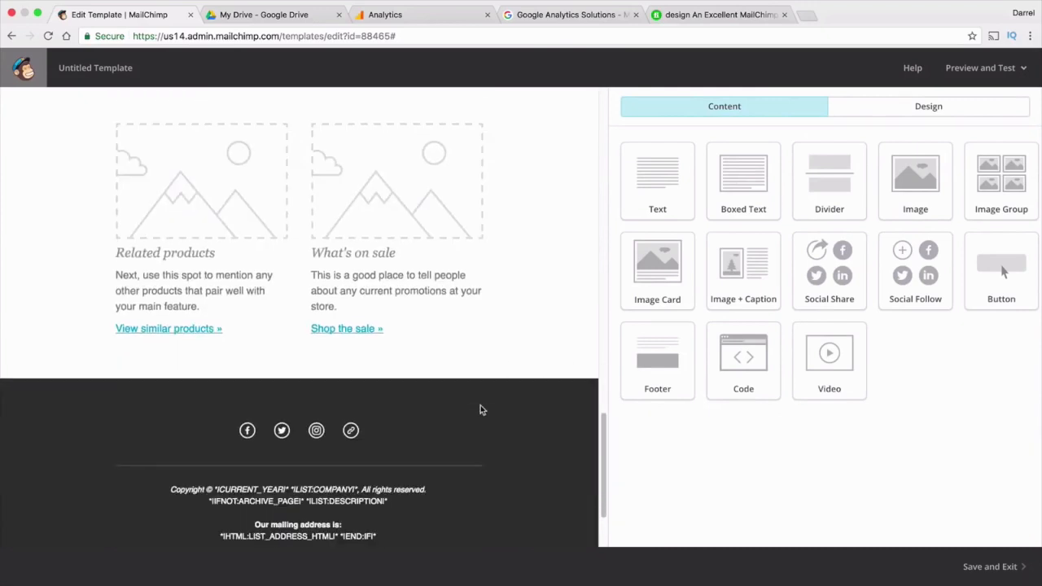
{"action": "scroll", "coordinate": [480, 405], "scroll_direction": "up", "scroll_amount": 5}
{"action": "scroll", "coordinate": [481, 409], "scroll_direction": "up", "scroll_amount": 8}
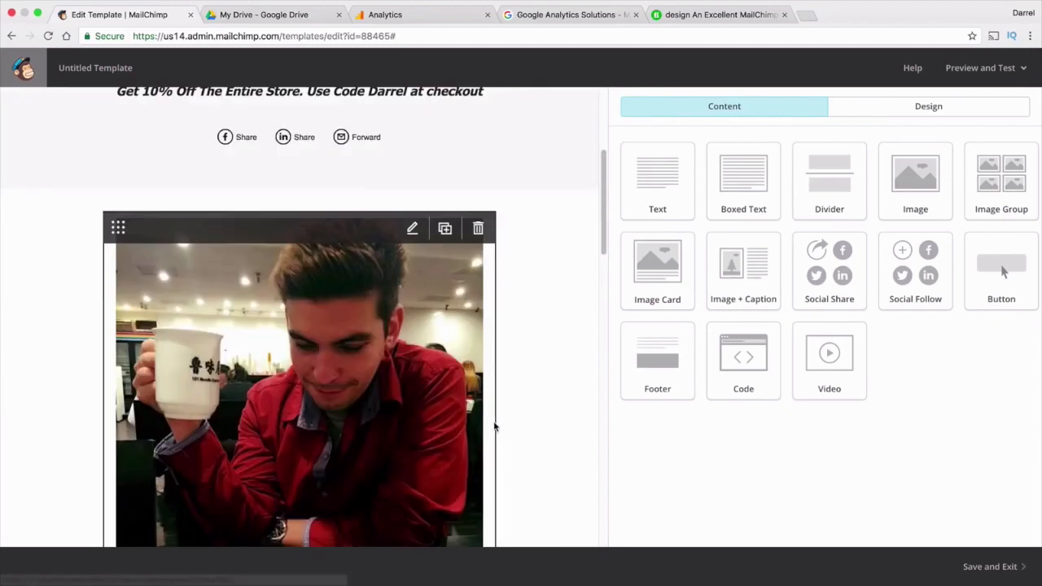
{"action": "scroll", "coordinate": [496, 411], "scroll_direction": "up", "scroll_amount": 3}
{"action": "scroll", "coordinate": [503, 397], "scroll_direction": "up", "scroll_amount": 1}
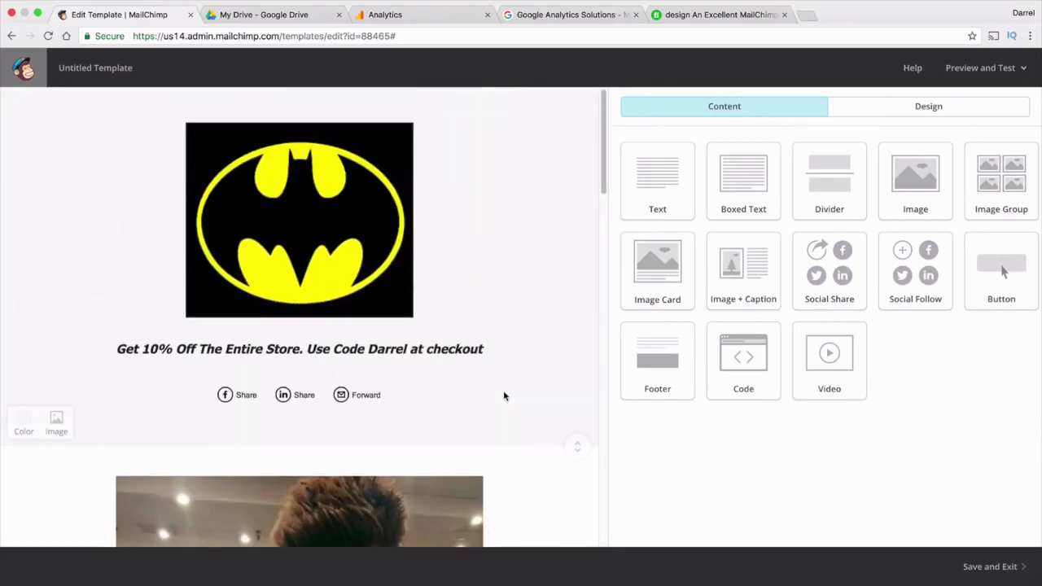
{"action": "scroll", "coordinate": [505, 399], "scroll_direction": "down", "scroll_amount": 2}
{"action": "scroll", "coordinate": [505, 404], "scroll_direction": "down", "scroll_amount": 4}
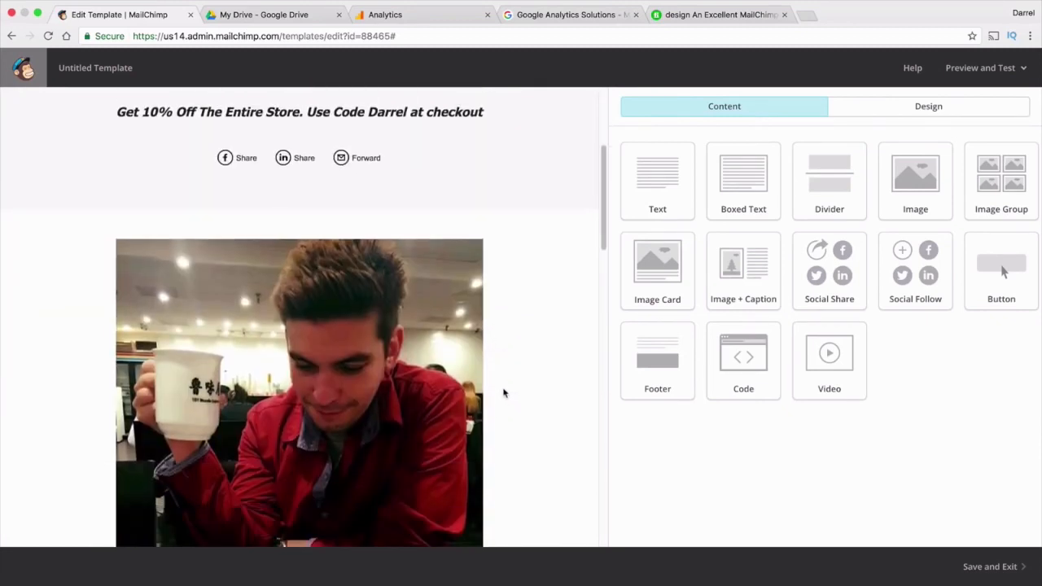
{"action": "scroll", "coordinate": [505, 400], "scroll_direction": "down", "scroll_amount": 1}
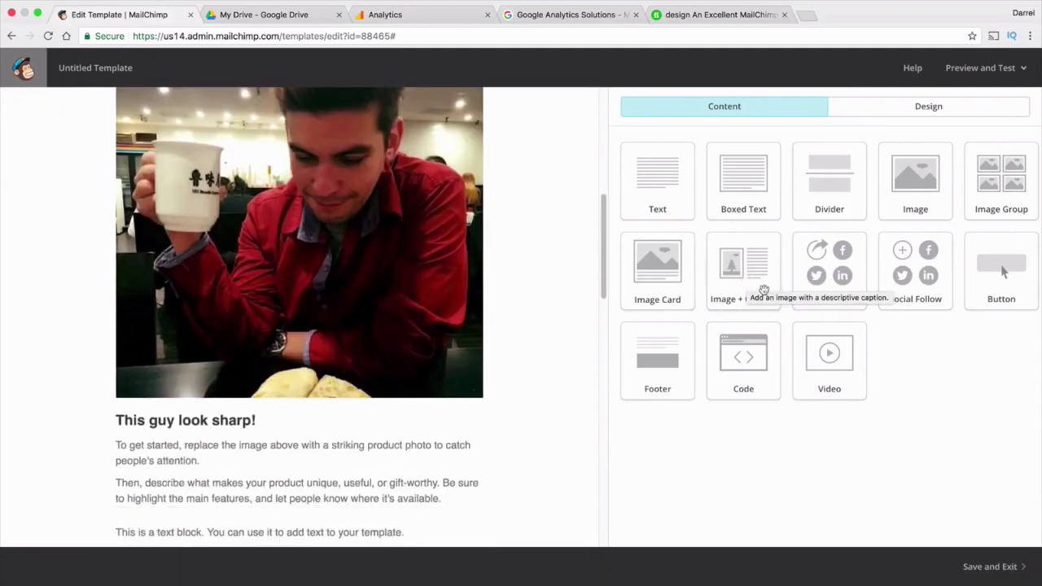
{"action": "scroll", "coordinate": [575, 334], "scroll_direction": "down", "scroll_amount": 2}
{"action": "scroll", "coordinate": [575, 338], "scroll_direction": "down", "scroll_amount": 2}
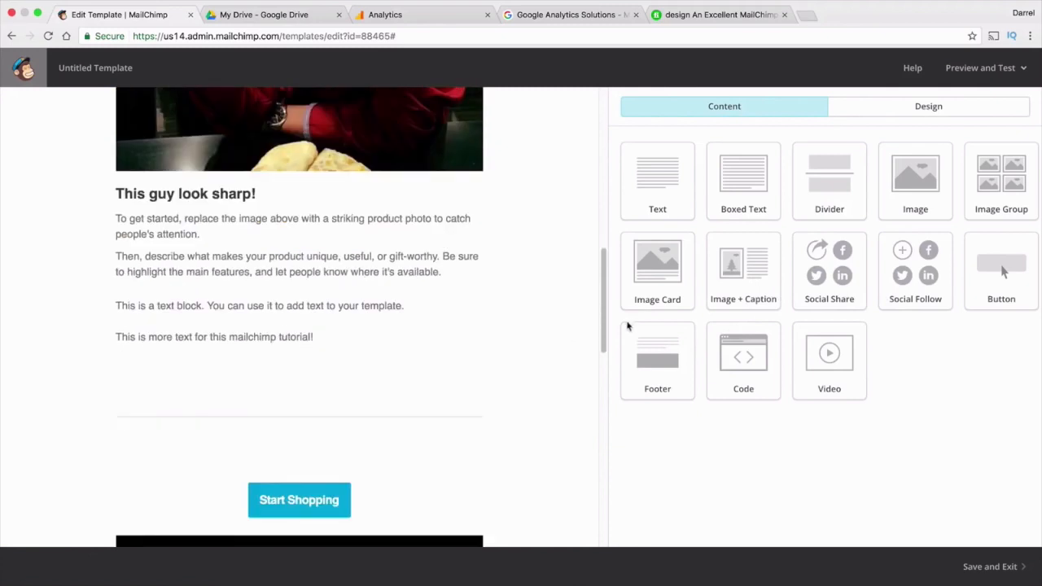
{"action": "left_click_drag", "start_coordinate": [911, 296], "coordinate": [917, 294]}
{"action": "left_click_drag", "start_coordinate": [844, 291], "coordinate": [354, 474]}
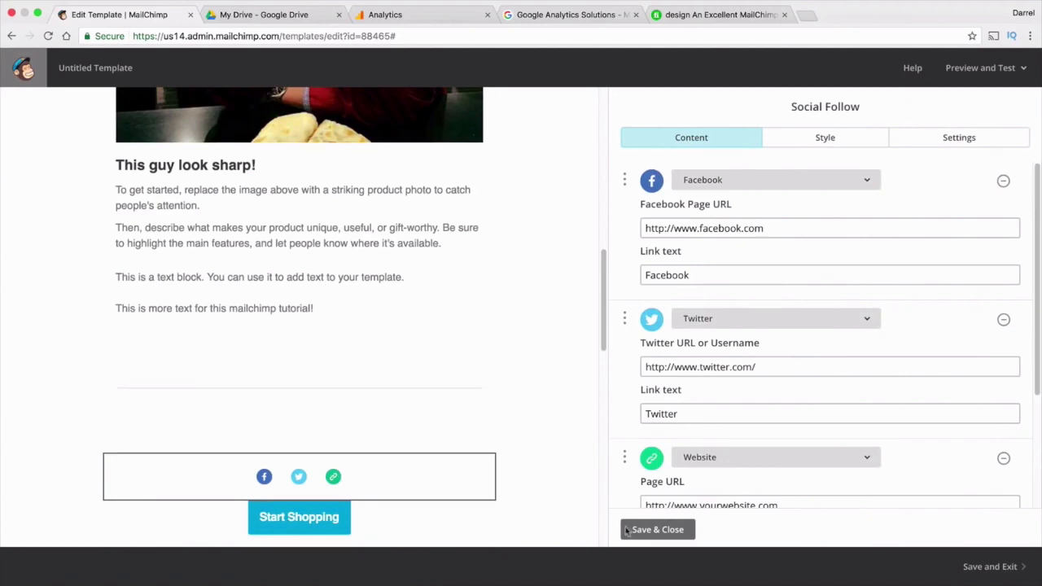
{"action": "left_click", "coordinate": [657, 529]}
{"action": "scroll", "coordinate": [488, 460], "scroll_direction": "down", "scroll_amount": 1}
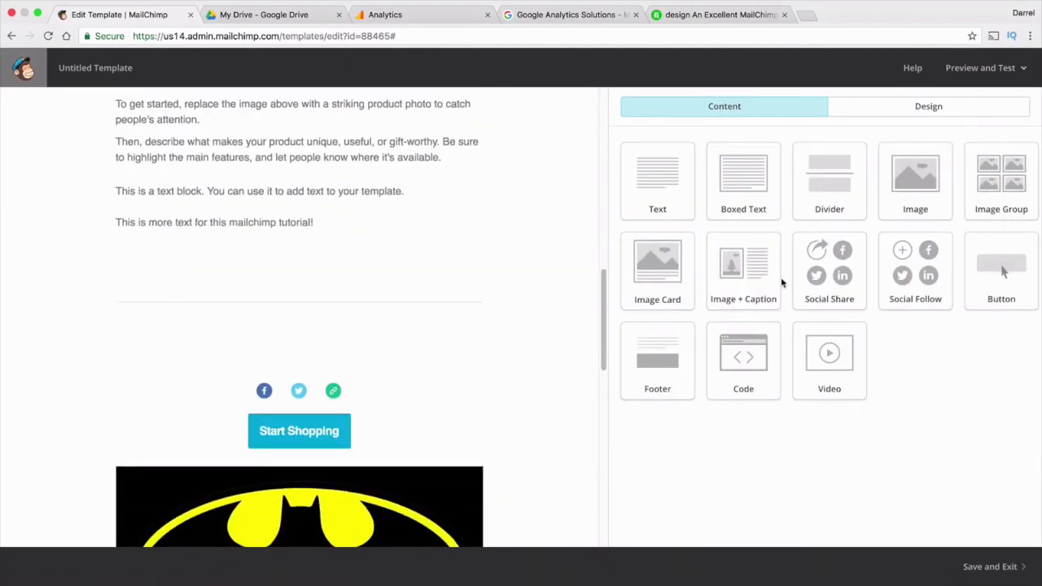
Keep the page's Heading 1 style as bold, centered 40px Arial and save it
{"action": "left_click", "coordinate": [891, 114]}
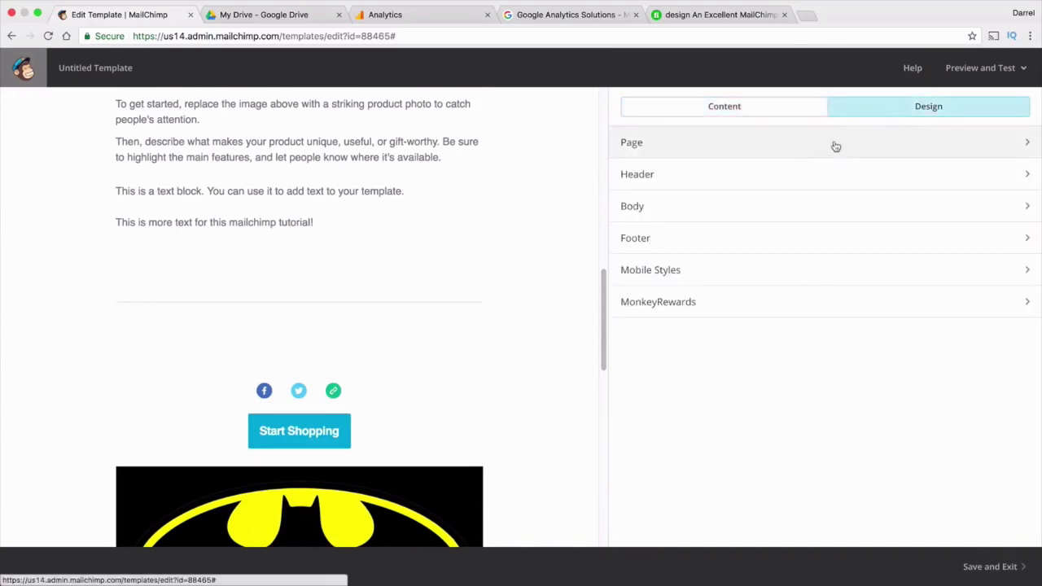
{"action": "left_click", "coordinate": [833, 155]}
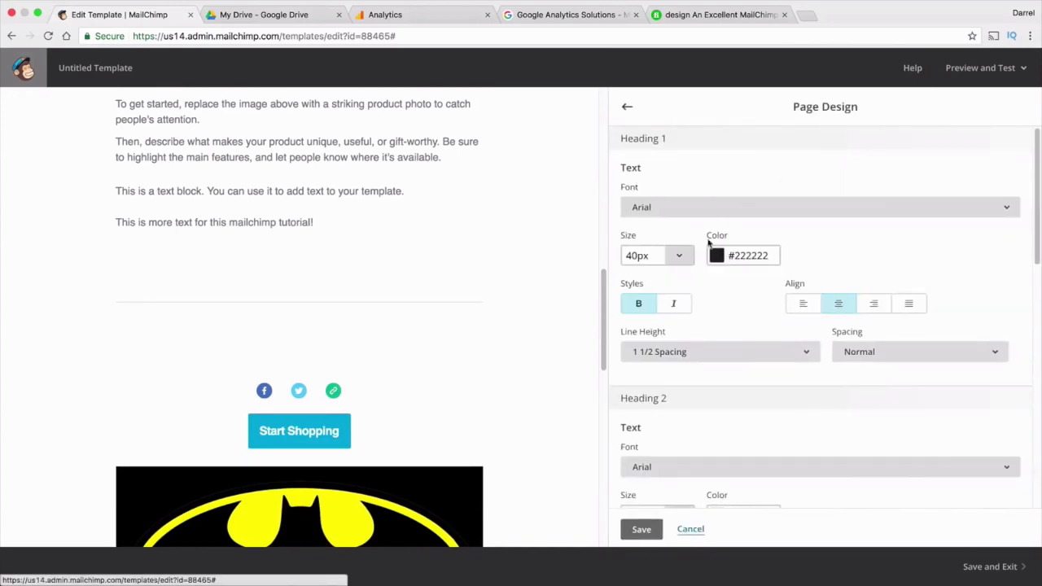
{"action": "scroll", "coordinate": [496, 326], "scroll_direction": "up", "scroll_amount": 5}
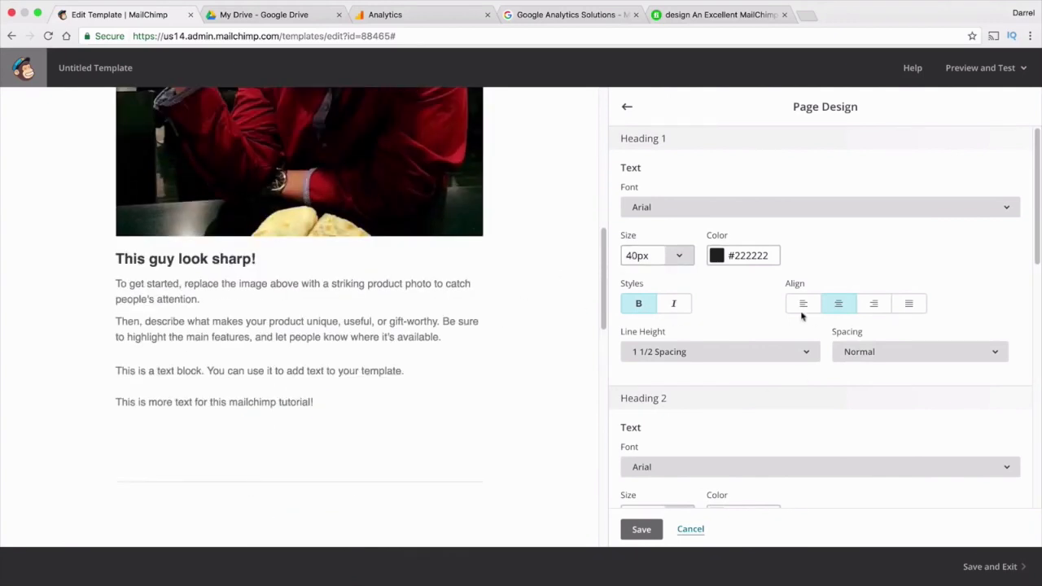
{"action": "scroll", "coordinate": [496, 380], "scroll_direction": "up", "scroll_amount": 10}
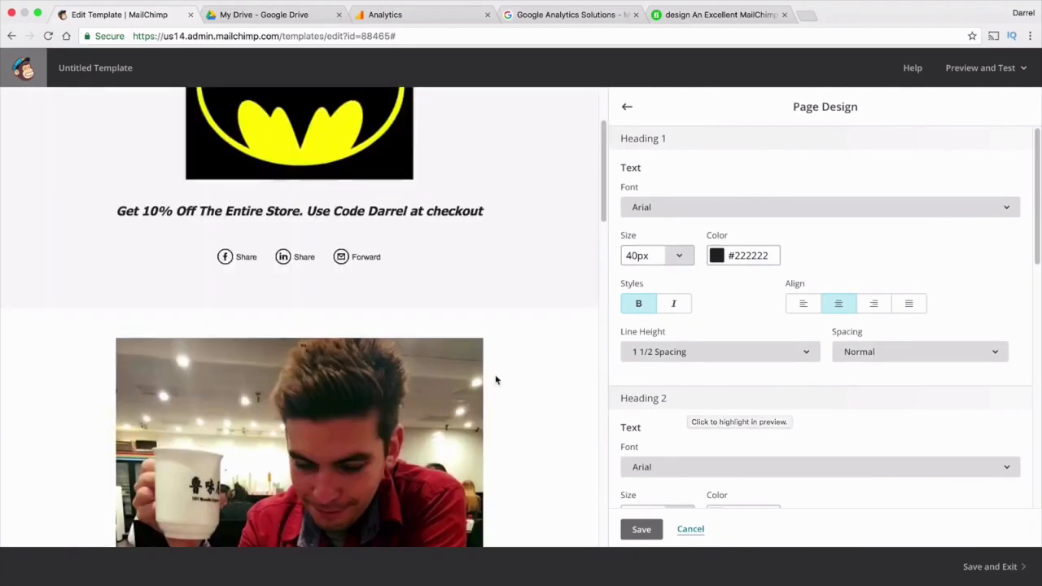
{"action": "scroll", "coordinate": [495, 380], "scroll_direction": "up", "scroll_amount": 3}
{"action": "left_click", "coordinate": [645, 529]}
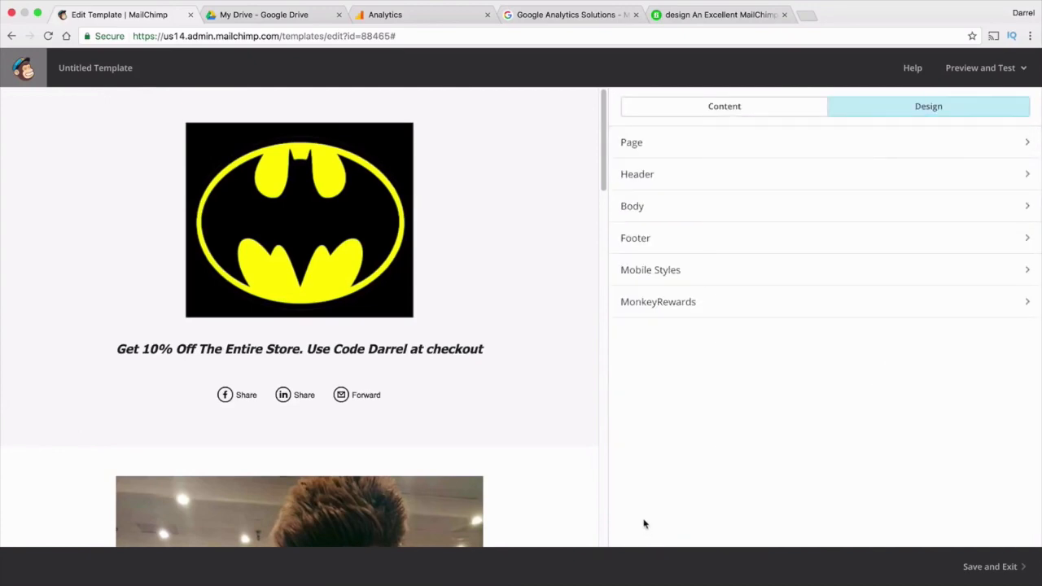
Return to the content block list and start Save and Exit for the template
{"action": "left_click", "coordinate": [763, 106]}
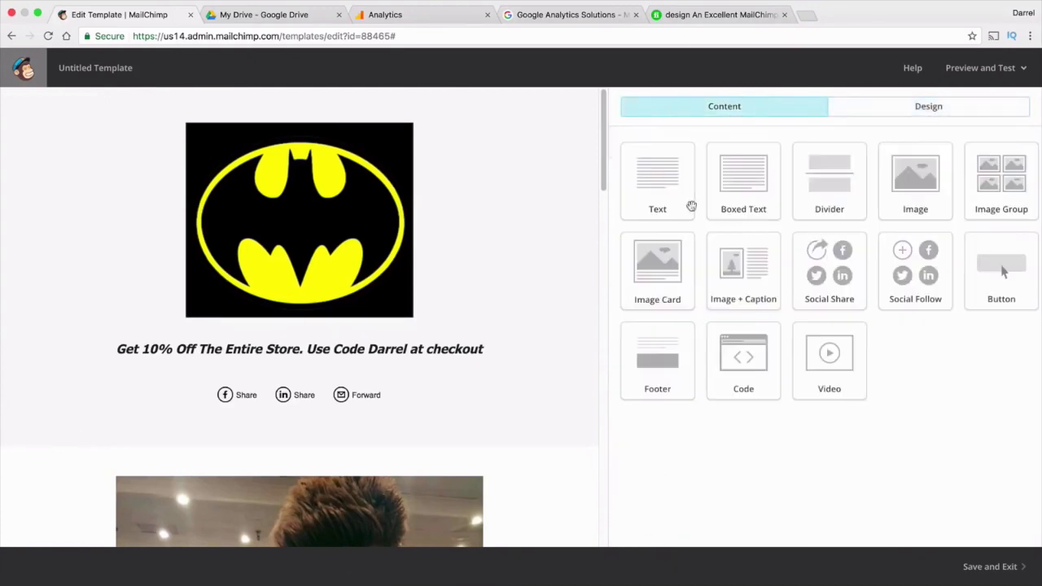
{"action": "scroll", "coordinate": [561, 333], "scroll_direction": "down", "scroll_amount": 10}
{"action": "scroll", "coordinate": [561, 333], "scroll_direction": "up", "scroll_amount": 5}
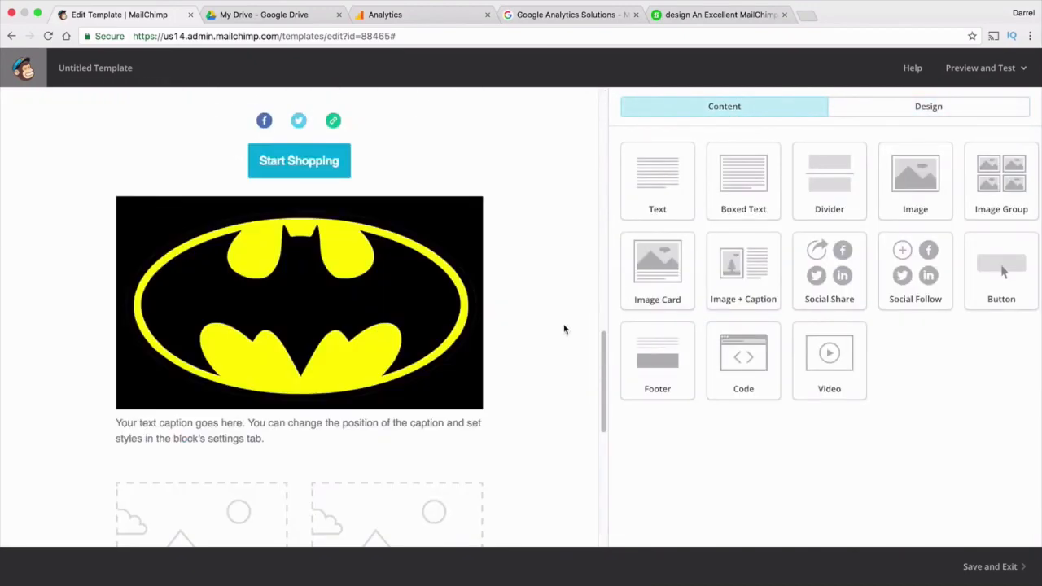
{"action": "left_click", "coordinate": [990, 566]}
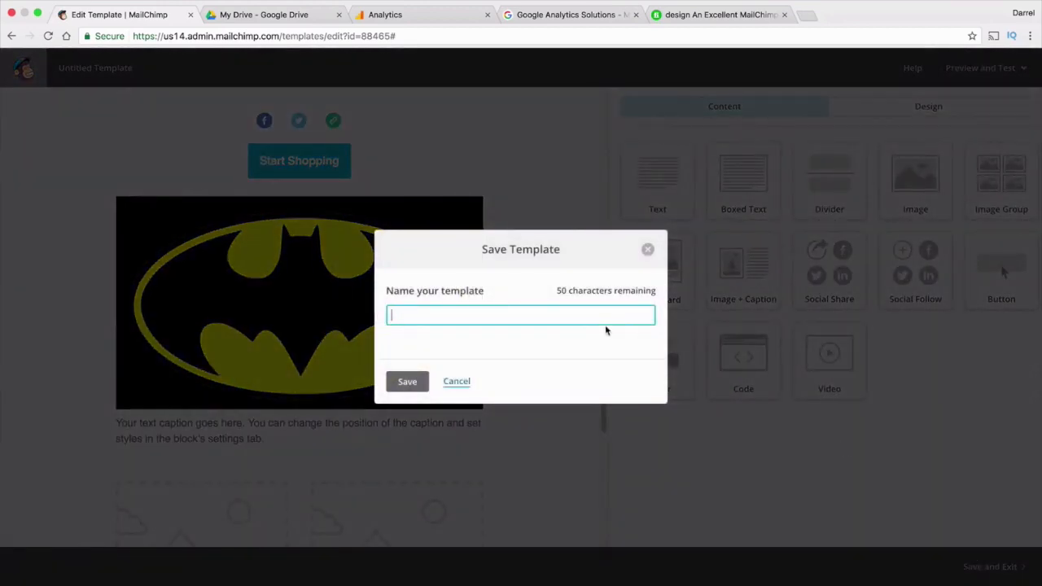
Save the template under the name 'Tasssss'
{"action": "type", "text": "Tasss"}
{"action": "left_click", "coordinate": [411, 380]}
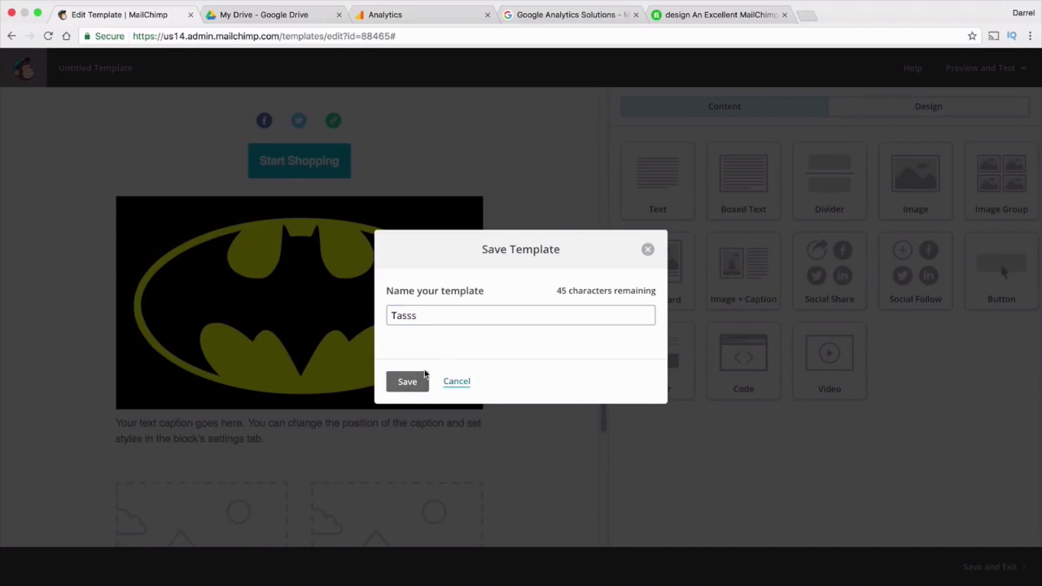
{"action": "left_click", "coordinate": [435, 317]}
{"action": "type", "text": "s"}
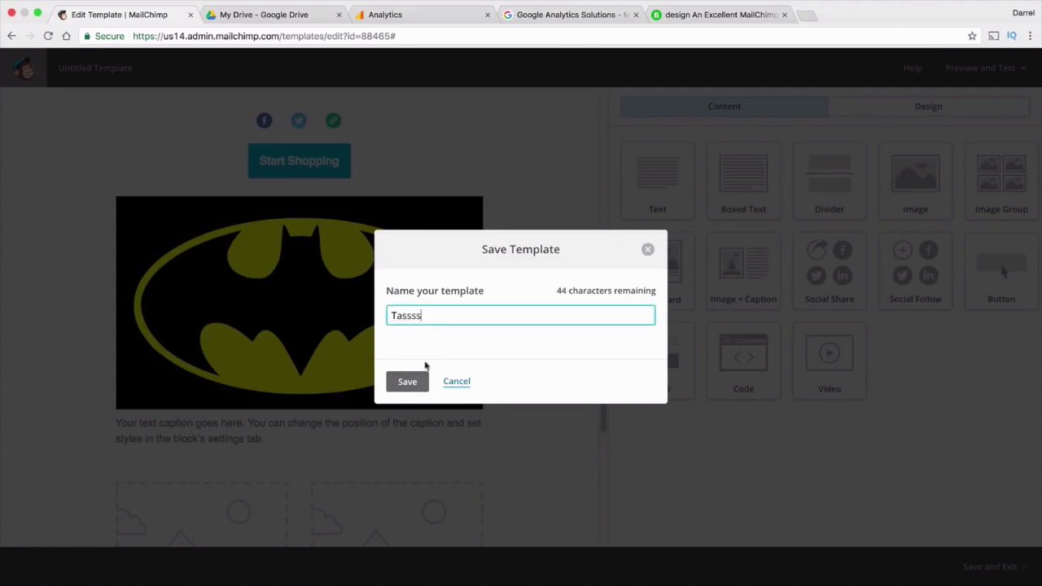
{"action": "type", "text": "s"}
{"action": "left_click", "coordinate": [407, 381]}
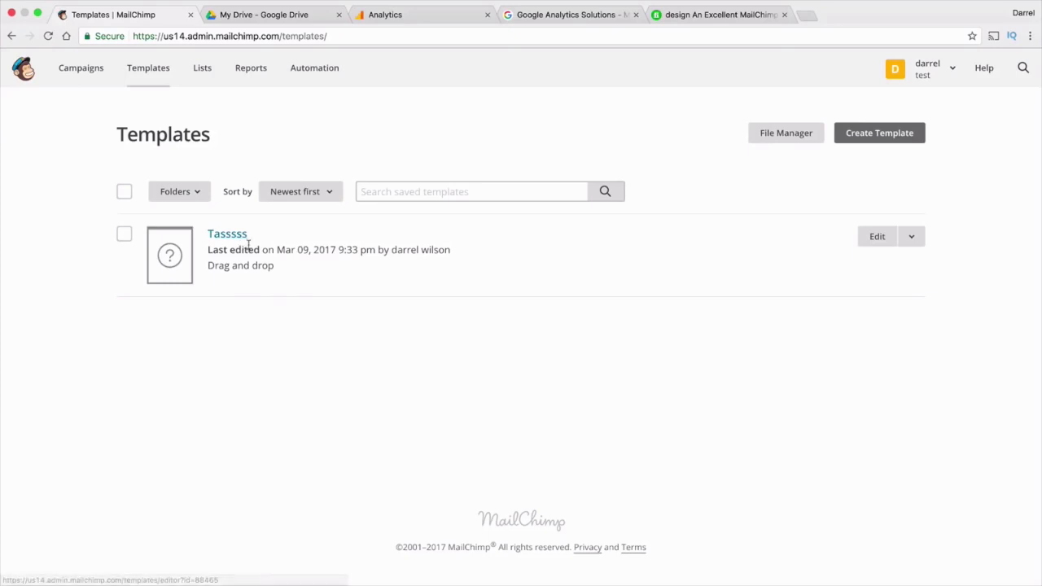
{"action": "left_click", "coordinate": [872, 237]}
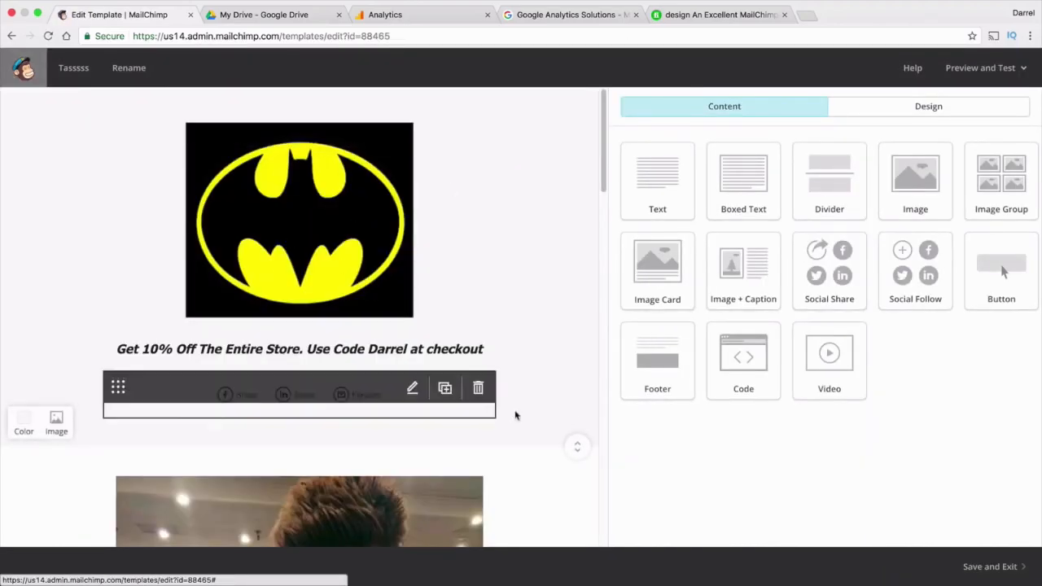
{"action": "scroll", "coordinate": [460, 407], "scroll_direction": "down", "scroll_amount": 5}
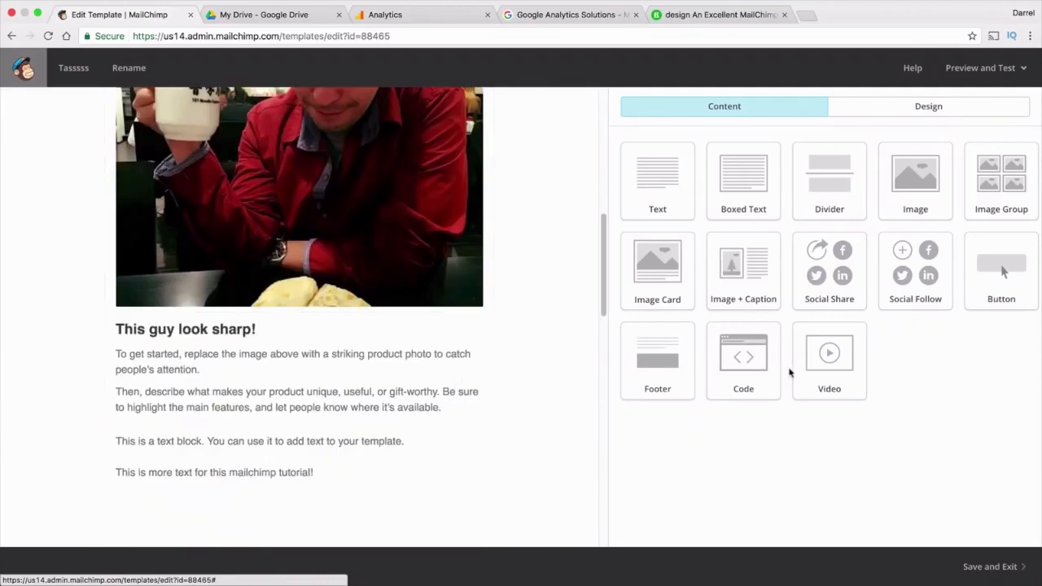
{"action": "scroll", "coordinate": [450, 371], "scroll_direction": "down", "scroll_amount": 3}
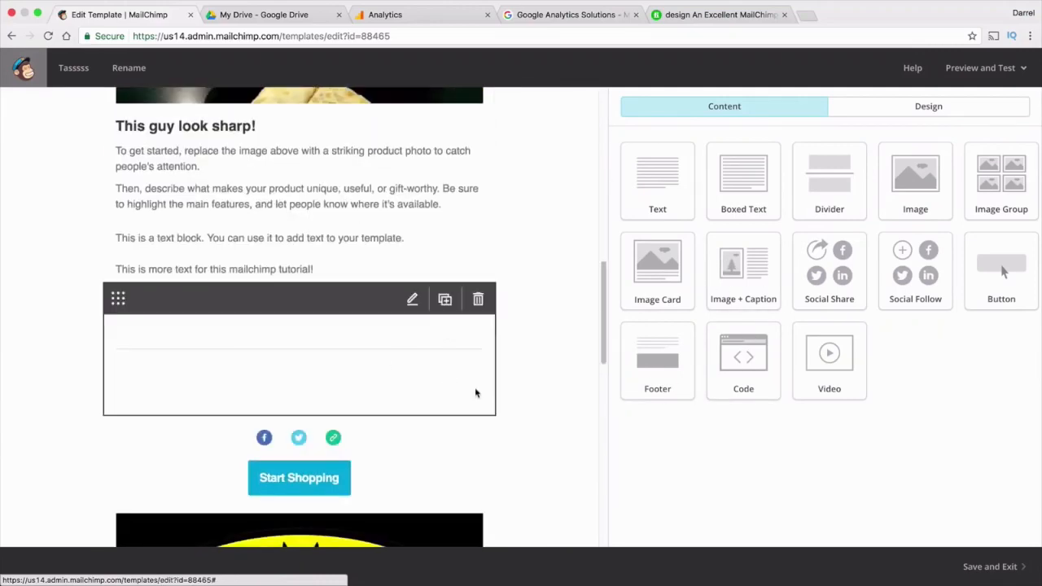
{"action": "scroll", "coordinate": [475, 393], "scroll_direction": "down", "scroll_amount": 5}
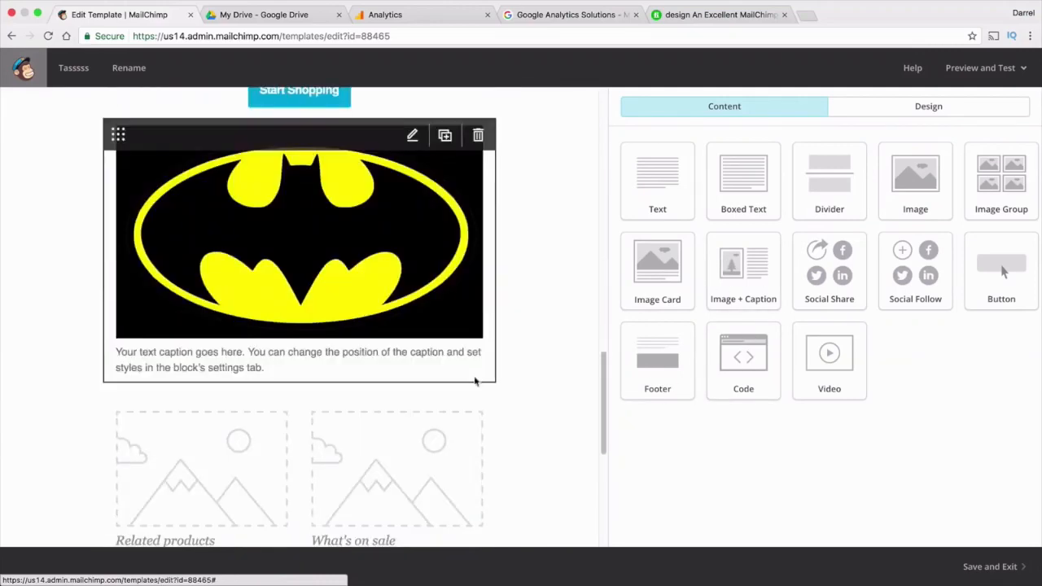
{"action": "left_click", "coordinate": [980, 577]}
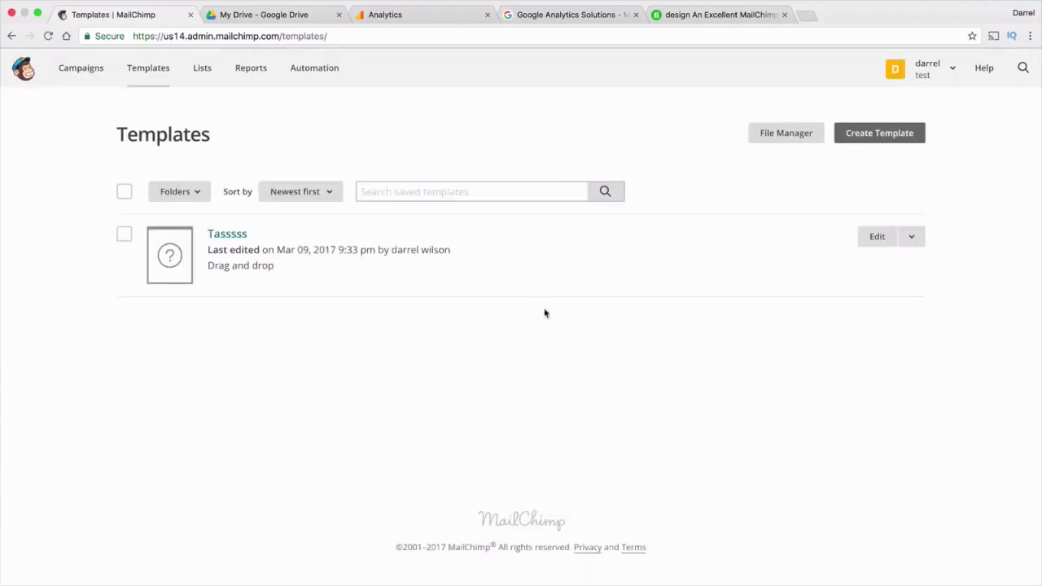
{"action": "left_click", "coordinate": [700, 15]}
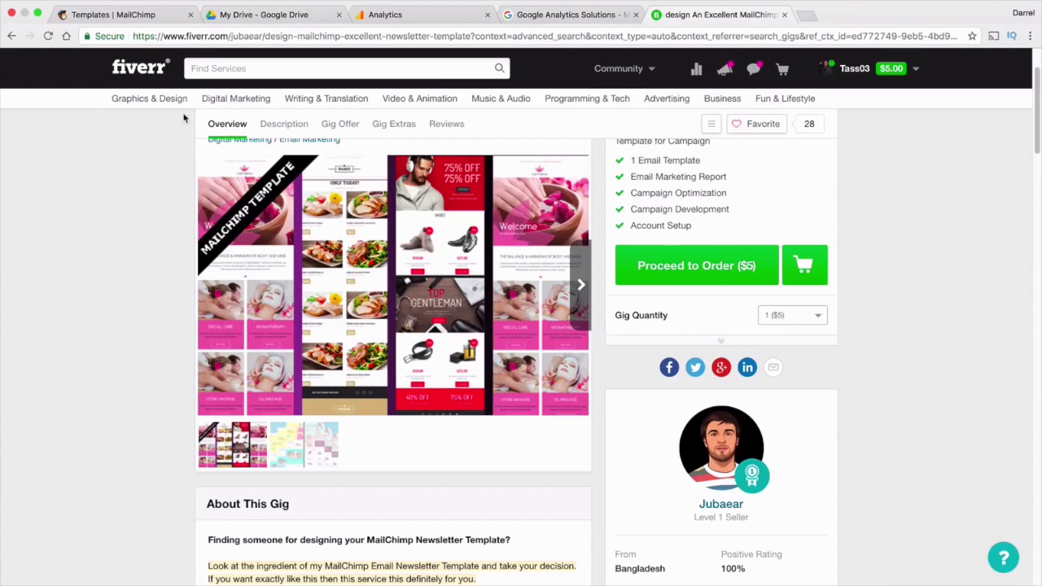
{"action": "left_click", "coordinate": [145, 68]}
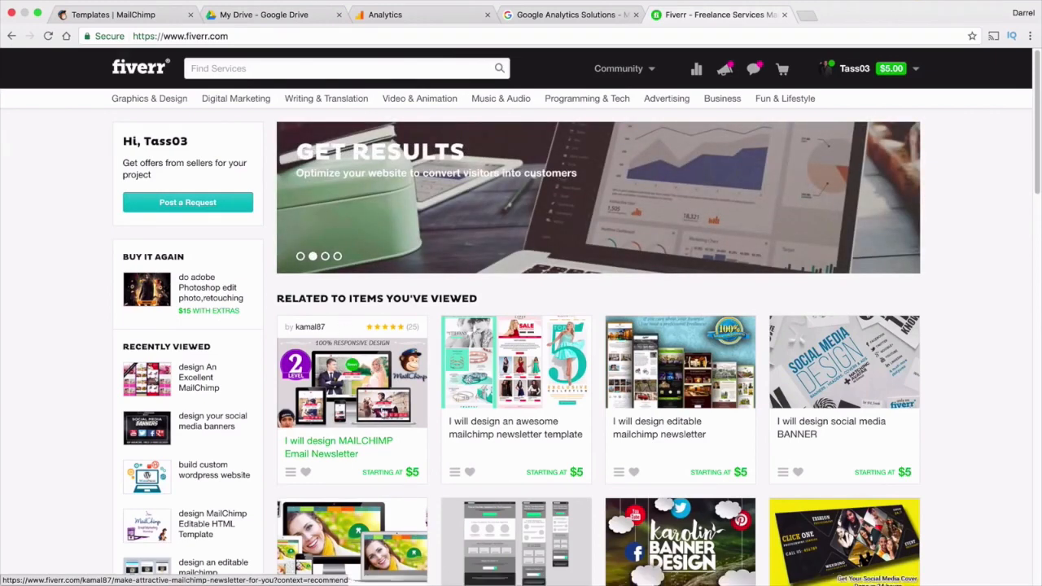
{"action": "left_click", "coordinate": [142, 15]}
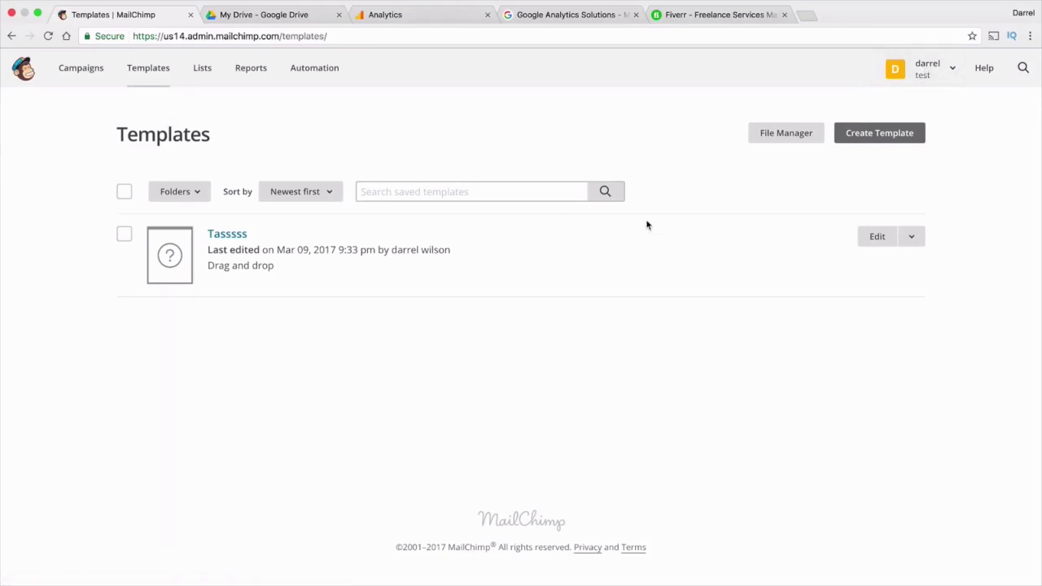
Log out of the test account and sign in with a different saved username
{"action": "left_click", "coordinate": [936, 71]}
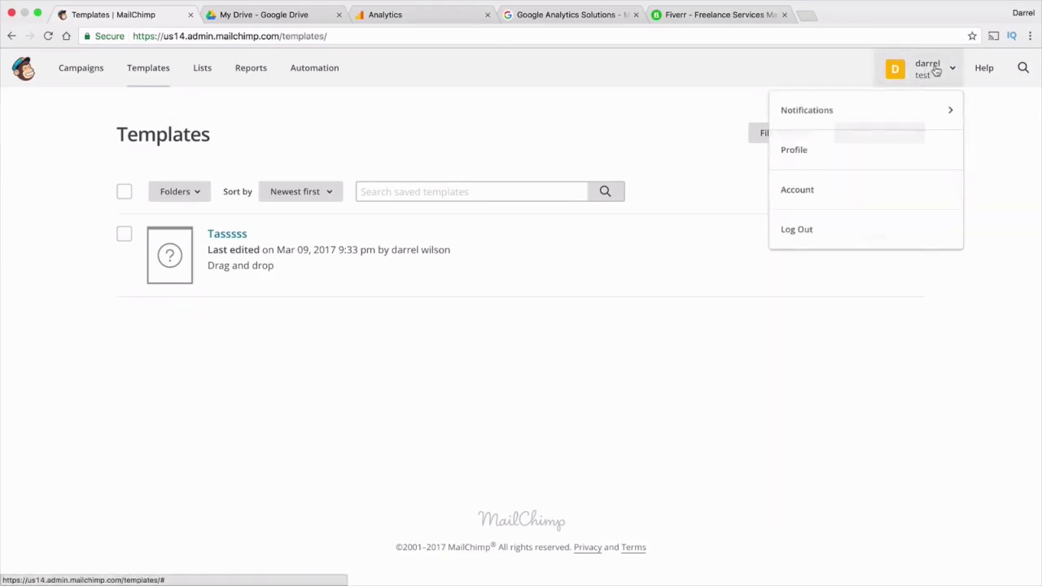
{"action": "left_click", "coordinate": [863, 232]}
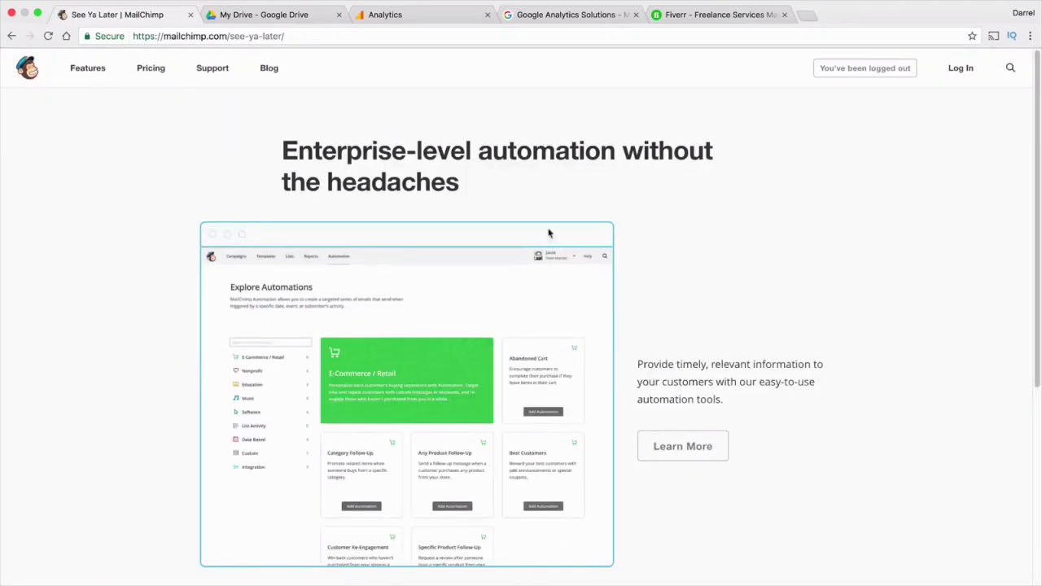
{"action": "left_click", "coordinate": [962, 70]}
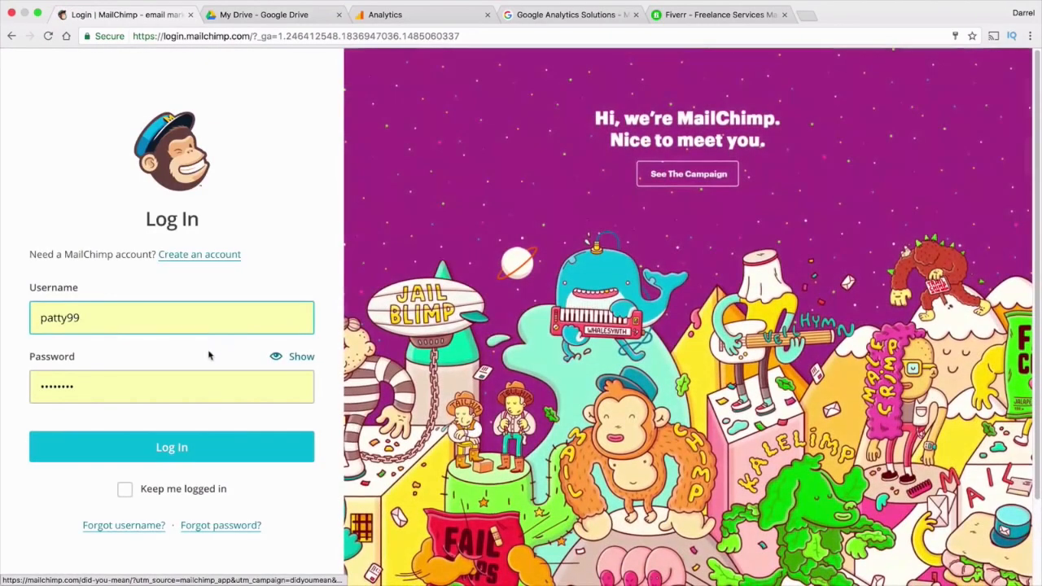
{"action": "left_click", "coordinate": [168, 326]}
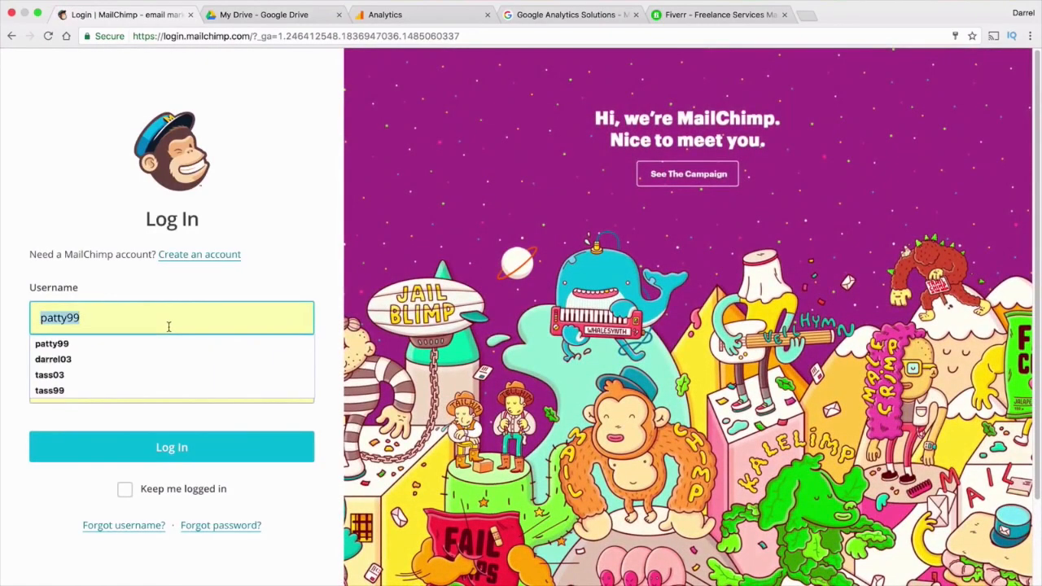
{"action": "left_click", "coordinate": [145, 361]}
{"action": "left_click", "coordinate": [175, 450]}
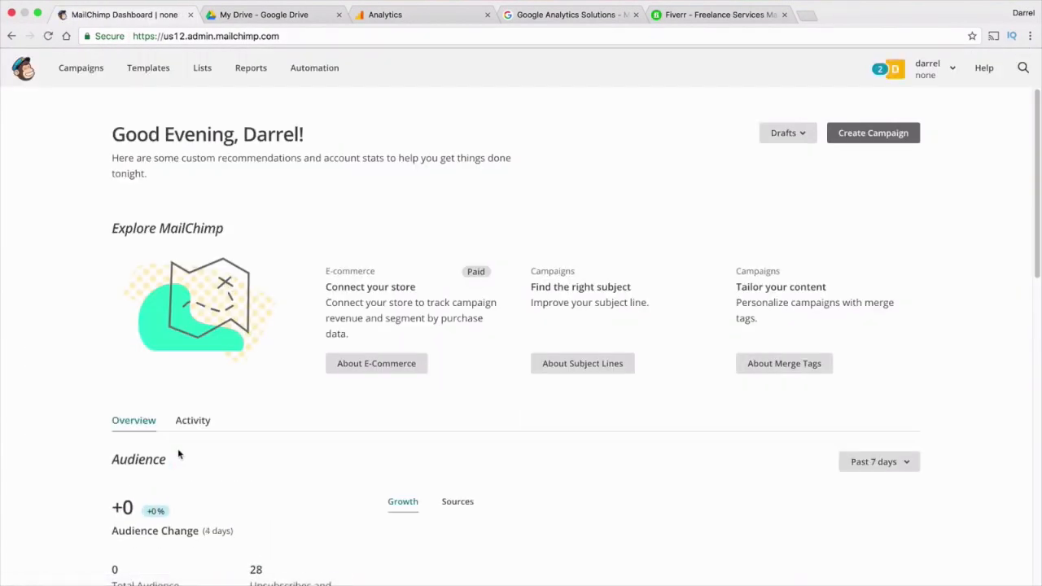
Scroll to the dashboard Audience chart and select the audience figures, including the 1,722 total
{"action": "scroll", "coordinate": [190, 367], "scroll_direction": "down", "scroll_amount": 1}
{"action": "scroll", "coordinate": [190, 367], "scroll_direction": "down", "scroll_amount": 5}
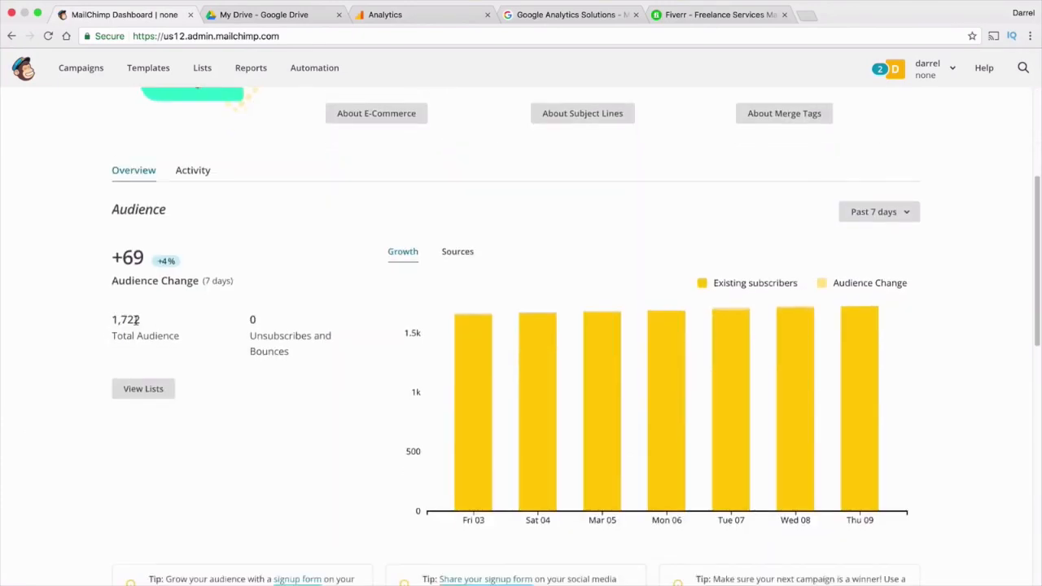
{"action": "left_click_drag", "start_coordinate": [143, 321], "coordinate": [114, 319]}
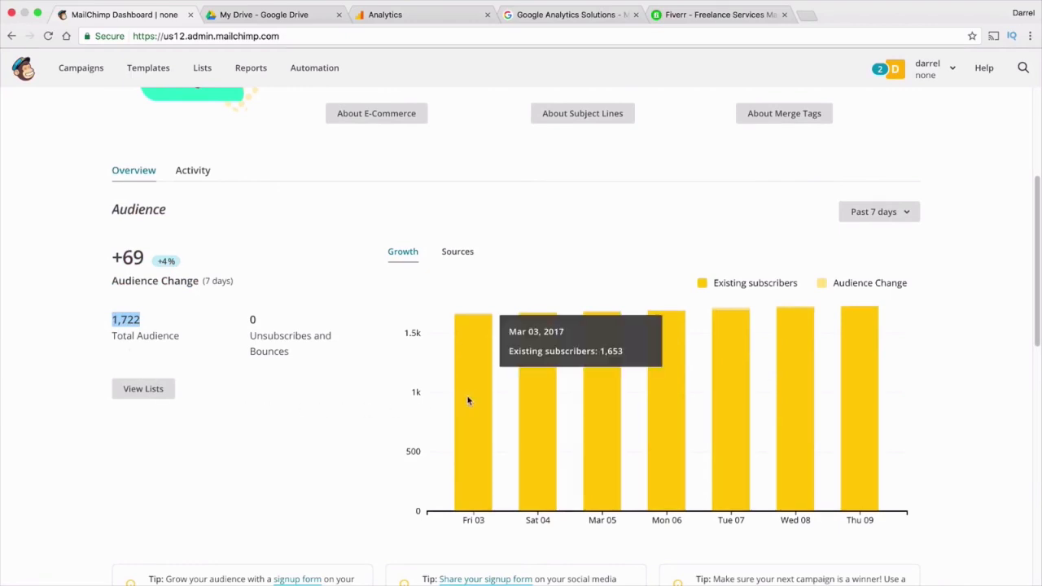
{"action": "mouse_move", "coordinate": [529, 399]}
Go to the Reports page charting campaign open and click rates
{"action": "scroll", "coordinate": [666, 395], "scroll_direction": "up", "scroll_amount": 3}
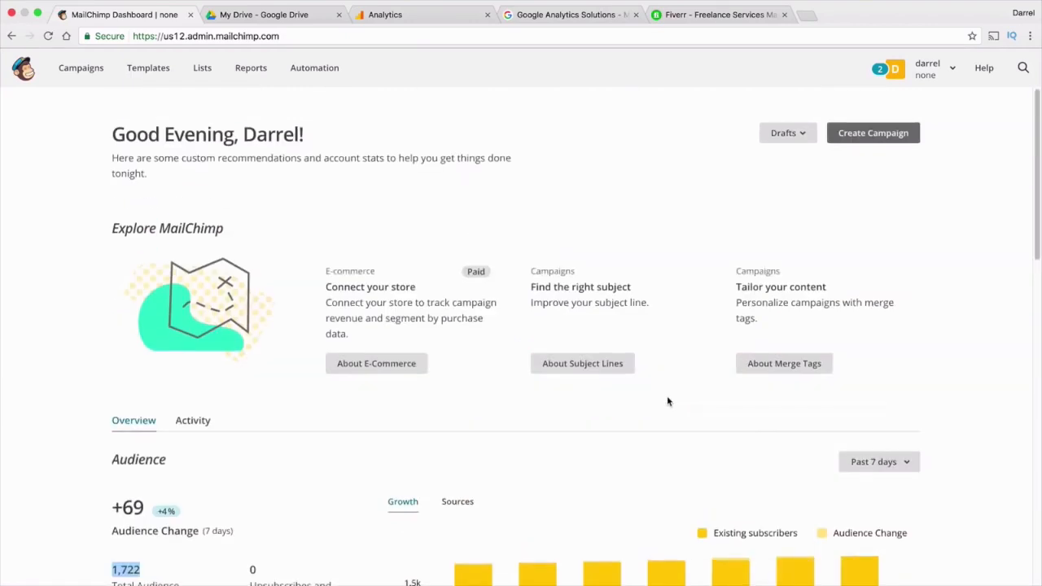
{"action": "left_click", "coordinate": [249, 72]}
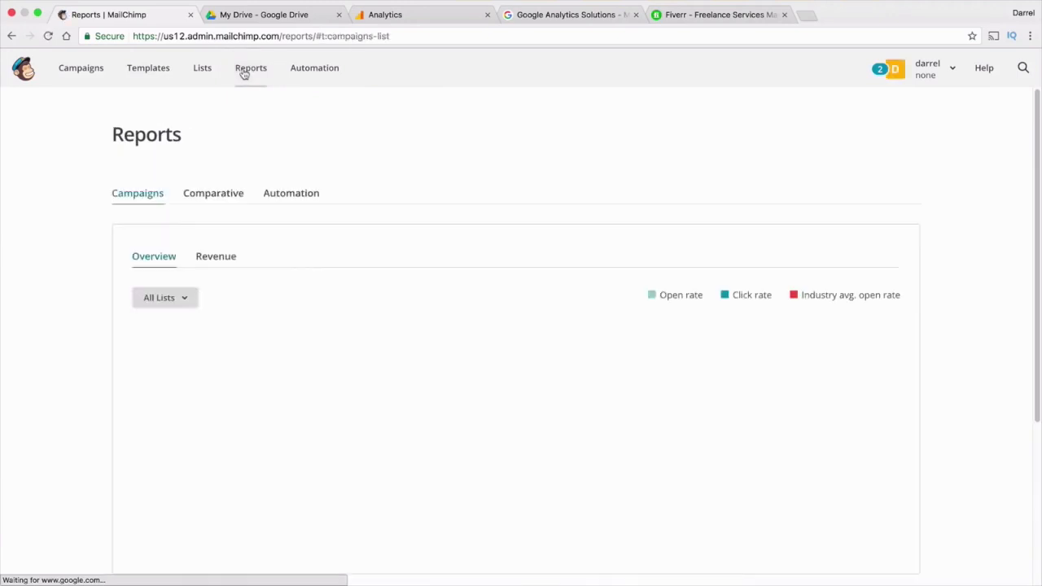
{"action": "scroll", "coordinate": [314, 277], "scroll_direction": "down", "scroll_amount": 1}
{"action": "mouse_move", "coordinate": [263, 353]}
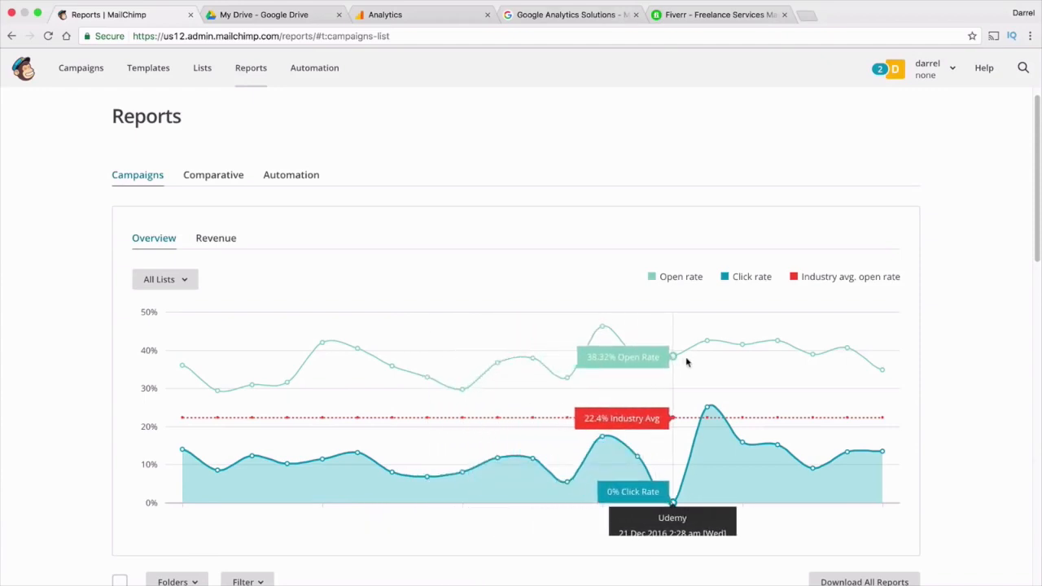
{"action": "left_click", "coordinate": [69, 71]}
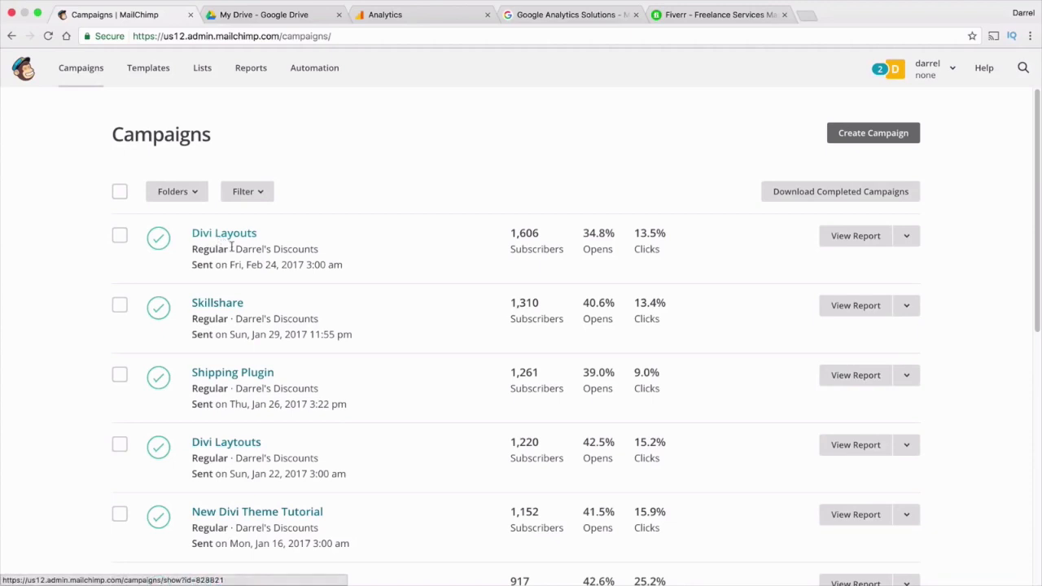
{"action": "scroll", "coordinate": [370, 255], "scroll_direction": "down", "scroll_amount": 3}
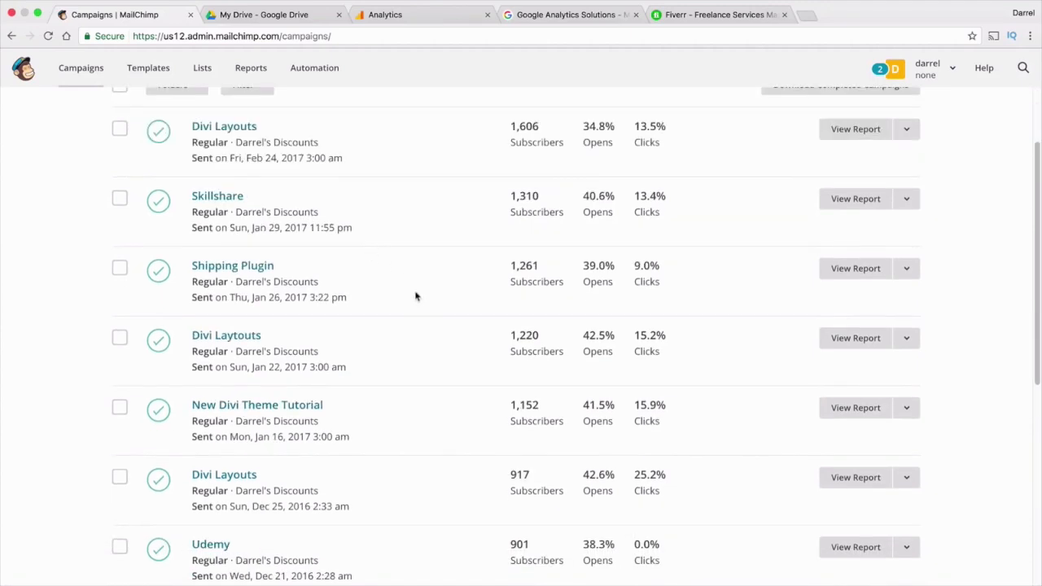
{"action": "scroll", "coordinate": [617, 449], "scroll_direction": "down", "scroll_amount": 3}
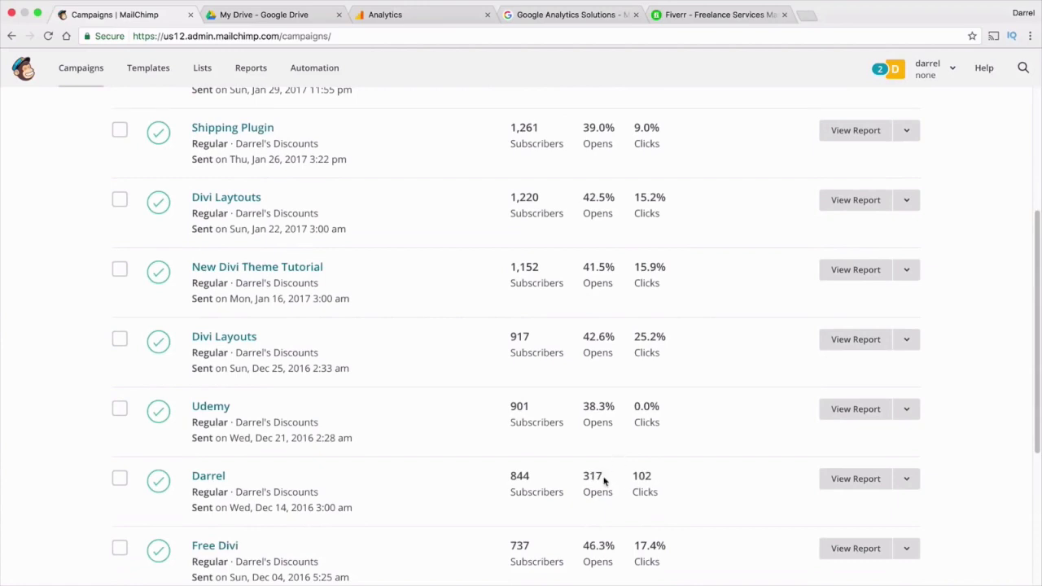
{"action": "scroll", "coordinate": [603, 481], "scroll_direction": "up", "scroll_amount": 6}
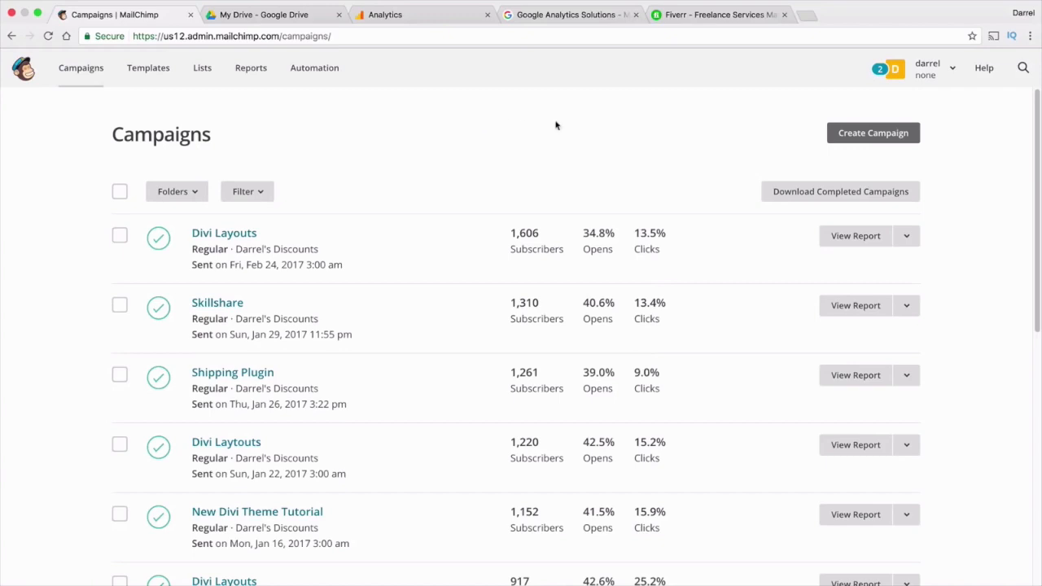
Start a new campaign named FORUM with the Regular campaign type
{"action": "left_click", "coordinate": [869, 134]}
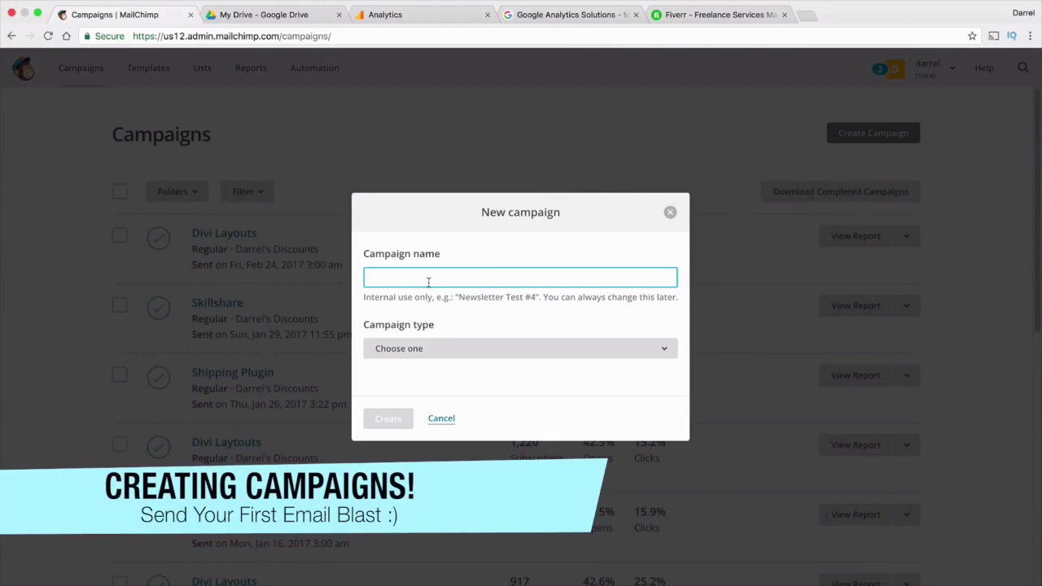
{"action": "type", "text": "FRO"}
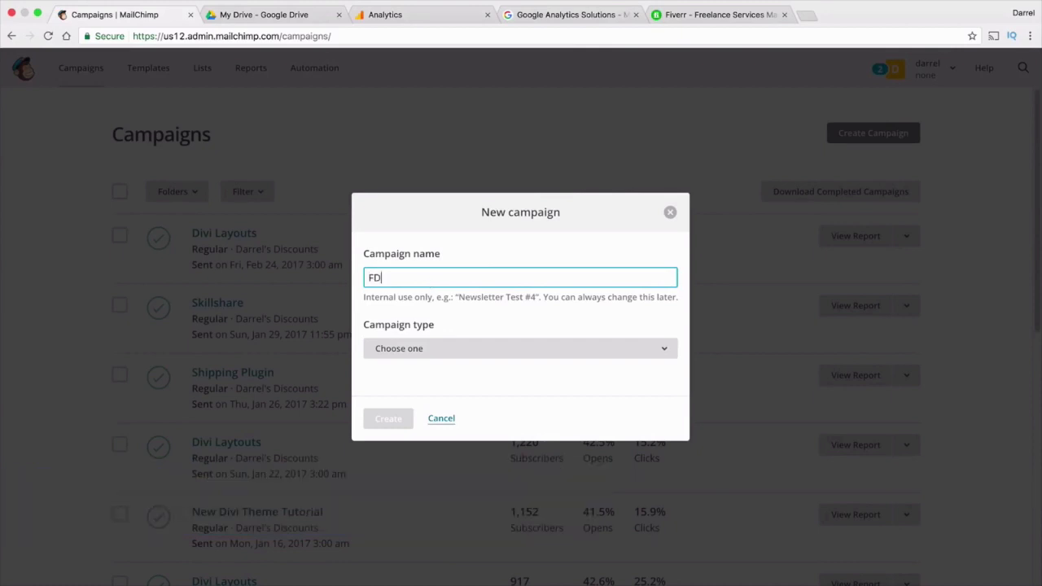
{"action": "key", "text": "BackSpace"}
{"action": "key", "text": "BackSpace"}
{"action": "type", "text": "ORUM"}
{"action": "left_click", "coordinate": [449, 349]}
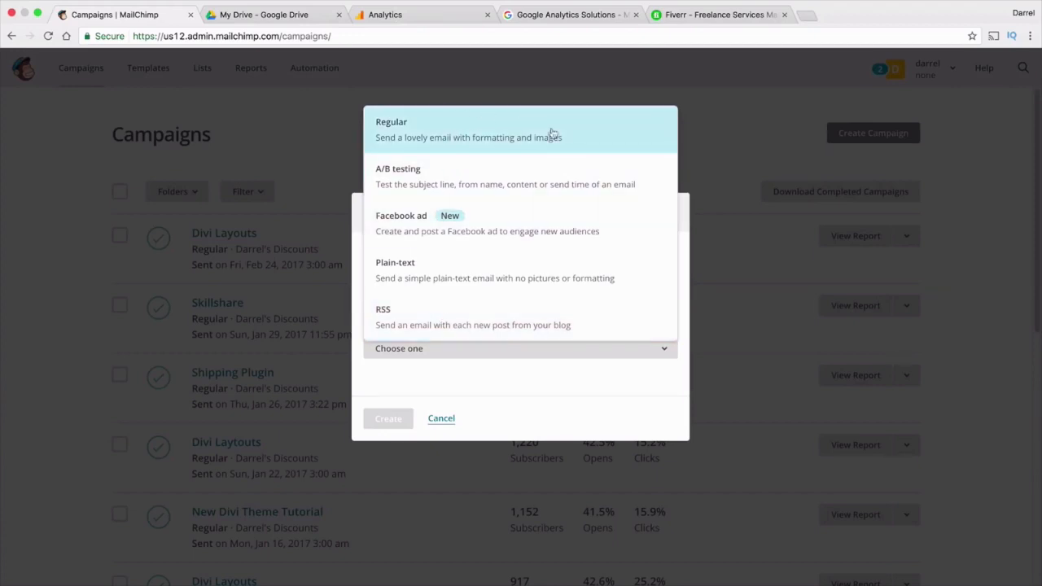
{"action": "left_click", "coordinate": [449, 134]}
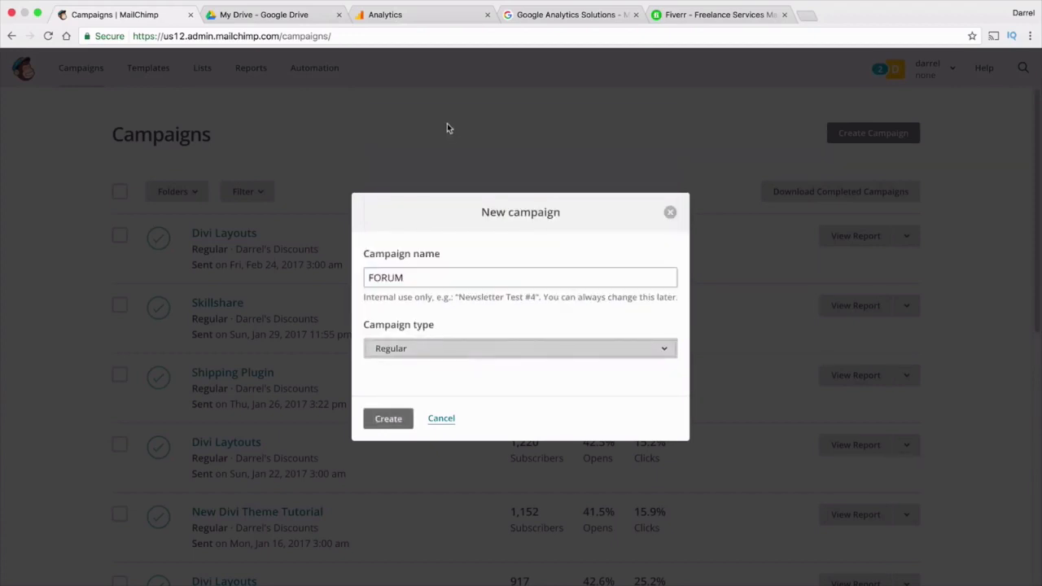
Create the FORUM campaign addressed to the entire list of 1,728 subscribers, then continue
{"action": "left_click", "coordinate": [388, 418]}
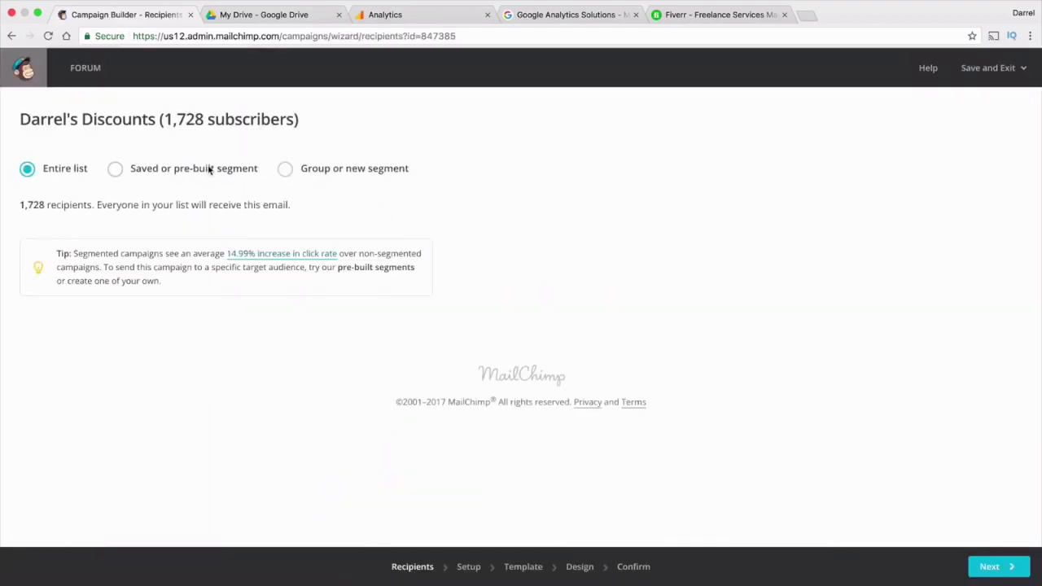
{"action": "left_click", "coordinate": [285, 169]}
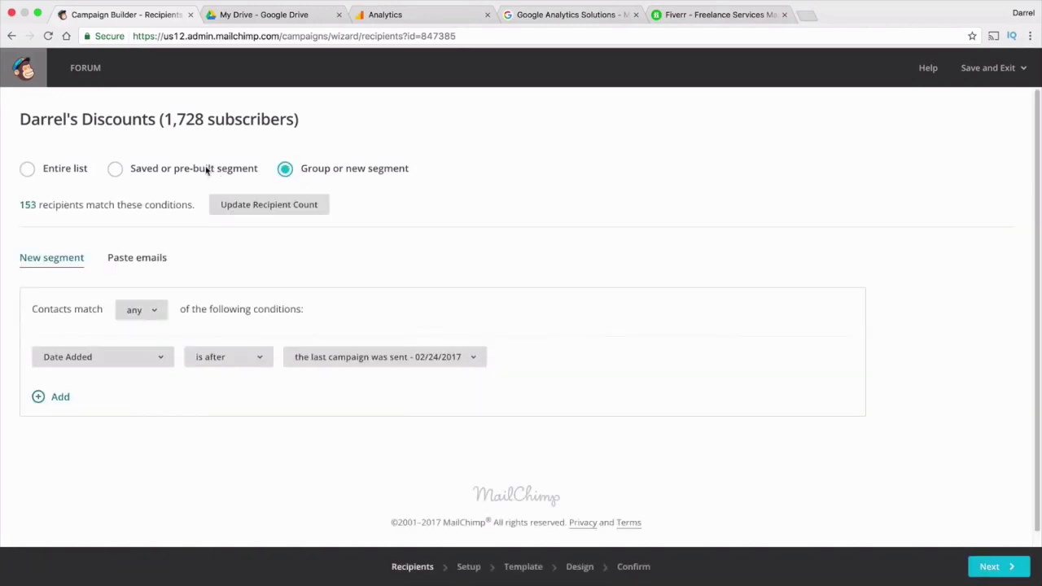
{"action": "left_click", "coordinate": [181, 167]}
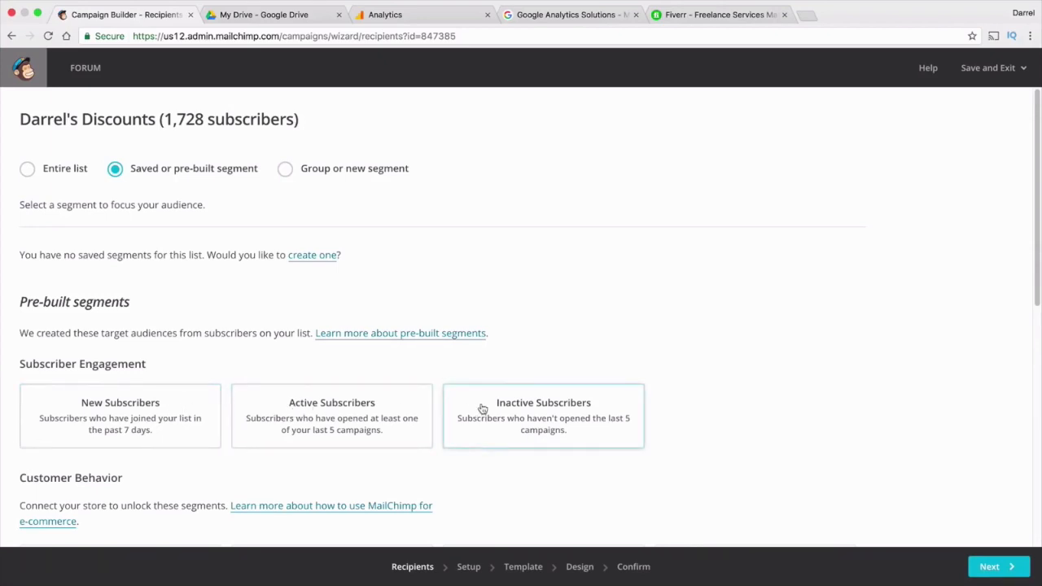
{"action": "left_click", "coordinate": [42, 172]}
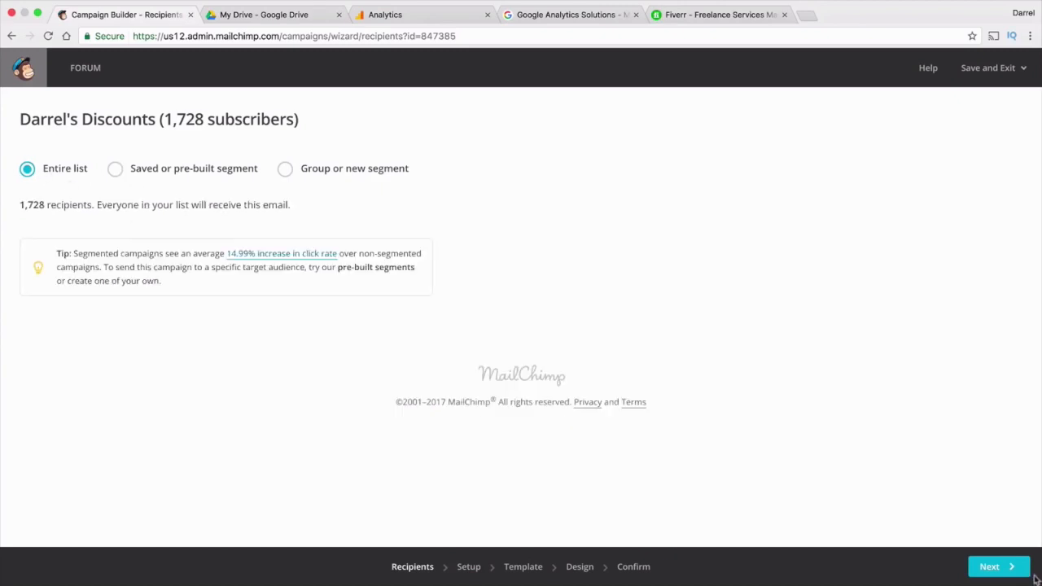
{"action": "left_click", "coordinate": [1008, 574]}
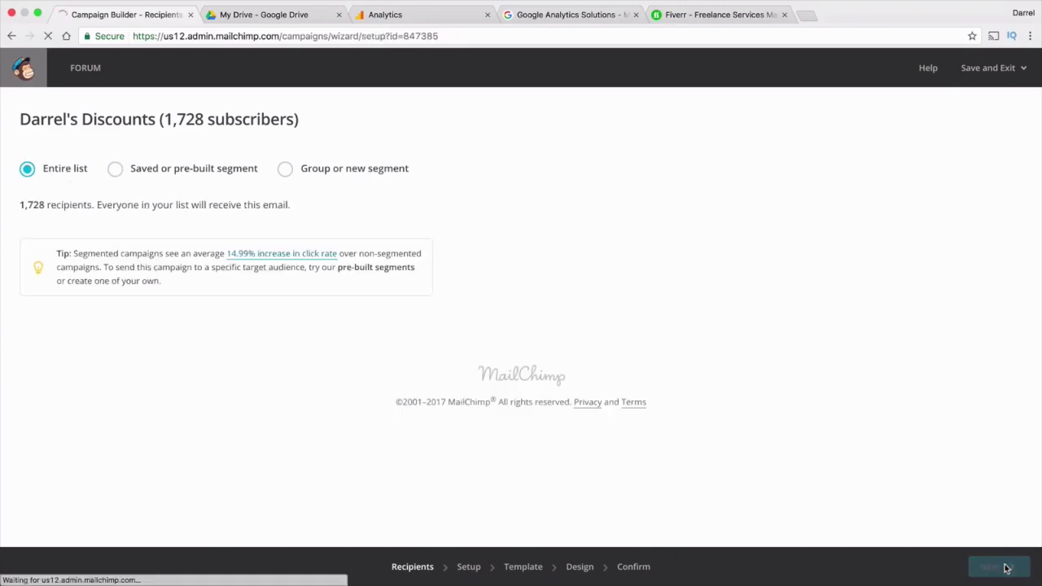
Enter the email subject 'How To Make A Forum For FREE :)'
{"action": "left_click", "coordinate": [197, 262]}
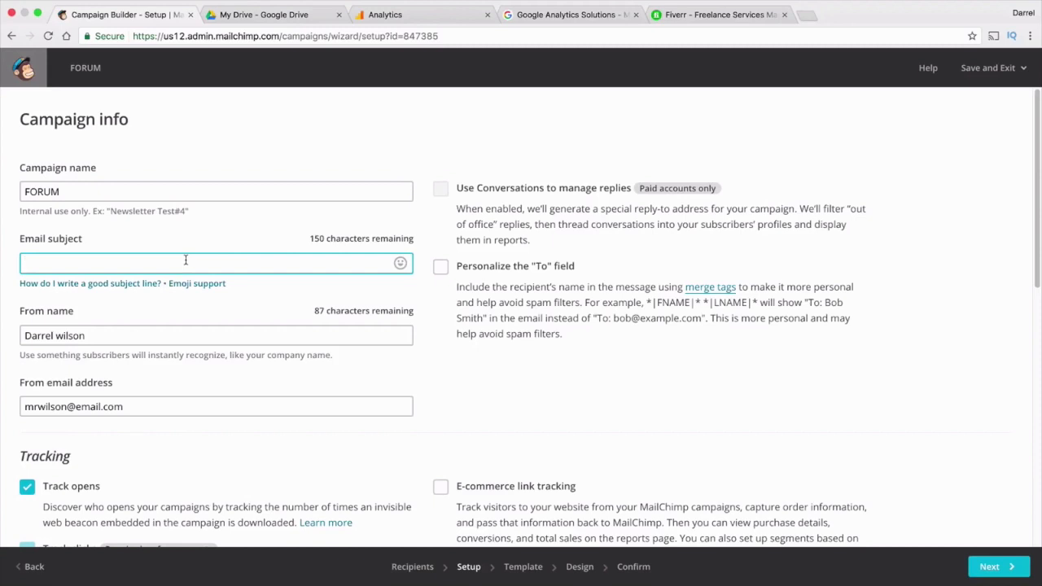
{"action": "type", "text": "How TO"}
{"action": "key", "text": "BackSpace"}
{"action": "key", "text": "BackSpace"}
{"action": "type", "text": "O"}
{"action": "key", "text": "BackSpace"}
{"action": "type", "text": "o Make A Forum For FR"}
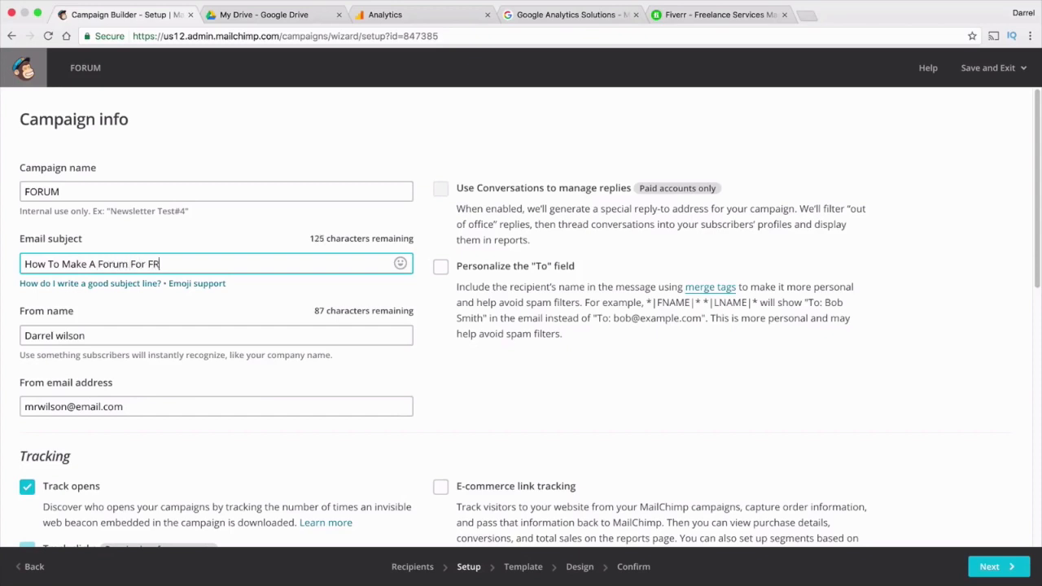
{"action": "type", "text": "EE :)"}
Capitalise the W in the sender's surname, enable Auto-convert video, and continue to templates
{"action": "left_click", "coordinate": [64, 334]}
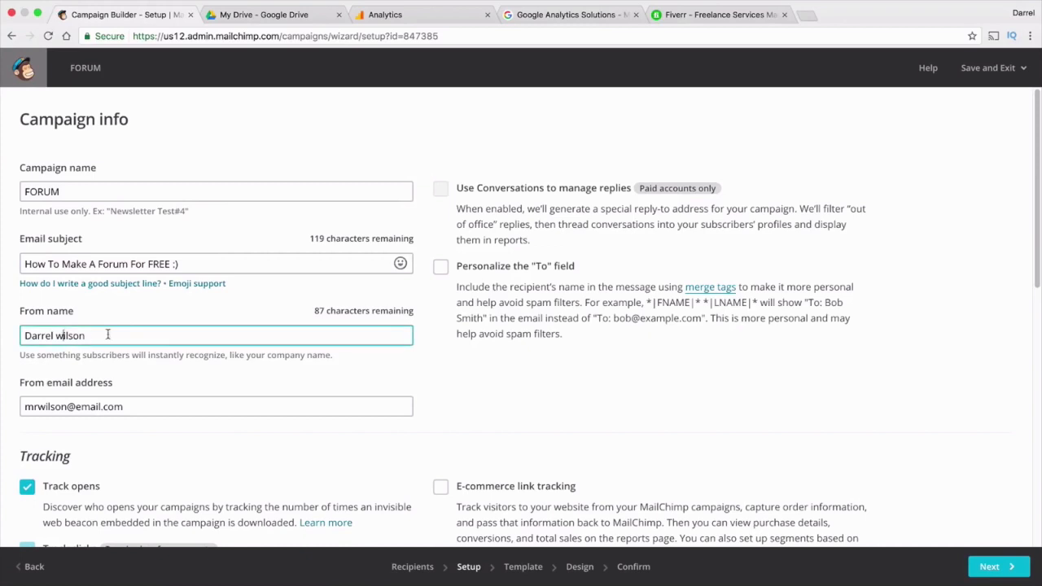
{"action": "key", "text": "BackSpace"}
{"action": "type", "text": "W"}
{"action": "scroll", "coordinate": [106, 351], "scroll_direction": "down", "scroll_amount": 2}
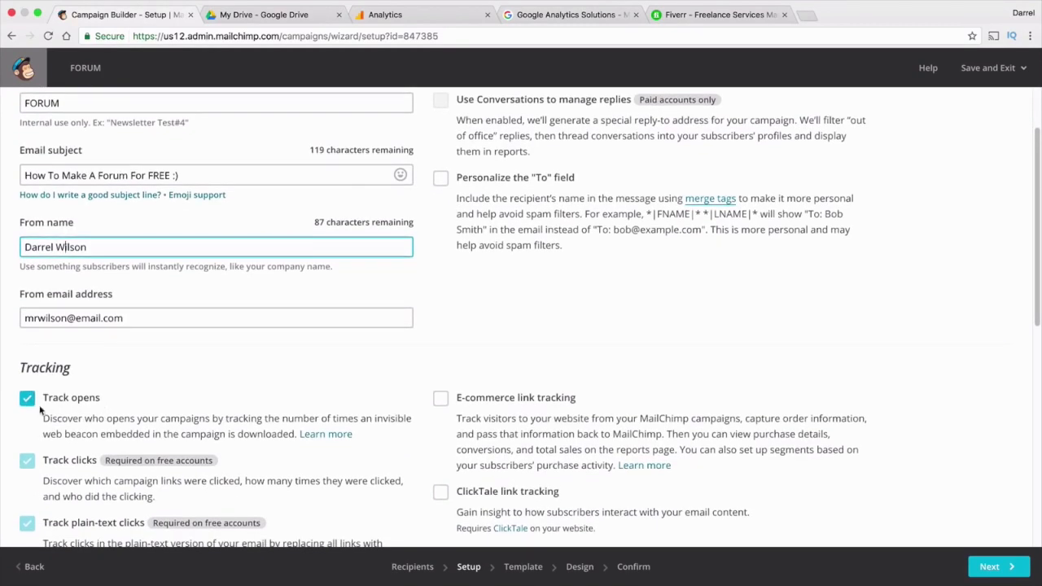
{"action": "scroll", "coordinate": [125, 371], "scroll_direction": "down", "scroll_amount": 5}
{"action": "scroll", "coordinate": [125, 371], "scroll_direction": "down", "scroll_amount": 7}
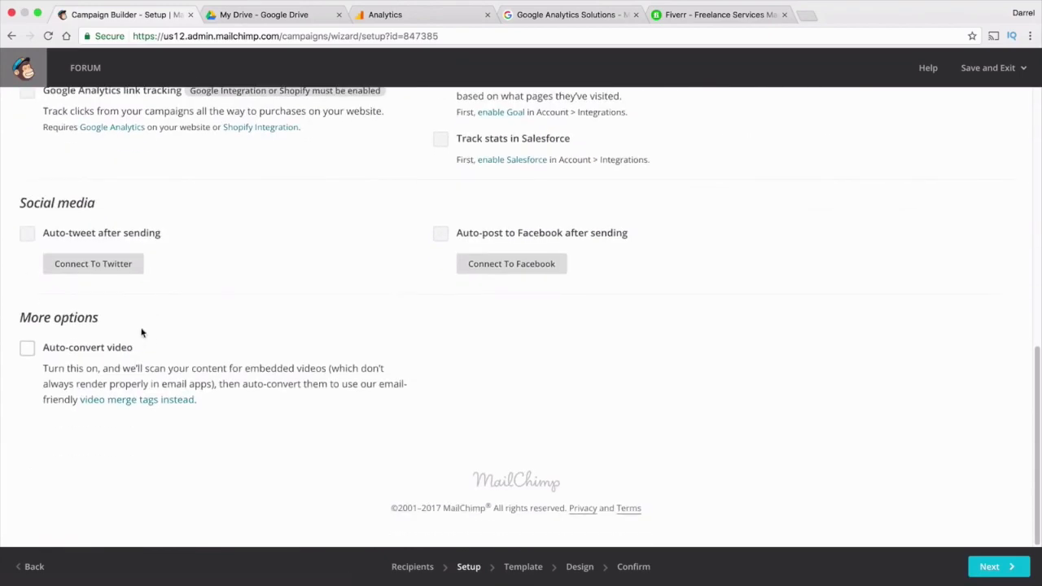
{"action": "left_click", "coordinate": [29, 350]}
{"action": "left_click", "coordinate": [992, 570]}
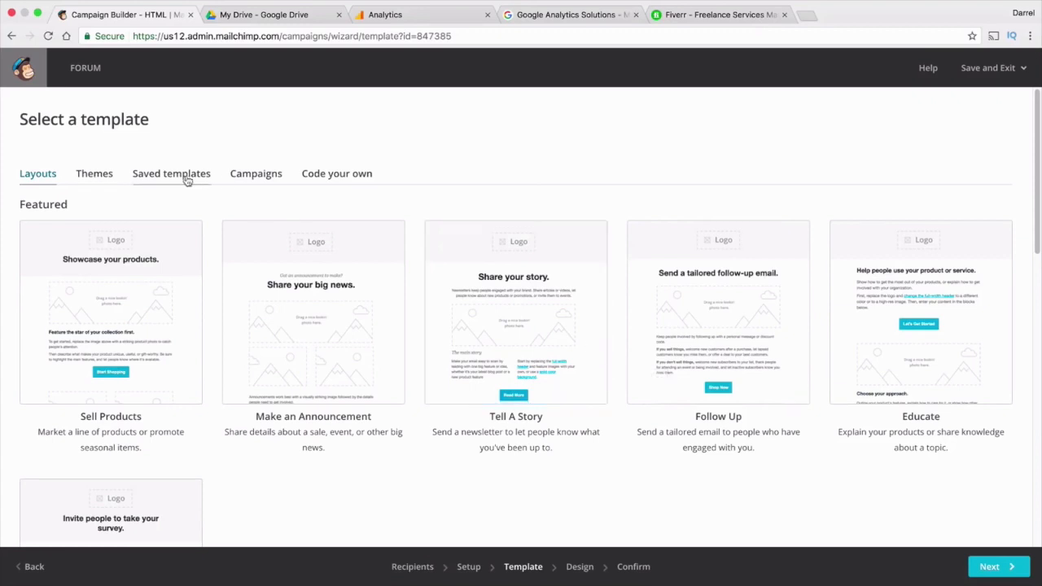
{"action": "left_click", "coordinate": [101, 176]}
{"action": "scroll", "coordinate": [212, 281], "scroll_direction": "down", "scroll_amount": 2}
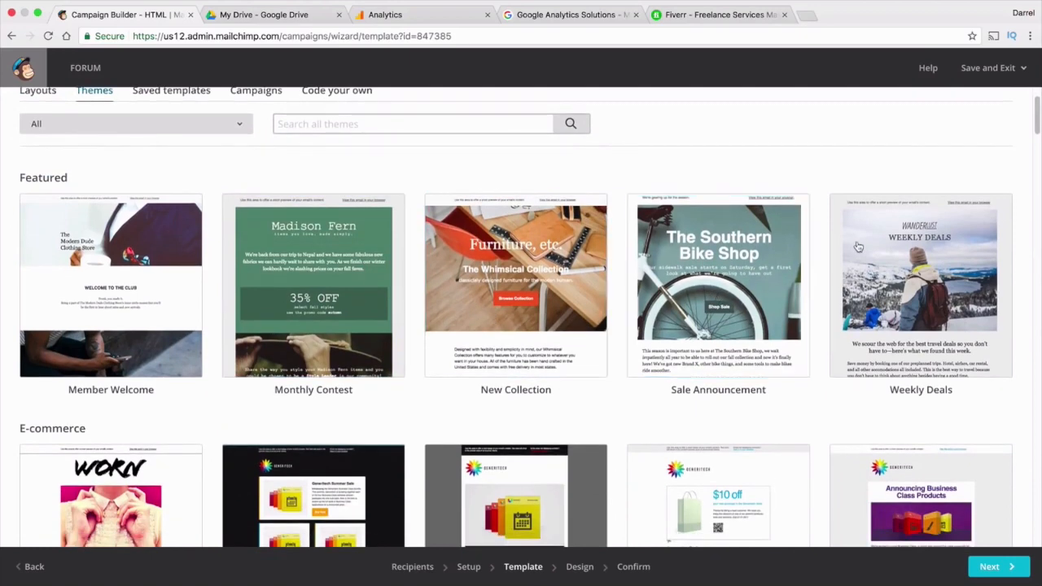
{"action": "scroll", "coordinate": [705, 303], "scroll_direction": "down", "scroll_amount": 4}
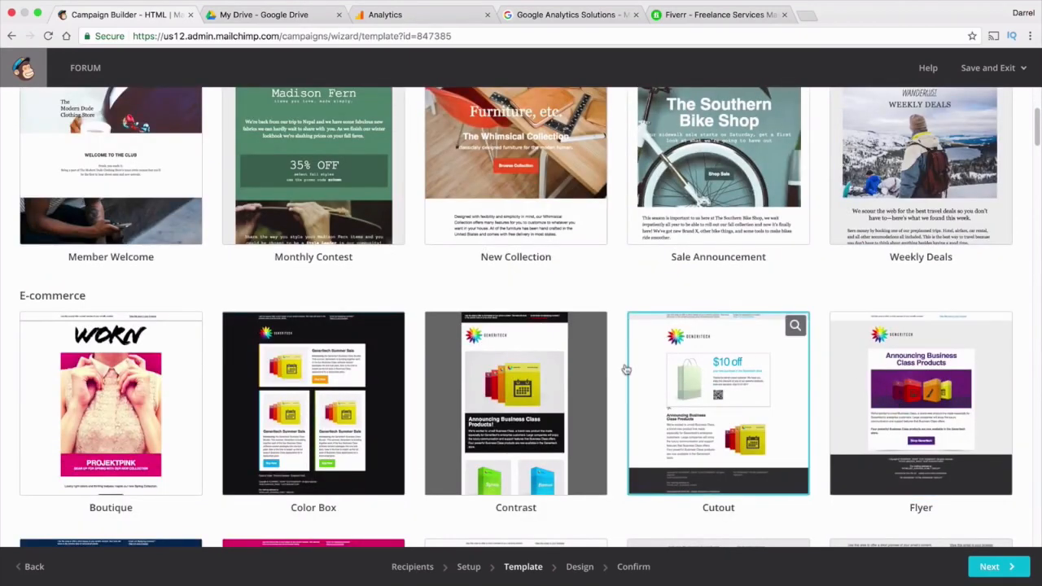
{"action": "scroll", "coordinate": [314, 303], "scroll_direction": "down", "scroll_amount": 4}
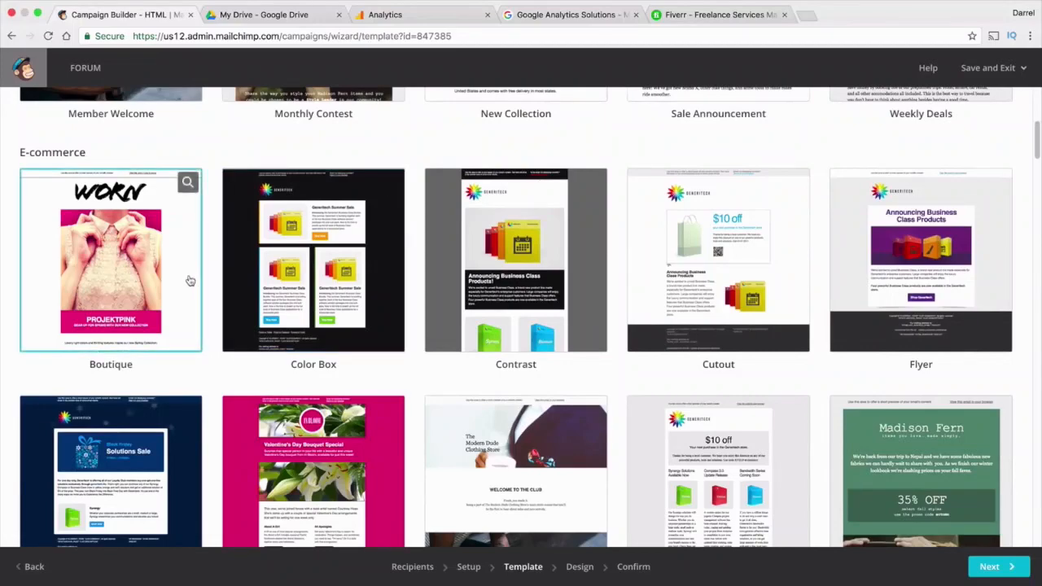
{"action": "scroll", "coordinate": [185, 299], "scroll_direction": "down", "scroll_amount": 6}
{"action": "scroll", "coordinate": [475, 366], "scroll_direction": "down", "scroll_amount": 11}
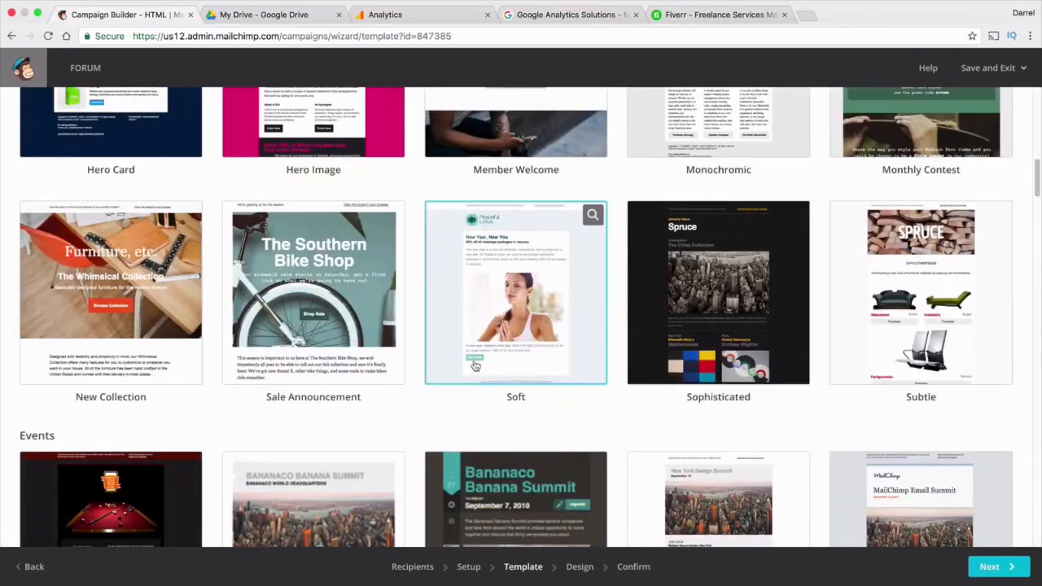
{"action": "scroll", "coordinate": [498, 357], "scroll_direction": "up", "scroll_amount": 3}
{"action": "scroll", "coordinate": [498, 357], "scroll_direction": "down", "scroll_amount": 20}
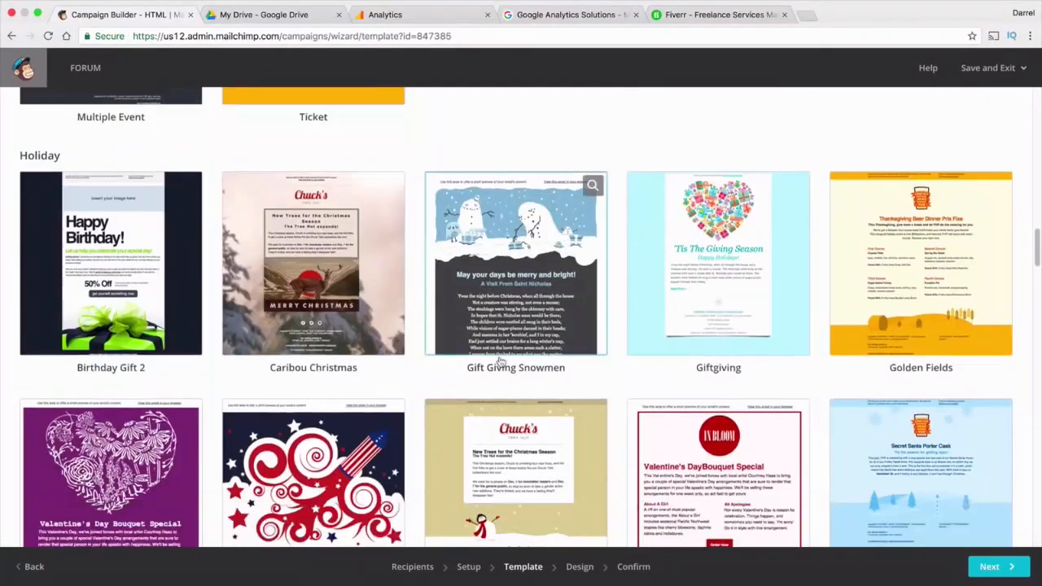
{"action": "scroll", "coordinate": [500, 360], "scroll_direction": "down", "scroll_amount": 9}
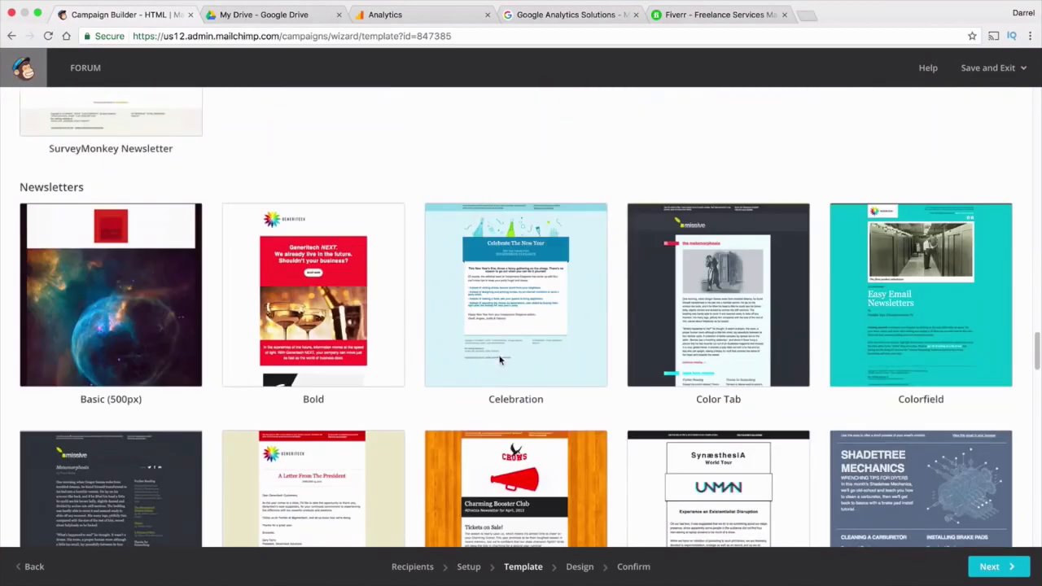
{"action": "scroll", "coordinate": [500, 359], "scroll_direction": "down", "scroll_amount": 10}
{"action": "scroll", "coordinate": [502, 358], "scroll_direction": "down", "scroll_amount": 18}
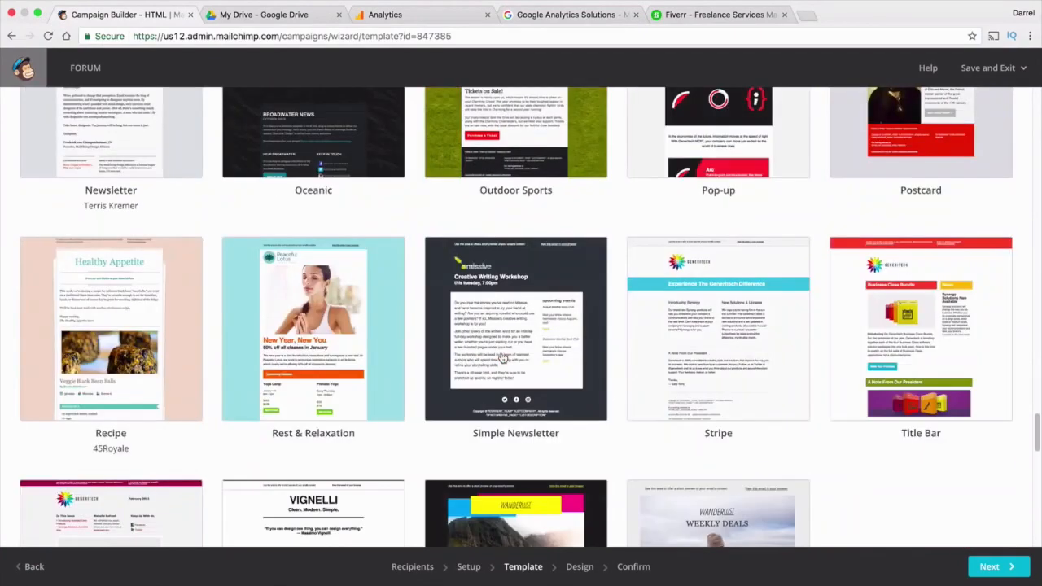
{"action": "scroll", "coordinate": [503, 359], "scroll_direction": "up", "scroll_amount": 3}
{"action": "scroll", "coordinate": [502, 358], "scroll_direction": "down", "scroll_amount": 15}
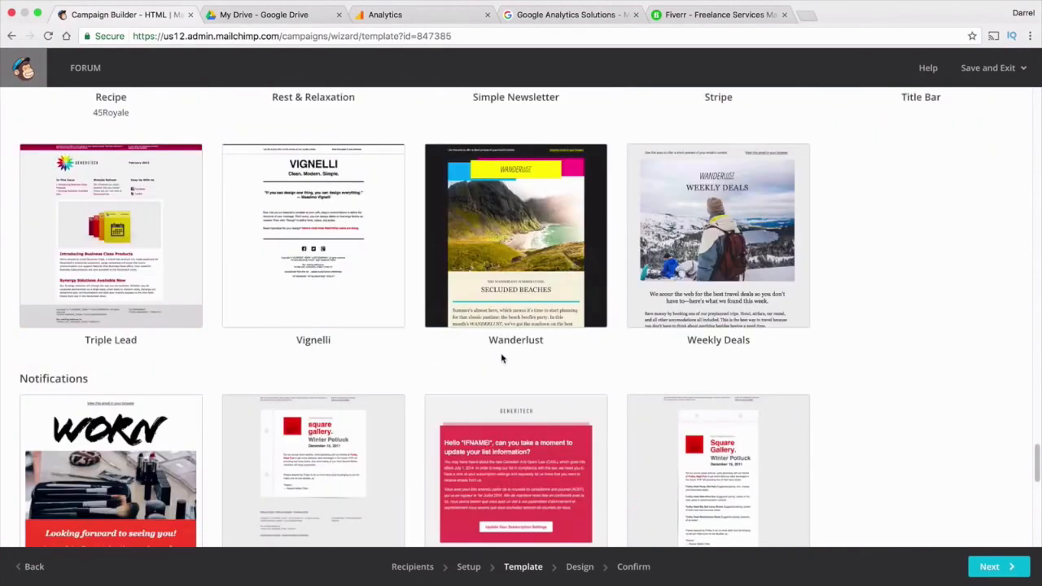
{"action": "scroll", "coordinate": [502, 367], "scroll_direction": "up", "scroll_amount": 20}
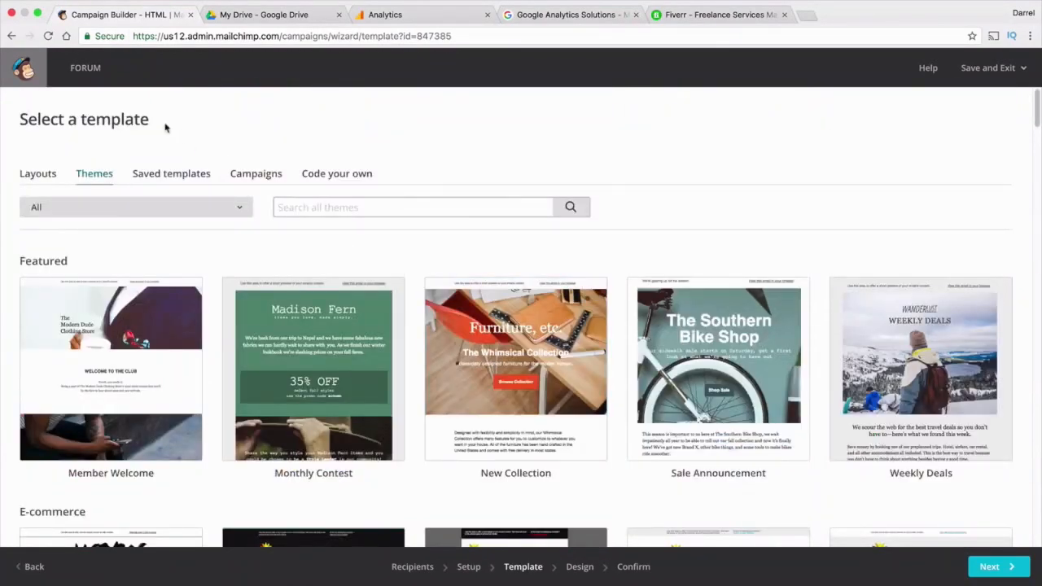
{"action": "left_click", "coordinate": [49, 175]}
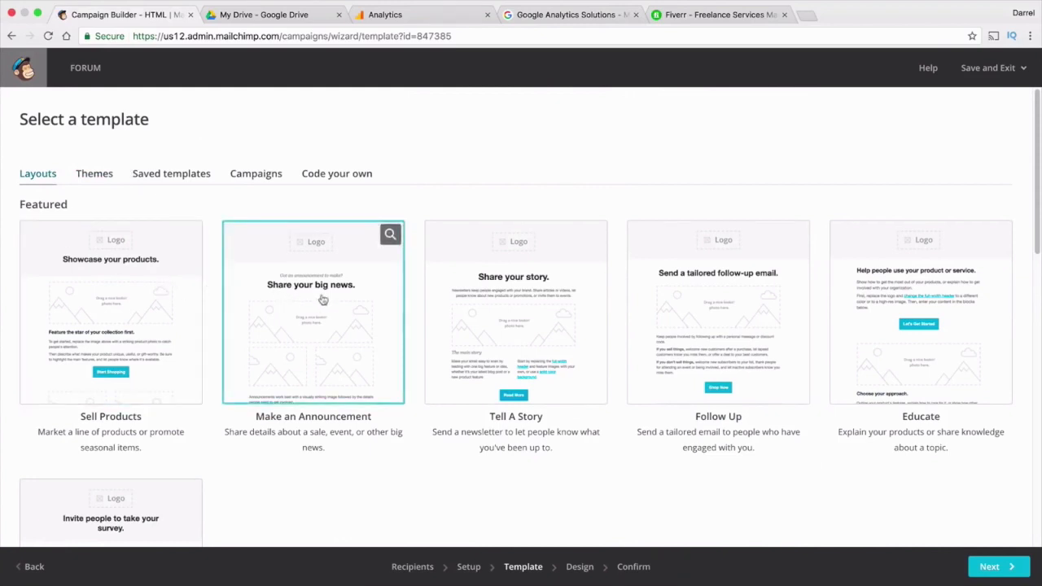
Use the Sell Products layout and replace its logo placeholder with the website's logo banner
{"action": "left_click", "coordinate": [127, 309]}
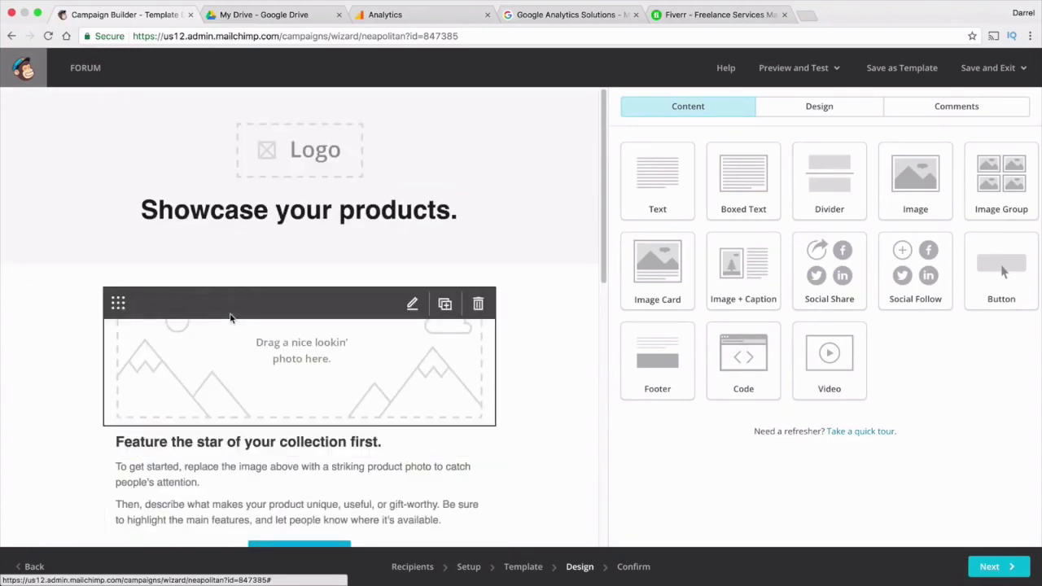
{"action": "left_click", "coordinate": [326, 162]}
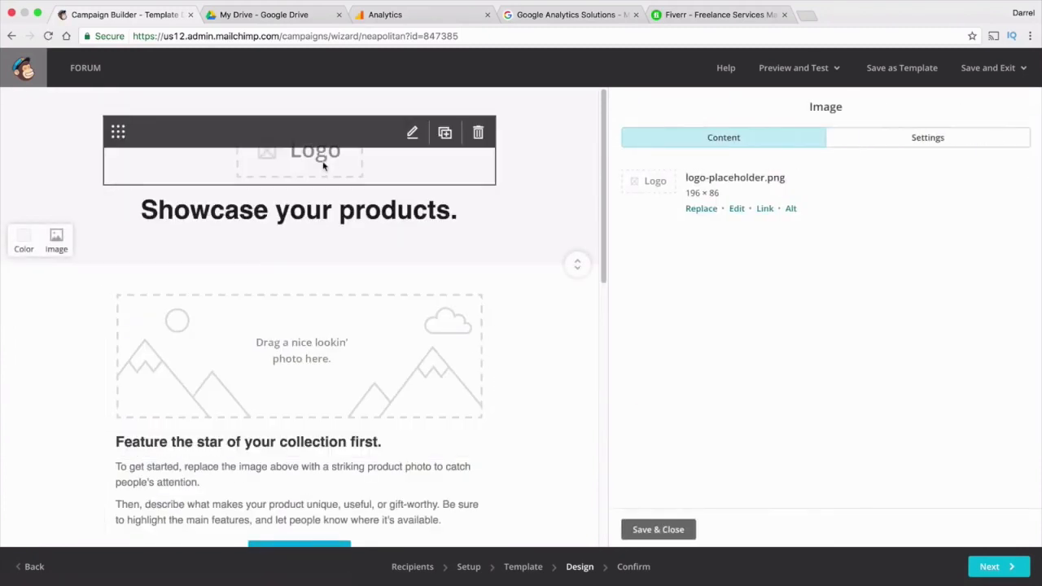
{"action": "left_click", "coordinate": [696, 208]}
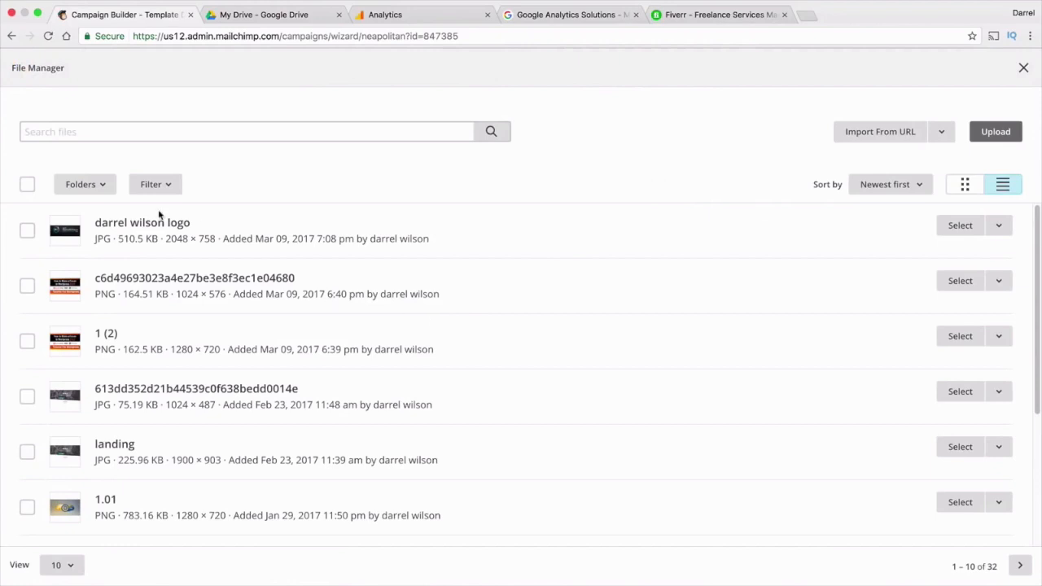
{"action": "left_click", "coordinate": [960, 226]}
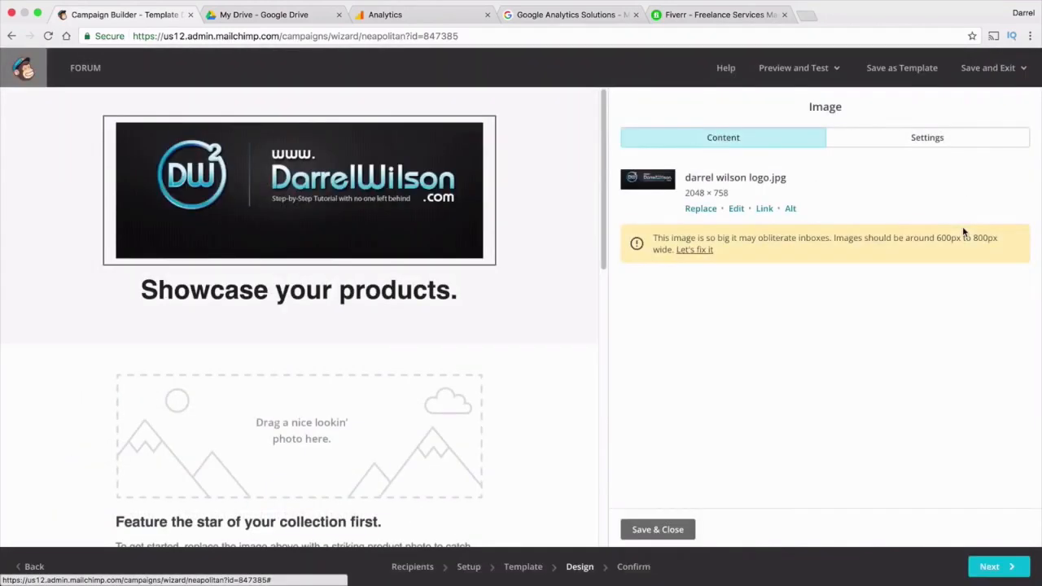
{"action": "left_click", "coordinate": [379, 293]}
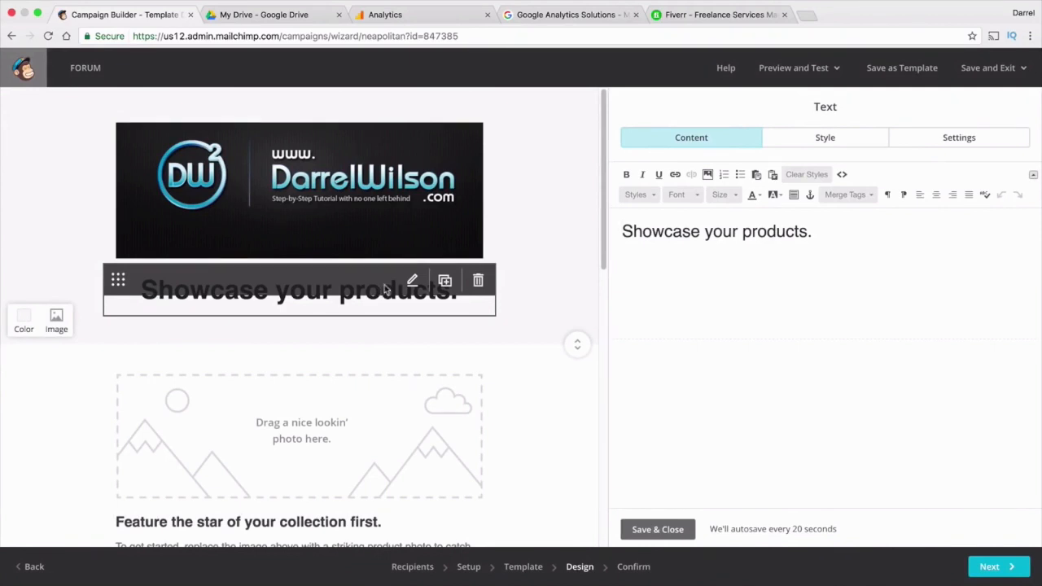
Change the headline from 'Showcase your products.' to 'Create A Forum From Scratch! Step By Step!'
{"action": "left_click_drag", "start_coordinate": [814, 235], "coordinate": [581, 234]}
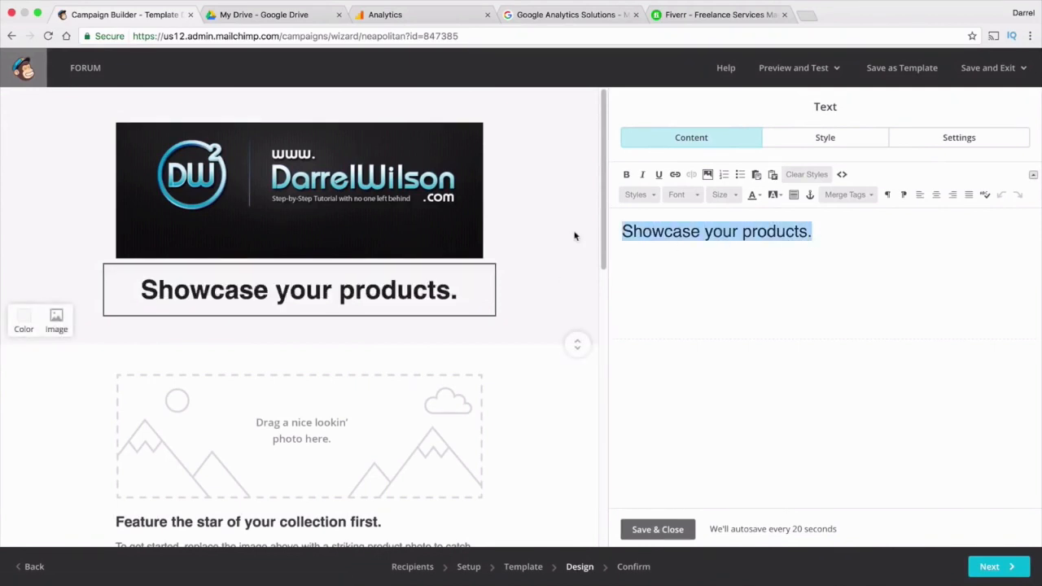
{"action": "type", "text": "Crea"}
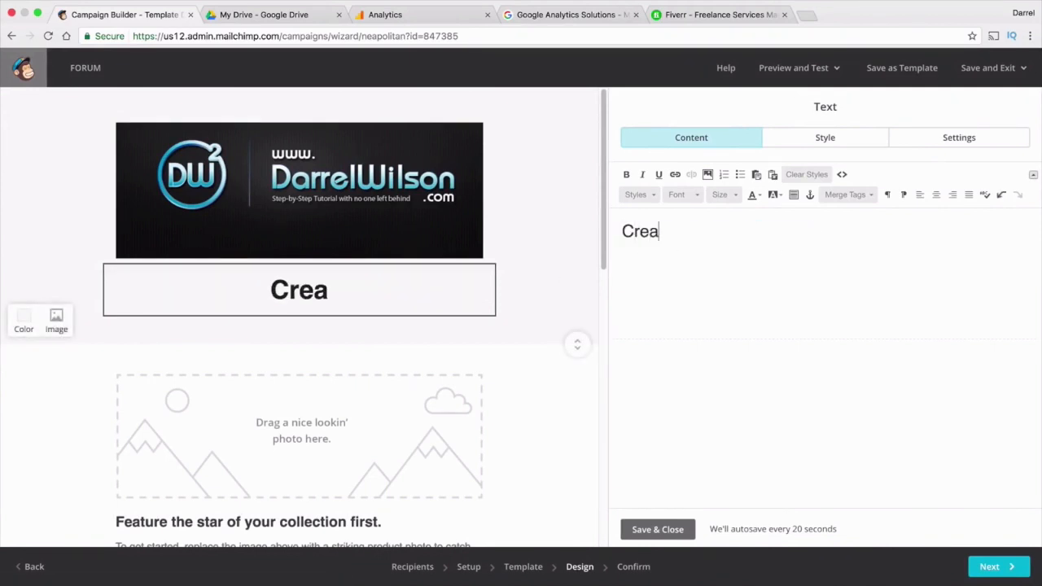
{"action": "type", "text": "te A Forum "}
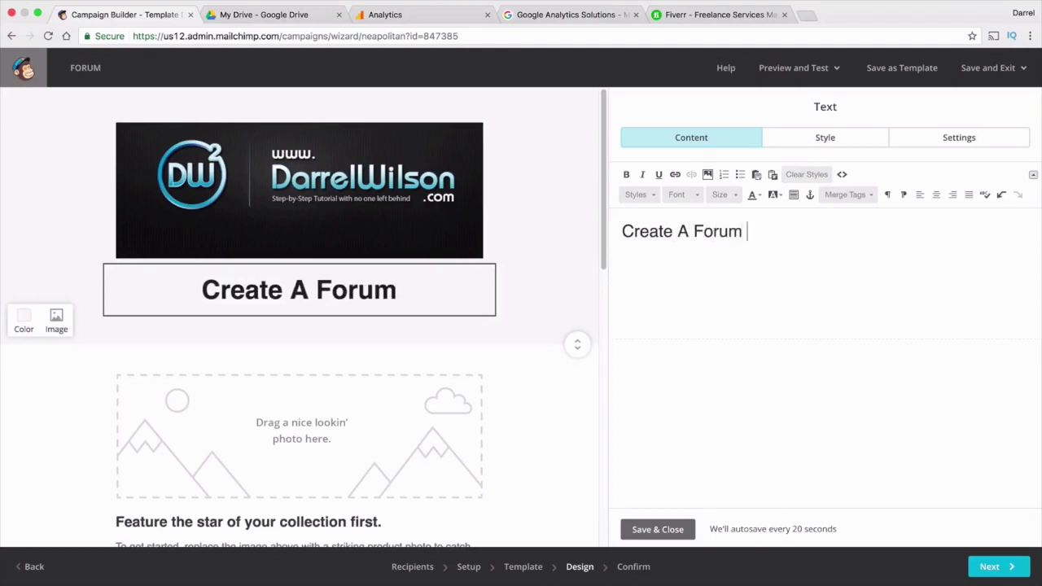
{"action": "type", "text": "From Scratch"}
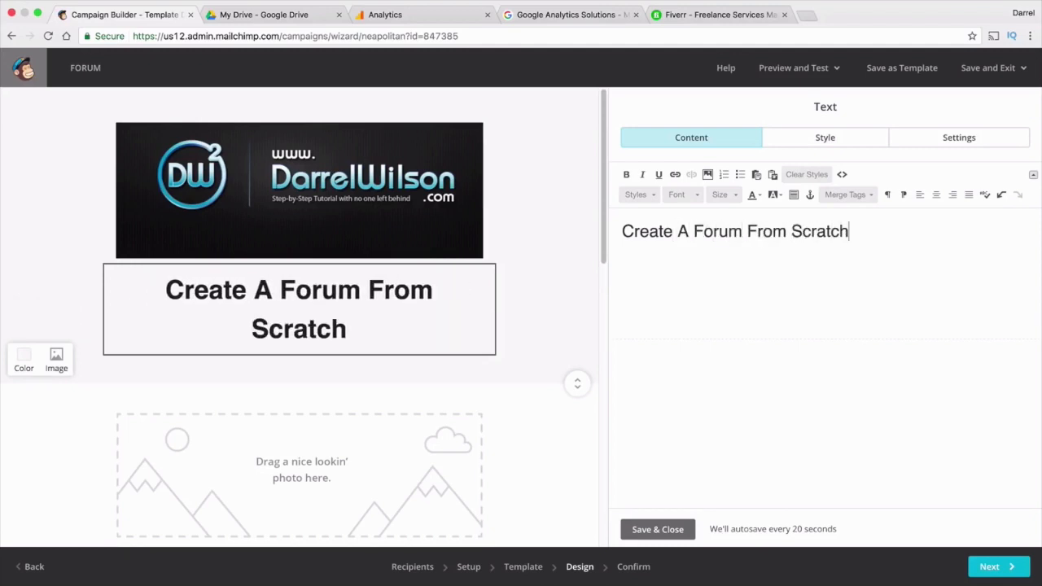
{"action": "type", "text": "! Step "}
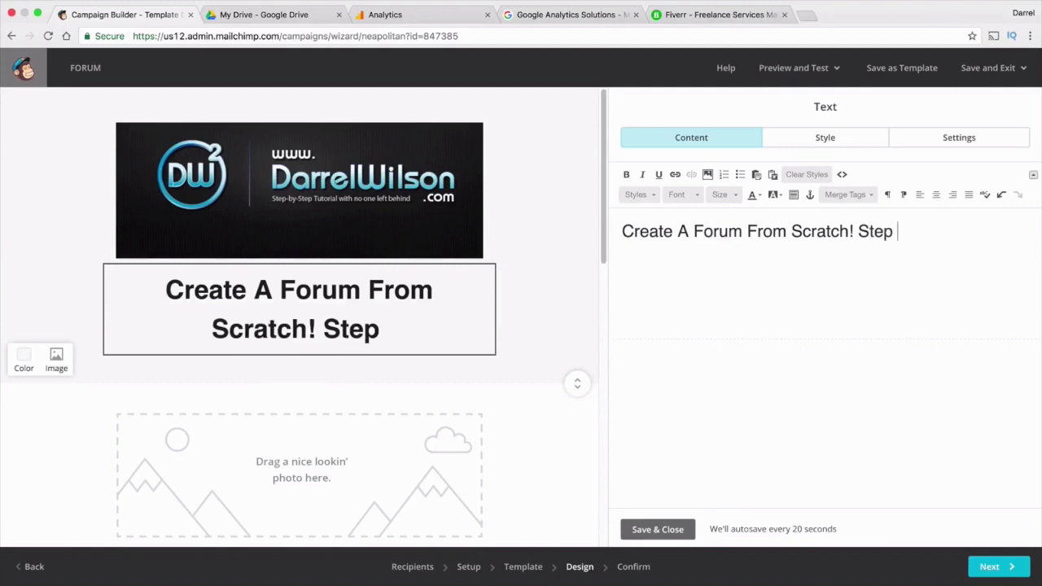
{"action": "type", "text": "By Step!"}
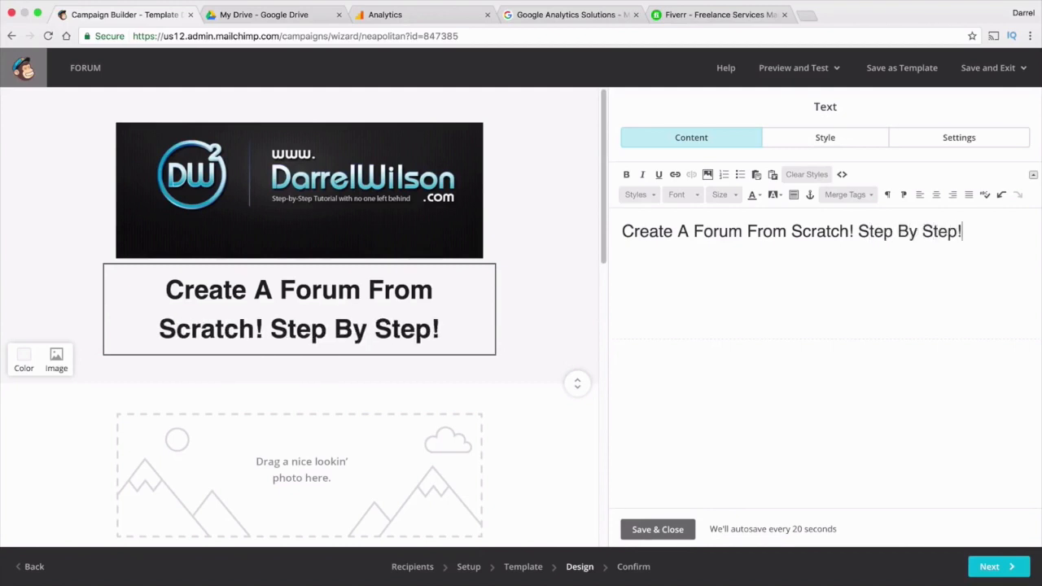
{"action": "left_click", "coordinate": [401, 194]}
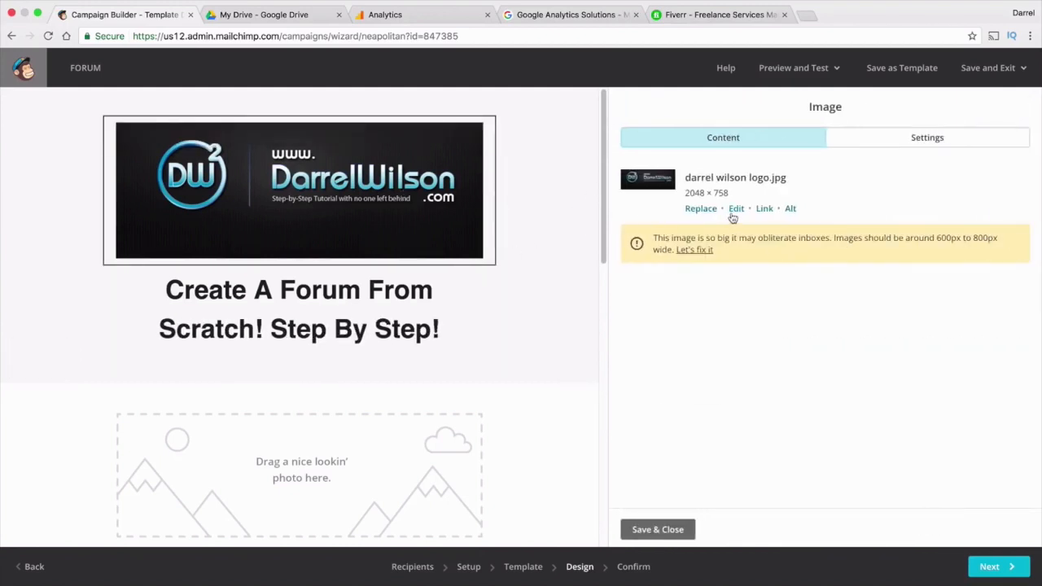
Link the logo image to the pasted YouTube tutorial video URL
{"action": "left_click", "coordinate": [762, 208]}
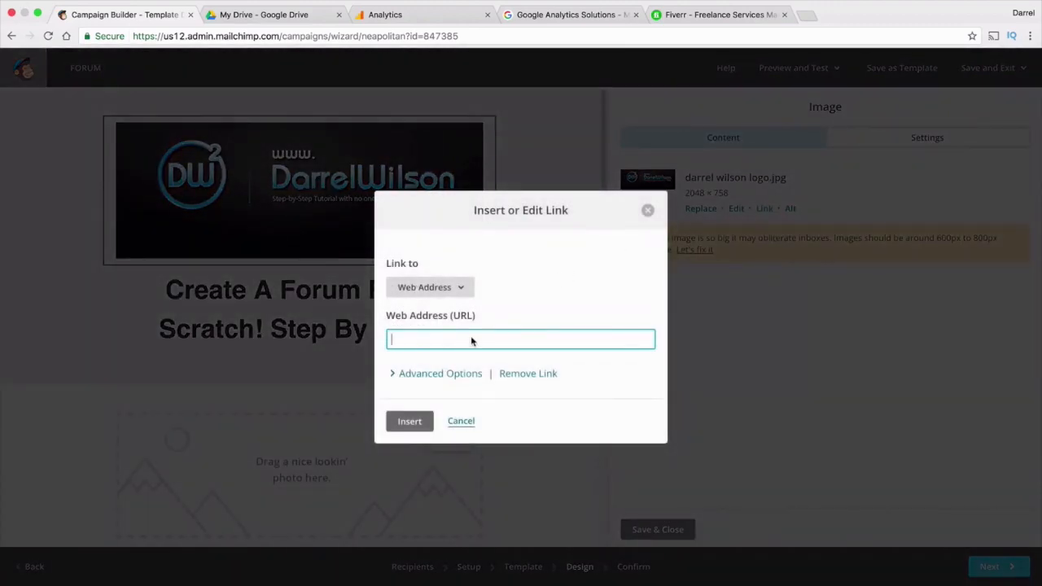
{"action": "right_click", "coordinate": [471, 336]}
{"action": "left_click", "coordinate": [492, 398]}
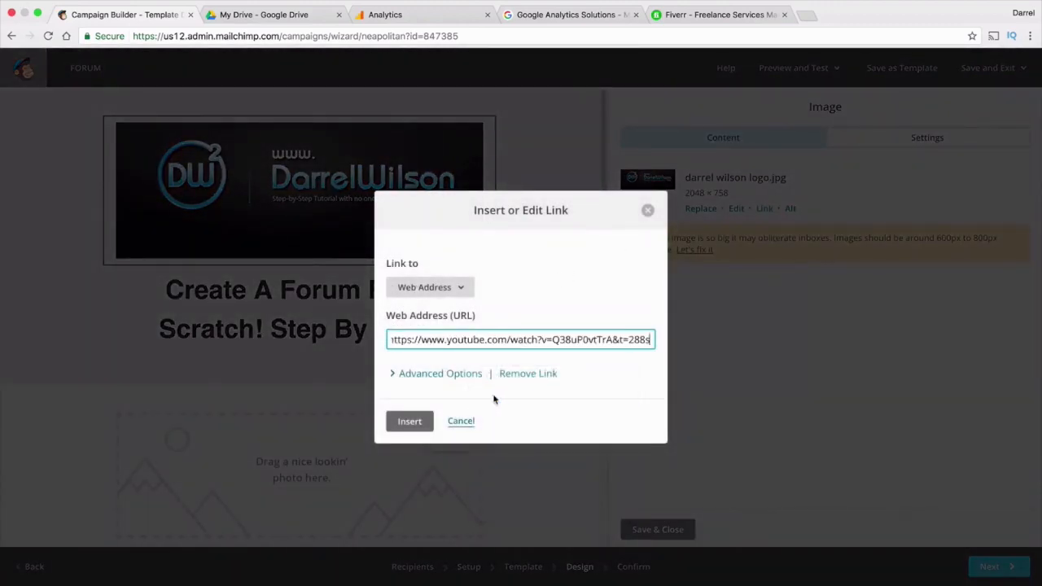
{"action": "left_click", "coordinate": [428, 420]}
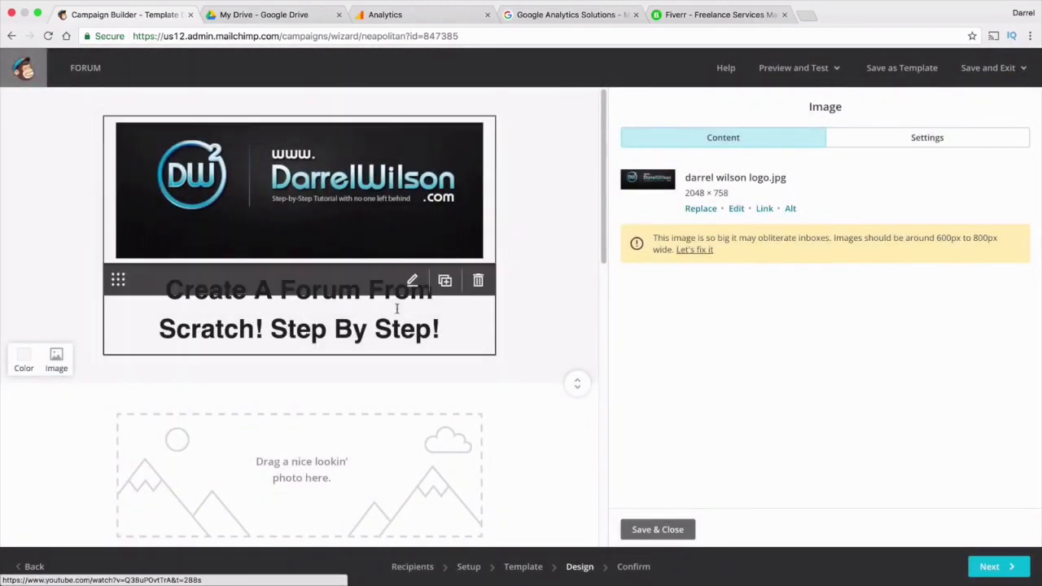
{"action": "scroll", "coordinate": [326, 383], "scroll_direction": "down", "scroll_amount": 1}
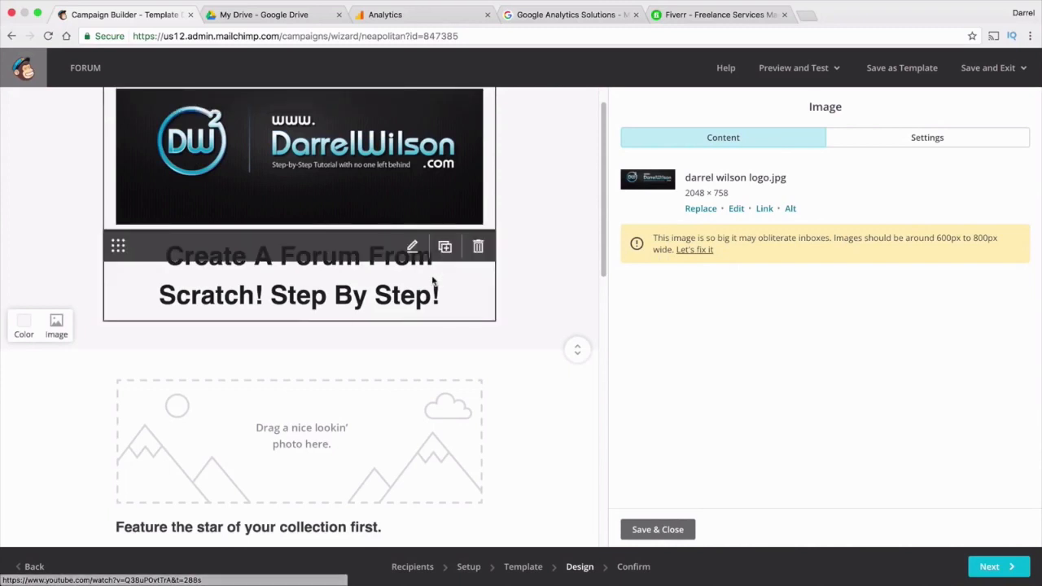
{"action": "scroll", "coordinate": [382, 268], "scroll_direction": "down", "scroll_amount": 2}
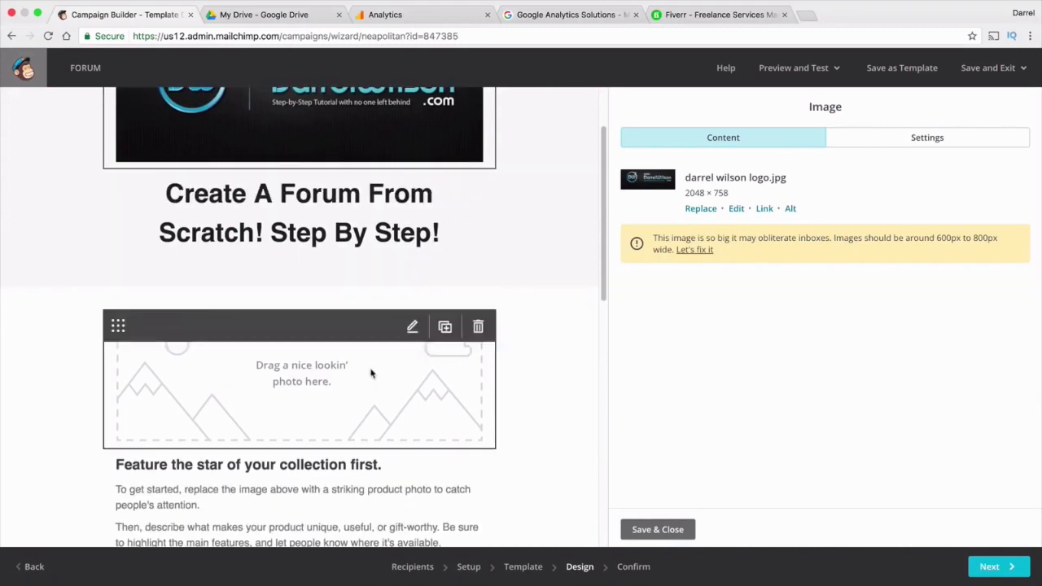
Swap the photo placeholder for the 1024 × 576 'How to Make a Forum in Wordpress 2017' image
{"action": "left_click", "coordinate": [348, 374]}
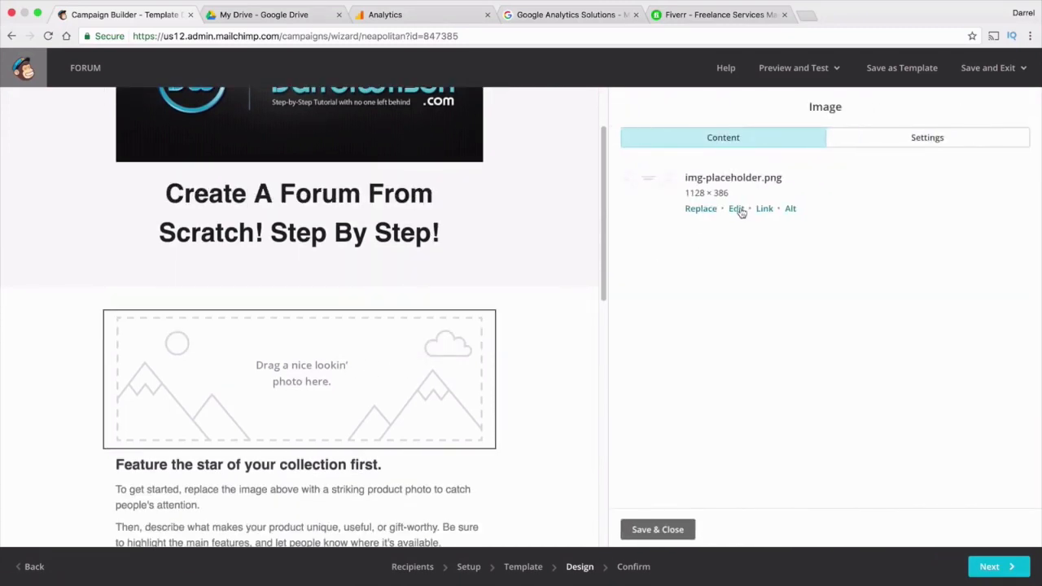
{"action": "left_click", "coordinate": [701, 209]}
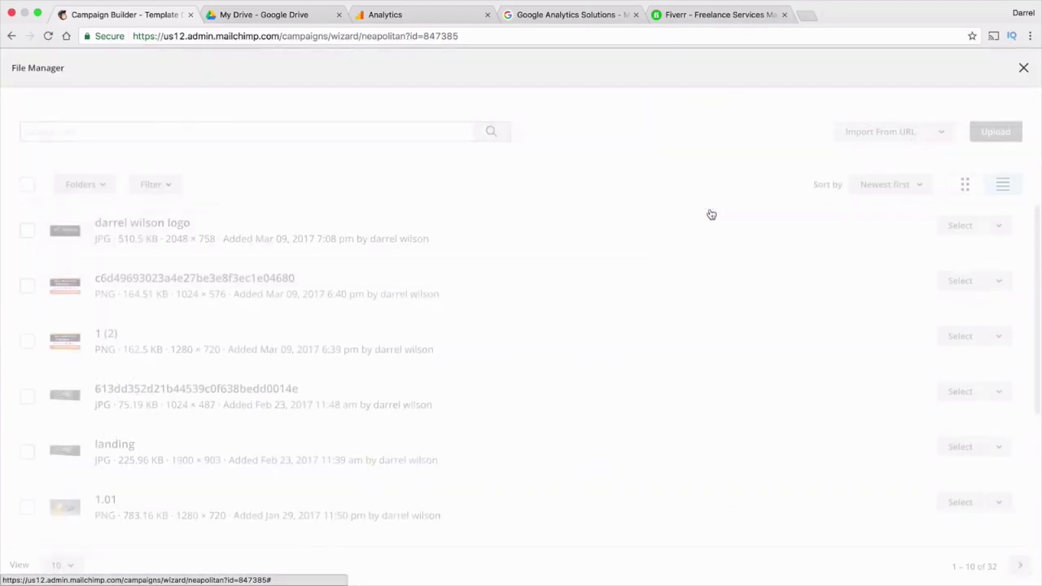
{"action": "left_click", "coordinate": [27, 285]}
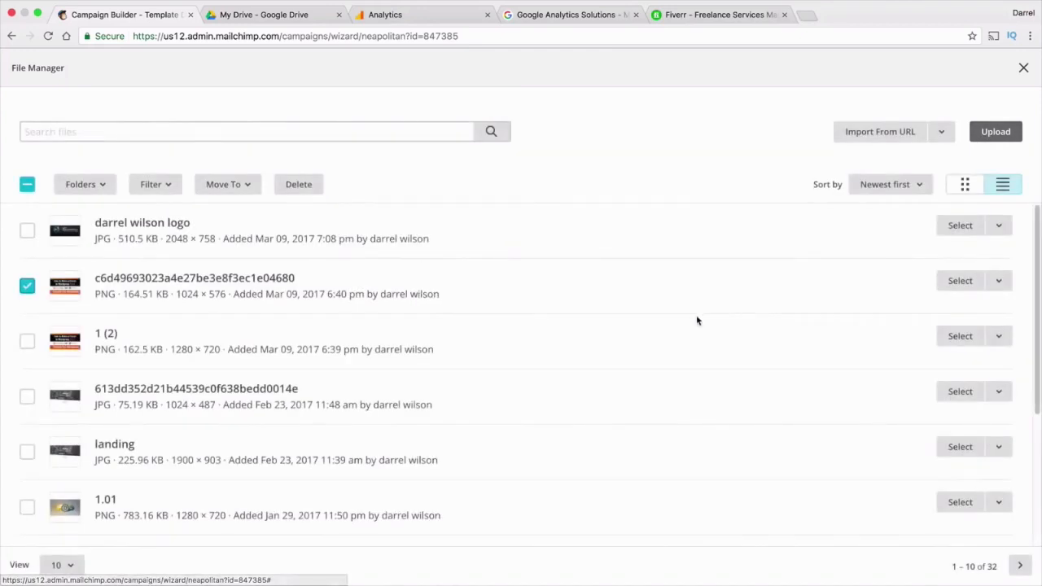
{"action": "left_click", "coordinate": [954, 285]}
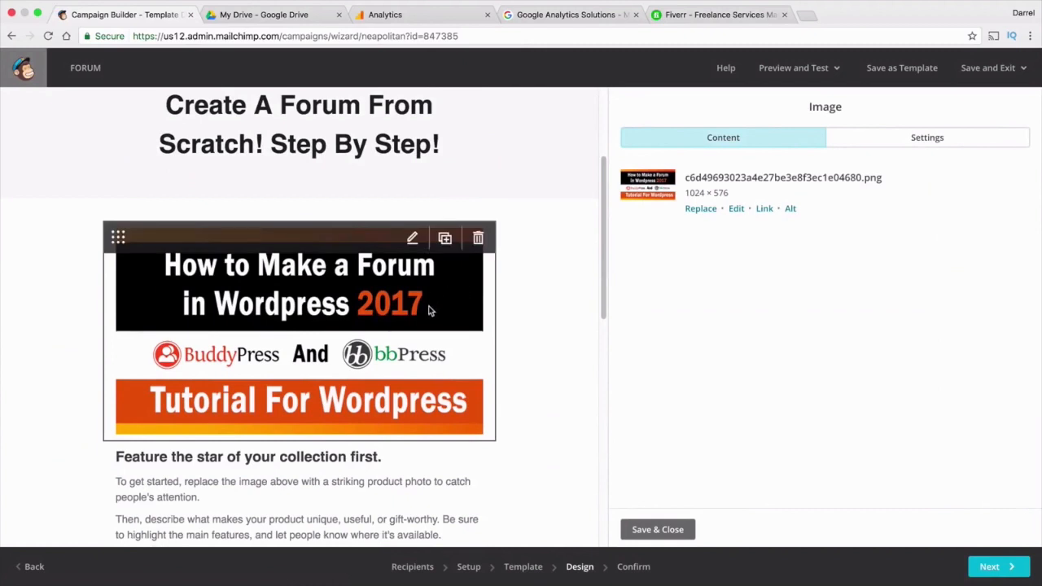
{"action": "scroll", "coordinate": [431, 306], "scroll_direction": "down", "scroll_amount": 2}
{"action": "left_click", "coordinate": [329, 376]}
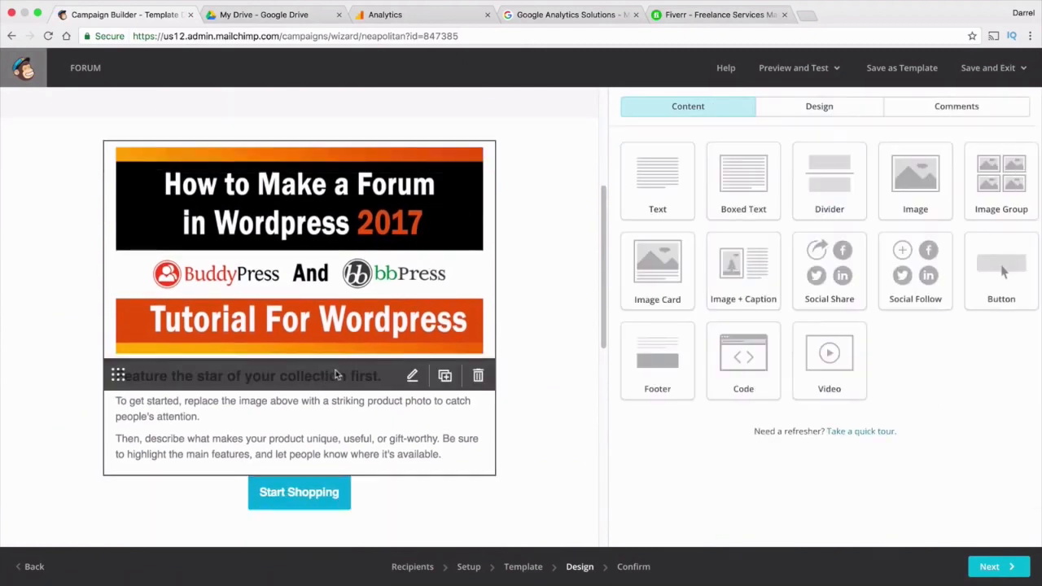
Replace the heading with 'Learn How To Make A Forum Step By Step With Wordpress! Its Easy!', centered
{"action": "left_click_drag", "start_coordinate": [802, 228], "coordinate": [598, 227]}
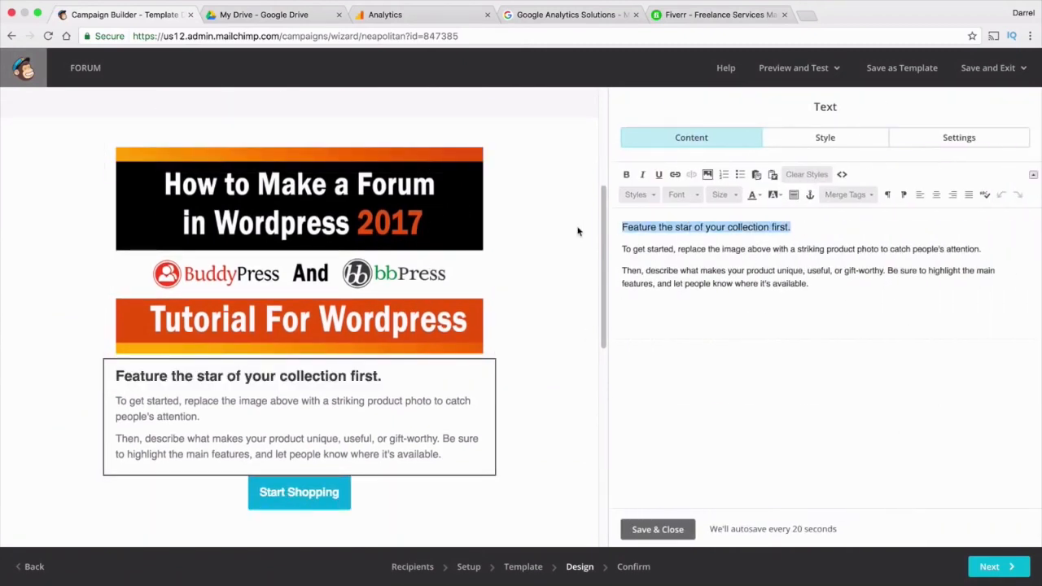
{"action": "type", "text": "Learn How TO"}
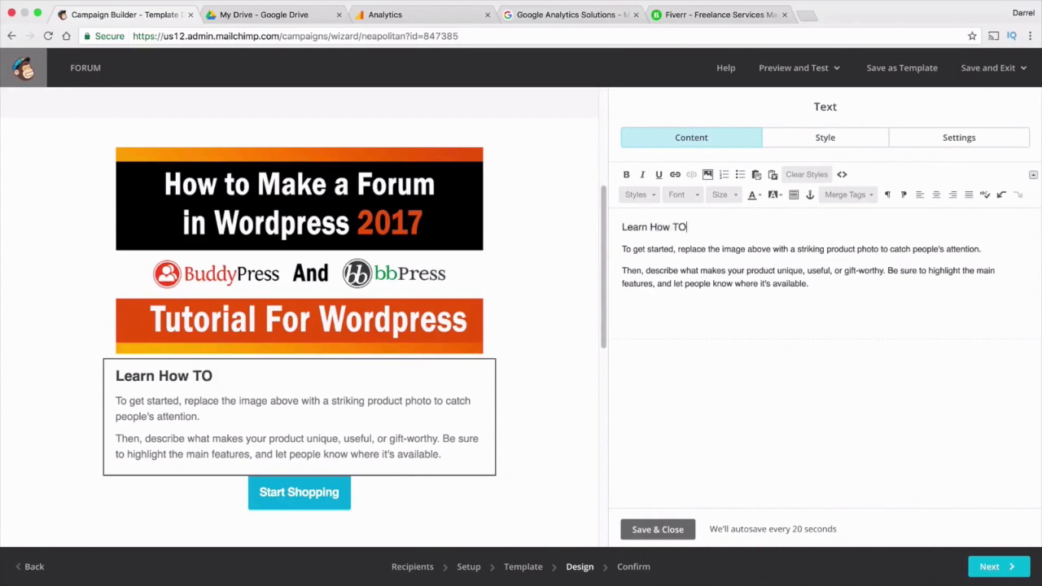
{"action": "type", "text": " Make A Forum S"}
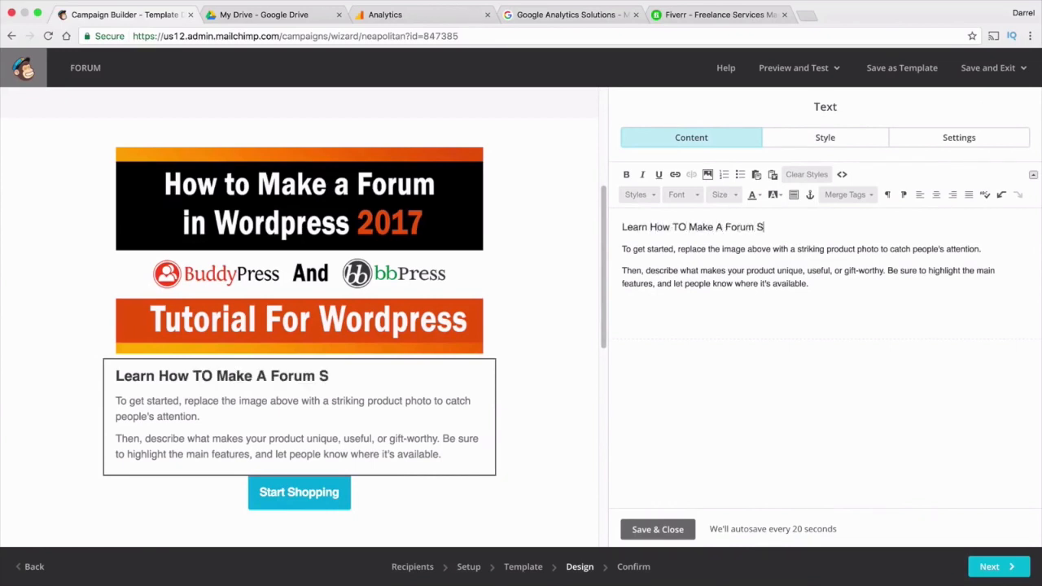
{"action": "type", "text": "tep By Step With W"}
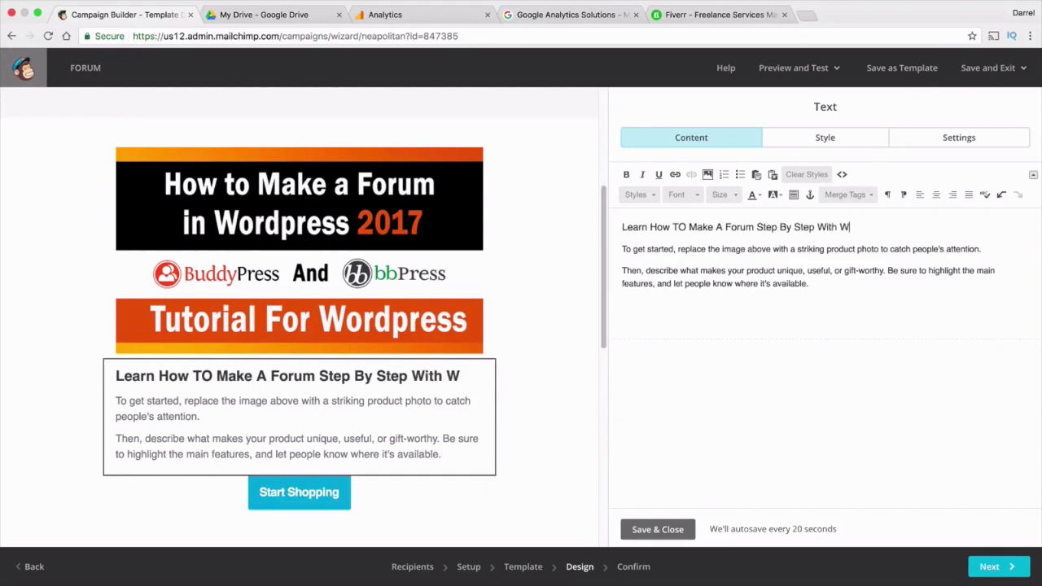
{"action": "type", "text": "ordpress! Its "}
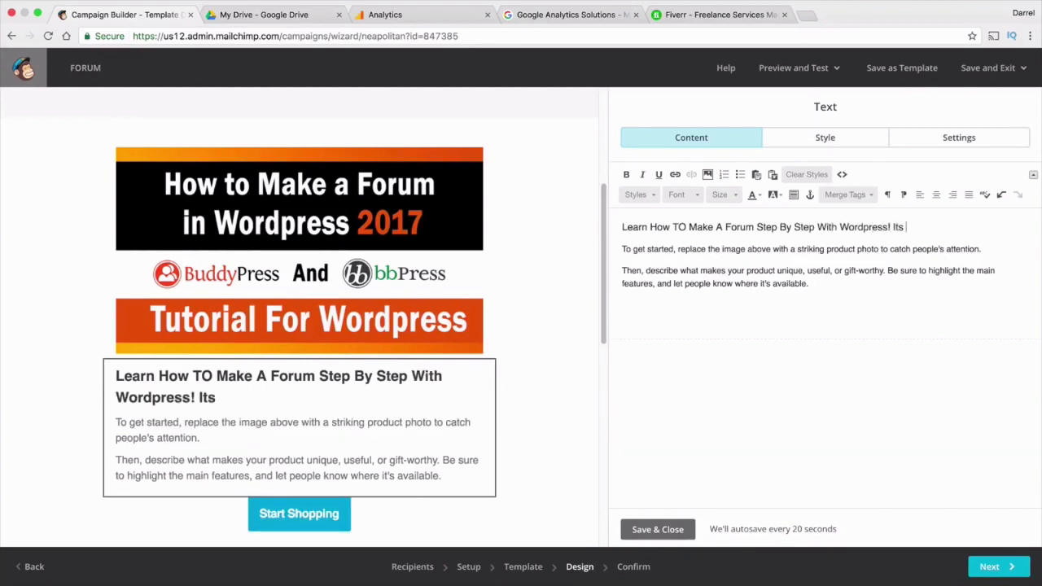
{"action": "type", "text": "Easy!"}
{"action": "left_click", "coordinate": [938, 195]}
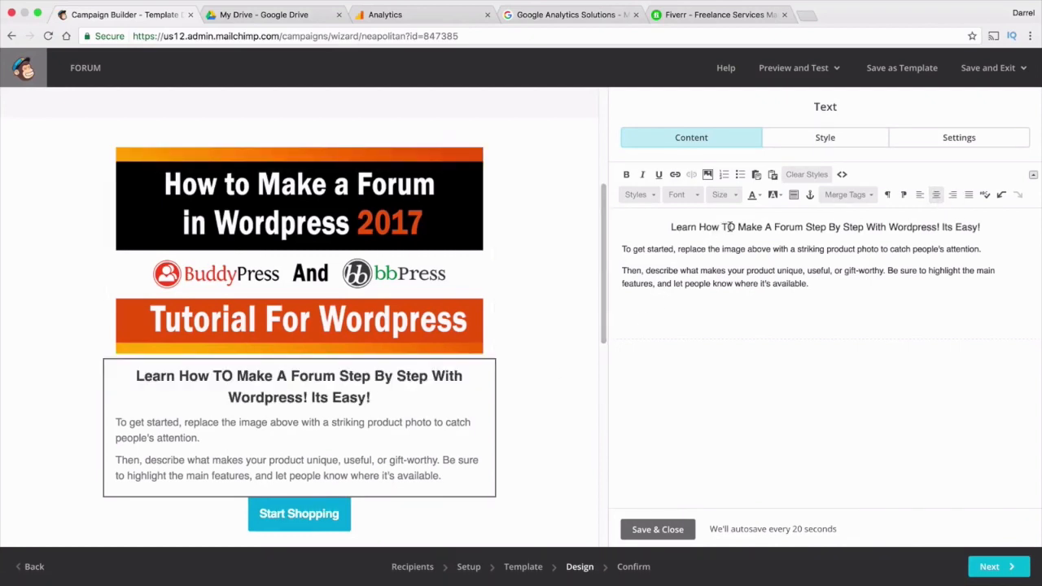
{"action": "left_click", "coordinate": [743, 227]}
{"action": "key", "text": "BackSpace"}
{"action": "type", "text": "o"}
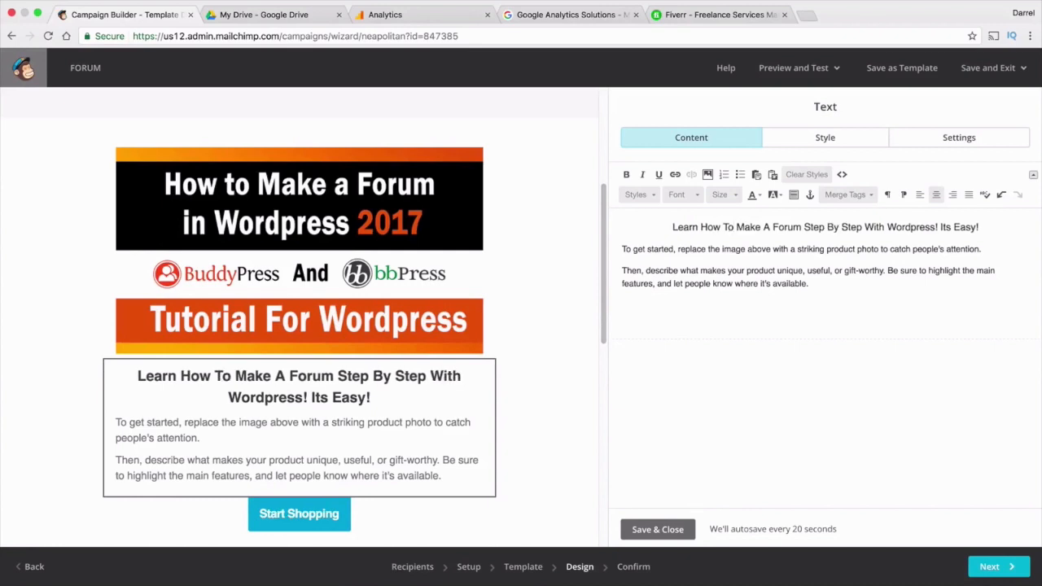
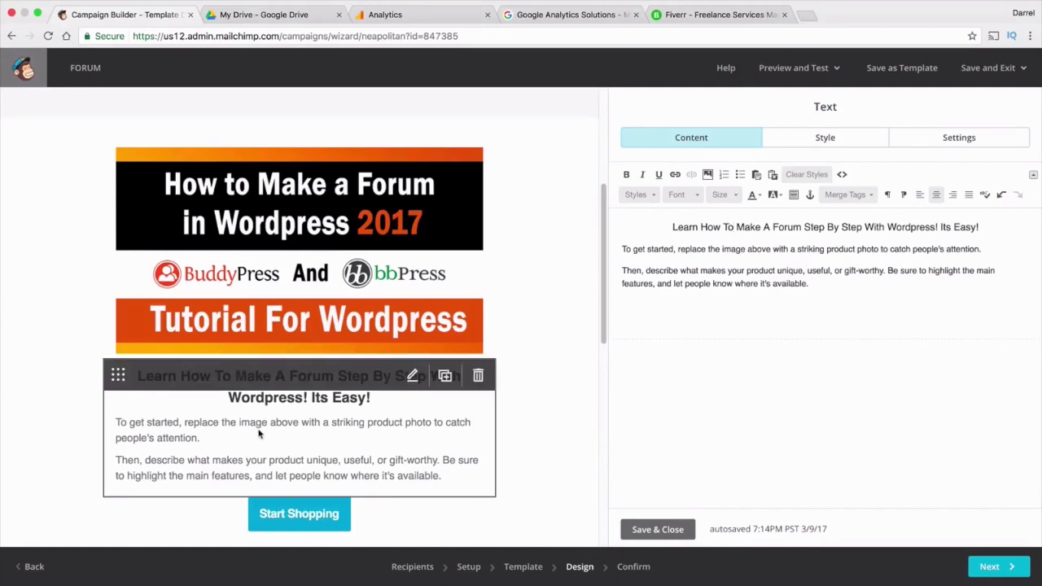
Replace both placeholder body paragraphs with 'Watch my latest video on how to make a forum with wortdpress in 15 minutes!'
{"action": "left_click", "coordinate": [748, 265]}
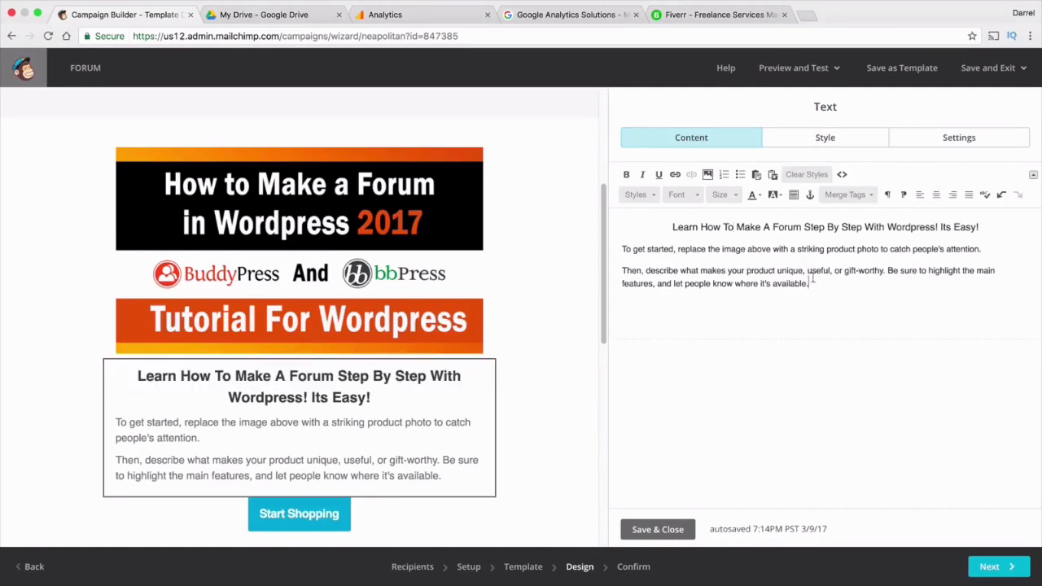
{"action": "left_click_drag", "start_coordinate": [811, 281], "coordinate": [615, 249]}
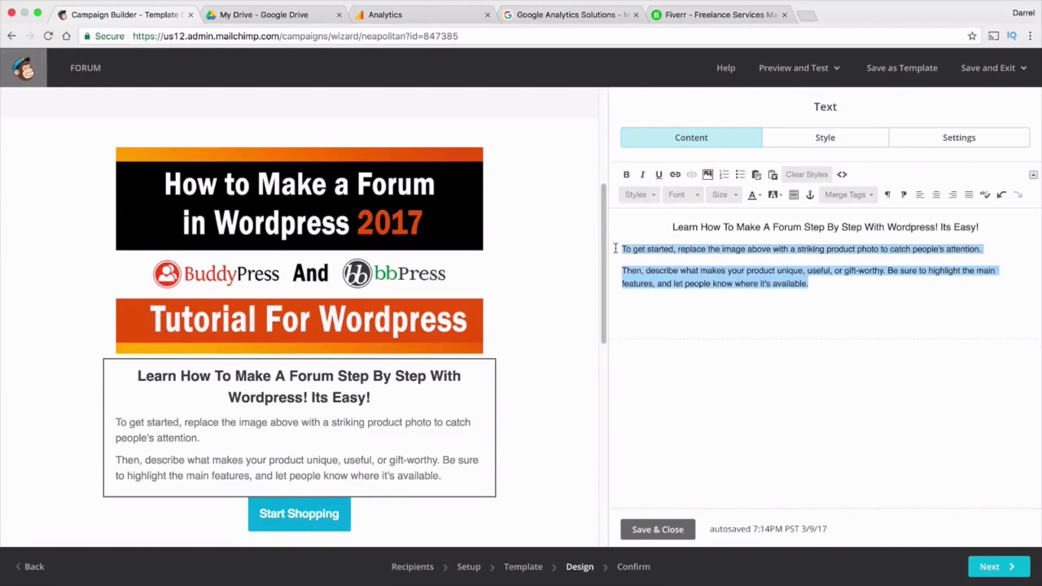
{"action": "type", "text": "Watch my lates"}
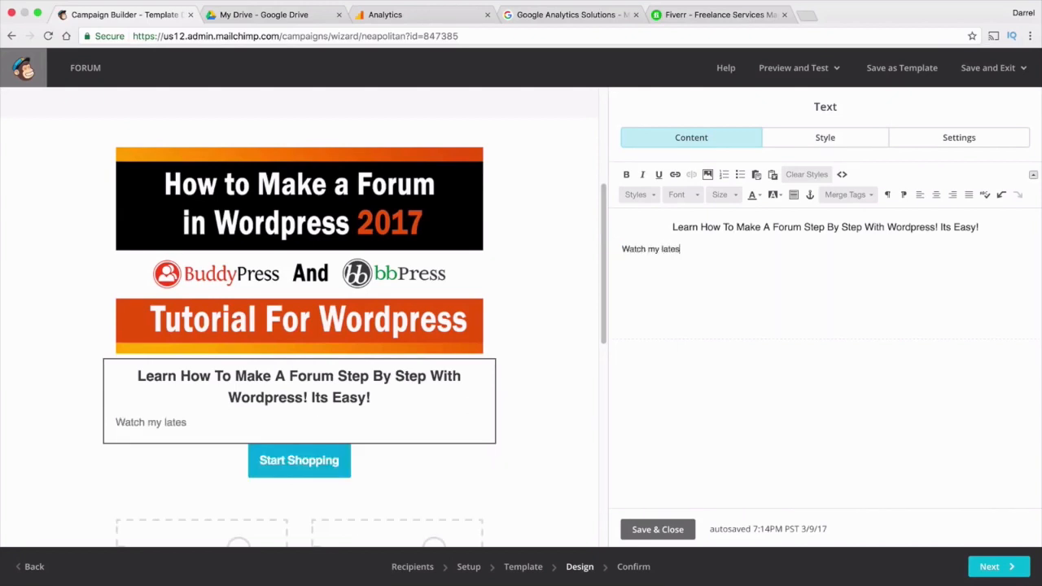
{"action": "type", "text": "t video on how "}
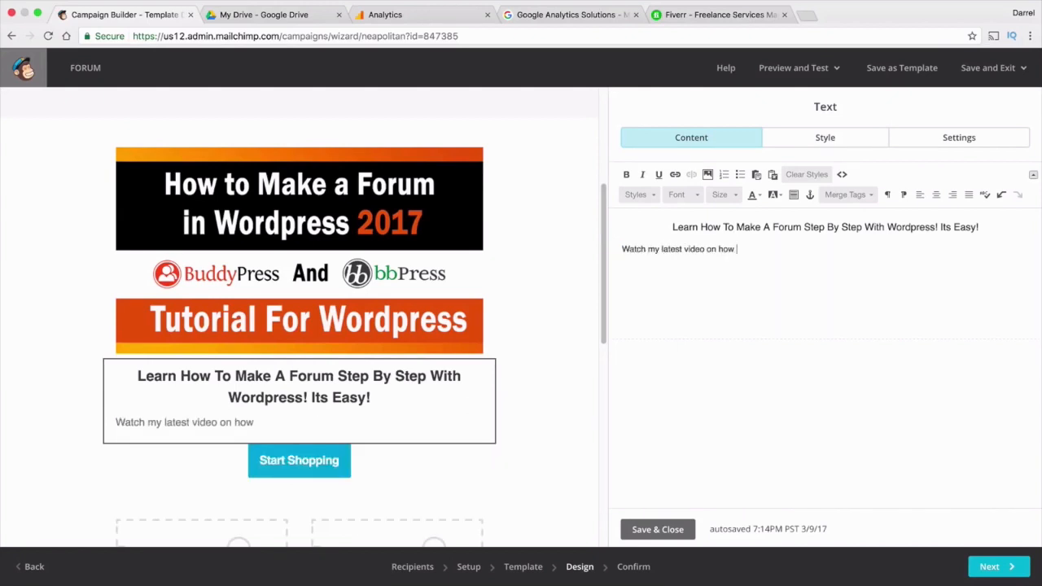
{"action": "type", "text": "to make a forum "}
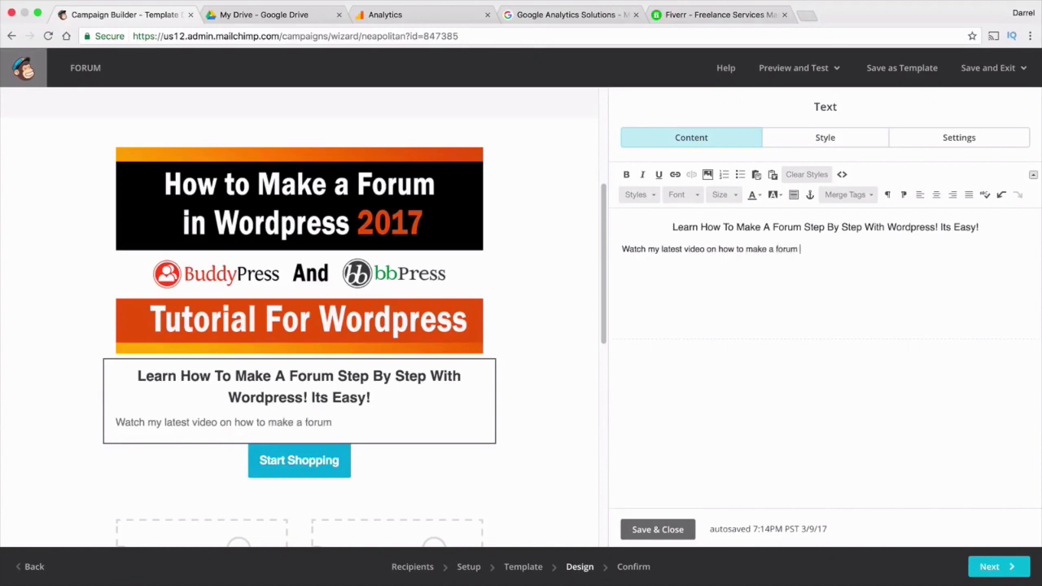
{"action": "type", "text": "with wortdpress in "}
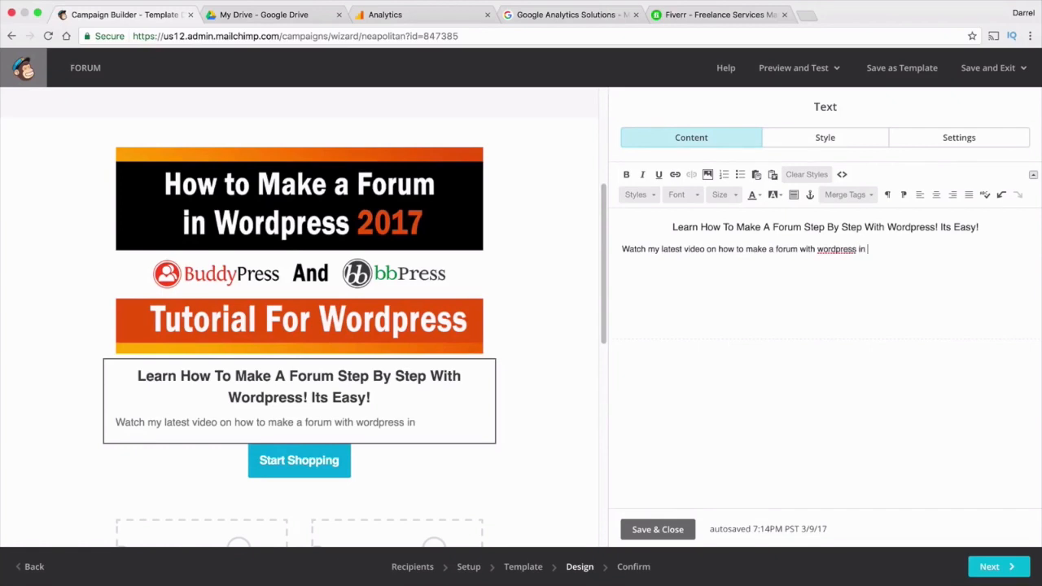
{"action": "type", "text": "15 minutes!"}
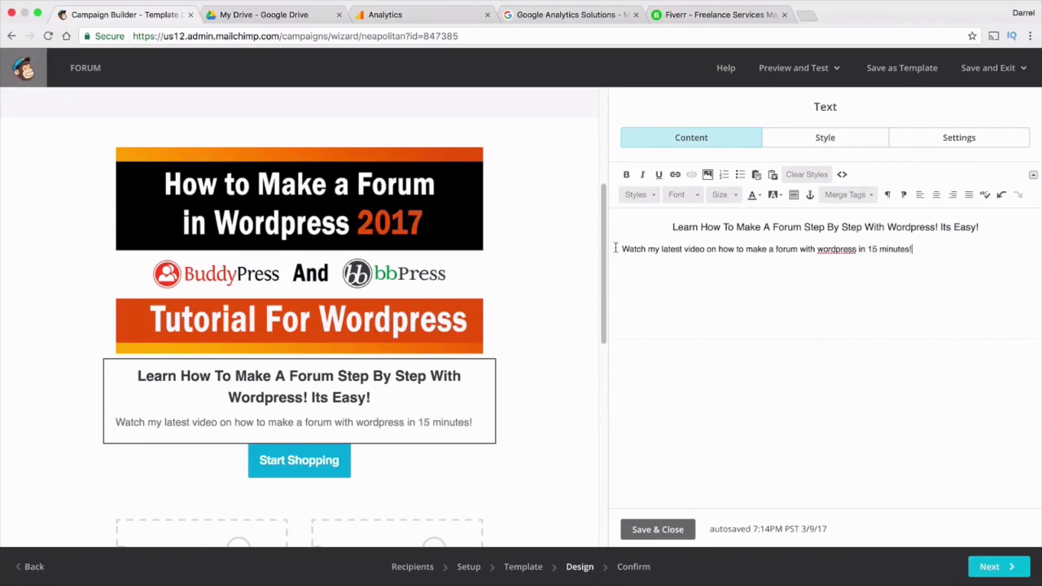
Relabel the Start Shopping button 'Watch Video Now!', link it to the pasted YouTube URL, and save
{"action": "left_click", "coordinate": [329, 458]}
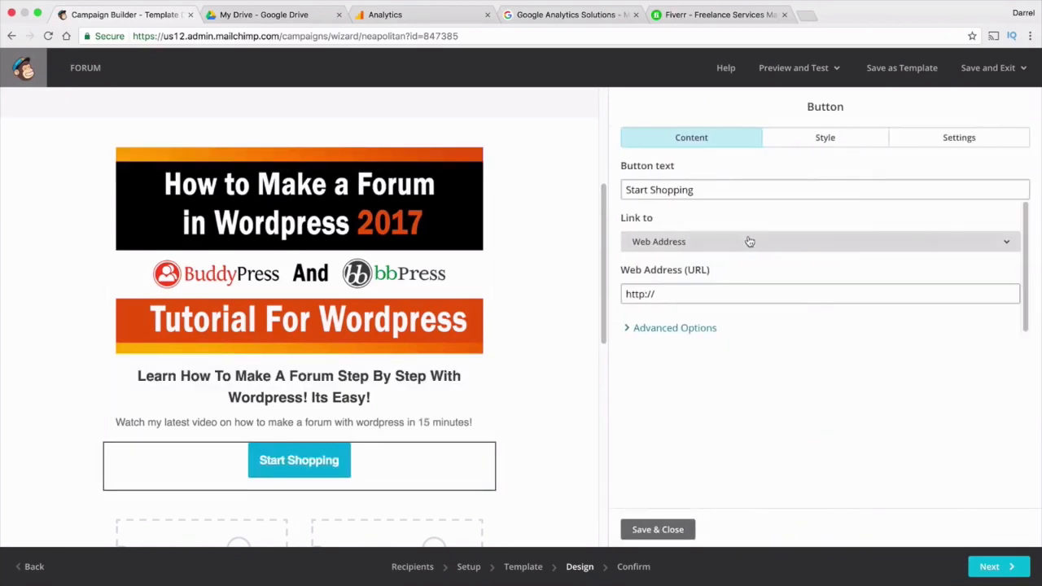
{"action": "triple_click", "coordinate": [721, 191]}
{"action": "type", "text": "Wat"}
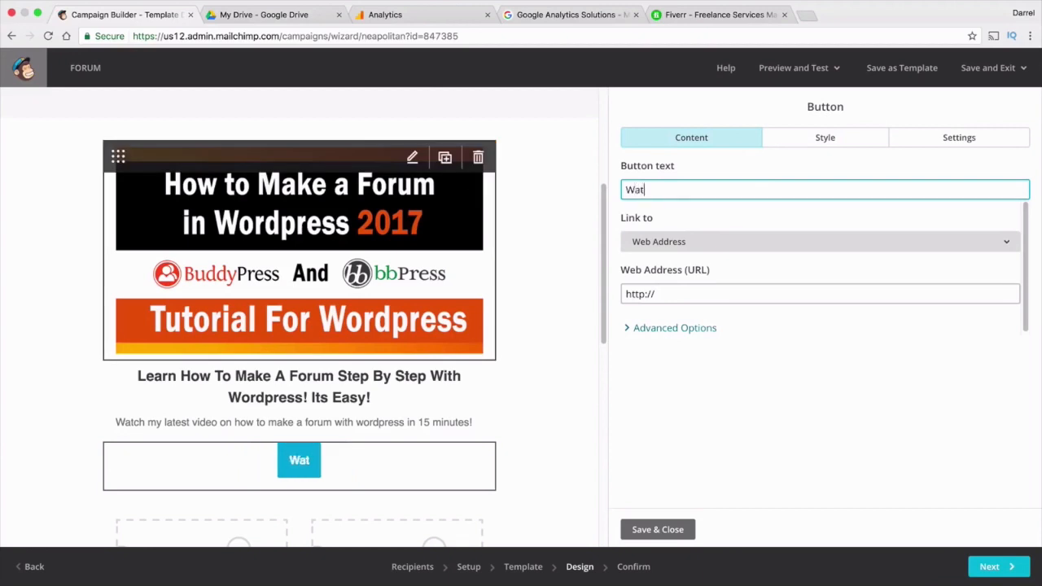
{"action": "type", "text": "ch Video Now!"}
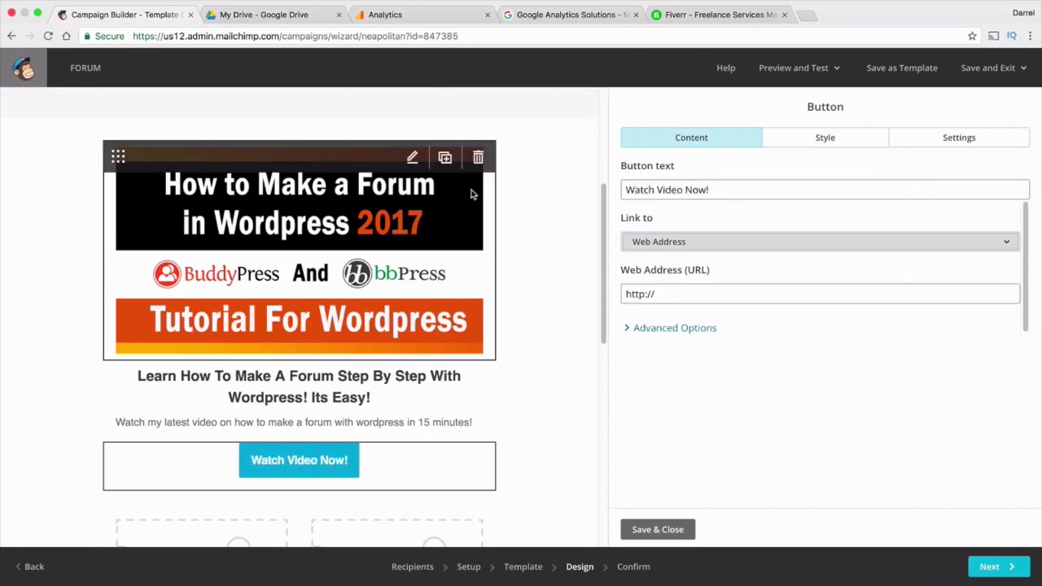
{"action": "left_click", "coordinate": [668, 296]}
{"action": "triple_click", "coordinate": [669, 298]}
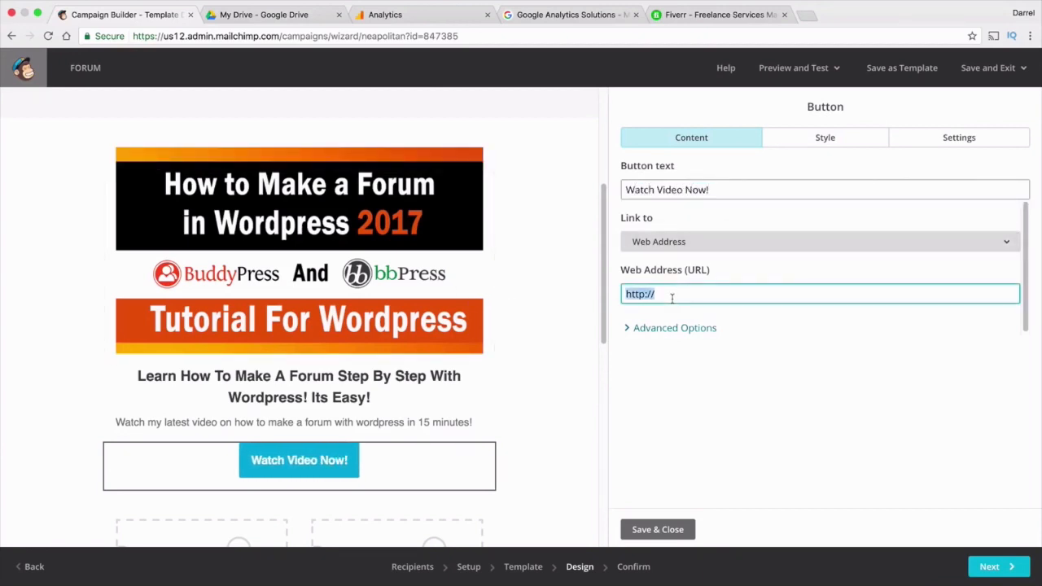
{"action": "key", "text": "BackSpace"}
{"action": "right_click", "coordinate": [671, 298]}
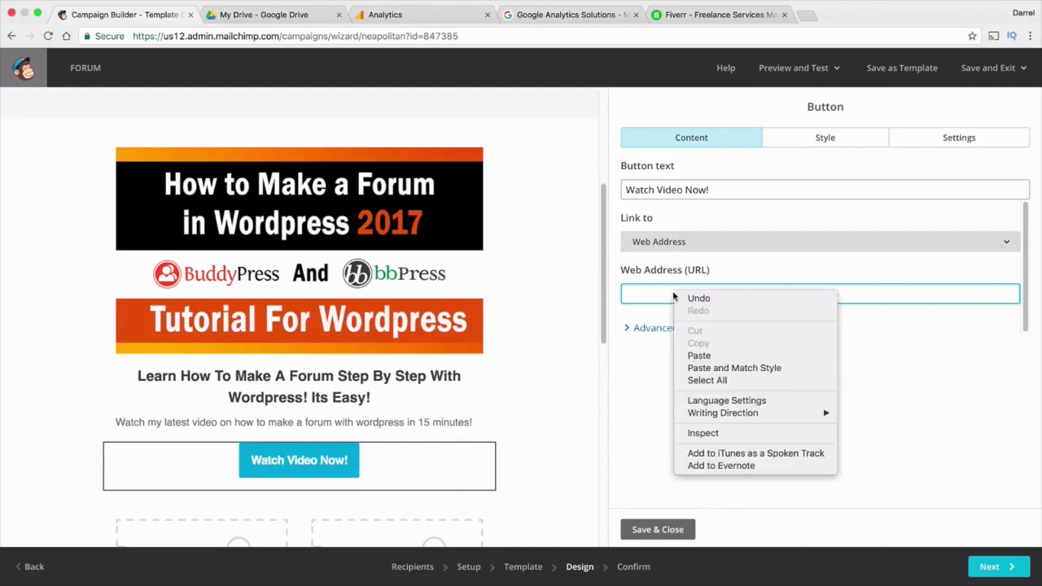
{"action": "left_click", "coordinate": [698, 356]}
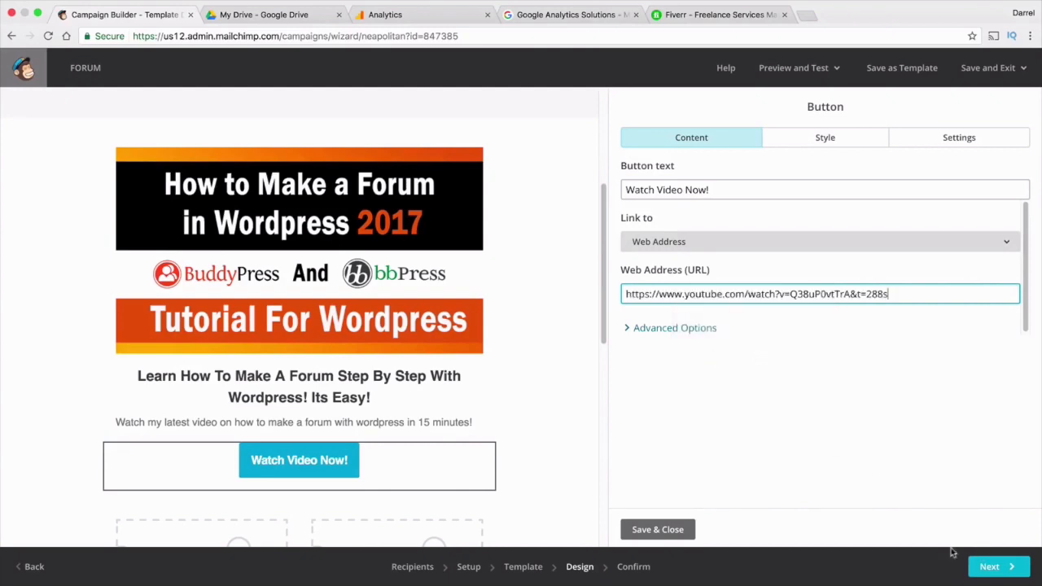
{"action": "left_click", "coordinate": [658, 530]}
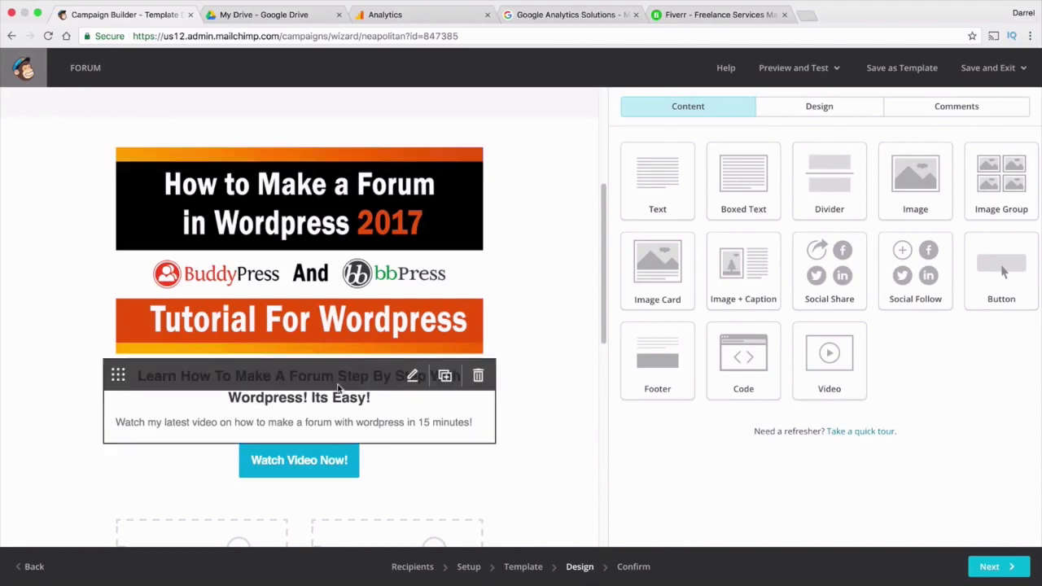
Swap the What's on sale column's placeholder picture for the 1.01.png image (1280 × 720)
{"action": "scroll", "coordinate": [337, 454], "scroll_direction": "down", "scroll_amount": 5}
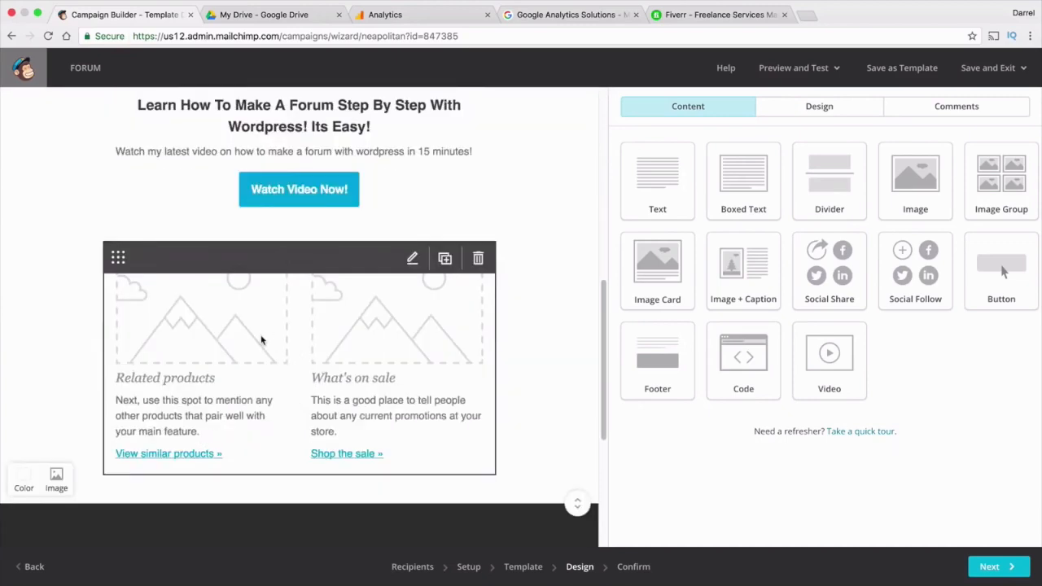
{"action": "left_click", "coordinate": [262, 339]}
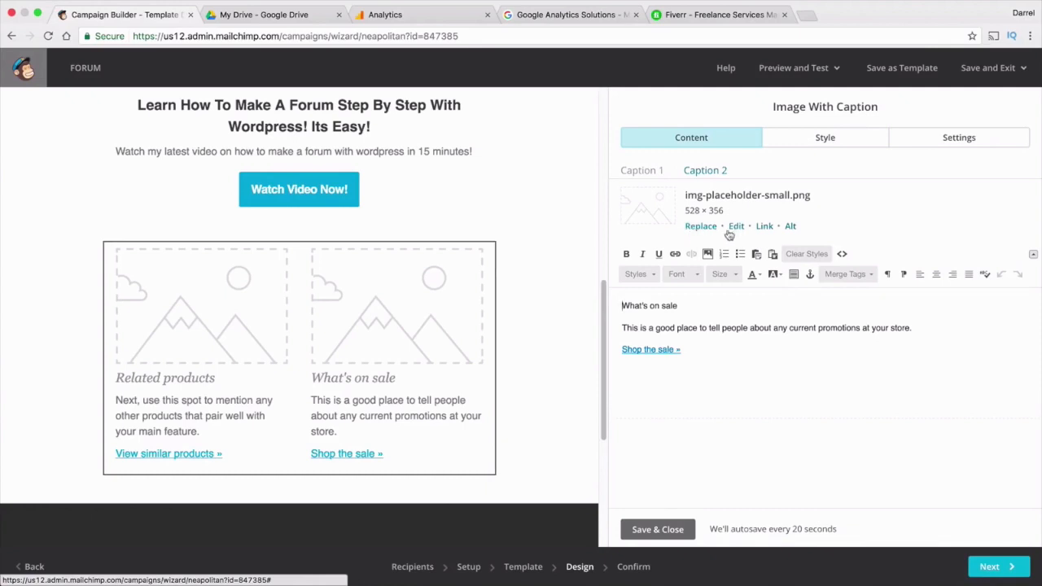
{"action": "left_click", "coordinate": [701, 228]}
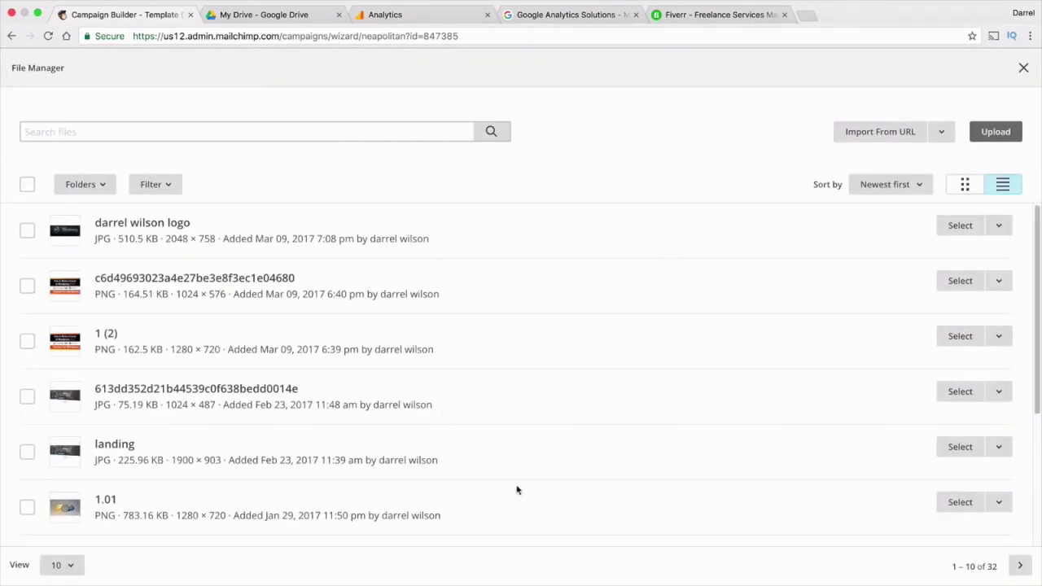
{"action": "left_click", "coordinate": [958, 502]}
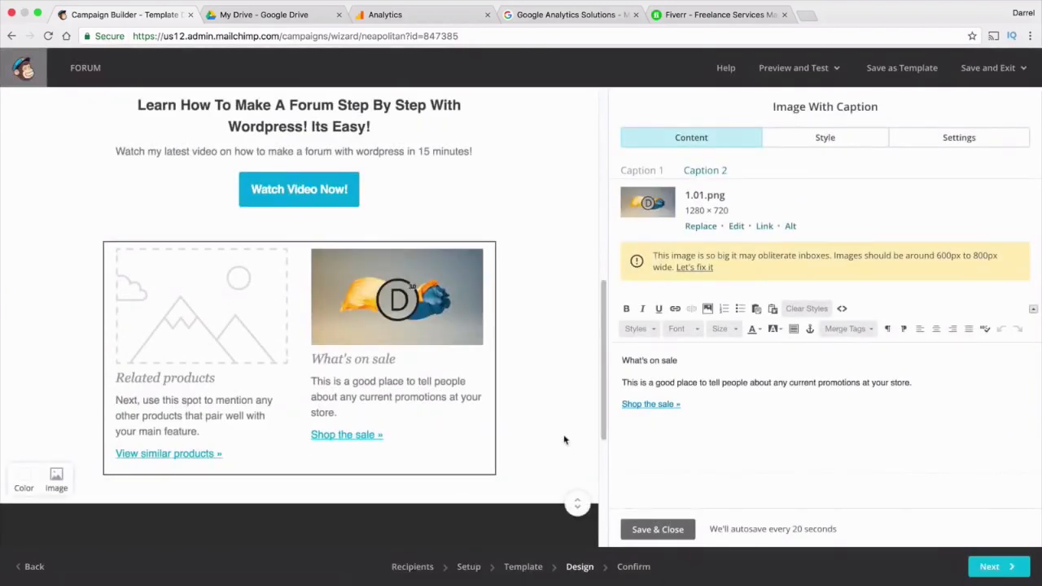
Retitle the right caption 'Check out My Divi Tutorials!' with 'Master The Divi Theme' below it
{"action": "left_click_drag", "start_coordinate": [731, 366], "coordinate": [418, 361]}
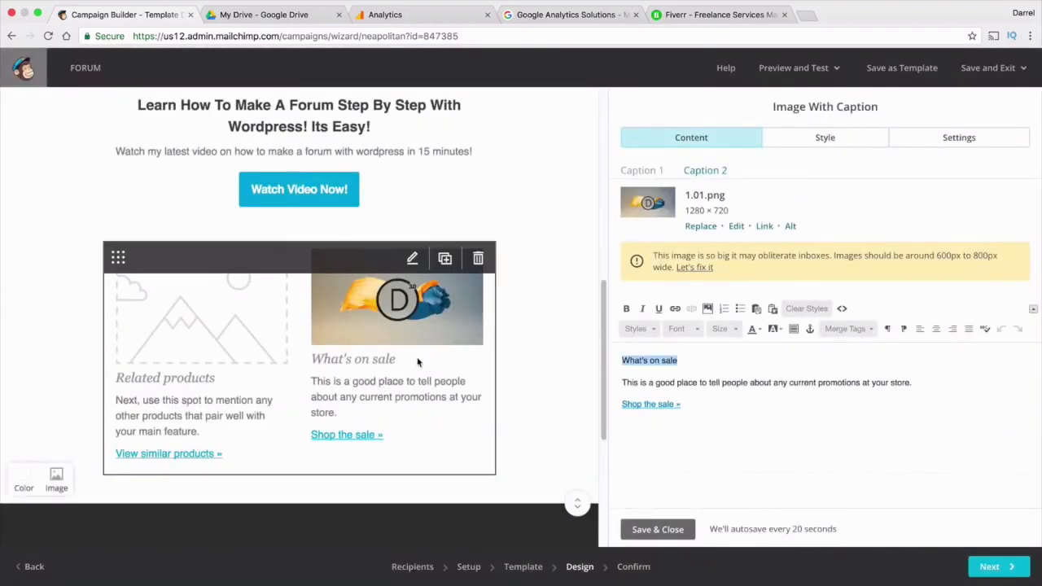
{"action": "type", "text": "A"}
{"action": "type", "text": "heck ouy"}
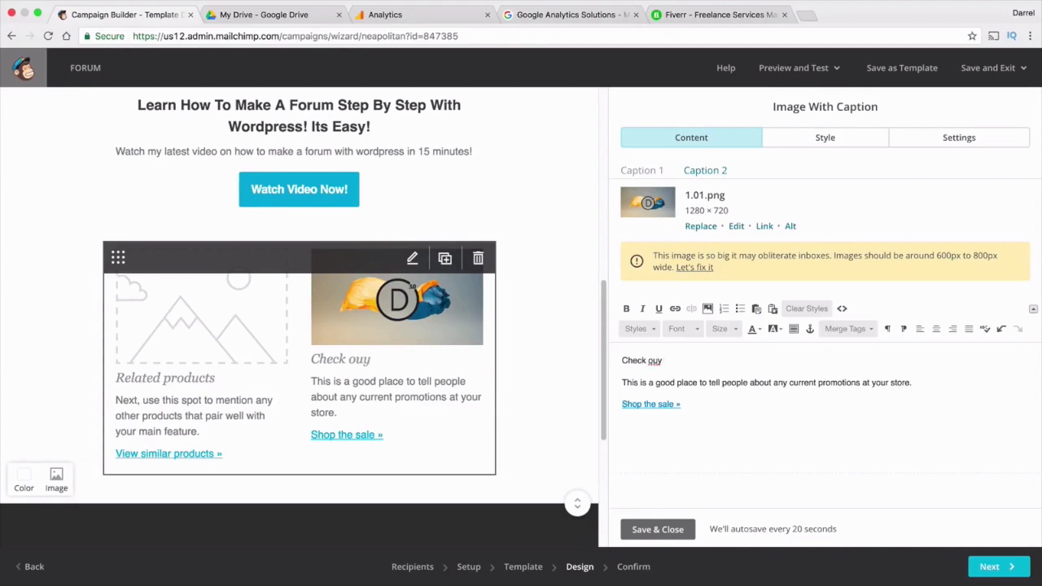
{"action": "key", "text": "BackSpace"}
{"action": "type", "text": "t My Divi tut"}
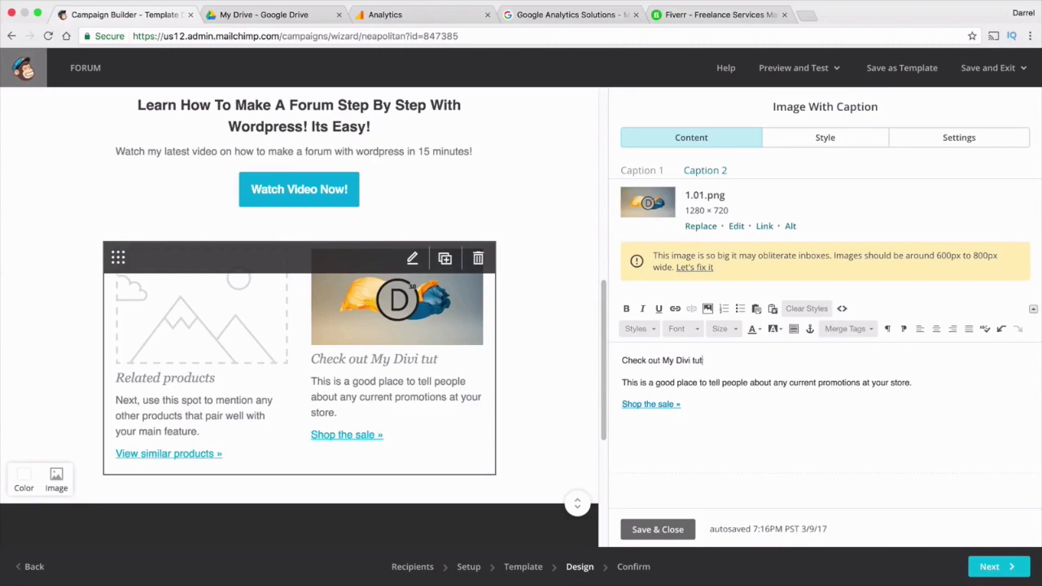
{"action": "type", "text": "oriutorials!"}
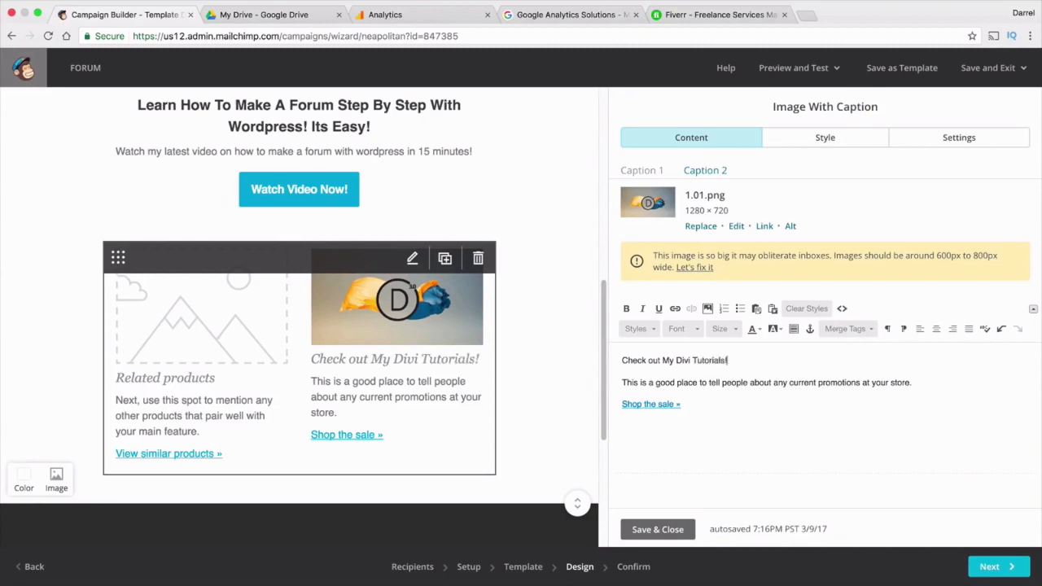
{"action": "left_click_drag", "start_coordinate": [916, 383], "coordinate": [598, 384]}
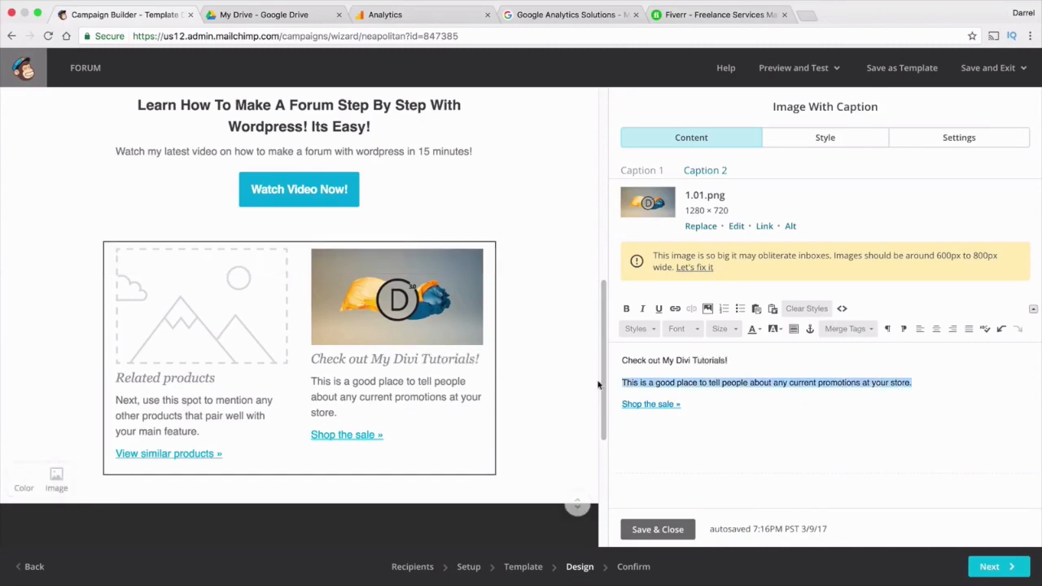
{"action": "type", "text": "Master The D"}
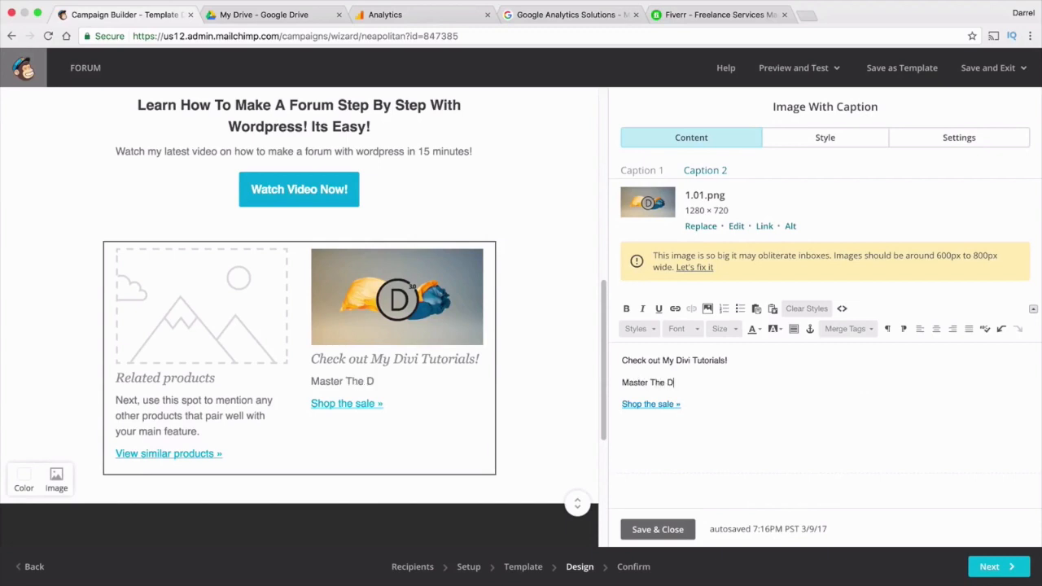
{"action": "type", "text": "ivi Theme"}
Replace the 'Shop the sale »' line with 'Watch Now!' and begin adding a link to it
{"action": "left_click_drag", "start_coordinate": [697, 405], "coordinate": [598, 407]}
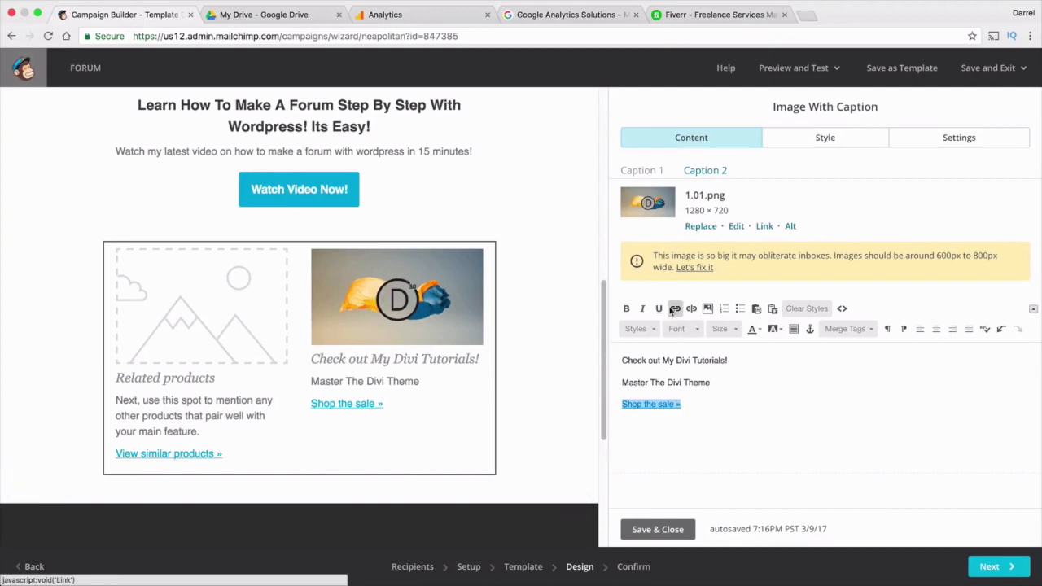
{"action": "left_click", "coordinate": [689, 403]}
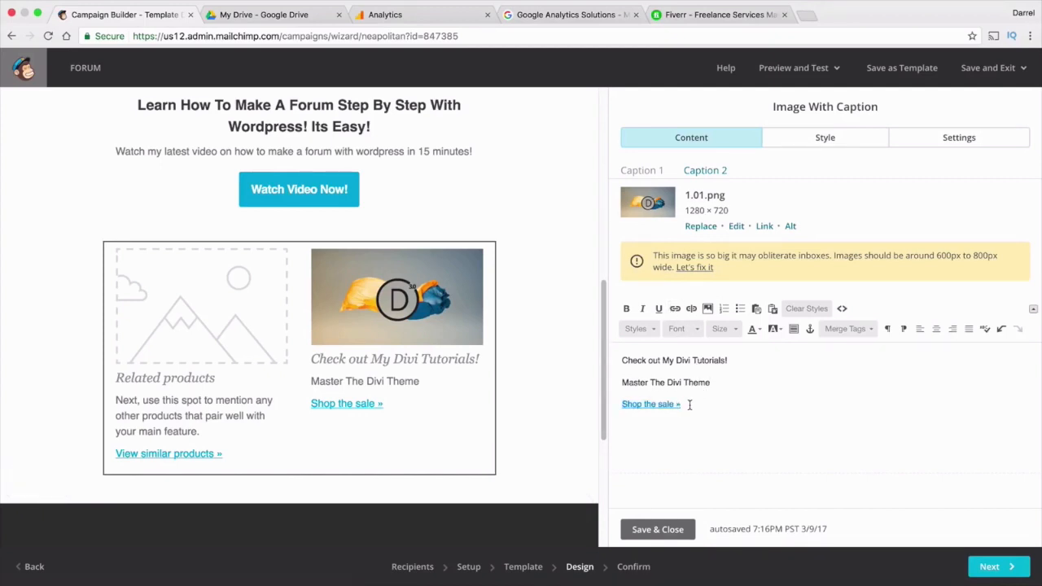
{"action": "key", "text": "BackSpace"}
{"action": "key", "text": "BackSpace"}
{"action": "key", "text": "BackSpace"}
{"action": "key", "text": "BackSpace"}
{"action": "key", "text": "BackSpace"}
{"action": "key", "text": "BackSpace"}
{"action": "key", "text": "BackSpace"}
{"action": "key", "text": "BackSpace"}
{"action": "key", "text": "BackSpace"}
{"action": "key", "text": "BackSpace"}
{"action": "key", "text": "BackSpace"}
{"action": "key", "text": "BackSpace"}
{"action": "key", "text": "BackSpace"}
{"action": "key", "text": "BackSpace"}
{"action": "key", "text": "BackSpace"}
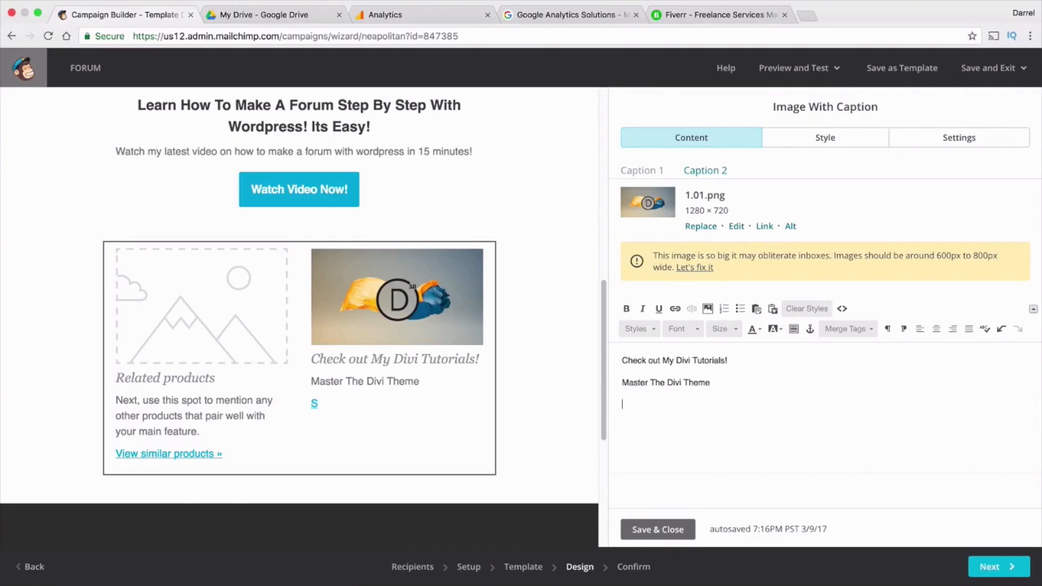
{"action": "type", "text": "Watch Now"}
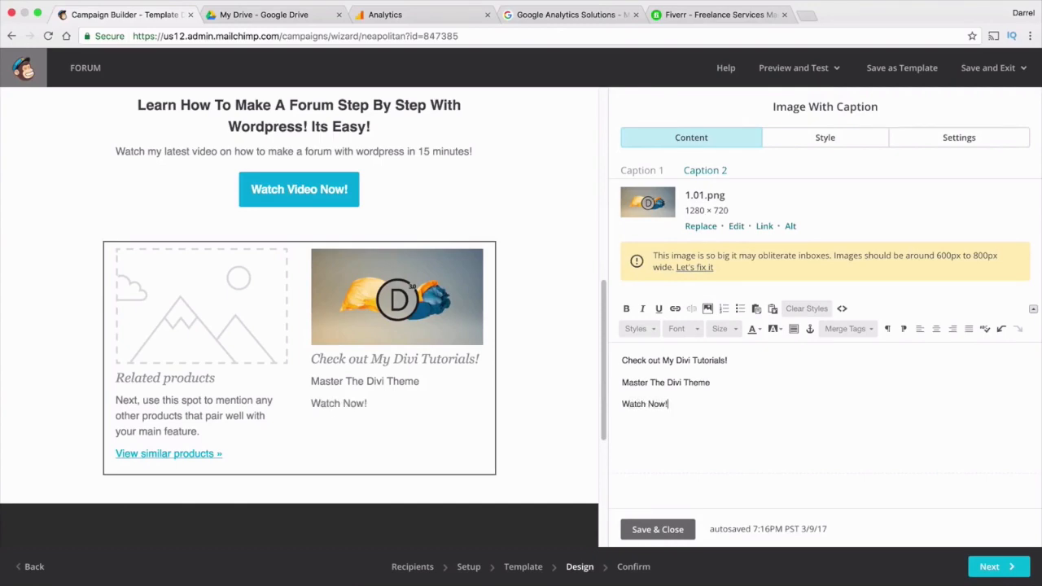
{"action": "type", "text": "!"}
{"action": "left_click_drag", "start_coordinate": [689, 404], "coordinate": [602, 404]}
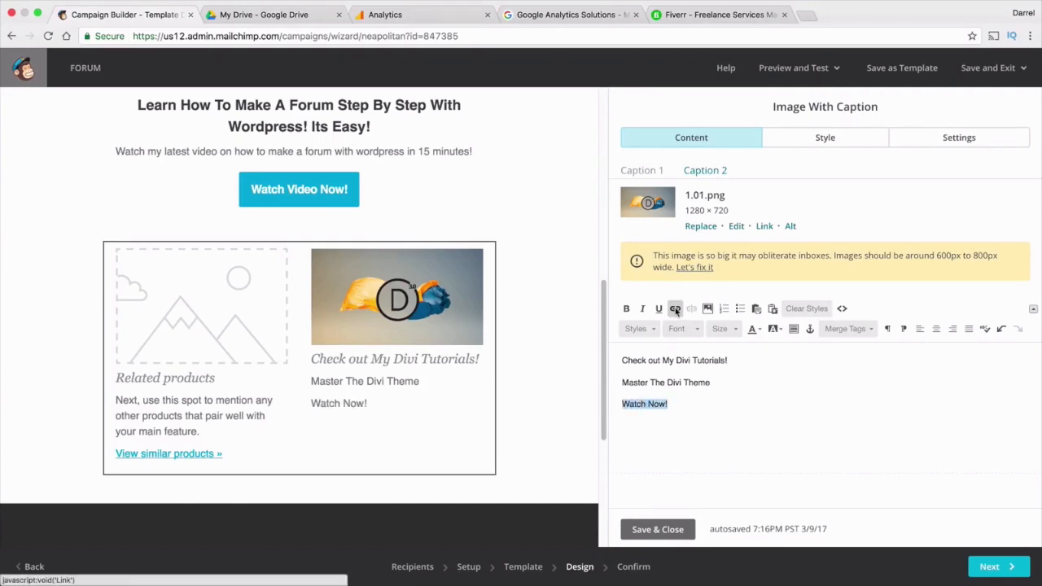
{"action": "left_click", "coordinate": [675, 308]}
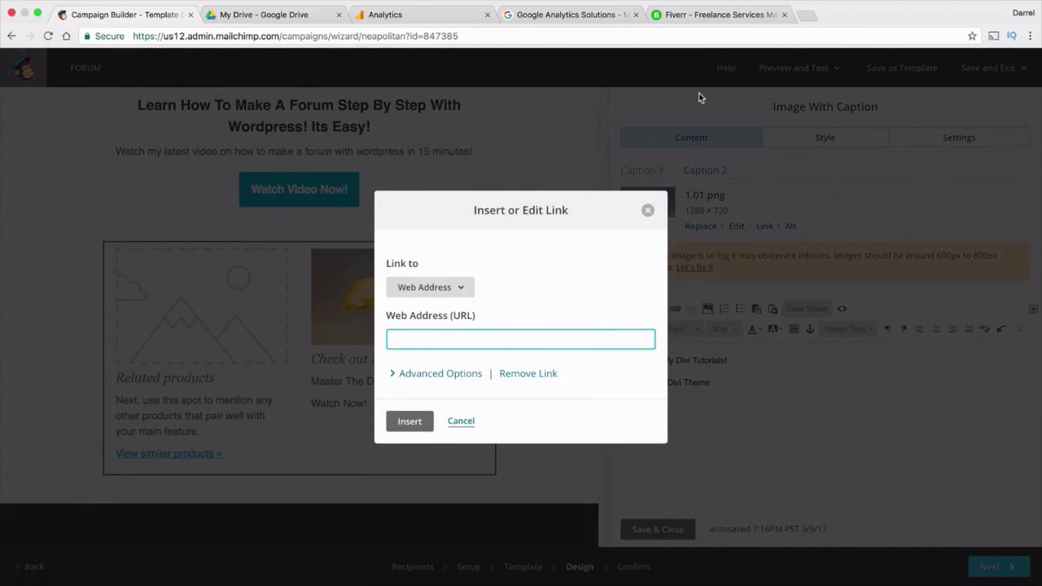
Search Google for 'divi theme youtube' in a new browser tab
{"action": "left_click", "coordinate": [808, 16]}
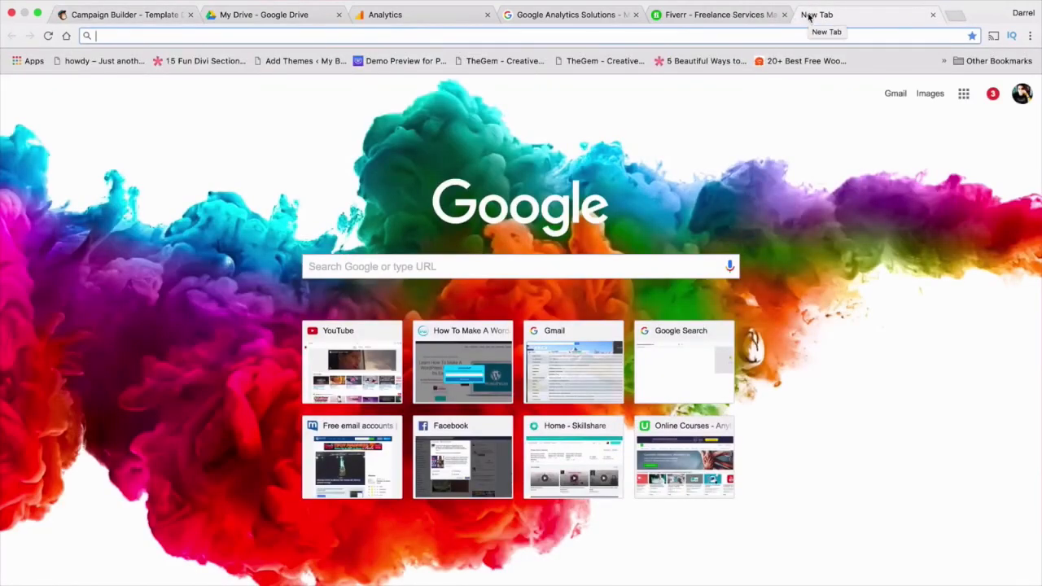
{"action": "type", "text": "h"}
{"action": "key", "text": "BackSpace"}
{"action": "key", "text": "BackSpace"}
{"action": "type", "text": "div"}
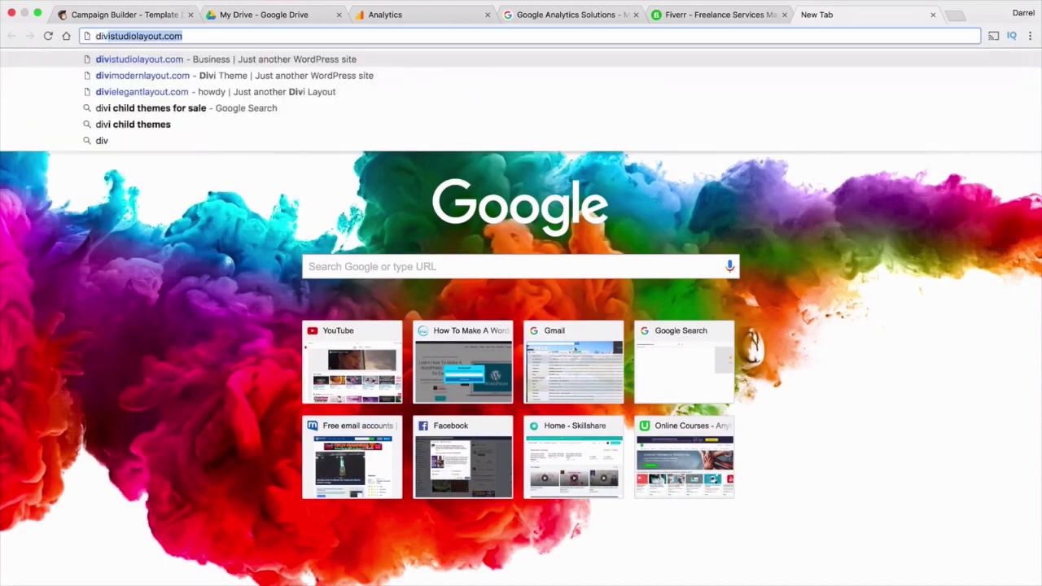
{"action": "type", "text": "i theme youtube"}
{"action": "key", "text": "Return"}
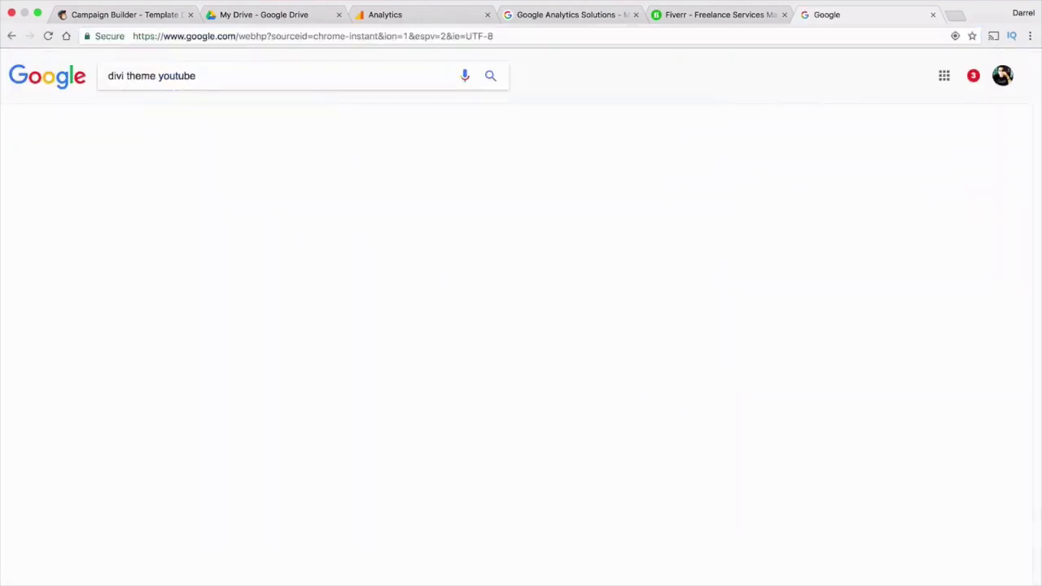
Open the NEW Divi Theme 3.0 website tutorial from the video results and copy its URL
{"action": "left_click", "coordinate": [153, 113]}
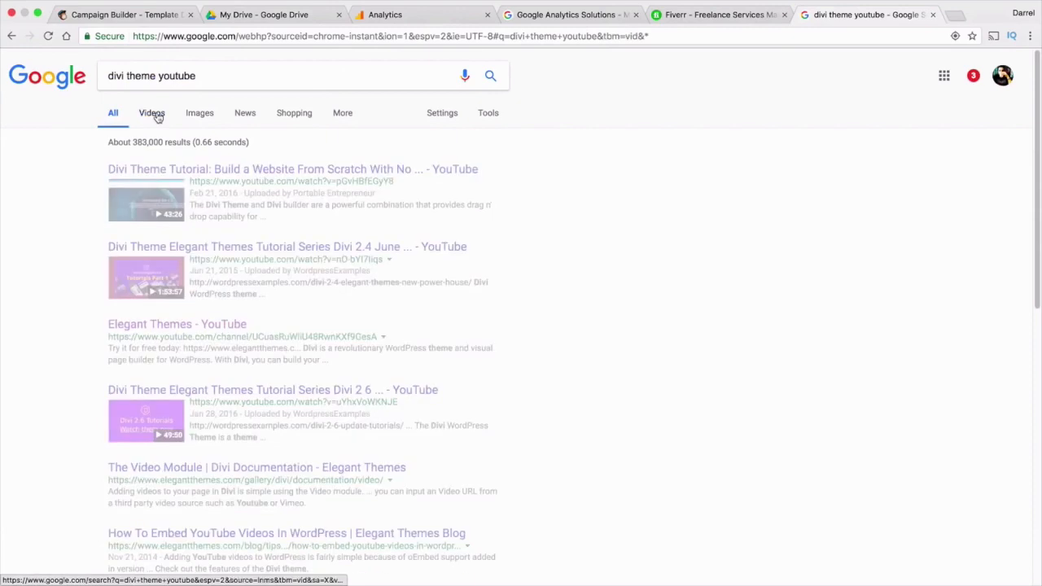
{"action": "scroll", "coordinate": [247, 247], "scroll_direction": "down", "scroll_amount": 5}
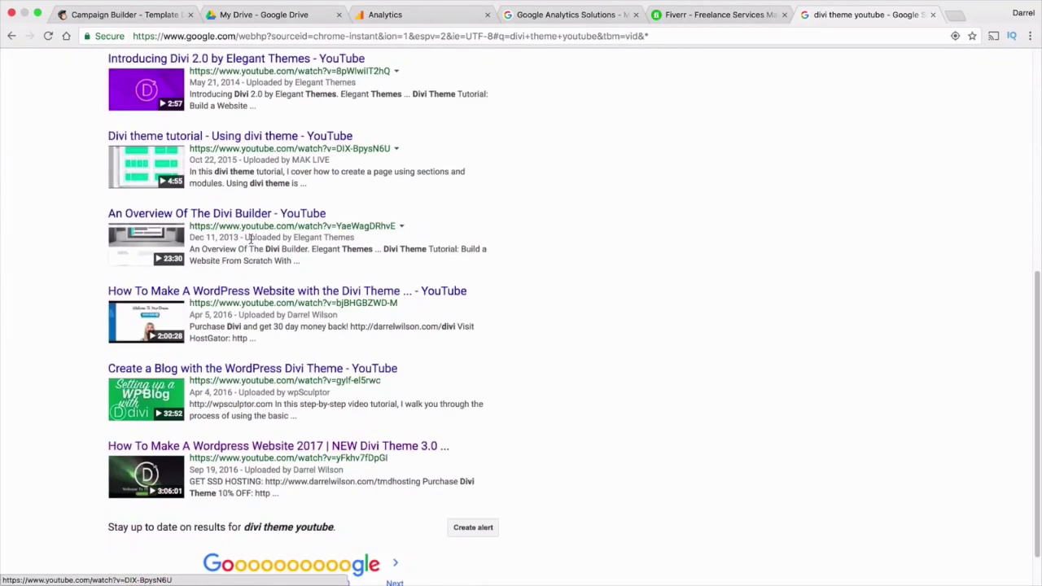
{"action": "left_click", "coordinate": [252, 428]}
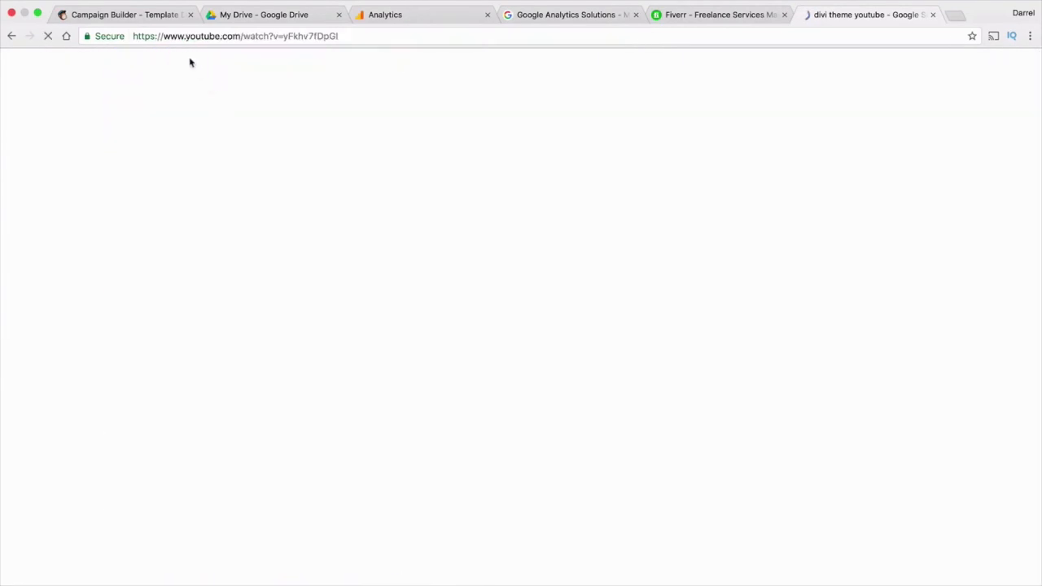
{"action": "left_click", "coordinate": [183, 35]}
{"action": "right_click", "coordinate": [183, 36]}
{"action": "left_click", "coordinate": [204, 49]}
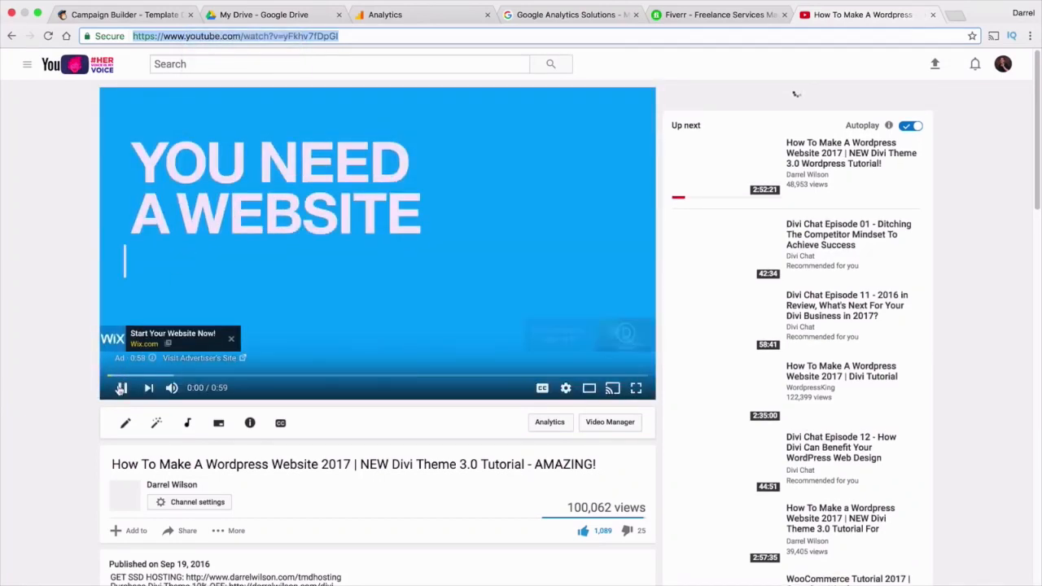
{"action": "left_click", "coordinate": [127, 15]}
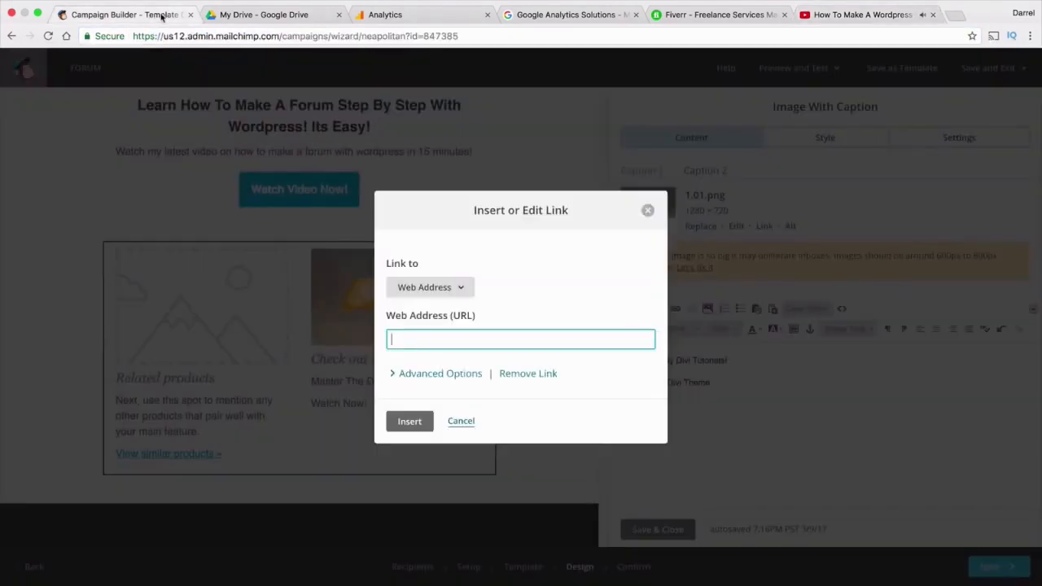
Link 'Watch Now!' to the copied Divi tutorial video URL and save the caption block
{"action": "right_click", "coordinate": [438, 339]}
{"action": "left_click", "coordinate": [460, 400]}
{"action": "left_click", "coordinate": [410, 421]}
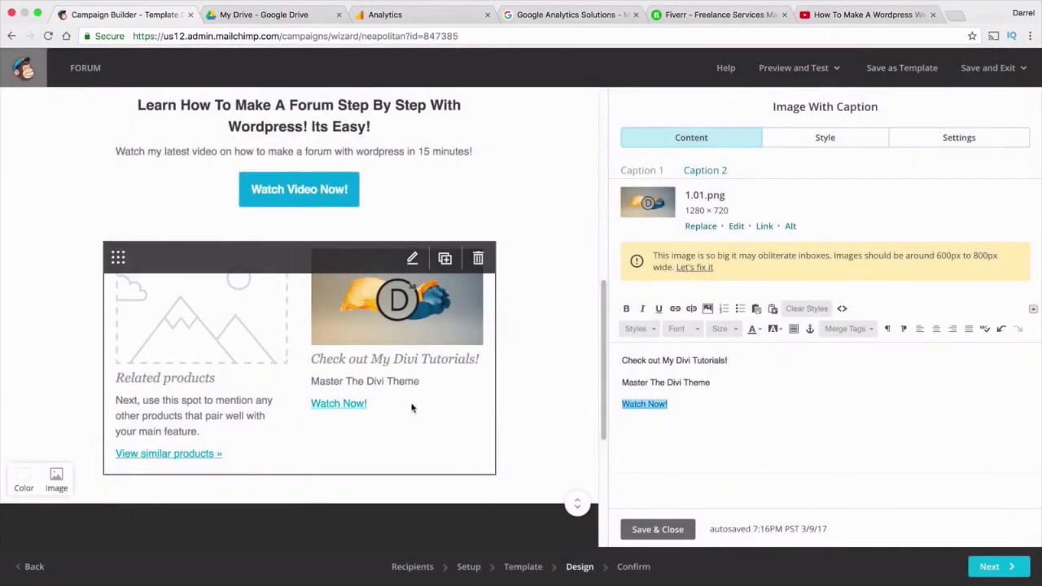
{"action": "left_click", "coordinate": [660, 529]}
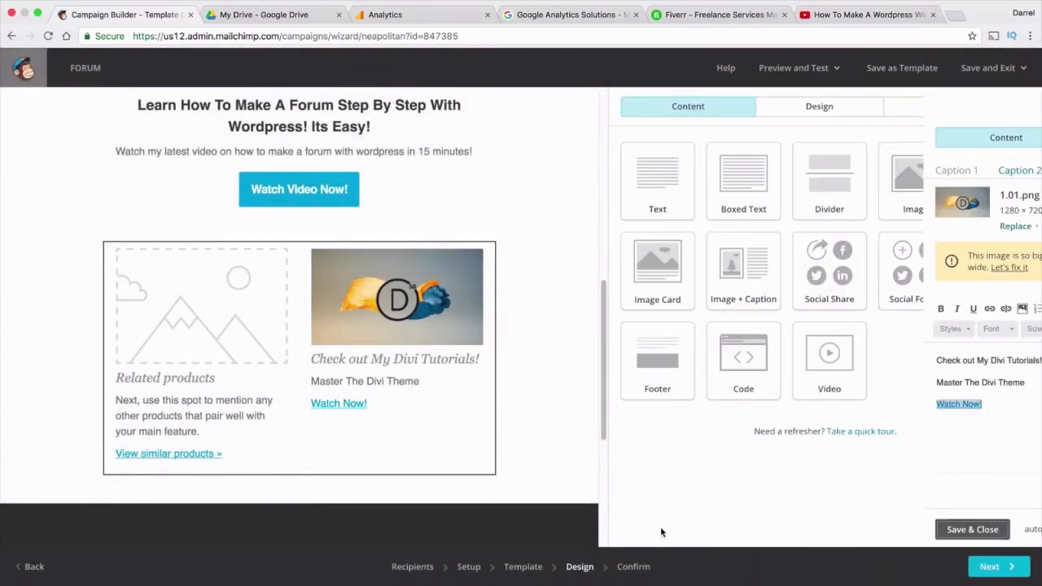
{"action": "left_click", "coordinate": [236, 326]}
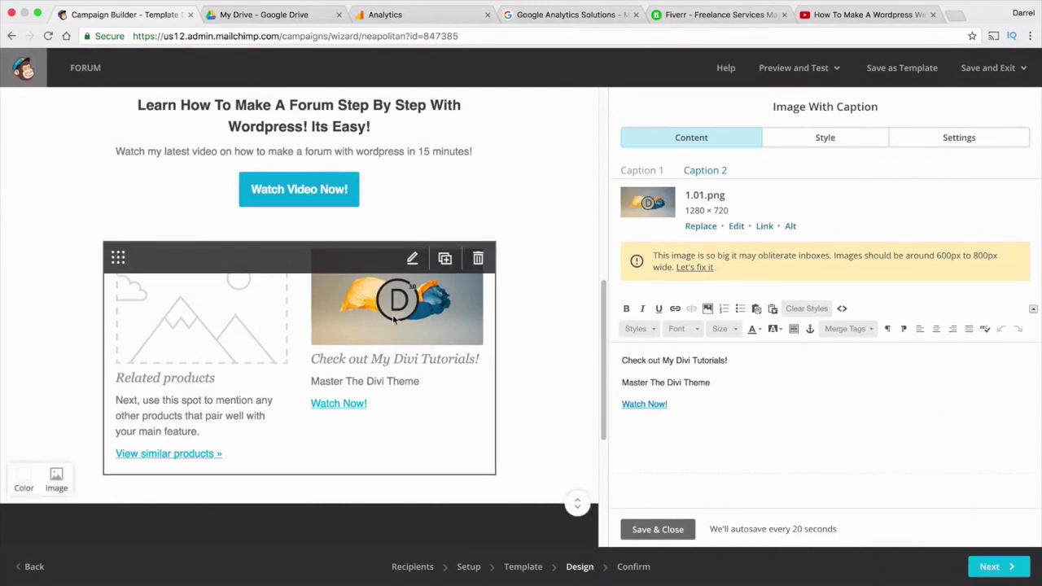
Replace the left column's placeholder picture with the 'landing' image
{"action": "left_click", "coordinate": [670, 528]}
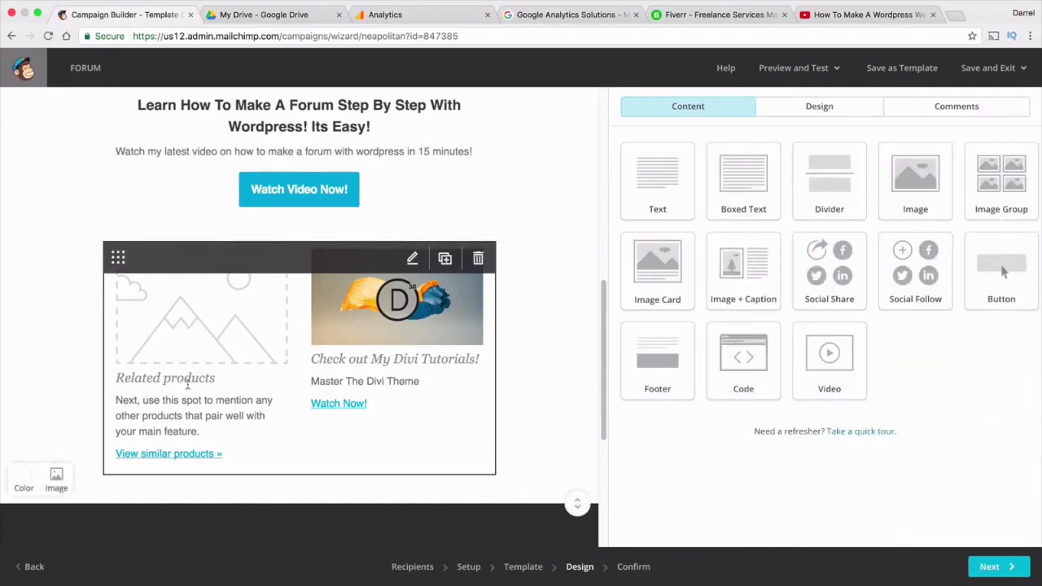
{"action": "left_click", "coordinate": [413, 258]}
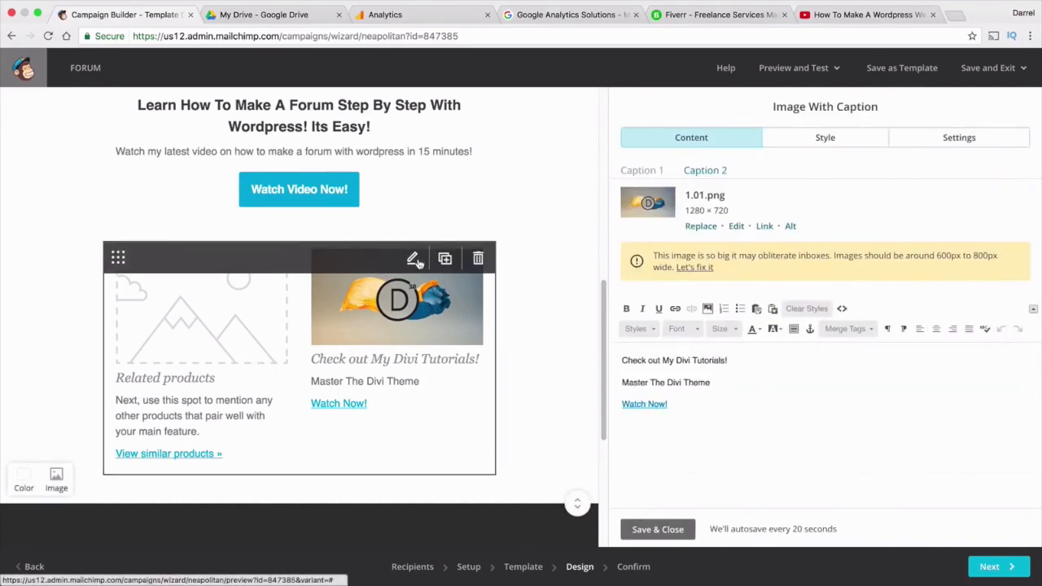
{"action": "left_click", "coordinate": [653, 173]}
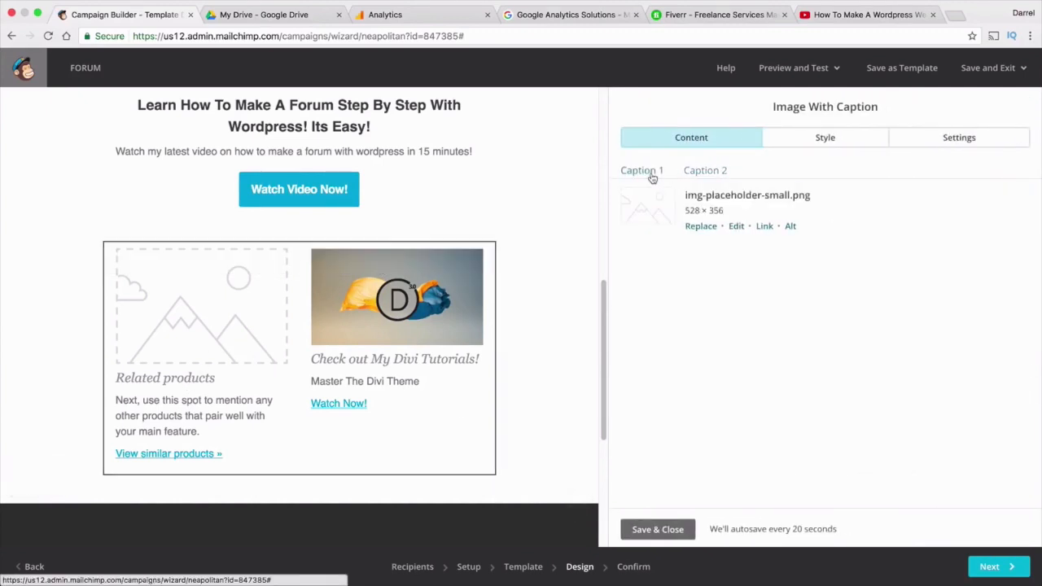
{"action": "left_click", "coordinate": [699, 227]}
{"action": "scroll", "coordinate": [326, 340], "scroll_direction": "down", "scroll_amount": 1}
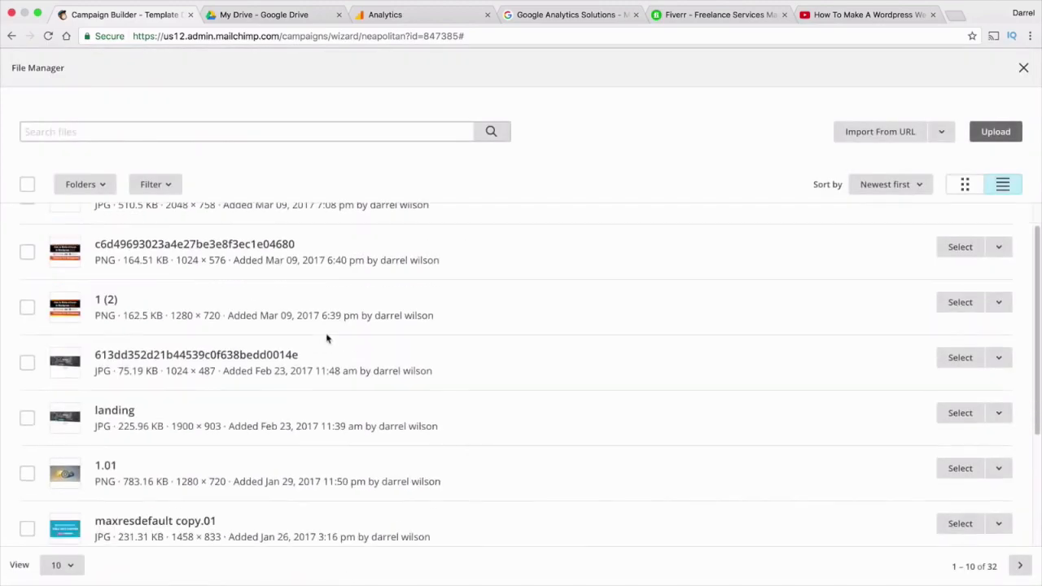
{"action": "left_click", "coordinate": [944, 415]}
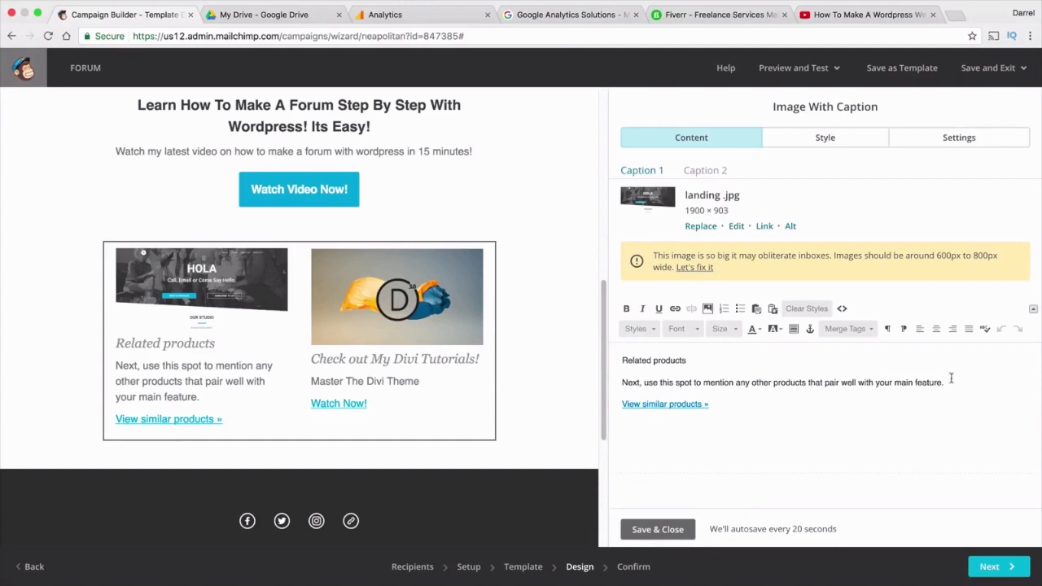
Rewrite the left caption as 'Divi Layouts!', 'Shop Some of mt divi layouts today!' and 'Shop Now'
{"action": "left_click_drag", "start_coordinate": [951, 379], "coordinate": [591, 319]}
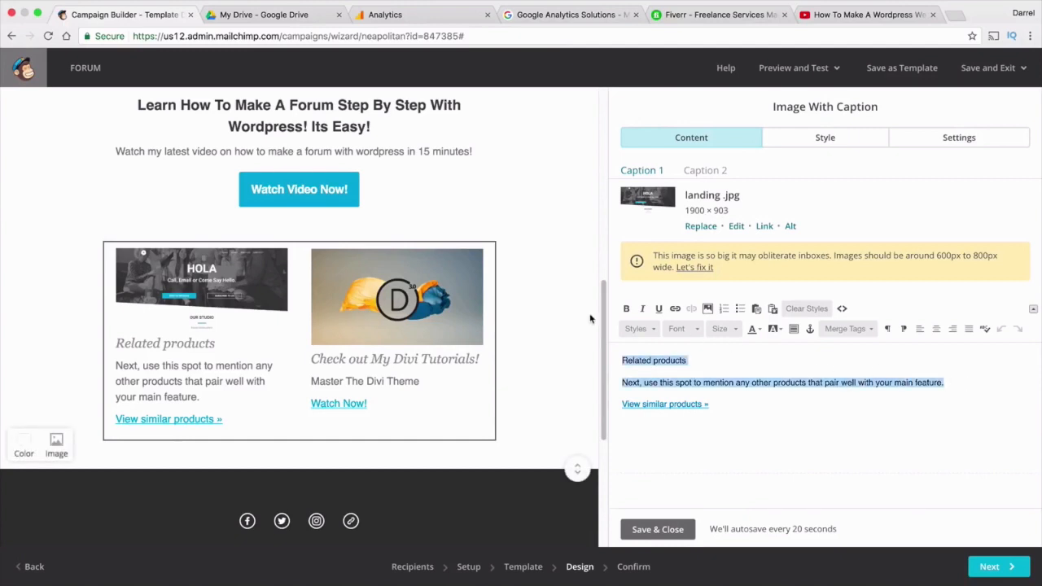
{"action": "type", "text": "Divi Layou"}
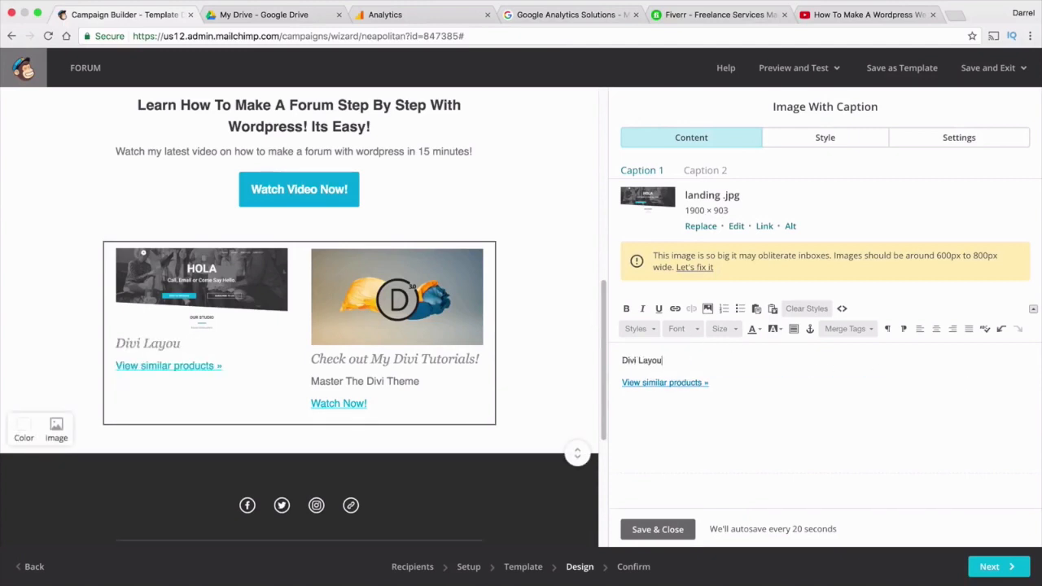
{"action": "type", "text": "ts!"}
{"action": "key", "text": "Return"}
{"action": "type", "text": "Shop"}
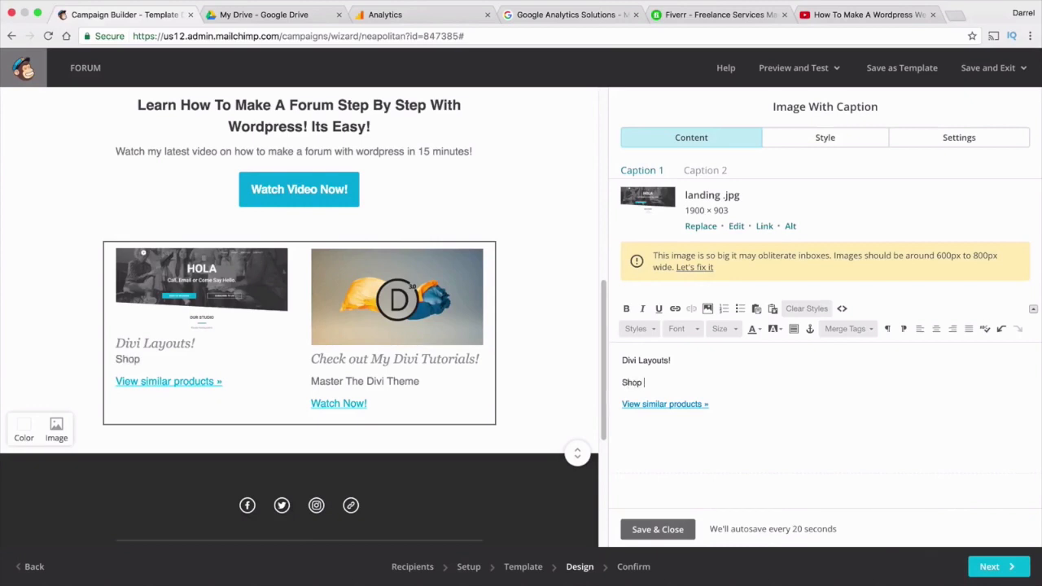
{"action": "type", "text": " Some of"}
{"action": "type", "text": " mt"}
{"action": "type", "text": " divi la"}
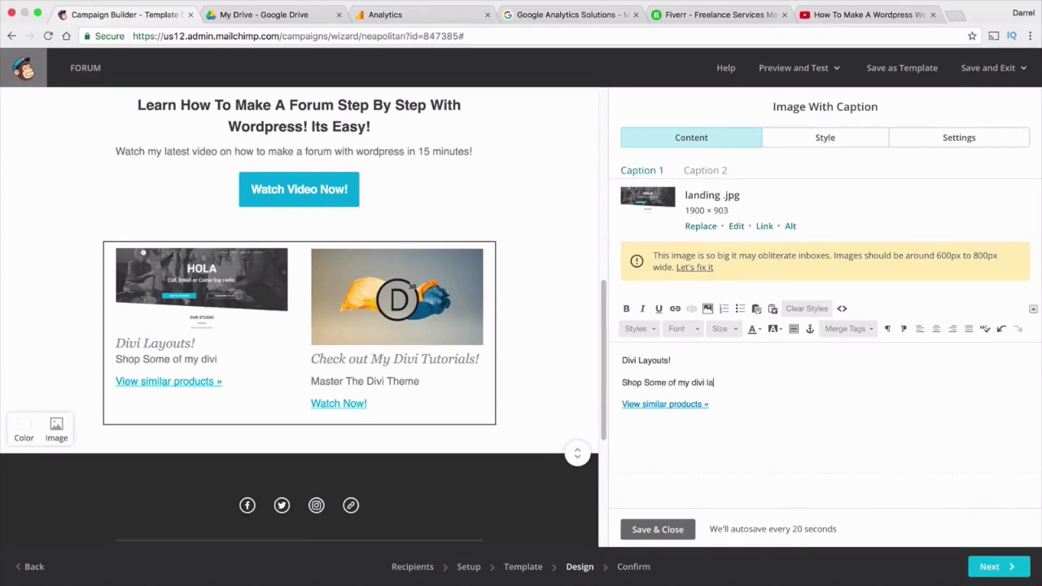
{"action": "type", "text": "youts today!"}
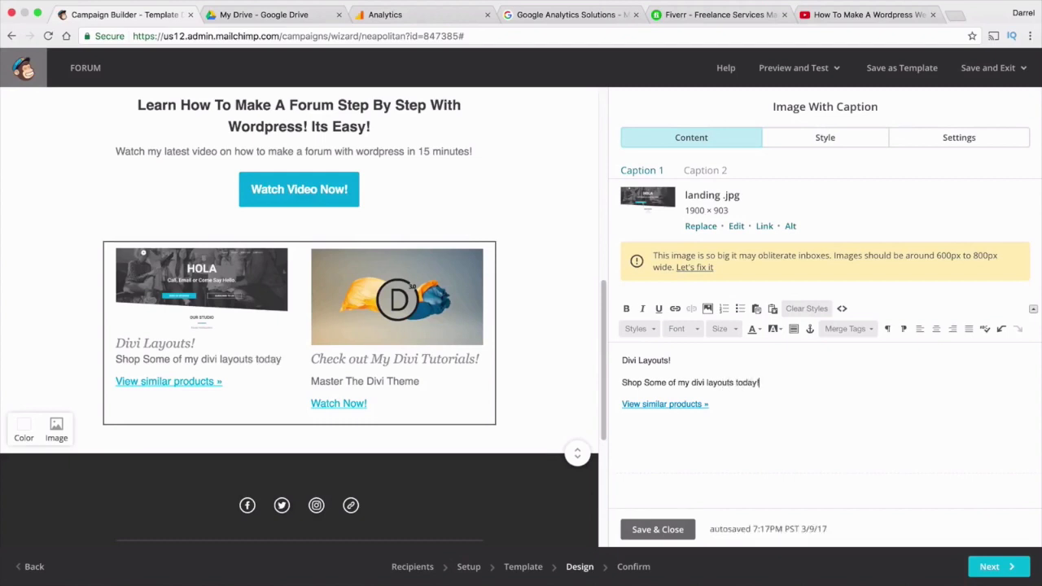
{"action": "left_click_drag", "start_coordinate": [733, 402], "coordinate": [602, 403]}
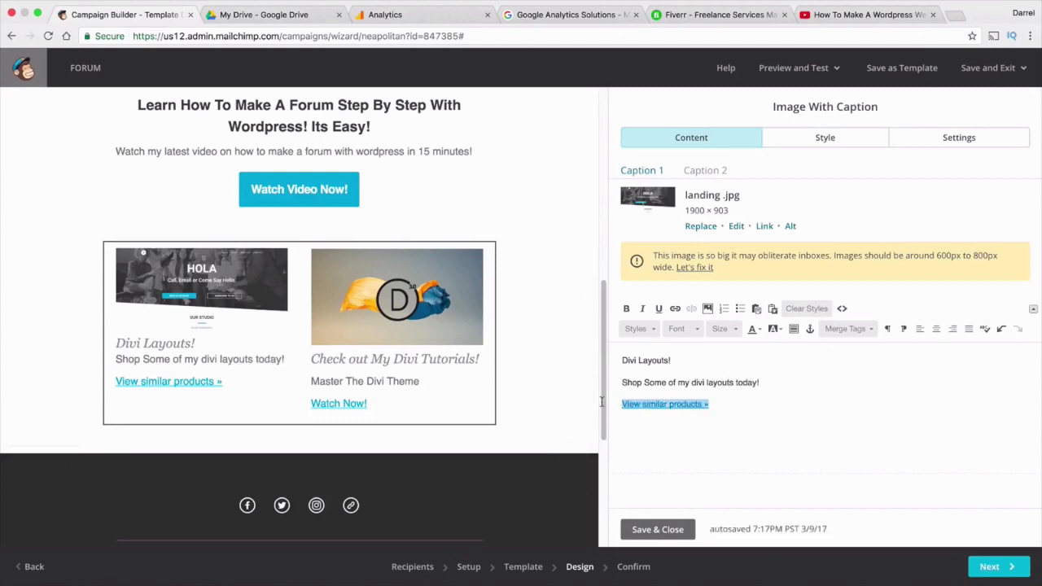
{"action": "type", "text": "Shop Now"}
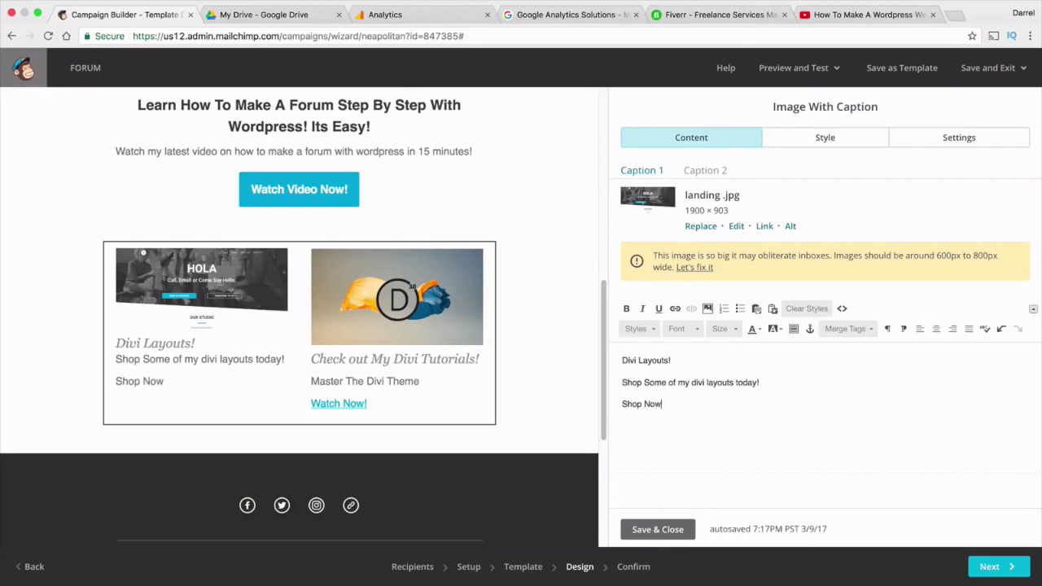
{"action": "left_click_drag", "start_coordinate": [671, 407], "coordinate": [621, 404]}
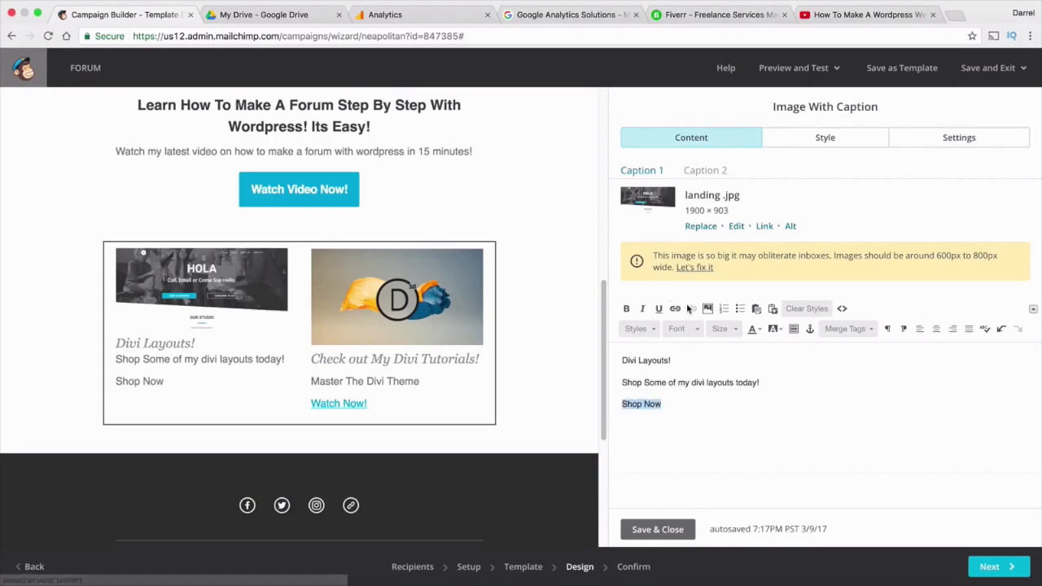
{"action": "left_click", "coordinate": [965, 18]}
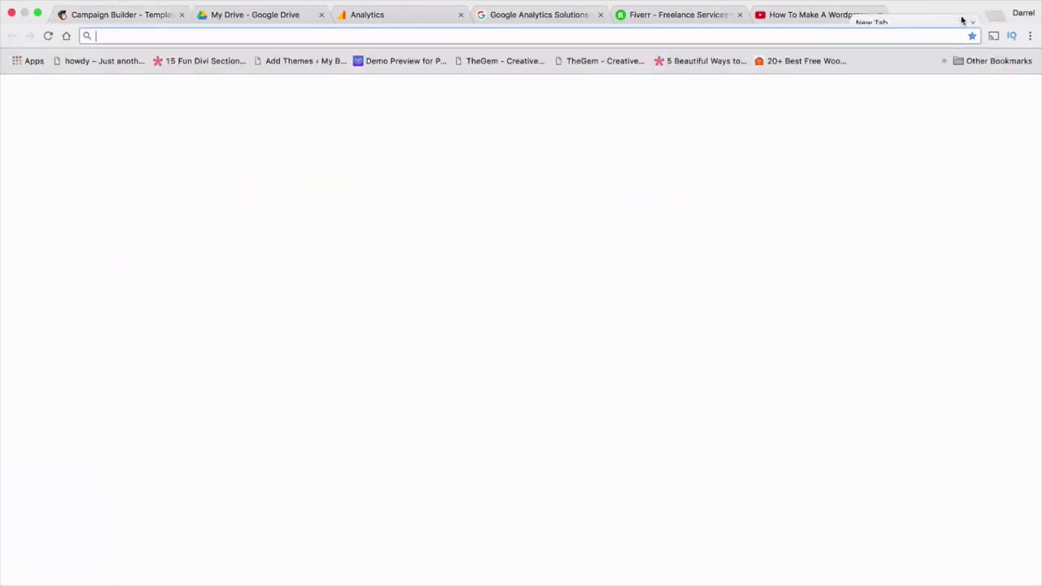
Load the author's website, go to the Divi Layouts Sale page and copy its URL
{"action": "type", "text": "darrelwilson.com"}
{"action": "key", "text": "Return"}
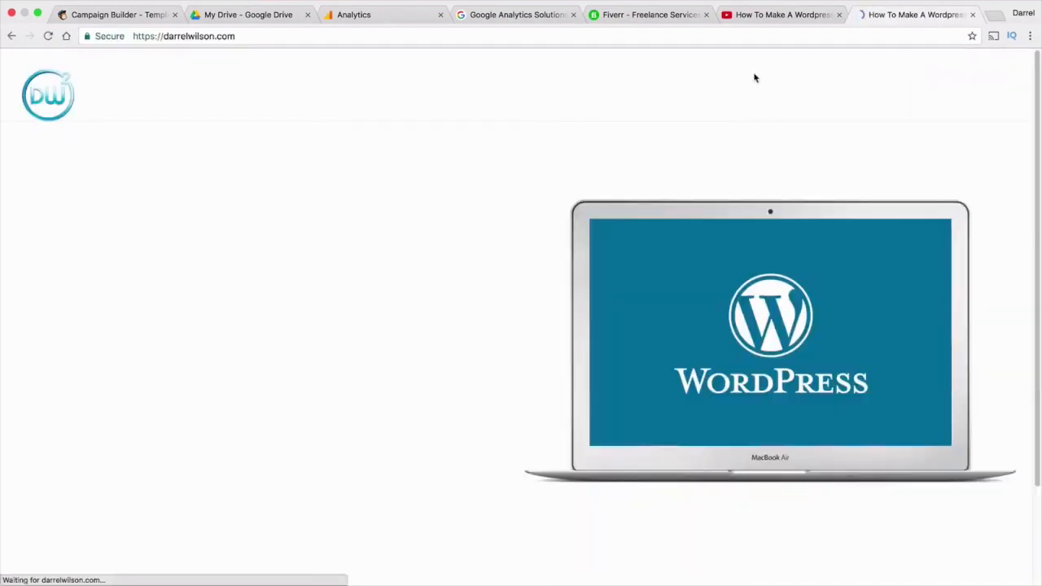
{"action": "left_click", "coordinate": [617, 96]}
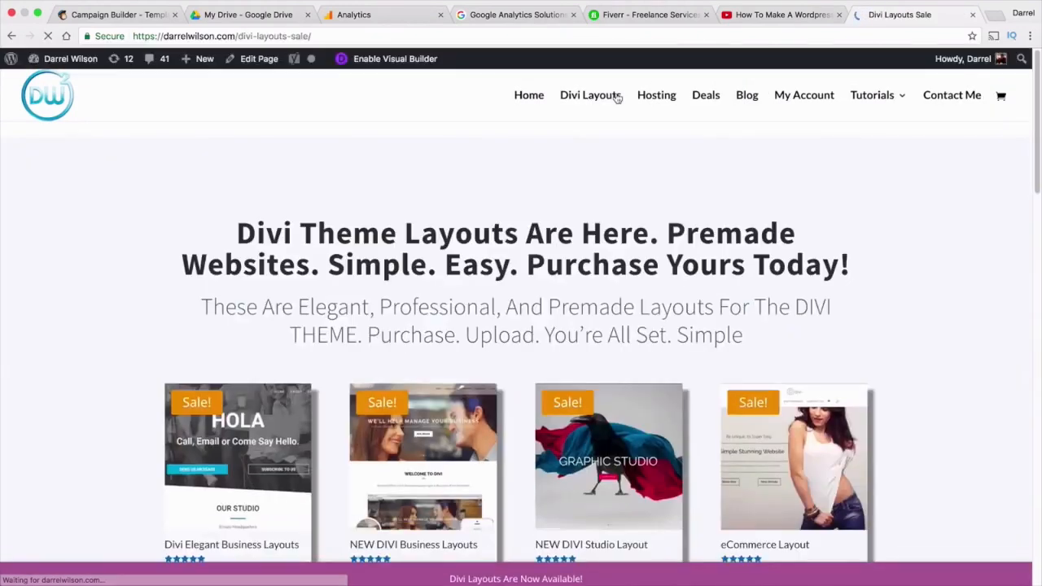
{"action": "left_click", "coordinate": [307, 37]}
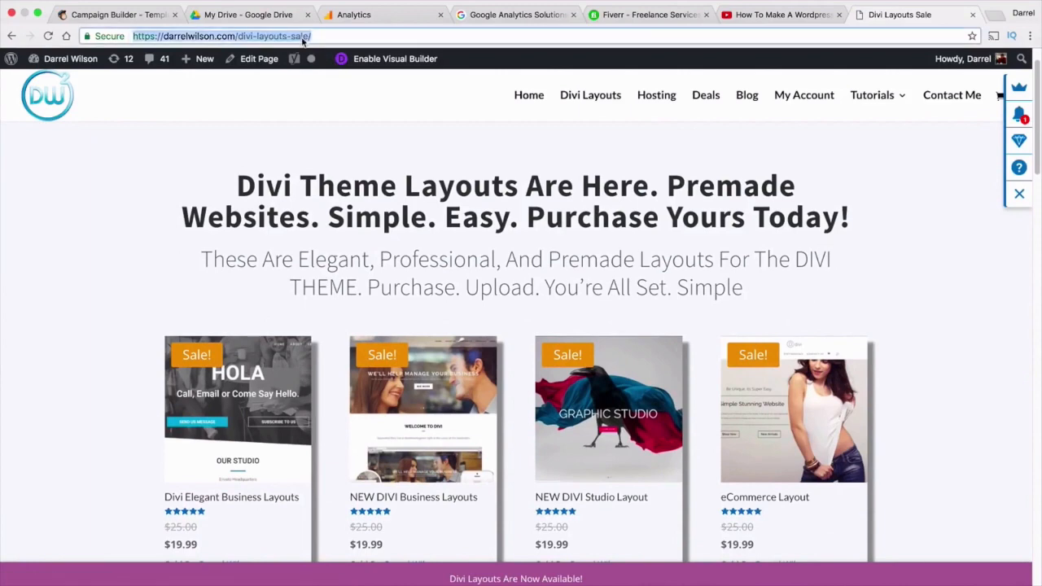
{"action": "right_click", "coordinate": [308, 37]}
{"action": "left_click", "coordinate": [326, 57]}
{"action": "left_click", "coordinate": [134, 18]}
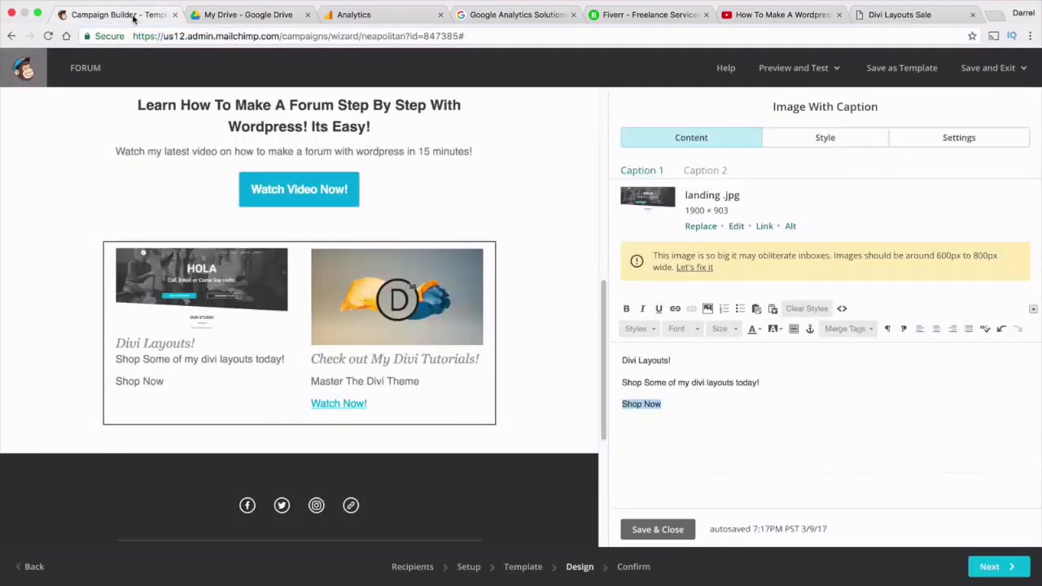
Link 'Shop Now' to the copied Divi Layouts sale page URL
{"action": "left_click", "coordinate": [675, 310]}
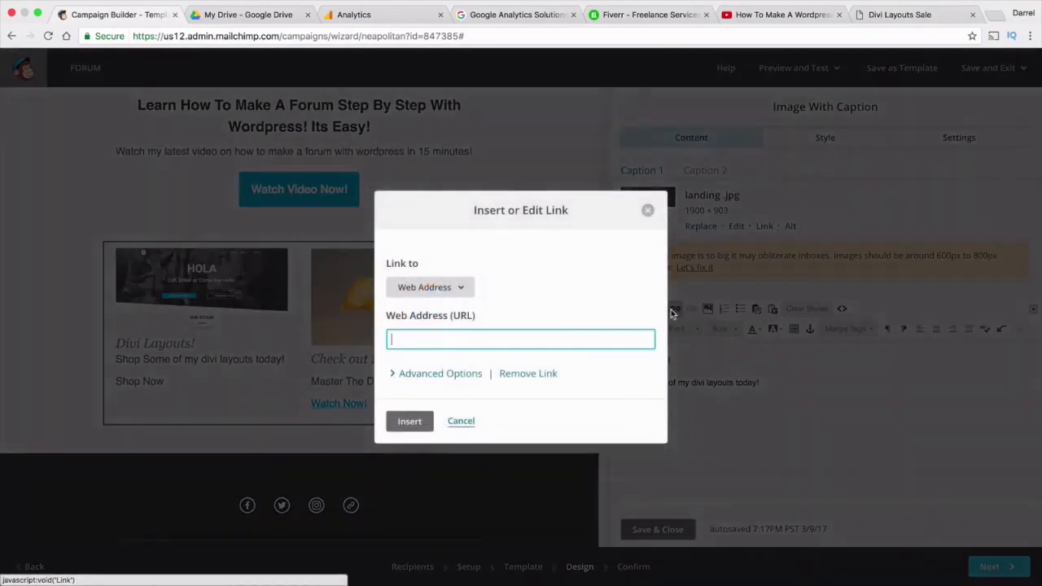
{"action": "right_click", "coordinate": [538, 342]}
{"action": "left_click", "coordinate": [574, 400]}
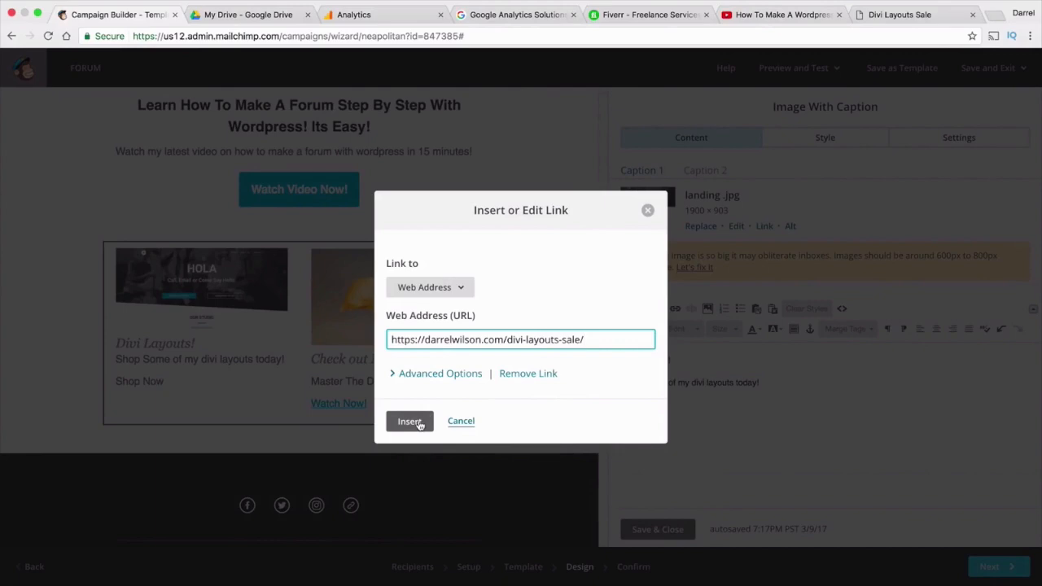
{"action": "left_click", "coordinate": [409, 421]}
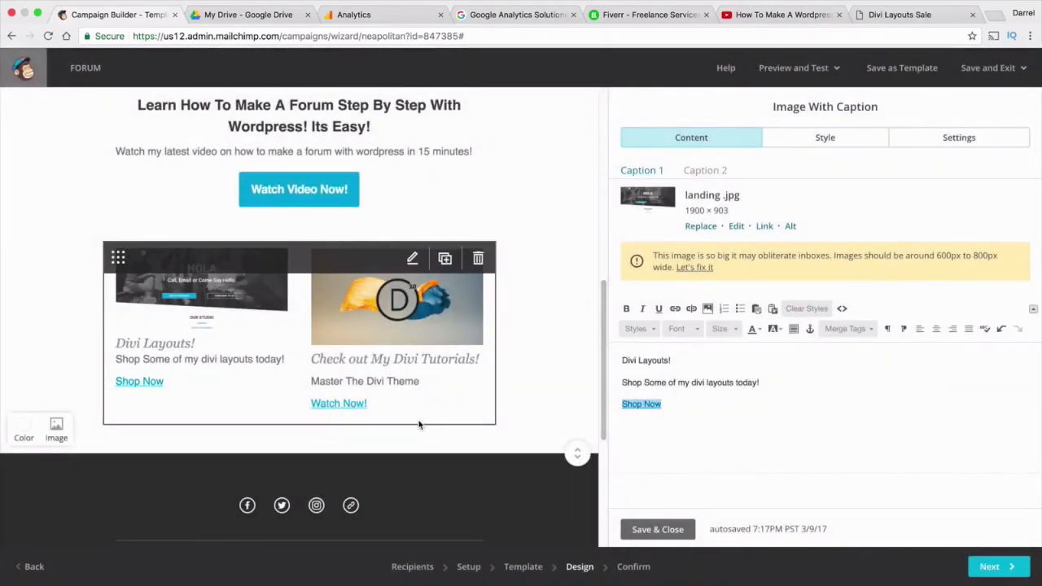
Add spacing under the 'Divi Layouts!' heading and save the caption block
{"action": "left_click", "coordinate": [687, 360]}
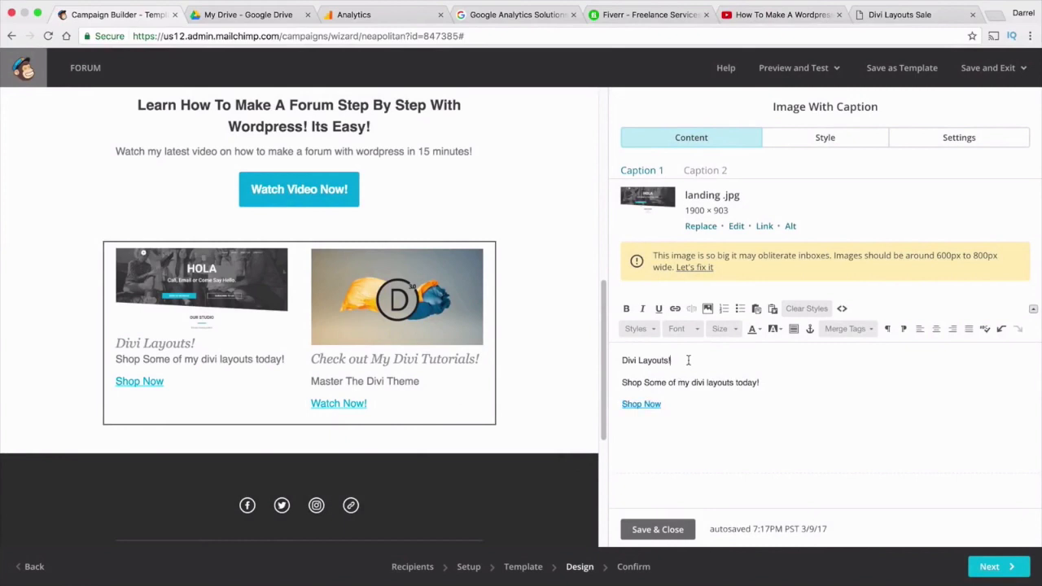
{"action": "key", "text": "Return"}
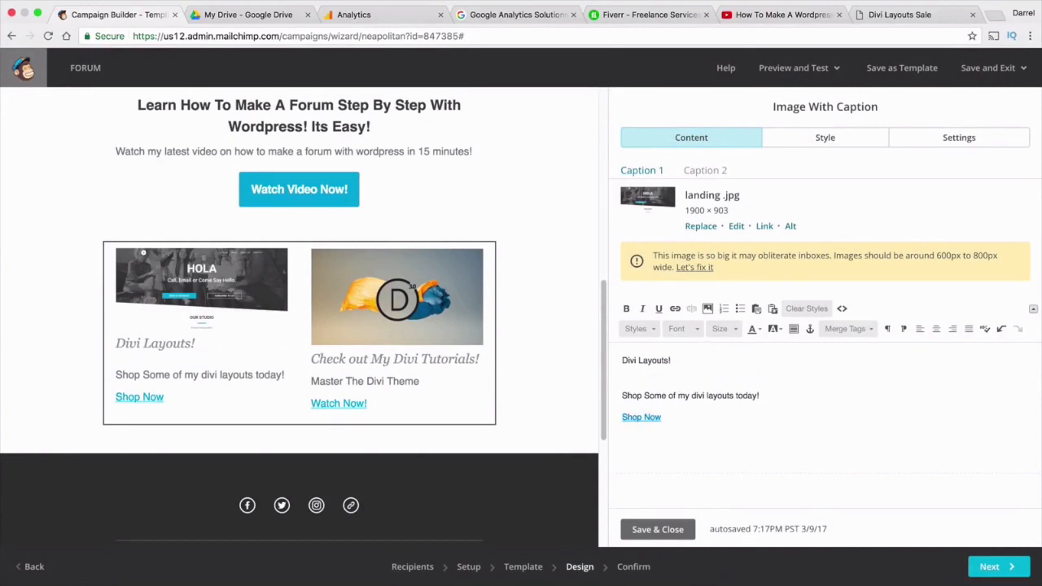
{"action": "key", "text": "Return"}
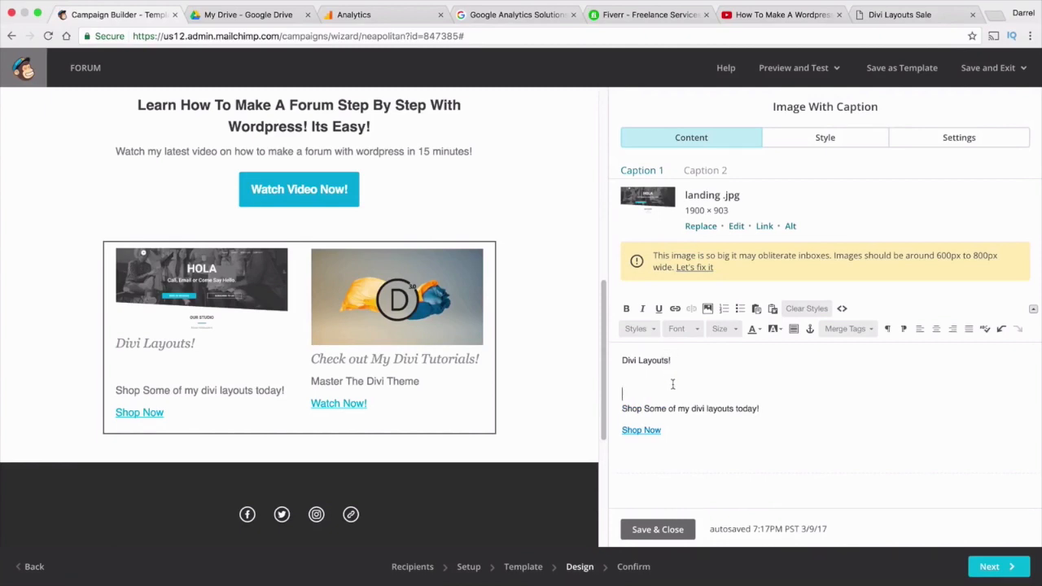
{"action": "key", "text": "BackSpace"}
{"action": "left_click", "coordinate": [667, 529]}
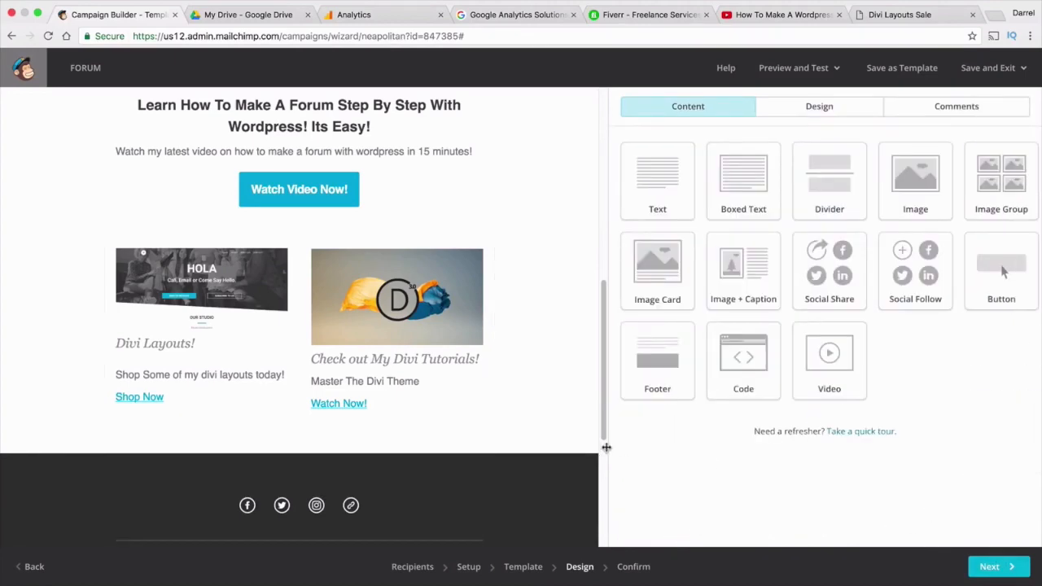
Review the finished email design and advance the Forum campaign to the Confirm step
{"action": "scroll", "coordinate": [560, 358], "scroll_direction": "up", "scroll_amount": 10}
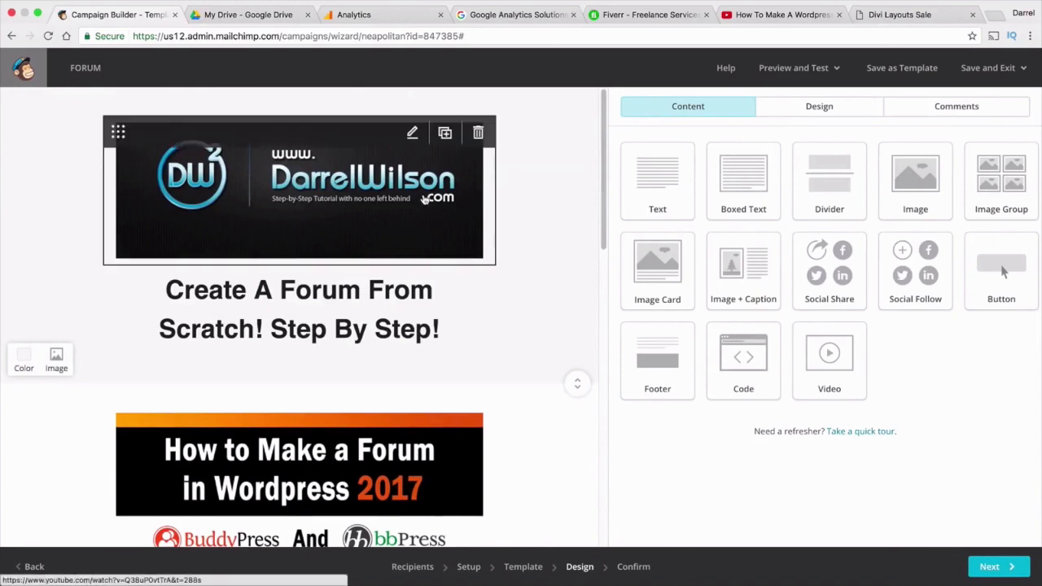
{"action": "left_click_drag", "start_coordinate": [605, 195], "coordinate": [604, 350]}
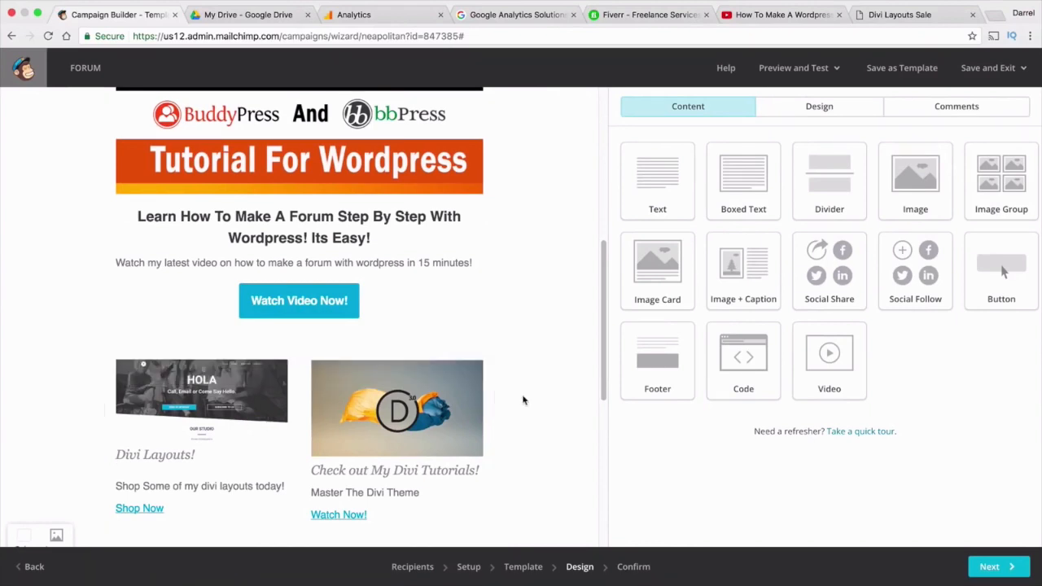
{"action": "scroll", "coordinate": [525, 401], "scroll_direction": "down", "scroll_amount": 2}
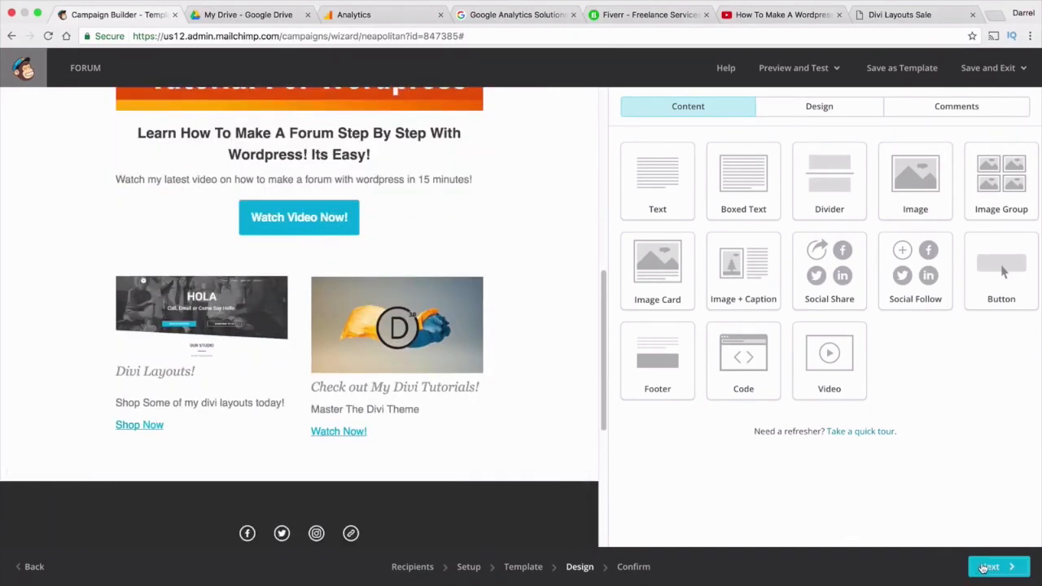
{"action": "left_click", "coordinate": [988, 568]}
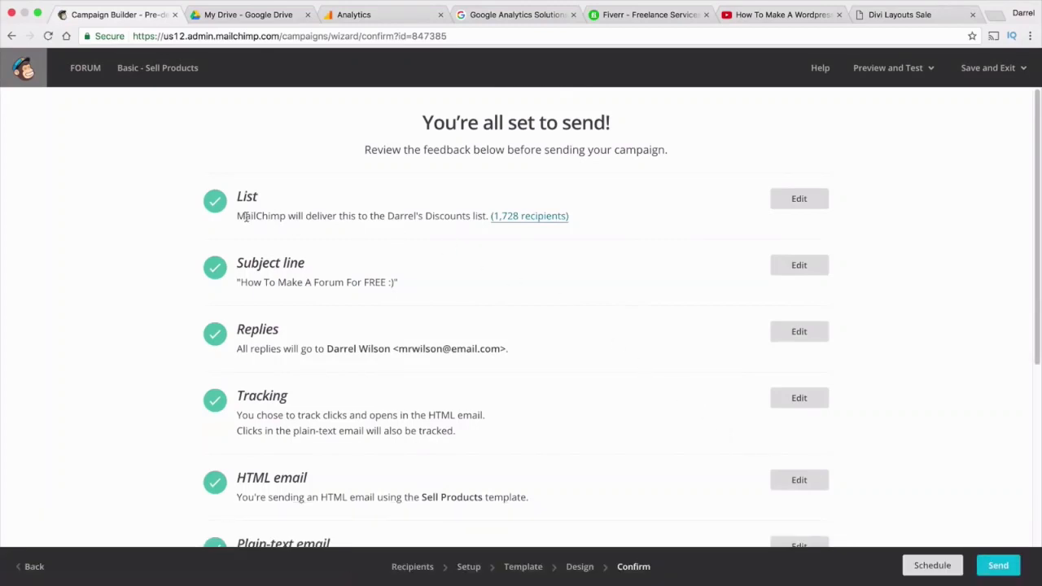
{"action": "left_click_drag", "start_coordinate": [246, 217], "coordinate": [592, 216]}
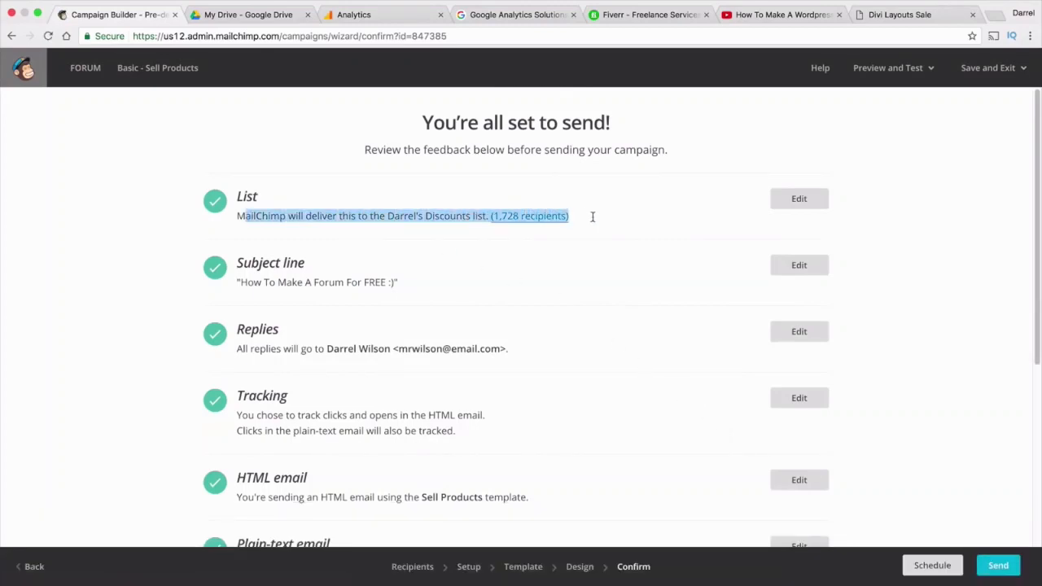
{"action": "scroll", "coordinate": [593, 217], "scroll_direction": "down", "scroll_amount": 1}
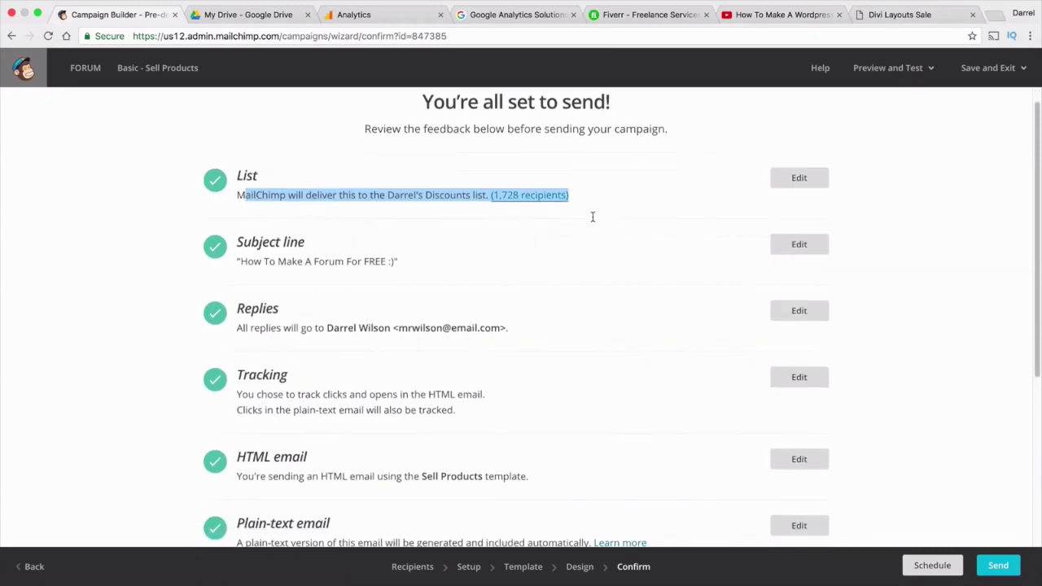
{"action": "left_click", "coordinate": [252, 262]}
{"action": "left_click_drag", "start_coordinate": [254, 262], "coordinate": [426, 263]}
{"action": "scroll", "coordinate": [425, 259], "scroll_direction": "down", "scroll_amount": 3}
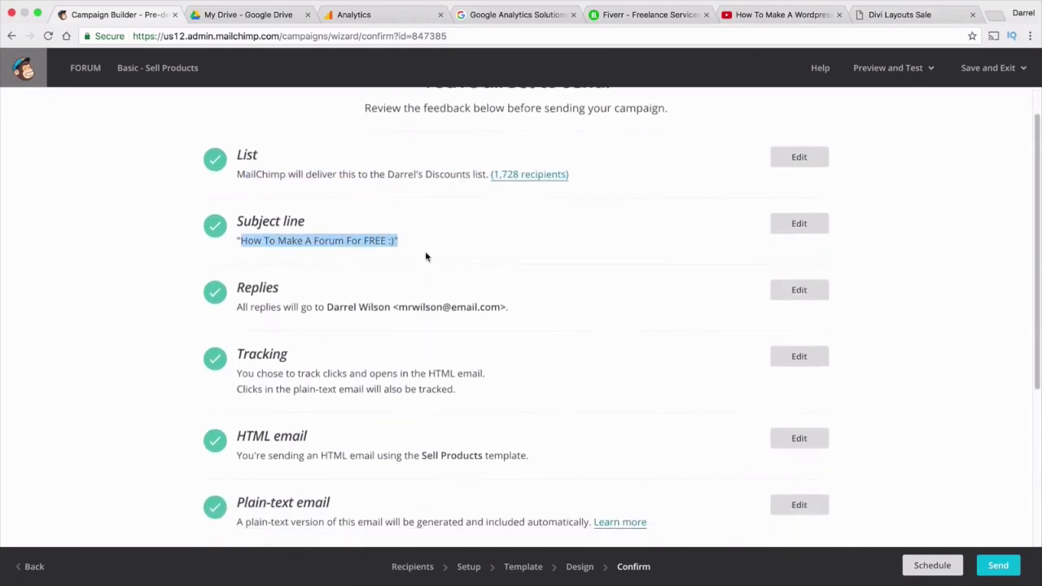
{"action": "scroll", "coordinate": [425, 254], "scroll_direction": "down", "scroll_amount": 6}
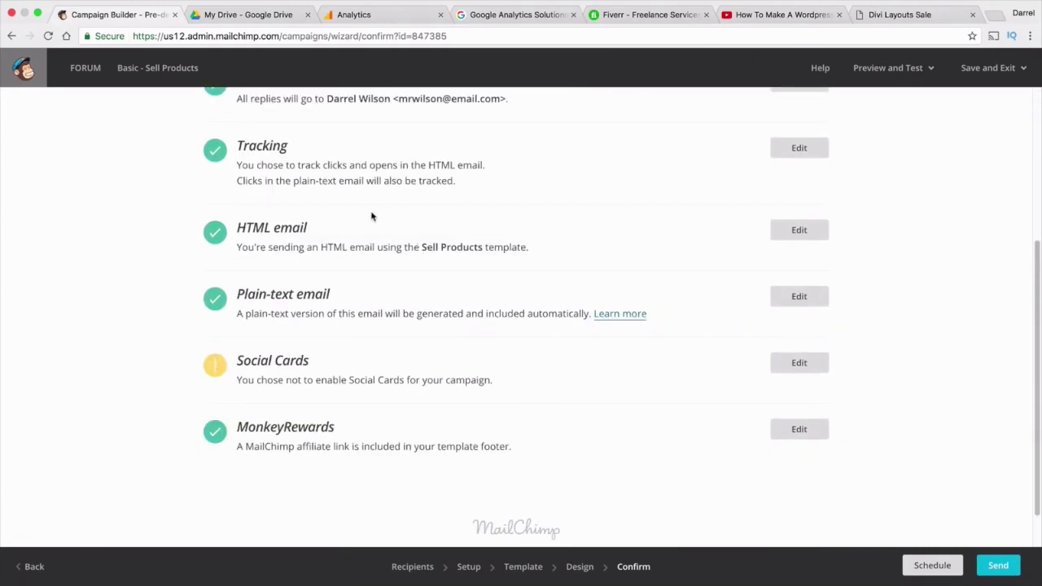
{"action": "scroll", "coordinate": [332, 259], "scroll_direction": "down", "scroll_amount": 2}
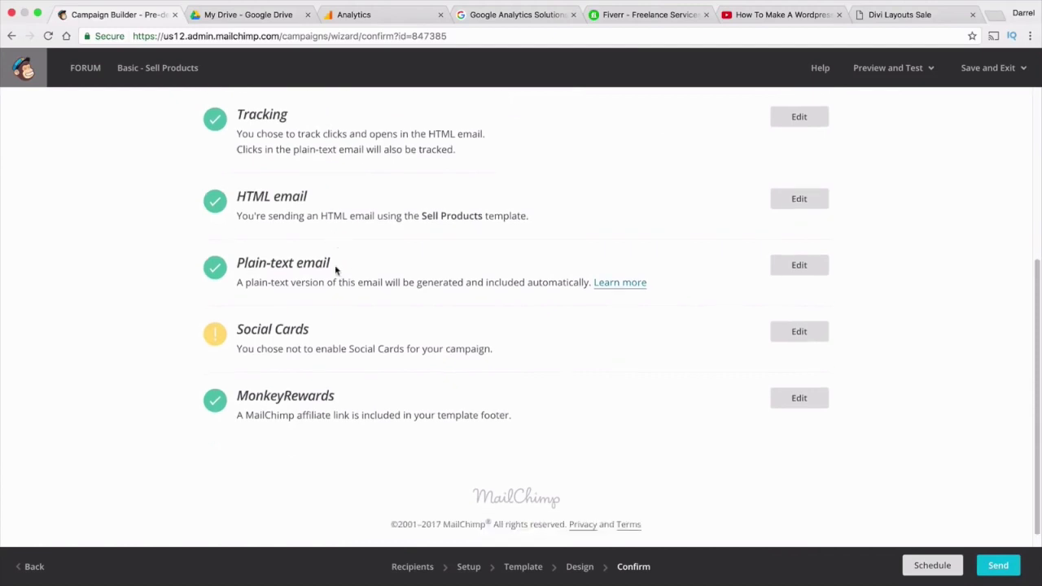
{"action": "scroll", "coordinate": [337, 270], "scroll_direction": "up", "scroll_amount": 9}
{"action": "scroll", "coordinate": [337, 269], "scroll_direction": "down", "scroll_amount": 6}
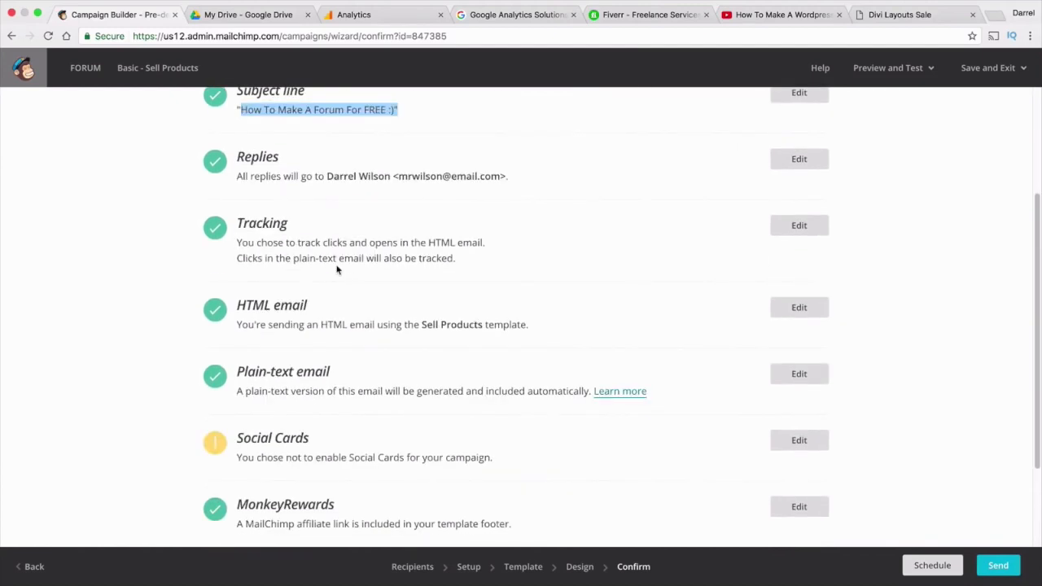
{"action": "left_click", "coordinate": [24, 572]}
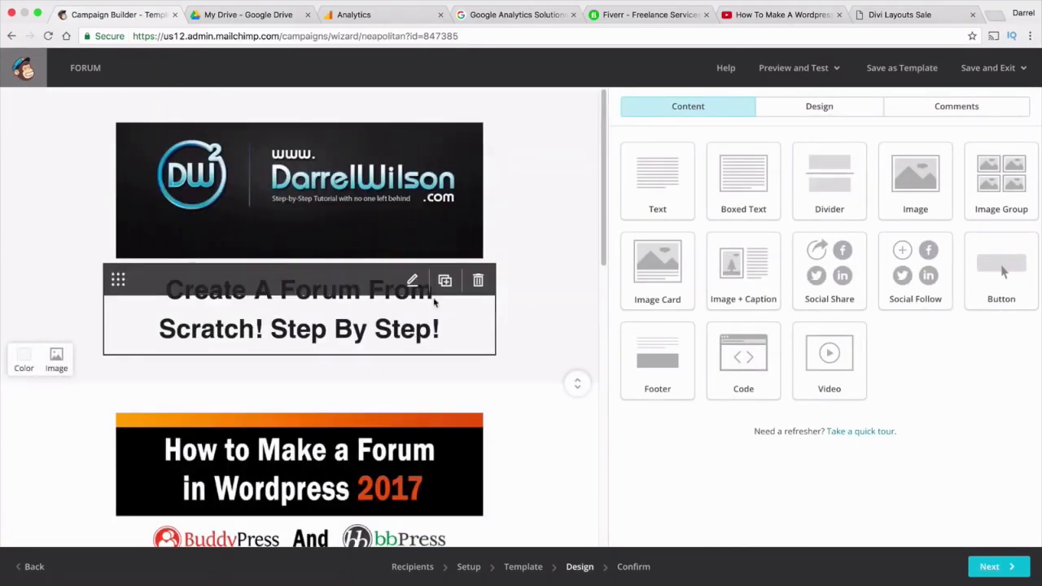
{"action": "scroll", "coordinate": [507, 420], "scroll_direction": "down", "scroll_amount": 5}
{"action": "scroll", "coordinate": [506, 417], "scroll_direction": "down", "scroll_amount": 4}
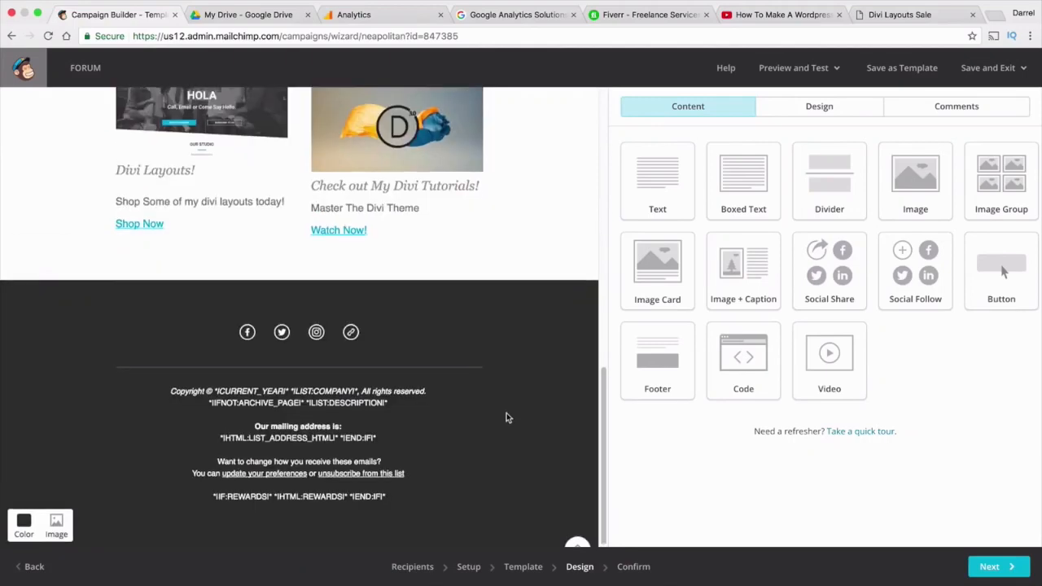
{"action": "scroll", "coordinate": [506, 413], "scroll_direction": "up", "scroll_amount": 2}
{"action": "left_click", "coordinate": [987, 568]}
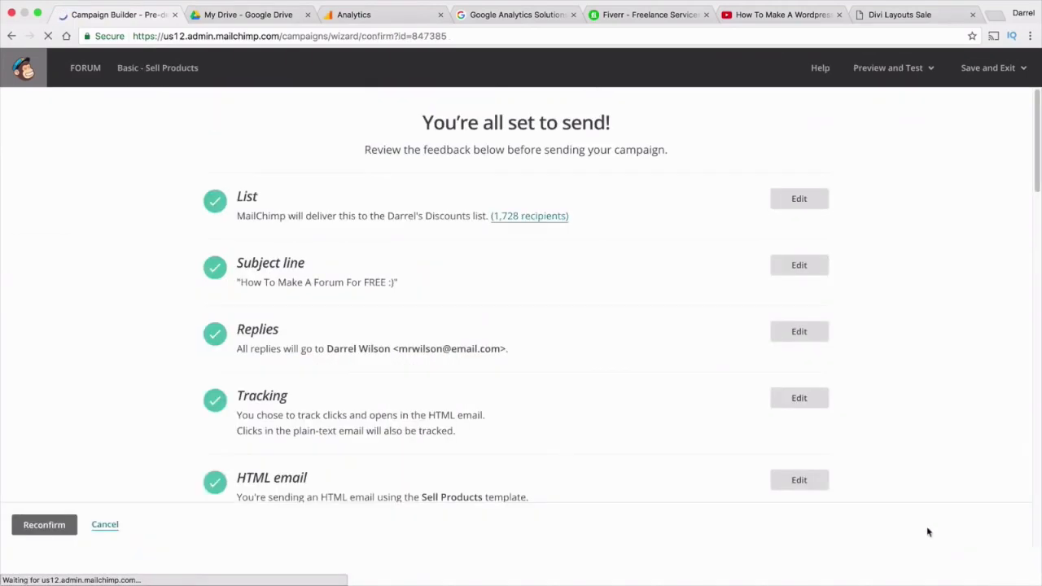
{"action": "scroll", "coordinate": [593, 379], "scroll_direction": "down", "scroll_amount": 3}
{"action": "scroll", "coordinate": [593, 379], "scroll_direction": "down", "scroll_amount": 3}
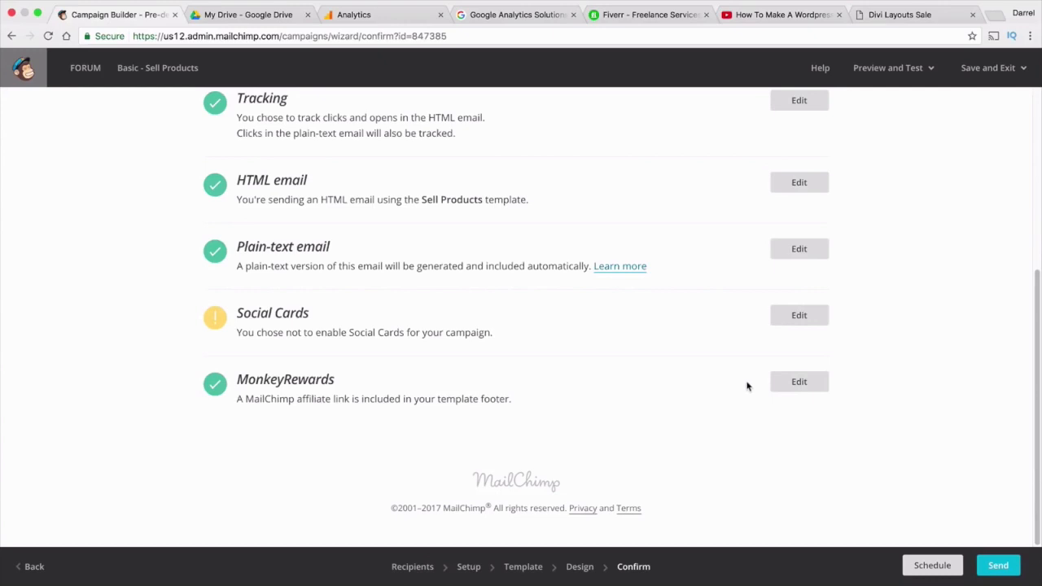
Set the Forum campaign's delivery to March 10 2017 at 3:00 AM
{"action": "left_click", "coordinate": [932, 566]}
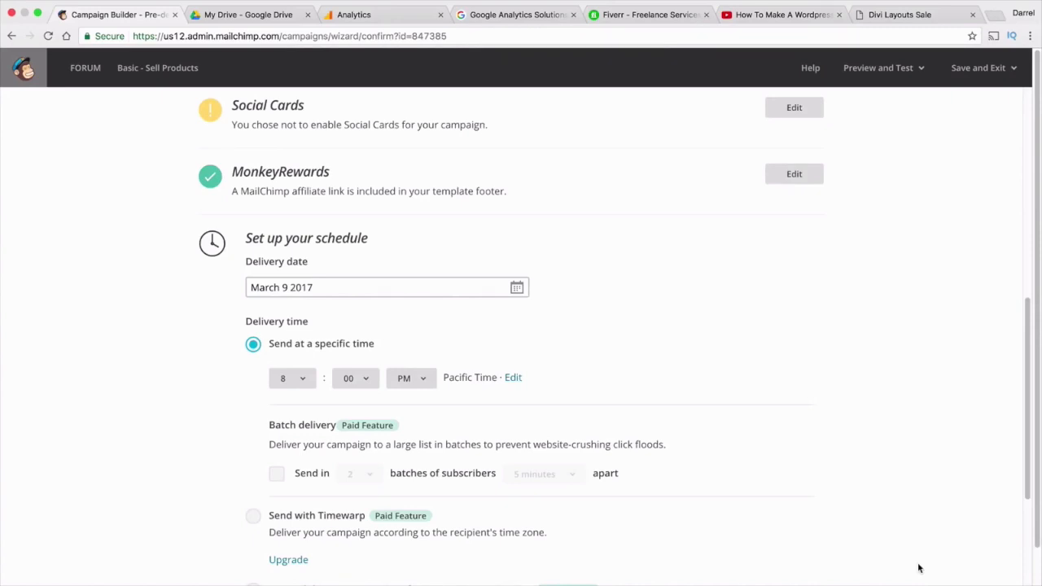
{"action": "left_click", "coordinate": [425, 284]}
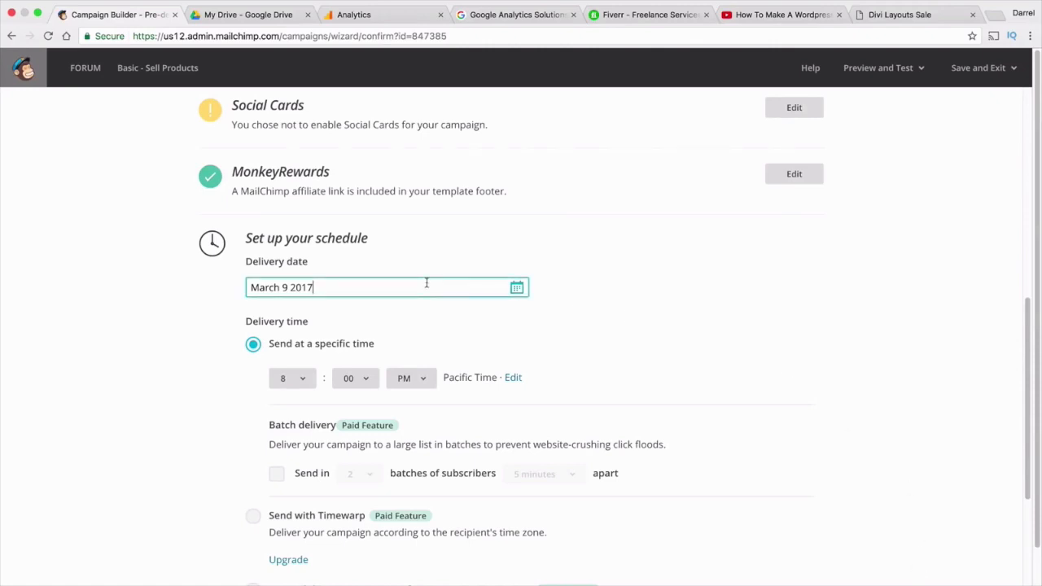
{"action": "left_click", "coordinate": [291, 289]}
{"action": "key", "text": "BackSpace"}
{"action": "type", "text": "10"}
{"action": "left_click", "coordinate": [309, 374]}
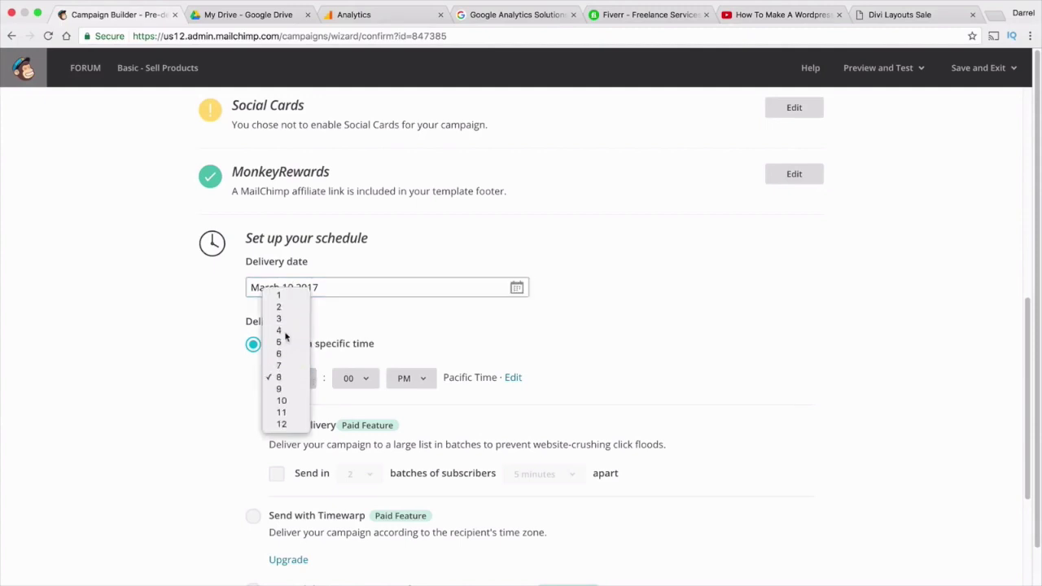
{"action": "left_click", "coordinate": [284, 332]}
{"action": "left_click", "coordinate": [413, 377]}
{"action": "left_click", "coordinate": [405, 365]}
{"action": "left_click", "coordinate": [300, 377]}
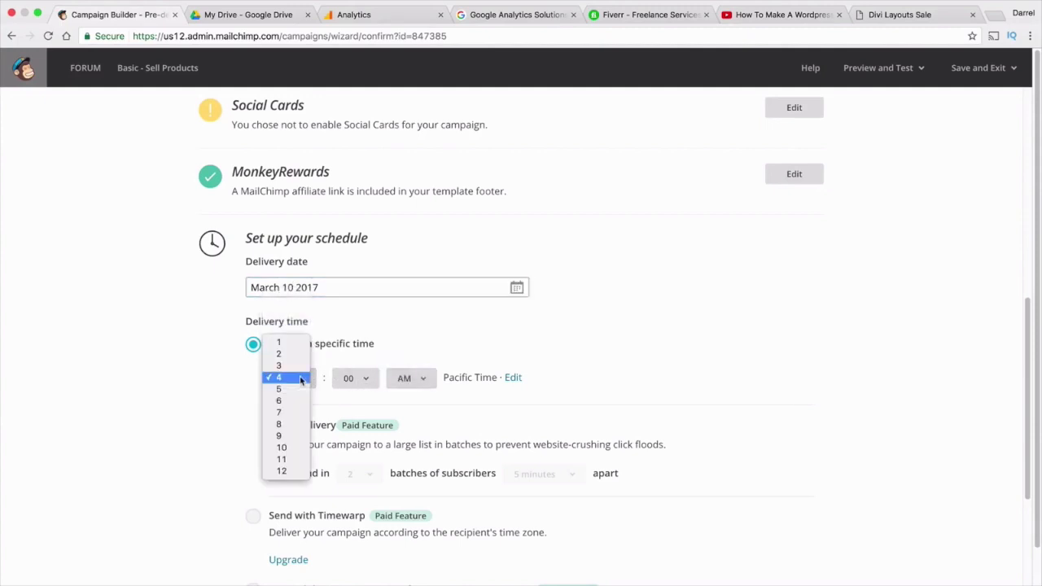
{"action": "left_click", "coordinate": [294, 353]}
{"action": "left_click", "coordinate": [296, 379]}
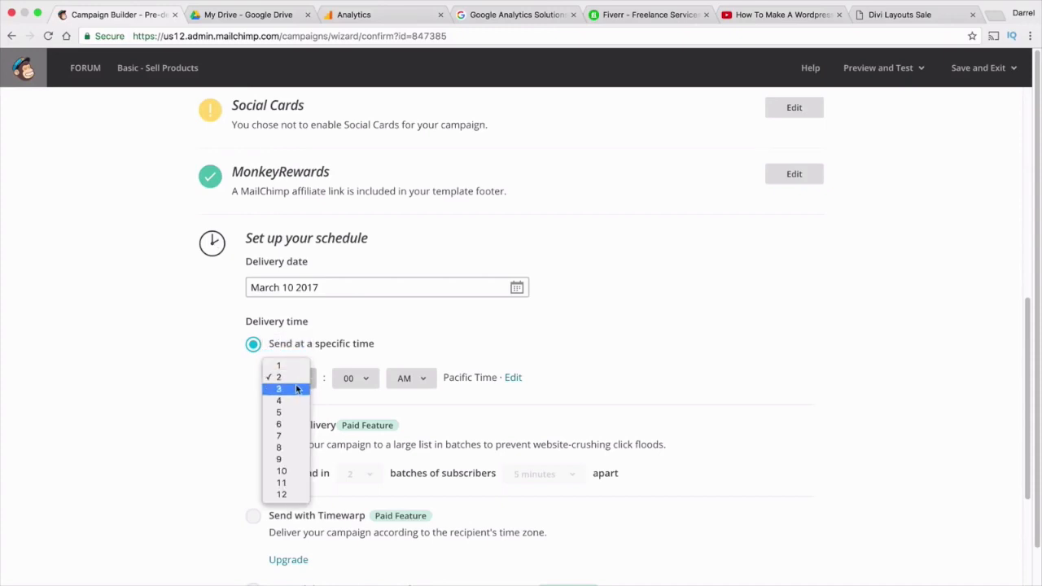
{"action": "left_click", "coordinate": [297, 389]}
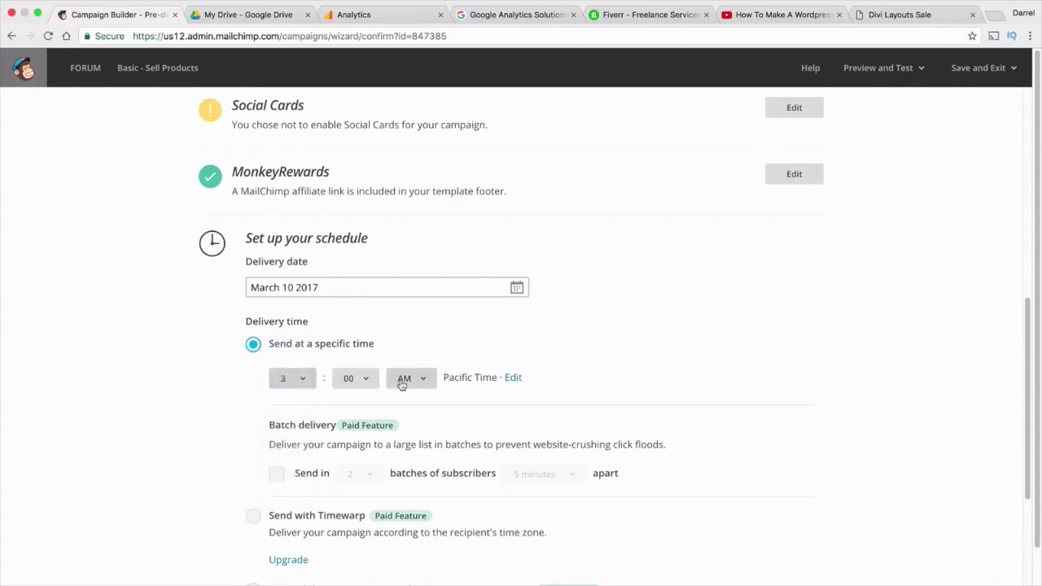
Review the schedule settings and confirm scheduling for 3/10/17 at 3:00 AM Pacific
{"action": "scroll", "coordinate": [438, 378], "scroll_direction": "down", "scroll_amount": 1}
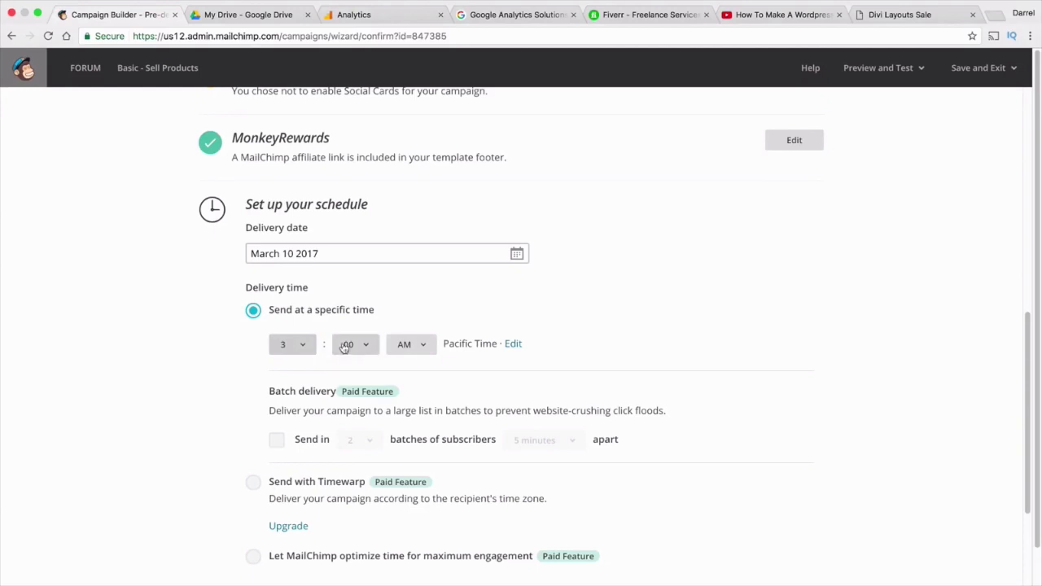
{"action": "scroll", "coordinate": [350, 342], "scroll_direction": "down", "scroll_amount": 2}
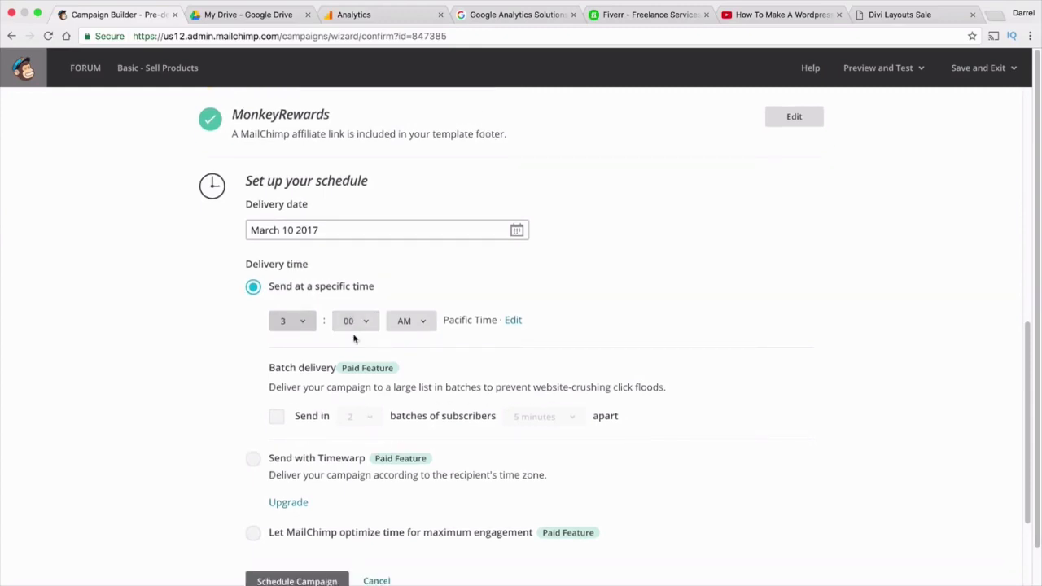
{"action": "scroll", "coordinate": [354, 346], "scroll_direction": "down", "scroll_amount": 1}
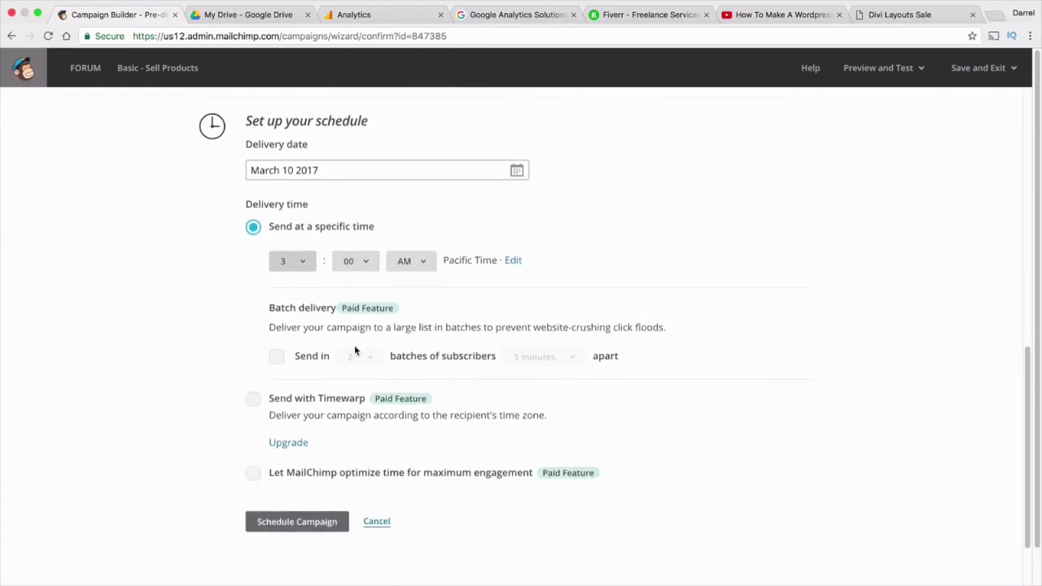
{"action": "scroll", "coordinate": [355, 345], "scroll_direction": "down", "scroll_amount": 2}
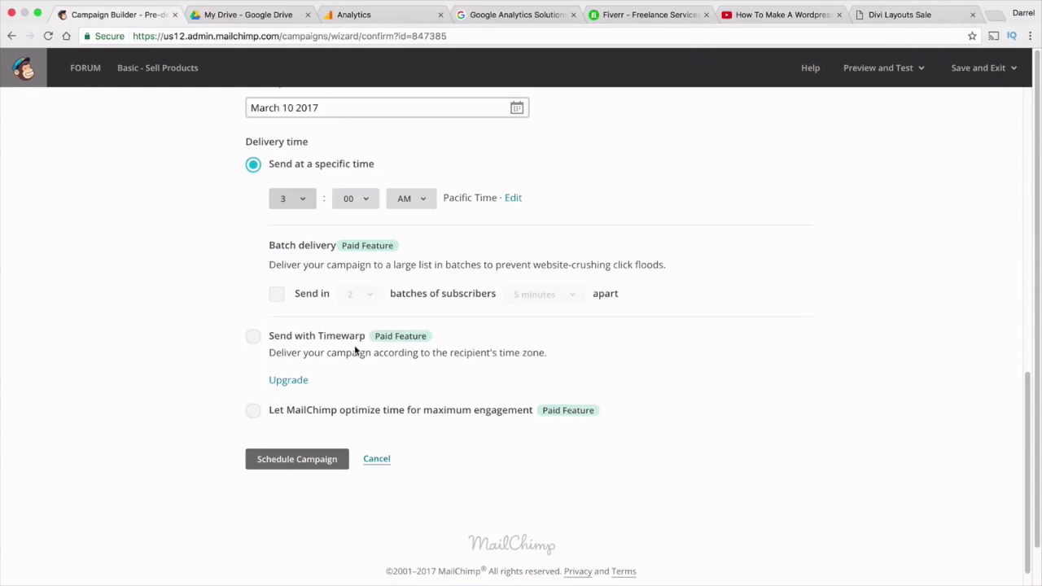
{"action": "scroll", "coordinate": [240, 320], "scroll_direction": "down", "scroll_amount": 1}
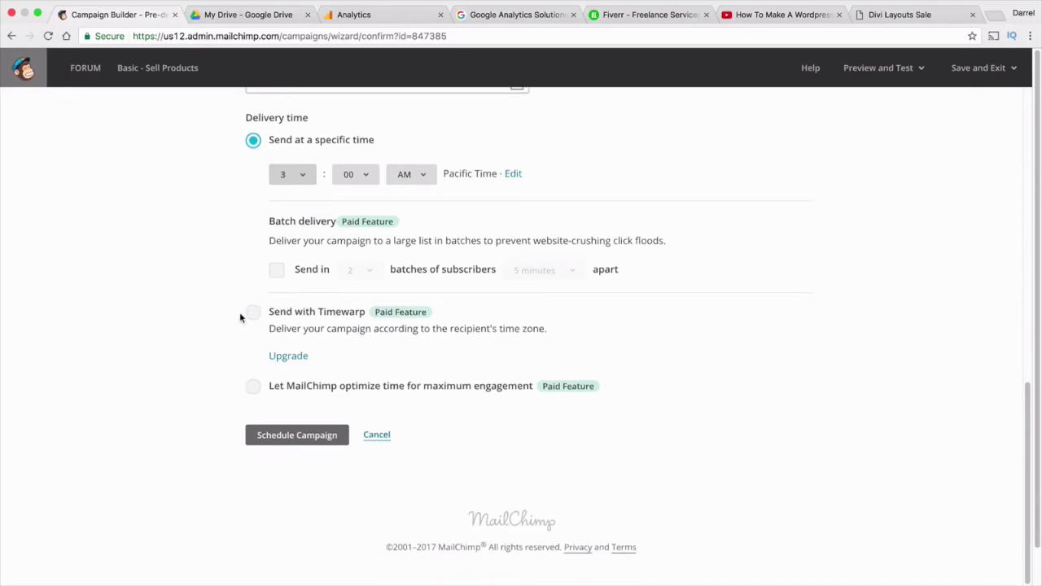
{"action": "scroll", "coordinate": [244, 326], "scroll_direction": "down", "scroll_amount": 1}
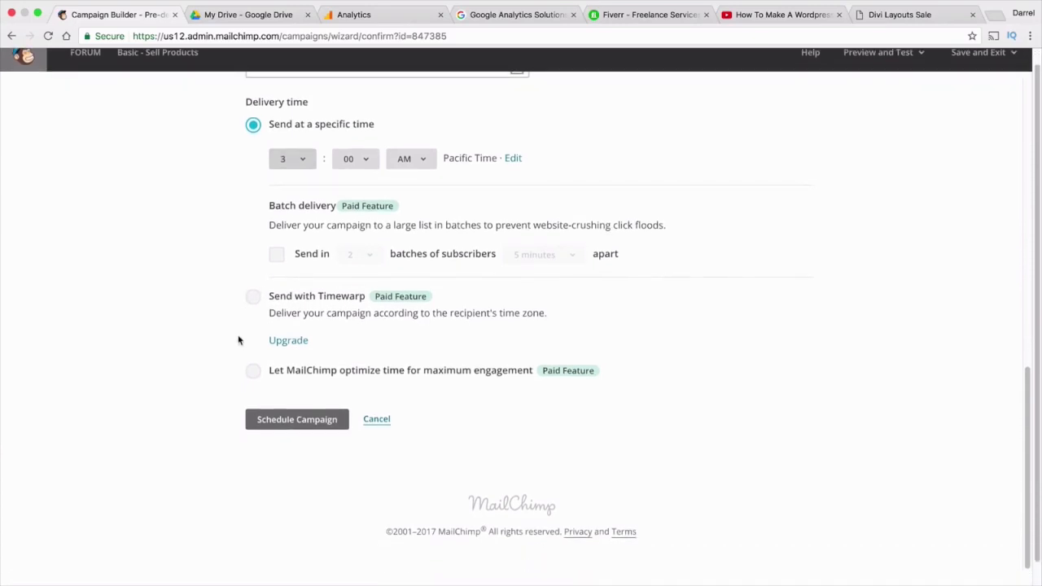
{"action": "scroll", "coordinate": [253, 368], "scroll_direction": "up", "scroll_amount": 1}
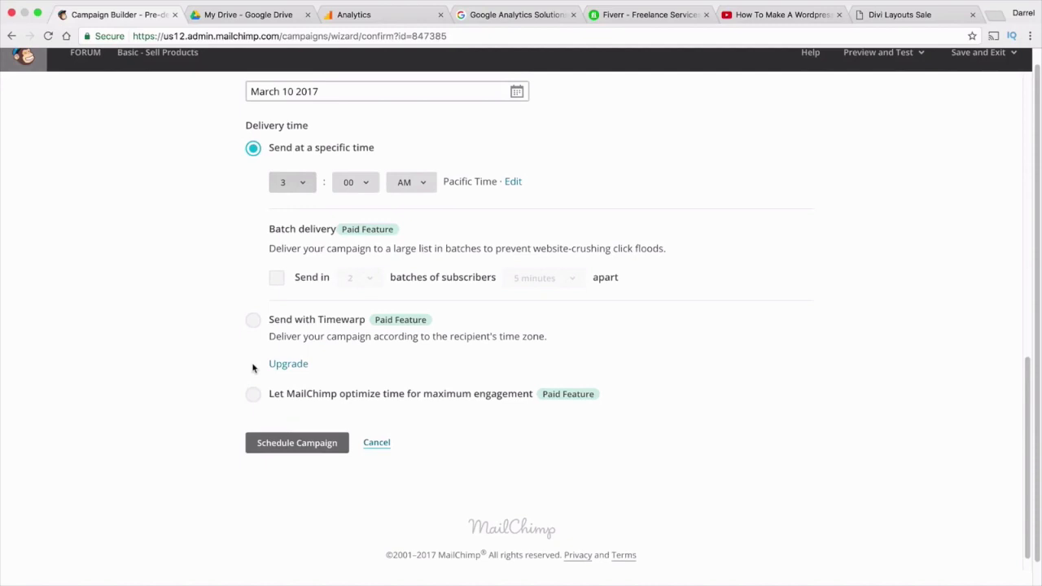
{"action": "scroll", "coordinate": [252, 365], "scroll_direction": "up", "scroll_amount": 8}
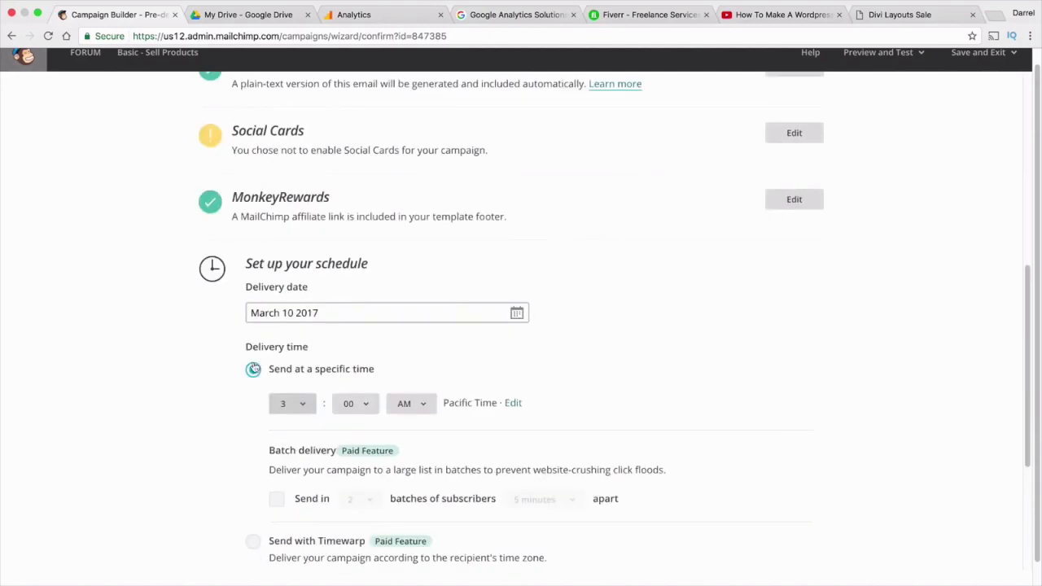
{"action": "scroll", "coordinate": [254, 364], "scroll_direction": "down", "scroll_amount": 3}
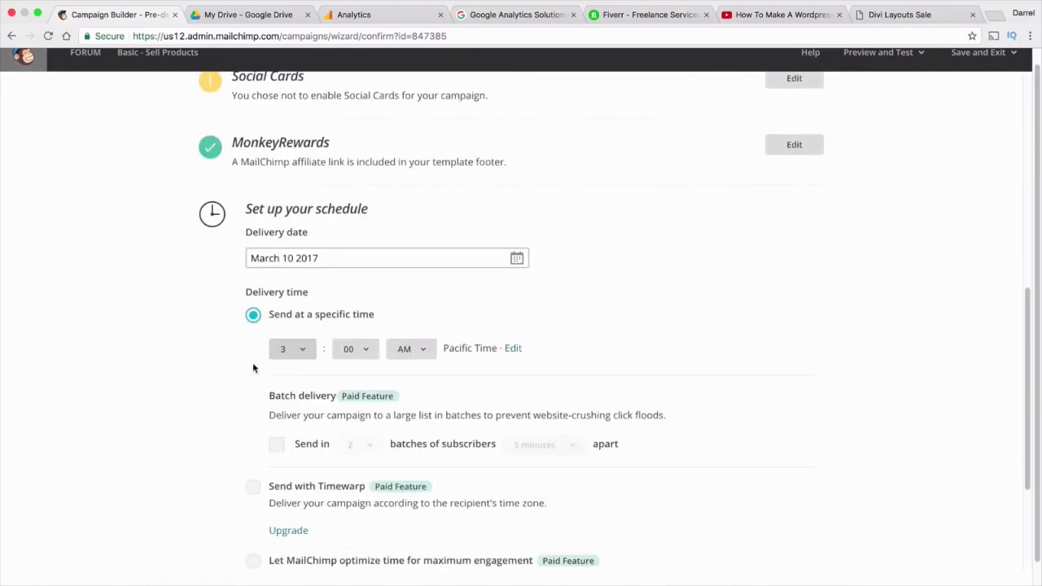
{"action": "scroll", "coordinate": [253, 373], "scroll_direction": "down", "scroll_amount": 1}
{"action": "scroll", "coordinate": [252, 373], "scroll_direction": "down", "scroll_amount": 1}
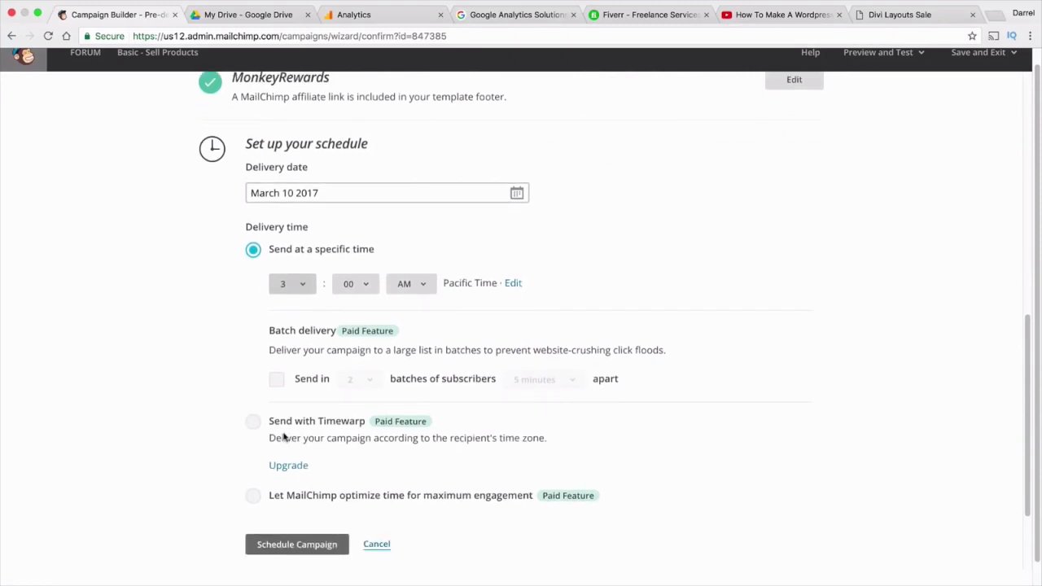
{"action": "scroll", "coordinate": [277, 439], "scroll_direction": "down", "scroll_amount": 1}
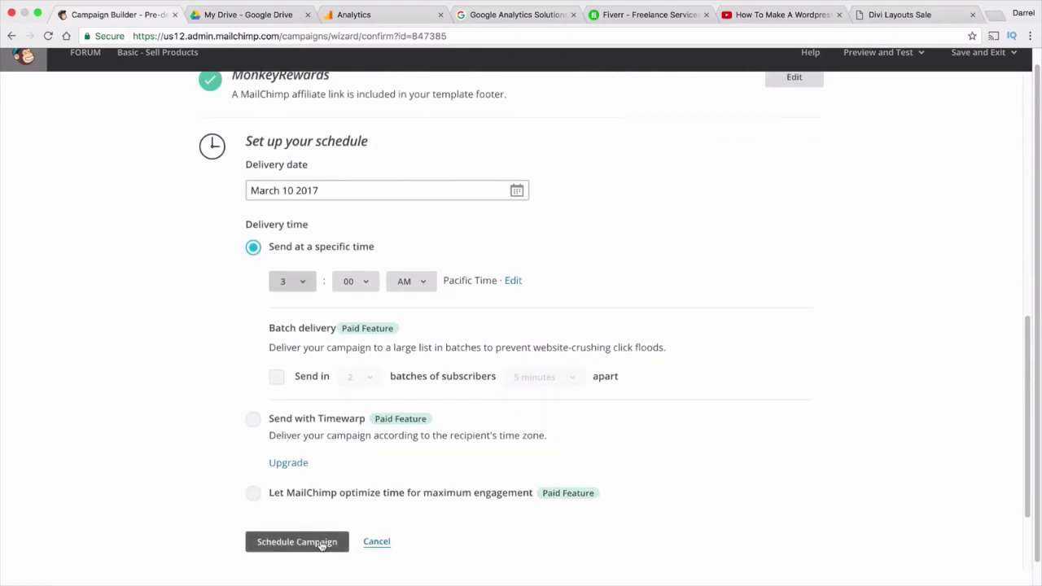
{"action": "left_click", "coordinate": [322, 543]}
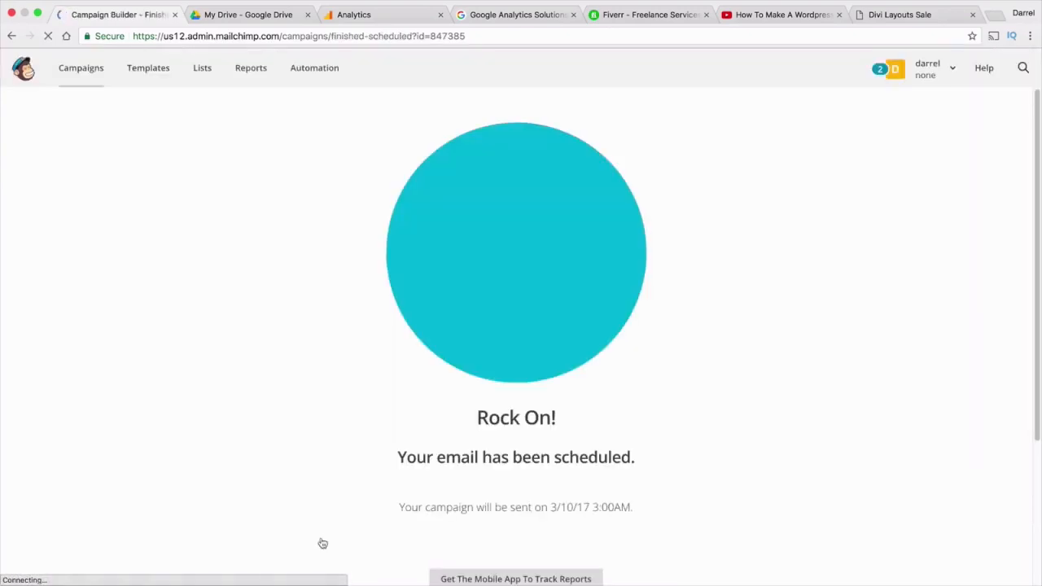
Review the confirmation page's line stating the scheduled send date
{"action": "scroll", "coordinate": [328, 524], "scroll_direction": "down", "scroll_amount": 1}
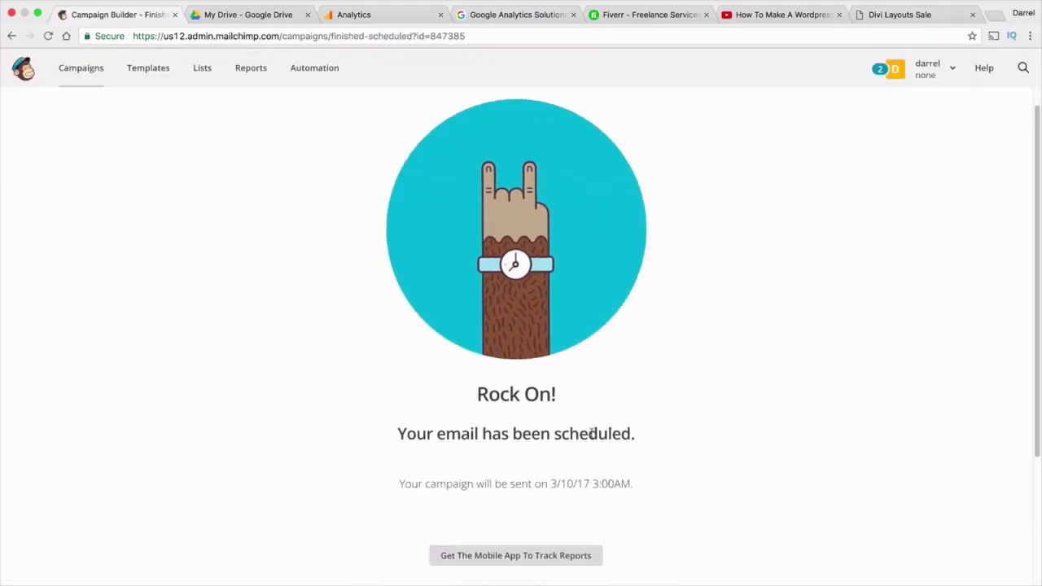
{"action": "left_click_drag", "start_coordinate": [643, 434], "coordinate": [377, 432]}
{"action": "scroll", "coordinate": [421, 483], "scroll_direction": "down", "scroll_amount": 3}
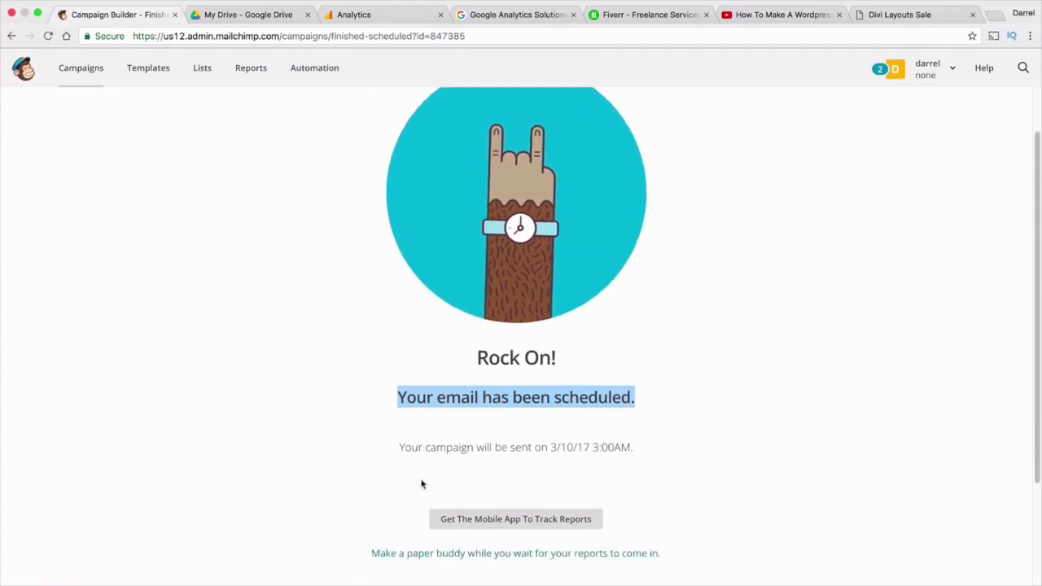
{"action": "left_click_drag", "start_coordinate": [634, 374], "coordinate": [370, 374]}
{"action": "left_click", "coordinate": [511, 374]}
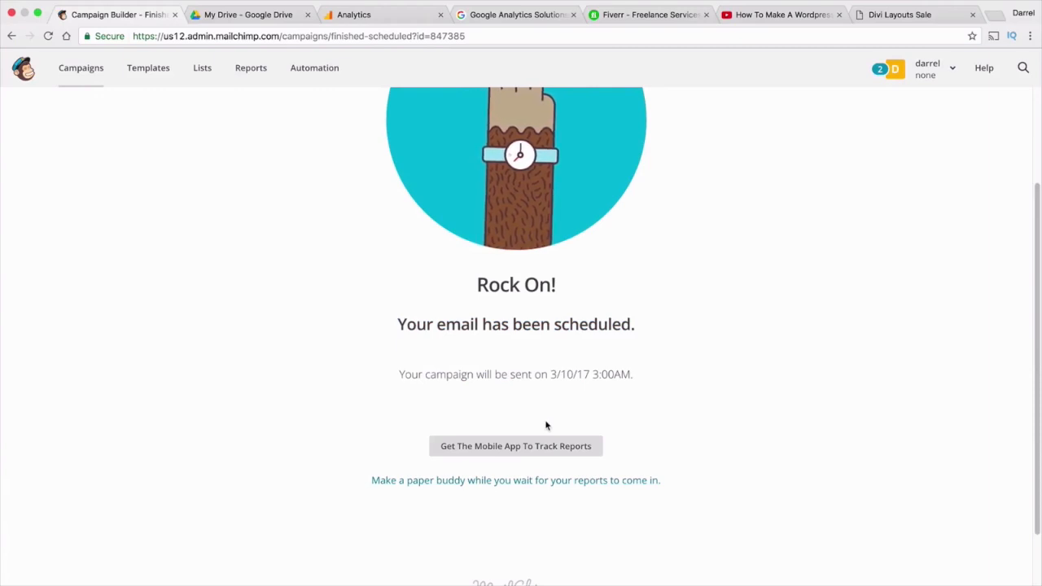
Go to the Reports overview, then to the Lists page
{"action": "scroll", "coordinate": [675, 244], "scroll_direction": "up", "scroll_amount": 2}
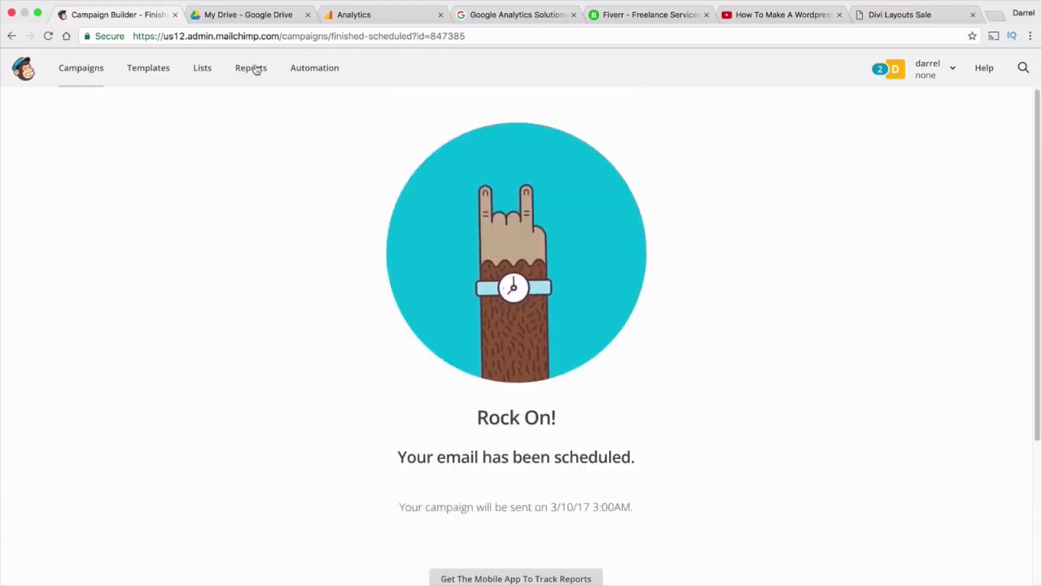
{"action": "left_click", "coordinate": [233, 69]}
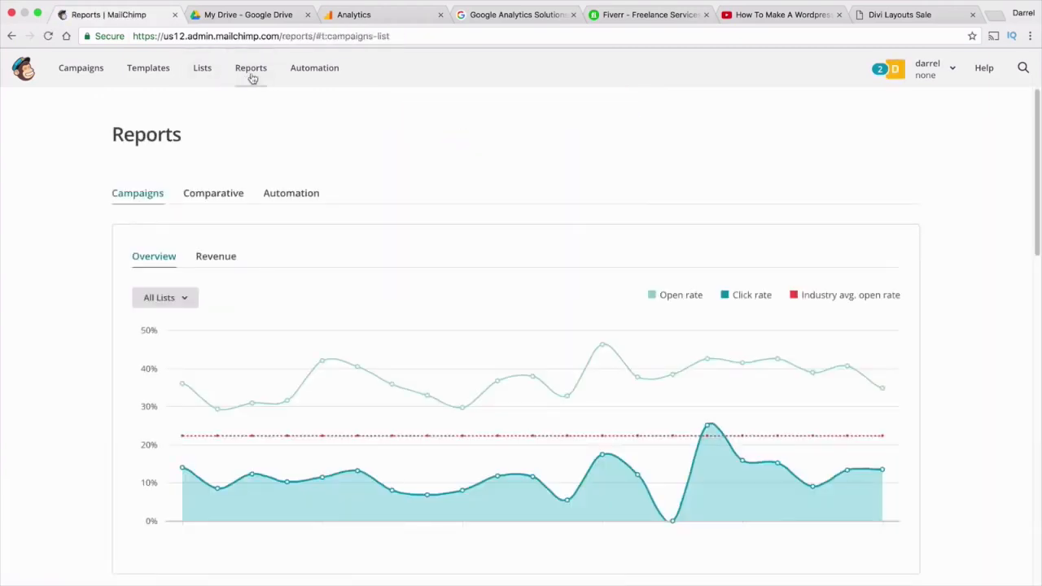
{"action": "left_click", "coordinate": [208, 82]}
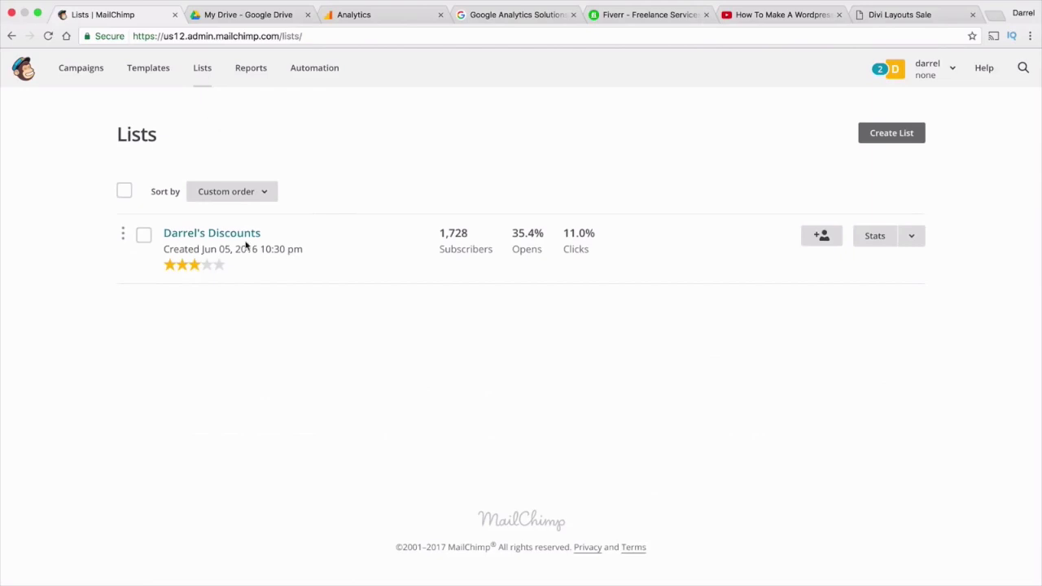
{"action": "left_click", "coordinate": [879, 17]}
Open the WordPress admin and go to the SumoMe dashboard
{"action": "left_click", "coordinate": [524, 103]}
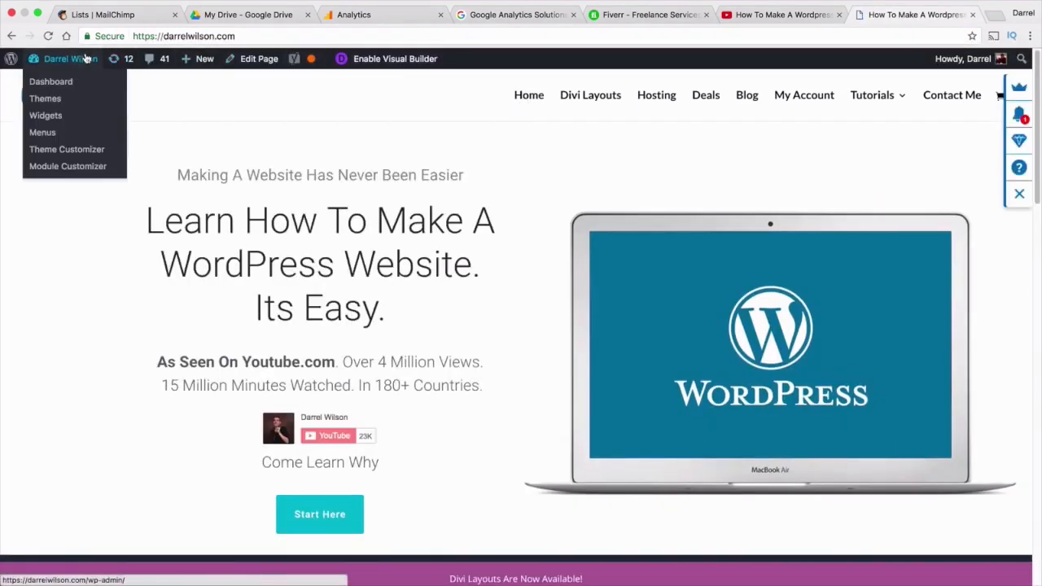
{"action": "left_click", "coordinate": [86, 75]}
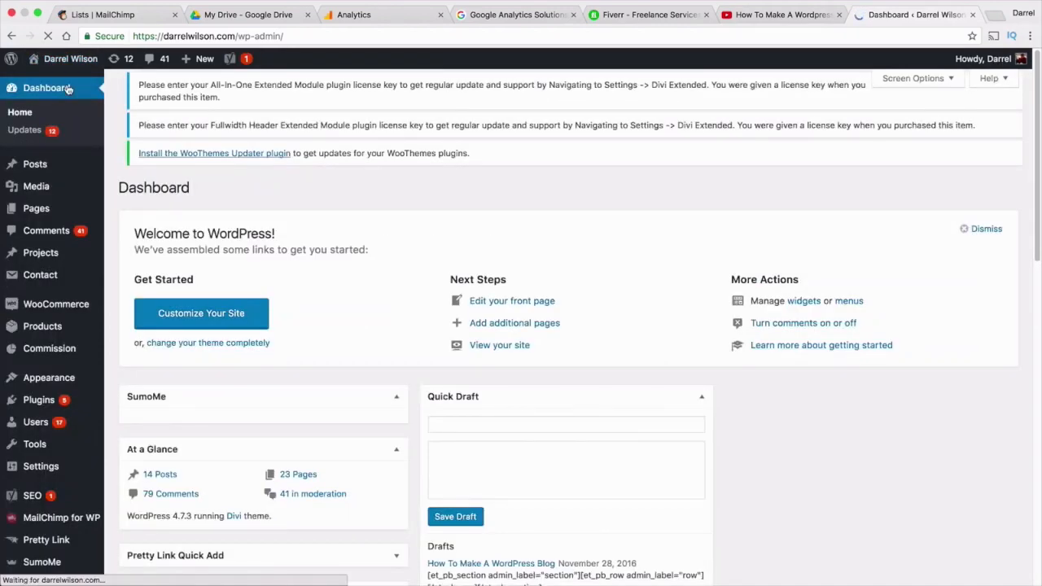
{"action": "scroll", "coordinate": [79, 507], "scroll_direction": "down", "scroll_amount": 1}
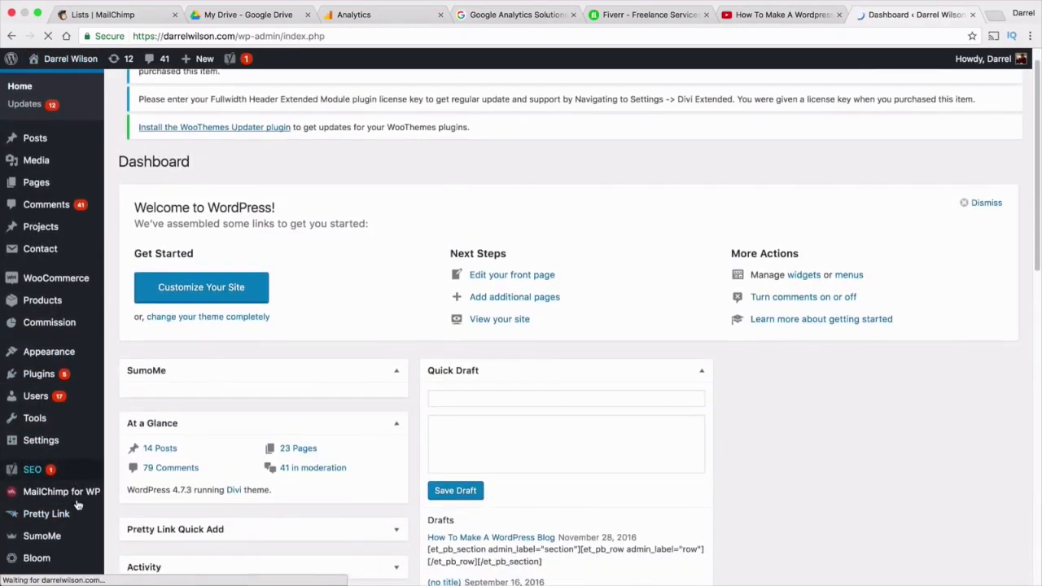
{"action": "mouse_move", "coordinate": [79, 535]}
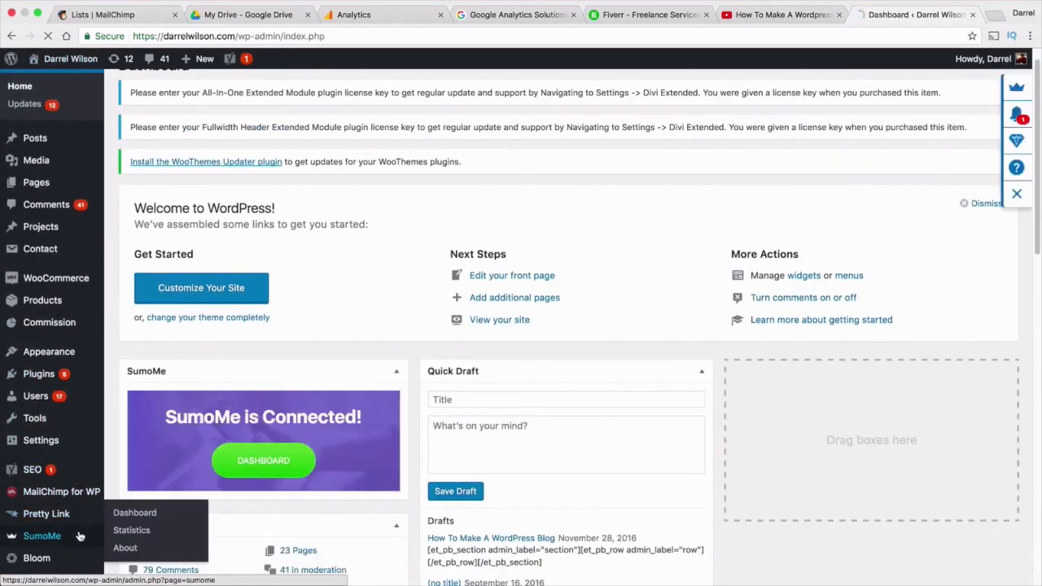
{"action": "left_click", "coordinate": [134, 514]}
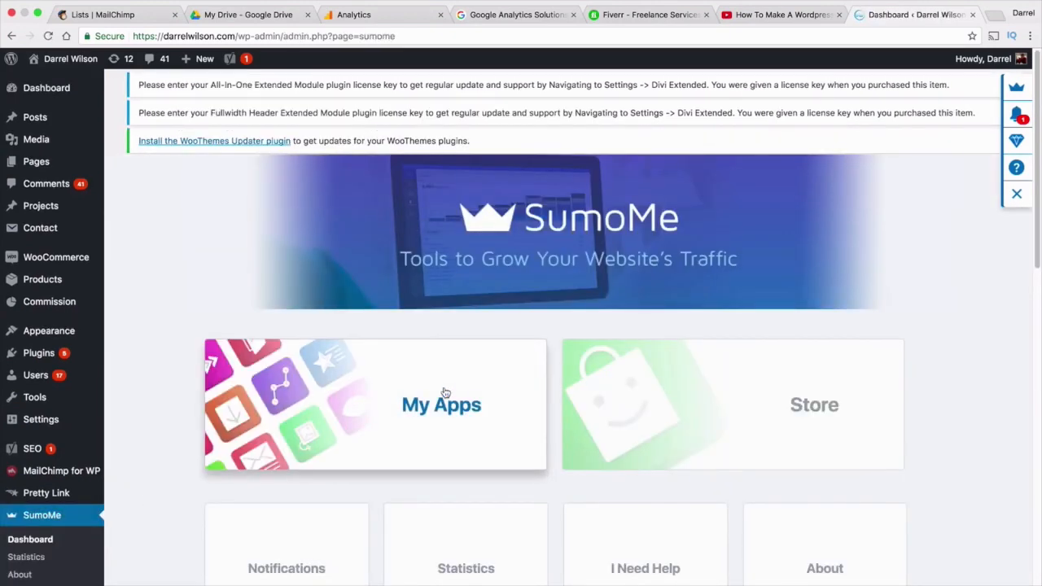
Download the List Builder's last 7 days of signups as a CSV
{"action": "left_click", "coordinate": [445, 393]}
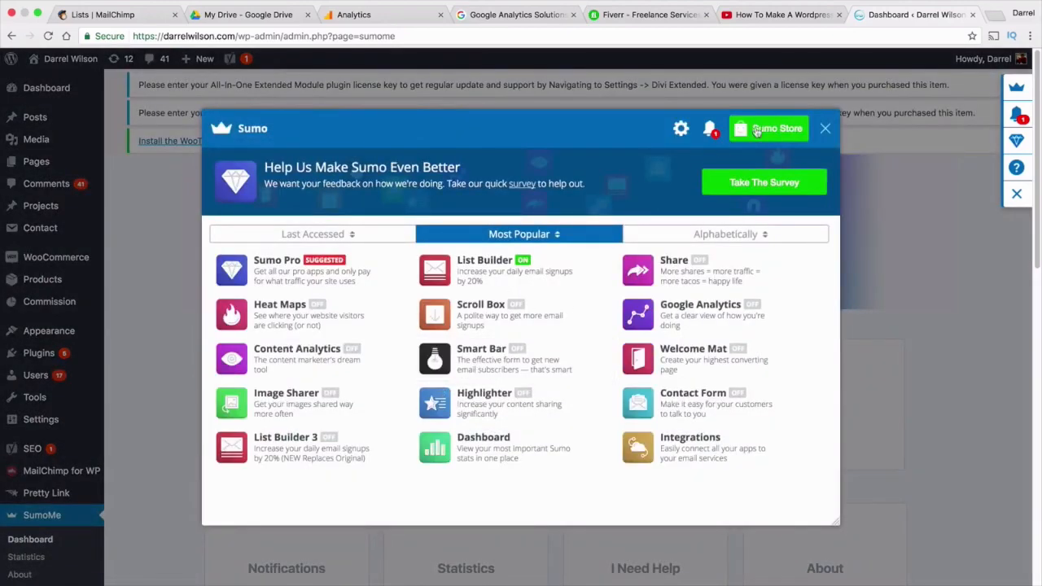
{"action": "left_click", "coordinate": [827, 130]}
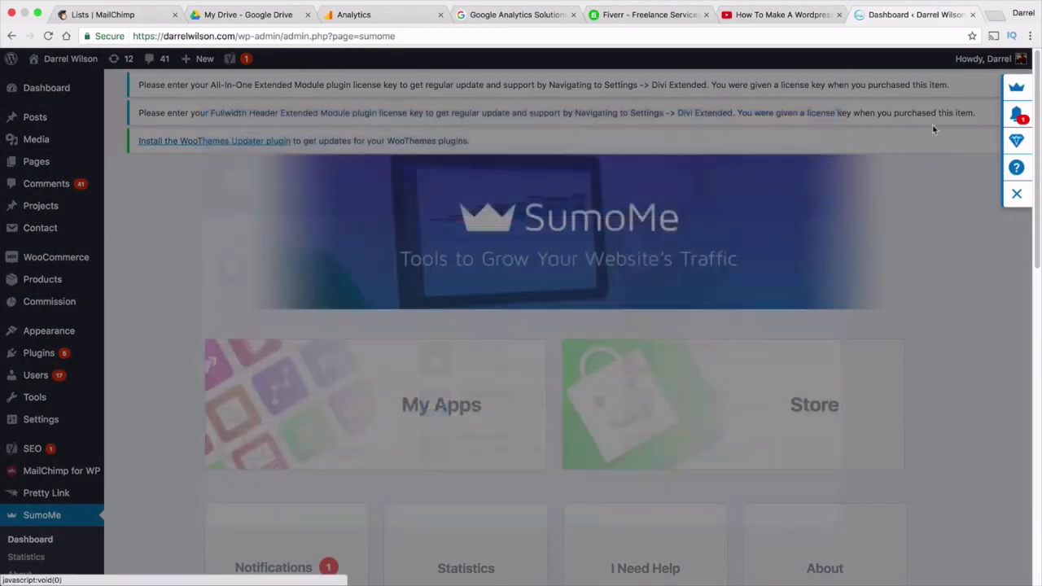
{"action": "left_click", "coordinate": [1016, 117]}
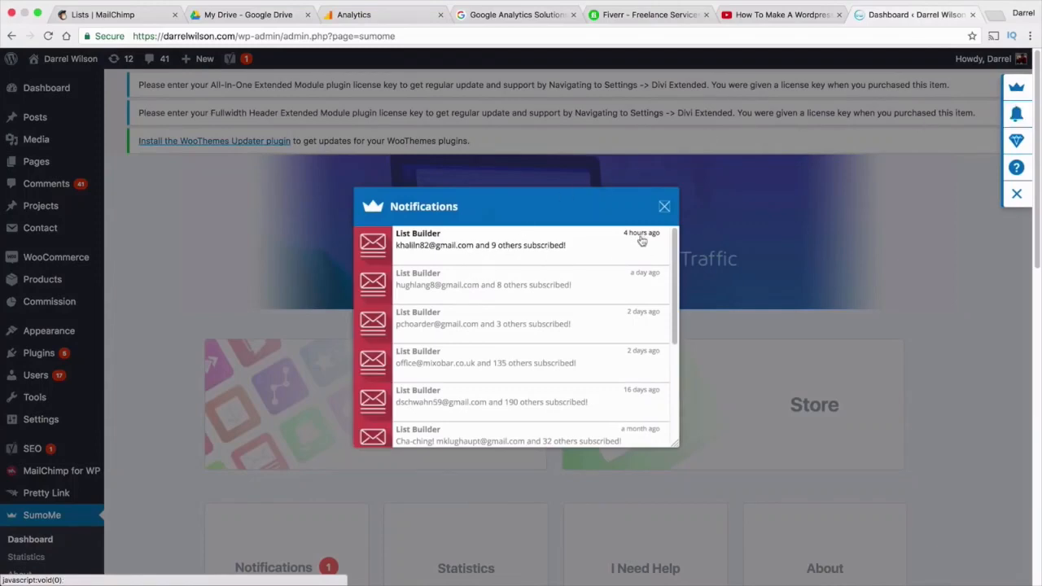
{"action": "left_click", "coordinate": [551, 247]}
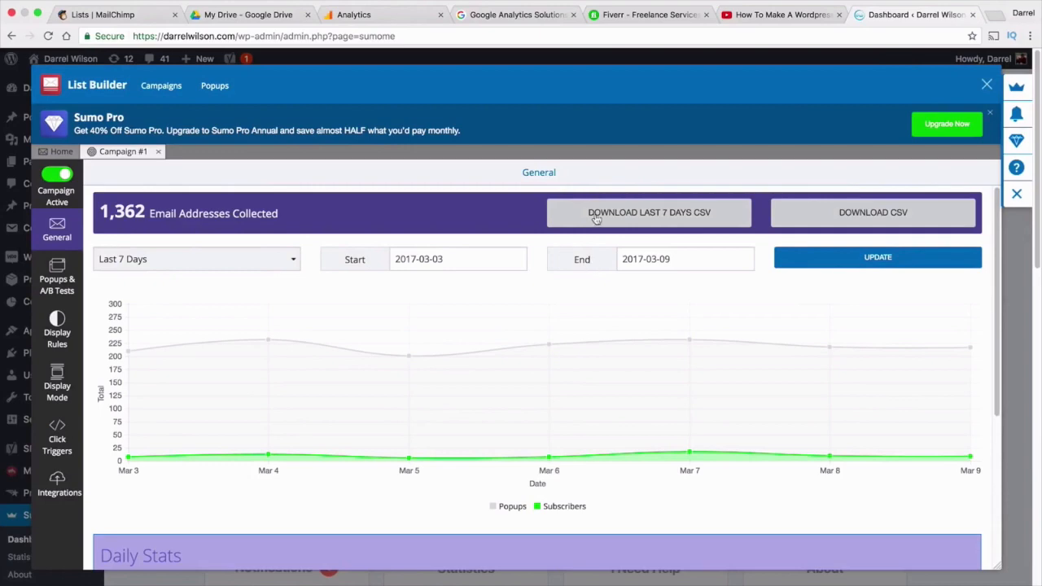
{"action": "left_click", "coordinate": [652, 215]}
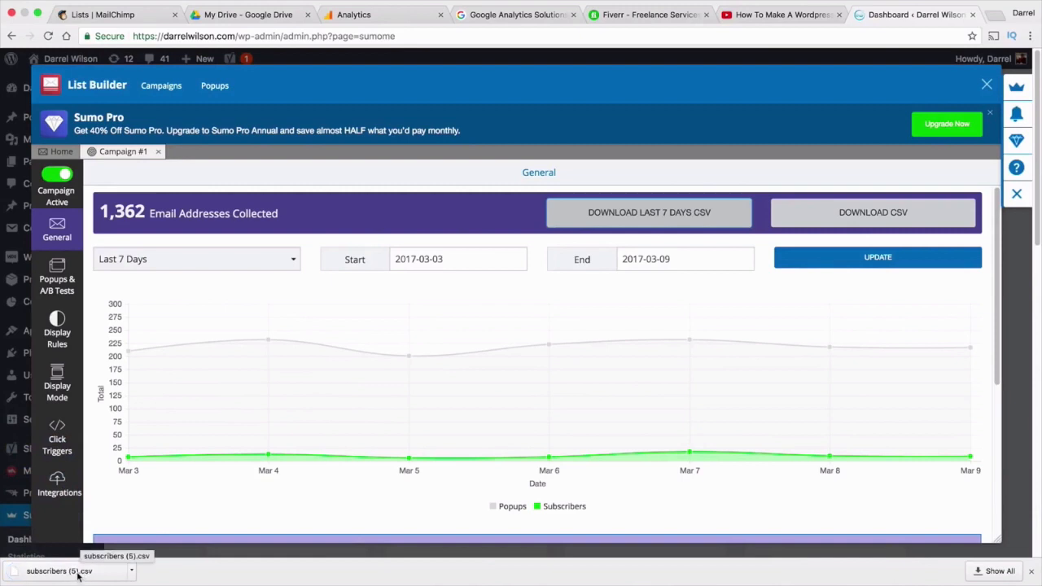
{"action": "left_click", "coordinate": [136, 20]}
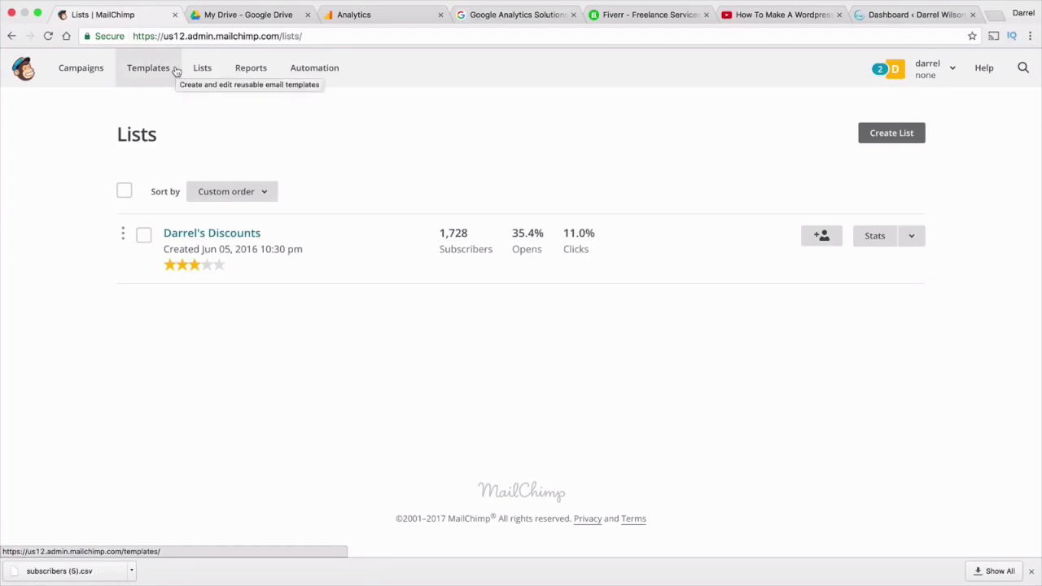
Look over the add-subscriber form for the list, then collapse it
{"action": "left_click", "coordinate": [820, 244]}
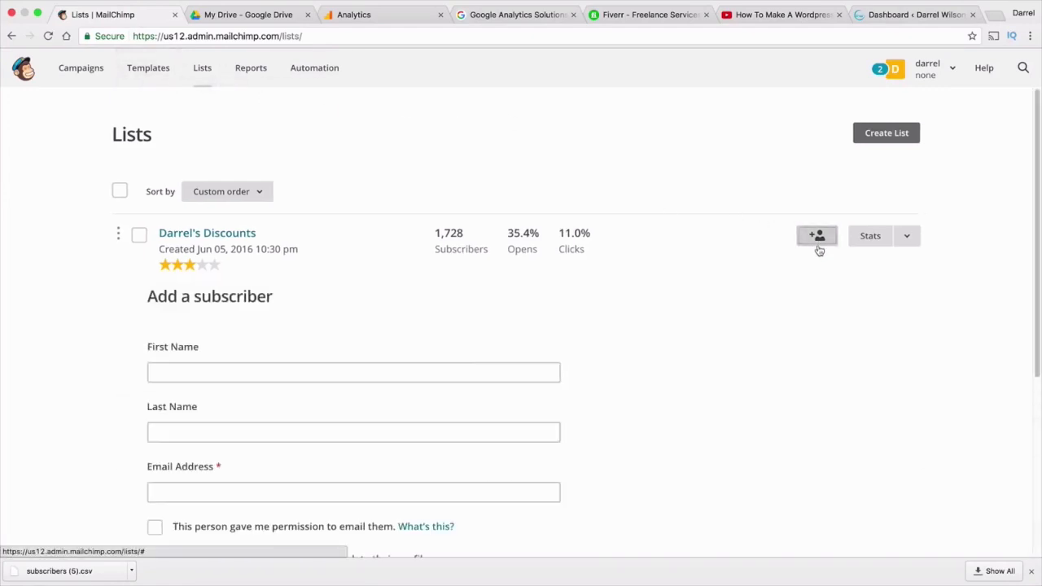
{"action": "scroll", "coordinate": [611, 405], "scroll_direction": "down", "scroll_amount": 2}
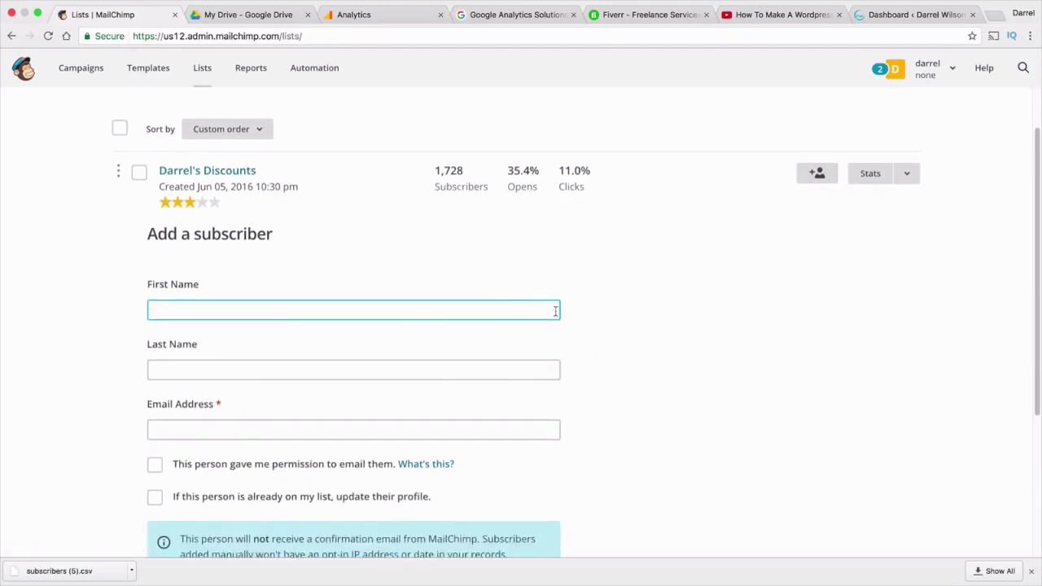
{"action": "scroll", "coordinate": [585, 329], "scroll_direction": "down", "scroll_amount": 4}
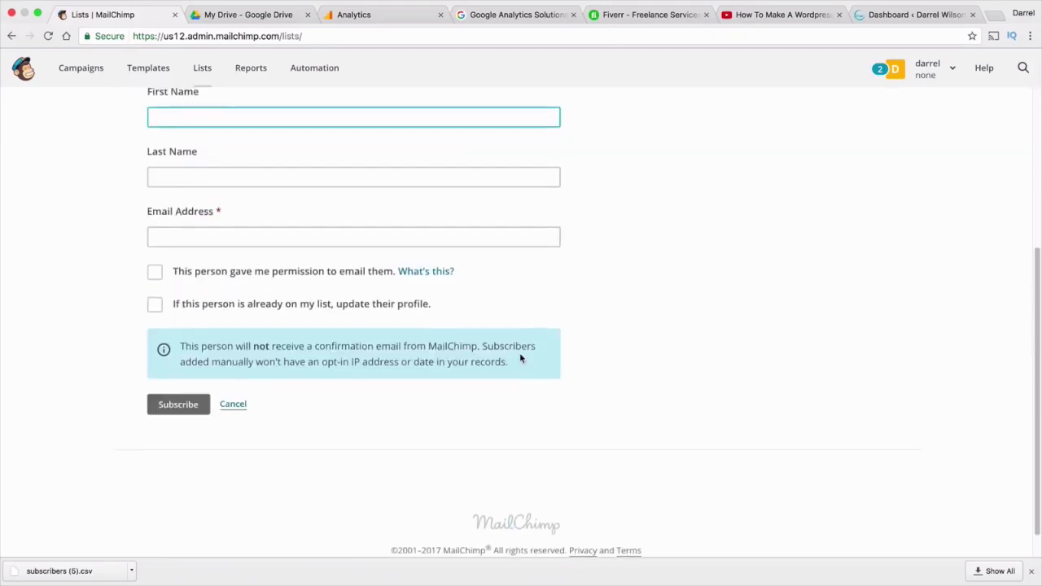
{"action": "scroll", "coordinate": [521, 358], "scroll_direction": "up", "scroll_amount": 2}
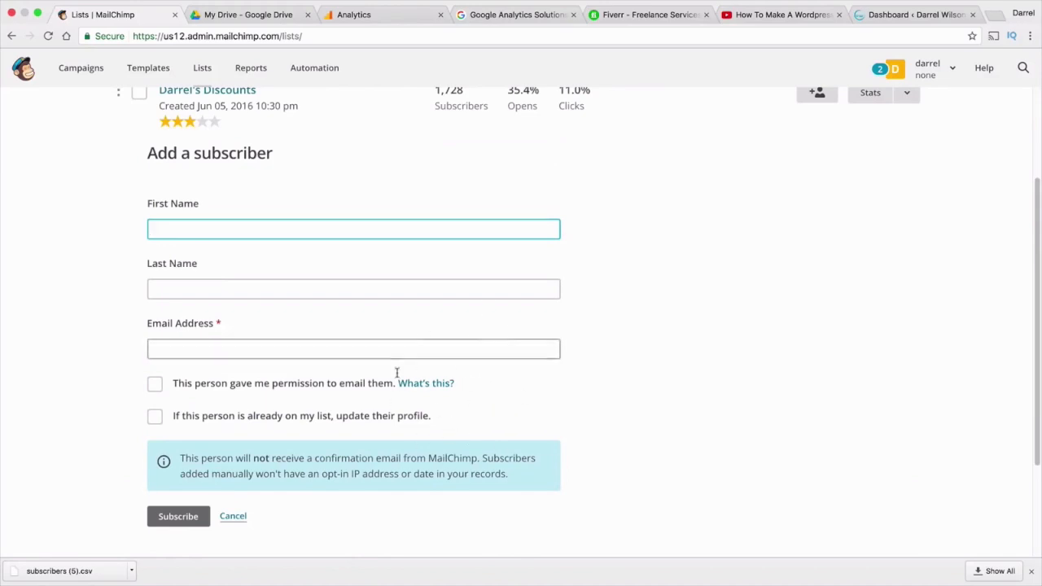
{"action": "scroll", "coordinate": [488, 342], "scroll_direction": "up", "scroll_amount": 1}
{"action": "scroll", "coordinate": [529, 388], "scroll_direction": "up", "scroll_amount": 1}
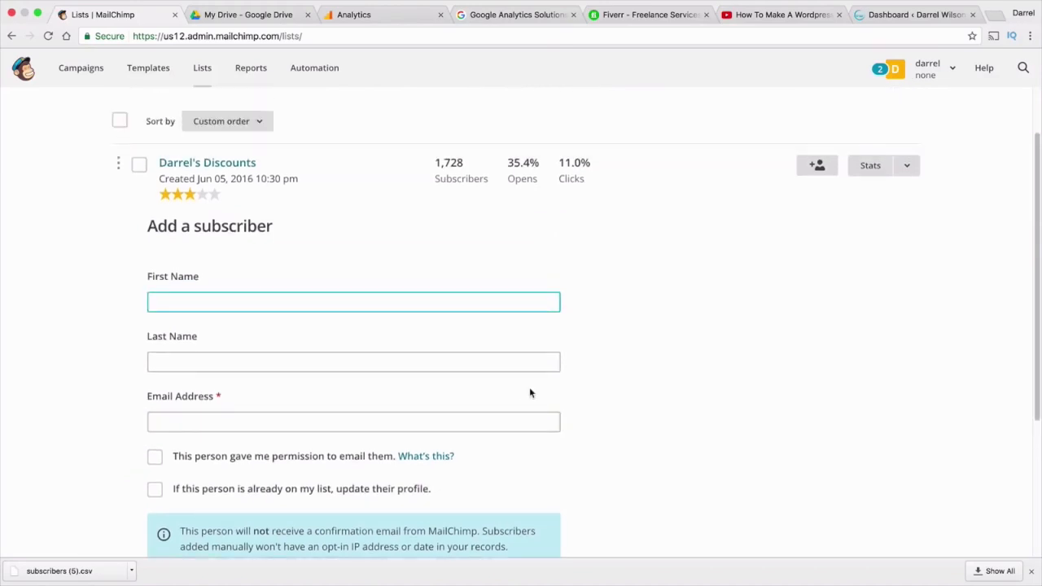
{"action": "left_click", "coordinate": [644, 314]}
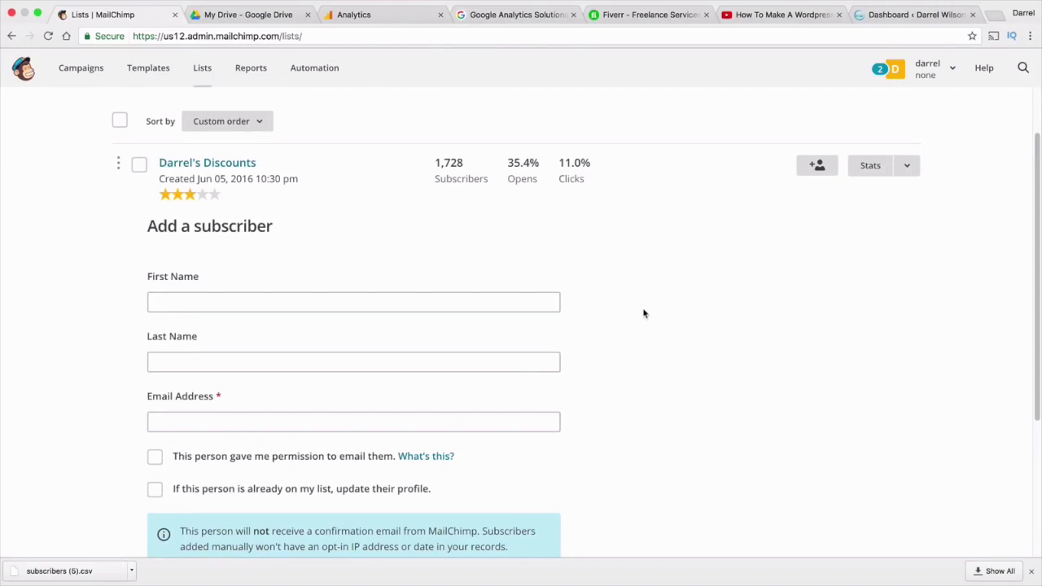
{"action": "left_click", "coordinate": [818, 167]}
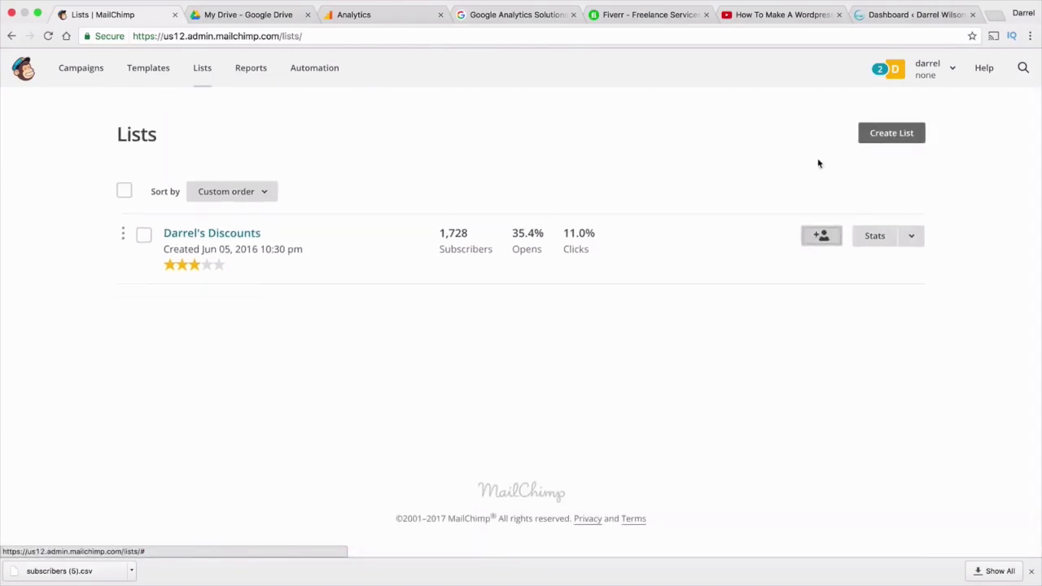
Start importing contacts into the list from a CSV file
{"action": "left_click", "coordinate": [912, 236]}
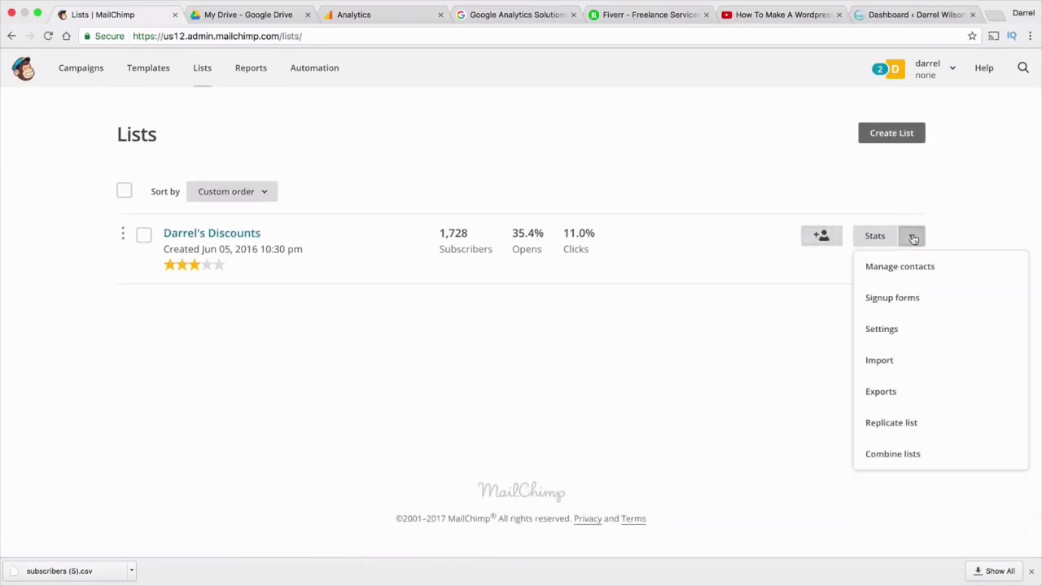
{"action": "left_click", "coordinate": [908, 359]}
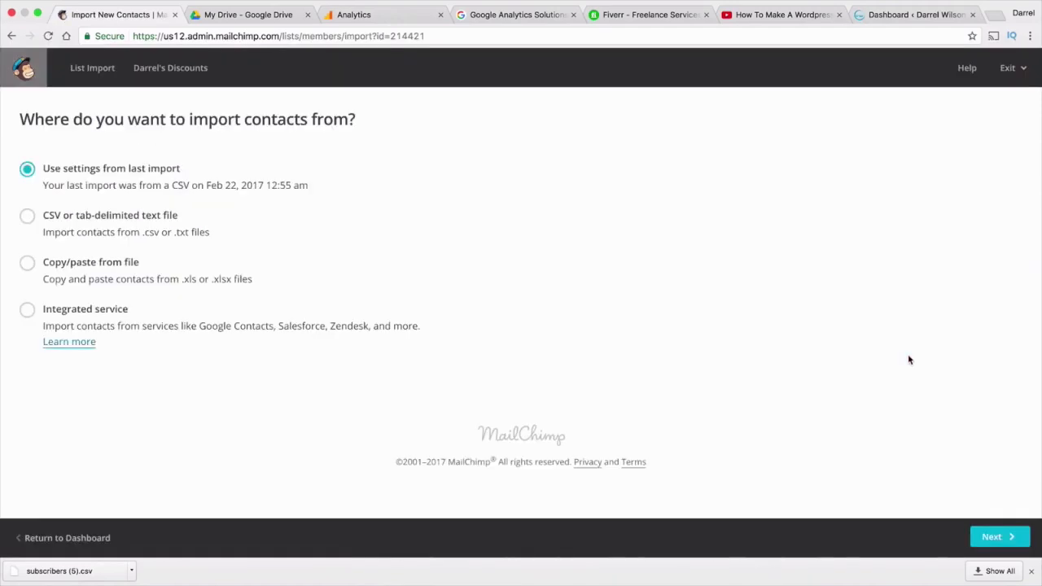
{"action": "left_click", "coordinate": [27, 216]}
{"action": "left_click", "coordinate": [994, 539]}
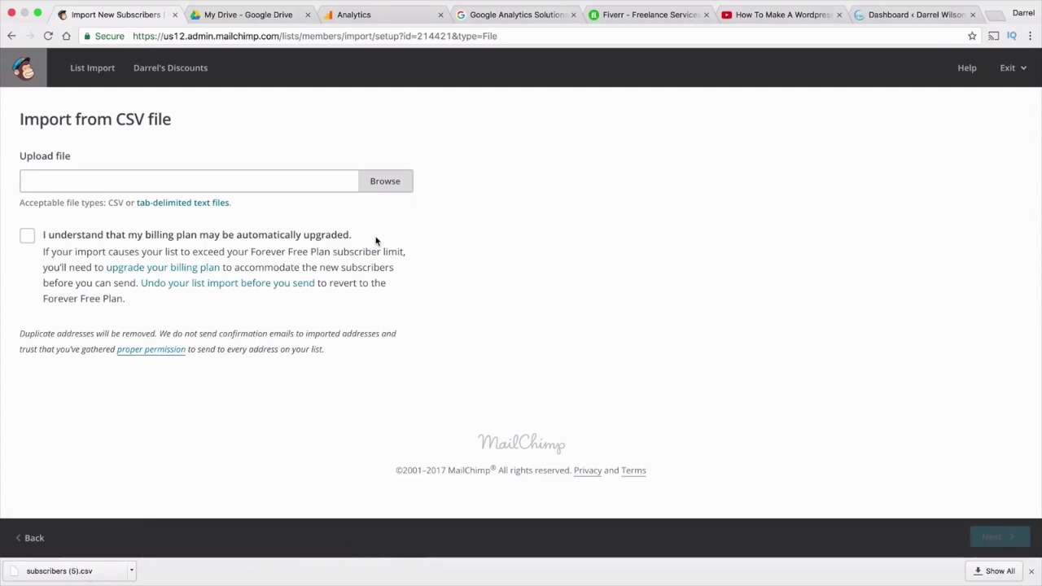
Upload subscribers (5).csv from Downloads and accept the possible billing upgrade
{"action": "left_click", "coordinate": [377, 188]}
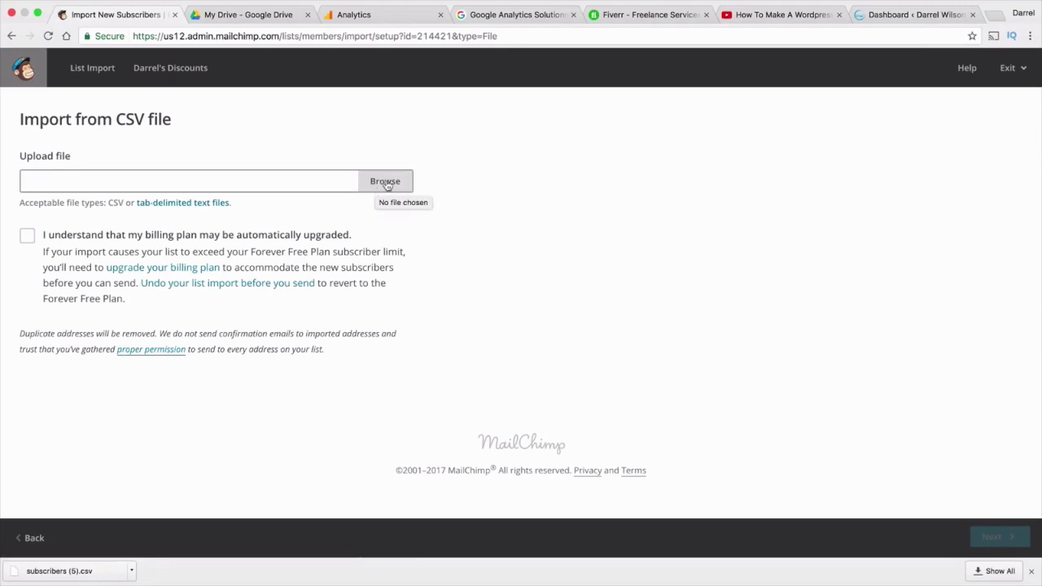
{"action": "left_click", "coordinate": [380, 187]}
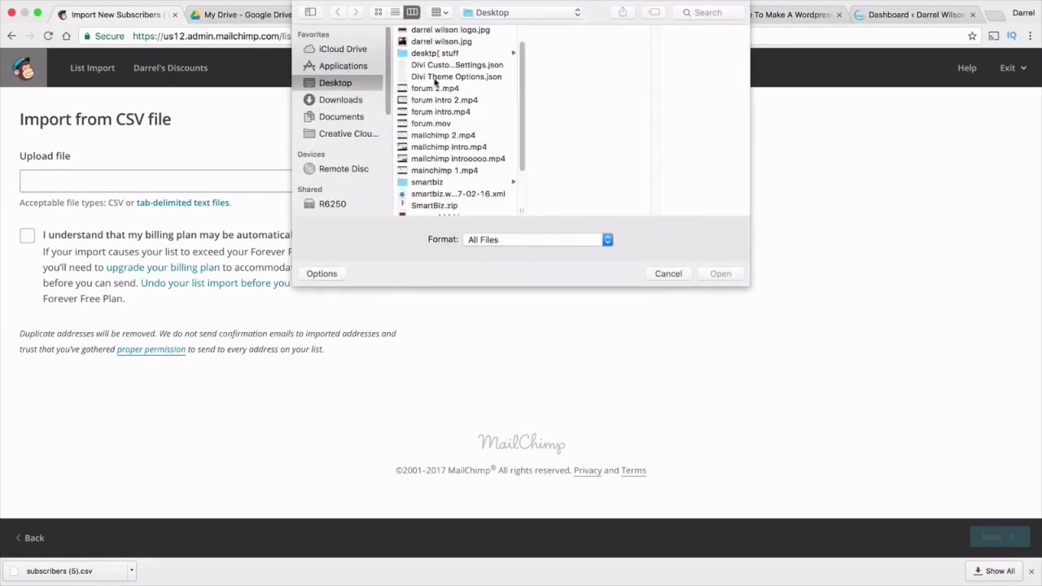
{"action": "left_click", "coordinate": [352, 100]}
{"action": "left_click", "coordinate": [706, 14]}
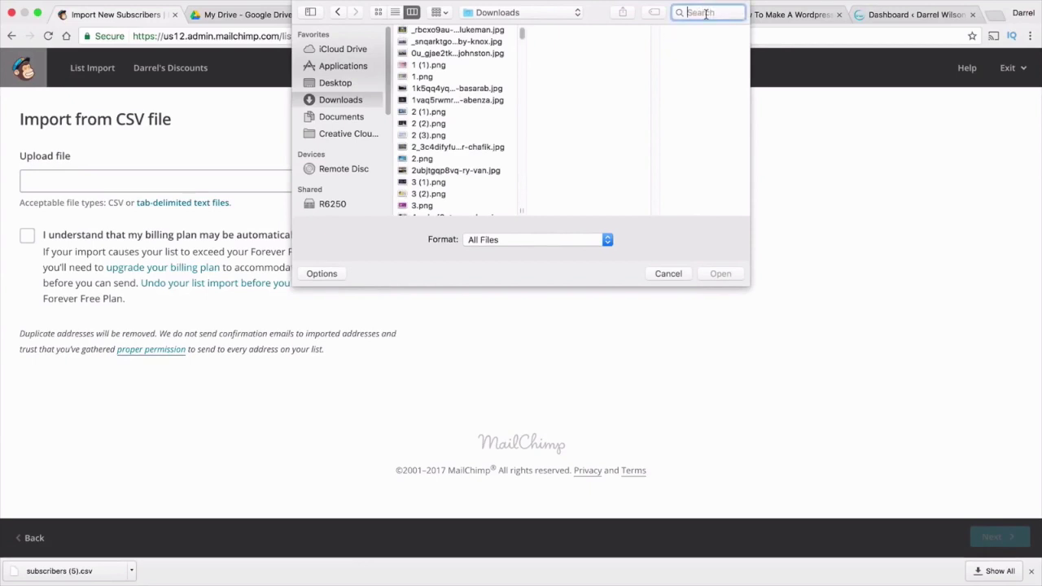
{"action": "type", "text": "subsc"}
{"action": "type", "text": "ribers"}
{"action": "key", "text": "Return"}
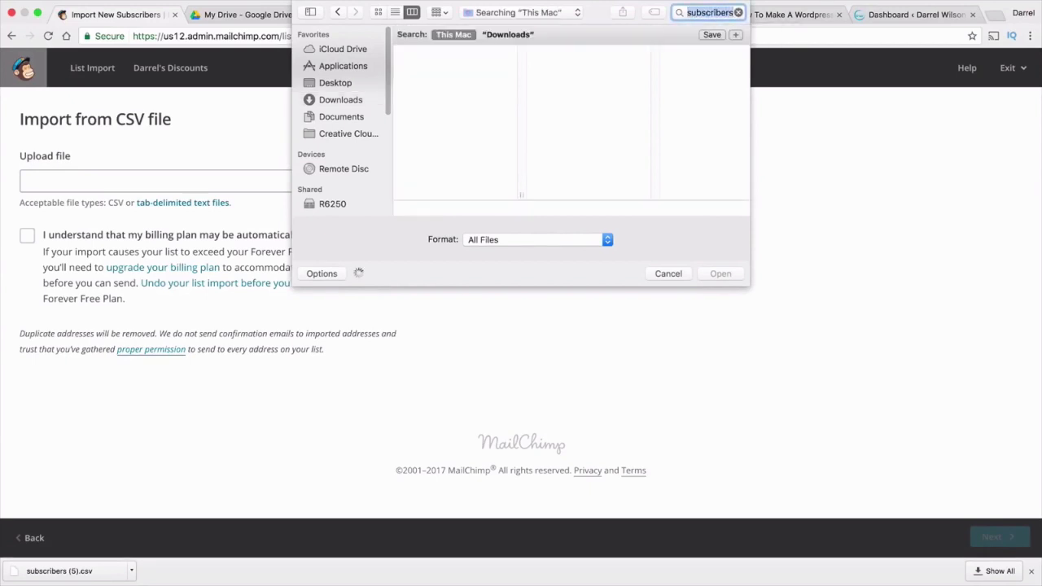
{"action": "left_click", "coordinate": [468, 71]}
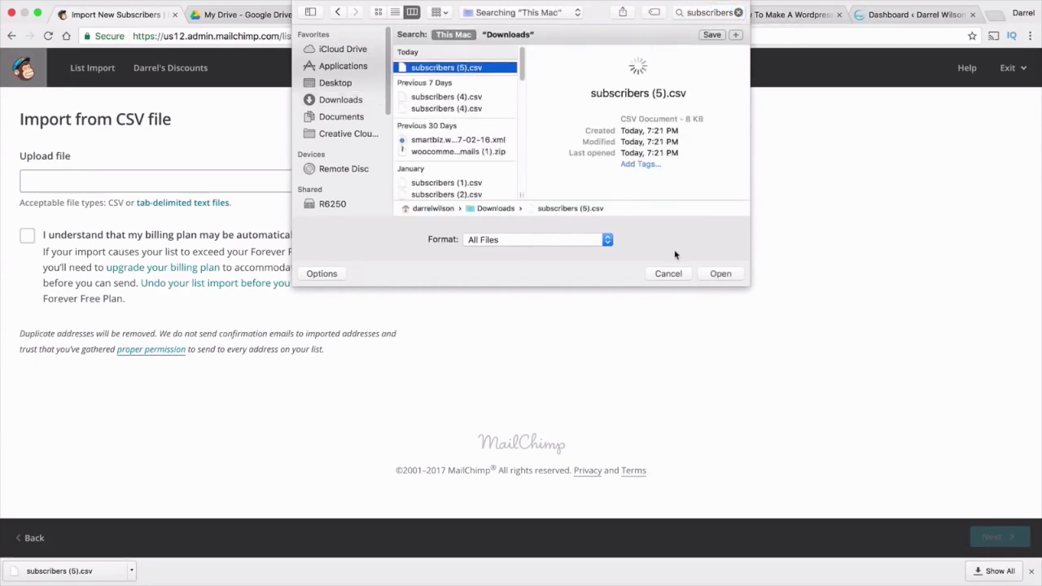
{"action": "left_click", "coordinate": [720, 277]}
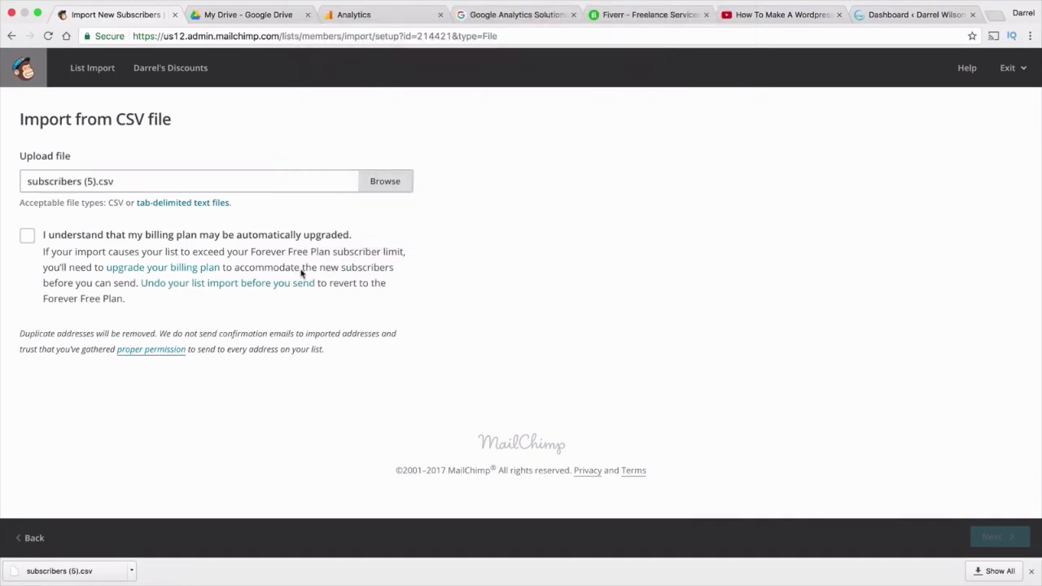
{"action": "left_click", "coordinate": [27, 236]}
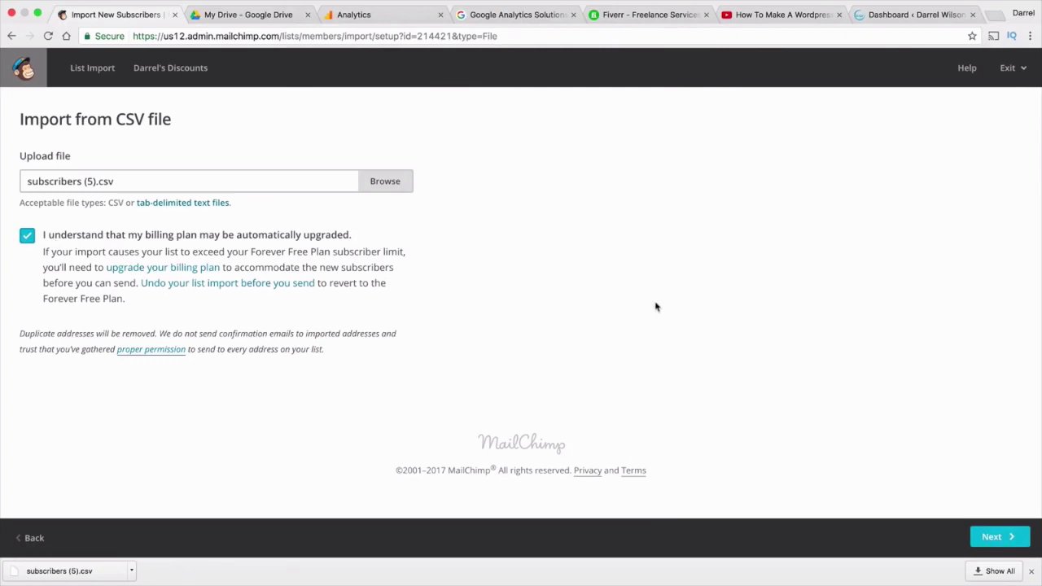
{"action": "left_click", "coordinate": [991, 538]}
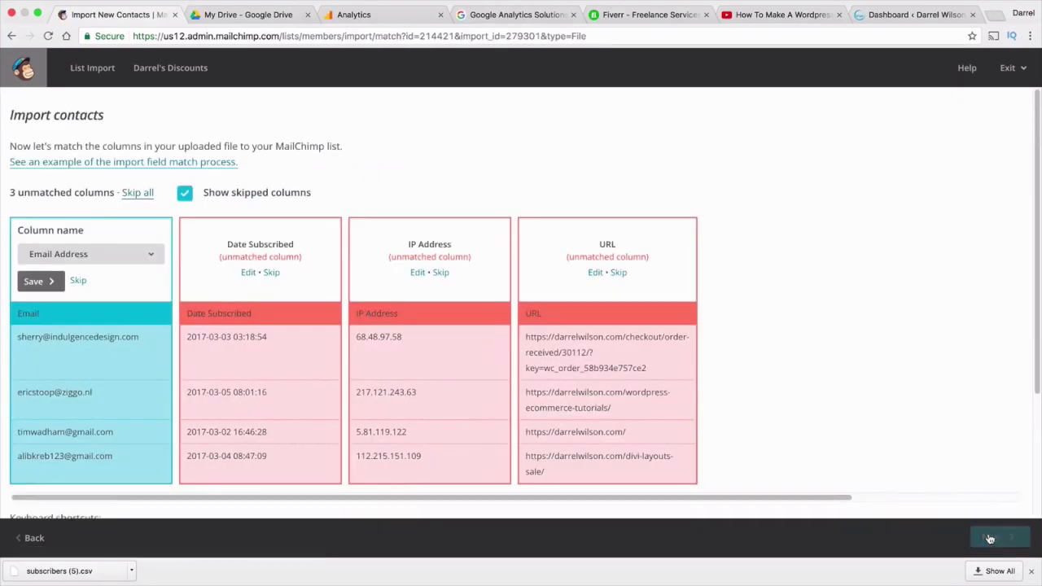
Map Email to Email Address, save Date Subscribed, and skip IP Address and URL
{"action": "left_click", "coordinate": [98, 255]}
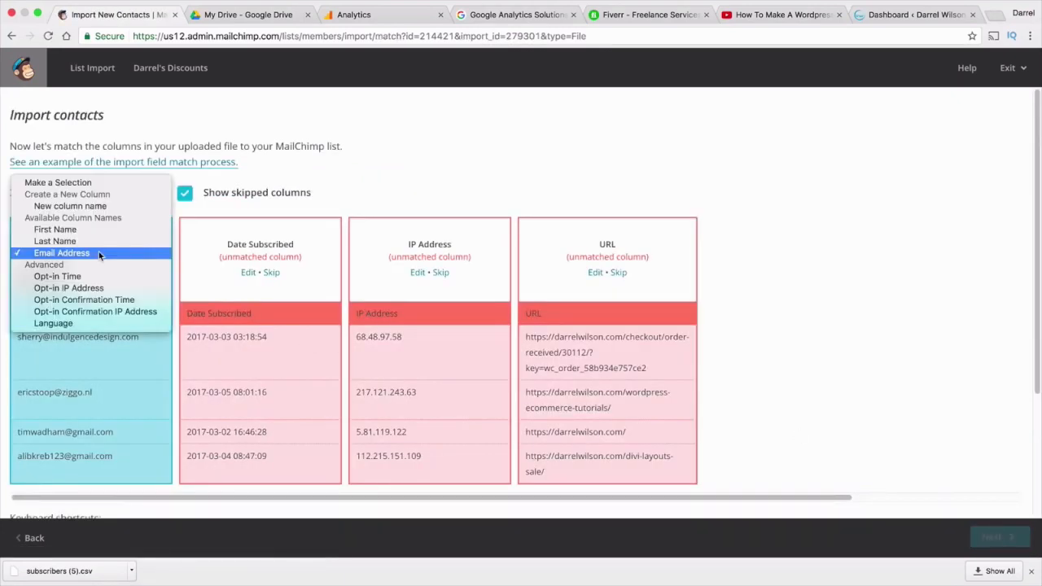
{"action": "left_click", "coordinate": [99, 255]}
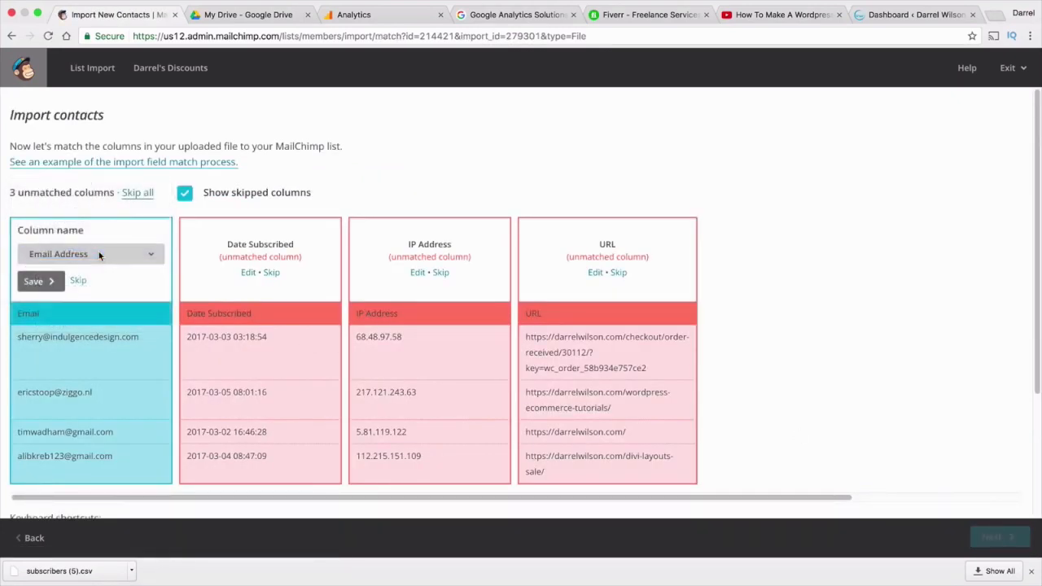
{"action": "left_click", "coordinate": [248, 272]}
{"action": "left_click", "coordinate": [250, 258]}
{"action": "left_click", "coordinate": [247, 300]}
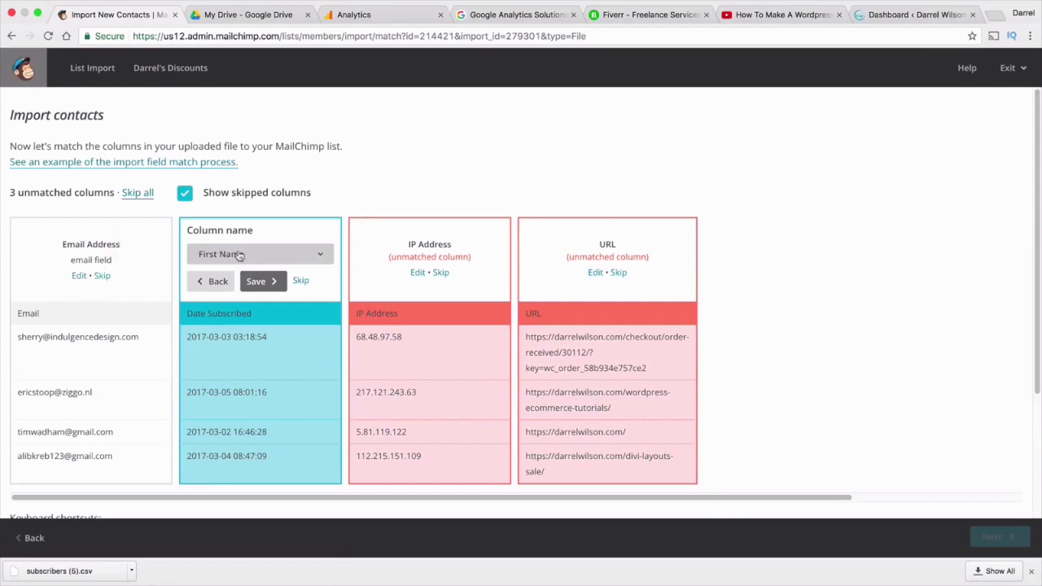
{"action": "left_click", "coordinate": [273, 282]}
{"action": "left_click", "coordinate": [466, 281]}
{"action": "left_click", "coordinate": [549, 284]}
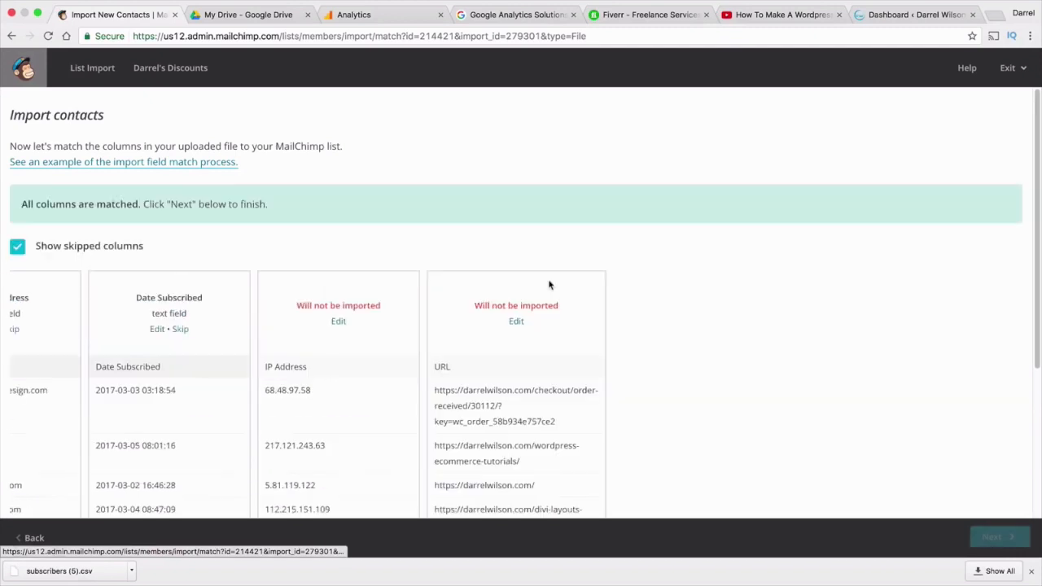
Review the import settings and import the contacts as subscribed
{"action": "scroll", "coordinate": [545, 284], "scroll_direction": "down", "scroll_amount": 2}
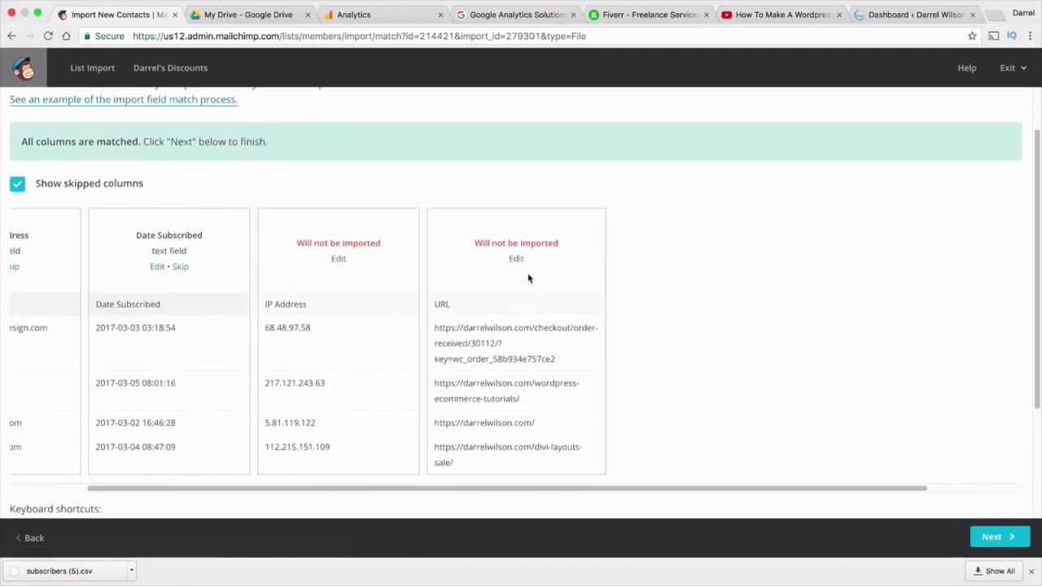
{"action": "left_click", "coordinate": [990, 537]}
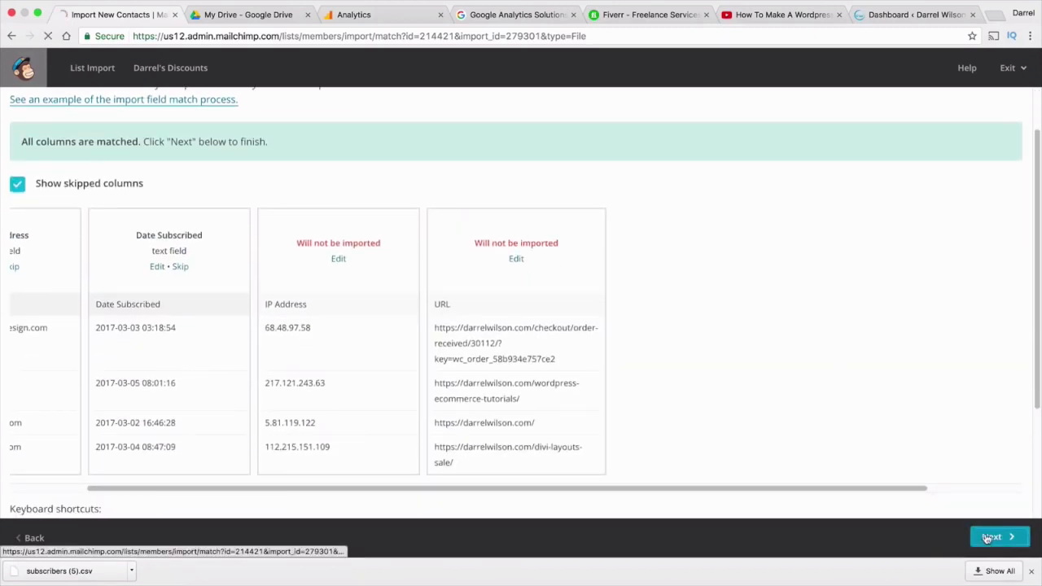
{"action": "scroll", "coordinate": [592, 295], "scroll_direction": "down", "scroll_amount": 1}
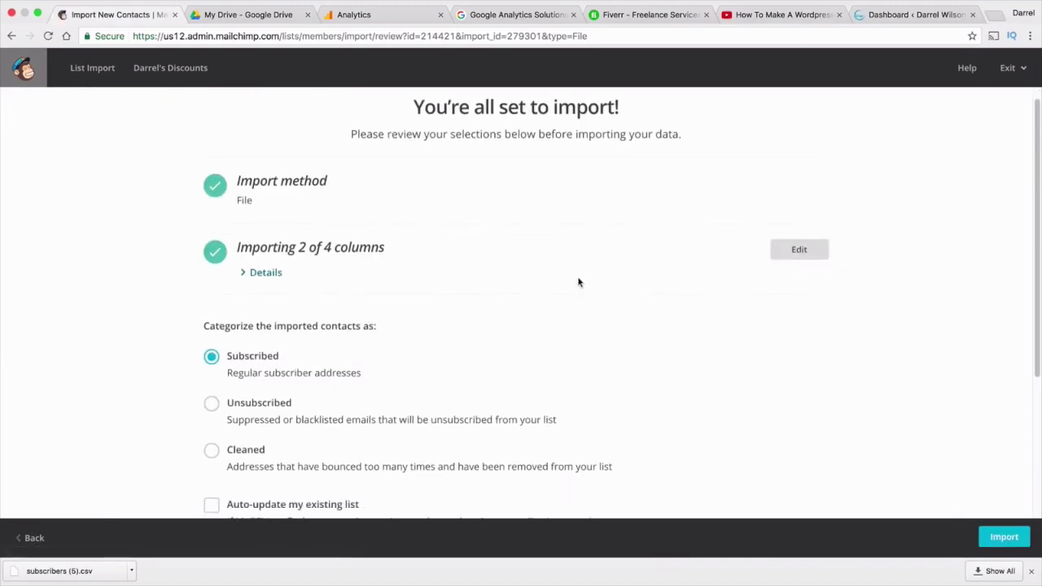
{"action": "scroll", "coordinate": [570, 334], "scroll_direction": "down", "scroll_amount": 1}
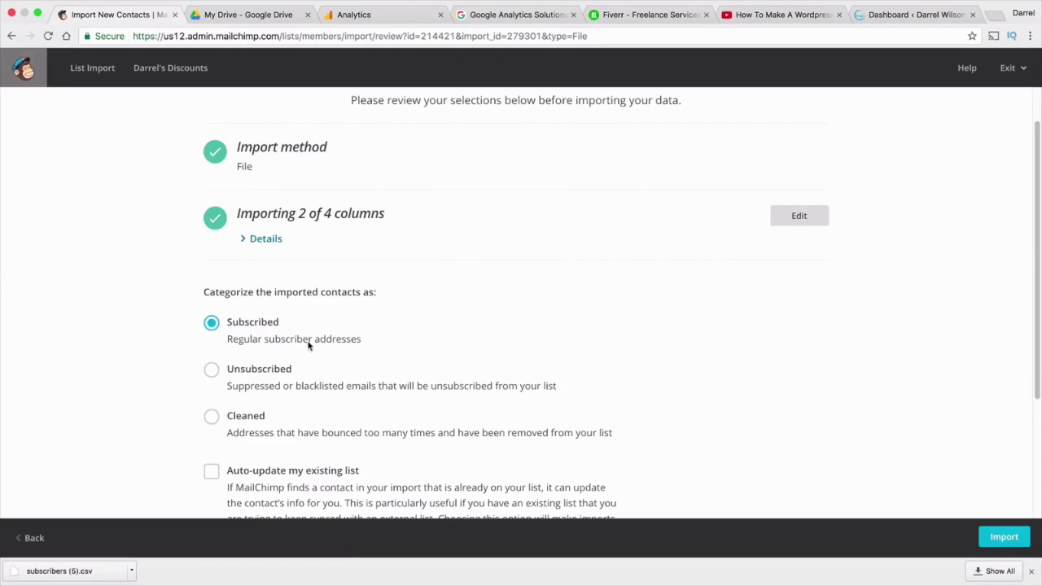
{"action": "left_click", "coordinate": [998, 535]}
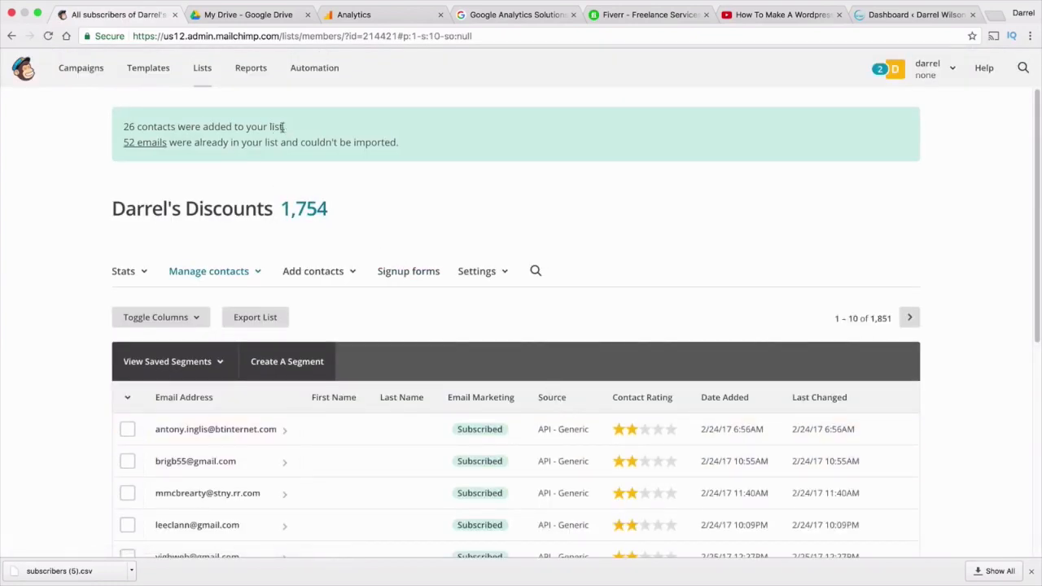
Check the summary (26 added, 52 skipped), reload the list, and close the downloads bar
{"action": "left_click_drag", "start_coordinate": [283, 127], "coordinate": [120, 128]}
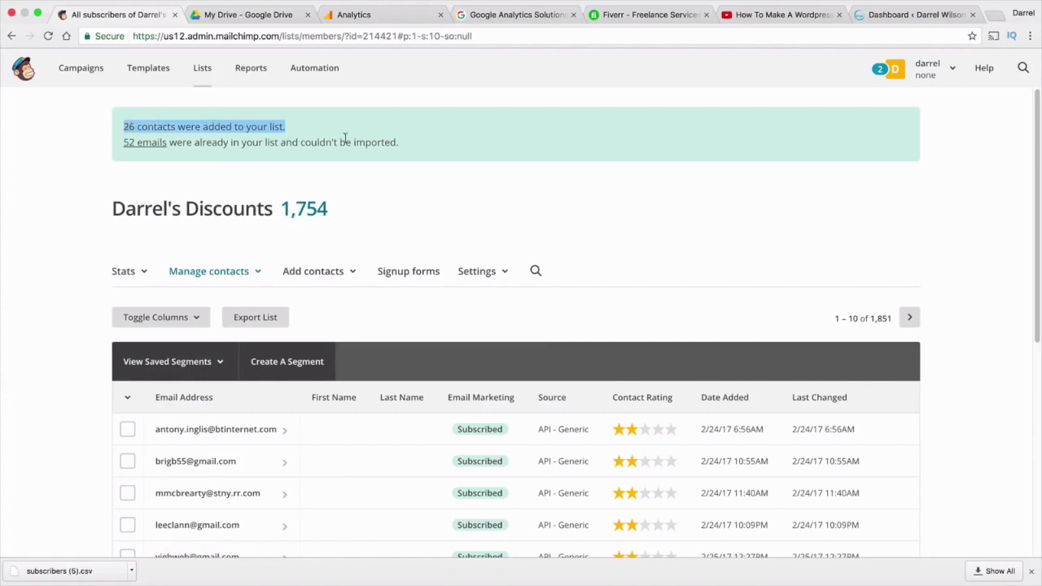
{"action": "left_click_drag", "start_coordinate": [399, 143], "coordinate": [121, 144]}
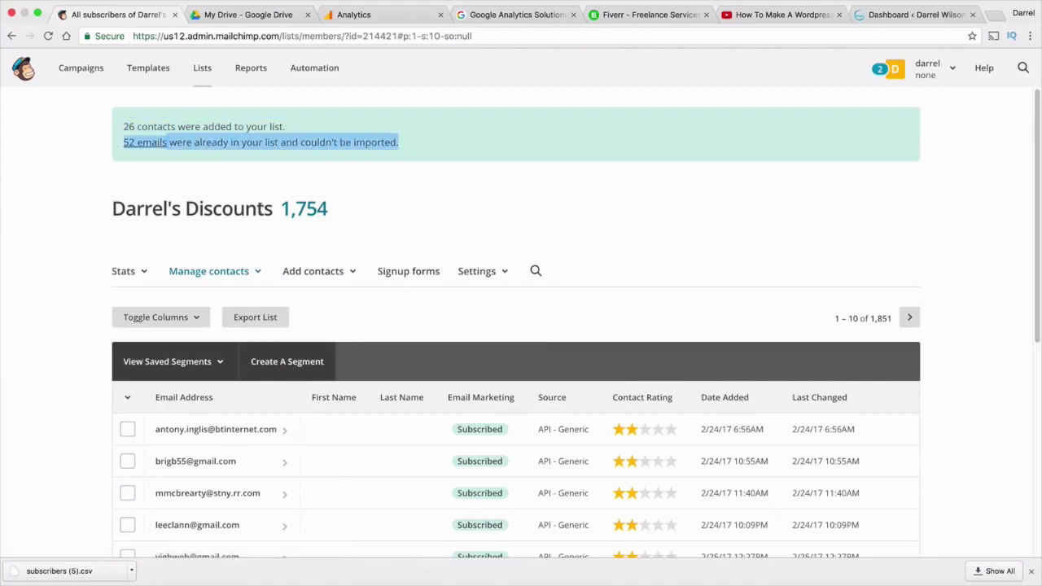
{"action": "left_click_drag", "start_coordinate": [342, 214], "coordinate": [137, 210]}
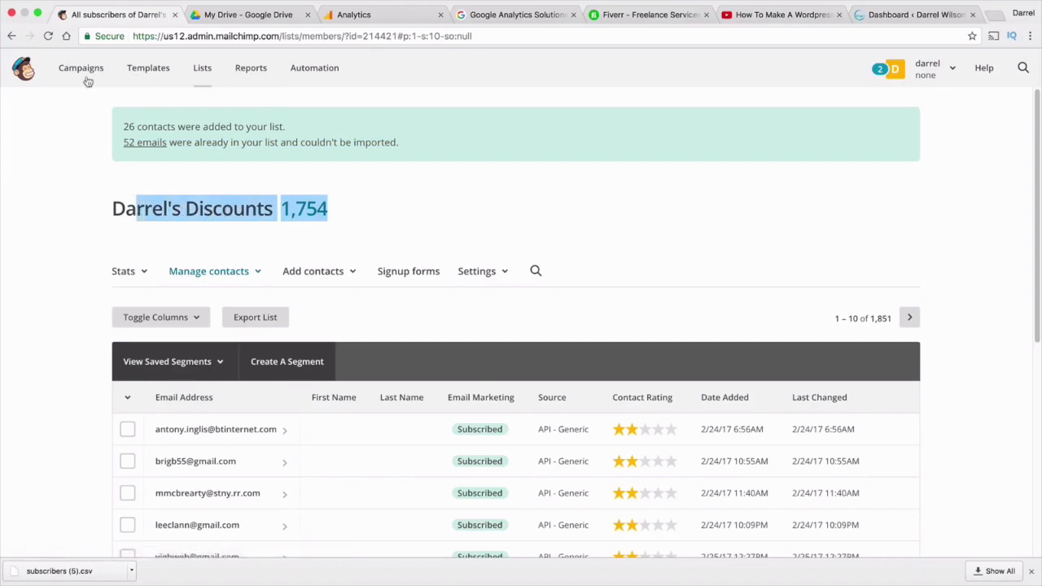
{"action": "left_click", "coordinate": [47, 37]}
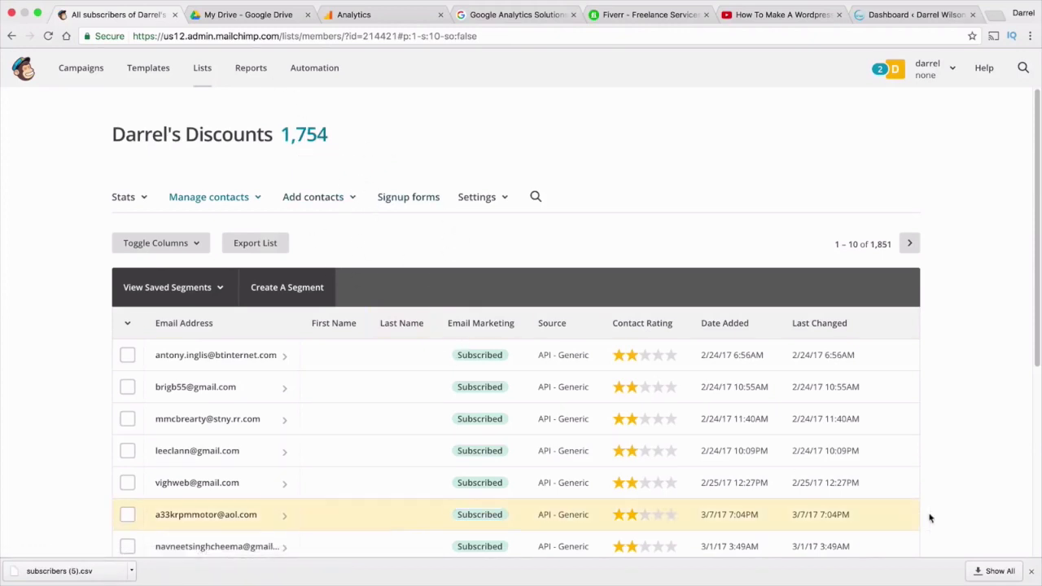
{"action": "left_click", "coordinate": [1032, 572]}
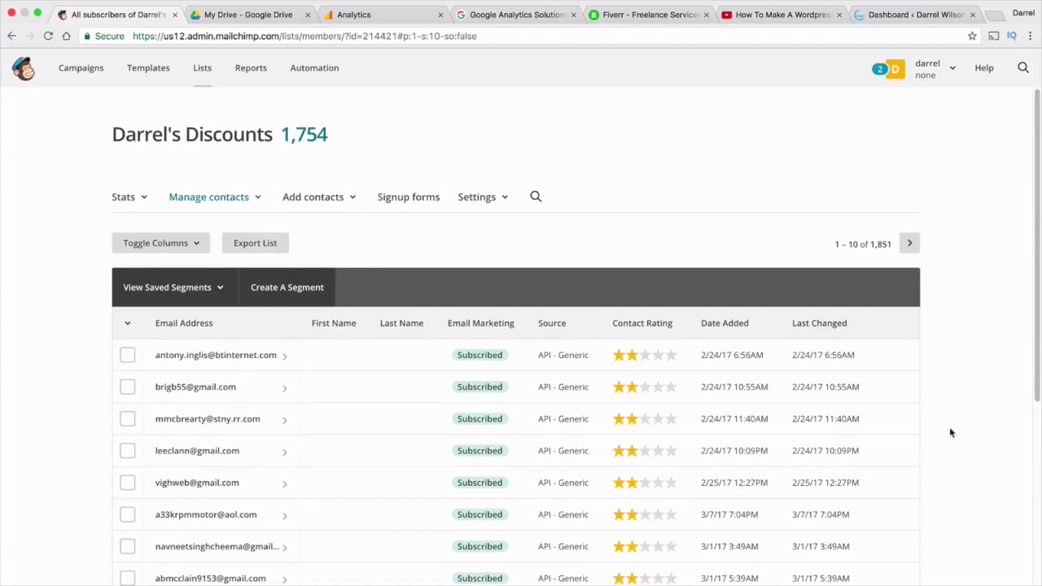
Open the 'How To Make A WordPress Website 2017' post from the site's blog
{"action": "left_click", "coordinate": [873, 11]}
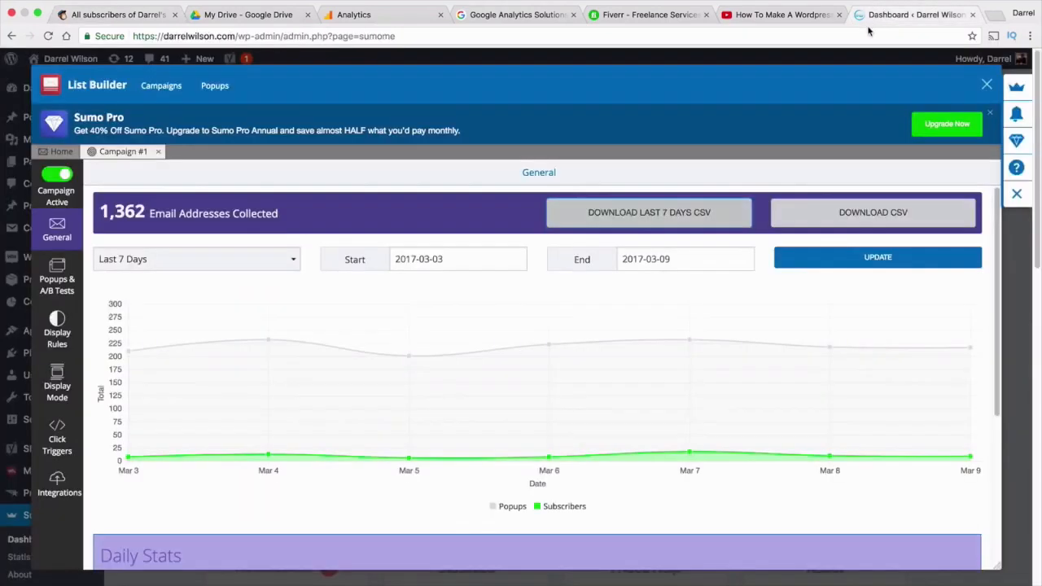
{"action": "left_click", "coordinate": [987, 86]}
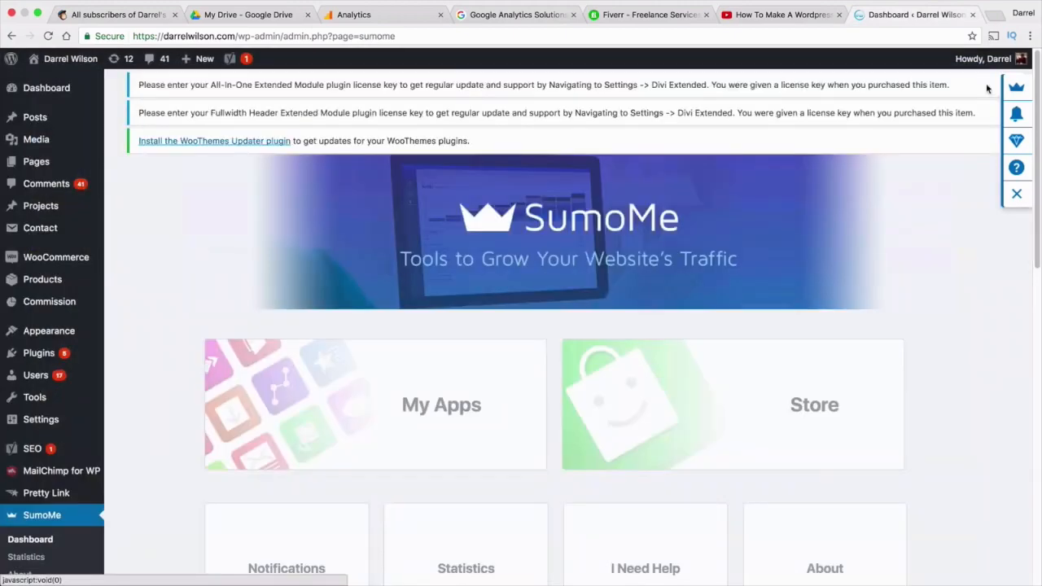
{"action": "left_click", "coordinate": [71, 82]}
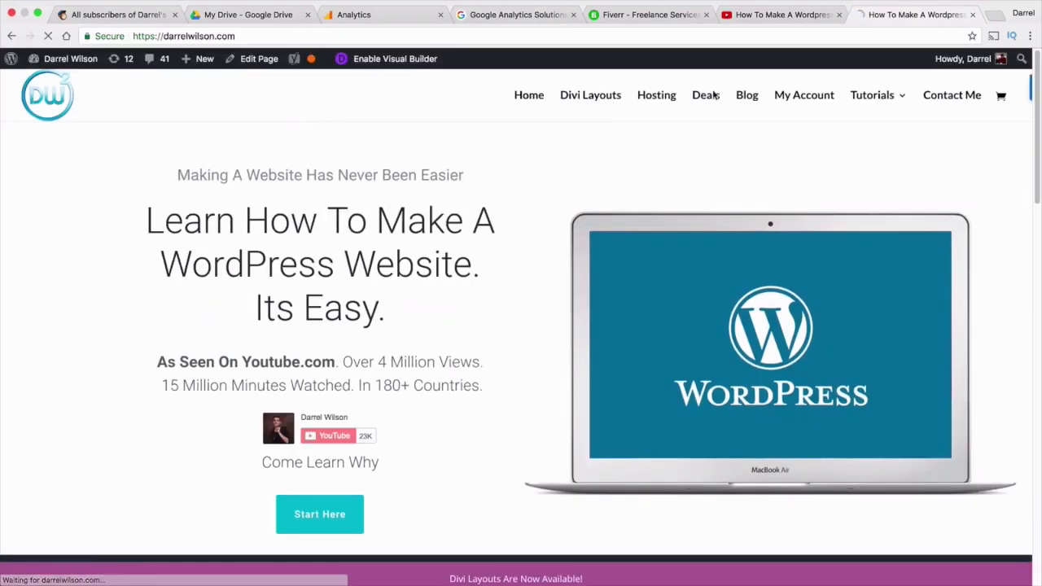
{"action": "left_click", "coordinate": [744, 104]}
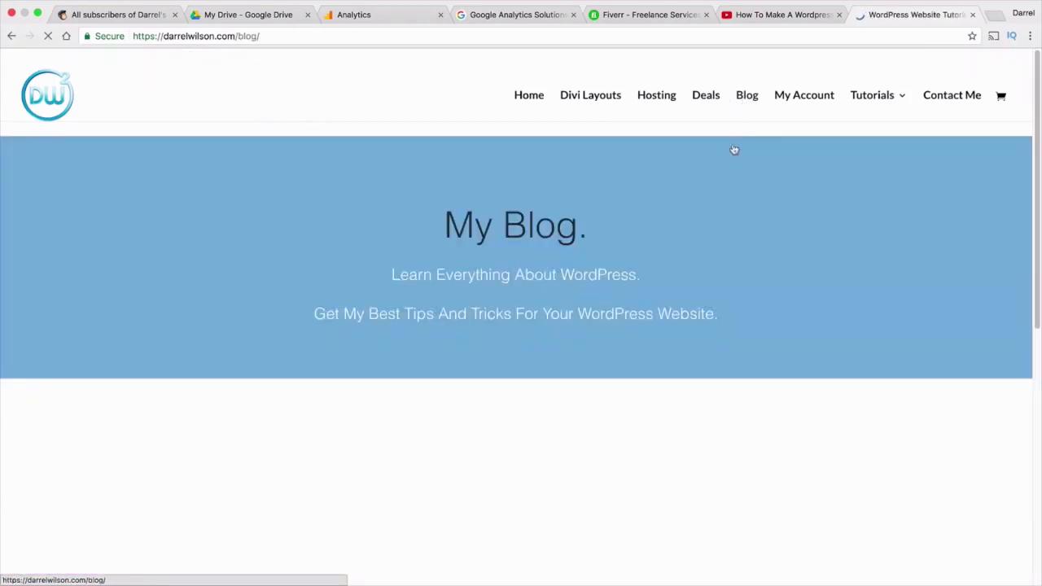
{"action": "scroll", "coordinate": [590, 407], "scroll_direction": "down", "scroll_amount": 1}
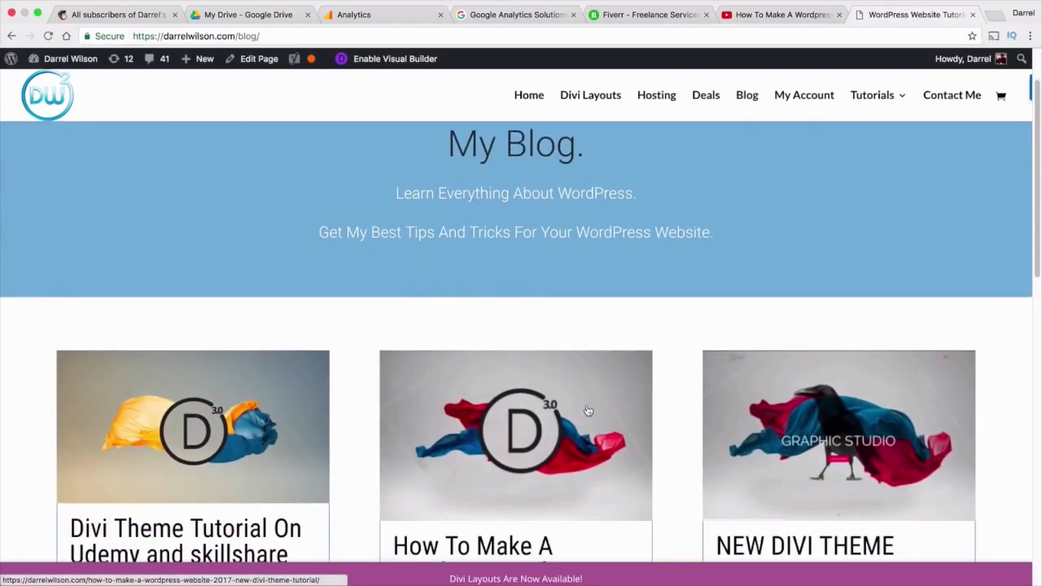
{"action": "left_click", "coordinate": [589, 410]}
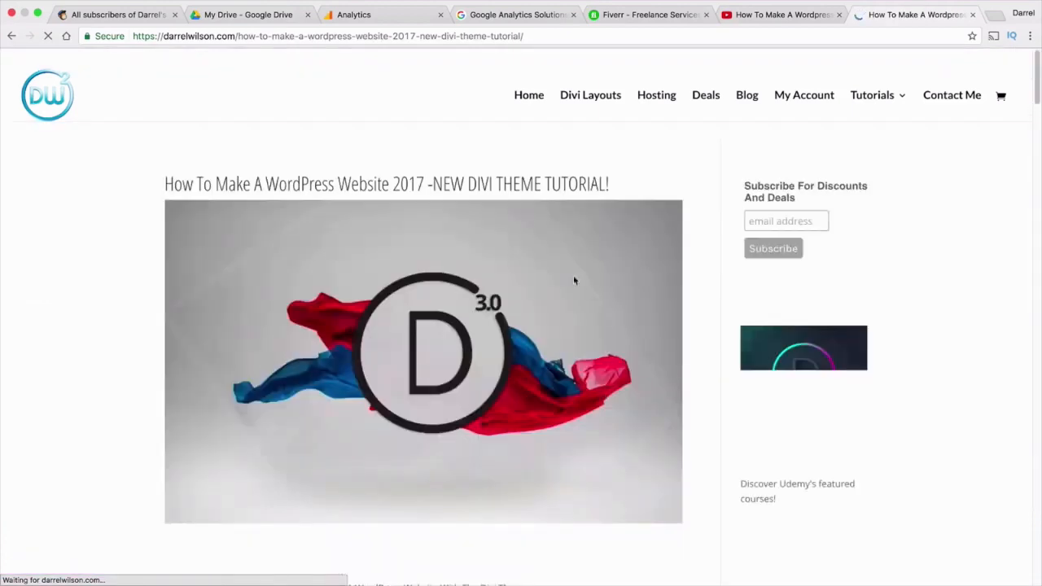
Locate the Subscribe For Discounts And Deals form and focus its email field
{"action": "scroll", "coordinate": [838, 342], "scroll_direction": "down", "scroll_amount": 2}
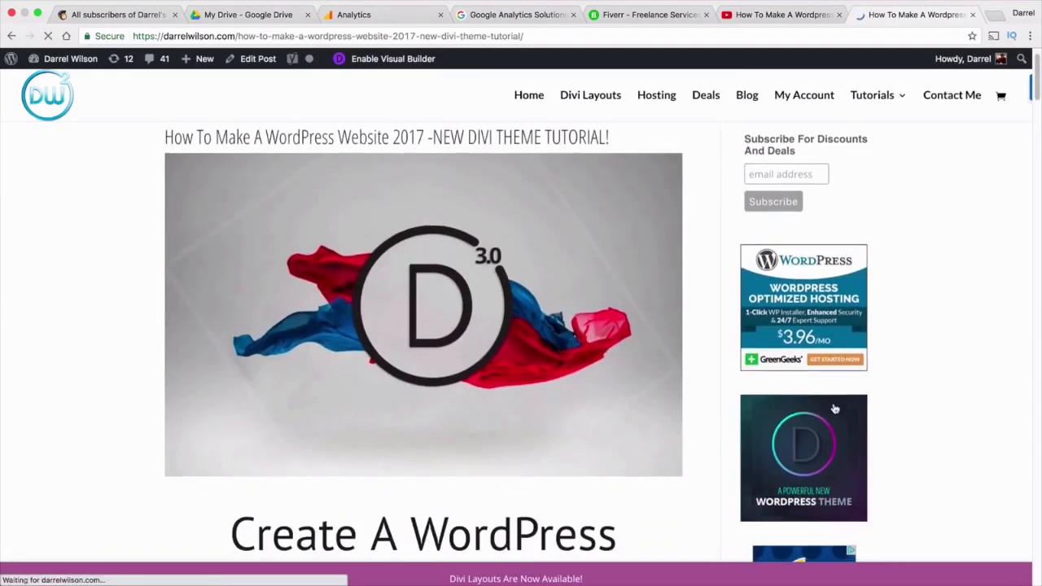
{"action": "scroll", "coordinate": [821, 392], "scroll_direction": "down", "scroll_amount": 5}
{"action": "scroll", "coordinate": [814, 244], "scroll_direction": "up", "scroll_amount": 10}
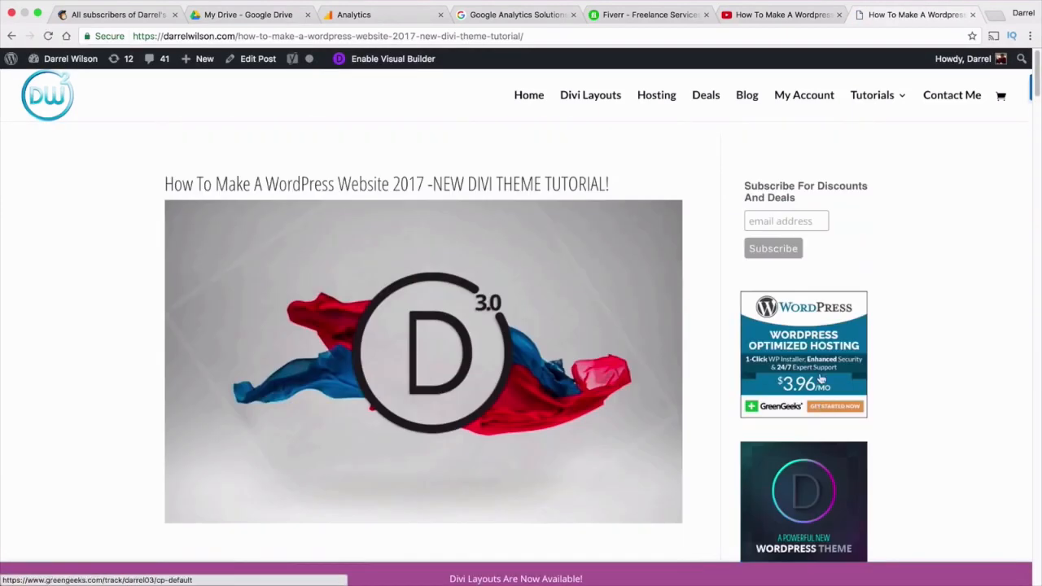
{"action": "triple_click", "coordinate": [783, 191]}
{"action": "left_click", "coordinate": [809, 220]}
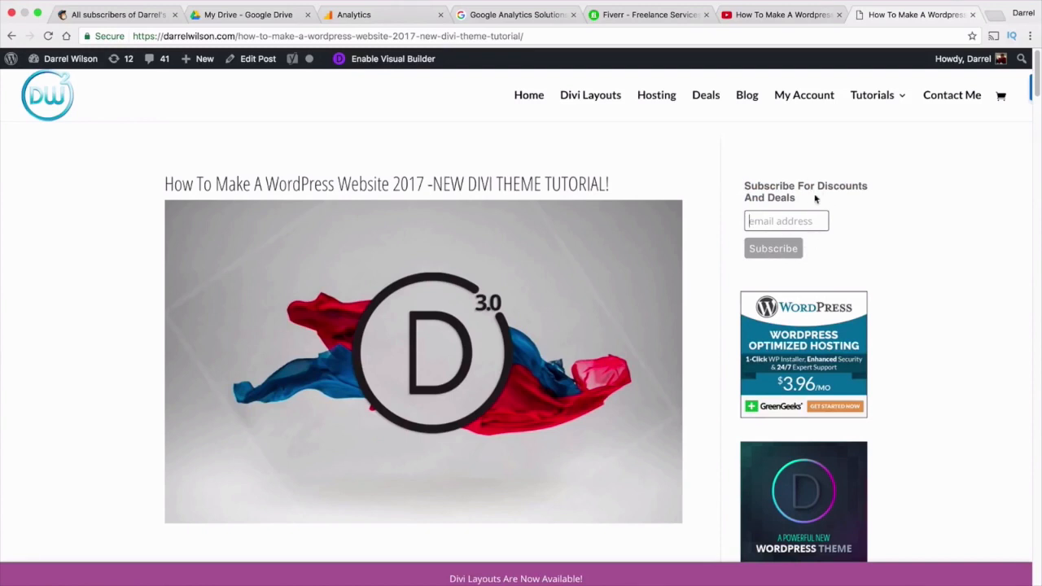
Navigate via Dashboard and Lists to the discounts list's Signup forms page
{"action": "left_click", "coordinate": [84, 15]}
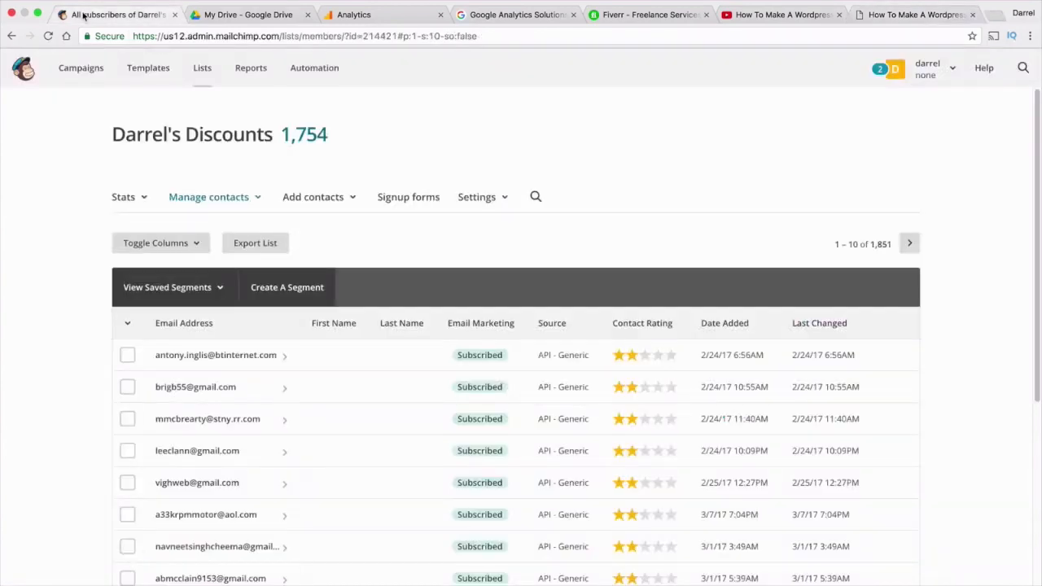
{"action": "left_click", "coordinate": [24, 70]}
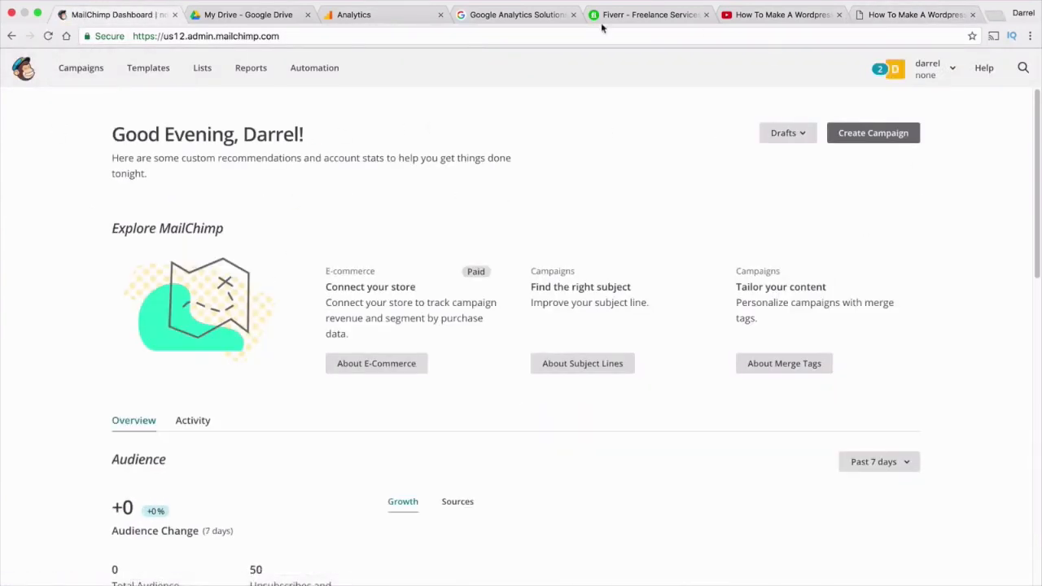
{"action": "left_click", "coordinate": [204, 73]}
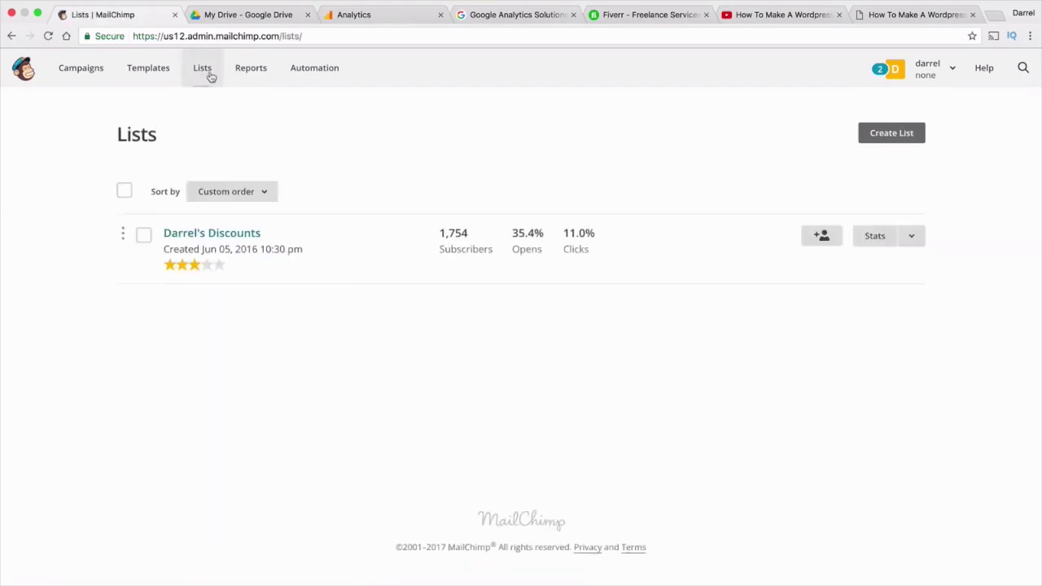
{"action": "left_click", "coordinate": [231, 234]}
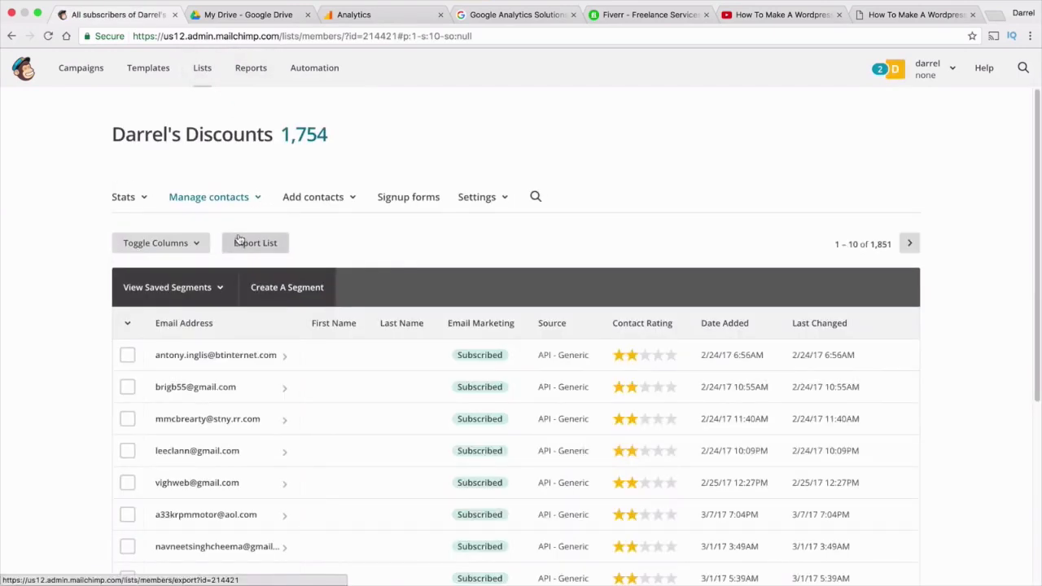
{"action": "left_click", "coordinate": [409, 203]}
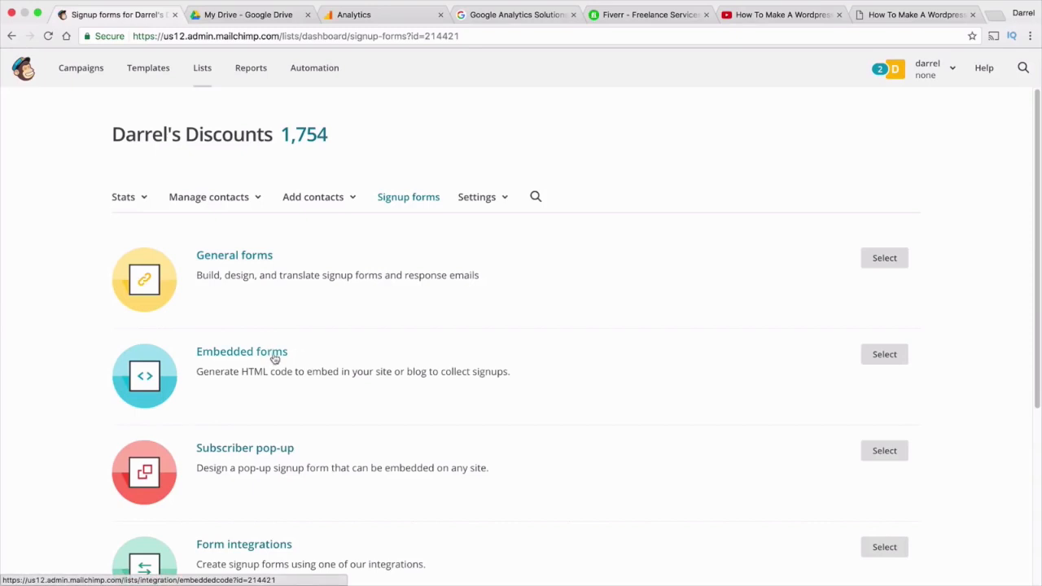
Choose Embedded forms and compare the Classic, Super Slim, Horizontal and Naked styles
{"action": "left_click", "coordinate": [895, 354]}
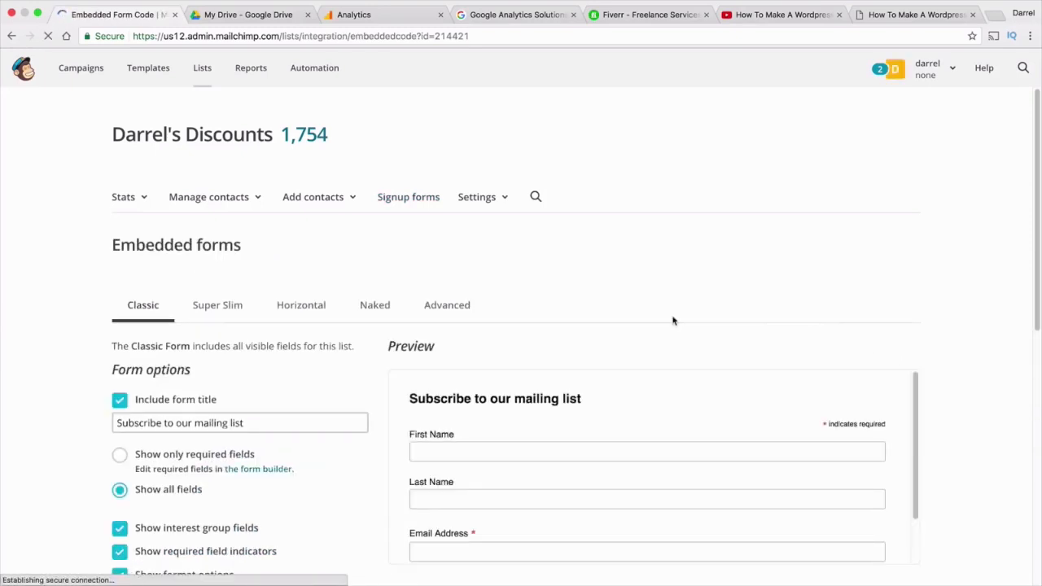
{"action": "scroll", "coordinate": [674, 320], "scroll_direction": "down", "scroll_amount": 3}
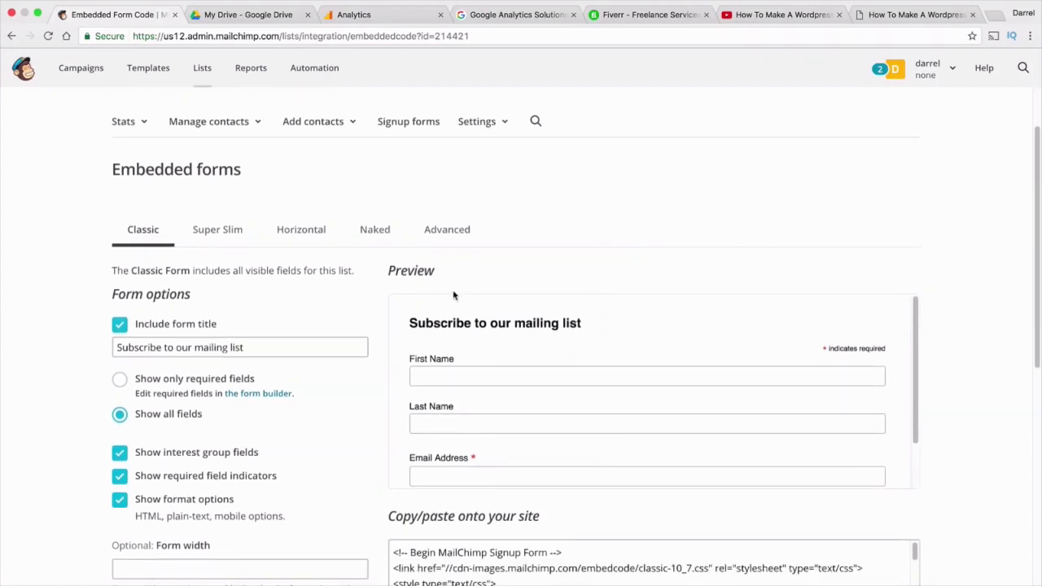
{"action": "left_click", "coordinate": [220, 232]}
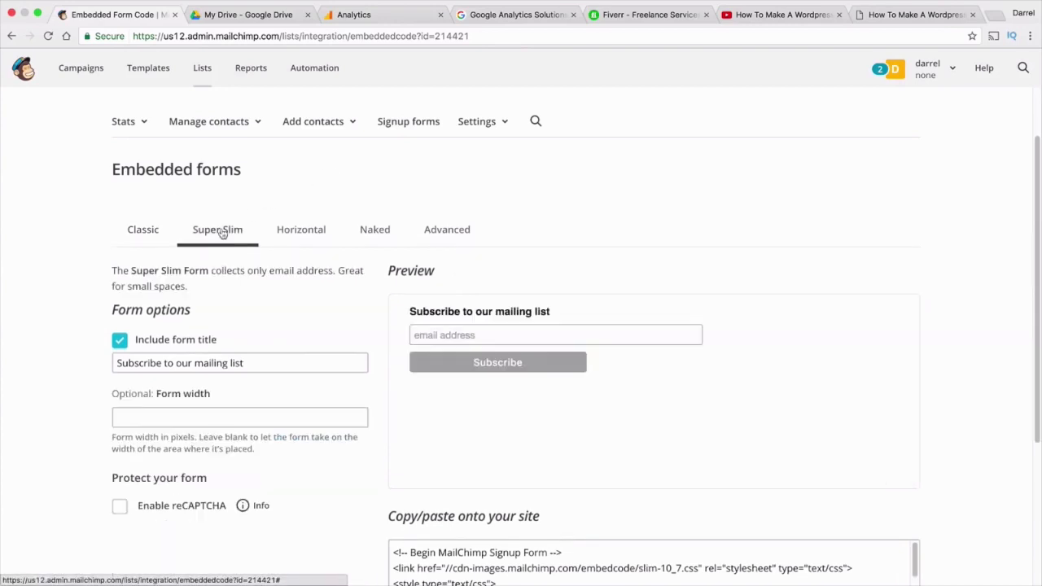
{"action": "left_click", "coordinate": [309, 236]}
{"action": "left_click", "coordinate": [391, 235]}
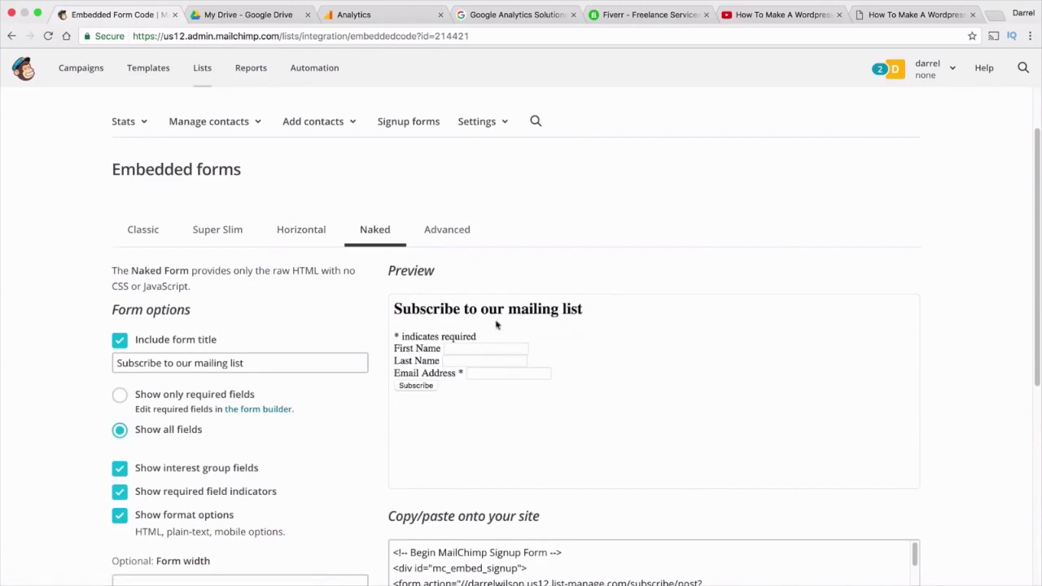
{"action": "left_click_drag", "start_coordinate": [586, 310], "coordinate": [396, 310]}
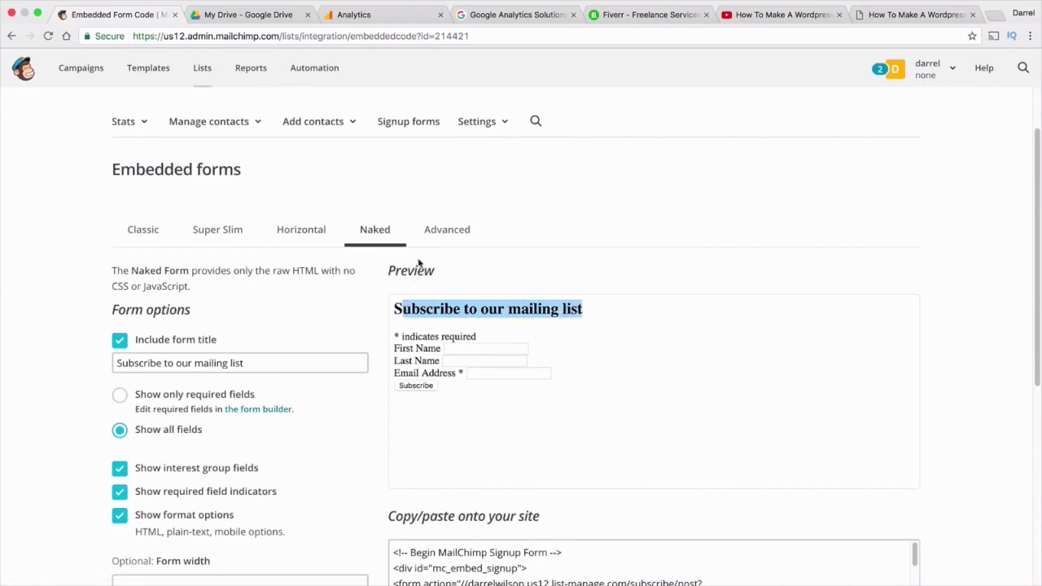
{"action": "left_click", "coordinate": [435, 242]}
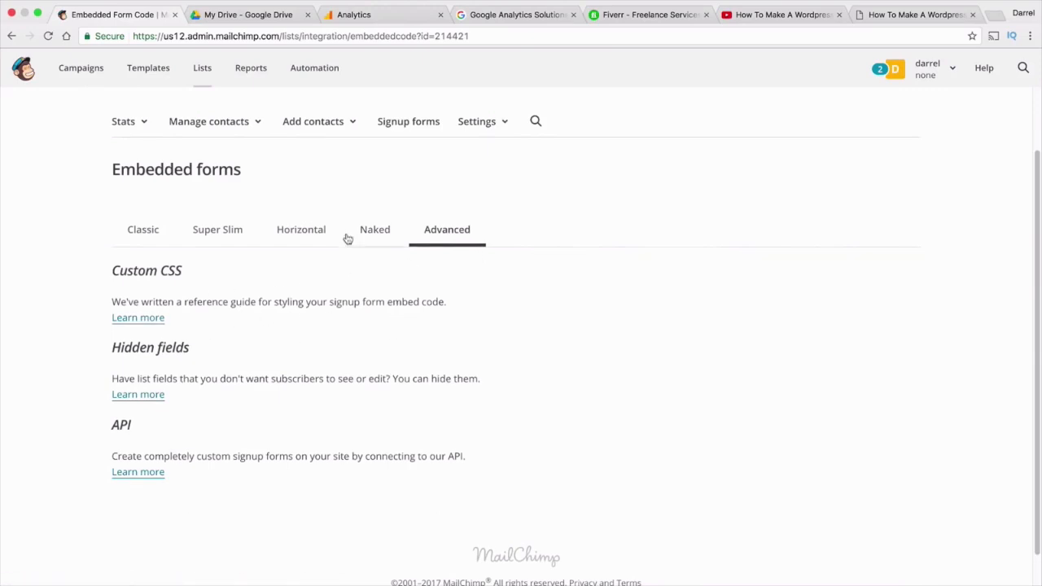
{"action": "left_click", "coordinate": [232, 234]}
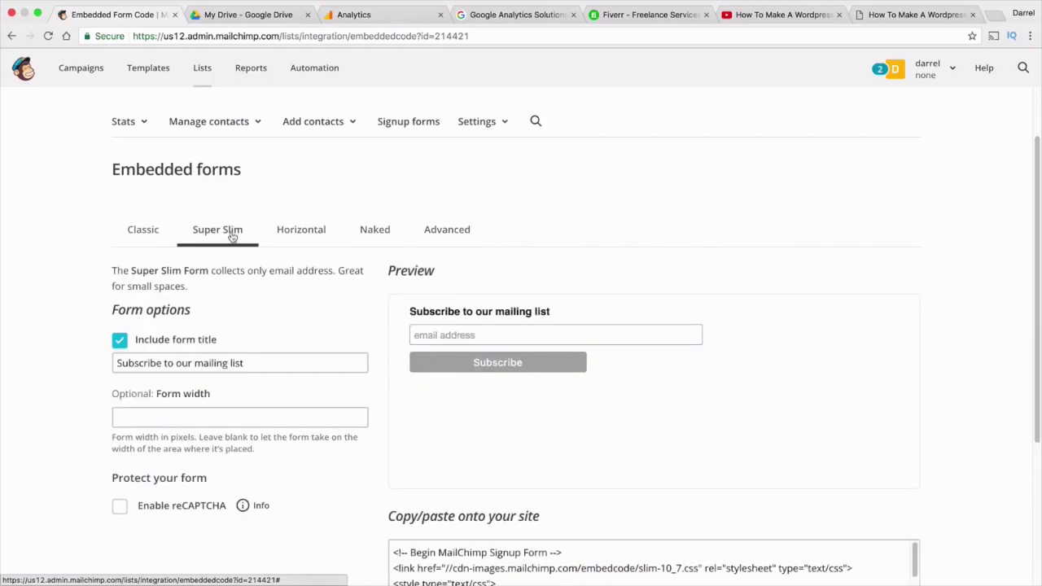
{"action": "left_click", "coordinate": [146, 236]}
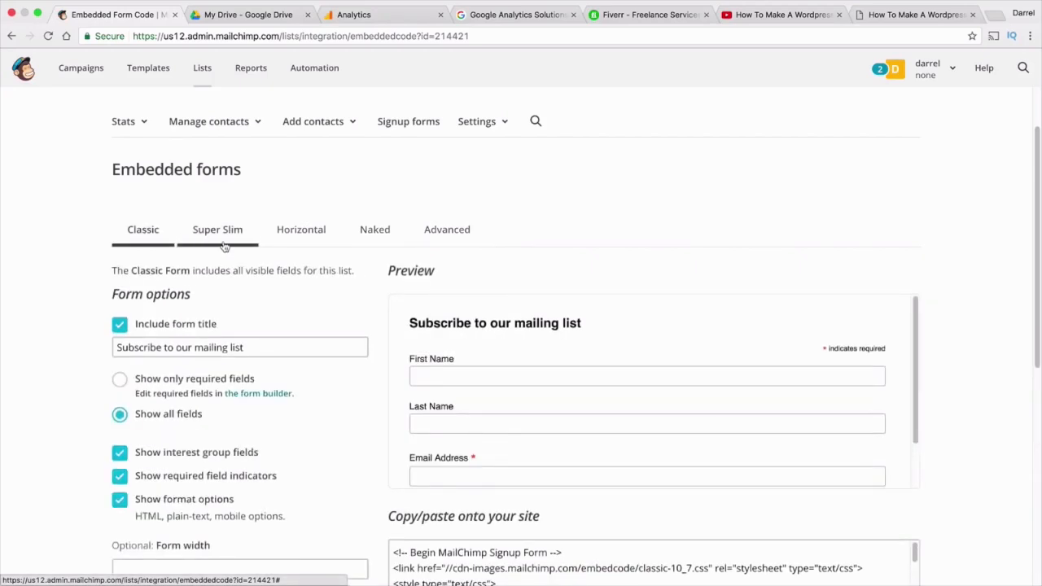
{"action": "scroll", "coordinate": [416, 362], "scroll_direction": "down", "scroll_amount": 3}
{"action": "scroll", "coordinate": [452, 309], "scroll_direction": "up", "scroll_amount": 1}
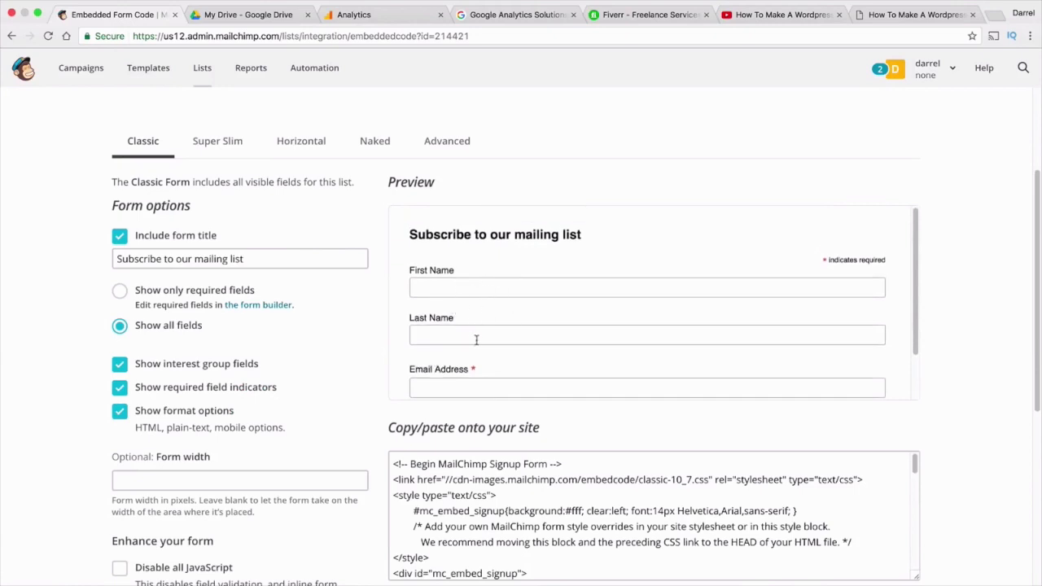
Settle on Super Slim and copy its entire embed code
{"action": "left_click", "coordinate": [215, 144]}
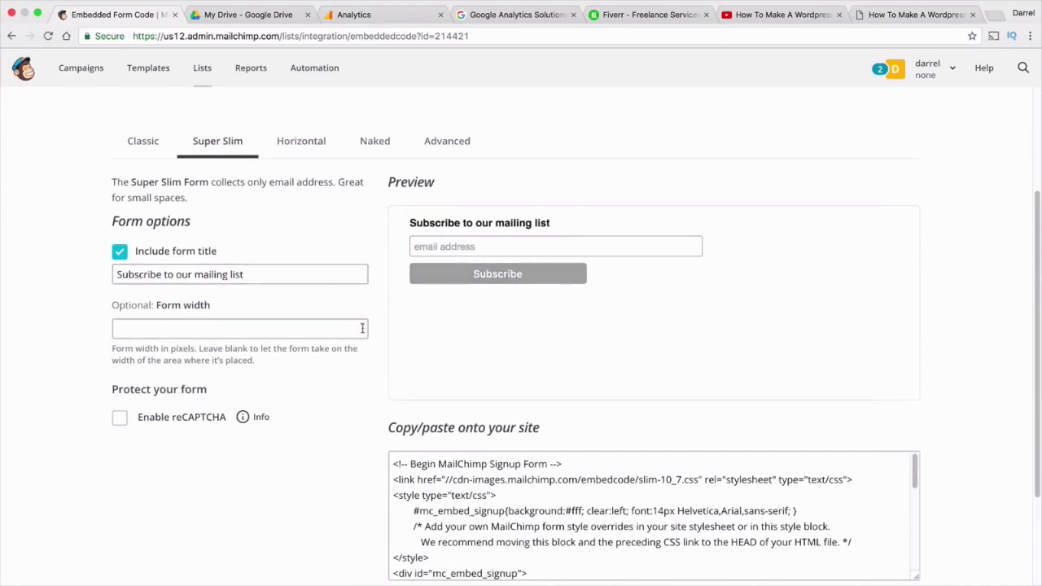
{"action": "left_click", "coordinate": [241, 328]}
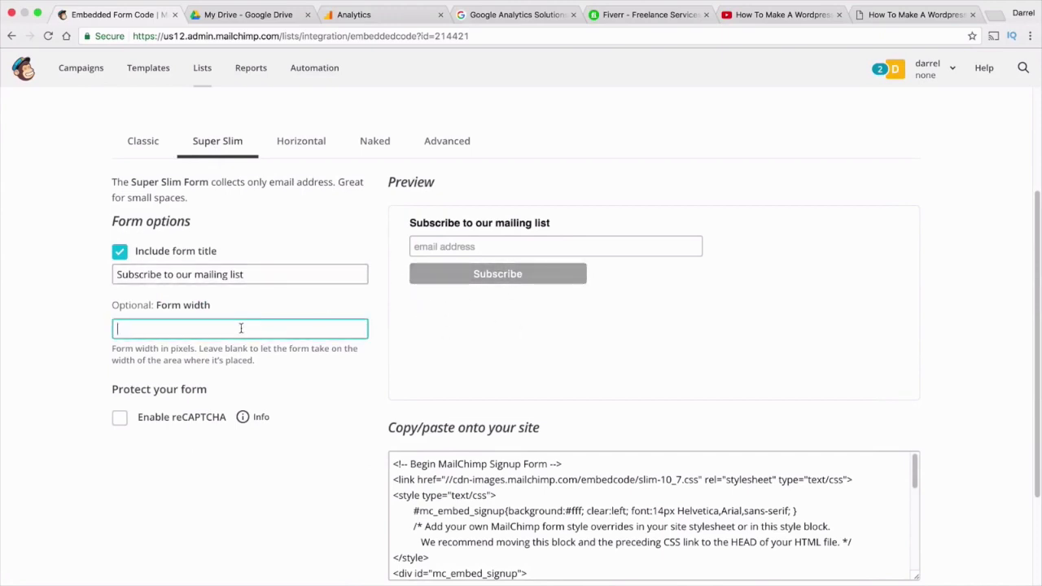
{"action": "left_click", "coordinate": [299, 155]}
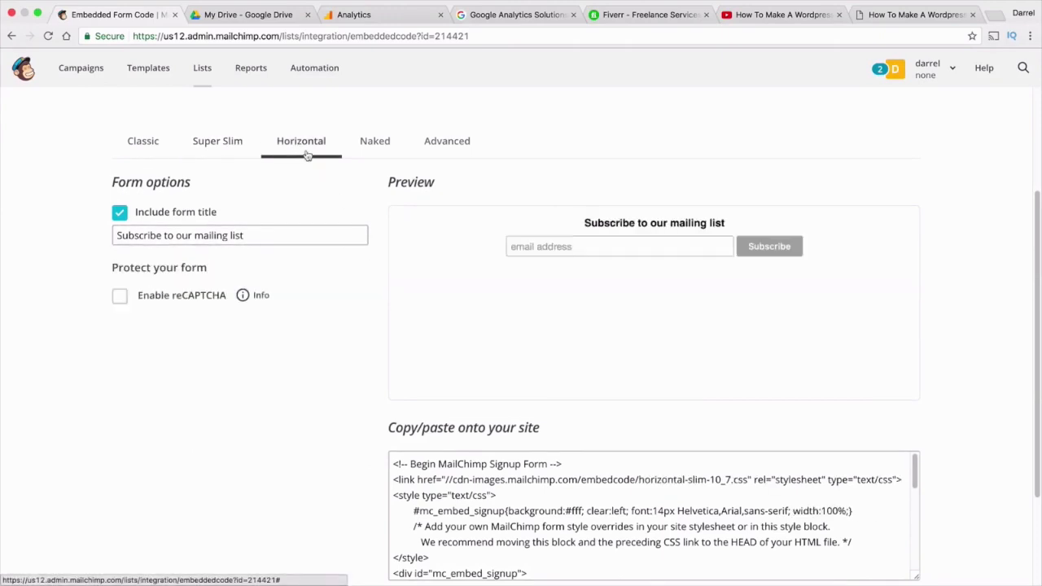
{"action": "left_click", "coordinate": [238, 140]}
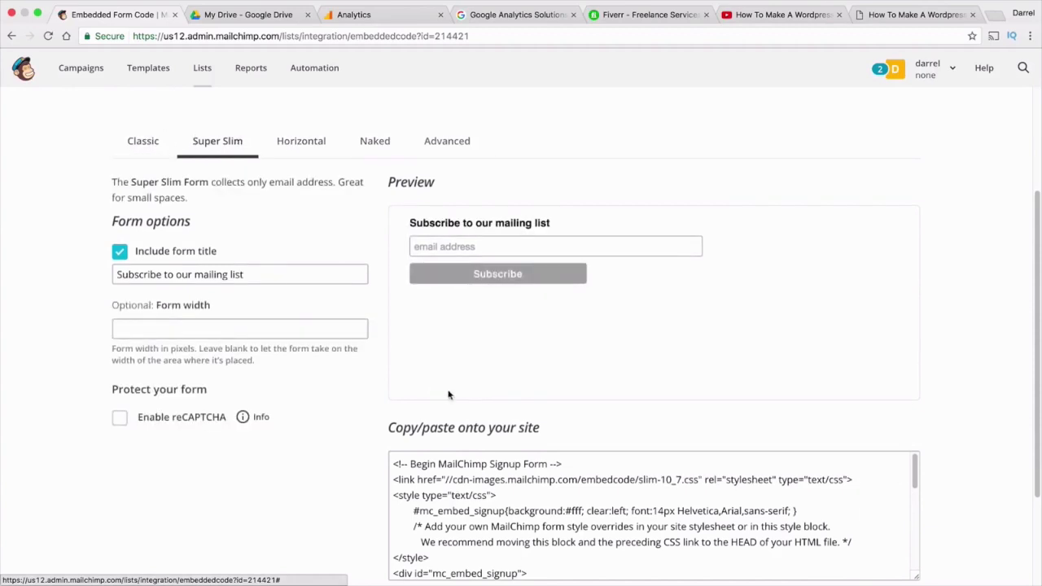
{"action": "scroll", "coordinate": [351, 433], "scroll_direction": "down", "scroll_amount": 3}
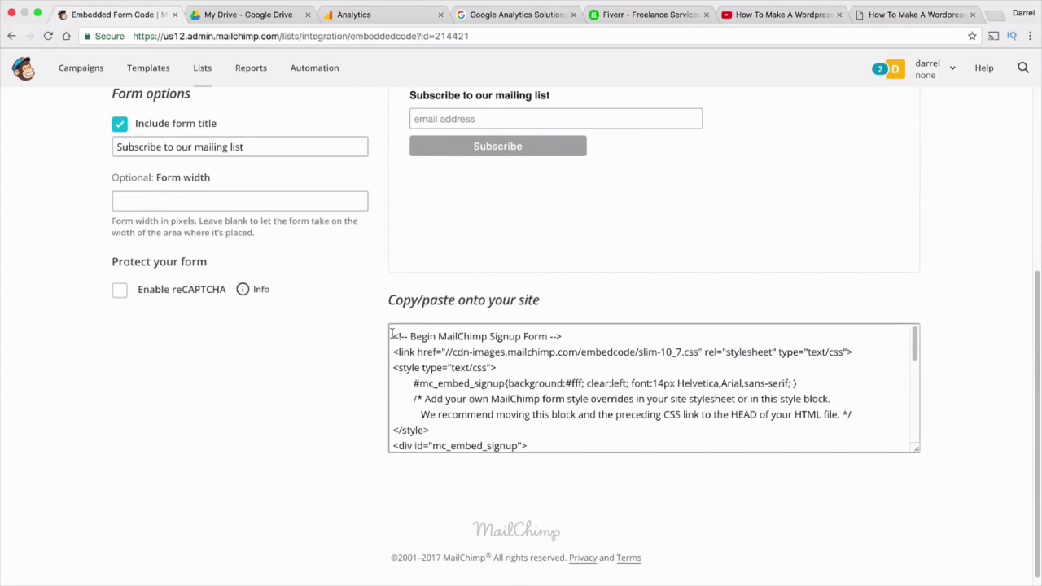
{"action": "left_click_drag", "start_coordinate": [392, 334], "coordinate": [614, 471]}
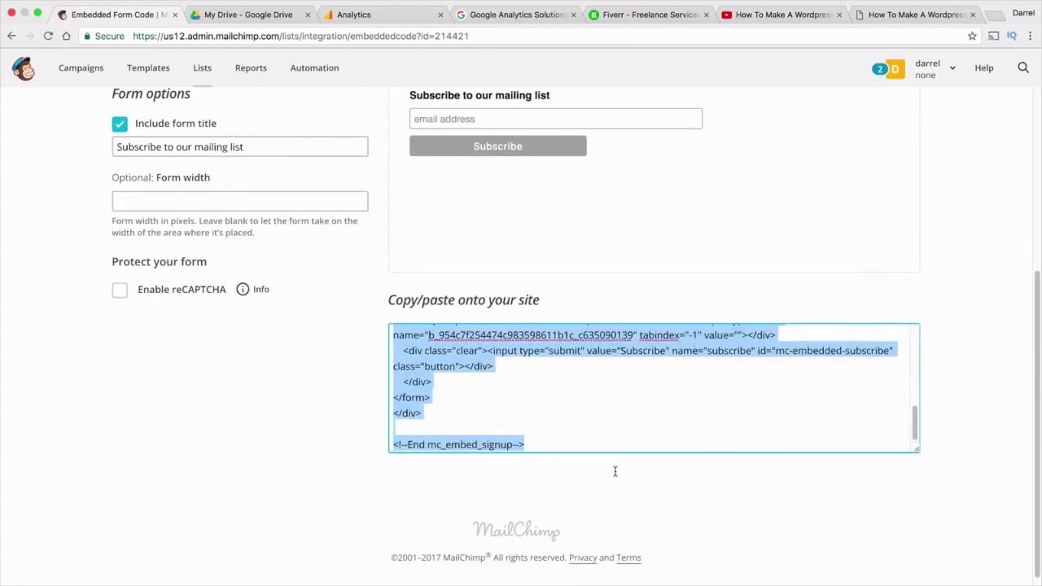
{"action": "right_click", "coordinate": [446, 362]}
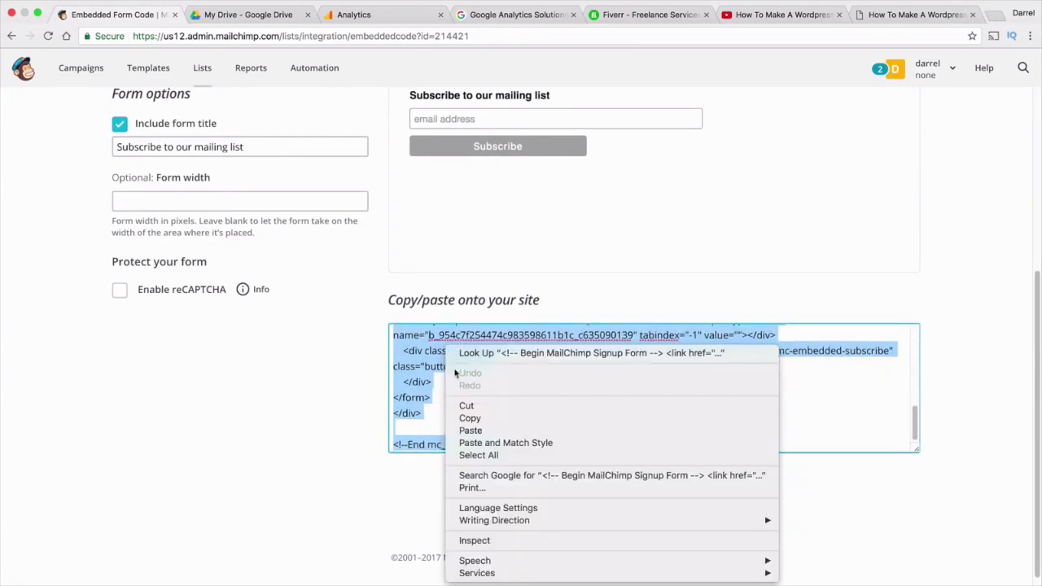
{"action": "left_click", "coordinate": [465, 411]}
{"action": "left_click", "coordinate": [916, 11]}
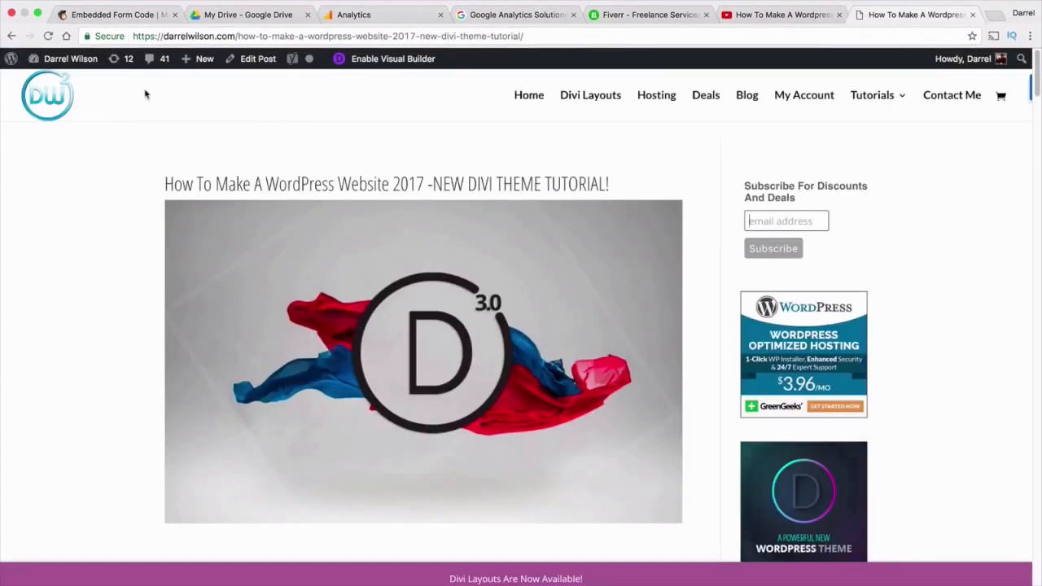
Go to the WordPress Widgets page from the admin bar
{"action": "scroll", "coordinate": [796, 309], "scroll_direction": "down", "scroll_amount": 2}
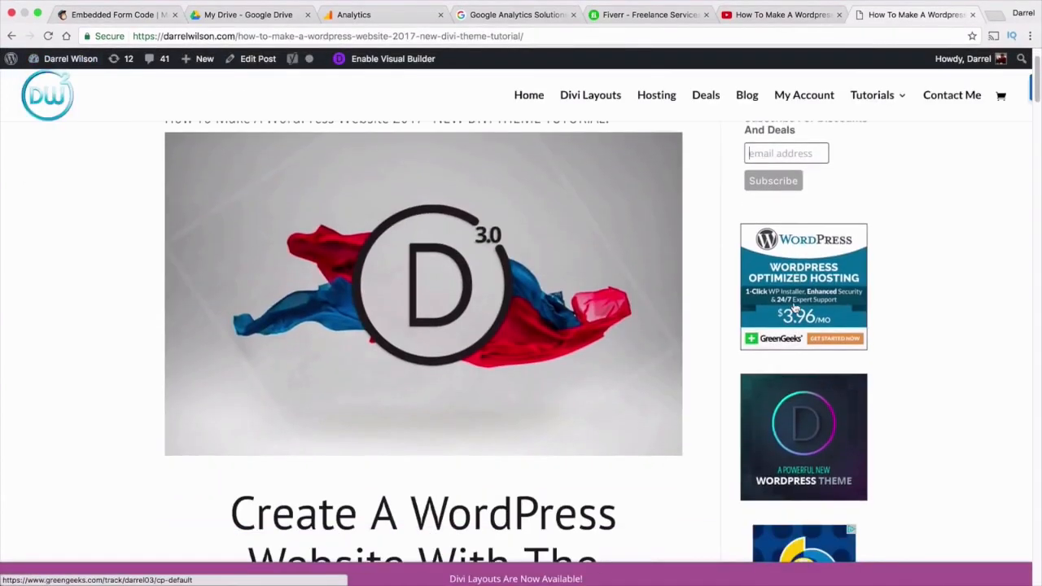
{"action": "scroll", "coordinate": [796, 310], "scroll_direction": "down", "scroll_amount": 10}
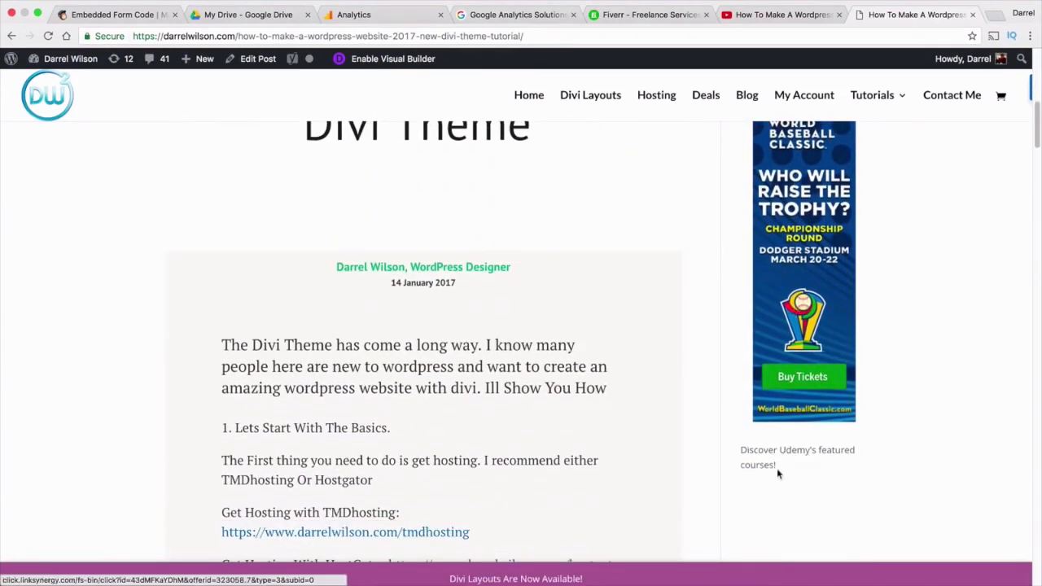
{"action": "mouse_move", "coordinate": [69, 59]}
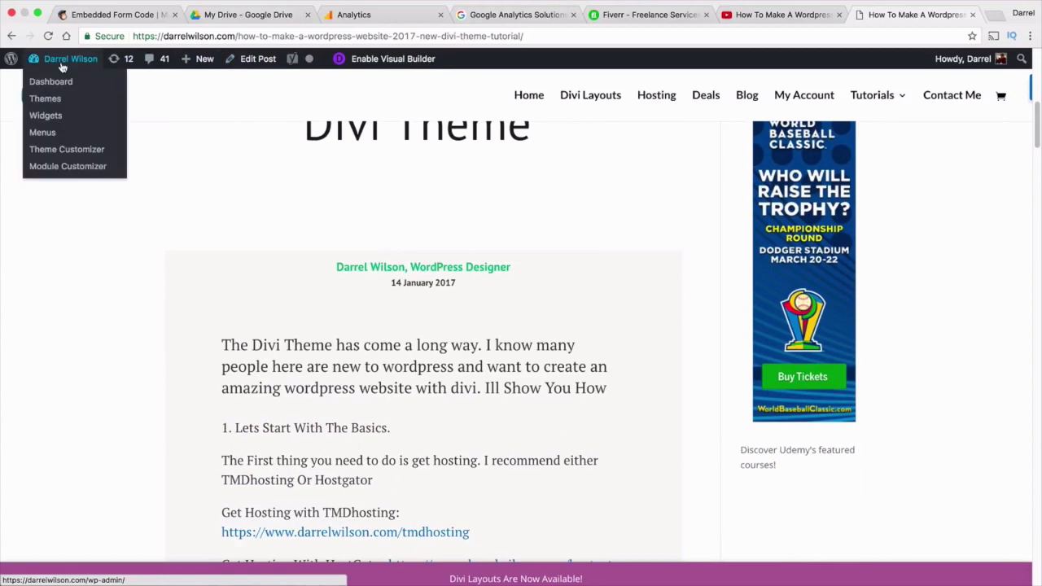
{"action": "left_click", "coordinate": [61, 122]}
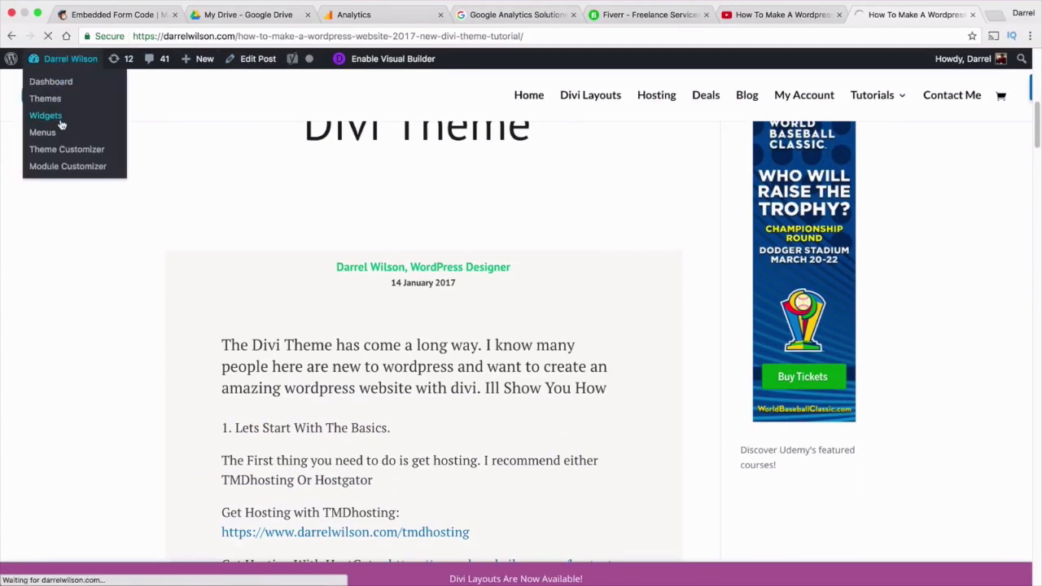
Add a Sidebar Text widget containing the pasted MailChimp form code and save it
{"action": "scroll", "coordinate": [476, 306], "scroll_direction": "down", "scroll_amount": 1}
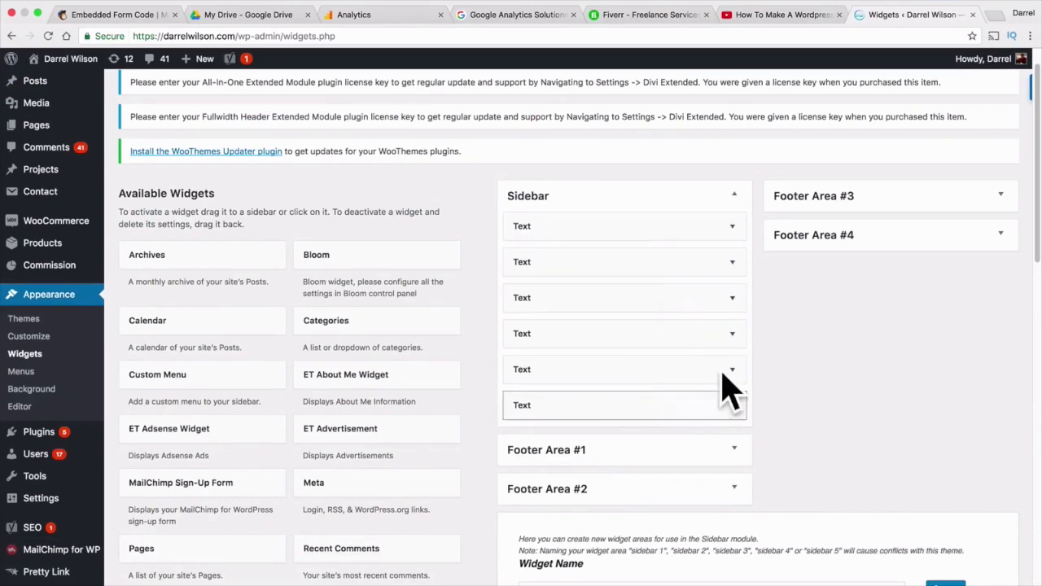
{"action": "scroll", "coordinate": [631, 334], "scroll_direction": "down", "scroll_amount": 1}
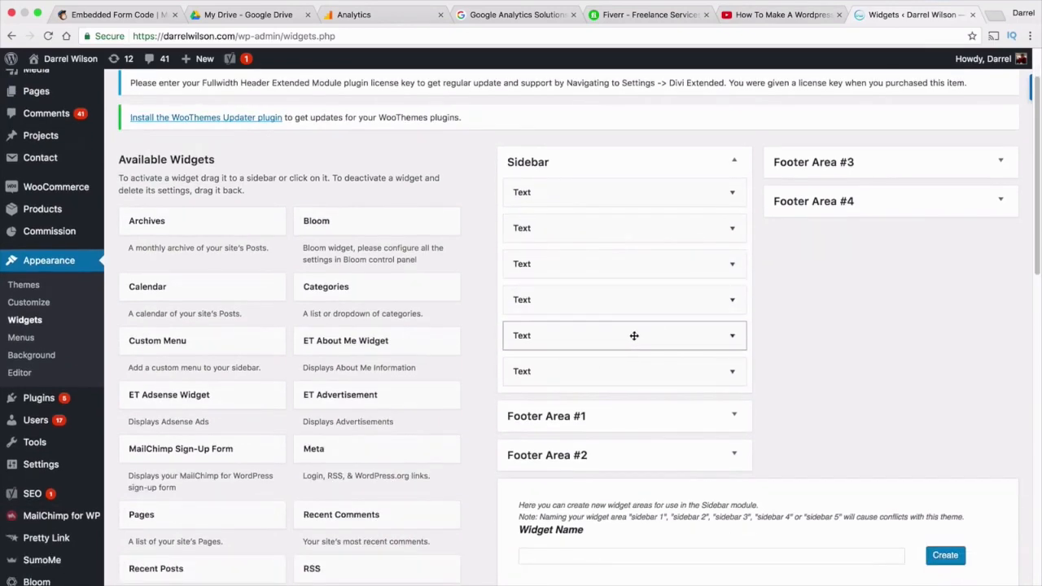
{"action": "scroll", "coordinate": [329, 346], "scroll_direction": "down", "scroll_amount": 4}
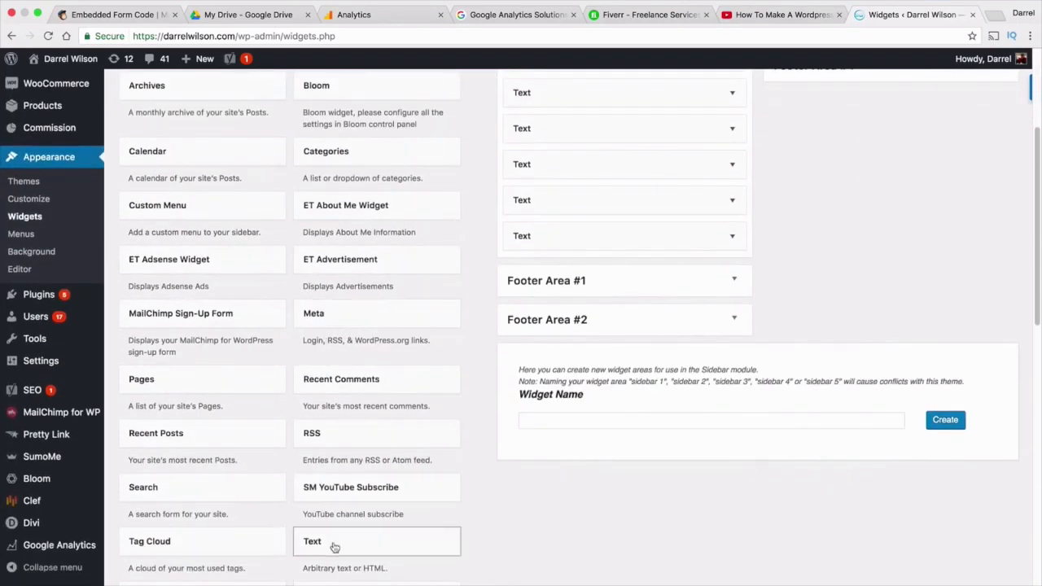
{"action": "left_click_drag", "start_coordinate": [334, 547], "coordinate": [554, 269]}
{"action": "right_click", "coordinate": [523, 395]}
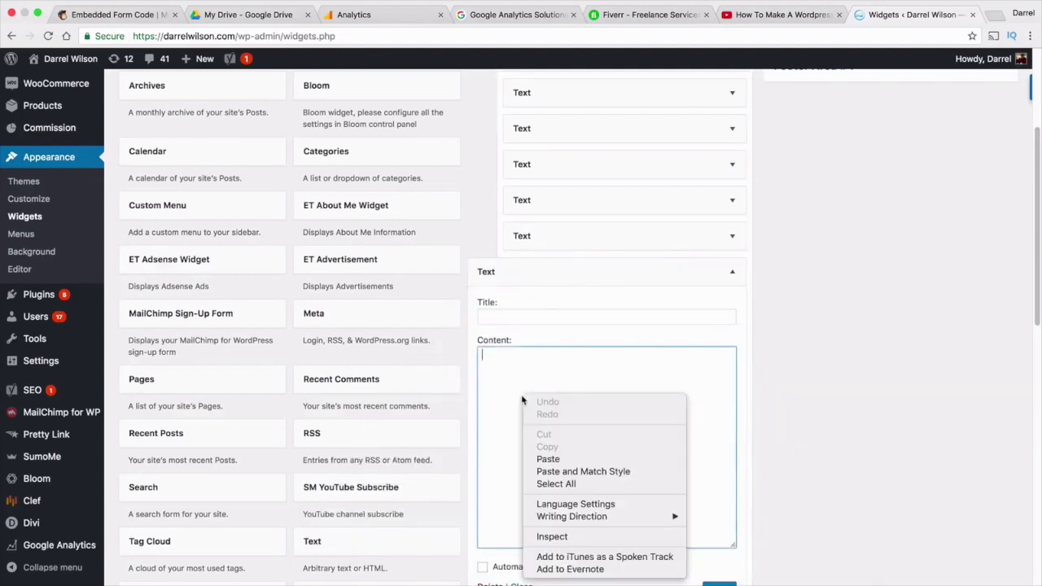
{"action": "left_click", "coordinate": [559, 461]}
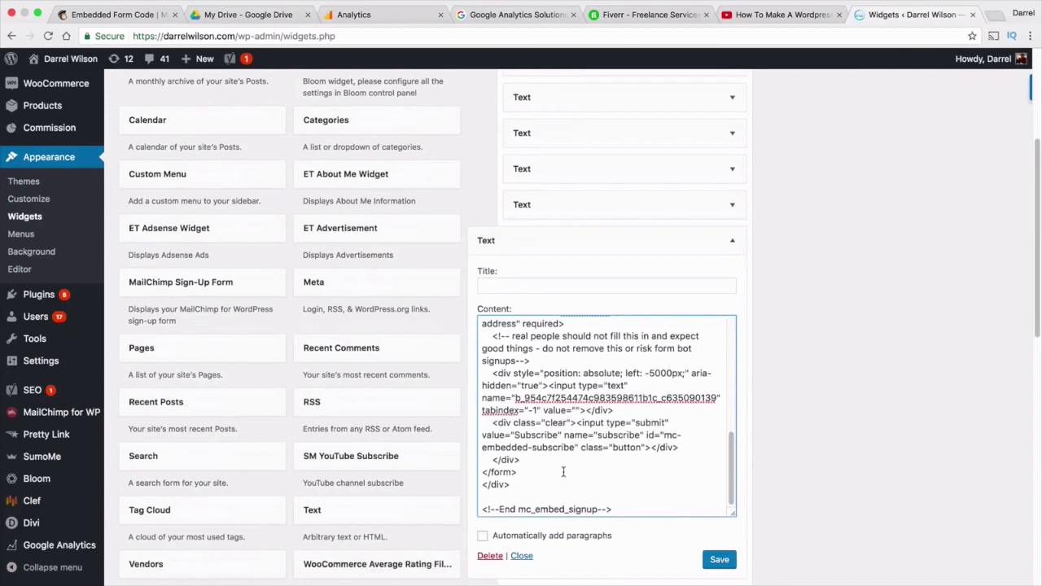
{"action": "left_click", "coordinate": [716, 563]}
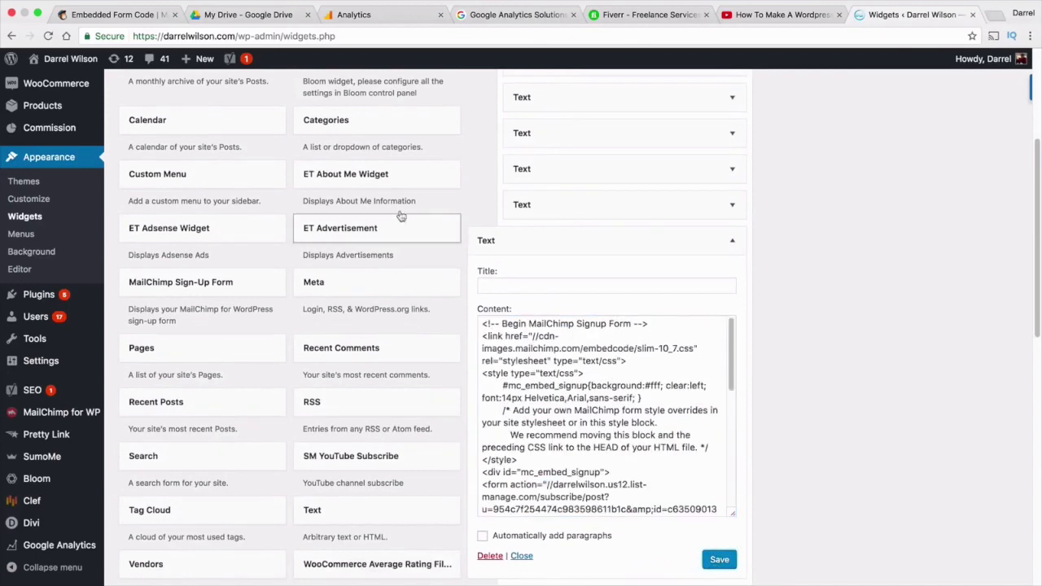
{"action": "left_click", "coordinate": [79, 88]}
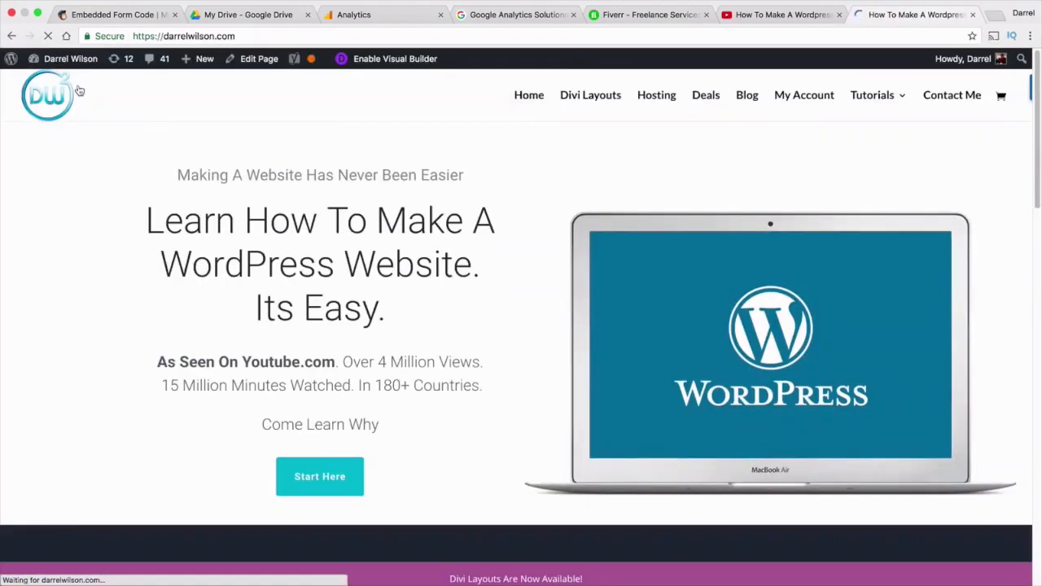
Open the blog's second post to view the subscribe form, then go back to the MailChimp embed code
{"action": "left_click", "coordinate": [746, 104]}
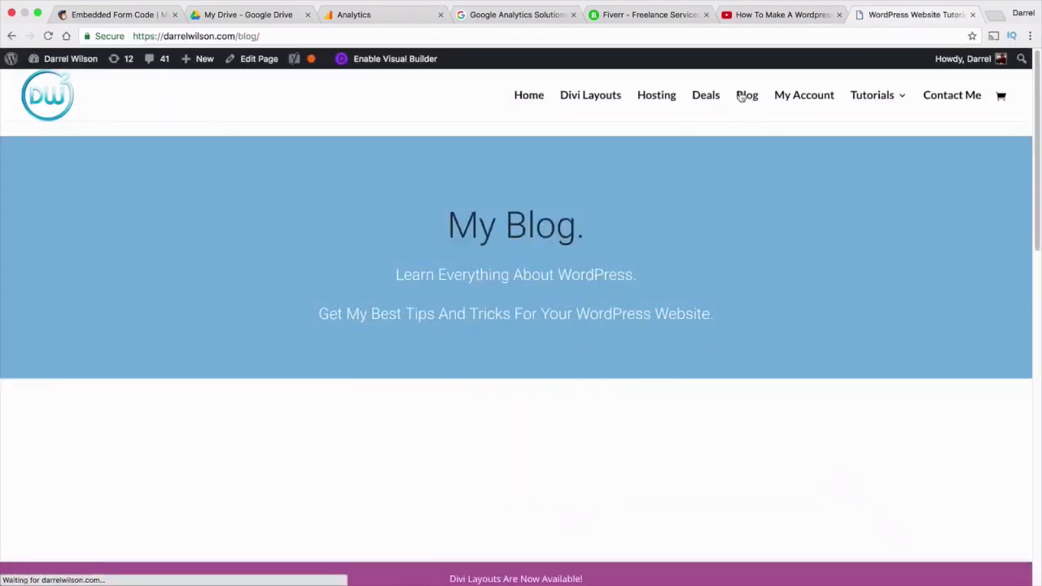
{"action": "left_click", "coordinate": [537, 435]}
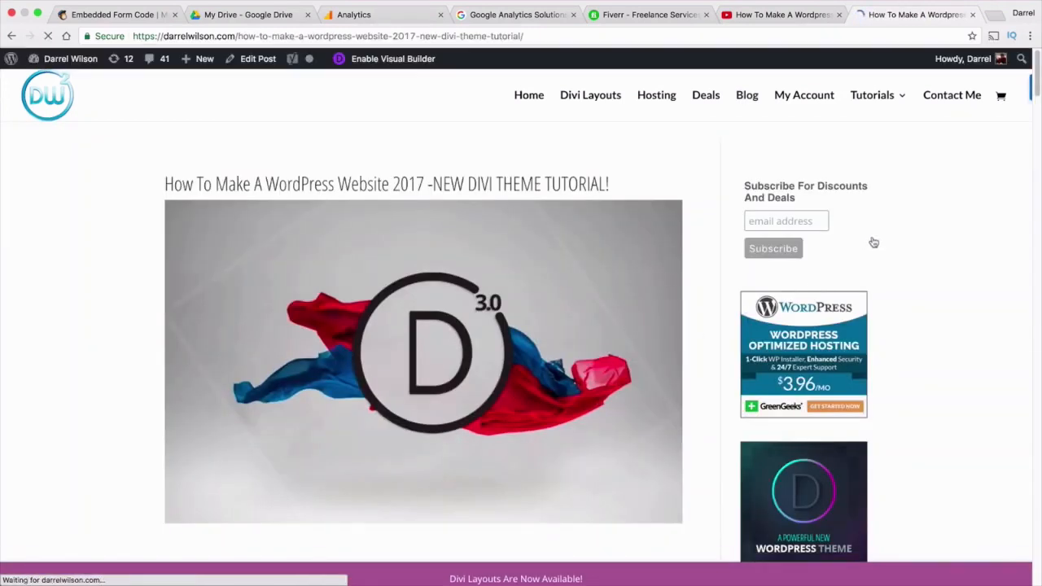
{"action": "left_click_drag", "start_coordinate": [1037, 92], "coordinate": [1037, 163]}
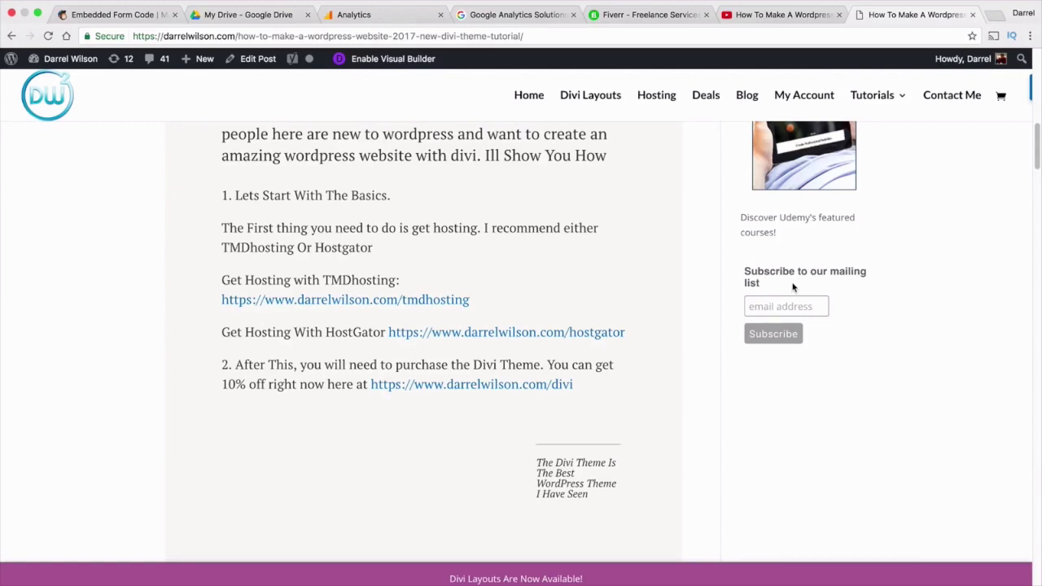
{"action": "left_click", "coordinate": [127, 18]}
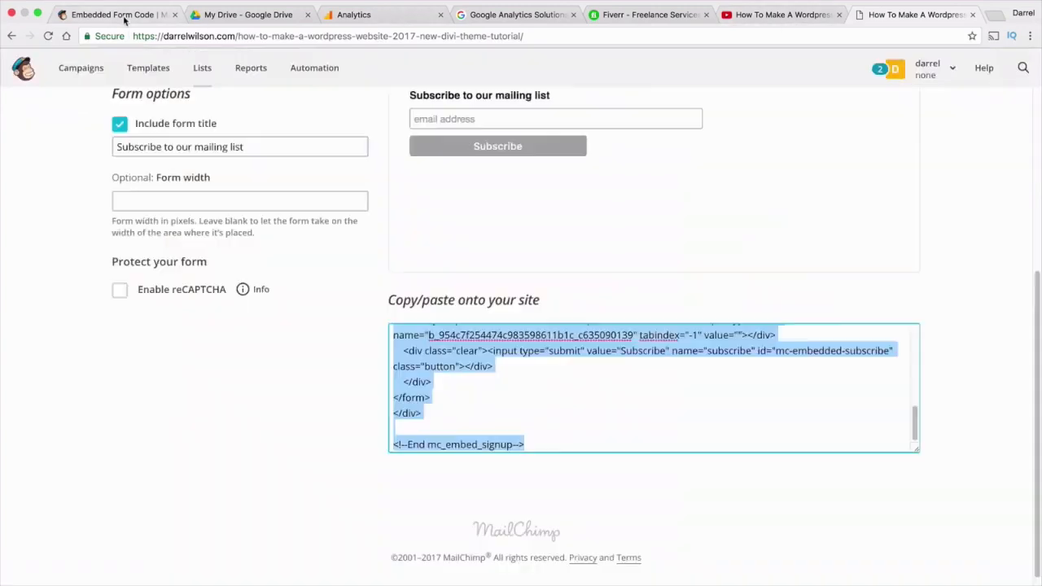
{"action": "scroll", "coordinate": [511, 343], "scroll_direction": "up", "scroll_amount": 5}
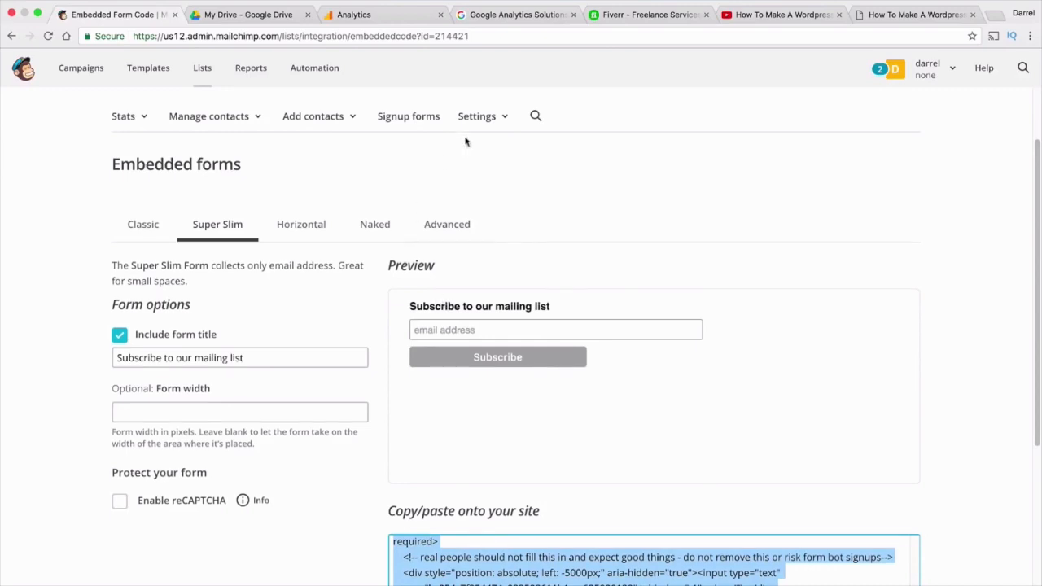
From the blog post, open the WordPress admin Dashboard and place its tab beside MailChimp
{"action": "left_click", "coordinate": [887, 16]}
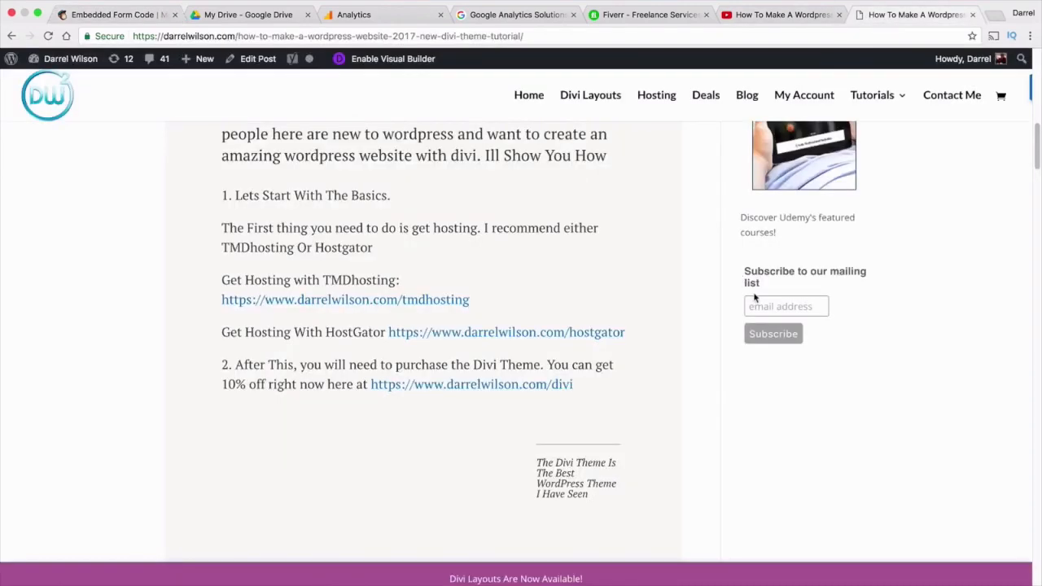
{"action": "scroll", "coordinate": [763, 289], "scroll_direction": "down", "scroll_amount": 1}
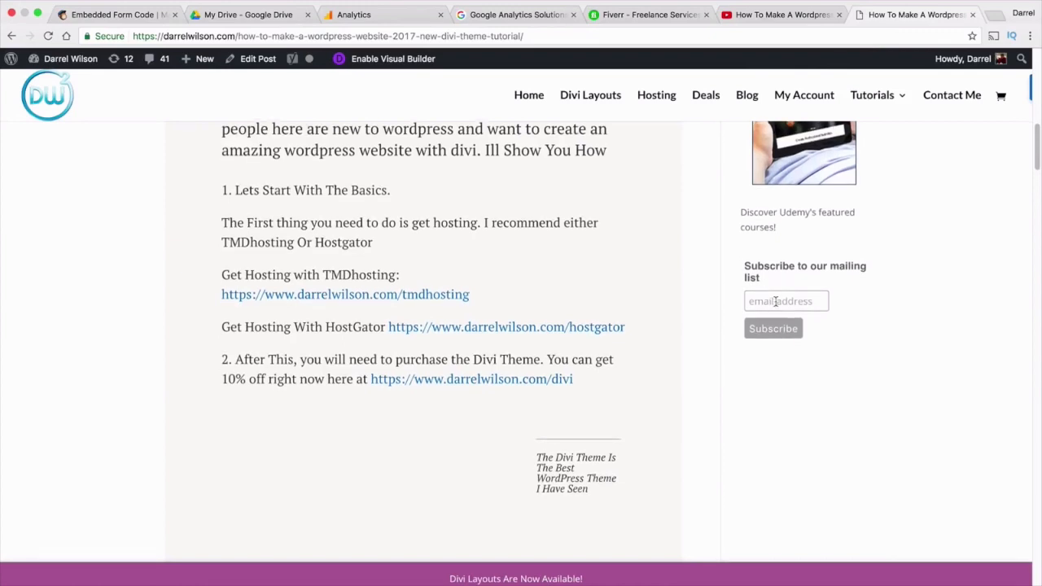
{"action": "mouse_move", "coordinate": [69, 61]}
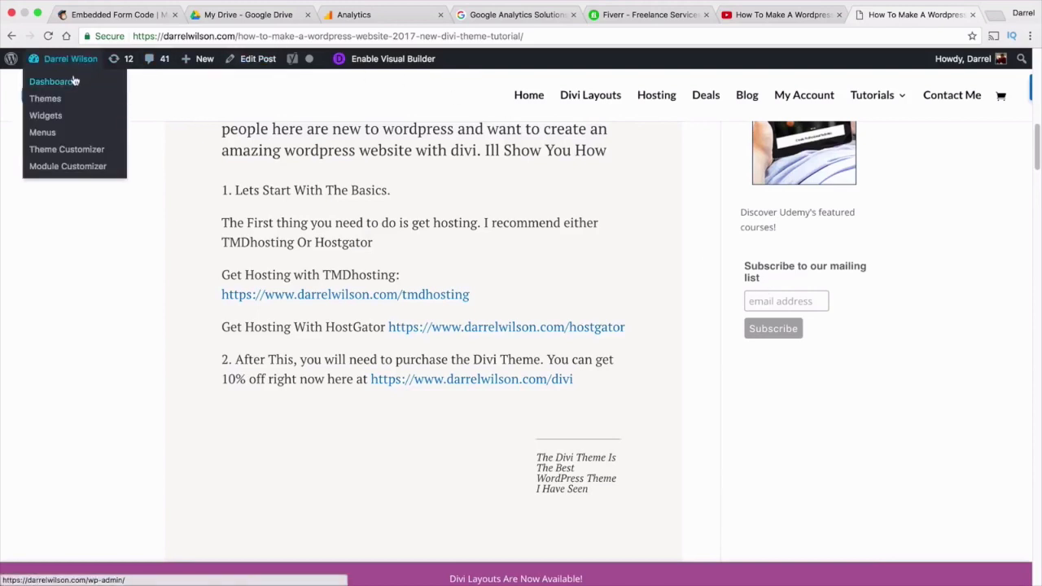
{"action": "left_click", "coordinate": [74, 84]}
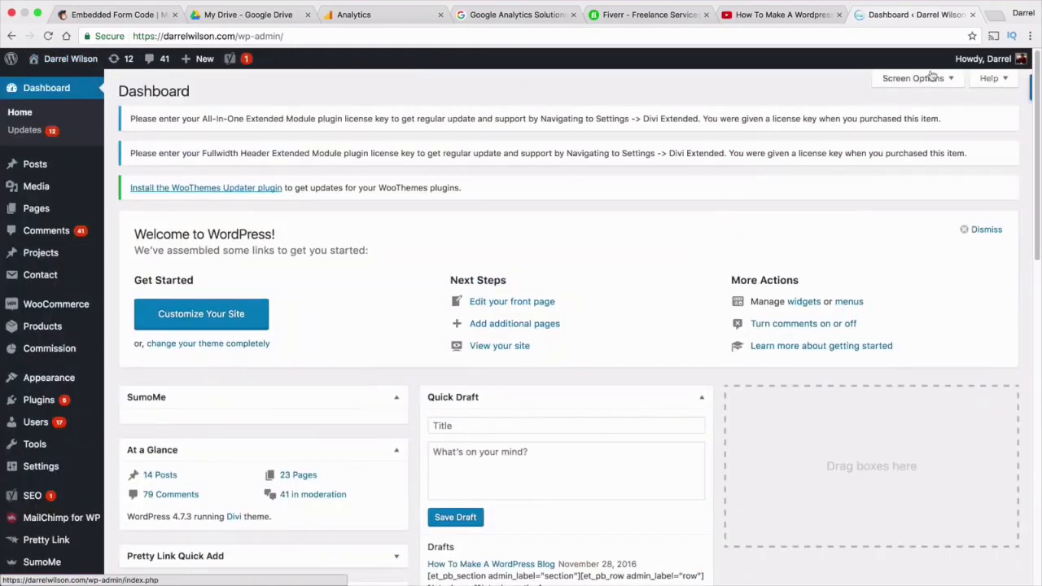
{"action": "left_click_drag", "start_coordinate": [922, 18], "coordinate": [301, 15]}
{"action": "left_click", "coordinate": [114, 15]}
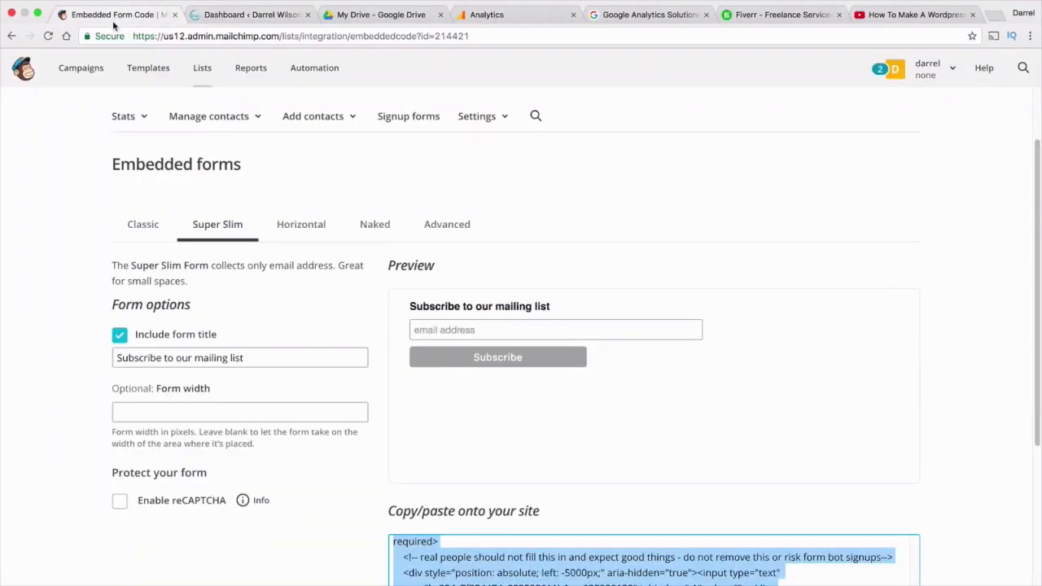
Go to the API keys page under Profile > Extras in the MailChimp account
{"action": "scroll", "coordinate": [302, 201], "scroll_direction": "up", "scroll_amount": 3}
{"action": "left_click", "coordinate": [23, 70]}
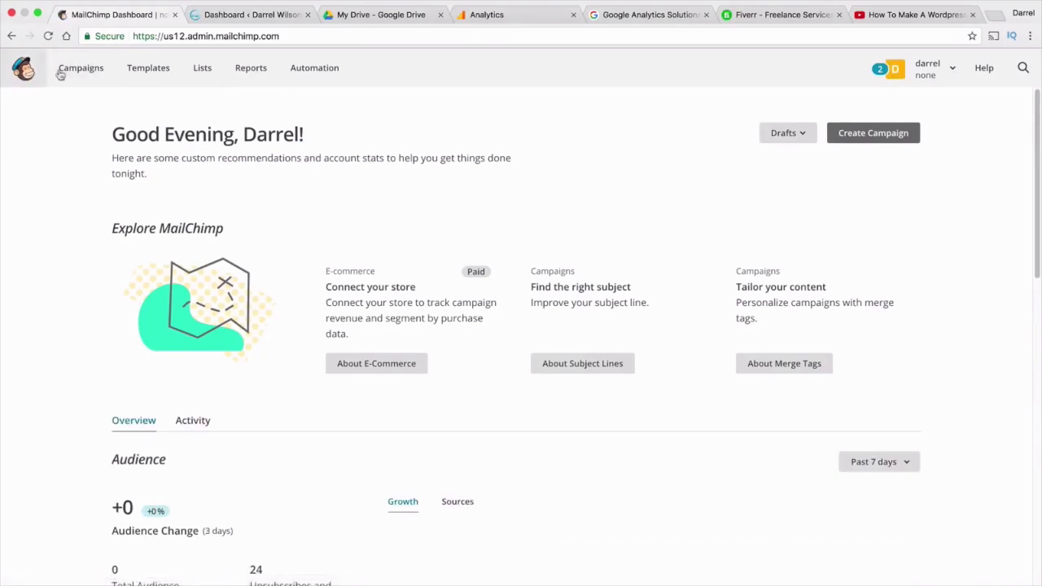
{"action": "left_click", "coordinate": [931, 72]}
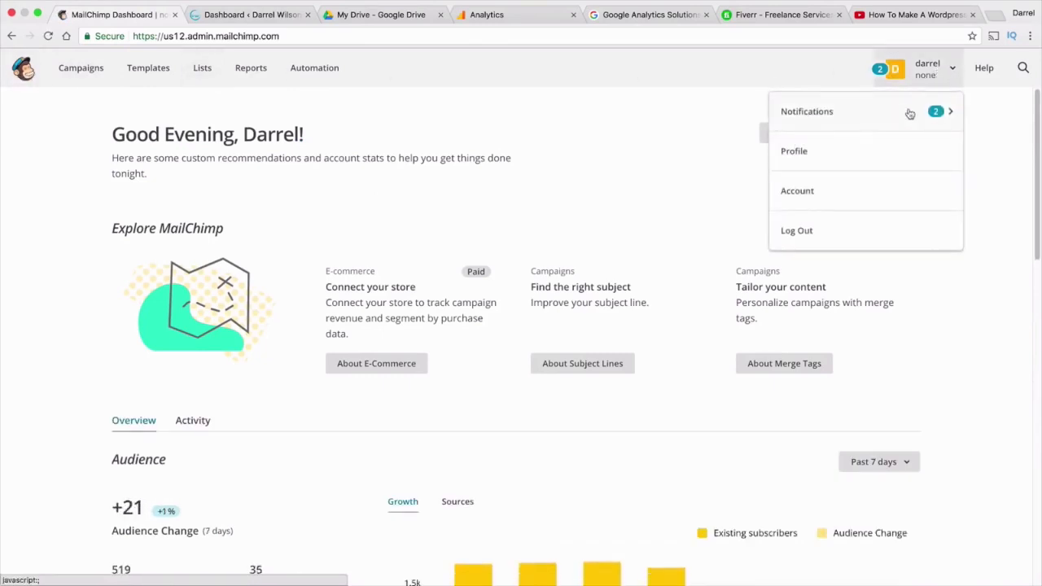
{"action": "left_click", "coordinate": [884, 143]}
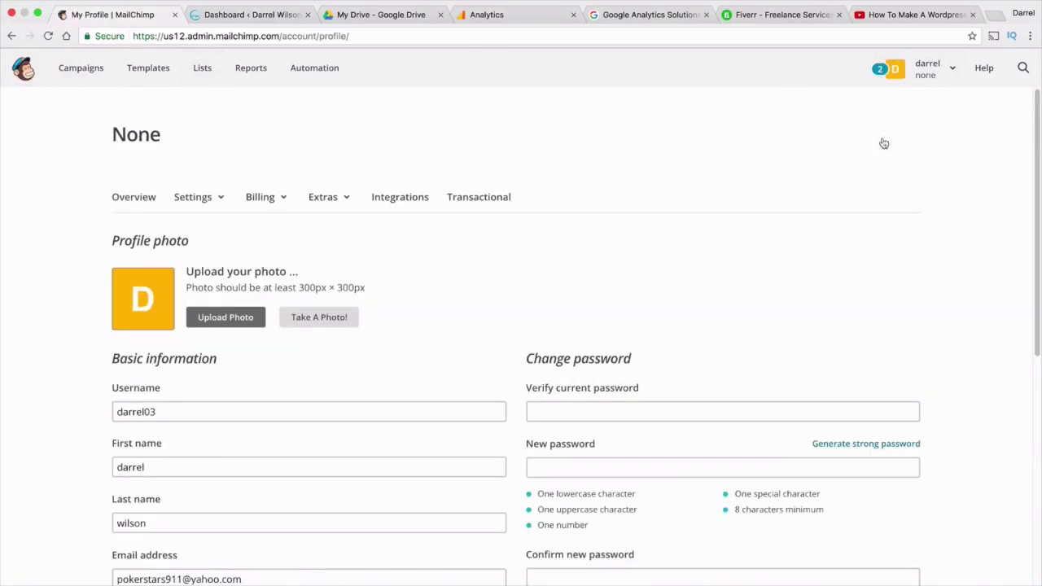
{"action": "left_click", "coordinate": [339, 200]}
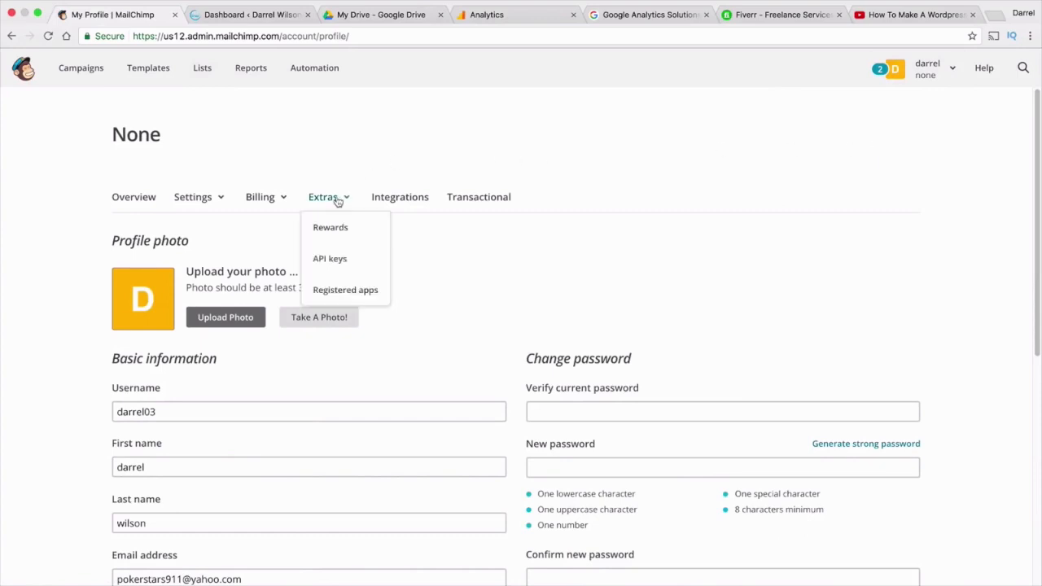
{"action": "left_click", "coordinate": [338, 259]}
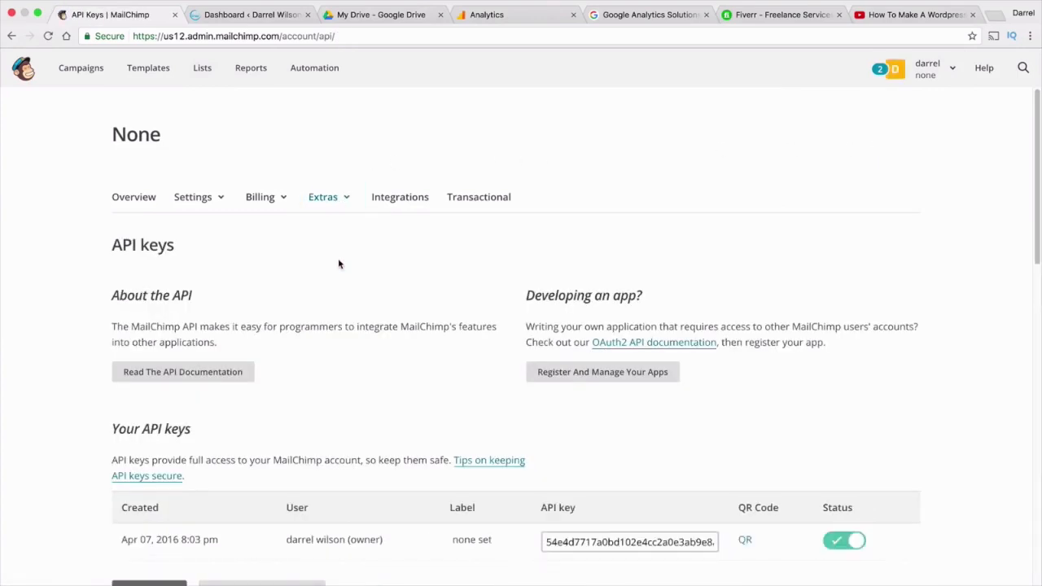
Select the existing API key and copy it
{"action": "scroll", "coordinate": [341, 269], "scroll_direction": "down", "scroll_amount": 3}
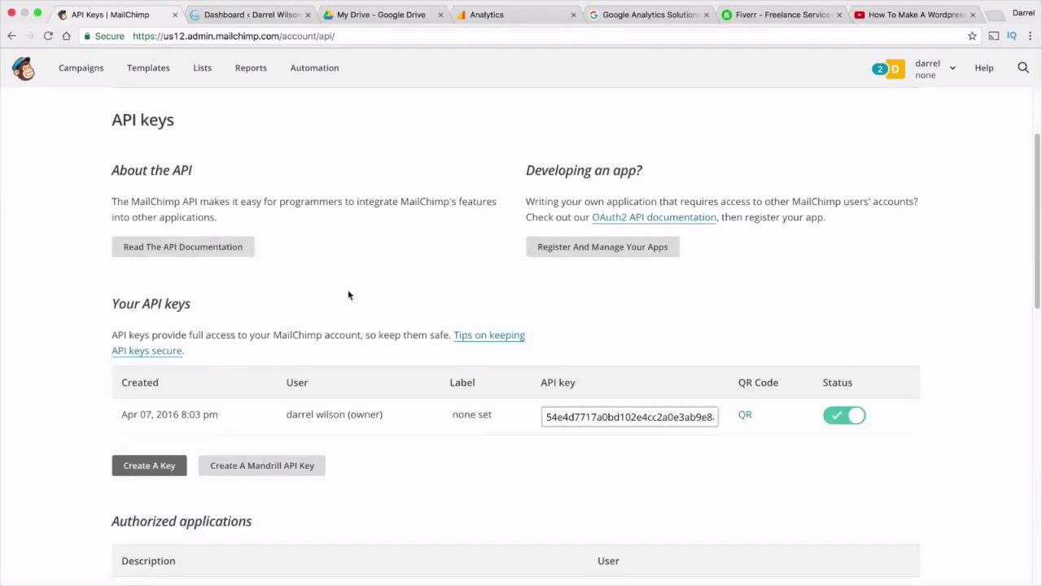
{"action": "left_click", "coordinate": [602, 417]}
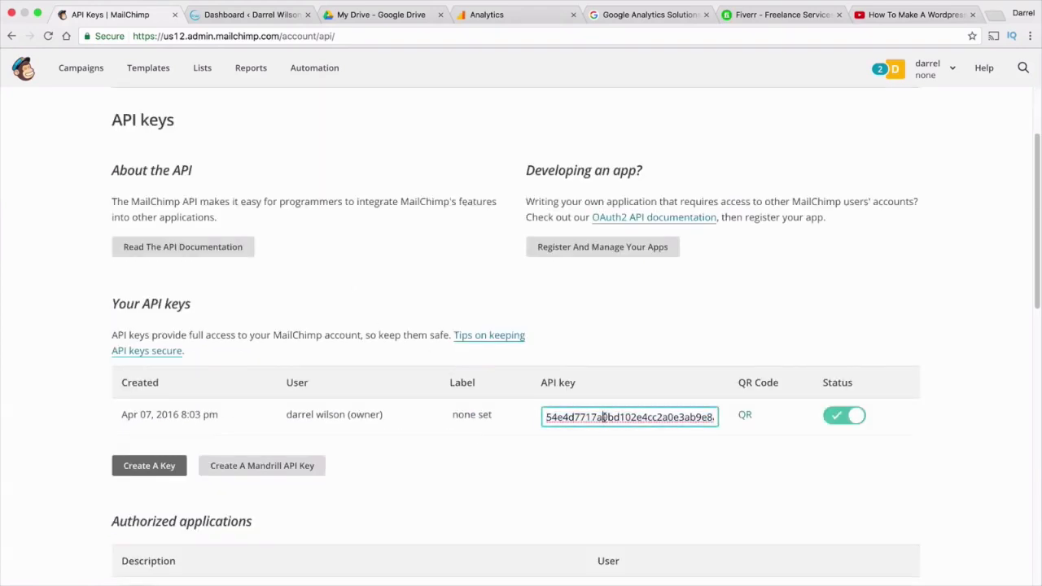
{"action": "right_click", "coordinate": [606, 421]}
{"action": "left_click", "coordinate": [630, 399]}
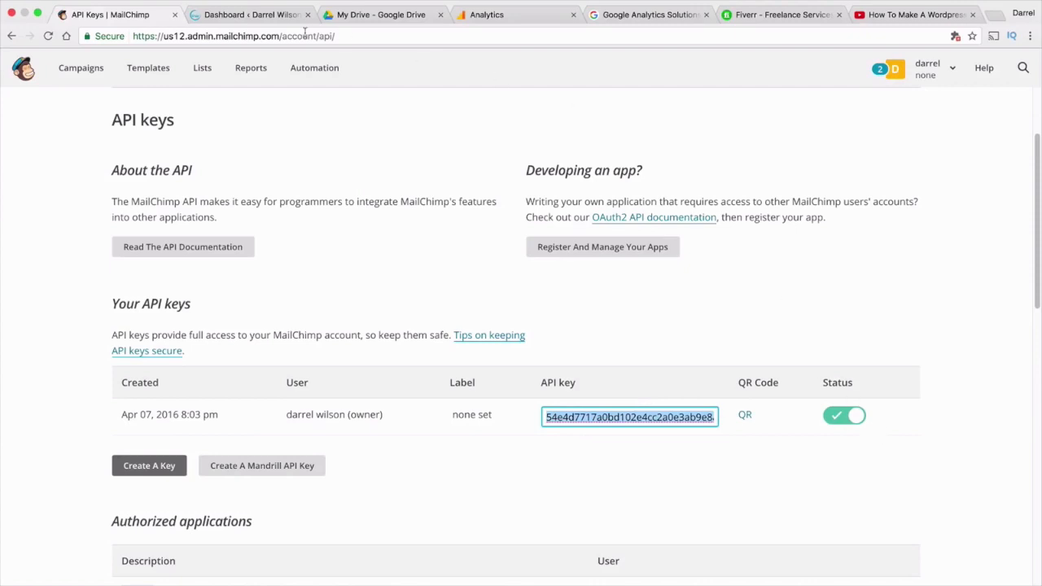
{"action": "left_click", "coordinate": [239, 14]}
Open Bloom's Optin Forms page from the WordPress admin sidebar
{"action": "scroll", "coordinate": [82, 530], "scroll_direction": "down", "scroll_amount": 1}
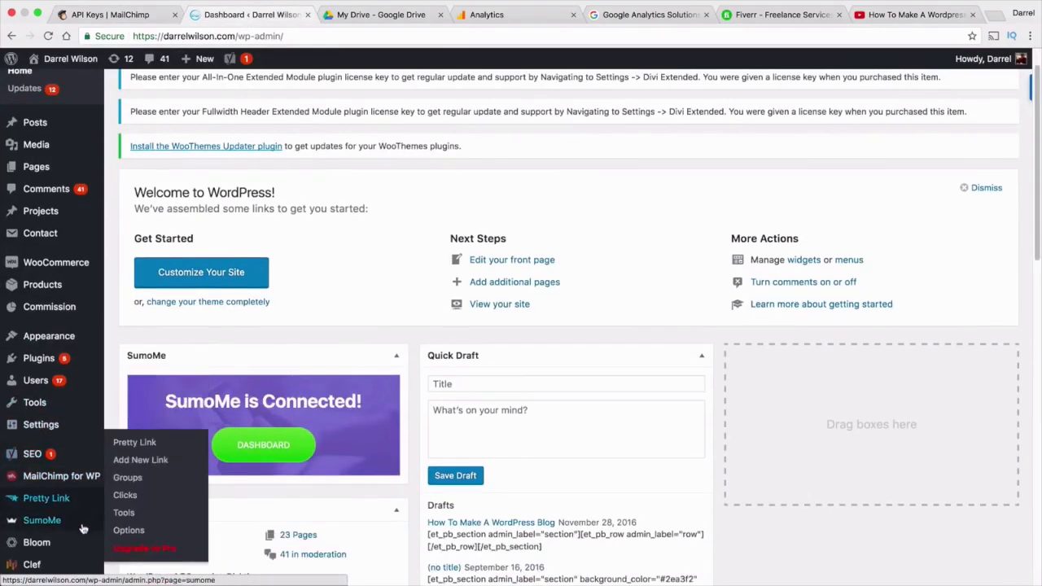
{"action": "left_click", "coordinate": [68, 542]}
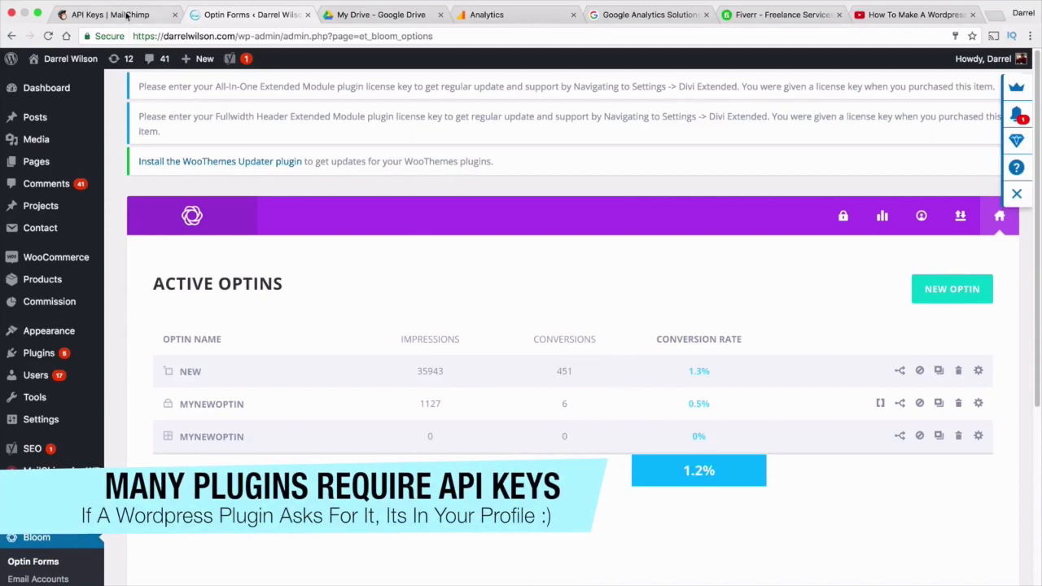
{"action": "left_click", "coordinate": [122, 15]}
Select the key in its row on the API keys page and copy it once more
{"action": "left_click", "coordinate": [605, 544]}
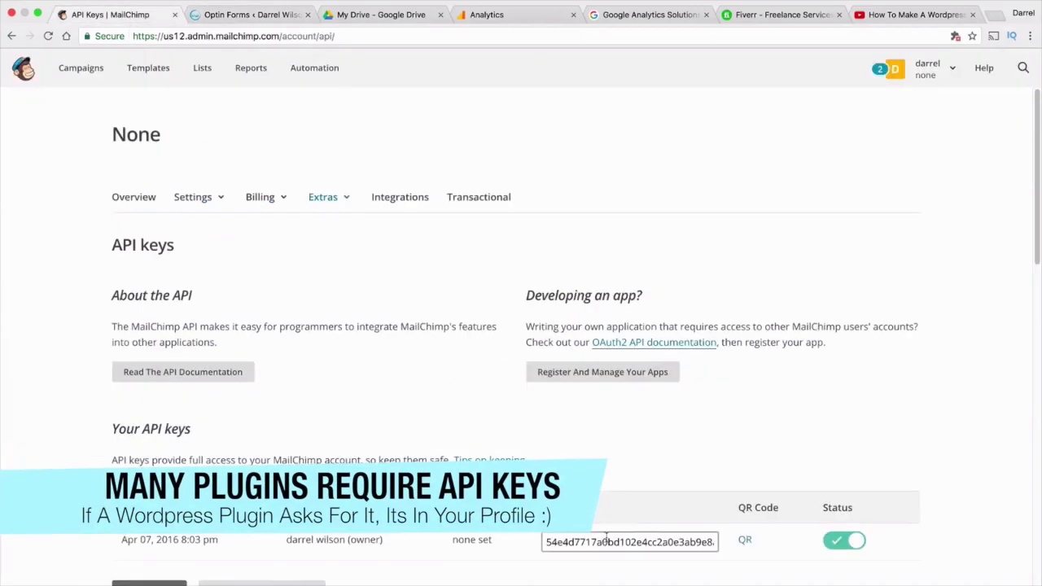
{"action": "right_click", "coordinate": [605, 544]}
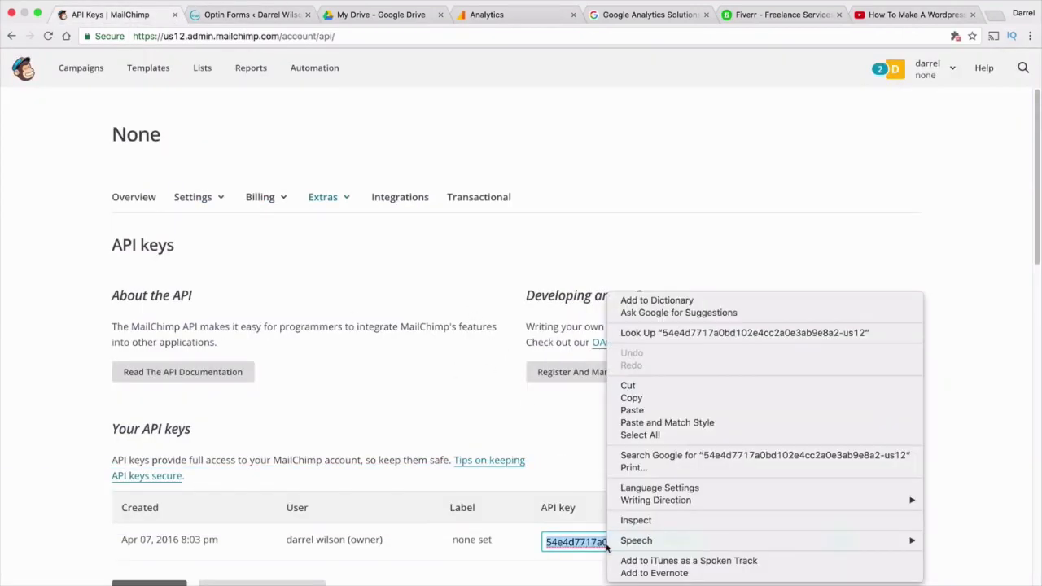
{"action": "left_click", "coordinate": [647, 398]}
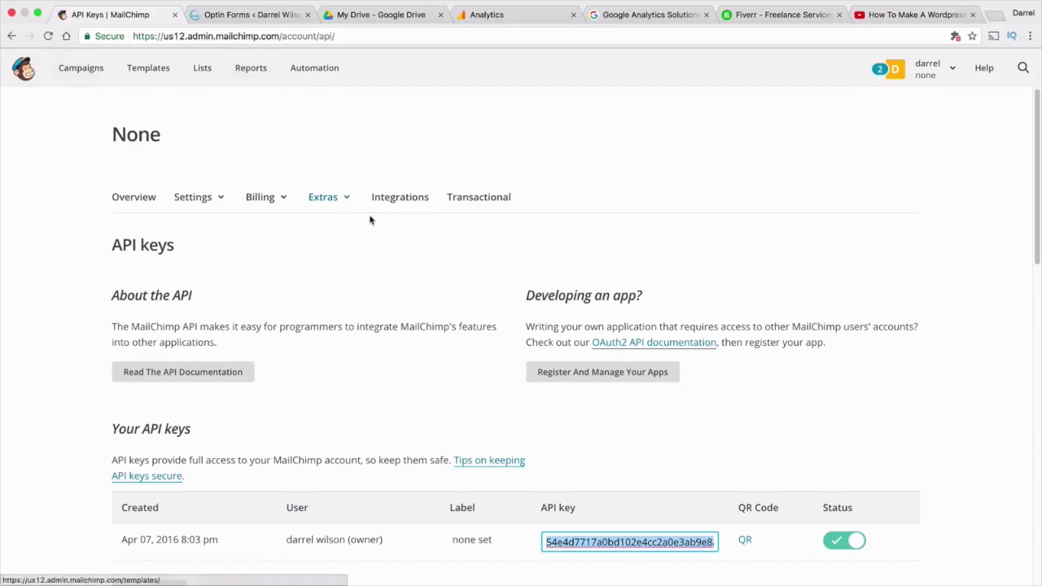
{"action": "left_click", "coordinate": [345, 204]}
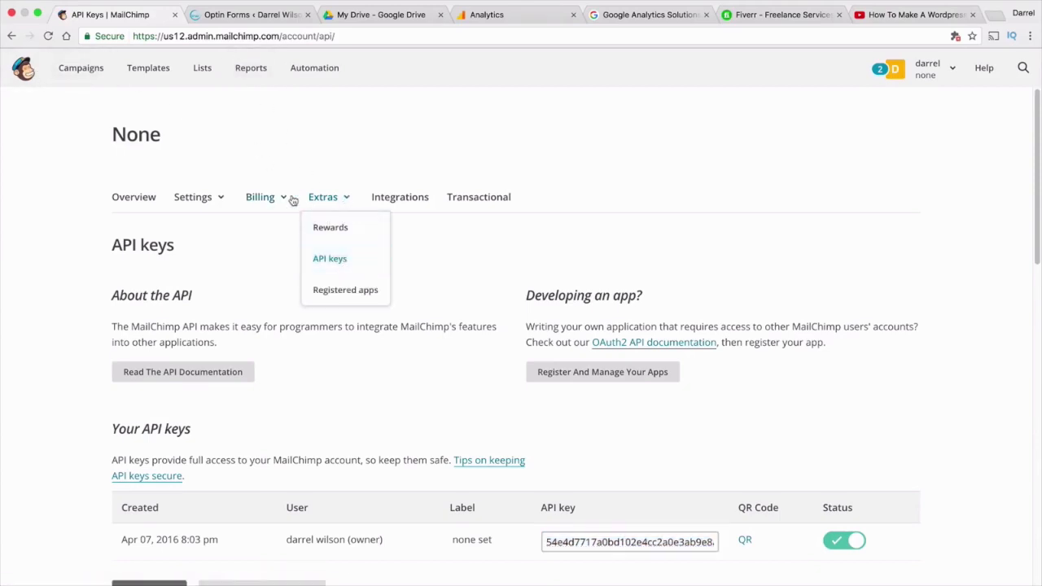
Check Settings > Verified domains, cancel a new domain verification, then go to Campaigns
{"action": "left_click", "coordinate": [215, 202]}
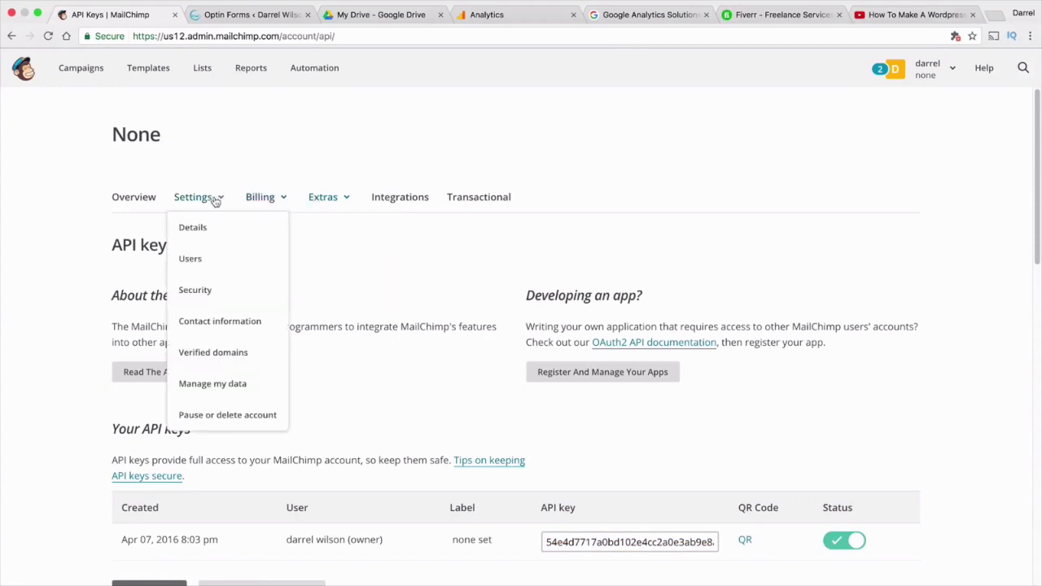
{"action": "left_click", "coordinate": [232, 356]}
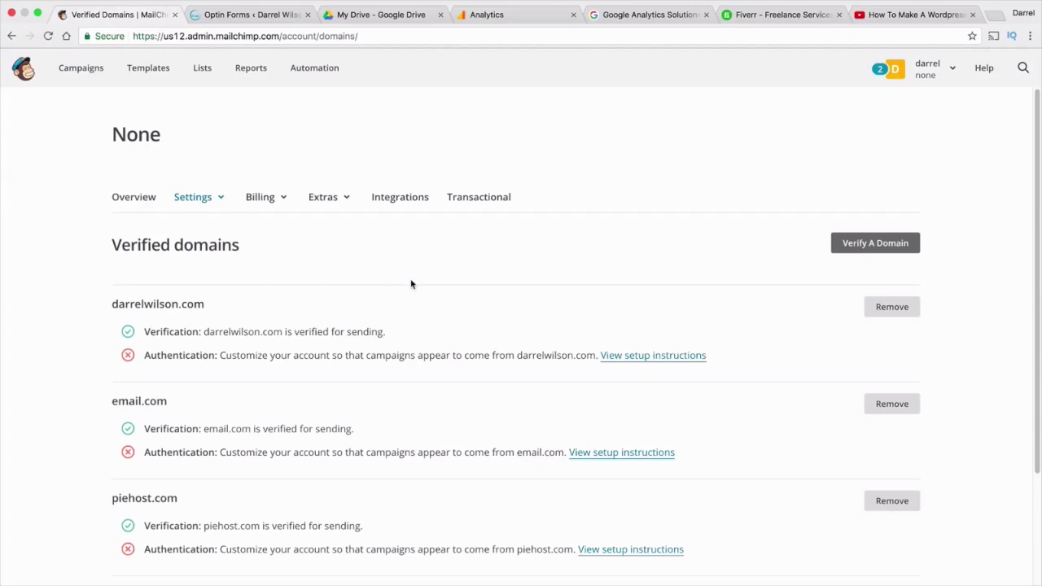
{"action": "left_click", "coordinate": [880, 243]}
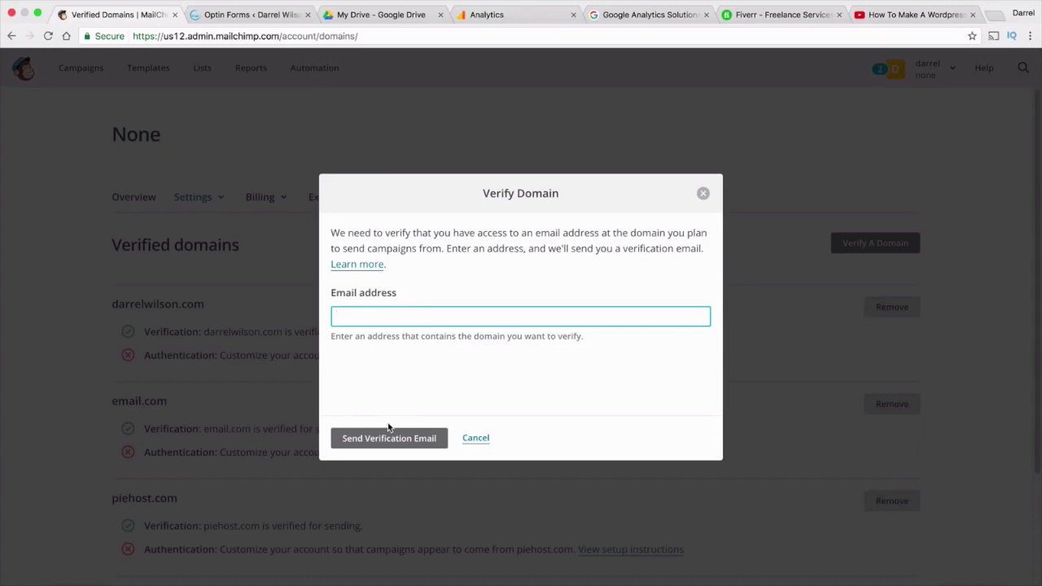
{"action": "left_click", "coordinate": [475, 439]}
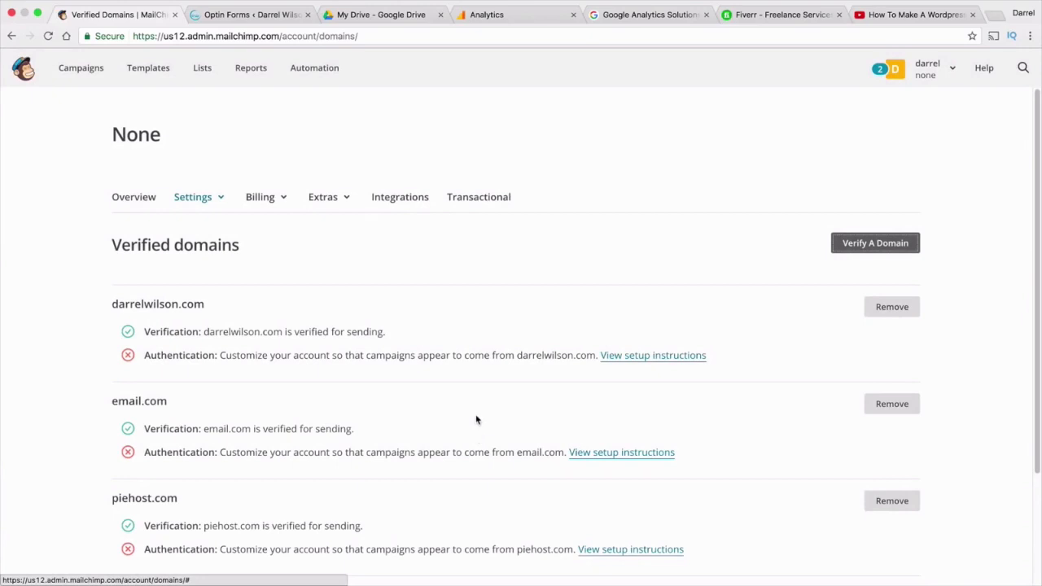
{"action": "left_click", "coordinate": [224, 199]}
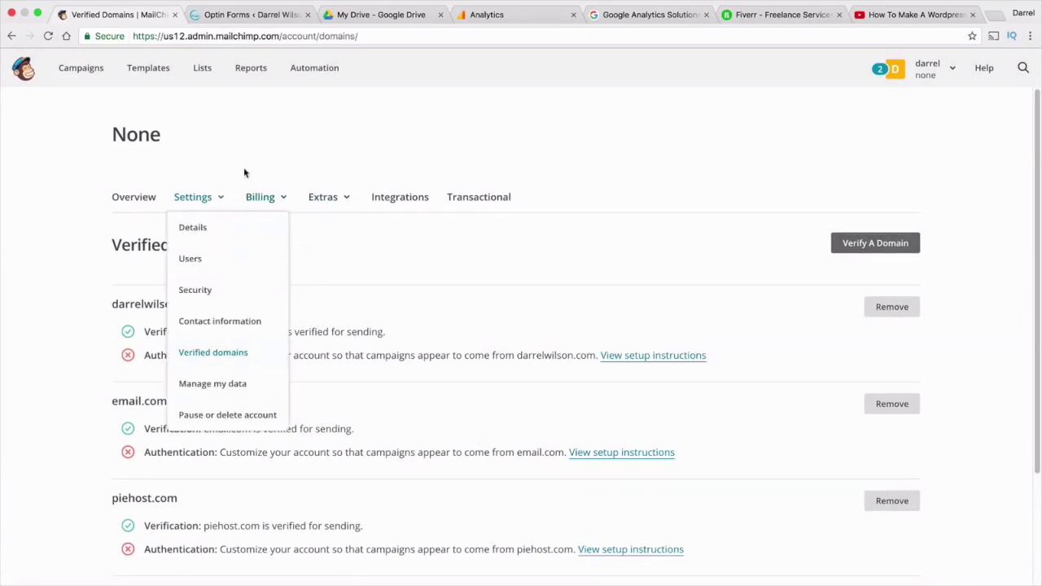
{"action": "left_click", "coordinate": [90, 73]}
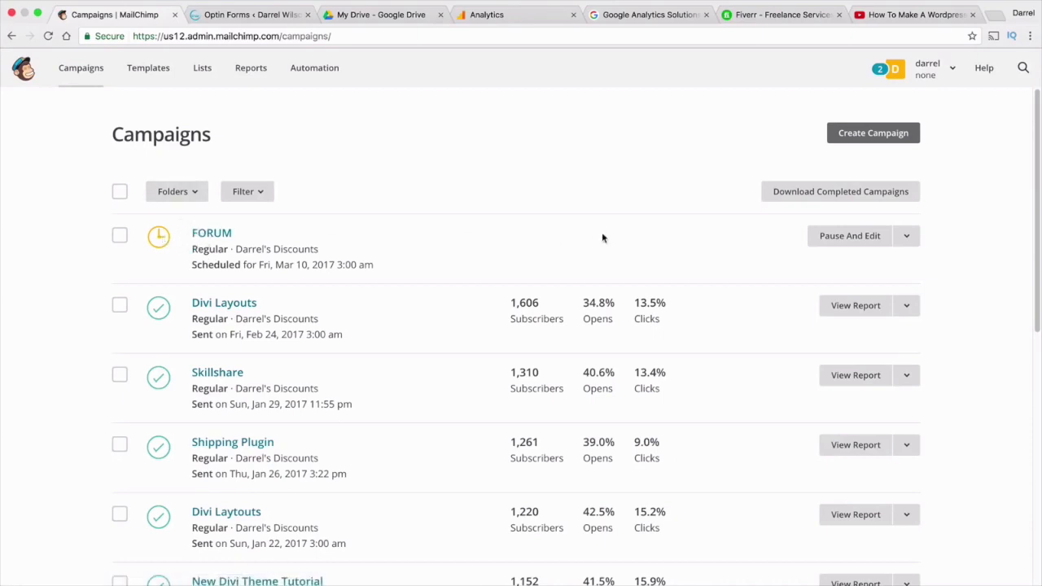
Create a new campaign named 'Forum' with campaign type RSS
{"action": "left_click", "coordinate": [905, 236]}
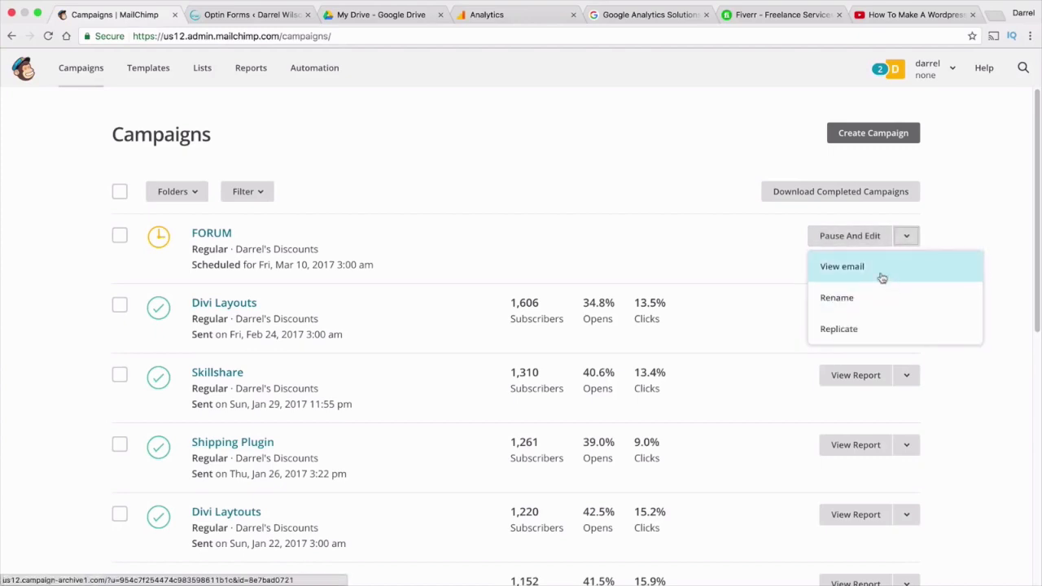
{"action": "left_click", "coordinate": [696, 238]}
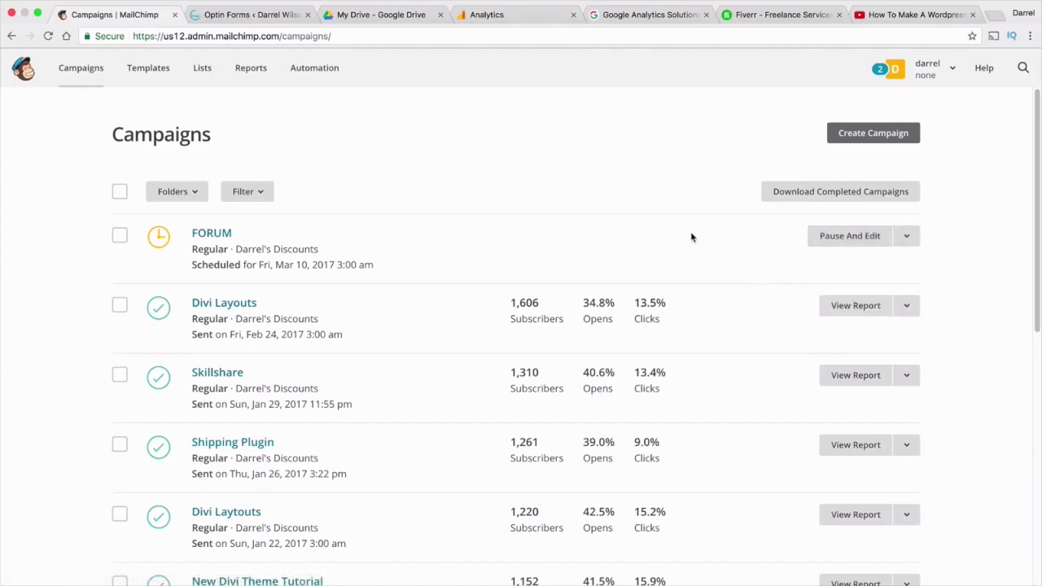
{"action": "left_click", "coordinate": [885, 139]}
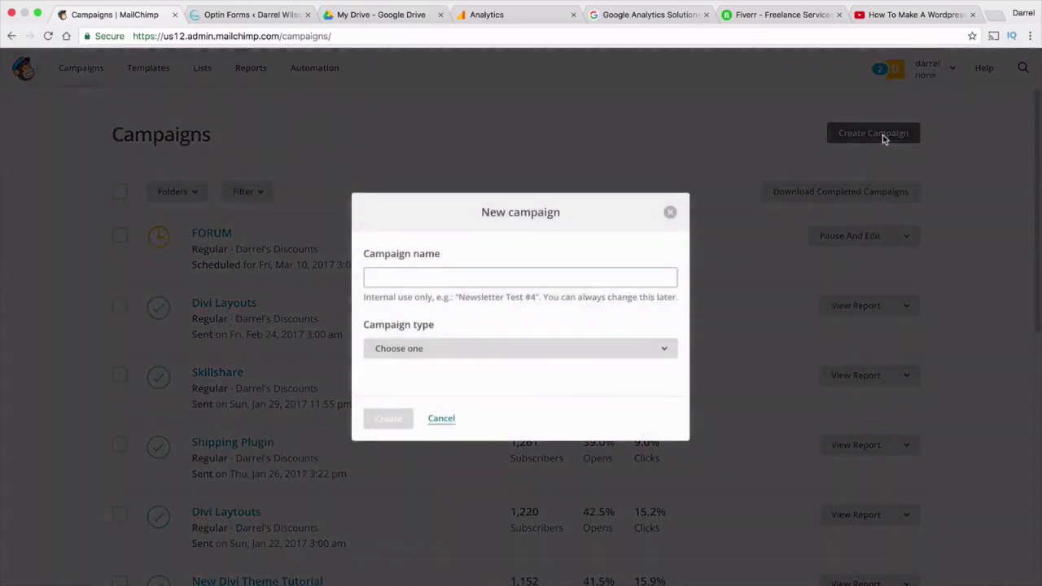
{"action": "left_click", "coordinate": [607, 276]}
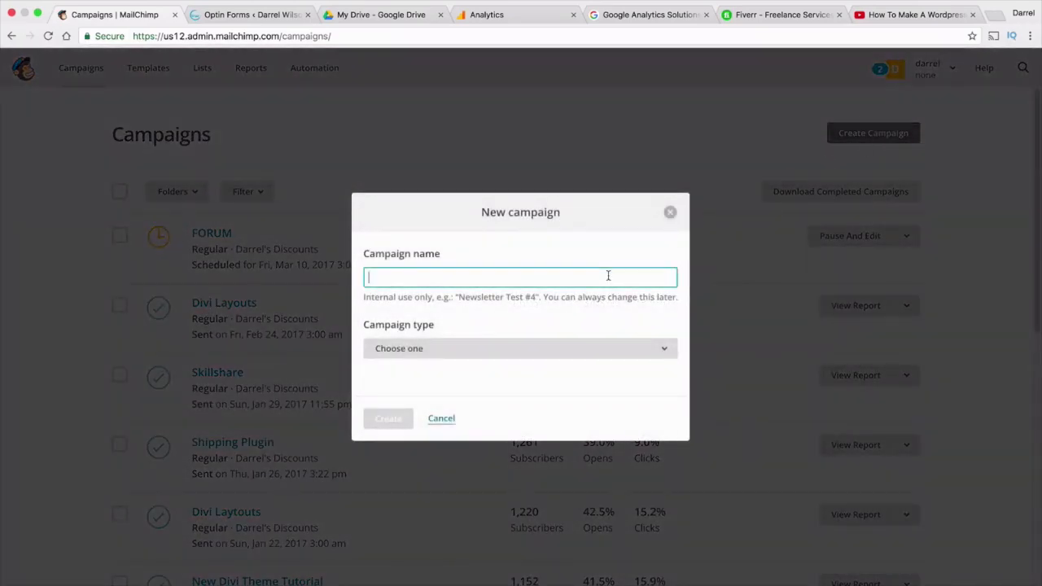
{"action": "type", "text": "Forum"}
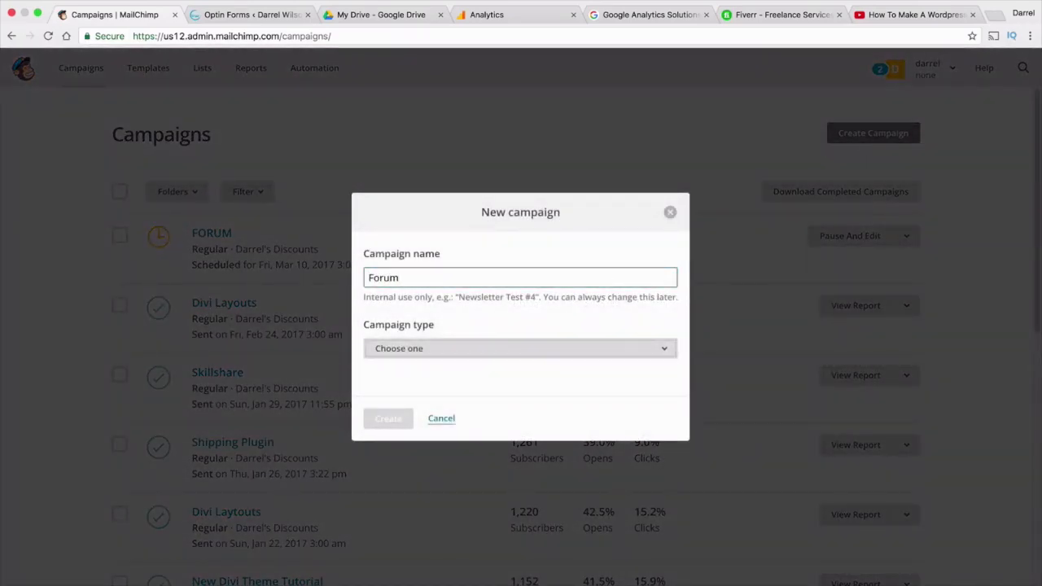
{"action": "left_click", "coordinate": [543, 349]}
{"action": "left_click", "coordinate": [540, 334]}
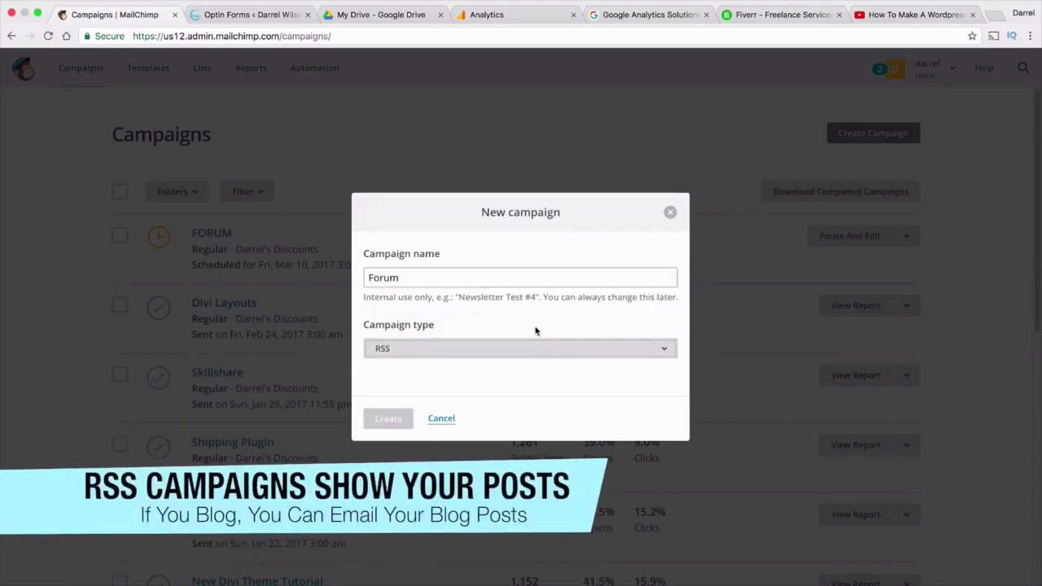
{"action": "left_click", "coordinate": [387, 422]}
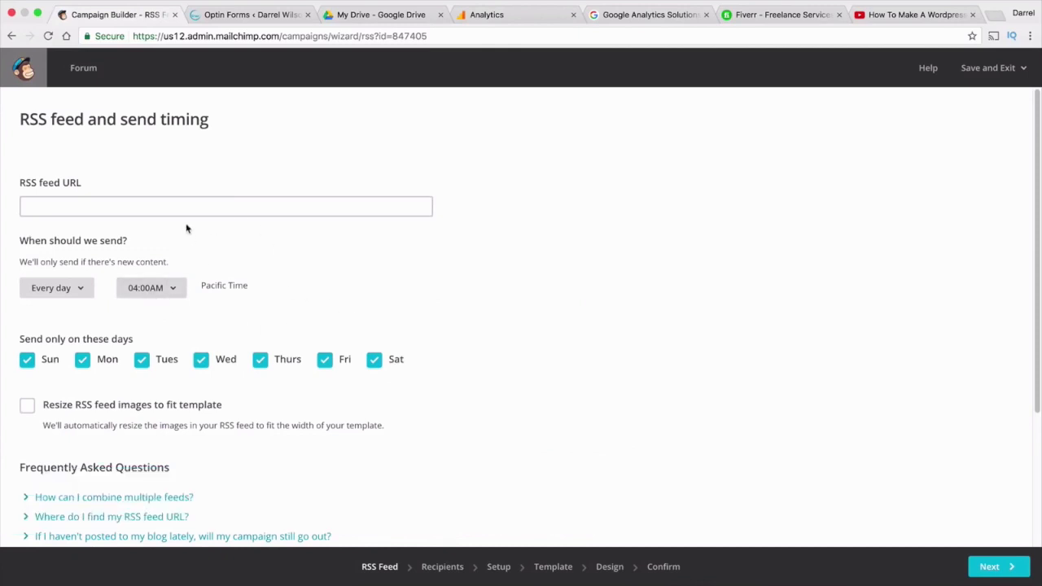
{"action": "left_click", "coordinate": [126, 200]}
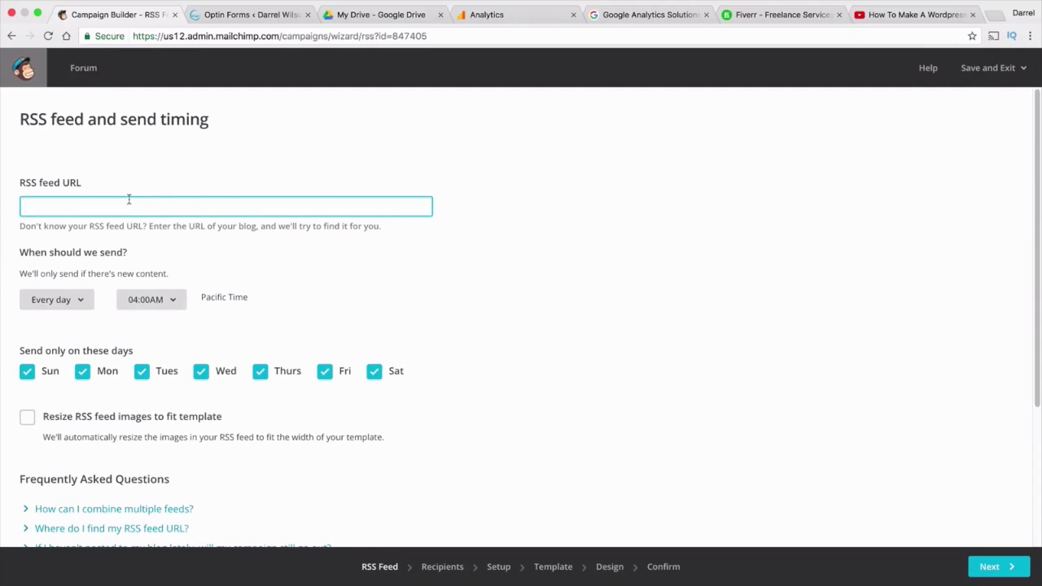
{"action": "type", "text": "w"}
{"action": "type", "text": "htt"}
{"action": "type", "text": "p://www.darrelwilson.c"}
{"action": "type", "text": "om"}
{"action": "type", "text": "/feed"}
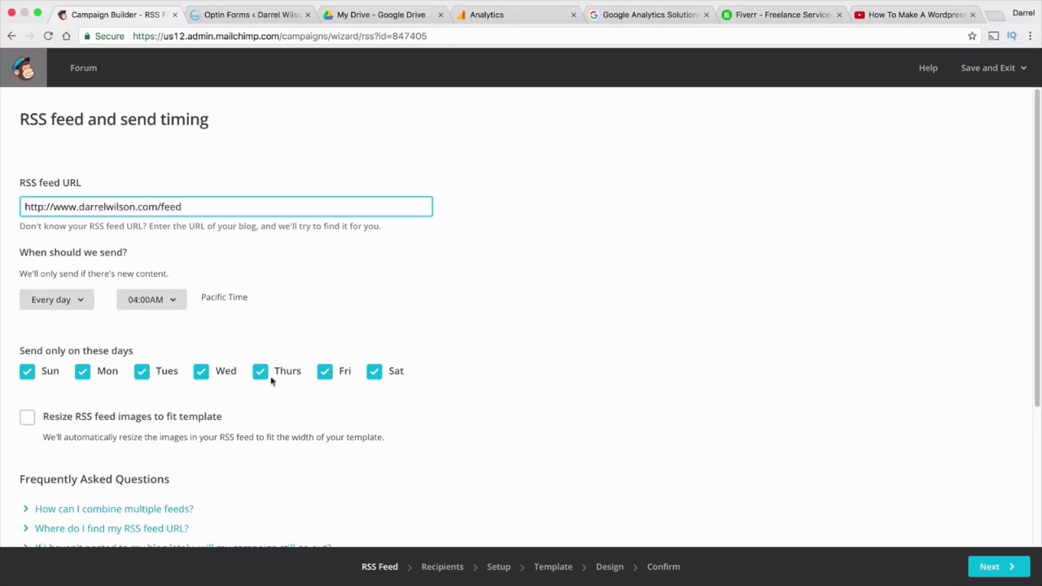
{"action": "scroll", "coordinate": [275, 325], "scroll_direction": "down", "scroll_amount": 2}
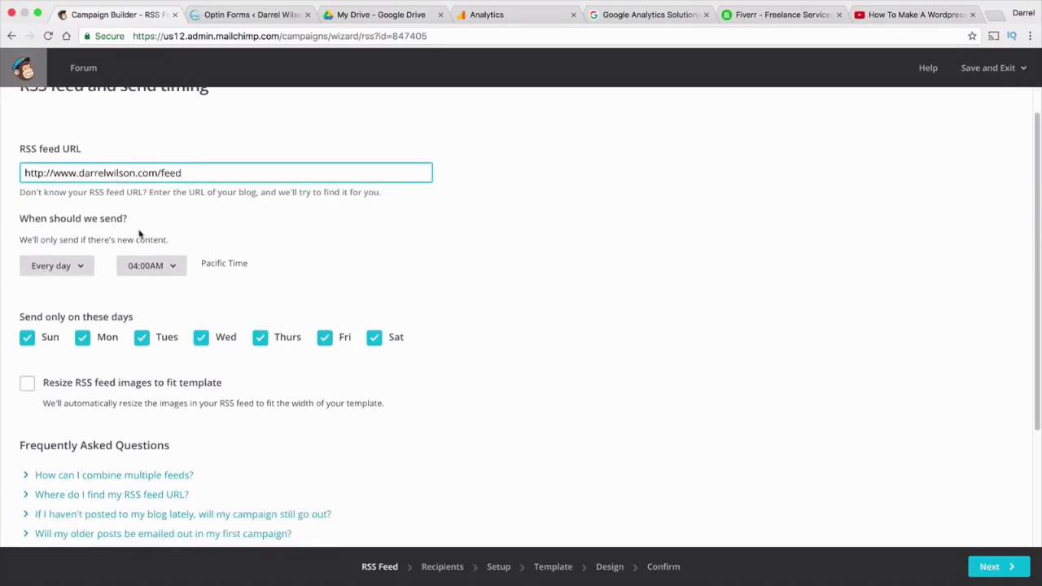
{"action": "left_click_drag", "start_coordinate": [23, 239], "coordinate": [161, 228]}
{"action": "left_click", "coordinate": [186, 228]}
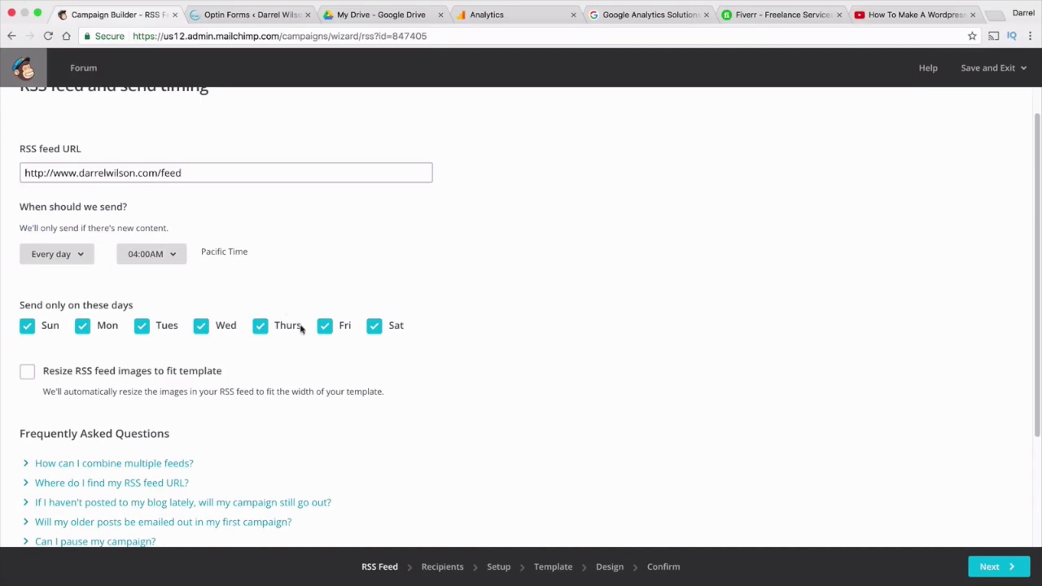
{"action": "left_click", "coordinate": [376, 327]}
{"action": "left_click", "coordinate": [25, 327]}
{"action": "scroll", "coordinate": [332, 367], "scroll_direction": "down", "scroll_amount": 3}
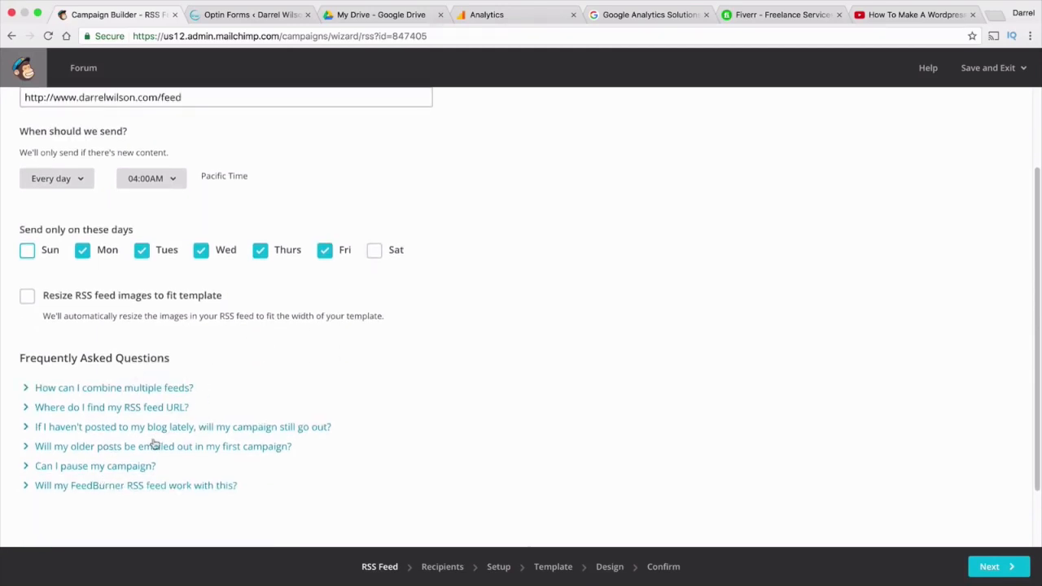
{"action": "left_click", "coordinate": [1005, 566]}
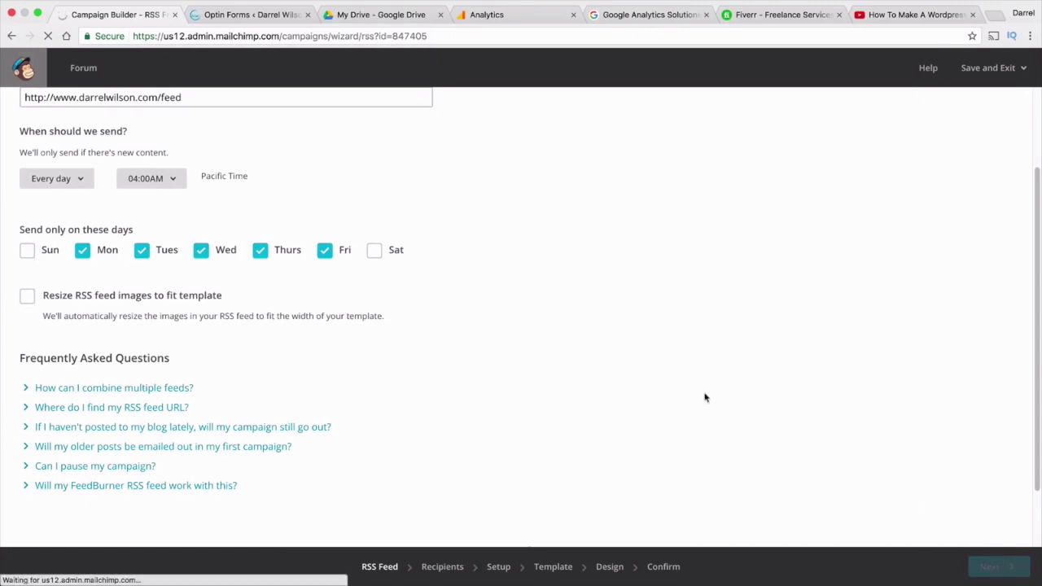
{"action": "scroll", "coordinate": [705, 397], "scroll_direction": "up", "scroll_amount": 2}
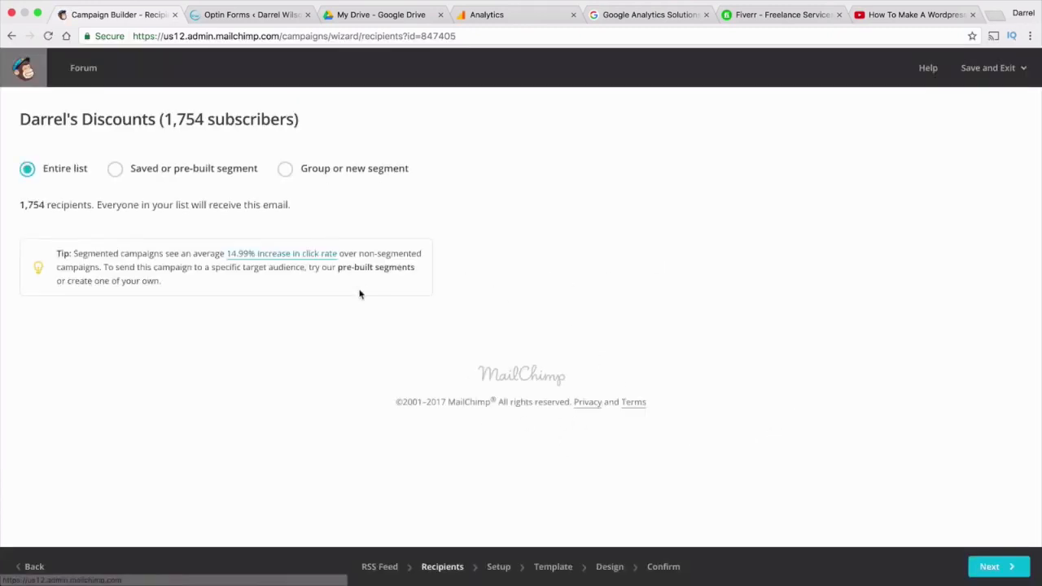
Keep the entire 1,754-subscriber list and the default RSSFEED:TITLE subject and sender info
{"action": "left_click", "coordinate": [1001, 570]}
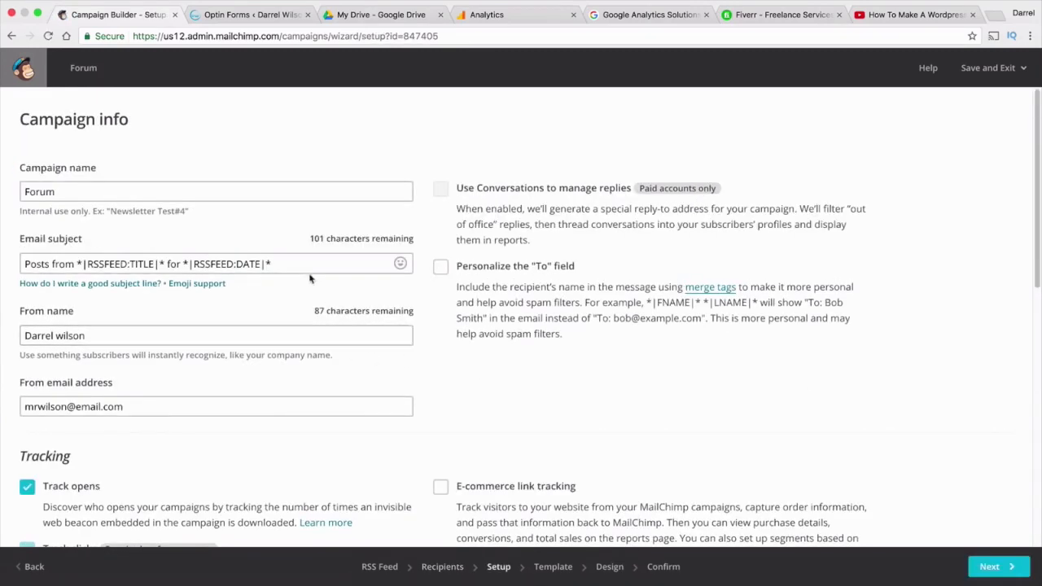
{"action": "left_click", "coordinate": [262, 262]}
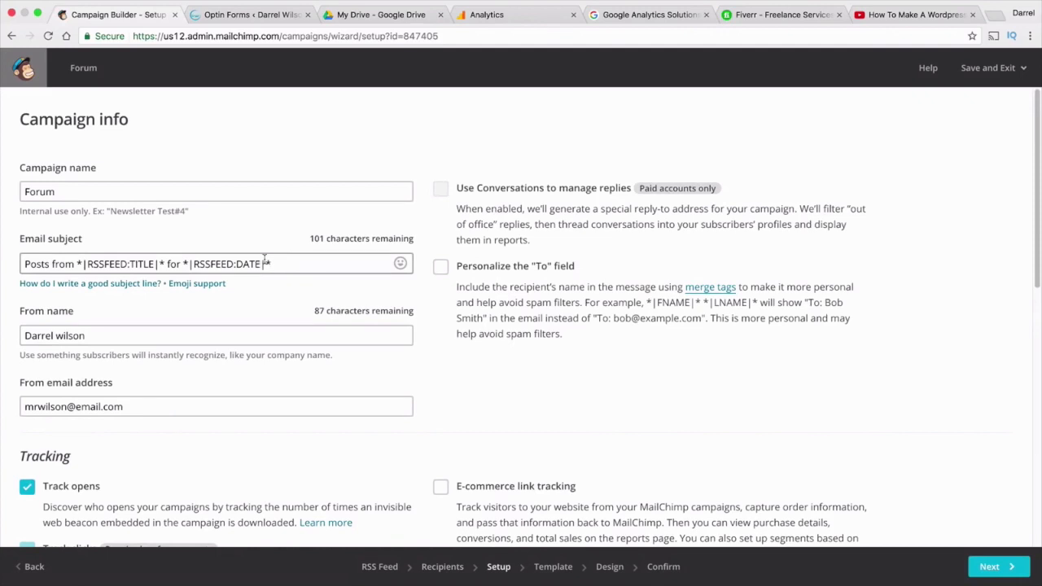
{"action": "double_click", "coordinate": [141, 265]}
{"action": "mouse_move", "coordinate": [223, 289]}
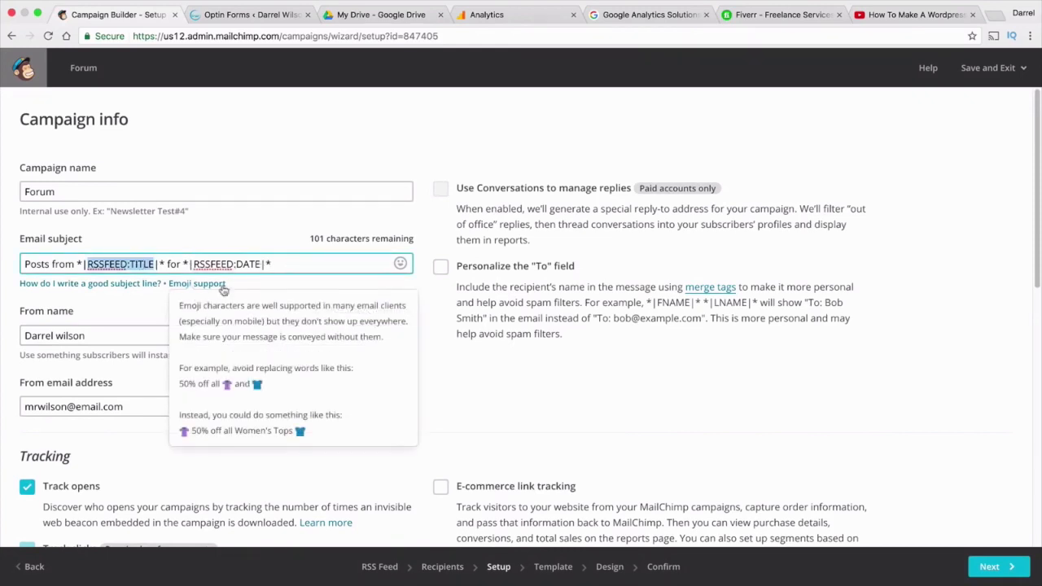
{"action": "left_click", "coordinate": [144, 326]}
{"action": "scroll", "coordinate": [213, 326], "scroll_direction": "down", "scroll_amount": 1}
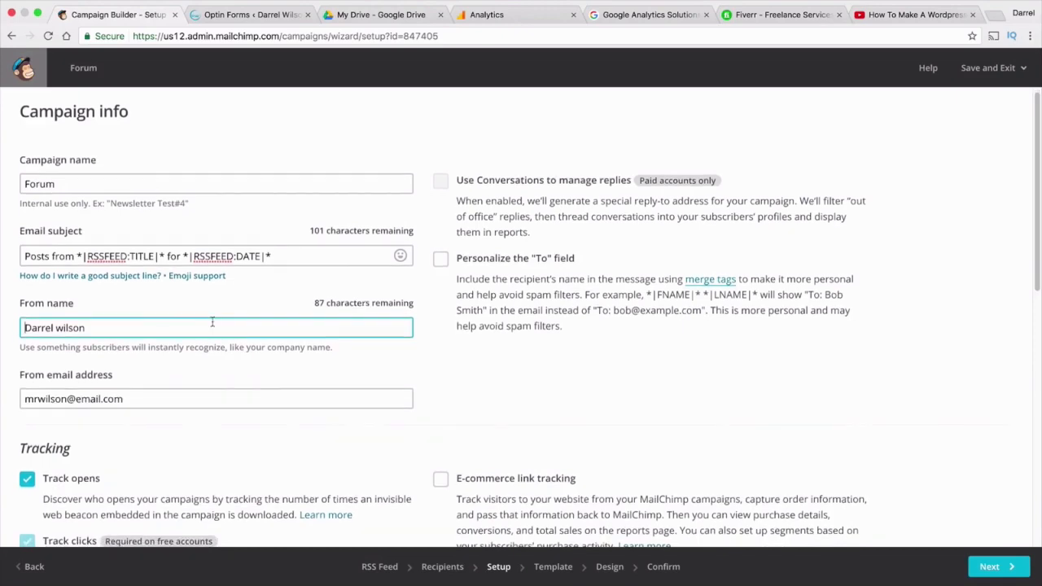
{"action": "scroll", "coordinate": [211, 320], "scroll_direction": "down", "scroll_amount": 5}
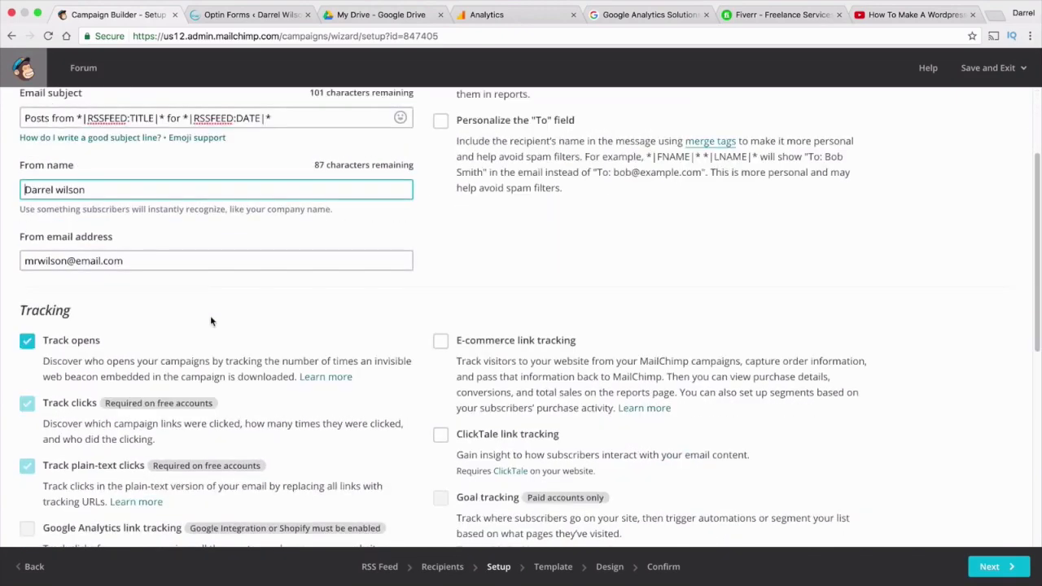
{"action": "scroll", "coordinate": [210, 318], "scroll_direction": "down", "scroll_amount": 3}
{"action": "left_click", "coordinate": [989, 566]}
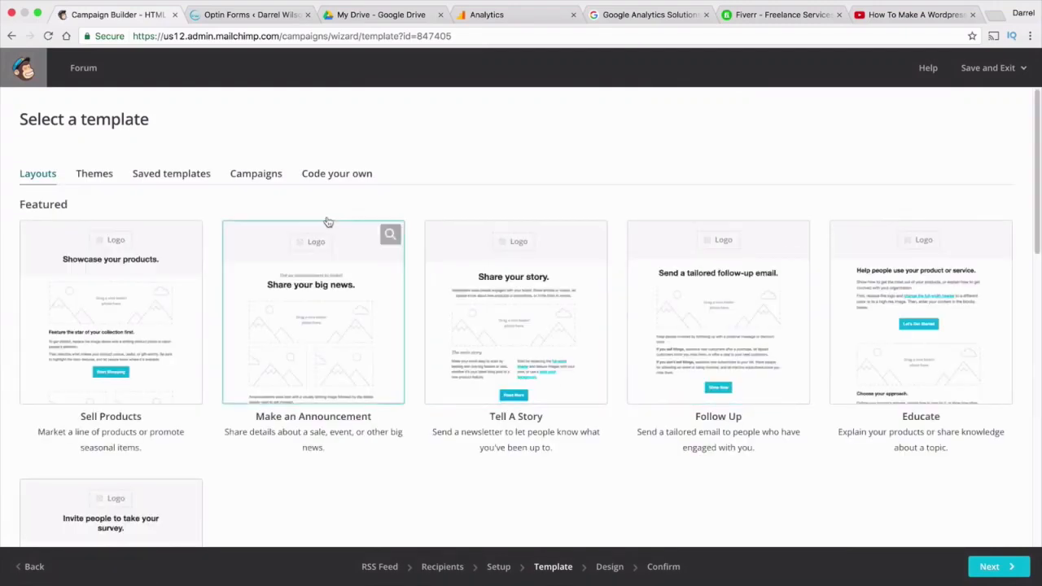
Pick the Monthly Contest theme from the Themes templates
{"action": "left_click", "coordinate": [105, 171]}
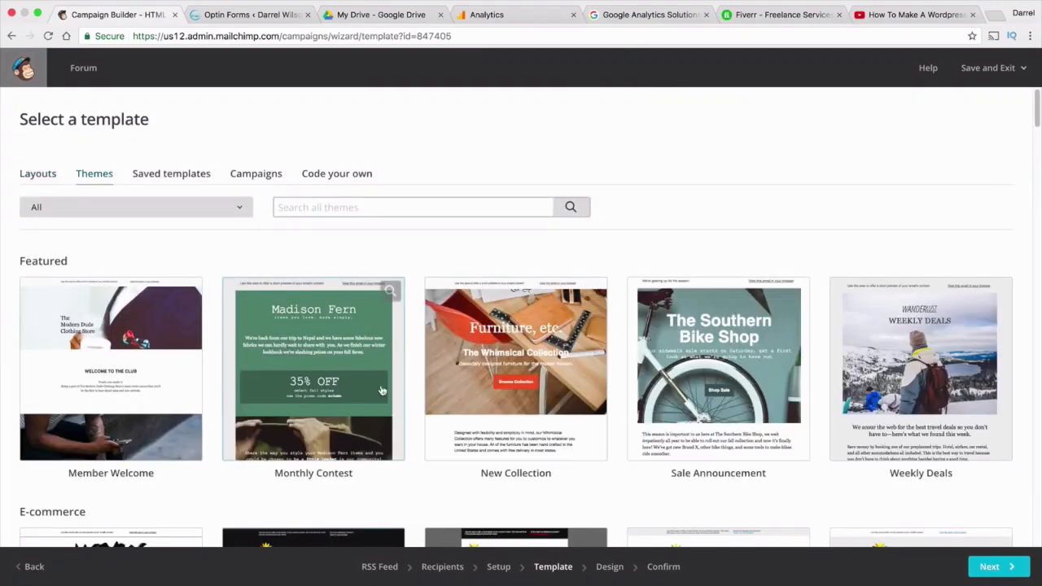
{"action": "left_click", "coordinate": [366, 326]}
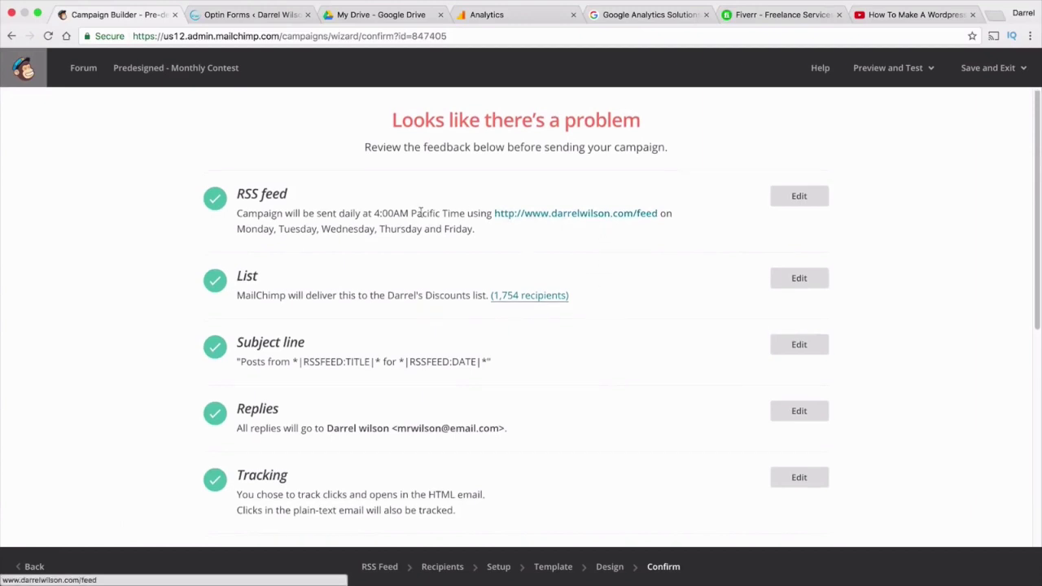
Review the Confirm checklist's feed schedule summary and RSSFEED:TITLE subject line
{"action": "left_click_drag", "start_coordinate": [277, 213], "coordinate": [689, 242]}
{"action": "scroll", "coordinate": [689, 242], "scroll_direction": "down", "scroll_amount": 1}
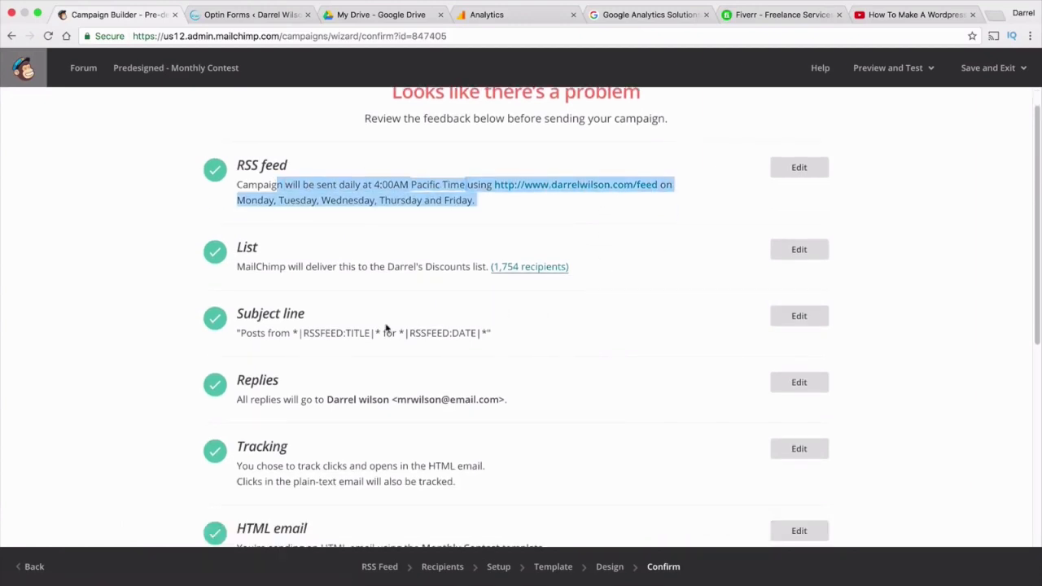
{"action": "double_click", "coordinate": [355, 333]}
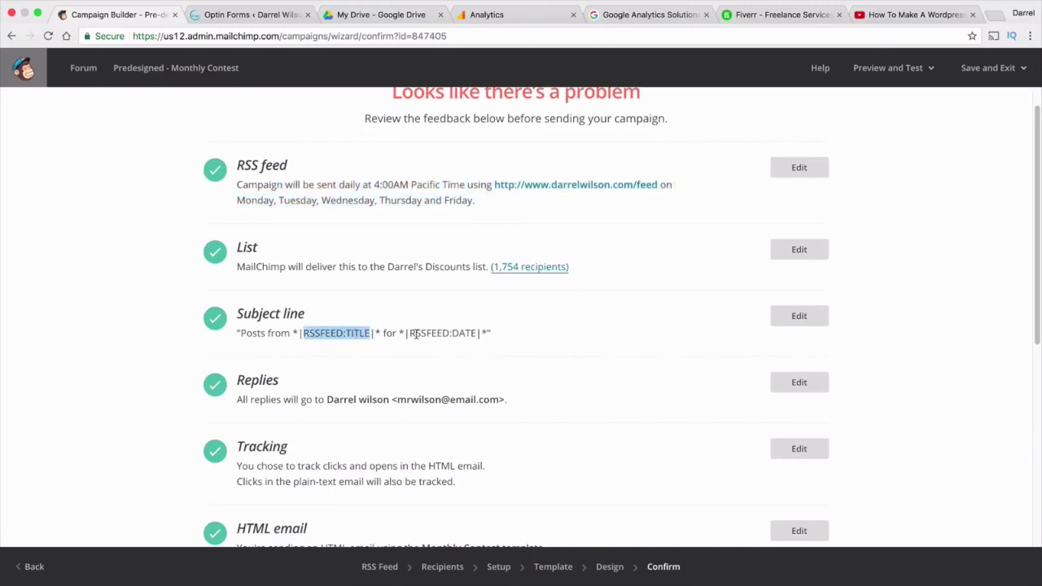
{"action": "left_click", "coordinate": [476, 333]}
{"action": "scroll", "coordinate": [477, 333], "scroll_direction": "down", "scroll_amount": 4}
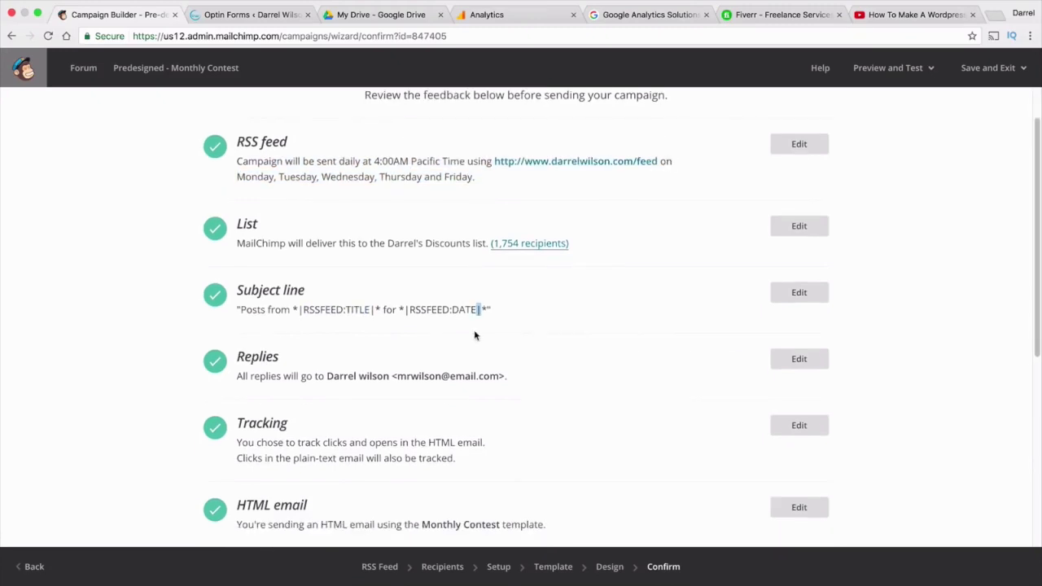
{"action": "scroll", "coordinate": [403, 384], "scroll_direction": "down", "scroll_amount": 3}
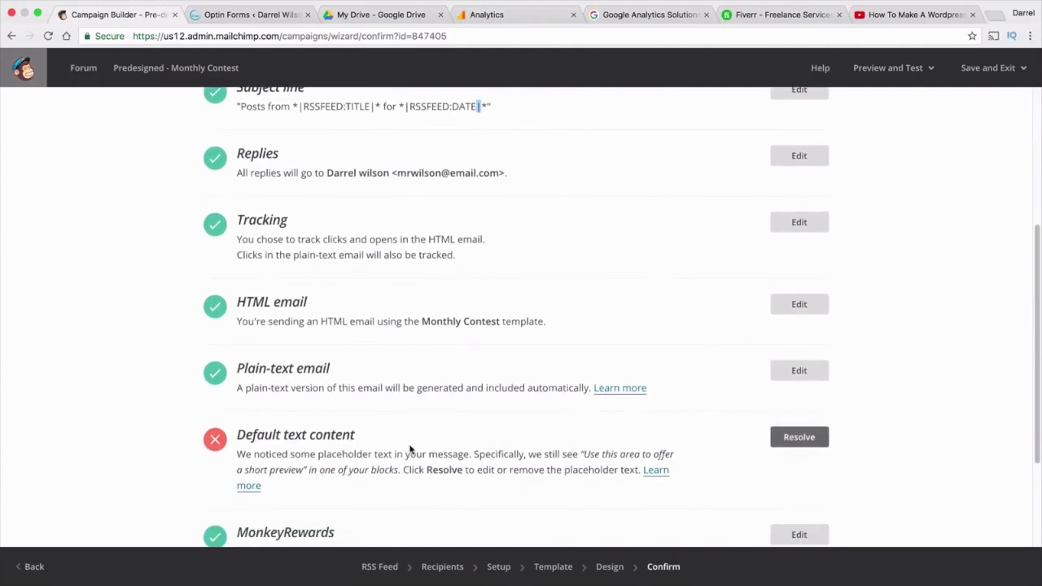
{"action": "scroll", "coordinate": [409, 446], "scroll_direction": "down", "scroll_amount": 3}
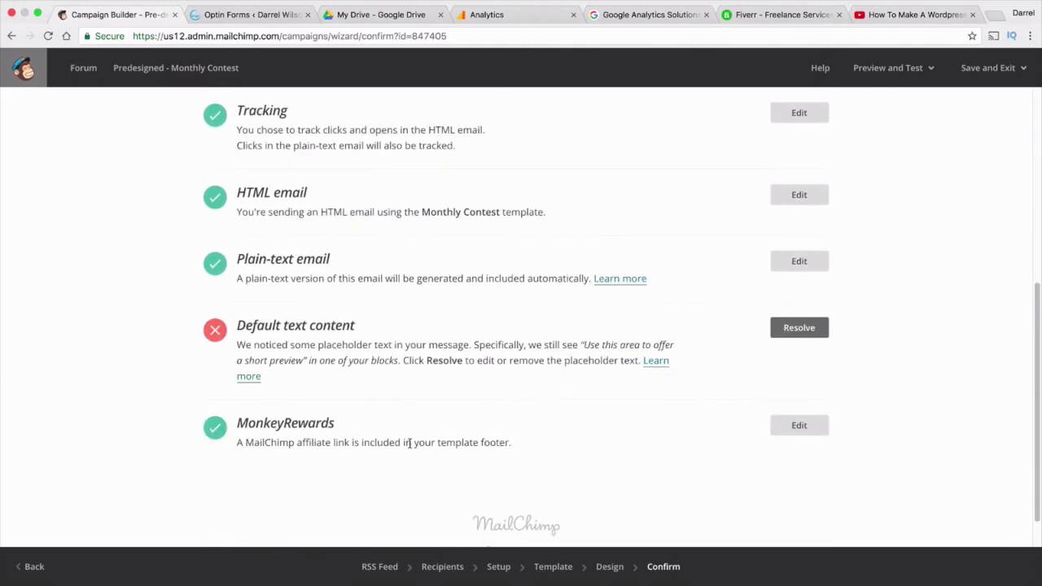
{"action": "scroll", "coordinate": [410, 445], "scroll_direction": "down", "scroll_amount": 1}
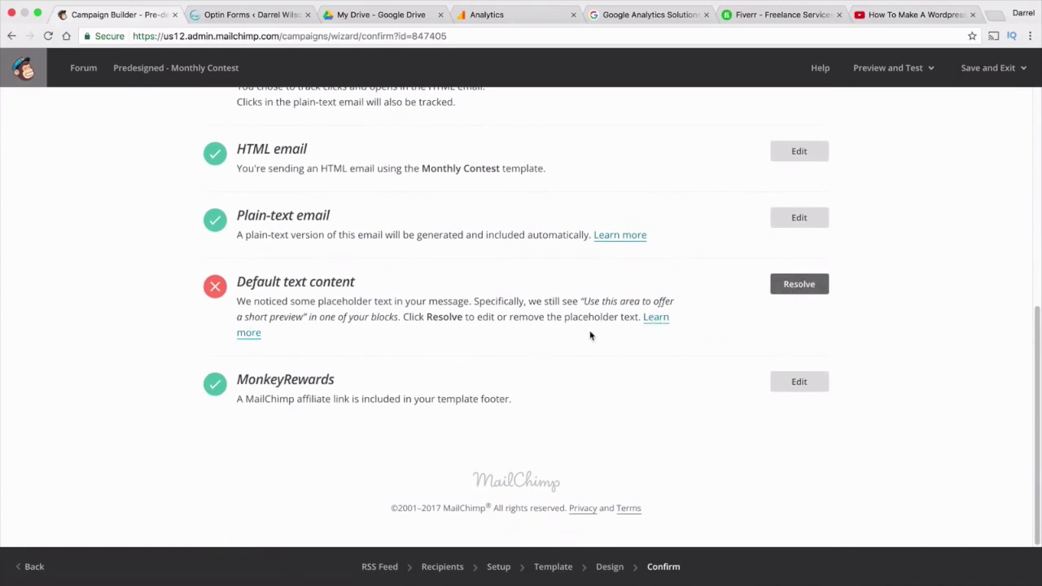
Leave the campaign builder for the dashboard, then go to the saved templates list
{"action": "scroll", "coordinate": [580, 378], "scroll_direction": "up", "scroll_amount": 8}
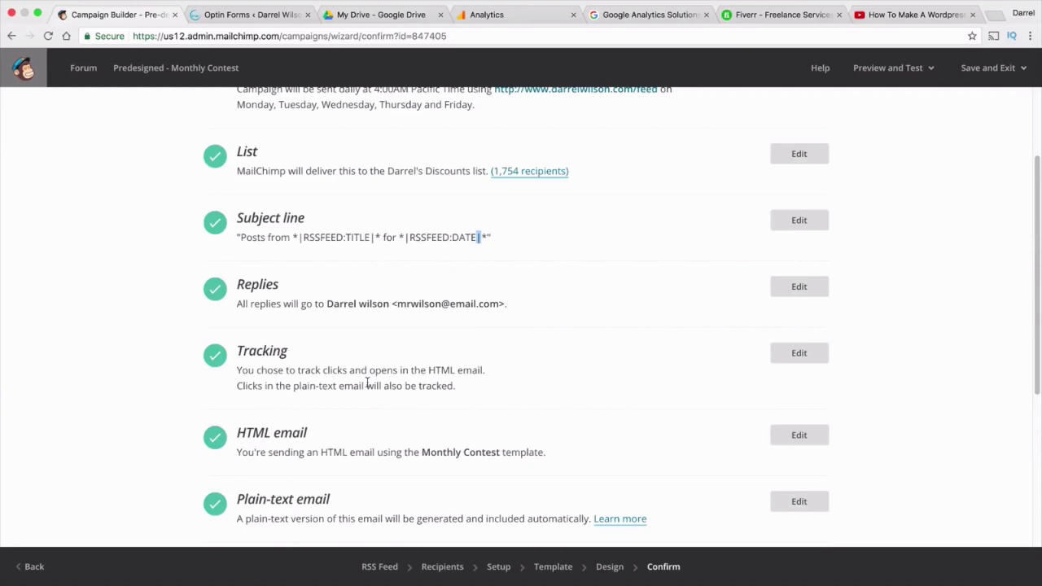
{"action": "scroll", "coordinate": [366, 350], "scroll_direction": "up", "scroll_amount": 3}
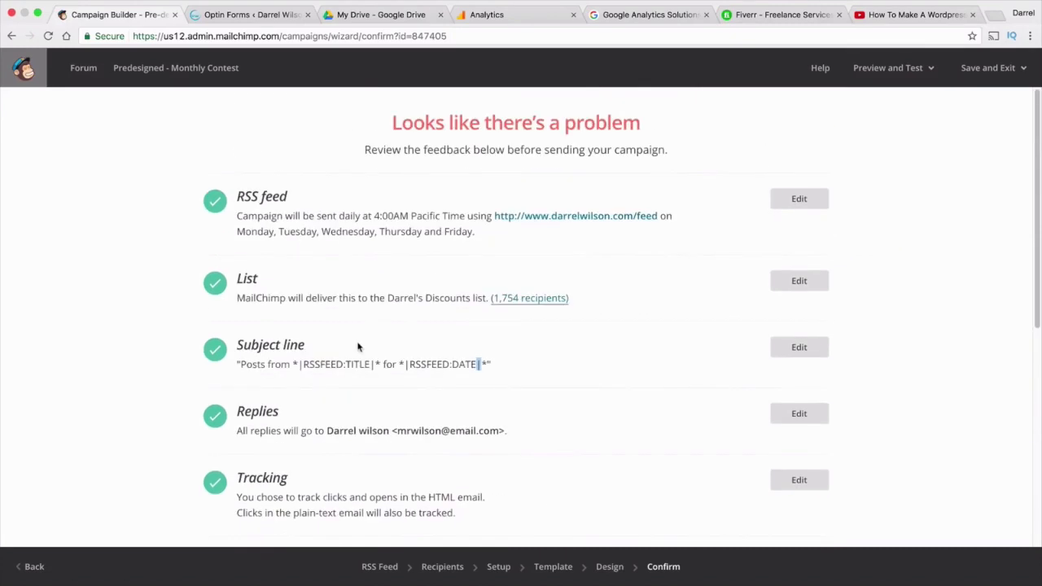
{"action": "left_click", "coordinate": [26, 69]}
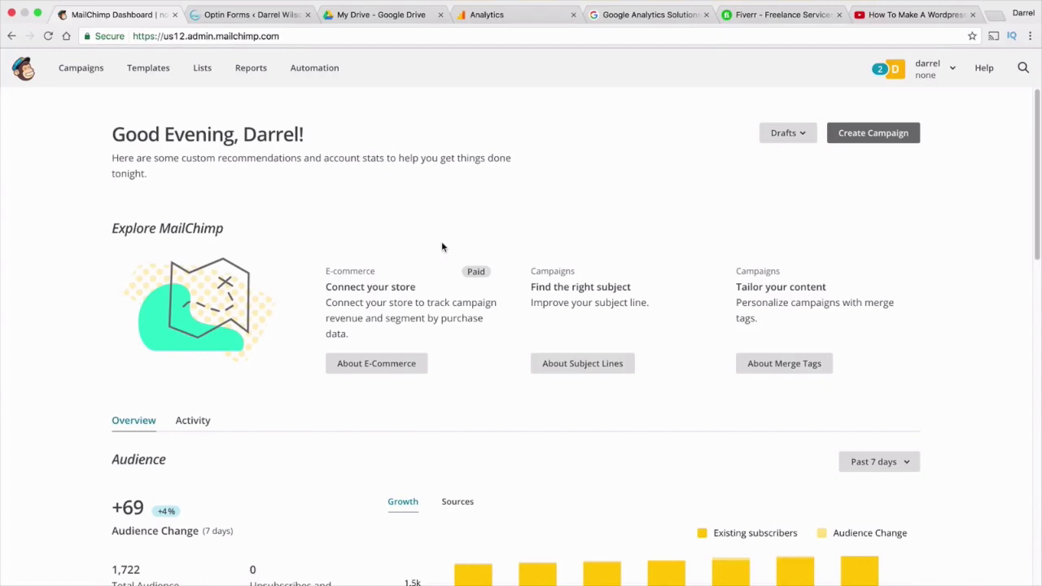
{"action": "left_click", "coordinate": [146, 68]}
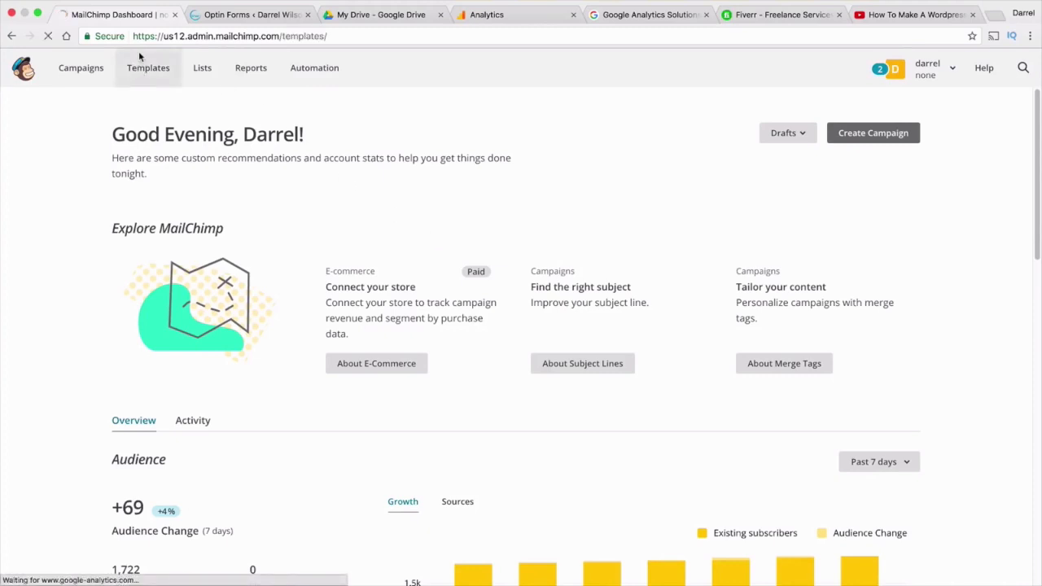